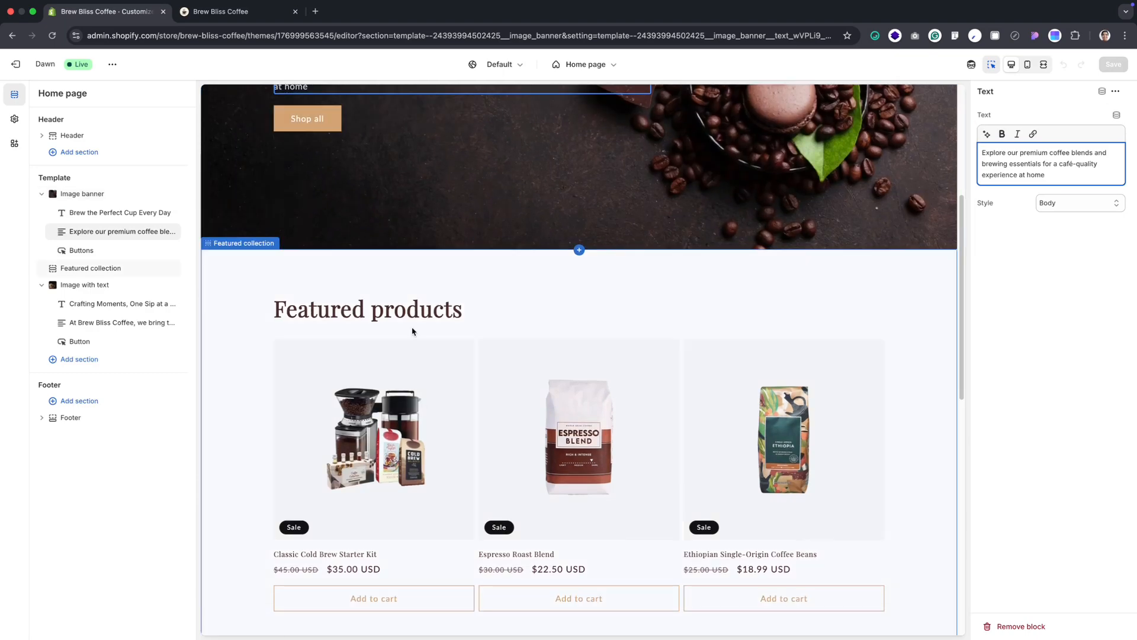
# Review the featured collection and the rest of the home page in the theme editor preview
pyautogui.click(424, 353)
pyautogui.scroll(2, 533, 356)
pyautogui.scroll(-7, 652, 377)
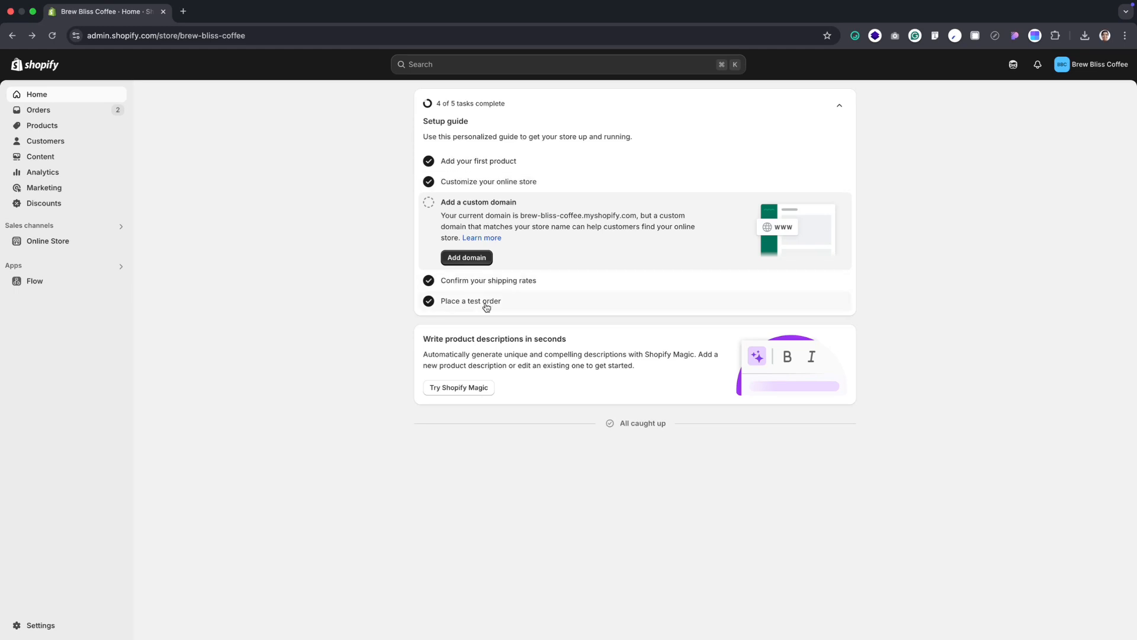
# Open the online store's themes and start customizing the current Dawn theme
pyautogui.click(35, 242)
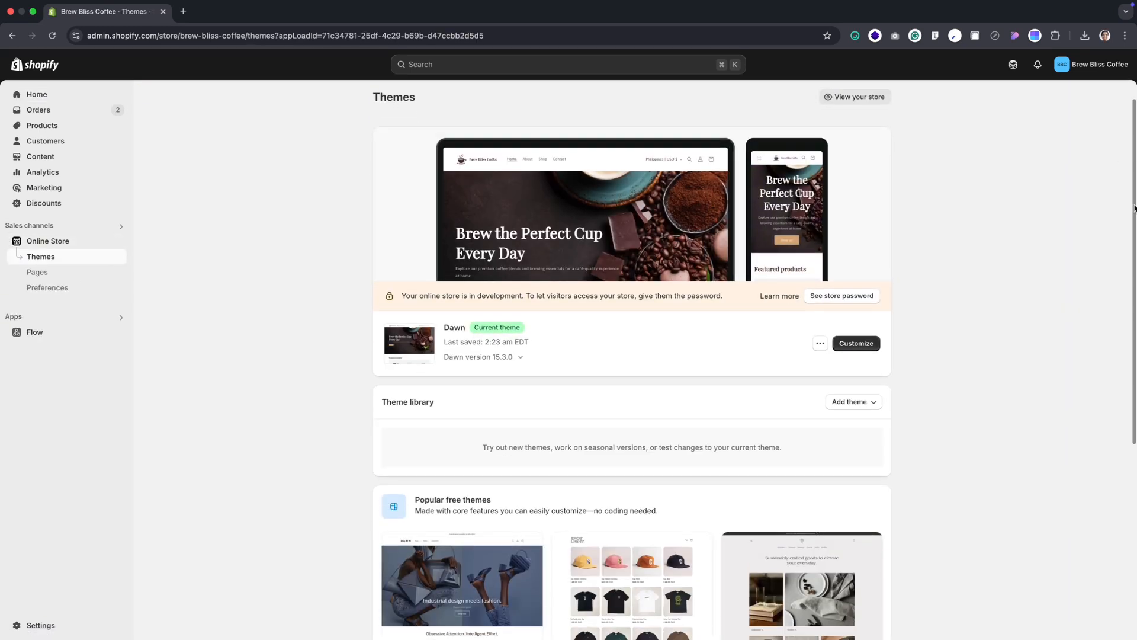
pyautogui.click(873, 372)
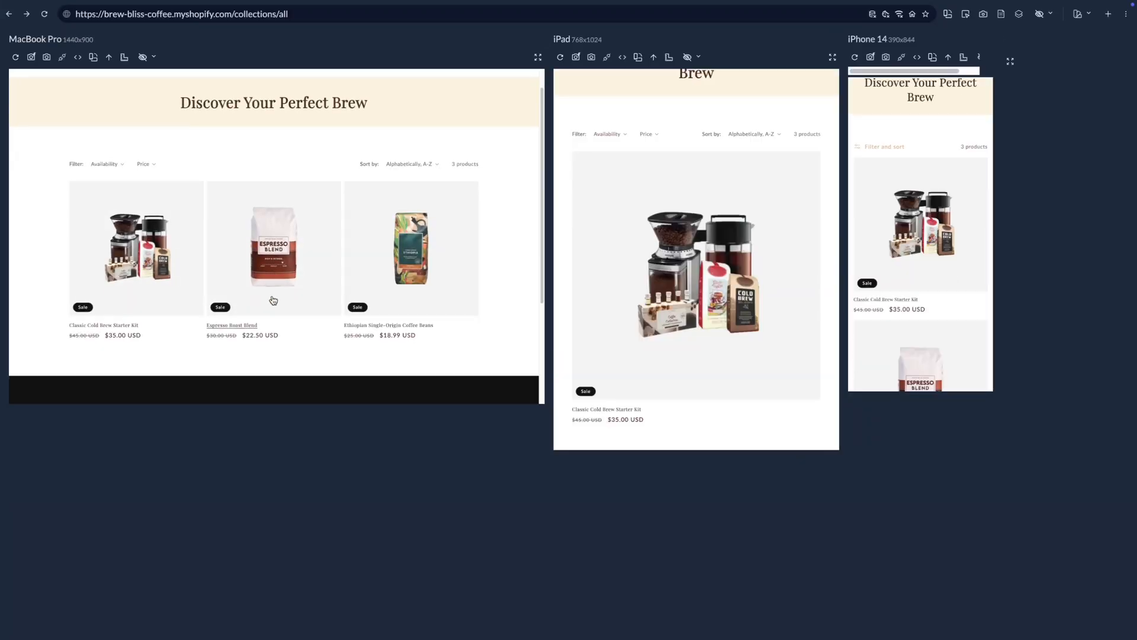
# Add the Classic Cold Brew Starter Kit from the shop page to the cart and proceed to checkout
pyautogui.scroll(-4, 273, 300)
pyautogui.scroll(3, 273, 301)
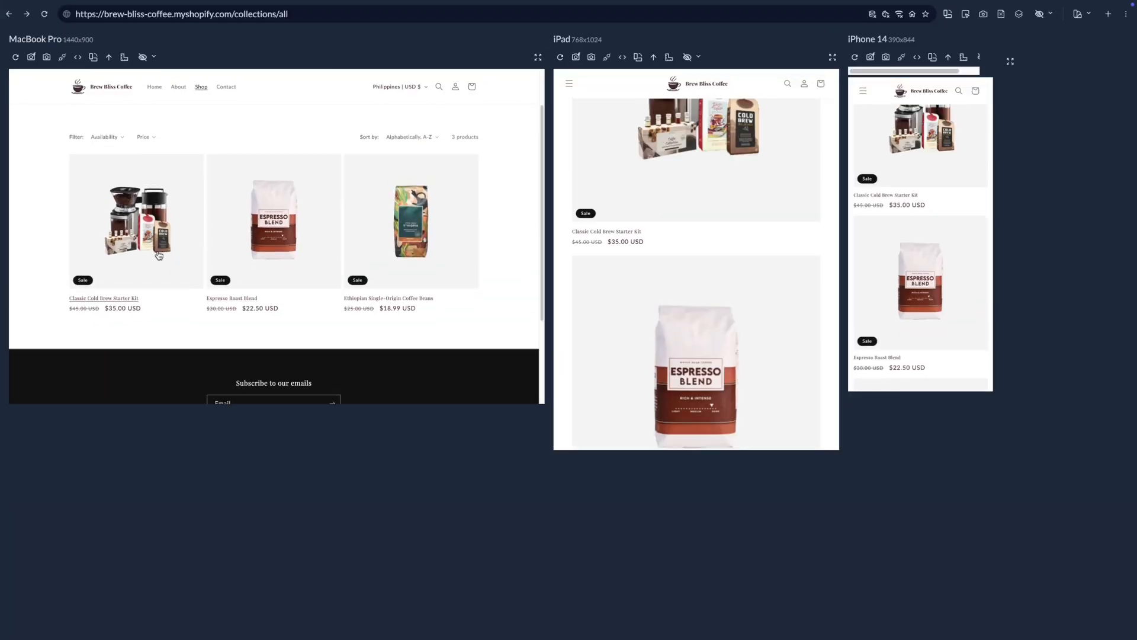
pyautogui.click(142, 240)
pyautogui.click(414, 230)
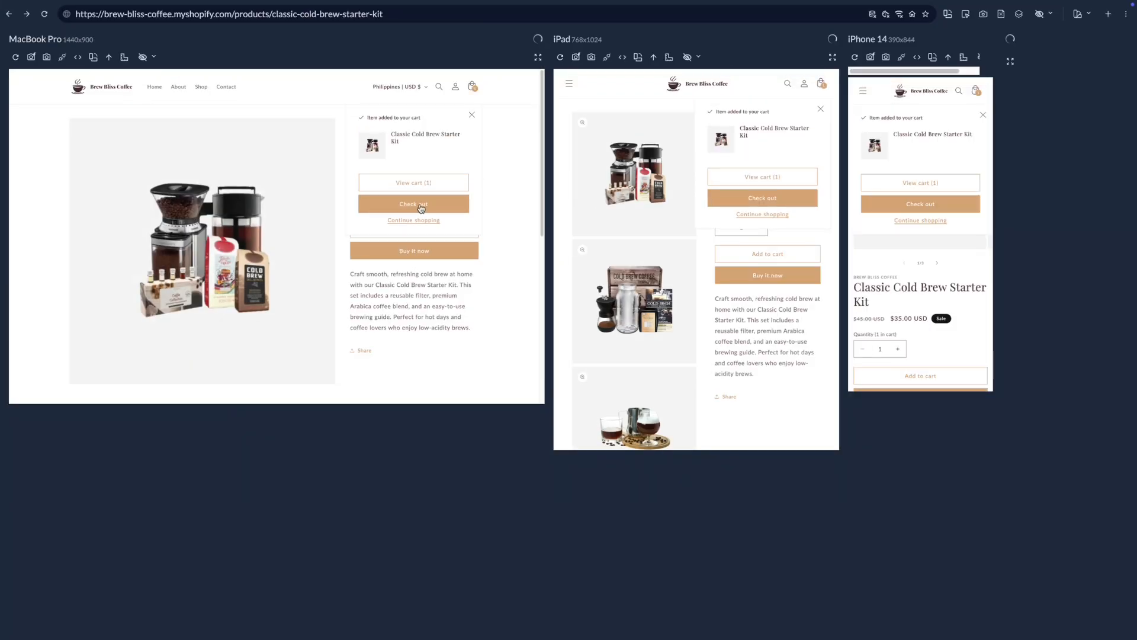
pyautogui.click(418, 207)
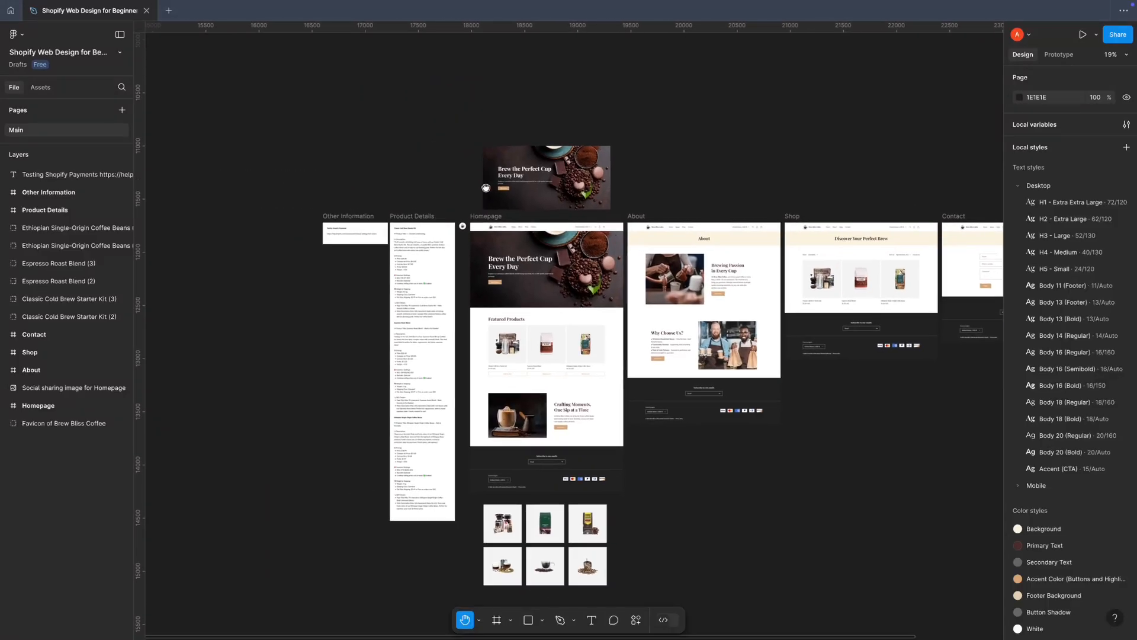
# Examine the Brew Bliss Coffee page designs in the Figma file, including the Homepage, About, Shop and Contact frames
pyautogui.scroll(10, 396, 247)
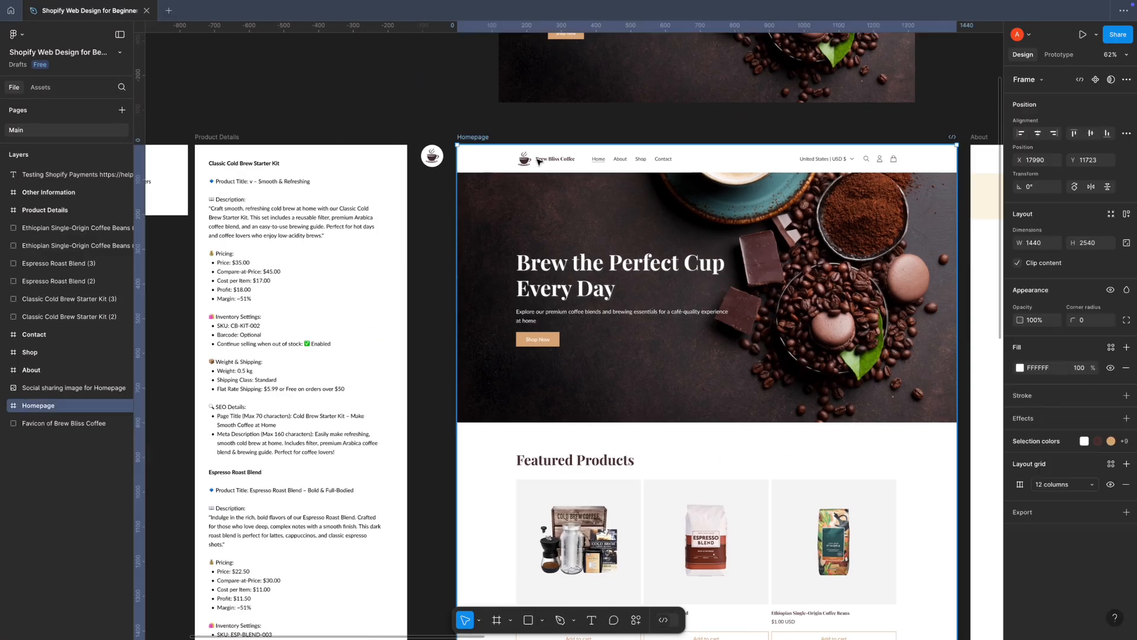
pyautogui.doubleClick(538, 160)
pyautogui.doubleClick(539, 160)
pyautogui.press('Escape')
pyautogui.scroll(-4, 571, 308)
pyautogui.moveTo(754, 412); pyautogui.dragTo(533, 384)
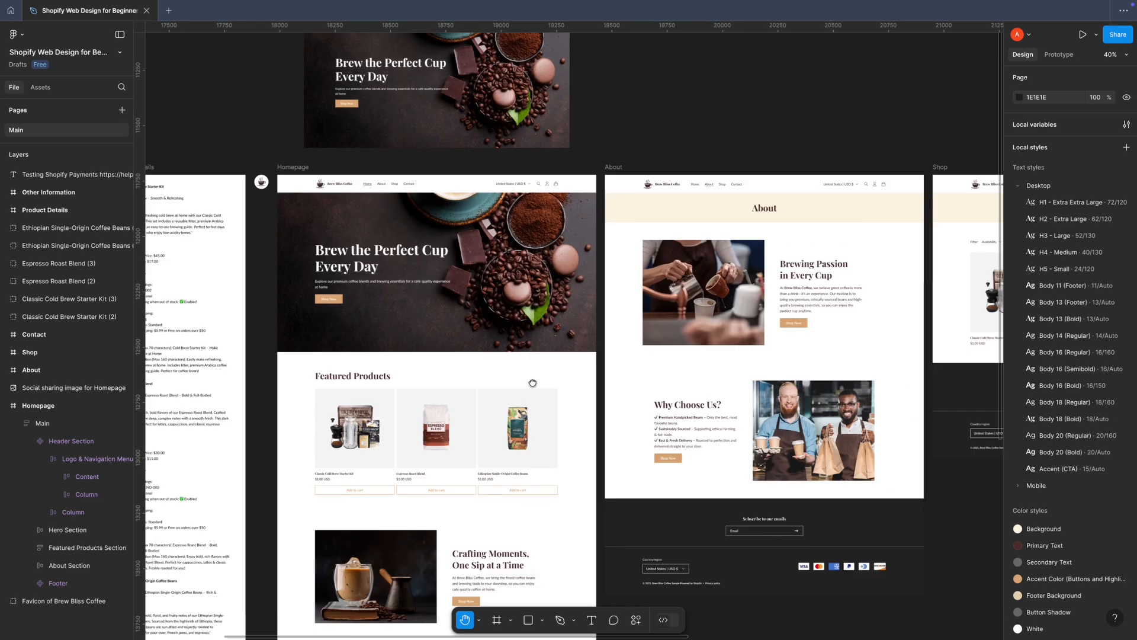
pyautogui.moveTo(853, 359); pyautogui.dragTo(657, 254)
pyautogui.hscroll(10, 656, 254)
pyautogui.scroll(-5, 859, 302)
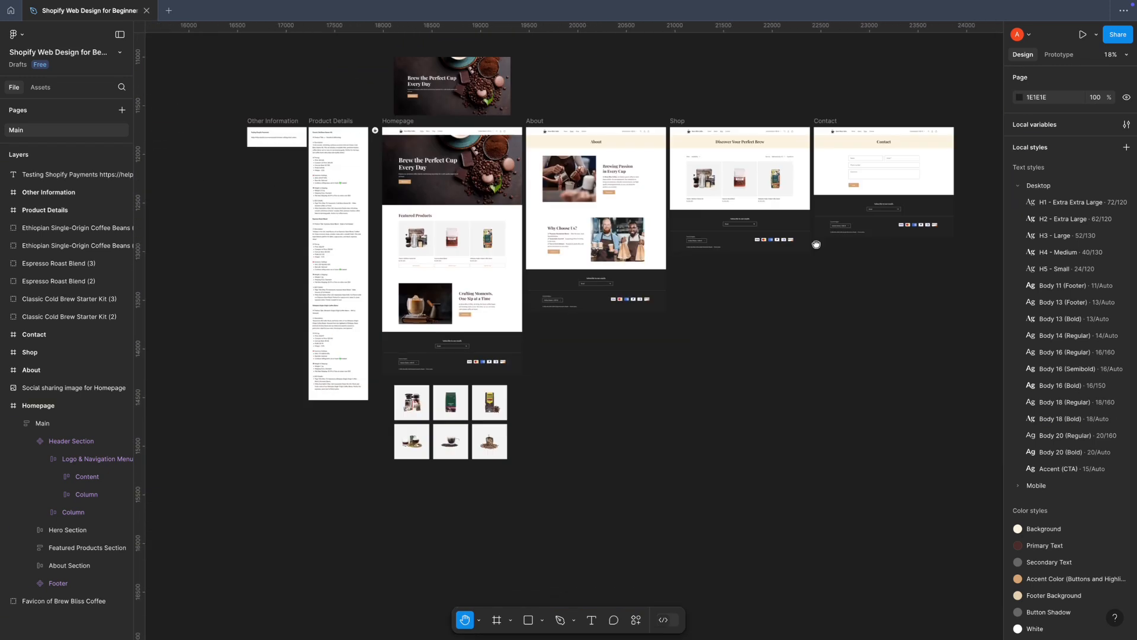
pyautogui.scroll(3, 821, 323)
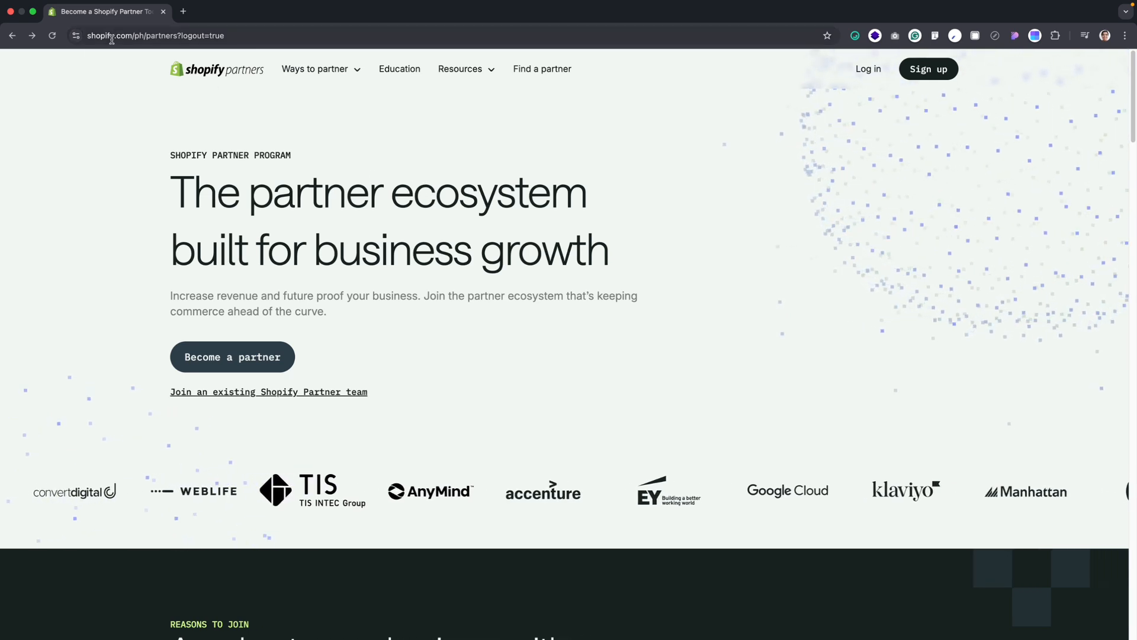
# Open the sign-up form of the Shopify Partner Program from the shopify.com/ph/partners page
pyautogui.click(147, 35)
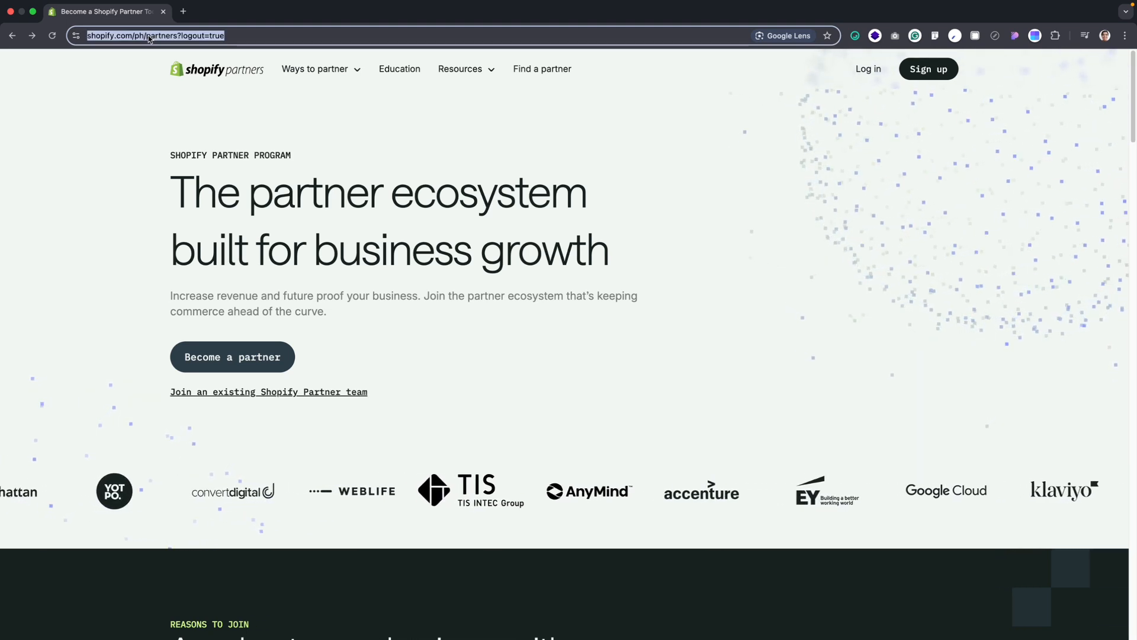
pyautogui.click(928, 68)
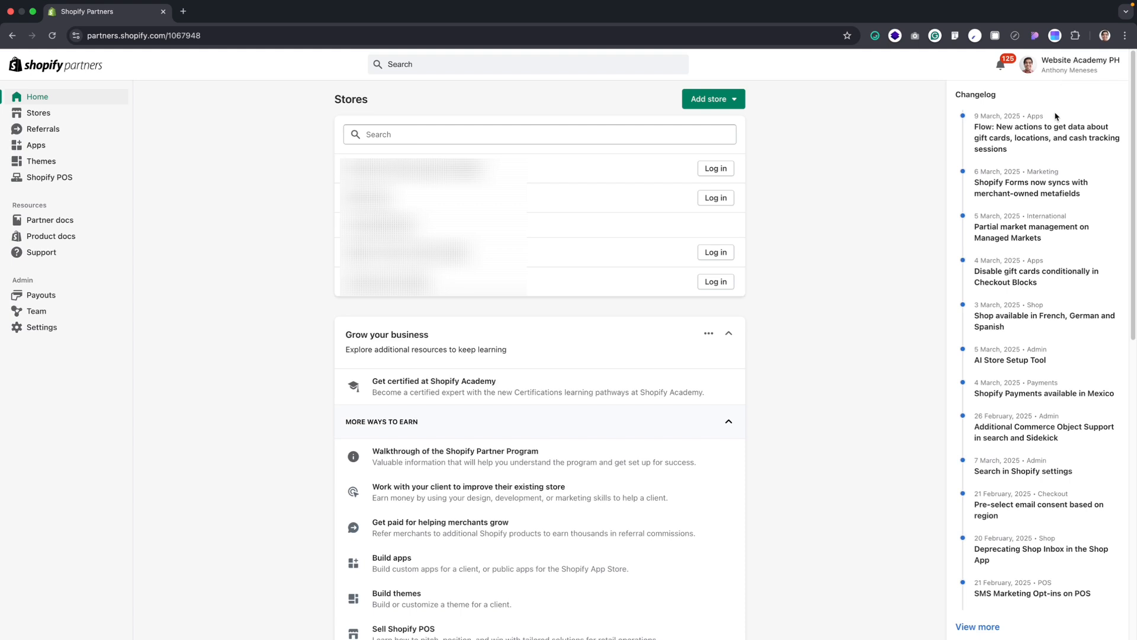
# Start a new development store and set its purpose to Create a store to test and build
pyautogui.scroll(-10, 889, 204)
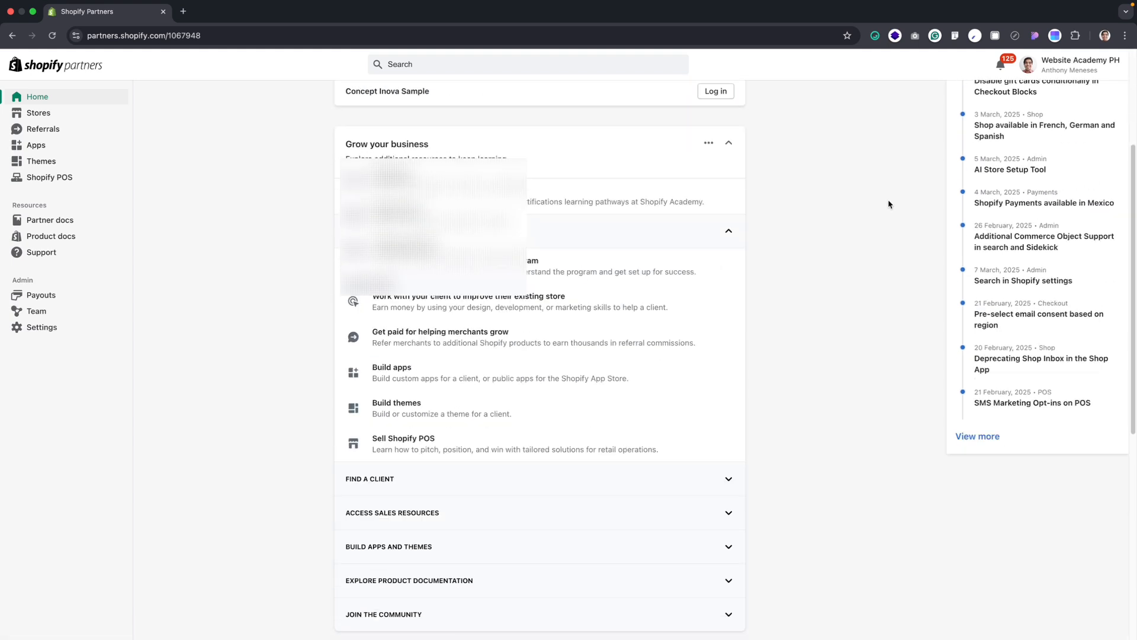
pyautogui.scroll(10, 890, 205)
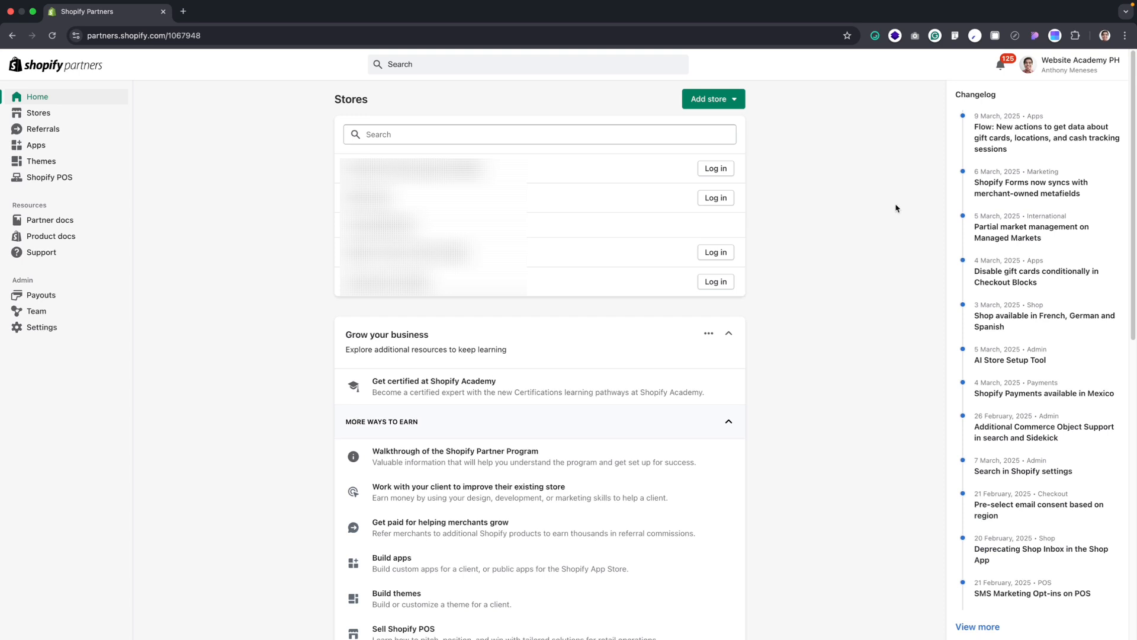
pyautogui.click(736, 102)
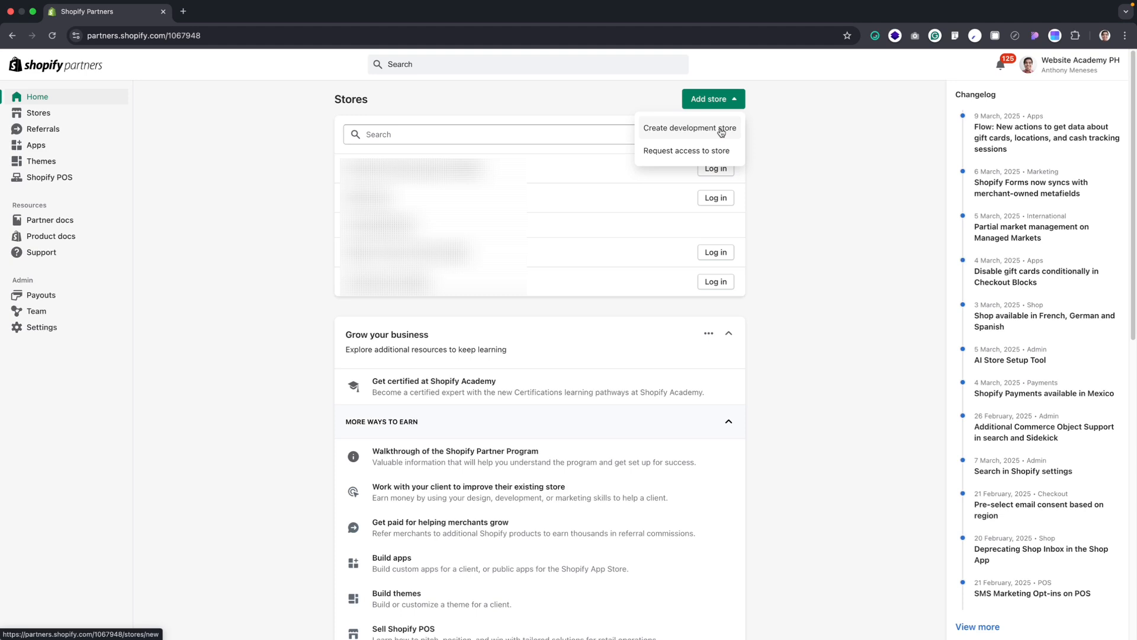
pyautogui.click(721, 132)
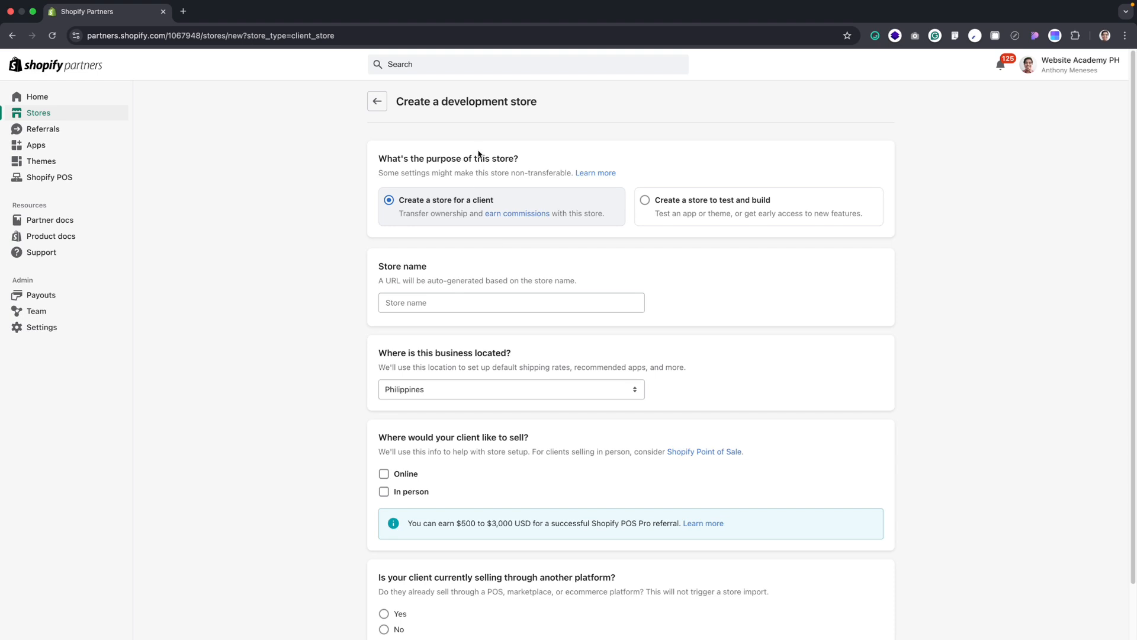
pyautogui.click(667, 204)
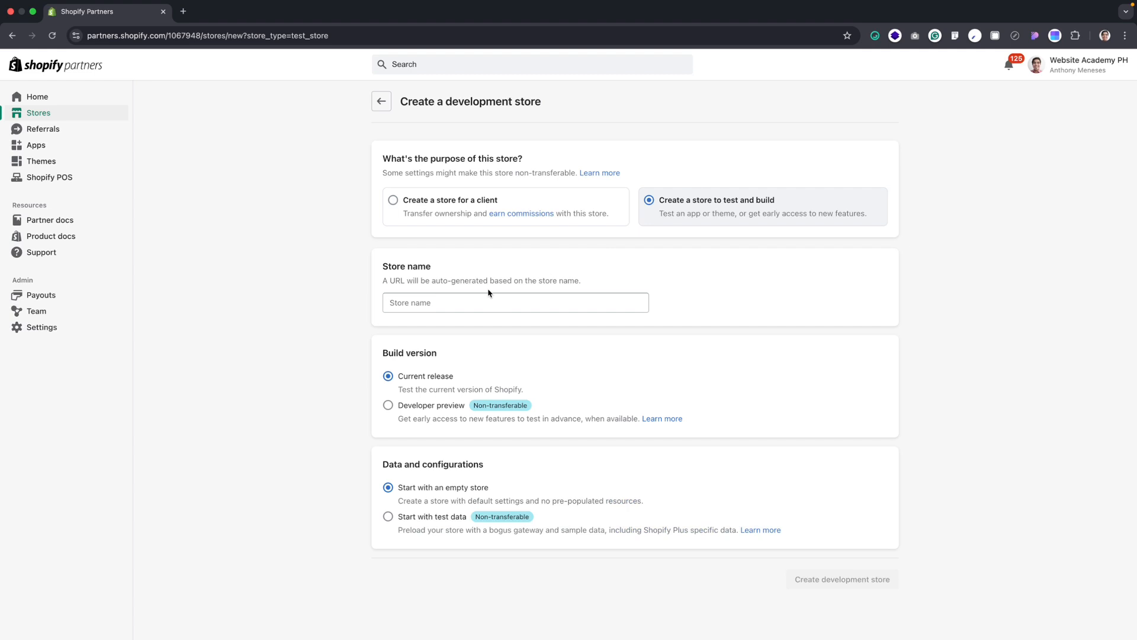
# Create the development store under the name Brew Bliss Coffee and choose the account to continue to Shopify
pyautogui.click(469, 300)
pyautogui.write('Brewo')
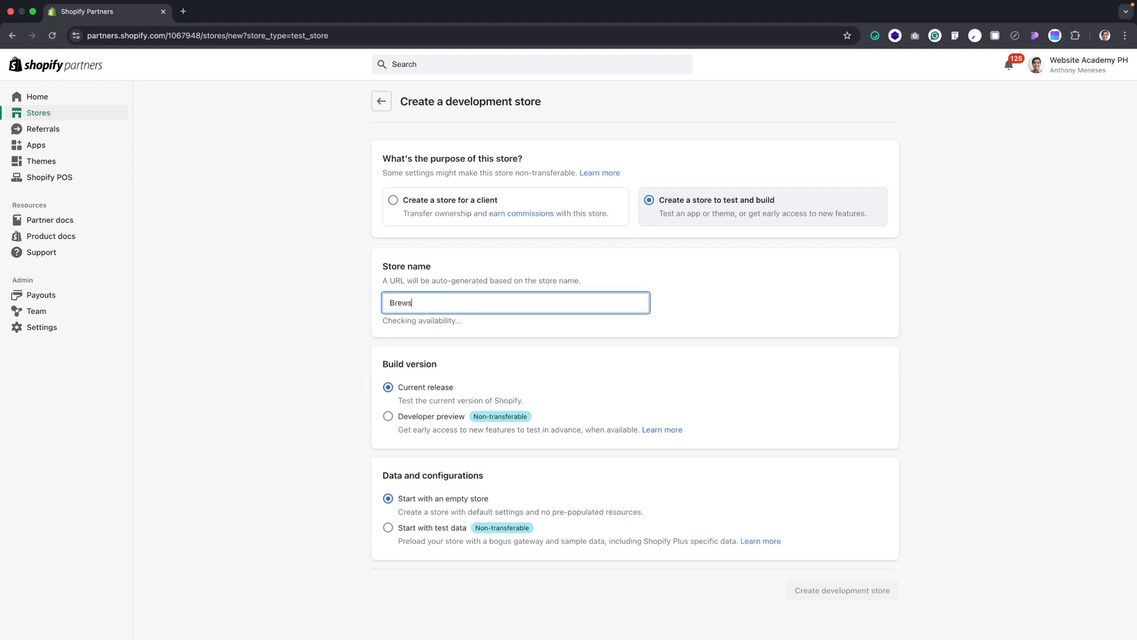
pyautogui.write('Bliss Coffee')
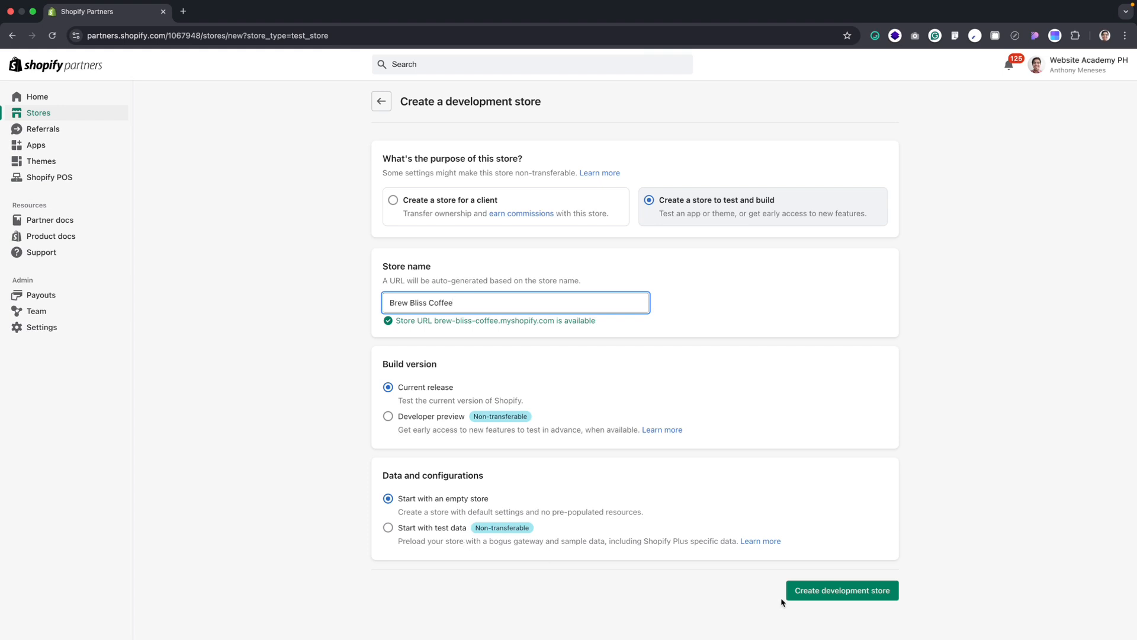
pyautogui.click(894, 594)
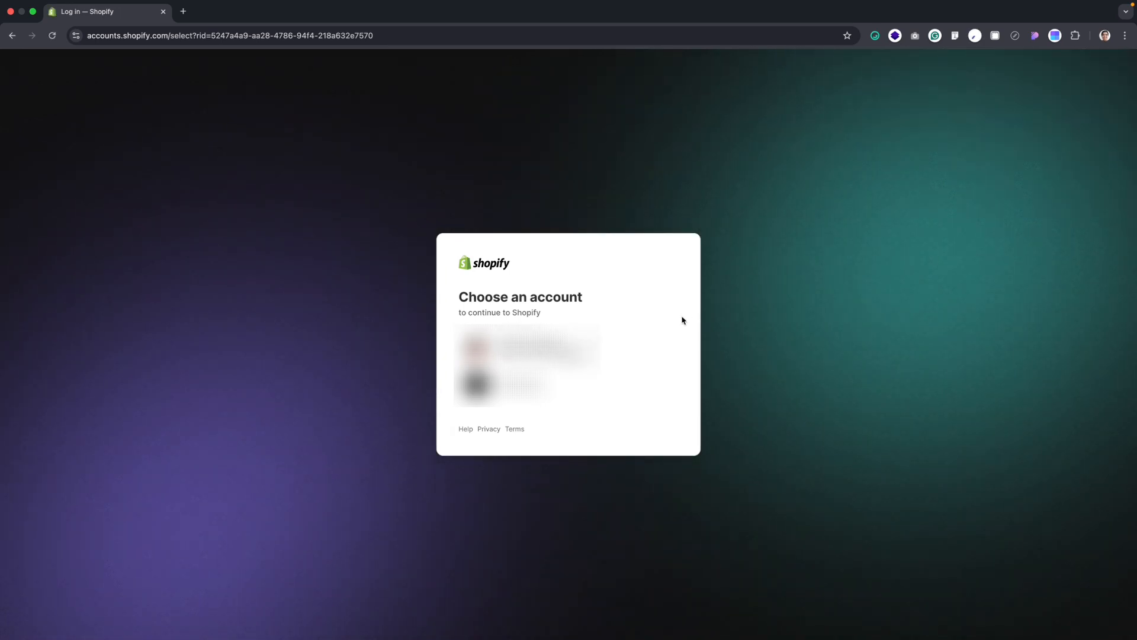
pyautogui.click(640, 349)
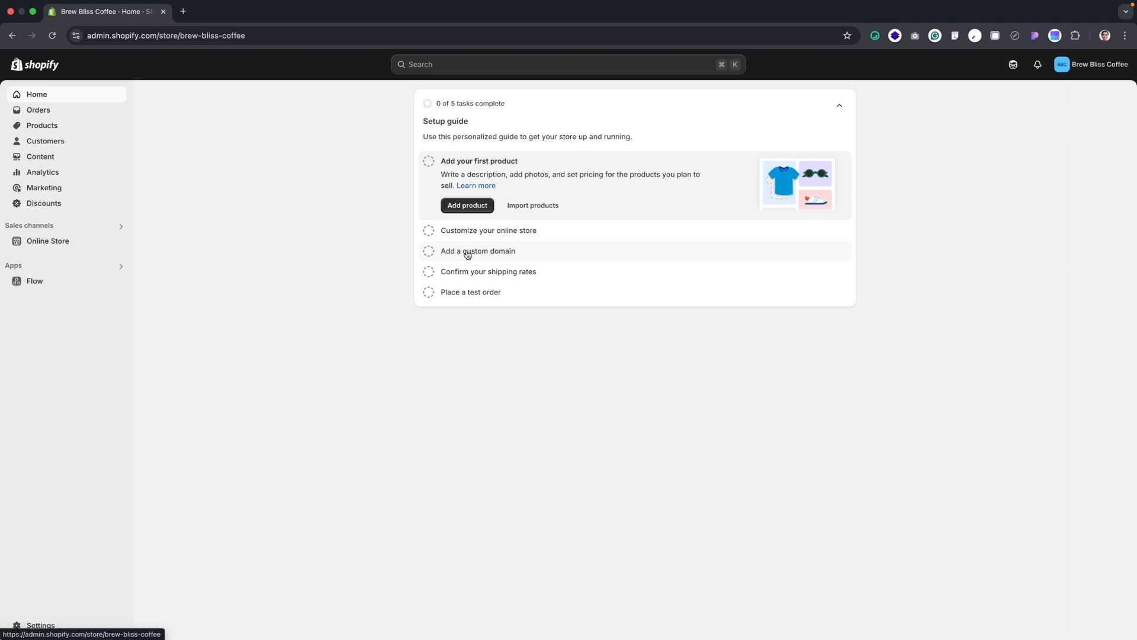
# Start adding the first product from the store's setup guide
pyautogui.click(474, 207)
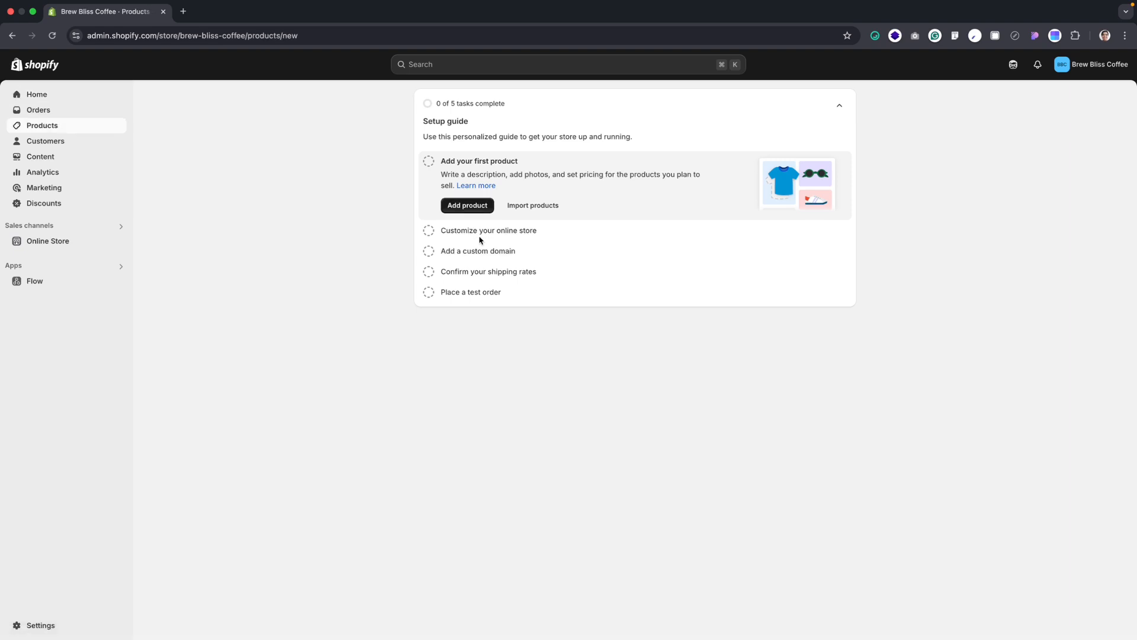
pyautogui.click(481, 206)
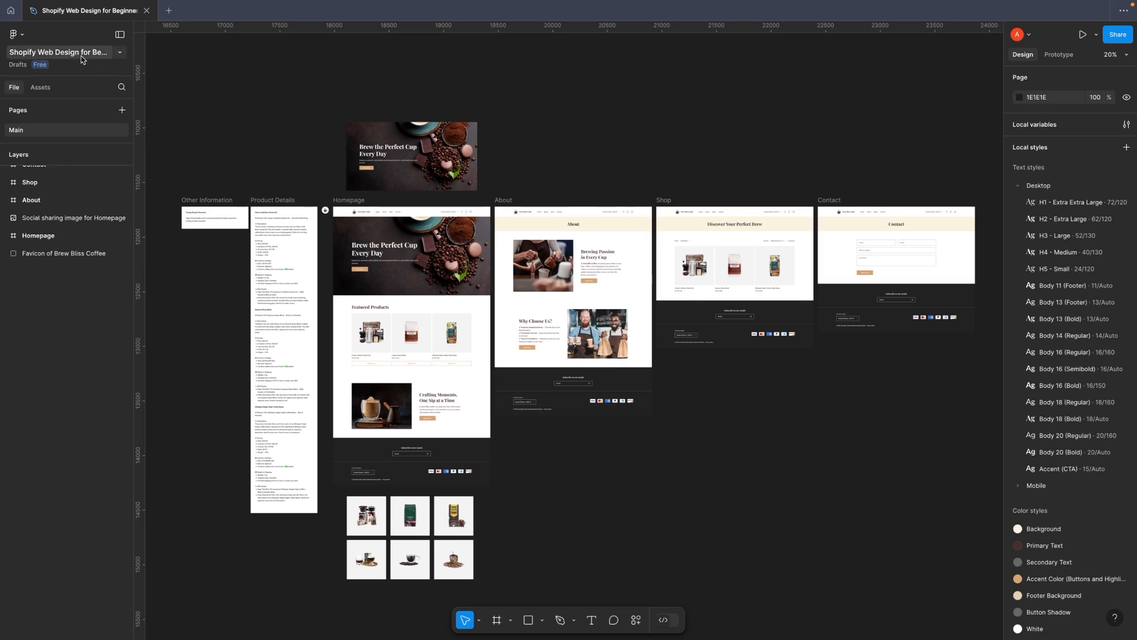
# Switch to the Figma design file and check that its file color profile is sRGB
pyautogui.click(120, 55)
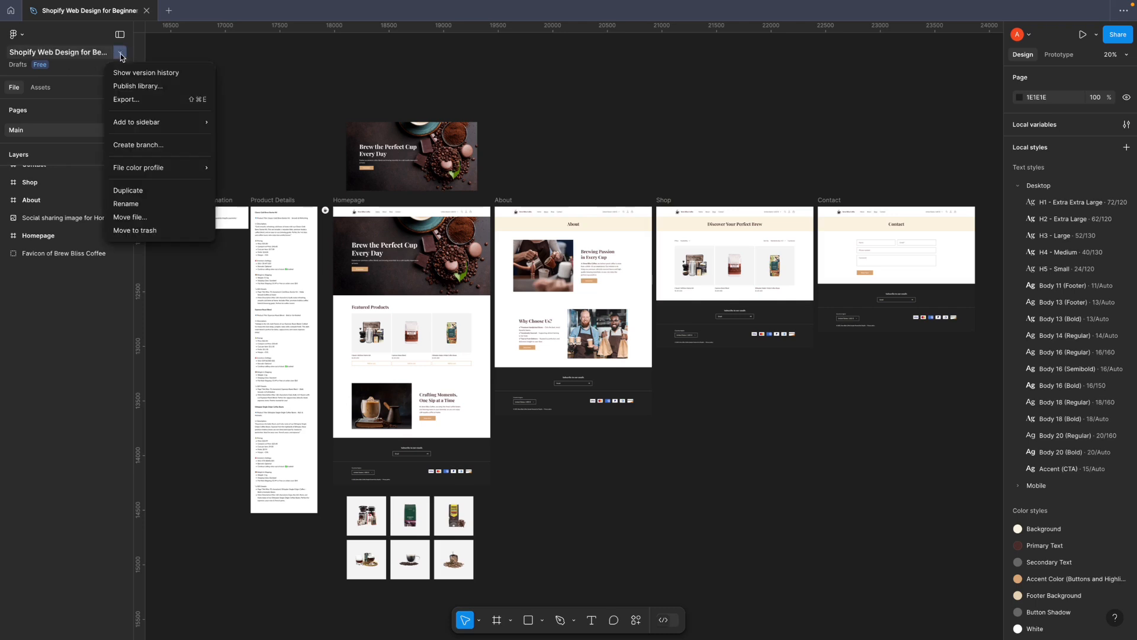
pyautogui.moveTo(130, 172)
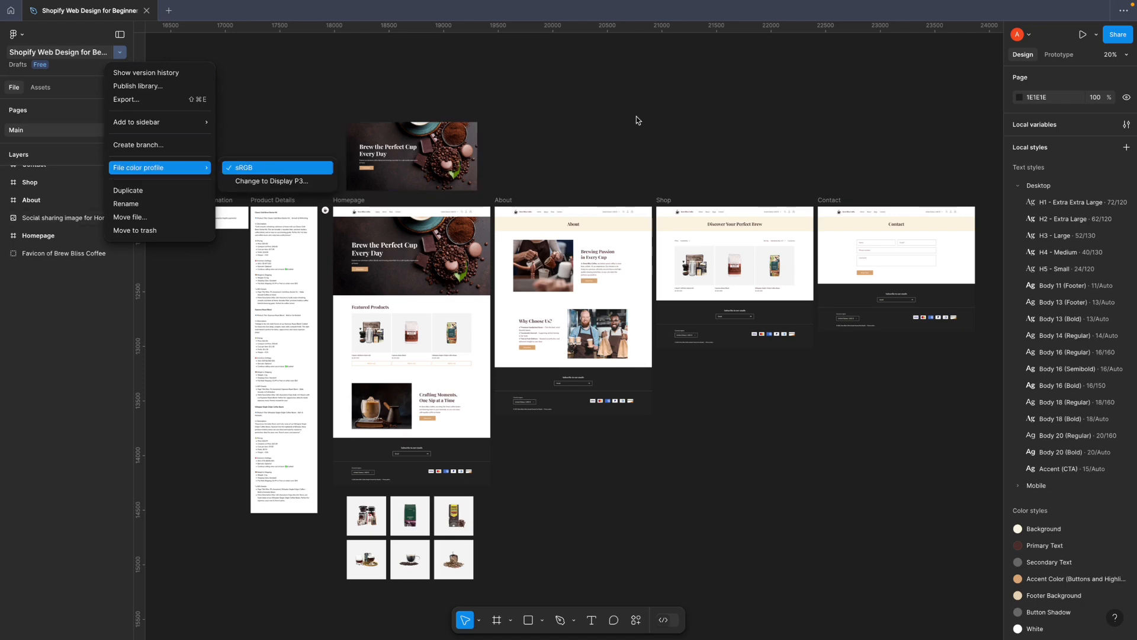
pyautogui.click(232, 168)
pyautogui.moveTo(272, 201); pyautogui.dragTo(273, 202)
pyautogui.click(306, 189)
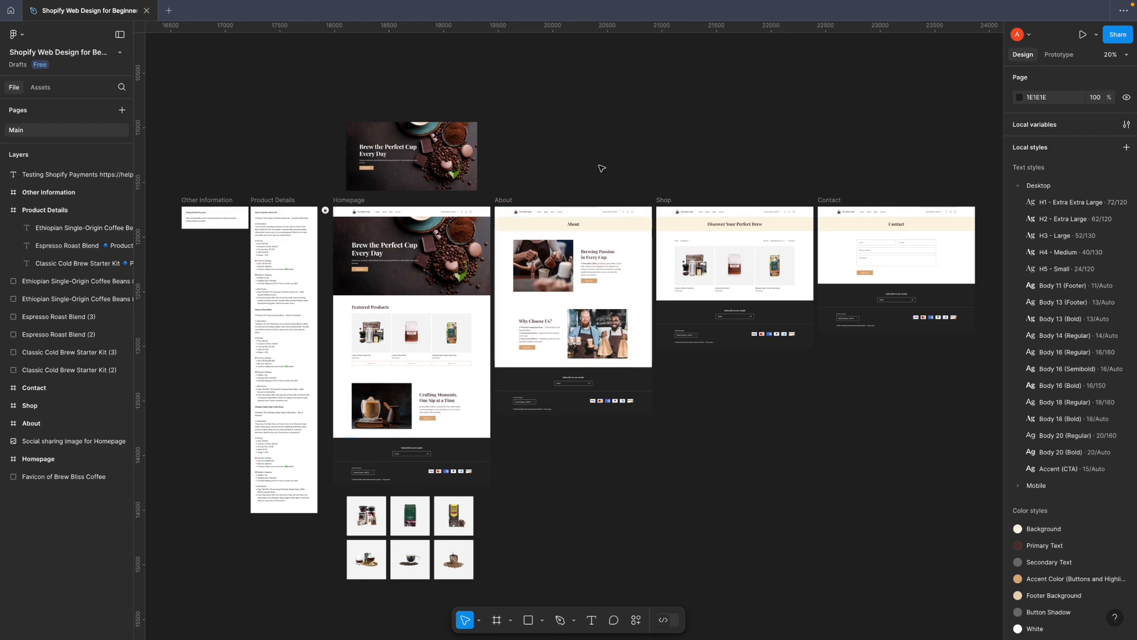
# Read the descriptions, pricing, inventory, shipping and SEO information of the products in the Product Details frame
pyautogui.moveTo(358, 204); pyautogui.dragTo(456, 264)
pyautogui.scroll(10, 413, 246)
pyautogui.scroll(-5, 457, 264)
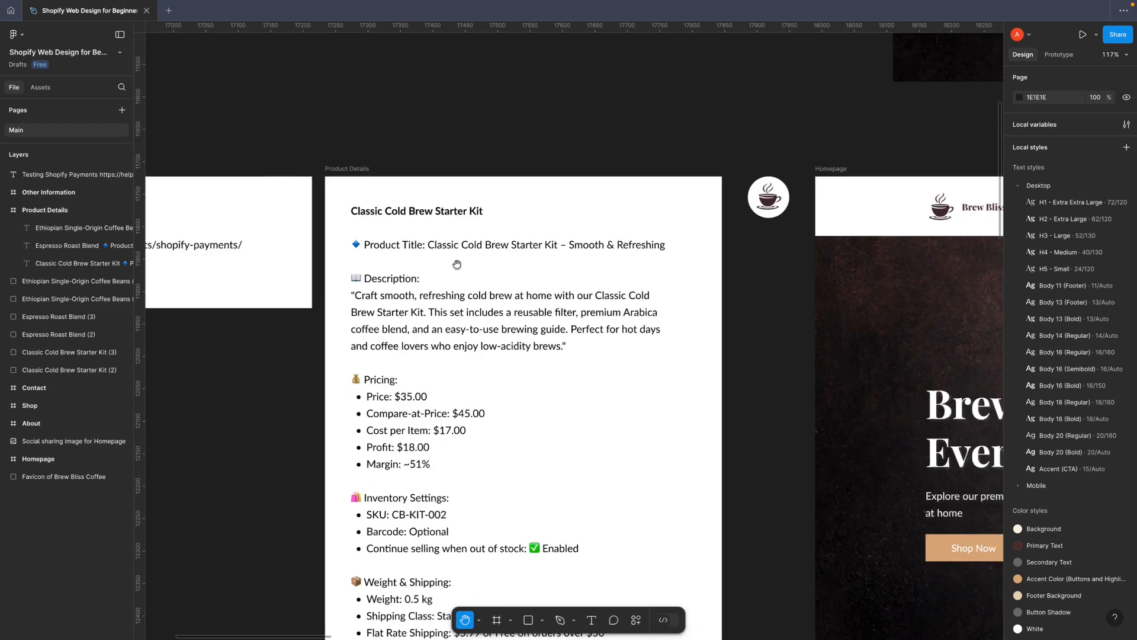
pyautogui.scroll(-1, 457, 264)
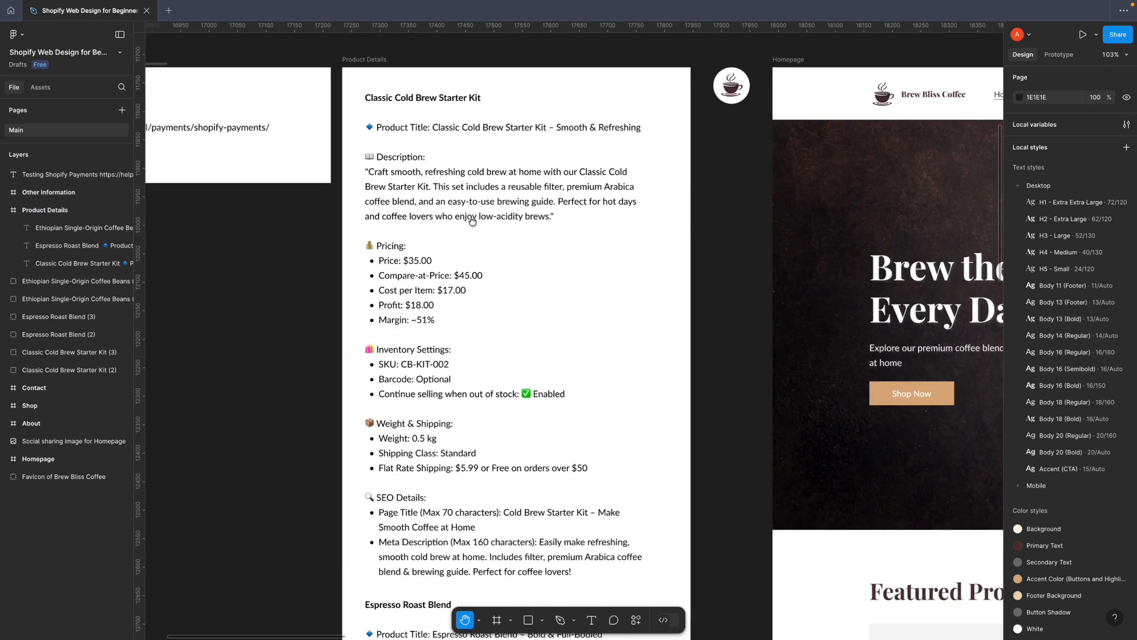
pyautogui.scroll(-5, 485, 172)
pyautogui.scroll(-3, 485, 172)
pyautogui.scroll(-3, 490, 265)
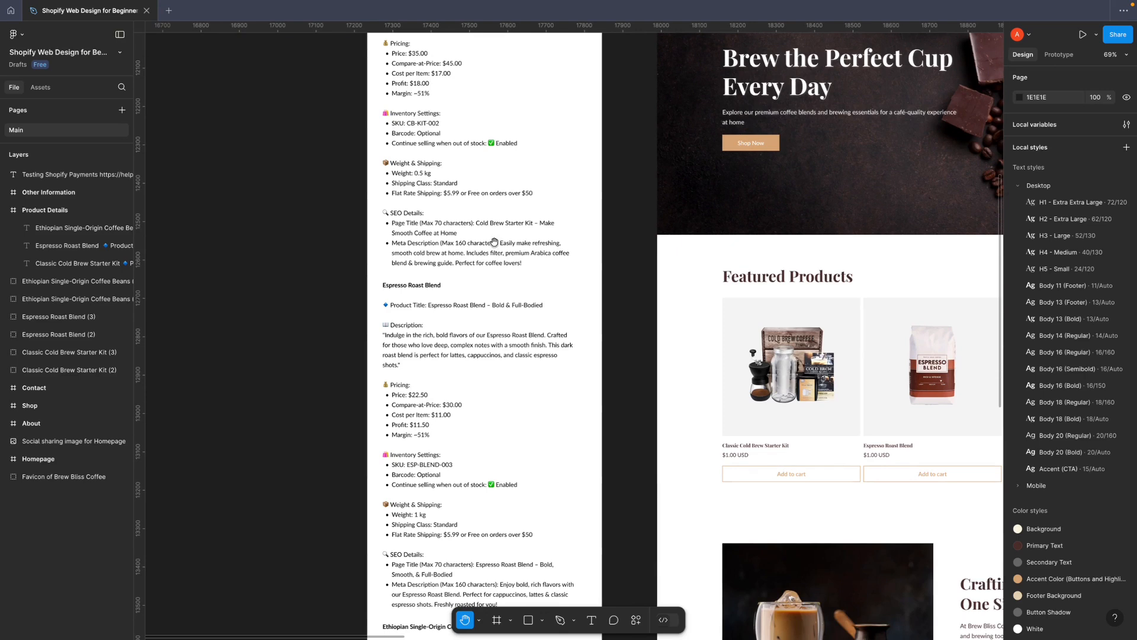
pyautogui.scroll(-7, 500, 239)
# Look over the Homepage, About, Shop and Contact designs together with the product images beneath them
pyautogui.moveTo(654, 191); pyautogui.dragTo(557, 230)
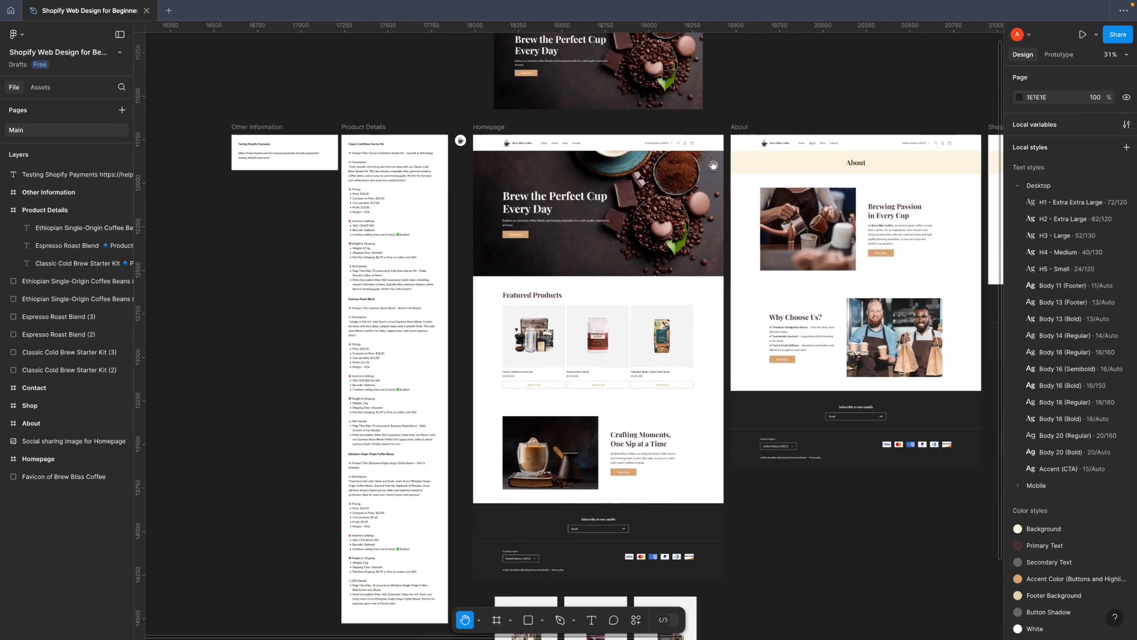
pyautogui.moveTo(714, 165); pyautogui.dragTo(676, 199)
pyautogui.scroll(-3, 687, 195)
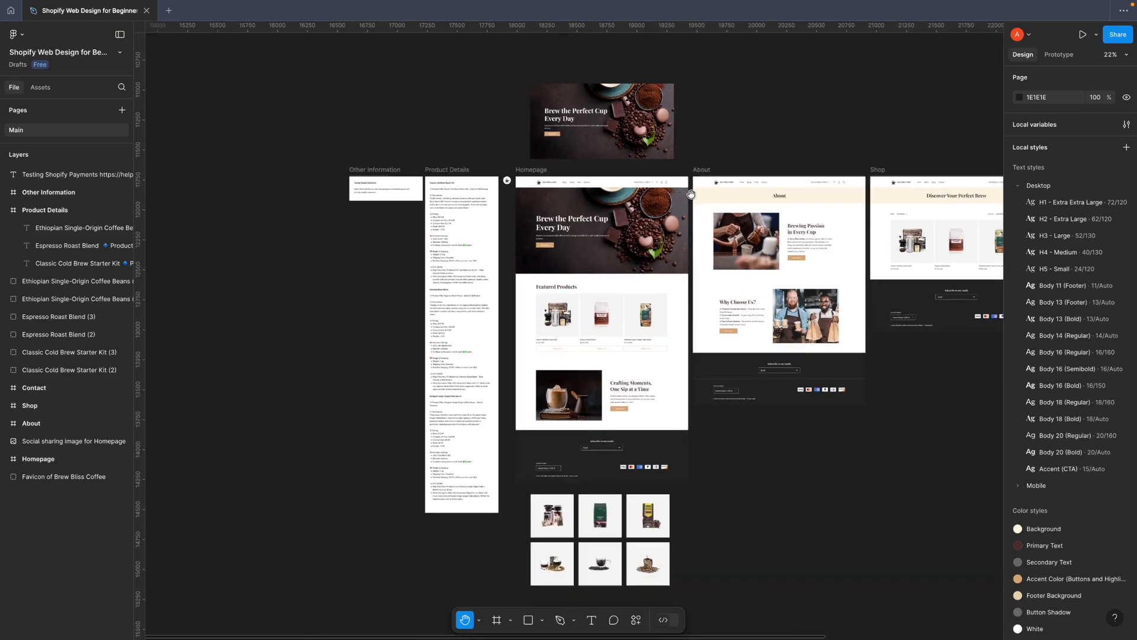
pyautogui.hscroll(3, 690, 194)
pyautogui.hscroll(2, 660, 209)
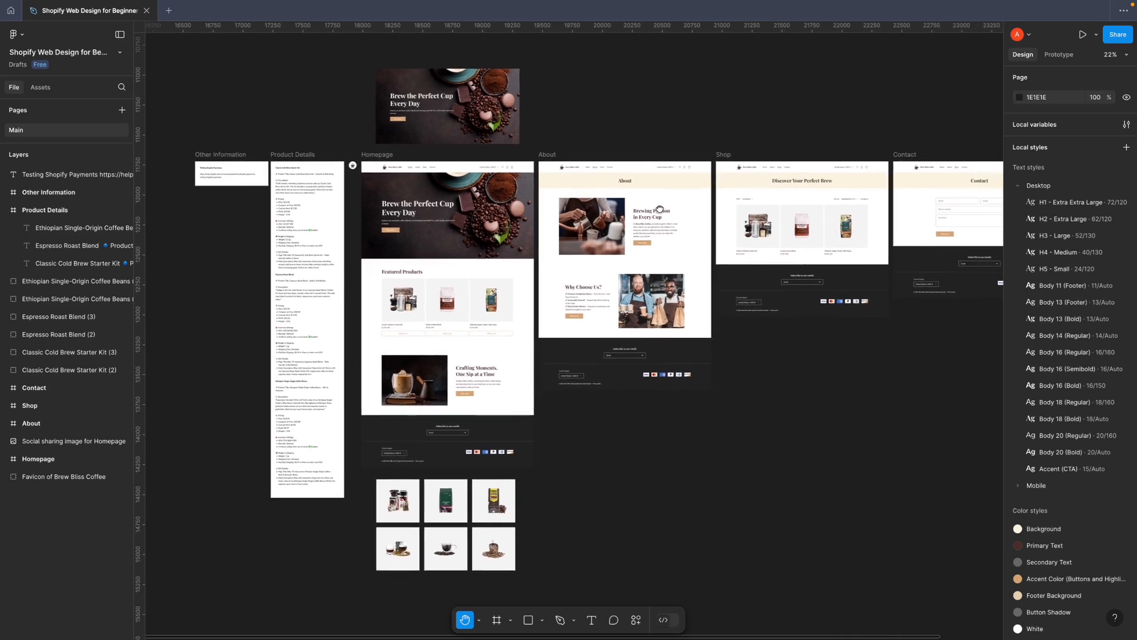
pyautogui.moveTo(660, 209); pyautogui.dragTo(627, 221)
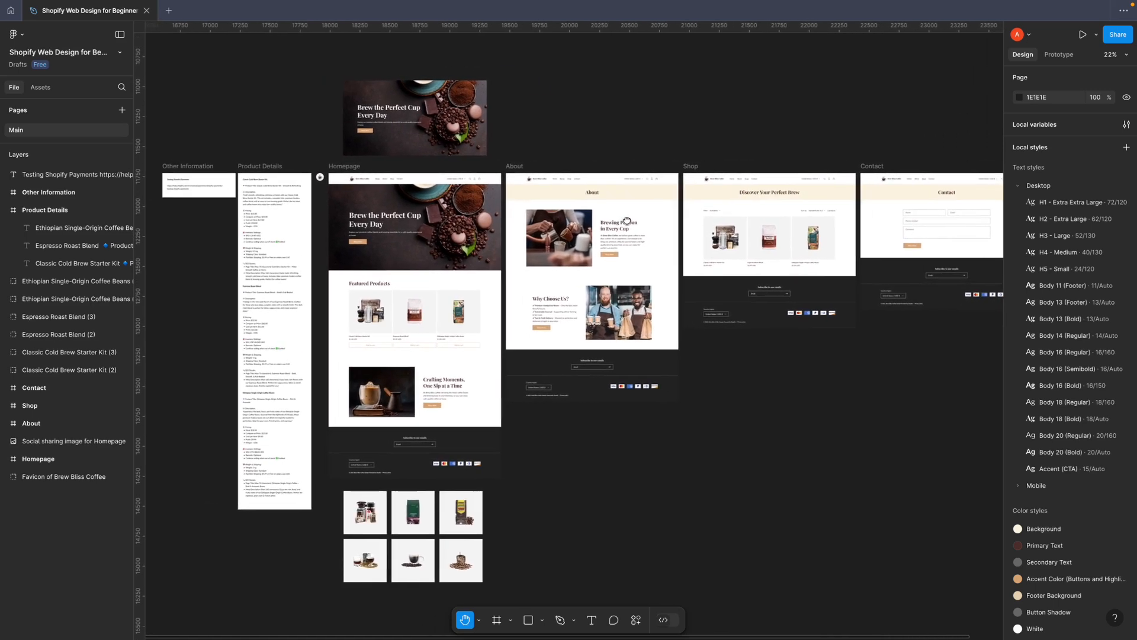
# With the Move tool, select the first two product texts together with the Homepage, About and Shop frames
pyautogui.press('v')
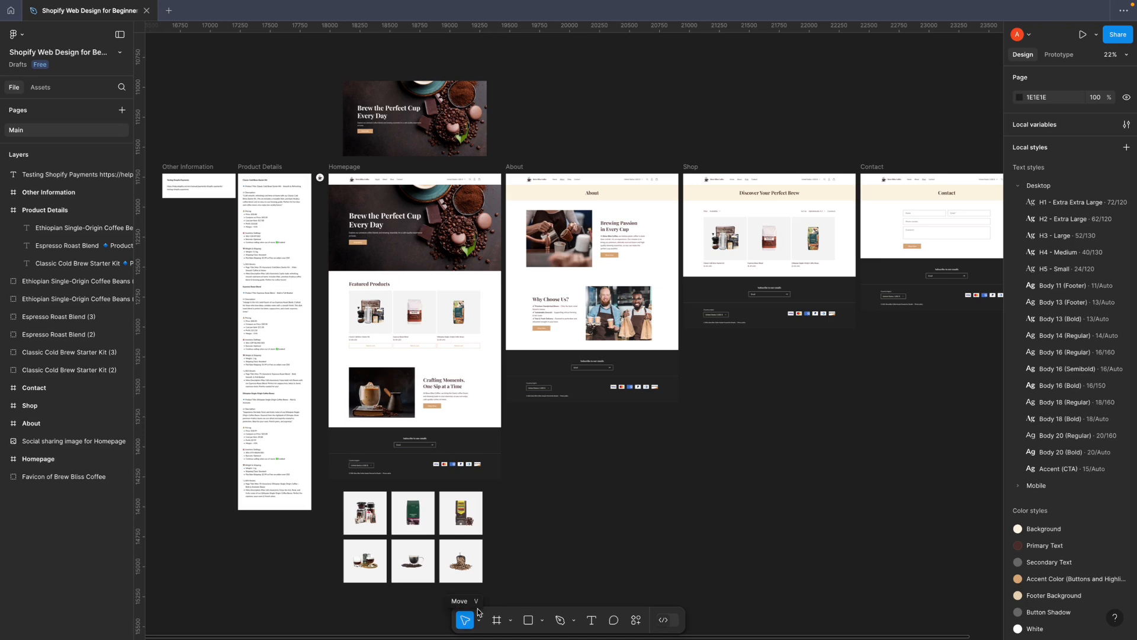
pyautogui.moveTo(567, 446); pyautogui.dragTo(767, 537)
pyautogui.moveTo(764, 350); pyautogui.dragTo(247, 211)
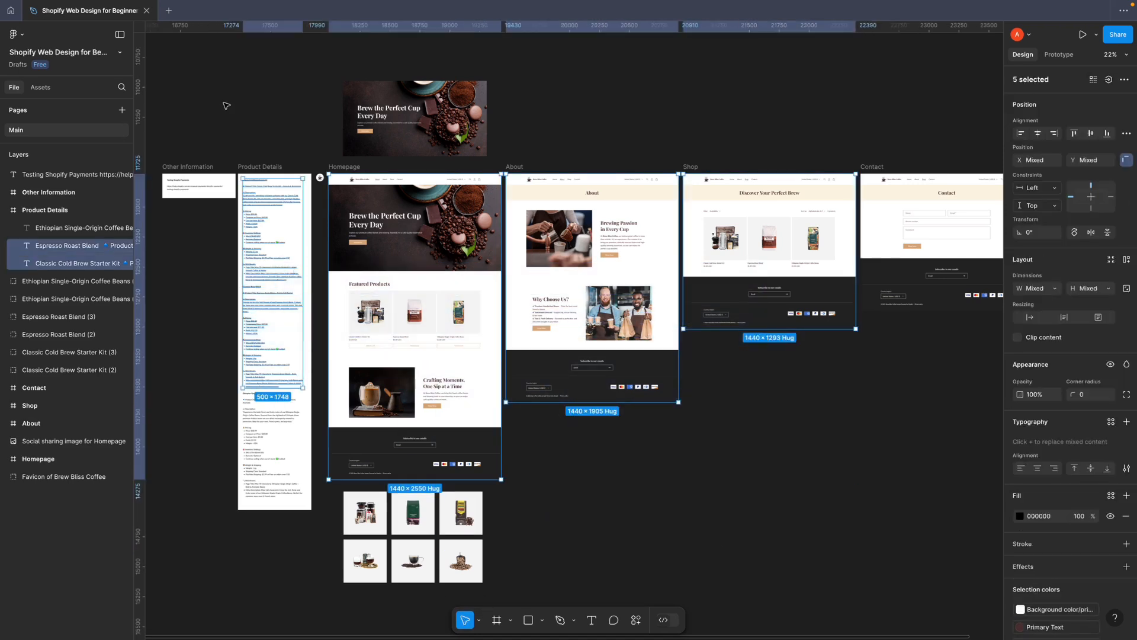
# Clear the selection and use the Hand tool to pan across the Homepage, About, Shop and Contact frames
pyautogui.moveTo(222, 102); pyautogui.dragTo(838, 513)
pyautogui.click(812, 563)
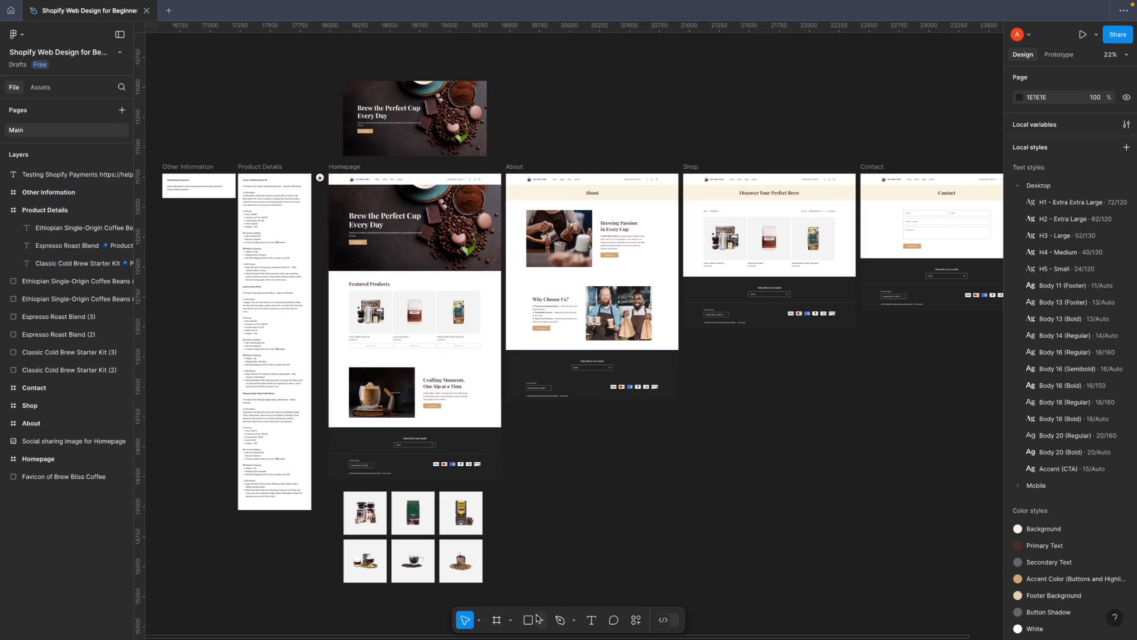
pyautogui.click(480, 621)
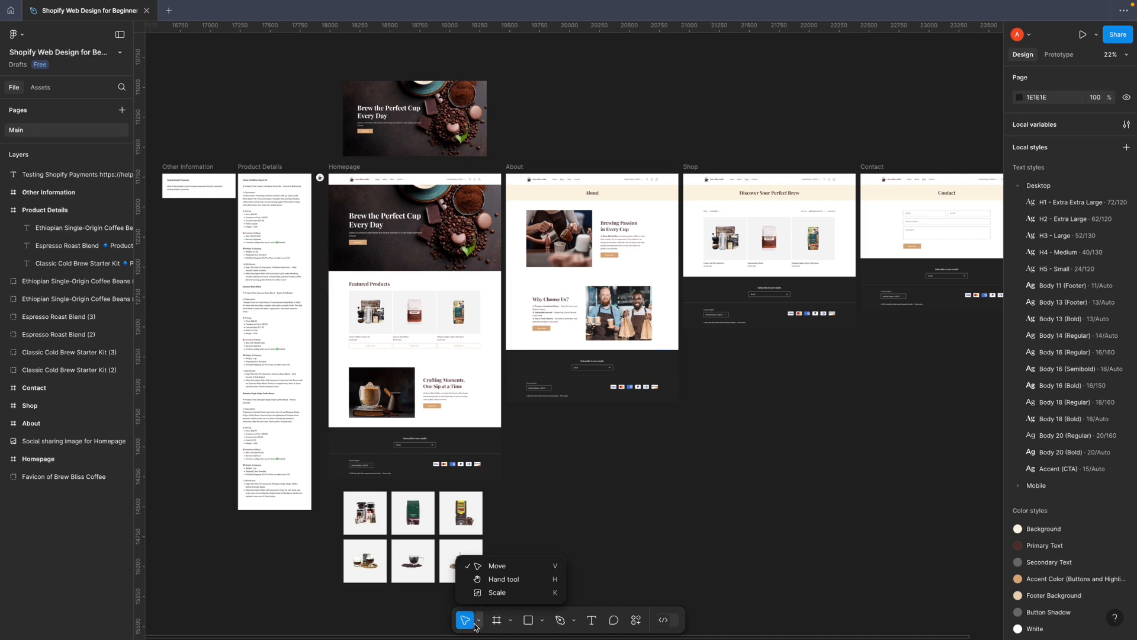
pyautogui.click(502, 583)
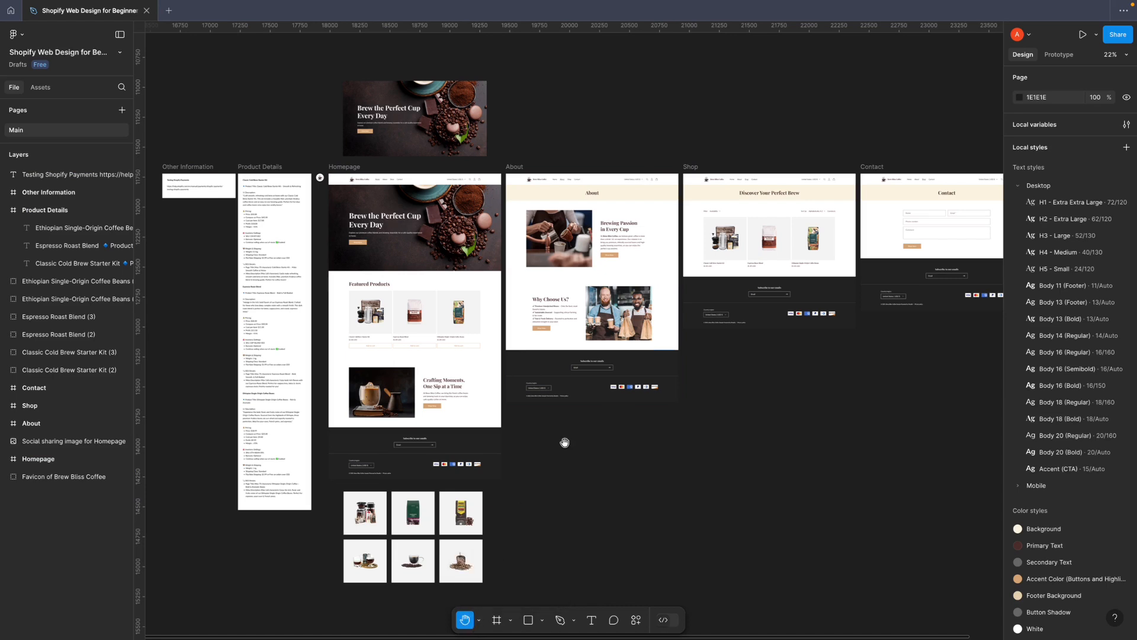
pyautogui.moveTo(601, 416); pyautogui.dragTo(470, 486)
pyautogui.moveTo(857, 314); pyautogui.dragTo(631, 346)
pyautogui.hscroll(-10, 631, 346)
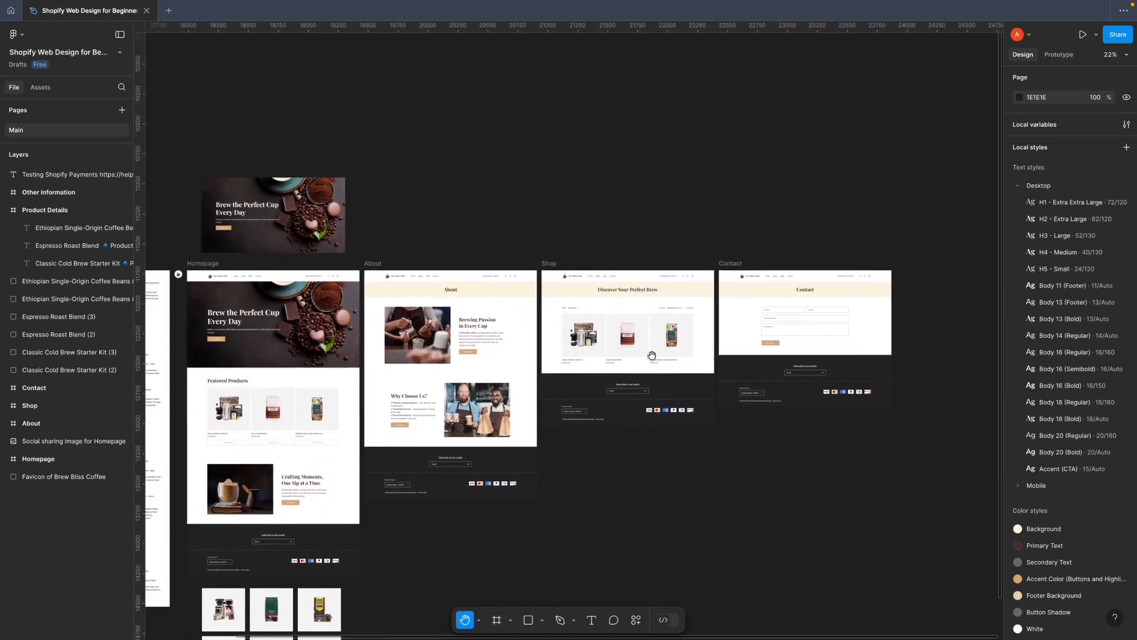
pyautogui.hscroll(-4, 622, 422)
# Examine the page designs, product images and information frames at several zoom levels, both as an overview and close up
pyautogui.scroll(-2, 622, 422)
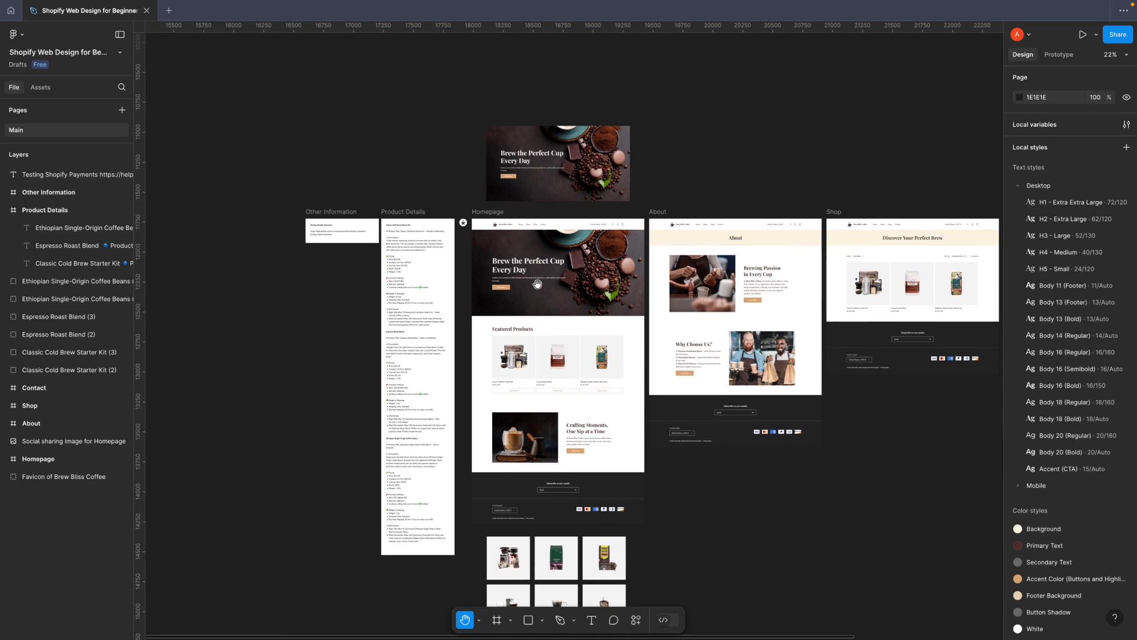
pyautogui.scroll(10, 553, 285)
pyautogui.scroll(-12, 554, 285)
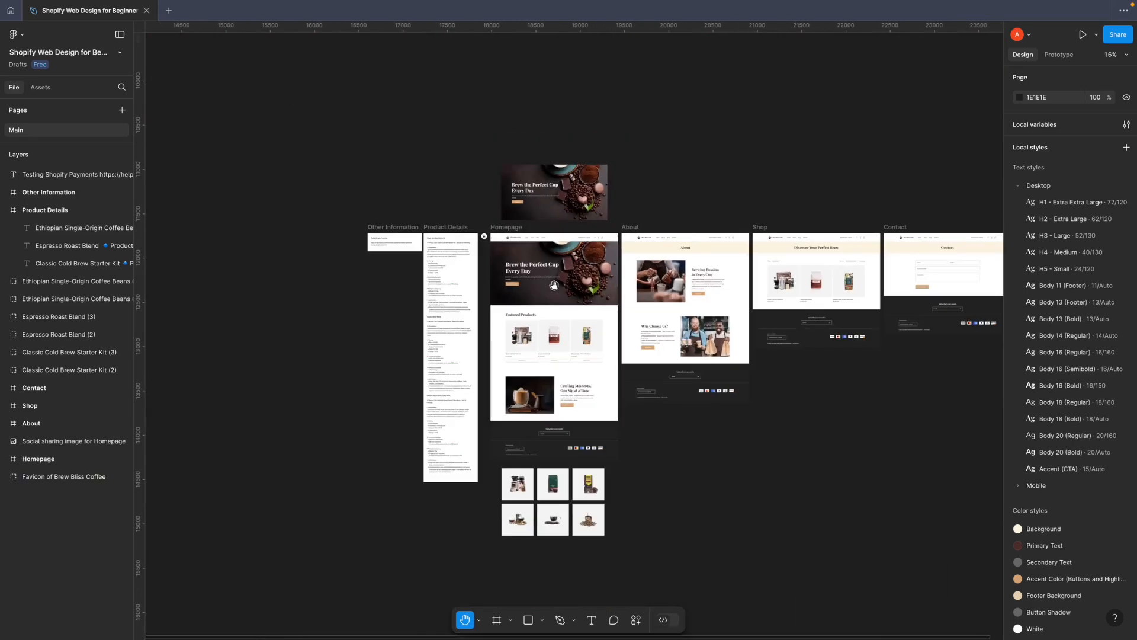
pyautogui.scroll(-2, 554, 285)
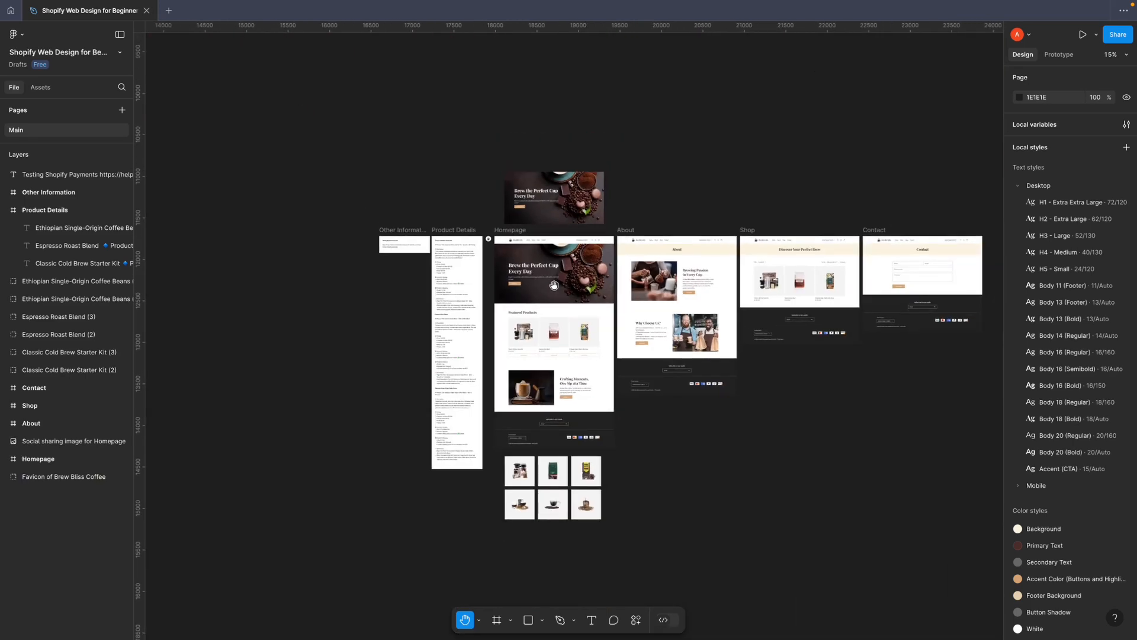
pyautogui.scroll(-5, 554, 285)
pyautogui.scroll(10, 554, 285)
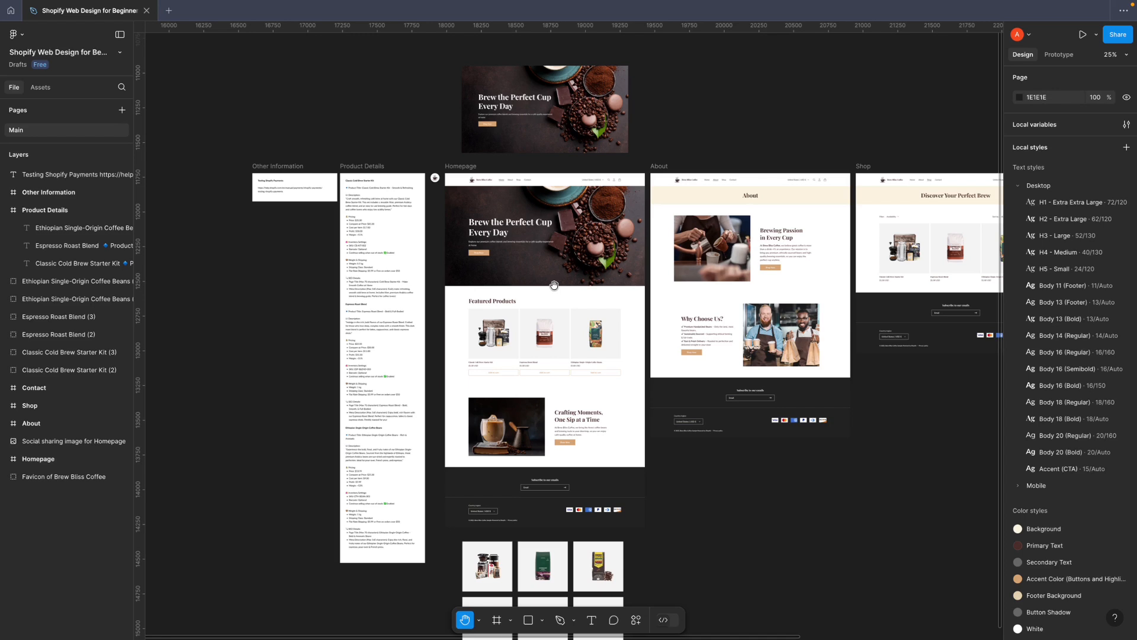
pyautogui.press('super+minus')
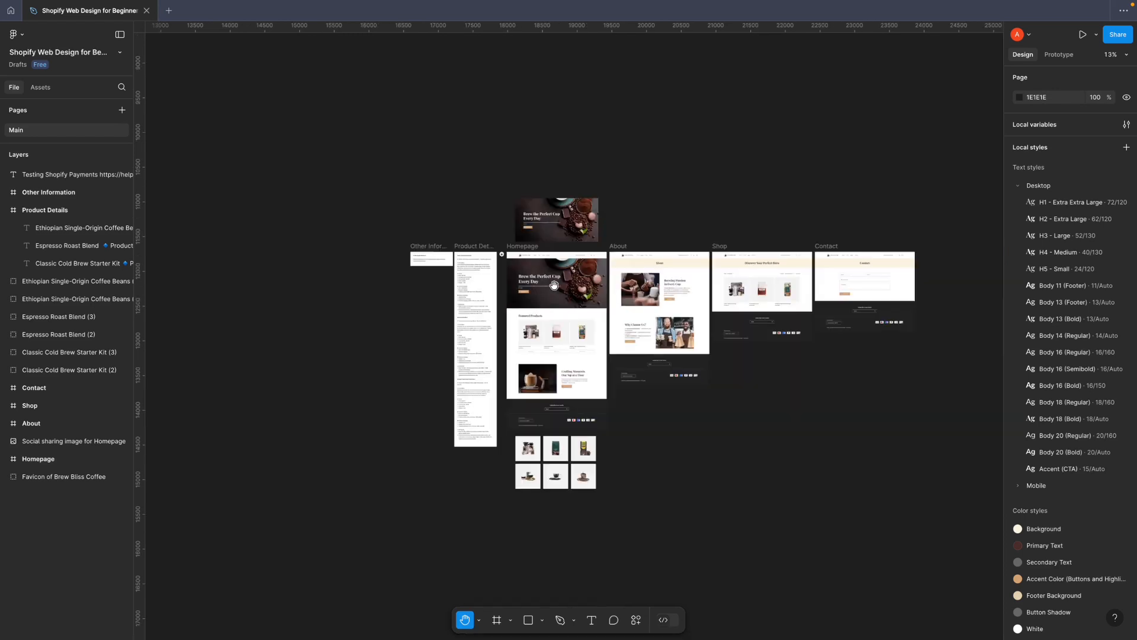
pyautogui.press('super+equal')
pyautogui.moveTo(839, 282); pyautogui.dragTo(662, 320)
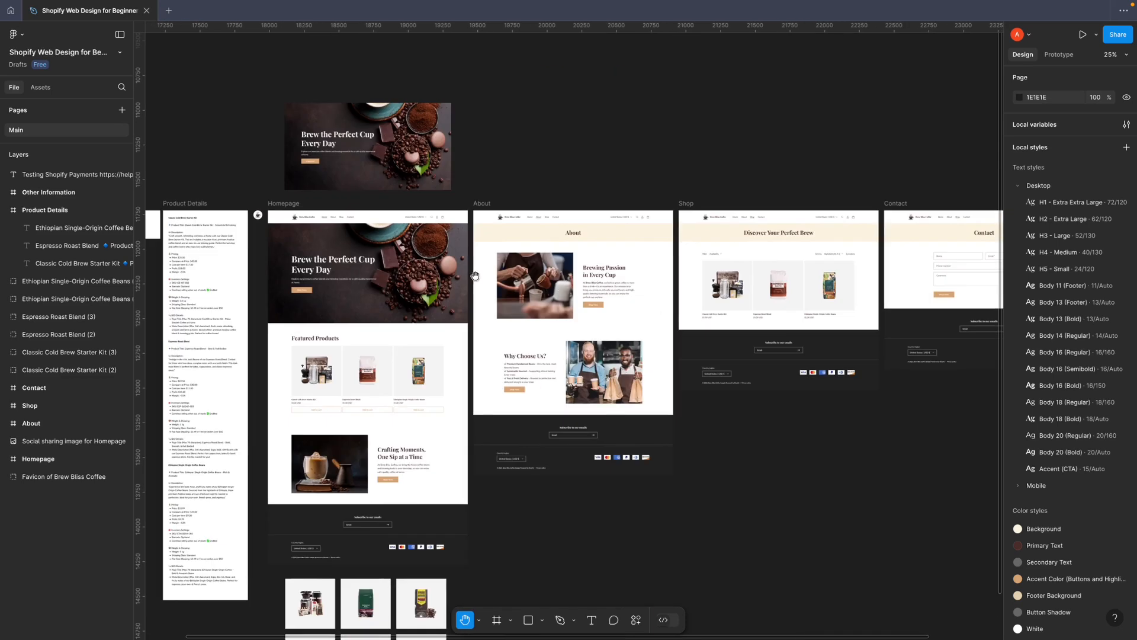
pyautogui.moveTo(474, 275); pyautogui.dragTo(611, 242)
# With the Move tool, select the six product images beneath the Homepage frame and bring them into close view with the Hand tool
pyautogui.press('v')
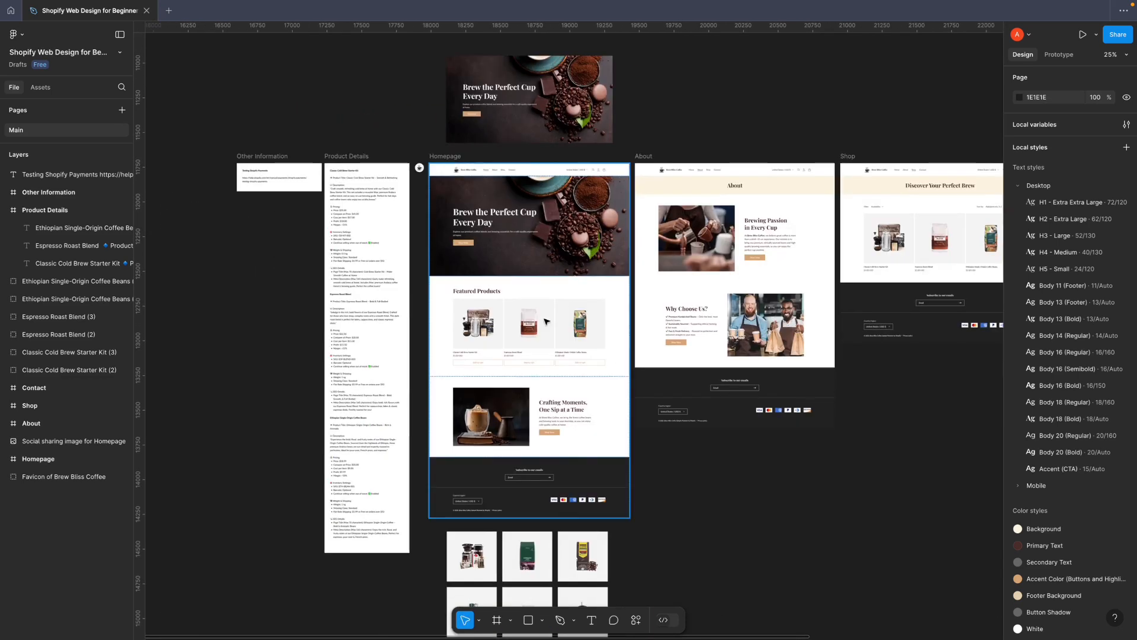
pyautogui.scroll(-5, 610, 254)
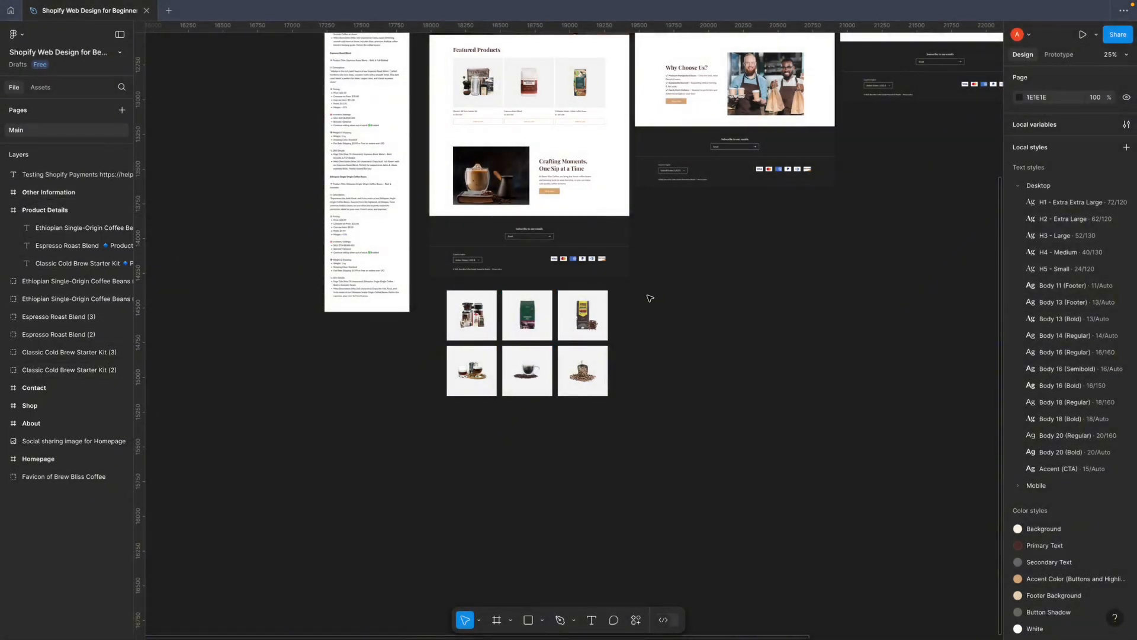
pyautogui.moveTo(645, 288); pyautogui.dragTo(452, 407)
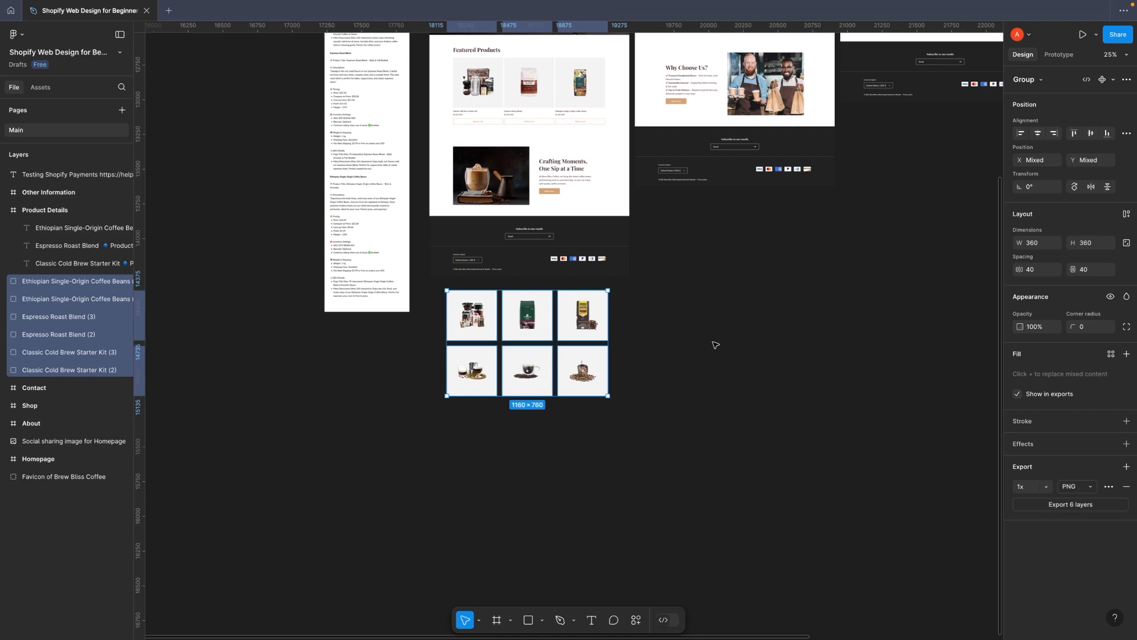
pyautogui.scroll(5, 714, 346)
pyautogui.press('h')
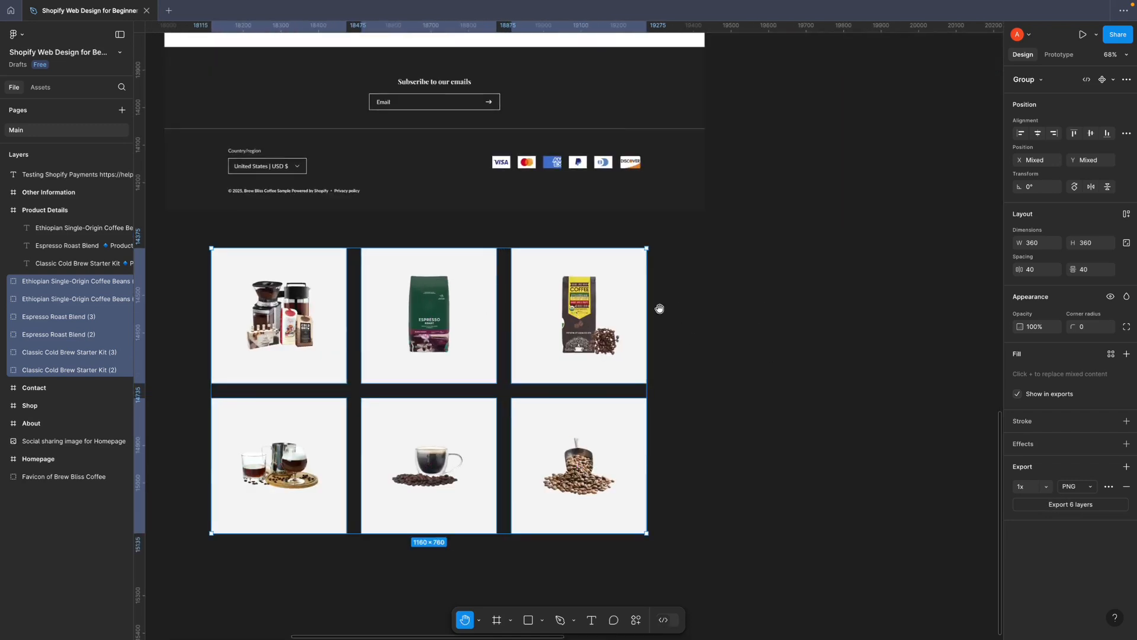
pyautogui.moveTo(657, 307); pyautogui.dragTo(734, 340)
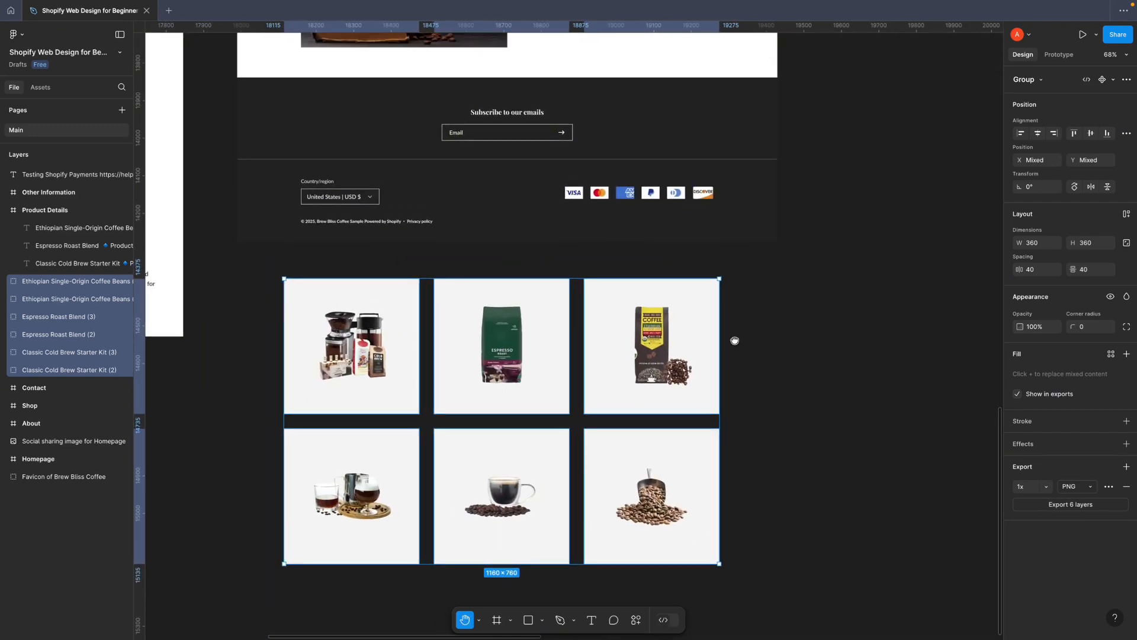
# Find and run the plugin Image Compressor — WEBP, JPG, PNG and add the six selected product images to its queue
pyautogui.click(637, 619)
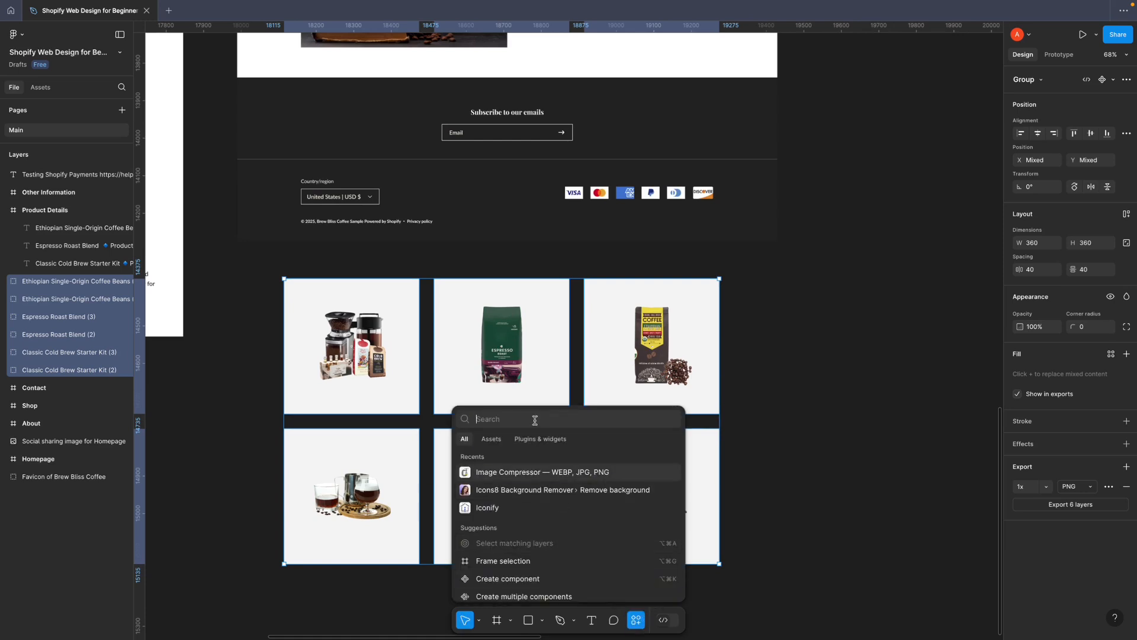
pyautogui.click(538, 440)
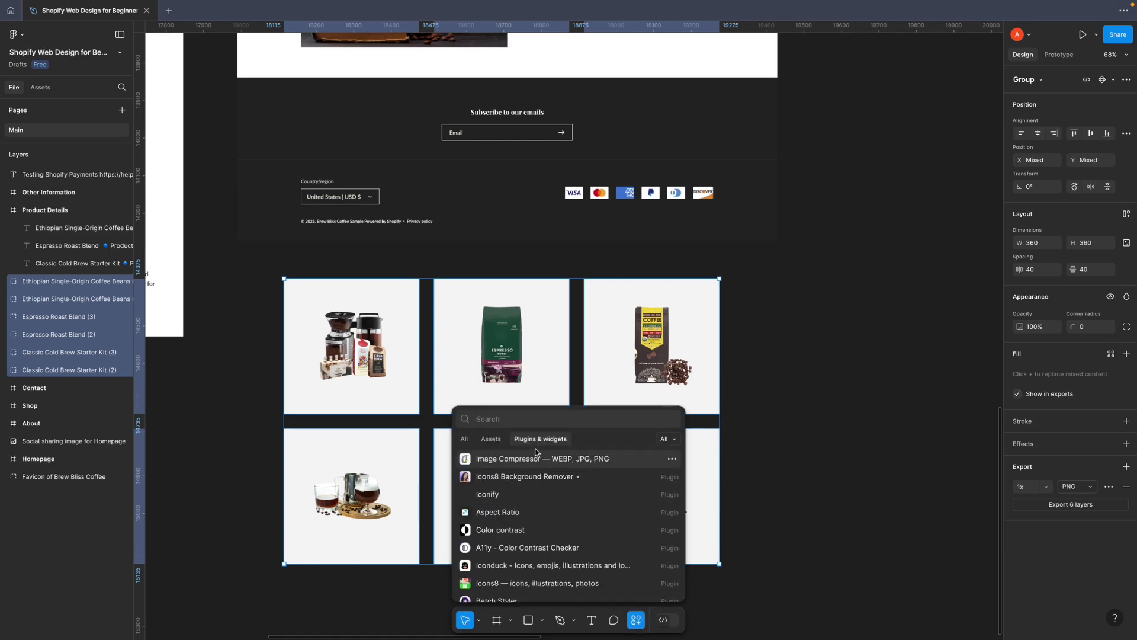
pyautogui.click(499, 422)
pyautogui.write('image')
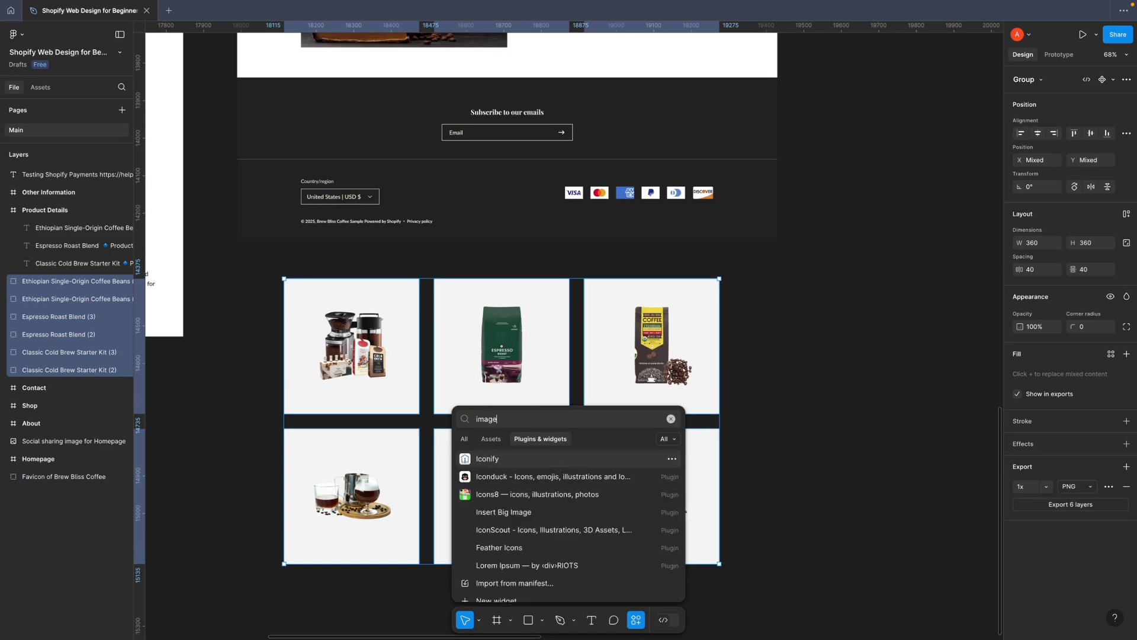
pyautogui.write(' crompressor')
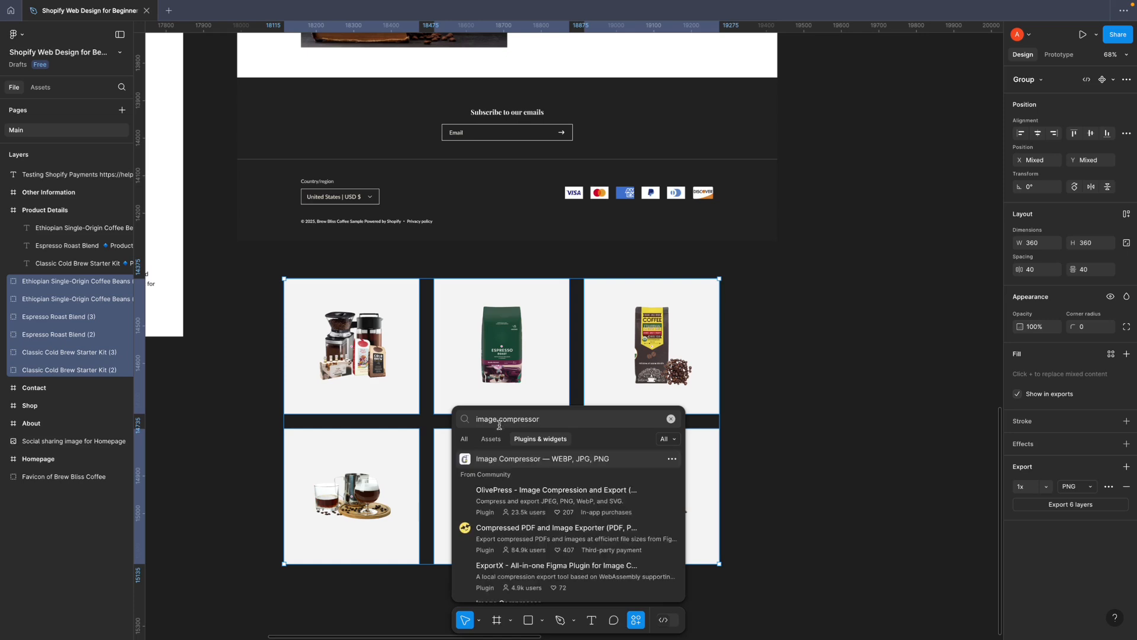
pyautogui.click(508, 458)
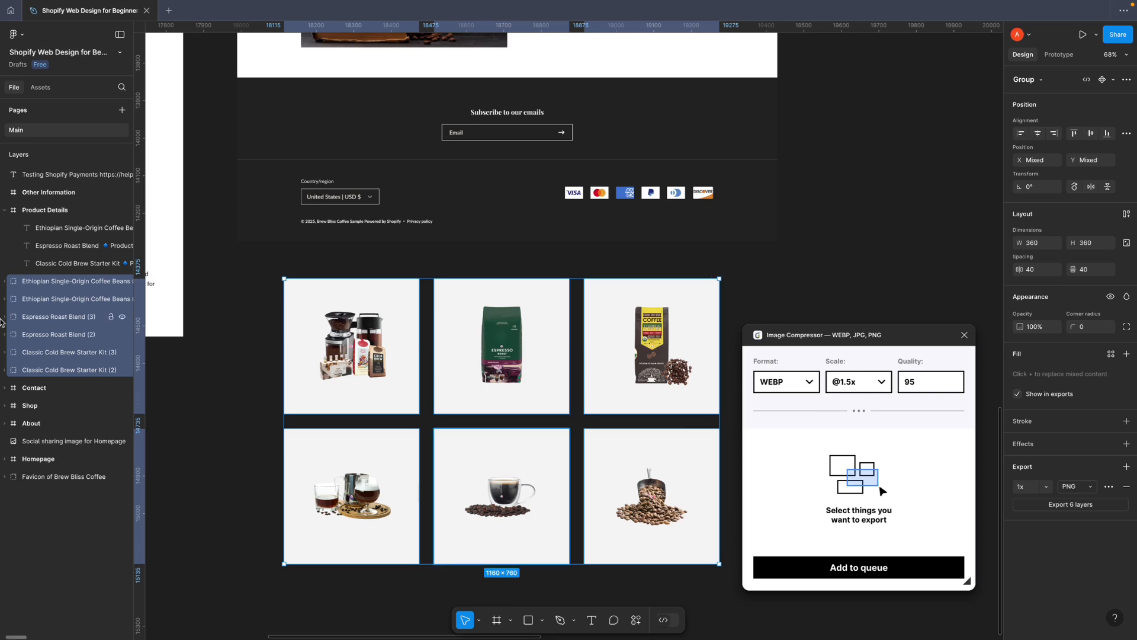
pyautogui.click(872, 575)
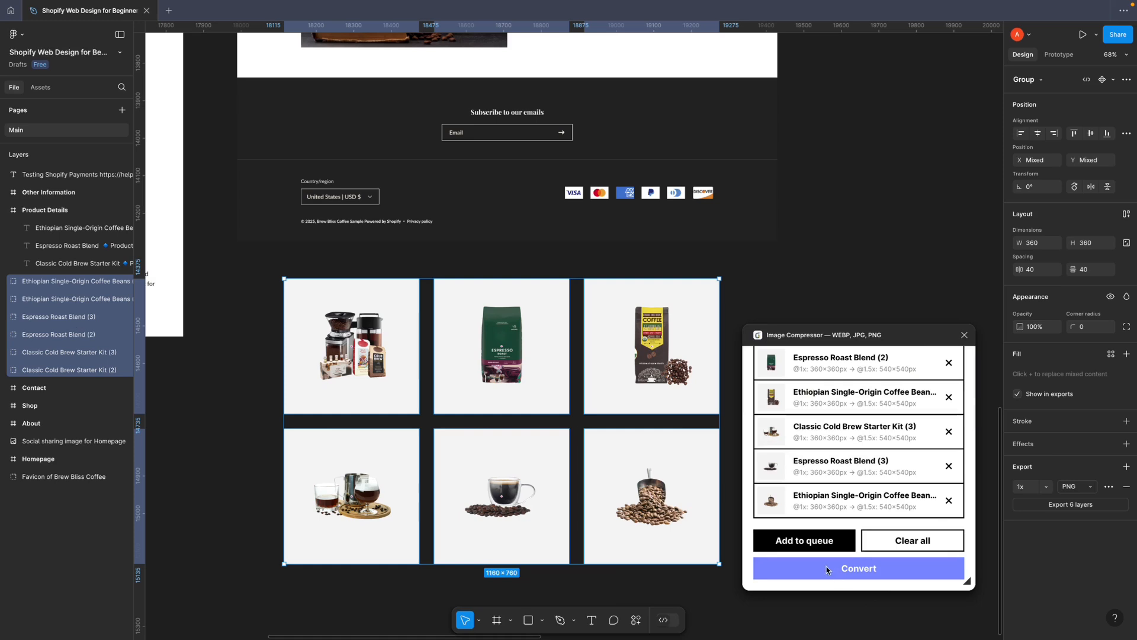
# Select the Homepage's Main frame so that its nested sections can be reached
pyautogui.scroll(5, 599, 417)
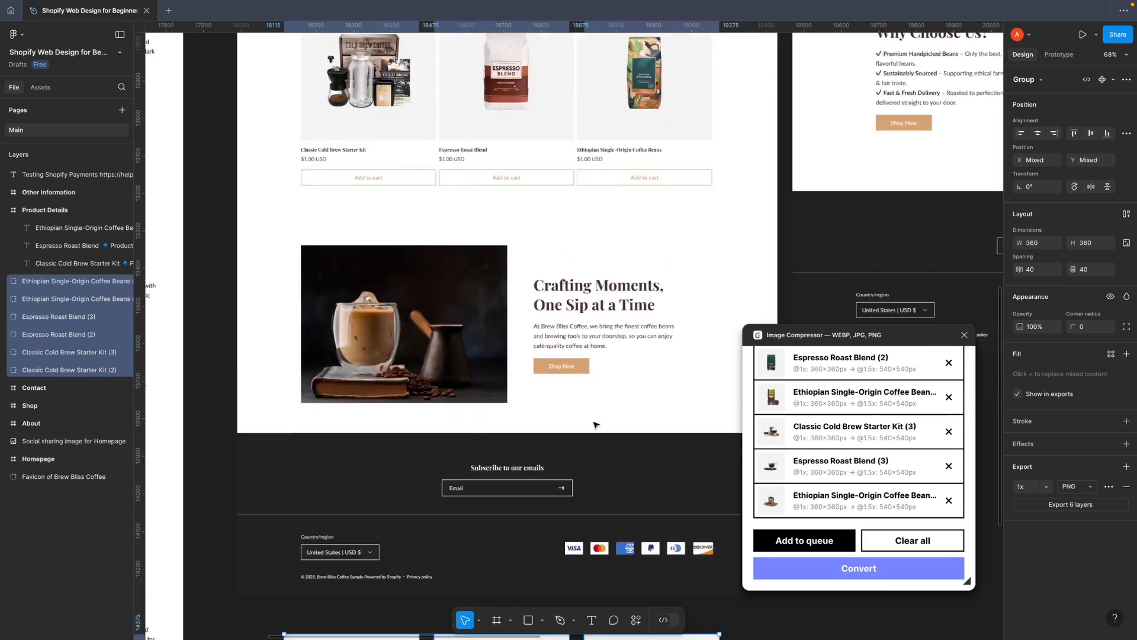
pyautogui.scroll(3, 595, 424)
pyautogui.scroll(-3, 594, 424)
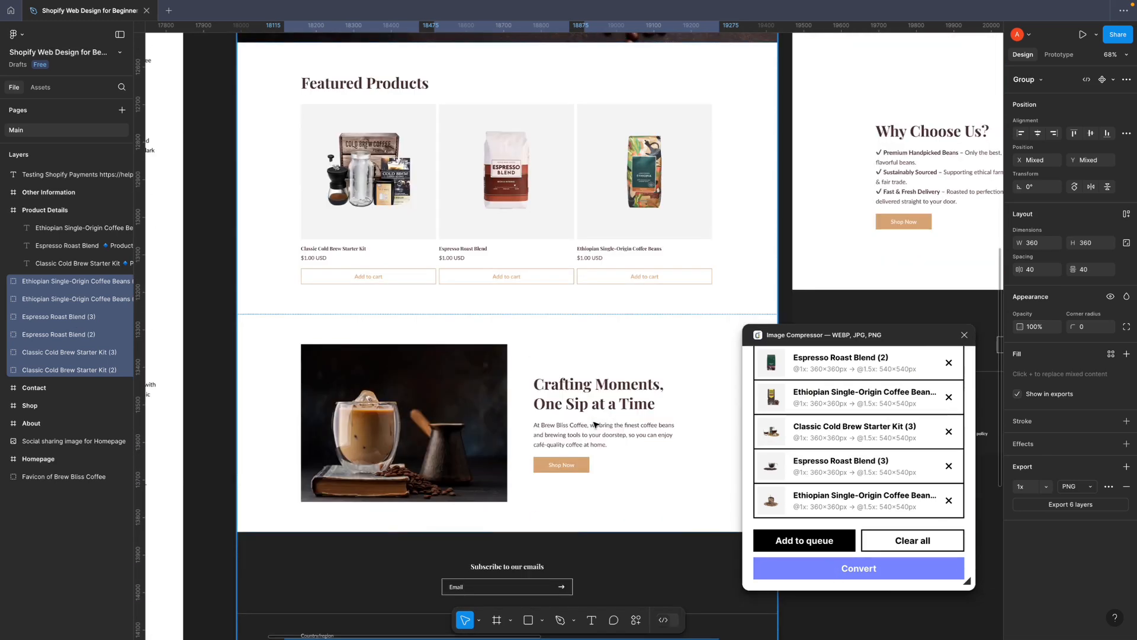
pyautogui.click(413, 423)
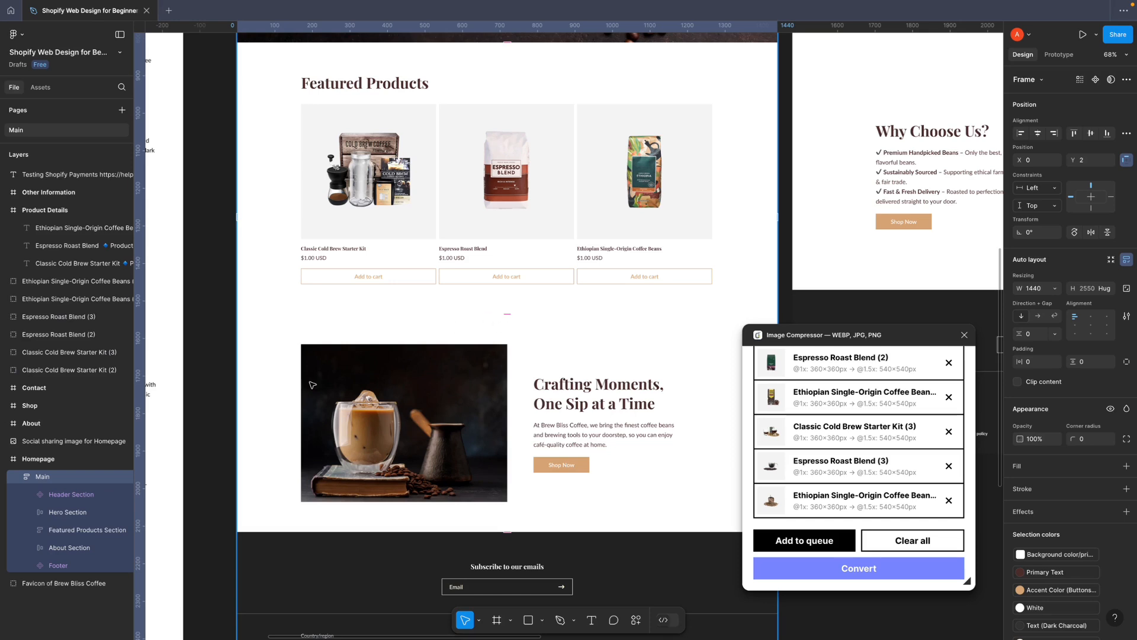
pyautogui.scroll(-2, 204, 405)
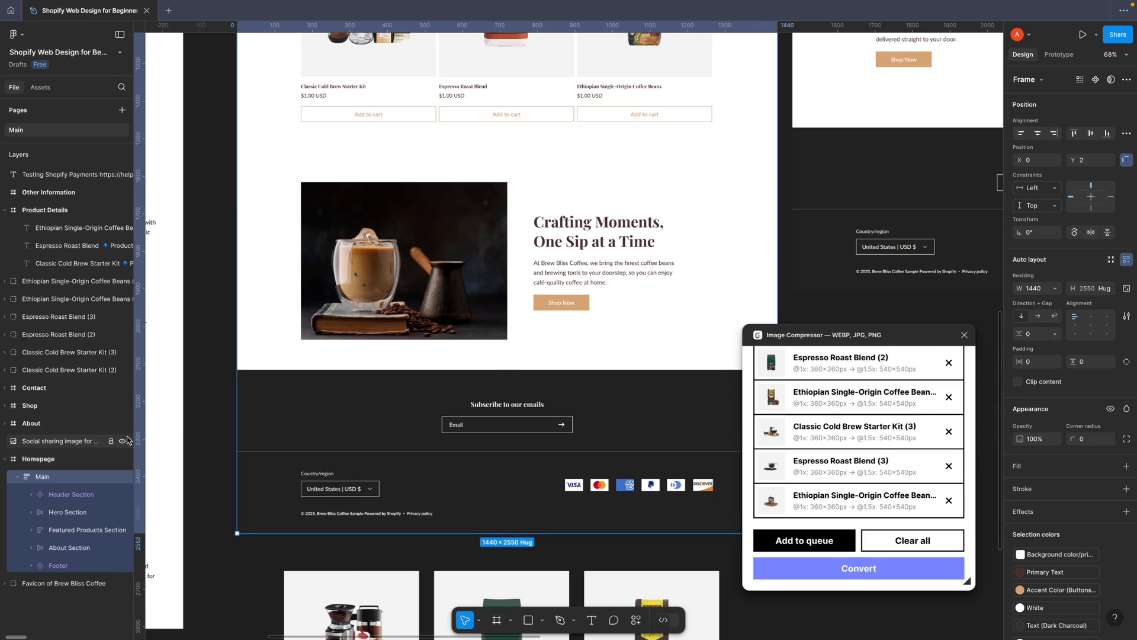
pyautogui.click(42, 462)
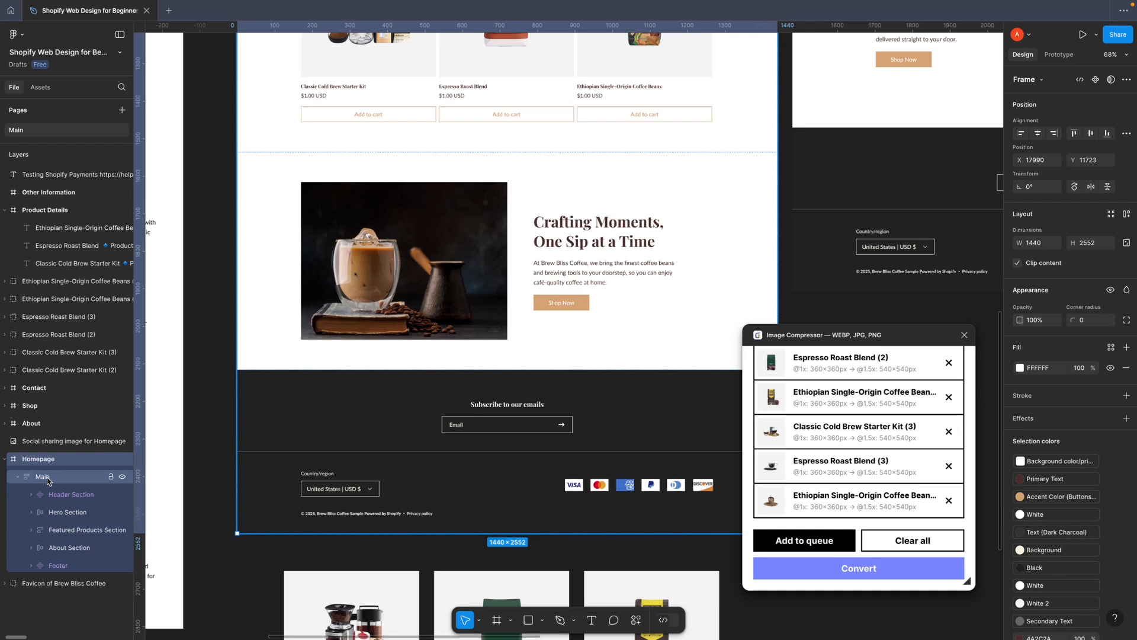
pyautogui.click(47, 481)
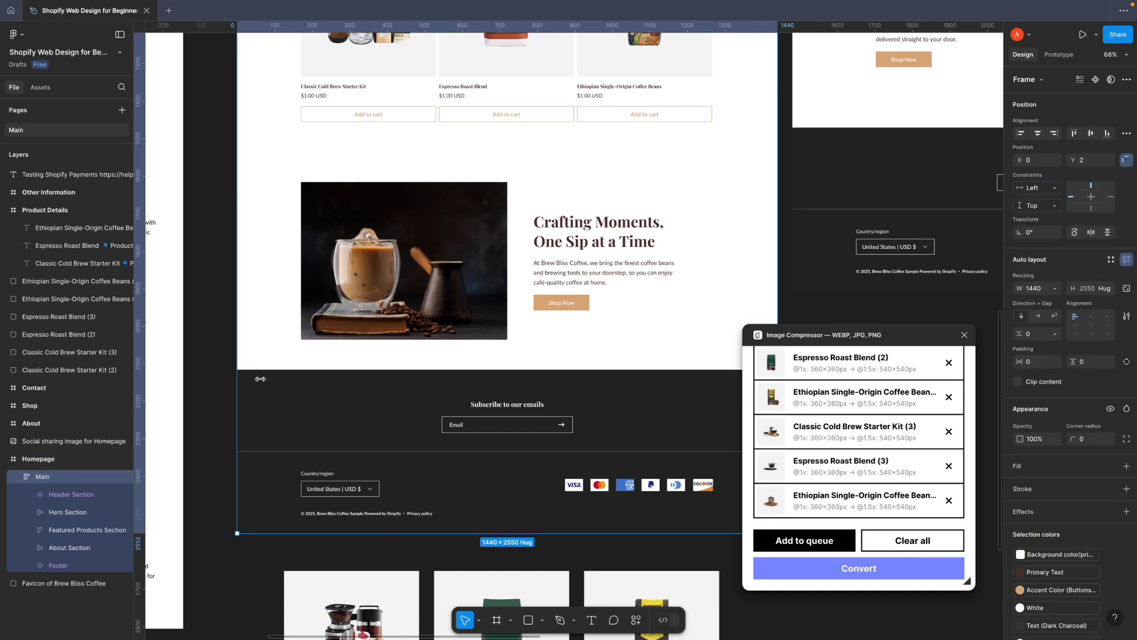
# Select the homepage-about-image group inside the About Section and add it to the compressor's queue
pyautogui.click(441, 237)
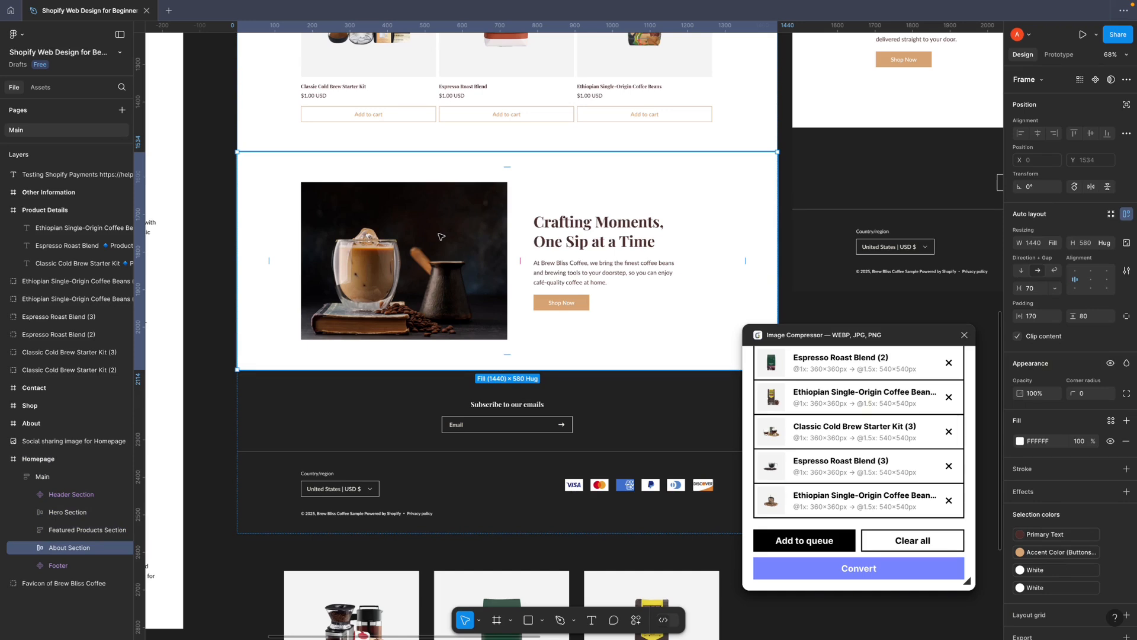
pyautogui.click(441, 237)
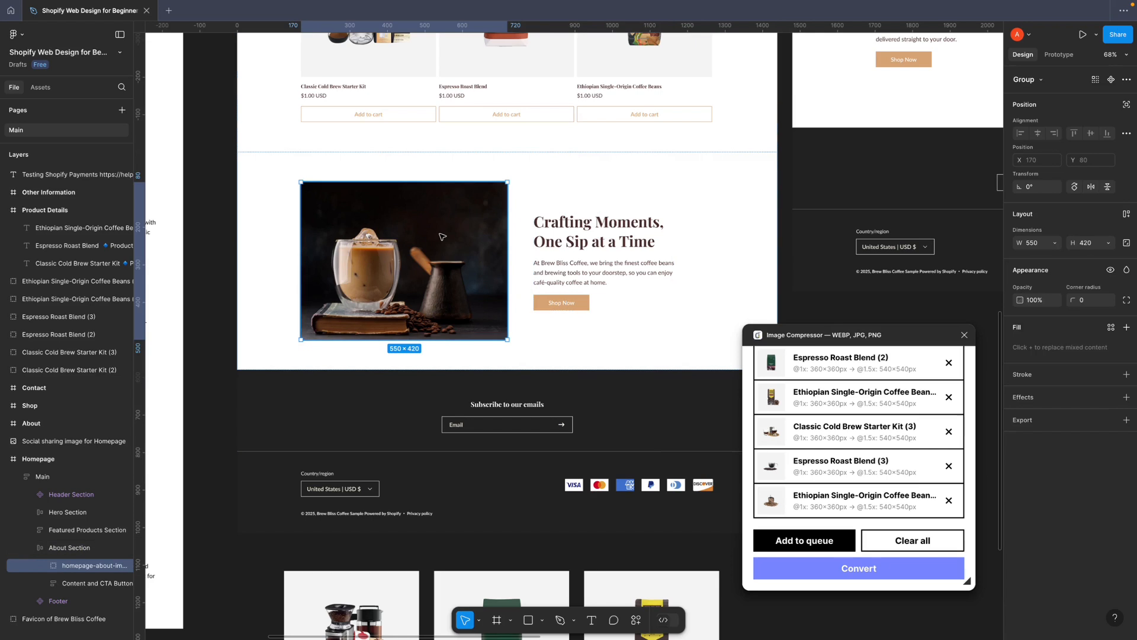
pyautogui.click(45, 569)
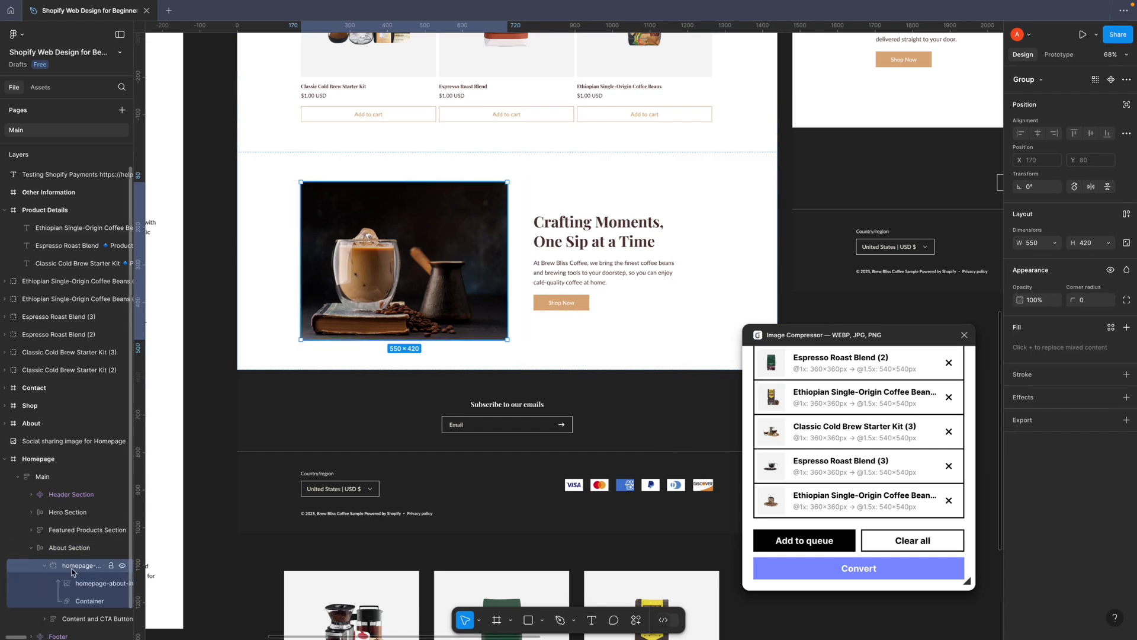
pyautogui.click(44, 568)
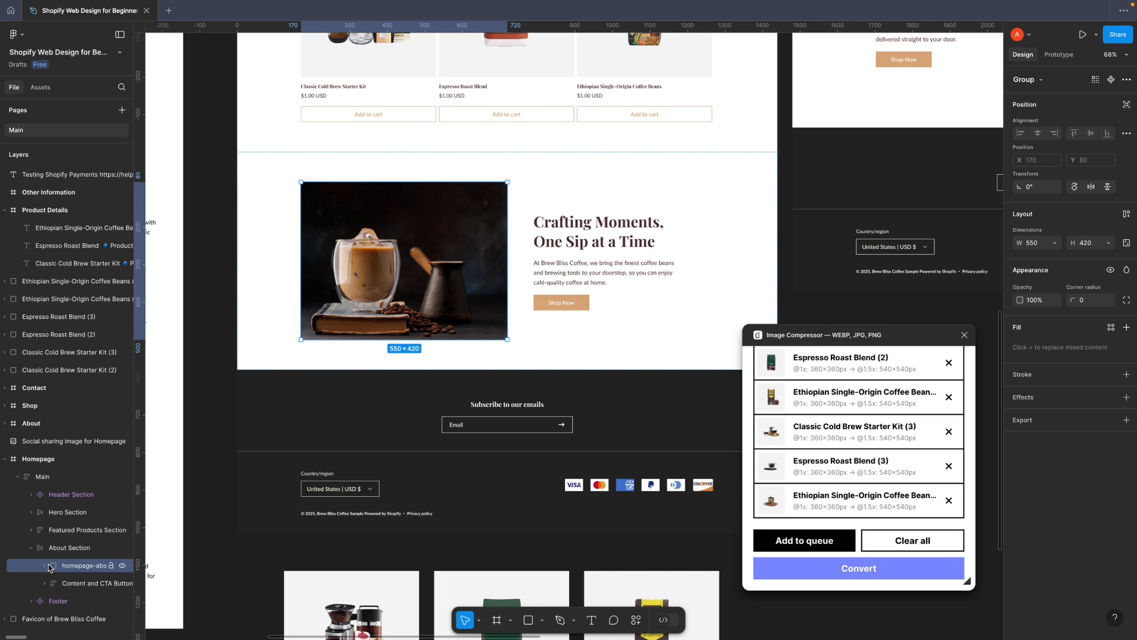
pyautogui.click(835, 539)
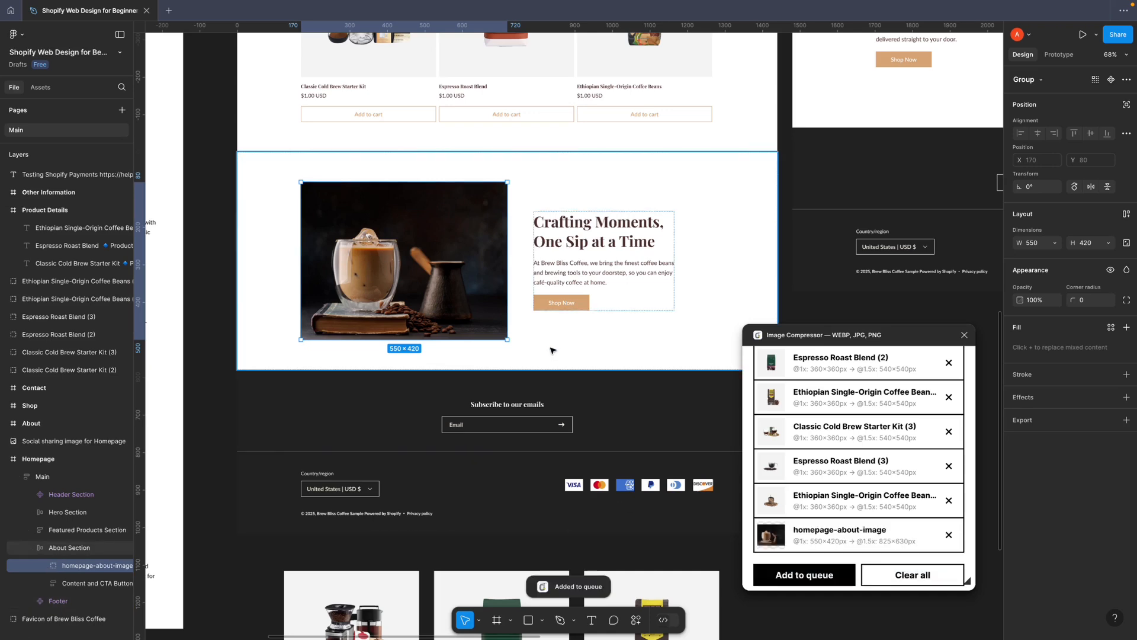
# Select the Classic Cold Brew Starter Kit image in the Homepage's Featured Products section and add it to the compressor's queue
pyautogui.scroll(5, 542, 356)
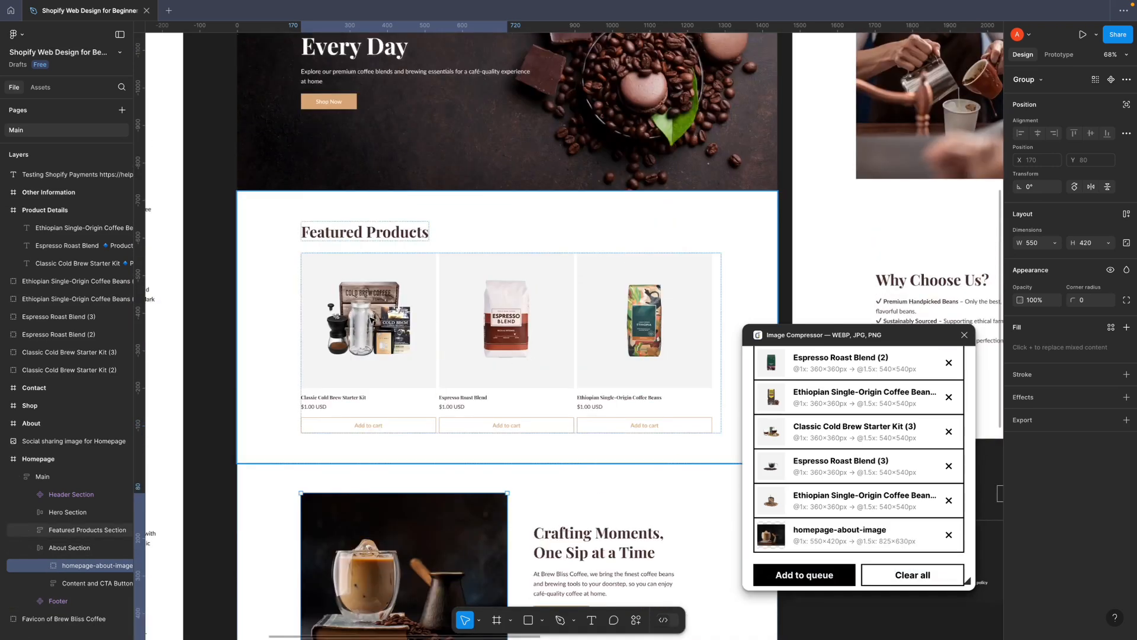
pyautogui.click(378, 332)
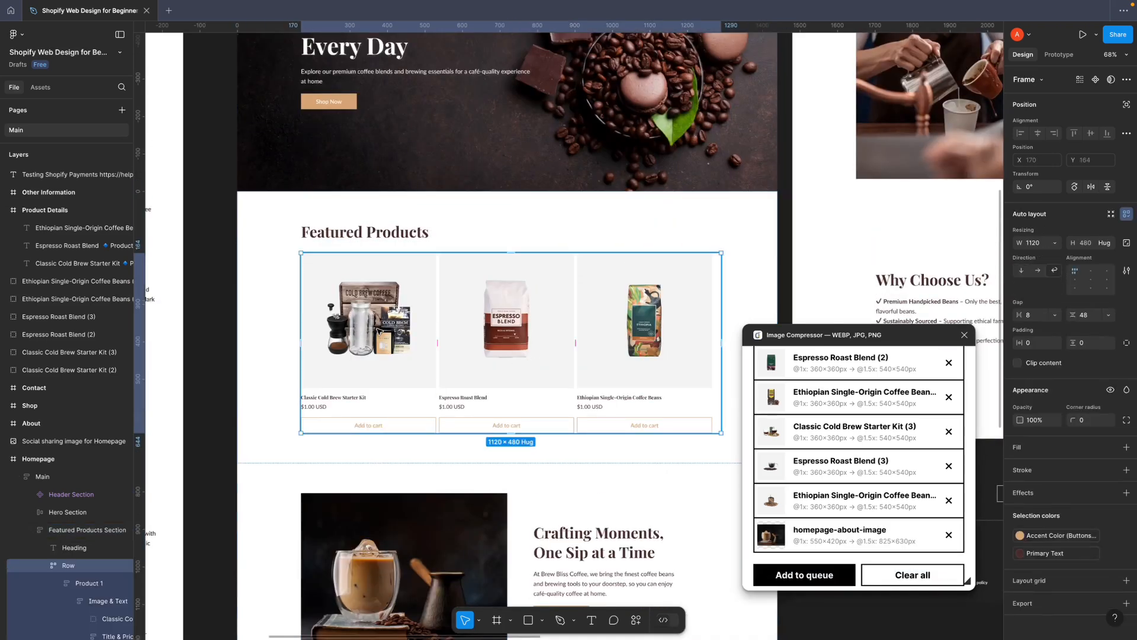
pyautogui.click(378, 332)
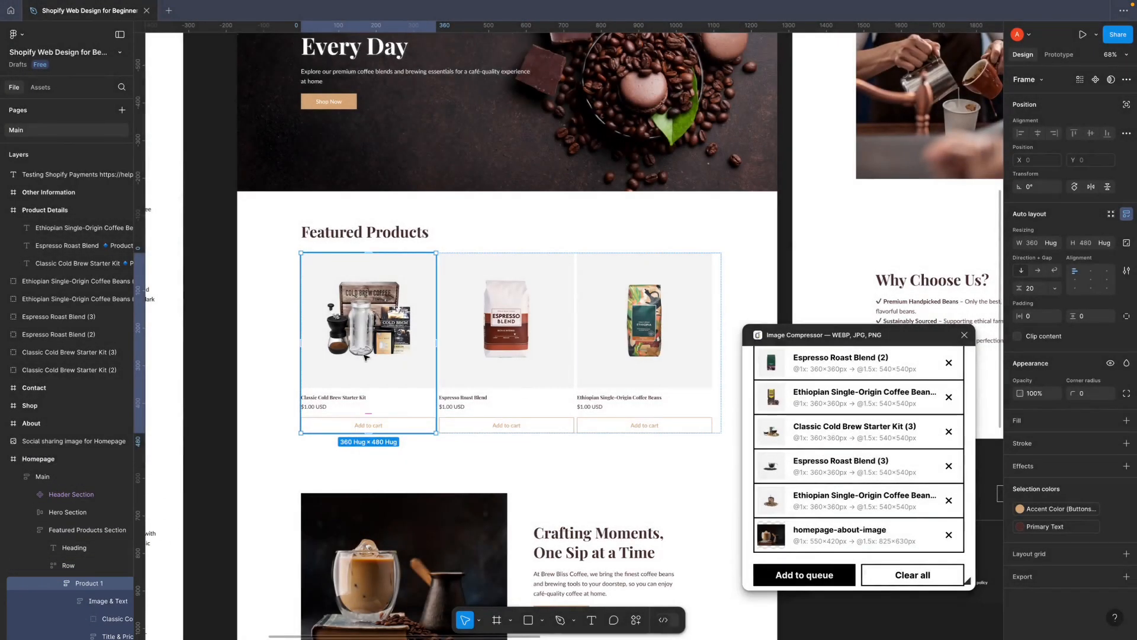
pyautogui.click(373, 351)
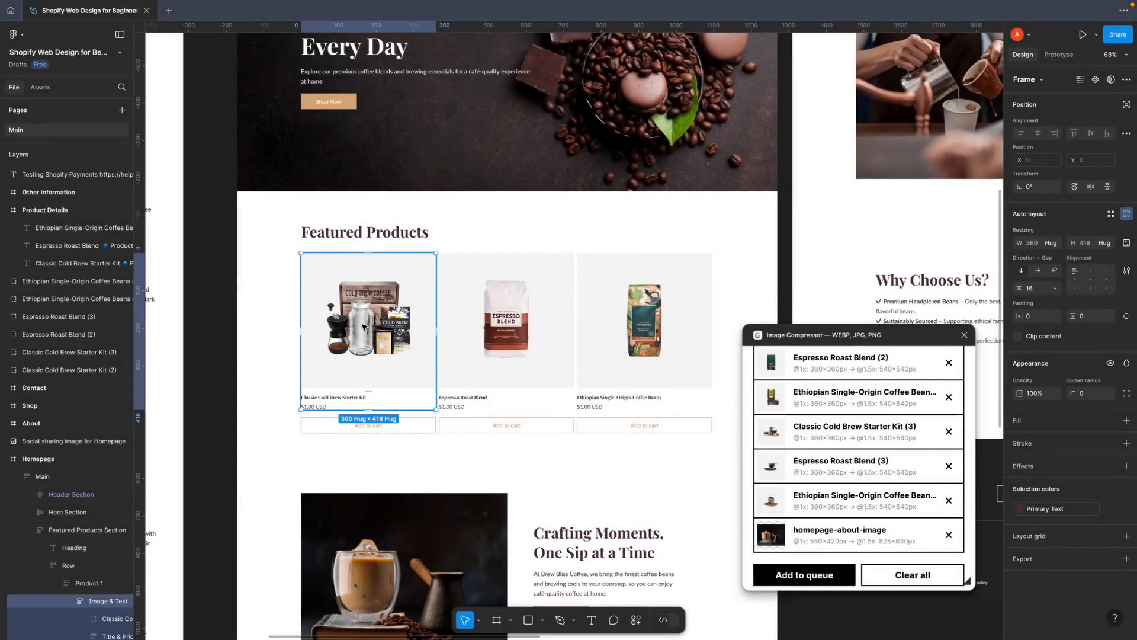
pyautogui.click(364, 327)
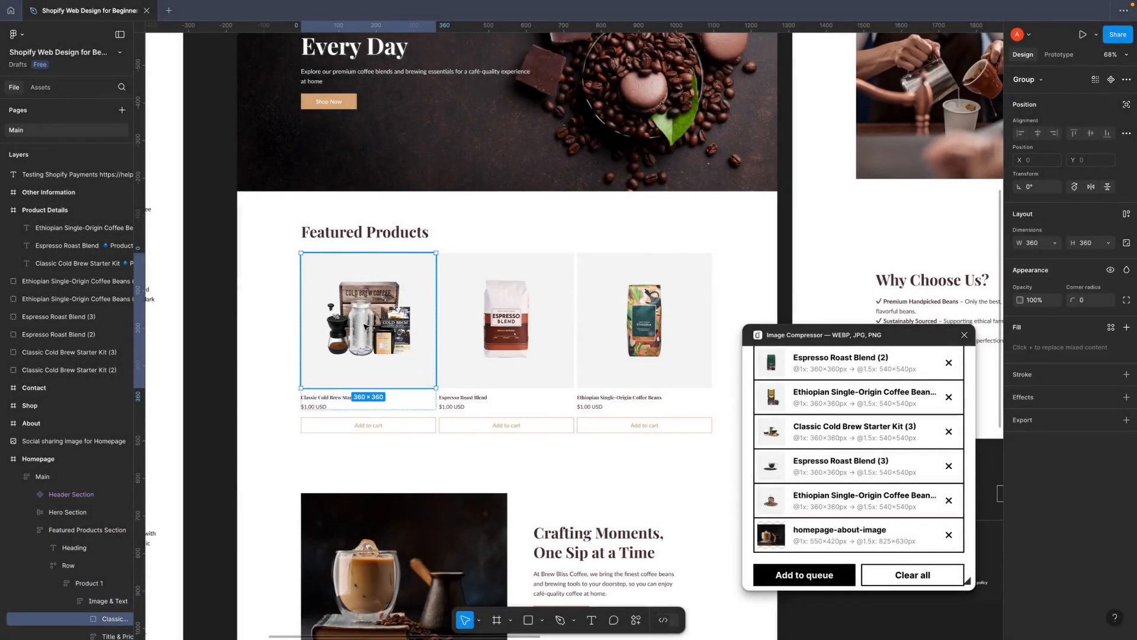
pyautogui.click(828, 575)
# Add the Espresso Roast Blend image and Product 3's Image & Text frame from Featured Products to the compressor's queue, one after the other
pyautogui.click(541, 347)
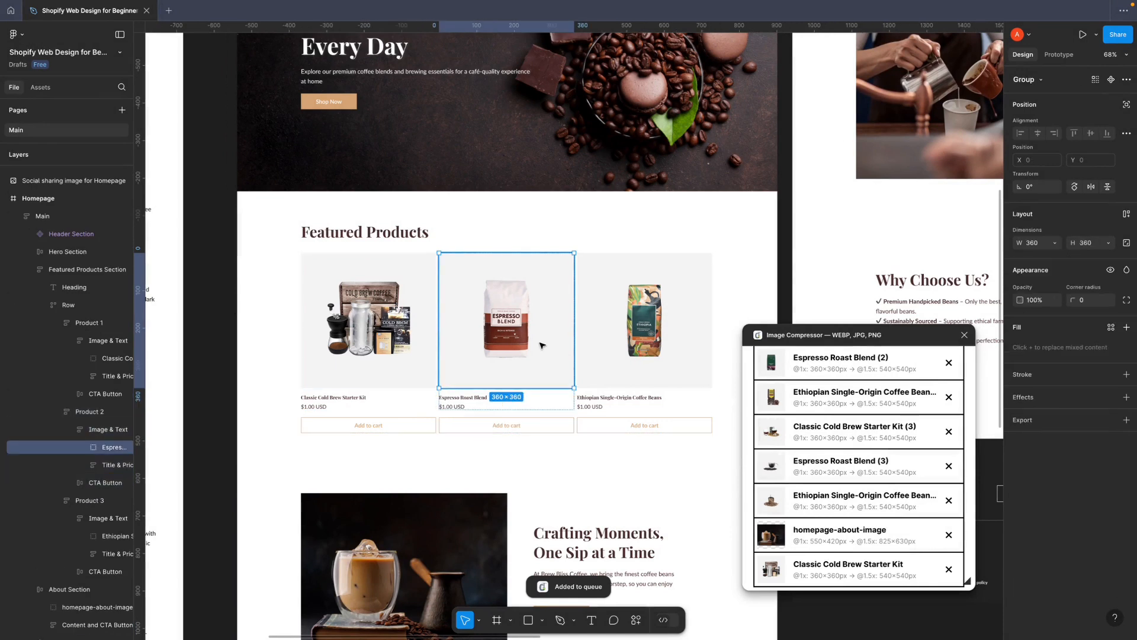
pyautogui.scroll(-2, 775, 523)
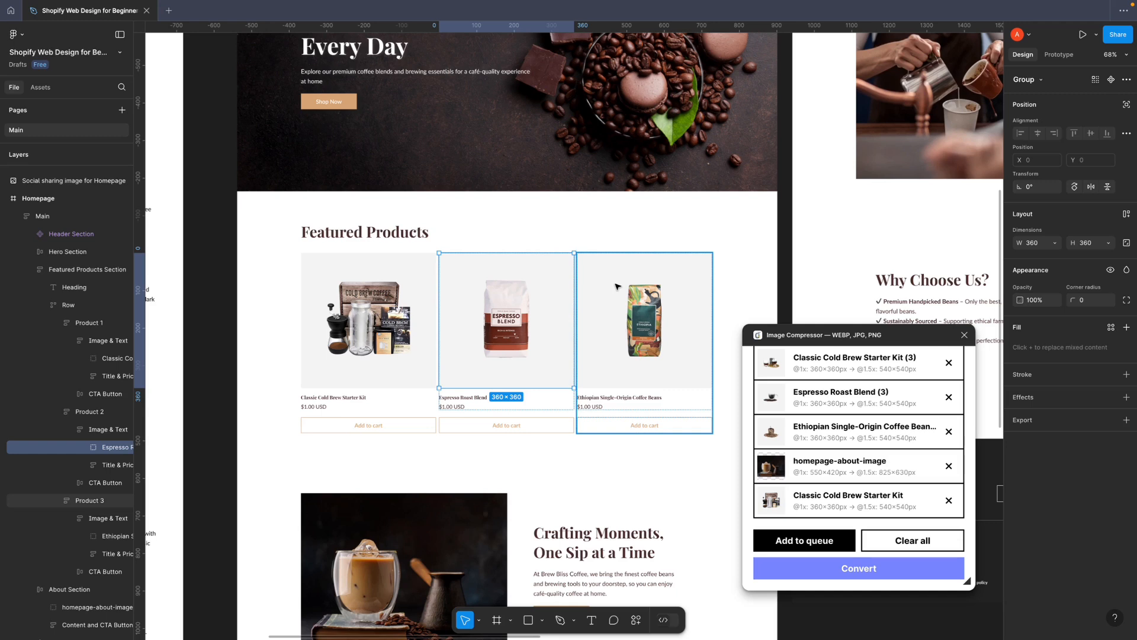
pyautogui.click(835, 544)
pyautogui.doubleClick(666, 365)
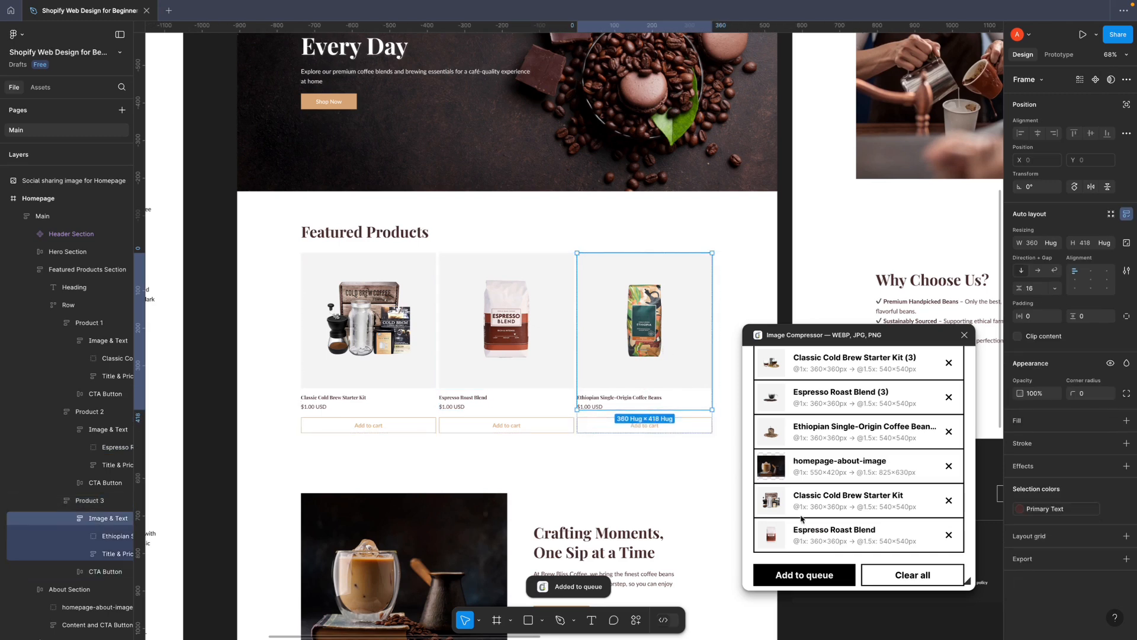
pyautogui.click(807, 577)
# Select the home-hero-banner group inside the Homepage's Hero Section, undo its accidental move, and add it to the compressor's queue
pyautogui.scroll(5, 605, 428)
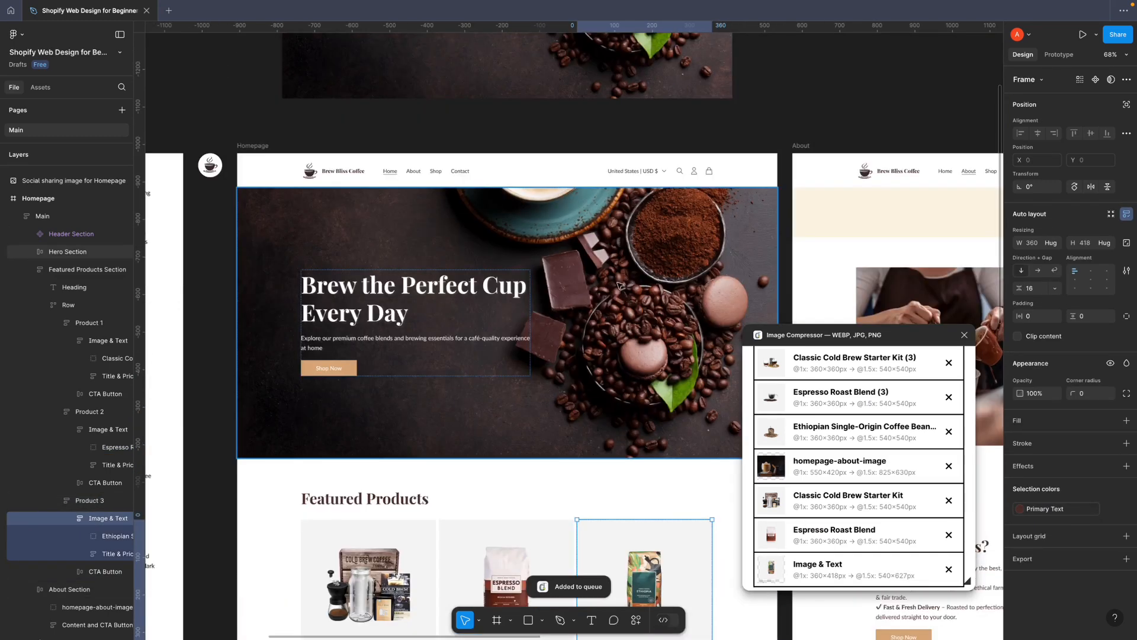
pyautogui.click(630, 285)
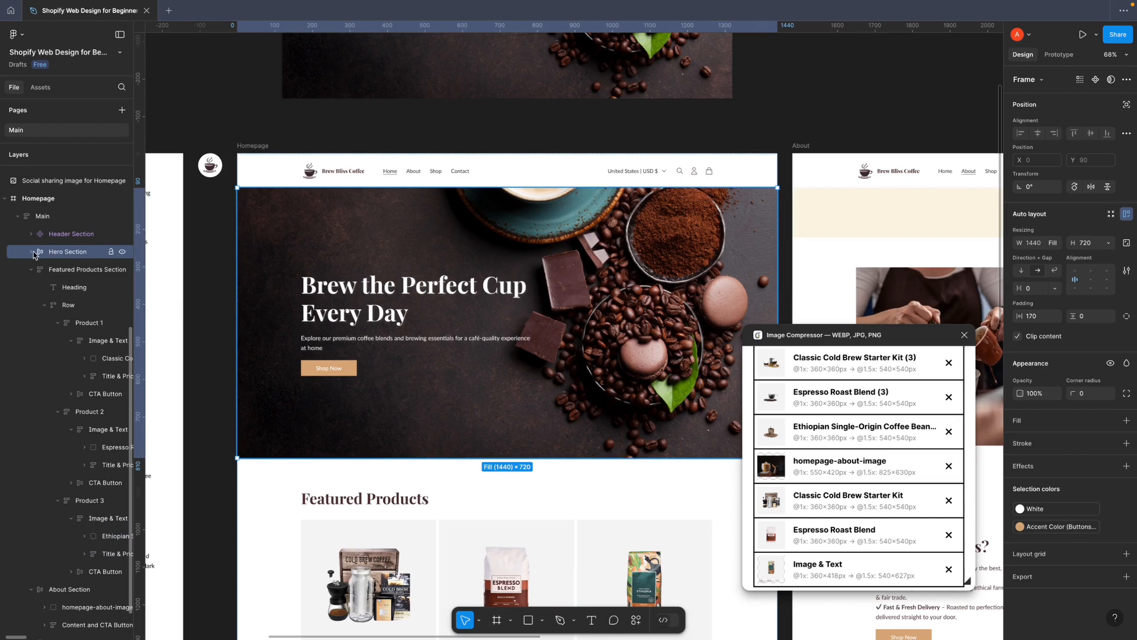
pyautogui.doubleClick(612, 256)
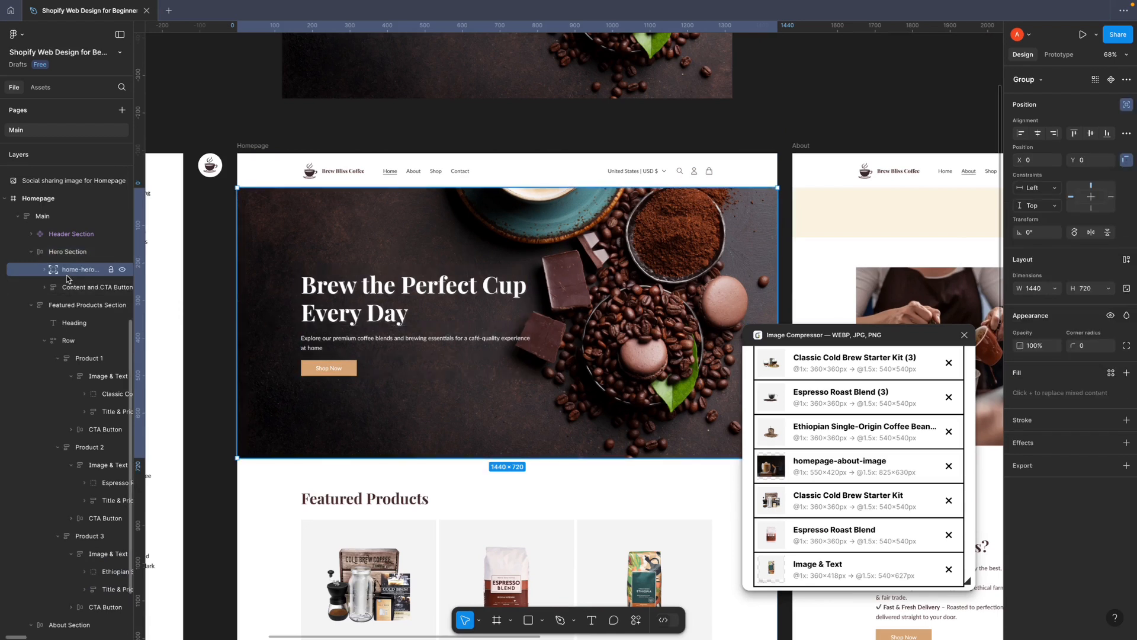
pyautogui.moveTo(618, 245); pyautogui.dragTo(614, 255)
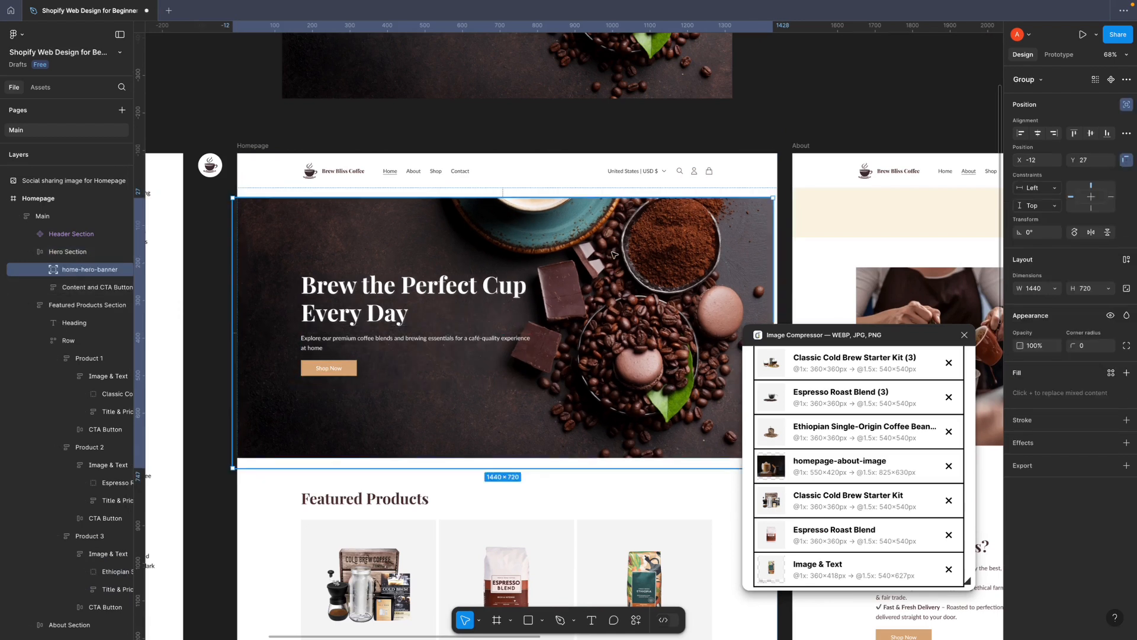
pyautogui.press('super+z')
pyautogui.scroll(-3, 805, 503)
pyautogui.click(805, 540)
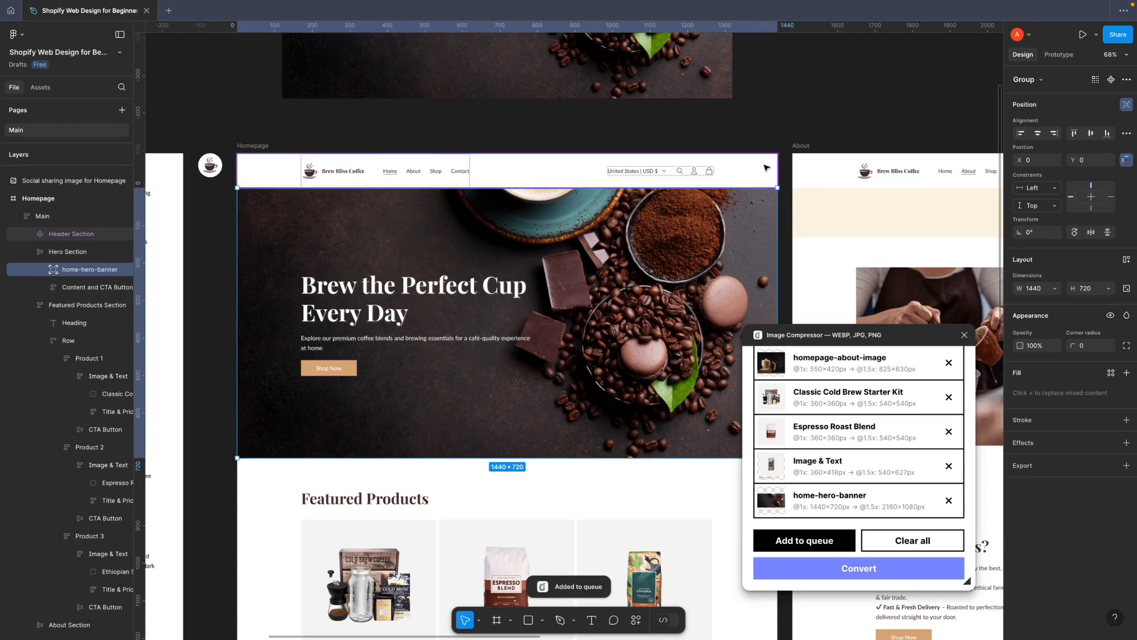
# Select the about-introduction-image beside "Brewing Passion in Every Cup" on the About page and add it to the compressor's queue
pyautogui.click(783, 143)
pyautogui.press('space')
pyautogui.hscroll(10, 784, 143)
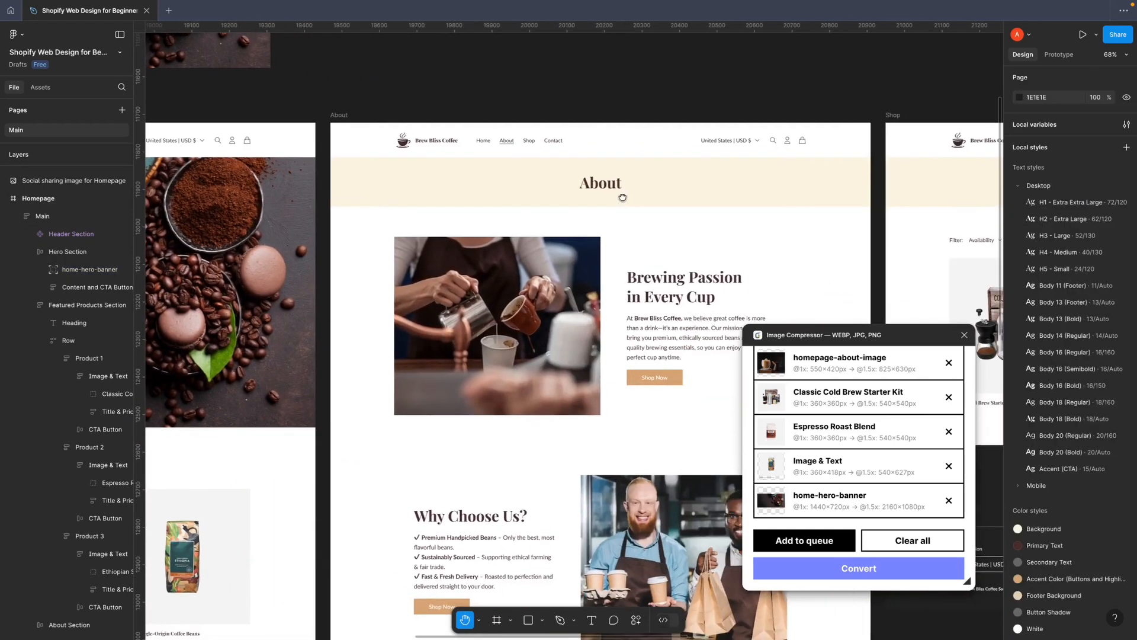
pyautogui.hscroll(2, 744, 233)
pyautogui.click(485, 298)
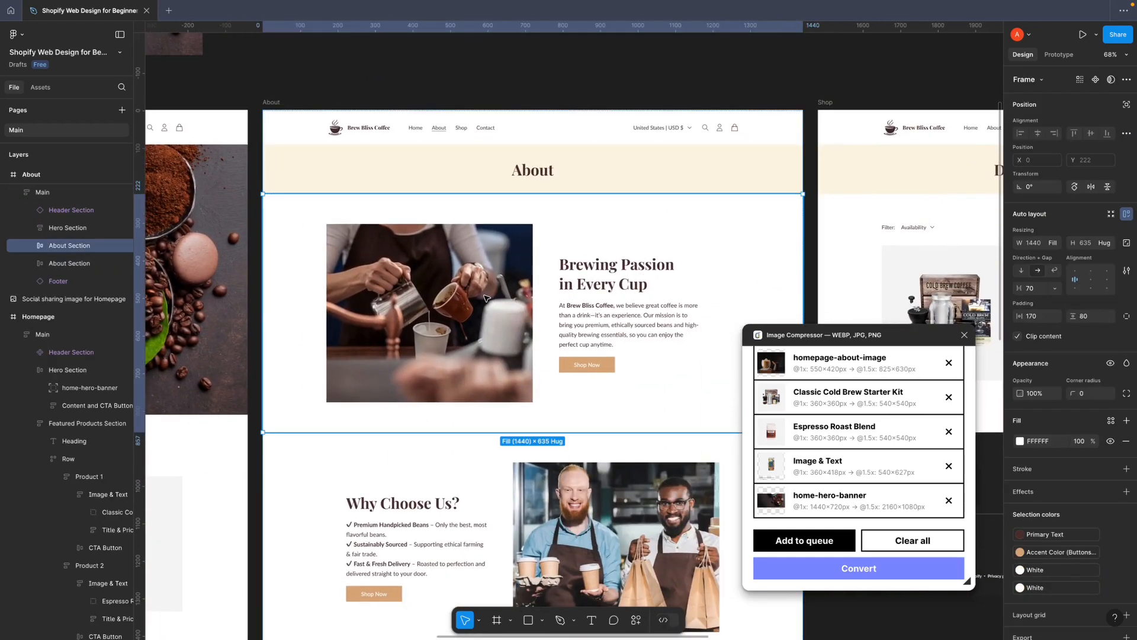
pyautogui.click(805, 540)
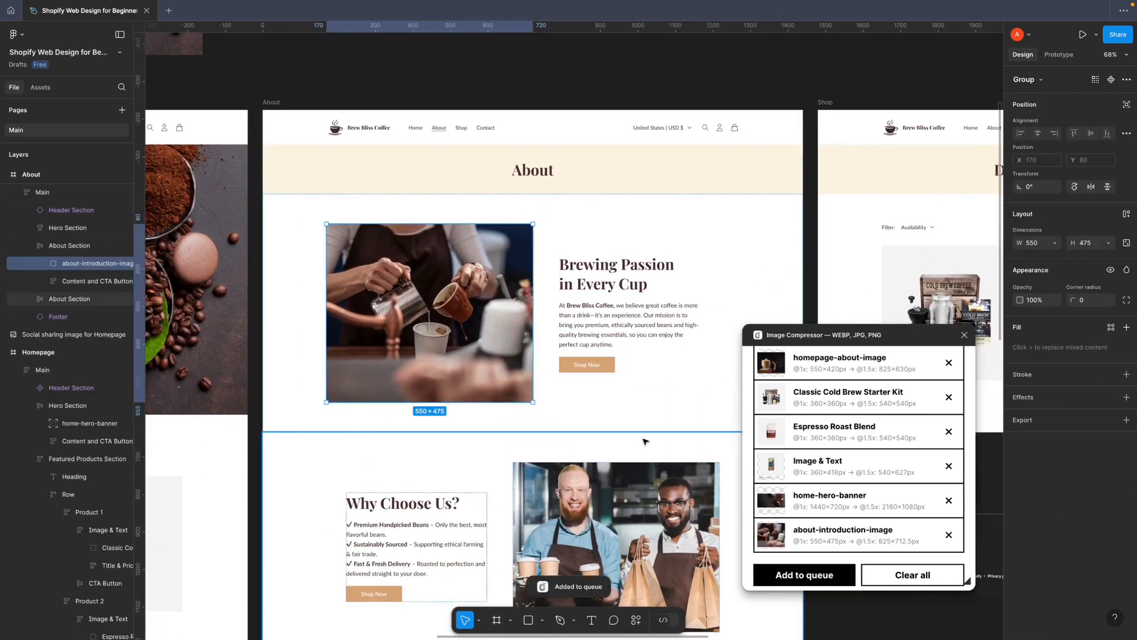
# Add the image beside "Why Choose Us?" on the About page to the compressor's queue
pyautogui.scroll(-4, 591, 364)
pyautogui.click(592, 364)
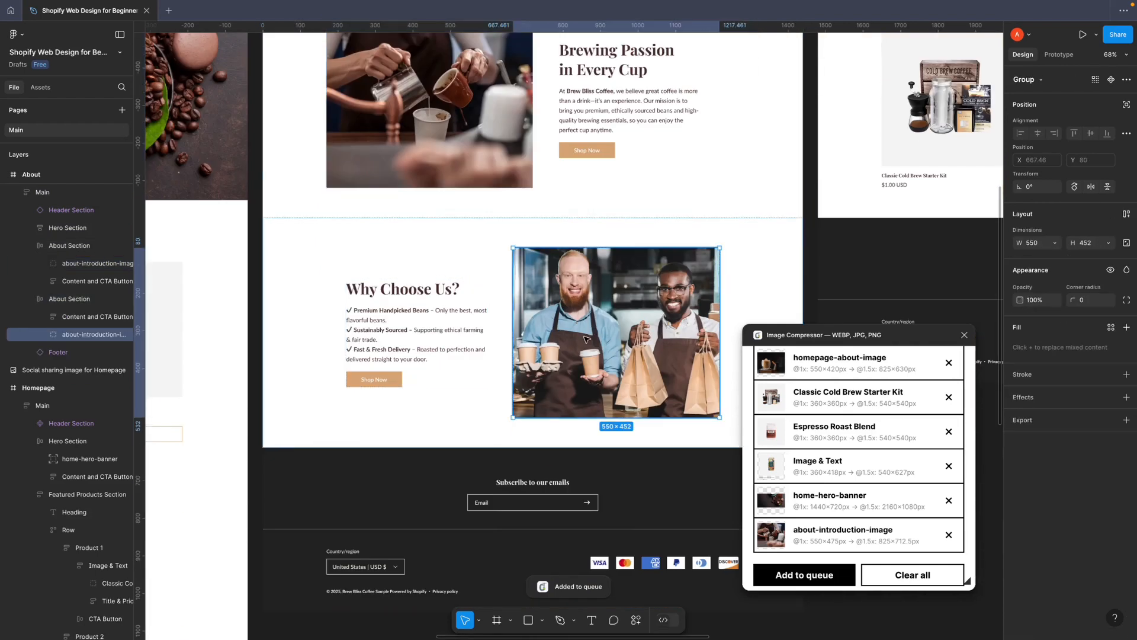
pyautogui.click(797, 575)
# Examine the Shop and Contact pages and the overall design layout for images still to queue
pyautogui.click(867, 254)
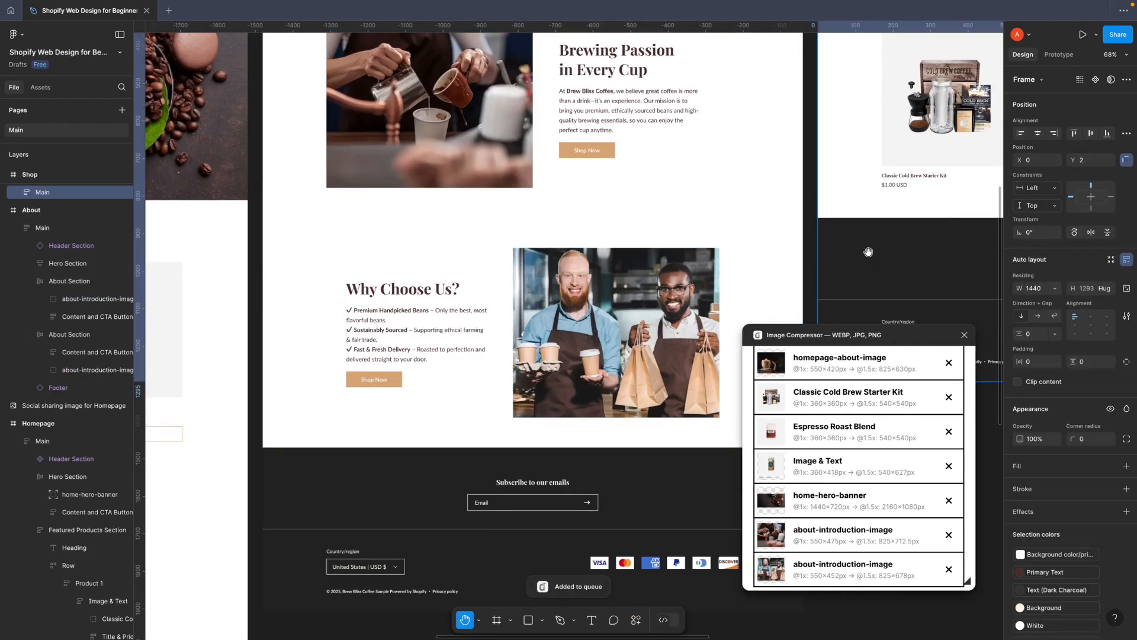
pyautogui.moveTo(867, 253)
pyautogui.mouseDown()
pyautogui.moveTo(587, 390)
pyautogui.moveTo(464, 426)
pyautogui.mouseUp()
pyautogui.moveTo(686, 281)
pyautogui.mouseDown()
pyautogui.moveTo(590, 323)
pyautogui.moveTo(478, 343)
pyautogui.mouseUp()
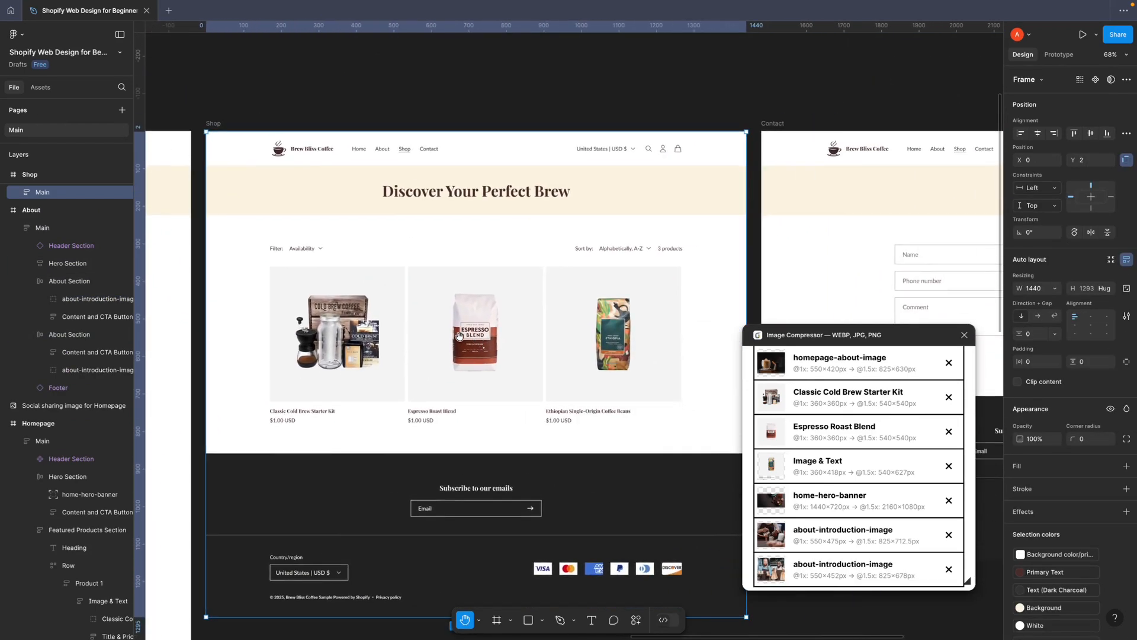
pyautogui.moveTo(551, 399); pyautogui.dragTo(462, 355)
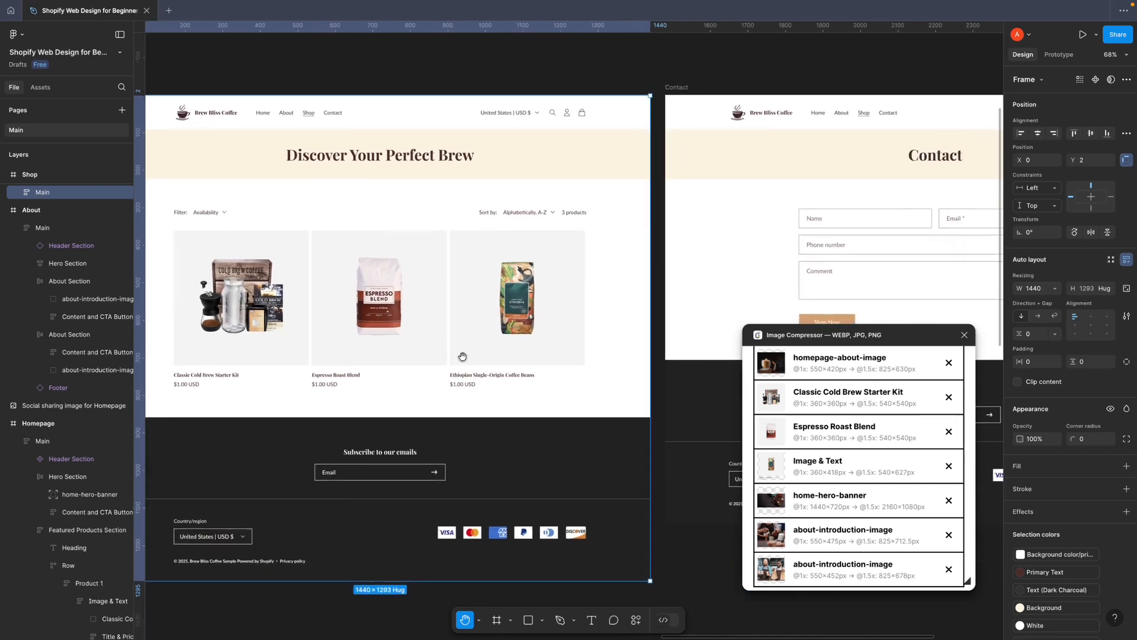
pyautogui.moveTo(603, 353); pyautogui.dragTo(490, 356)
pyautogui.scroll(-10, 490, 356)
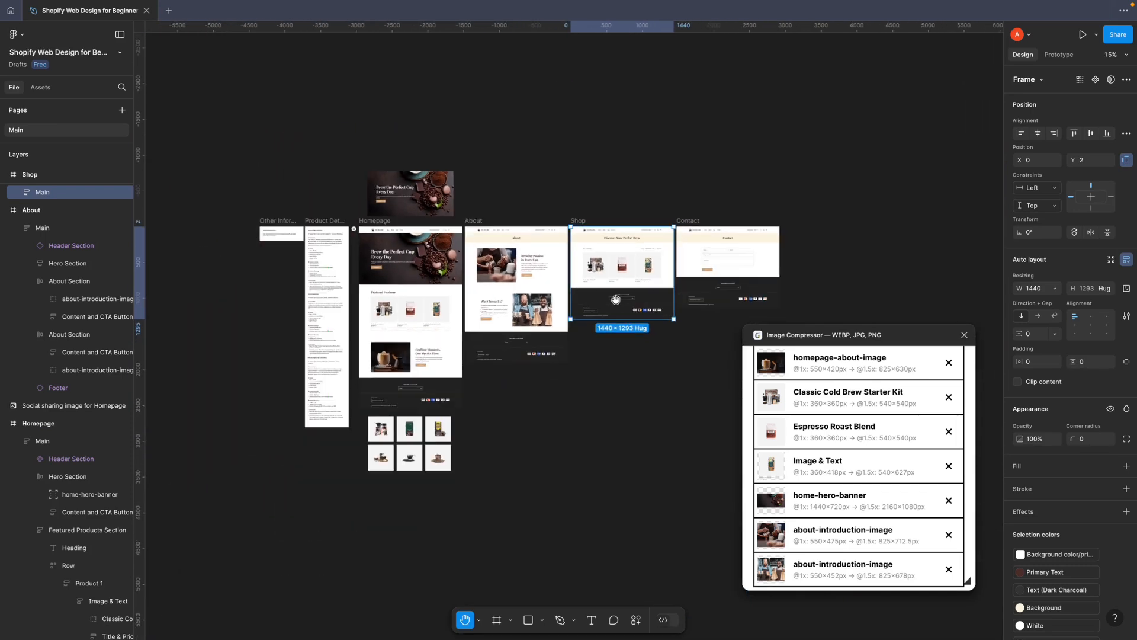
pyautogui.moveTo(664, 279); pyautogui.dragTo(660, 290)
pyautogui.moveTo(866, 333); pyautogui.dragTo(868, 273)
pyautogui.scroll(-2, 880, 370)
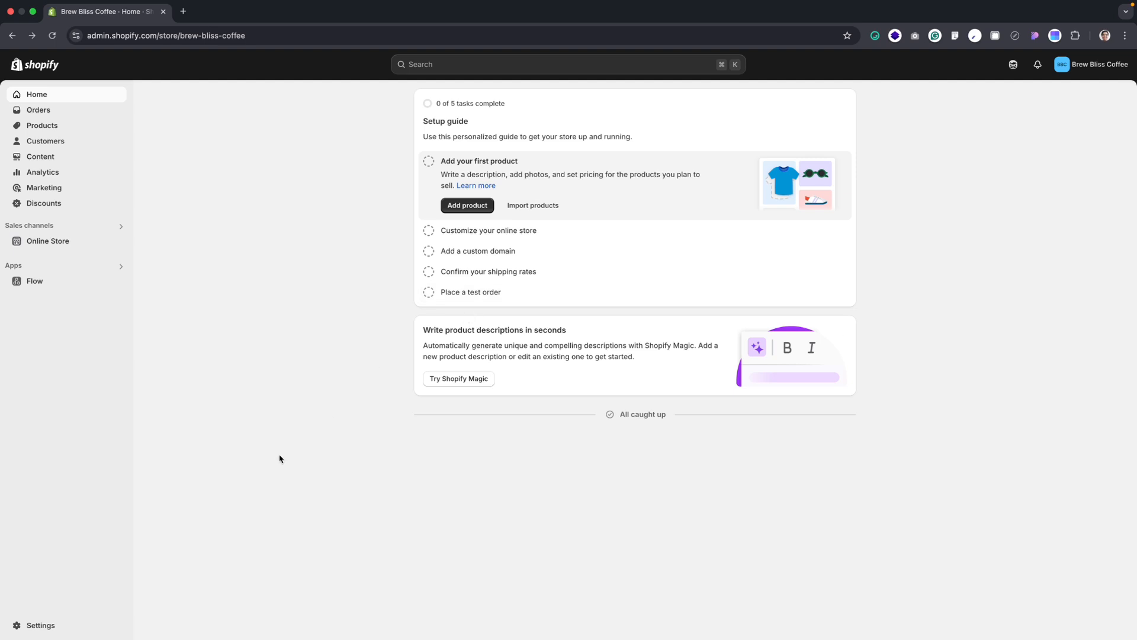
# In the Shopify admin's General settings, change the store currency to US Dollar (USD $) and save it
pyautogui.click(43, 629)
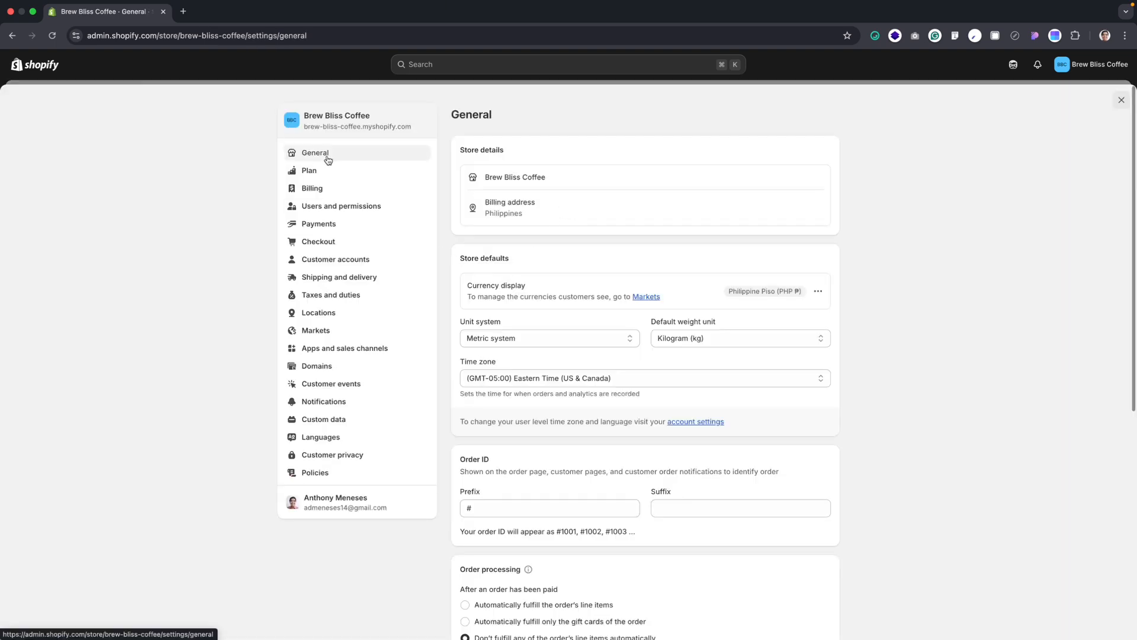
pyautogui.scroll(-1, 557, 326)
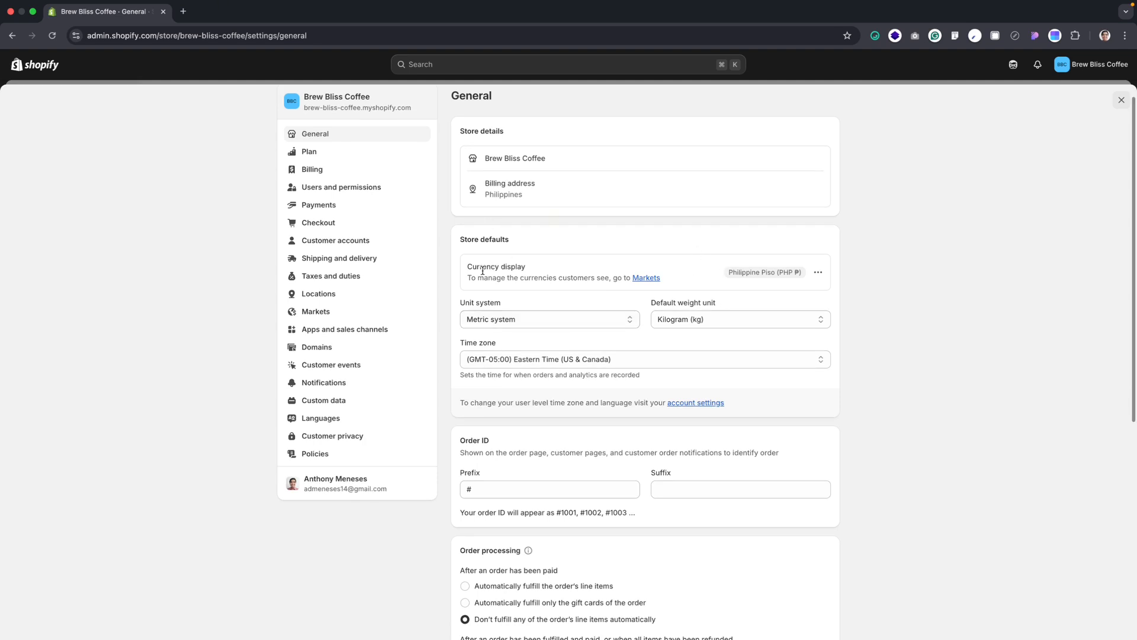
pyautogui.click(815, 274)
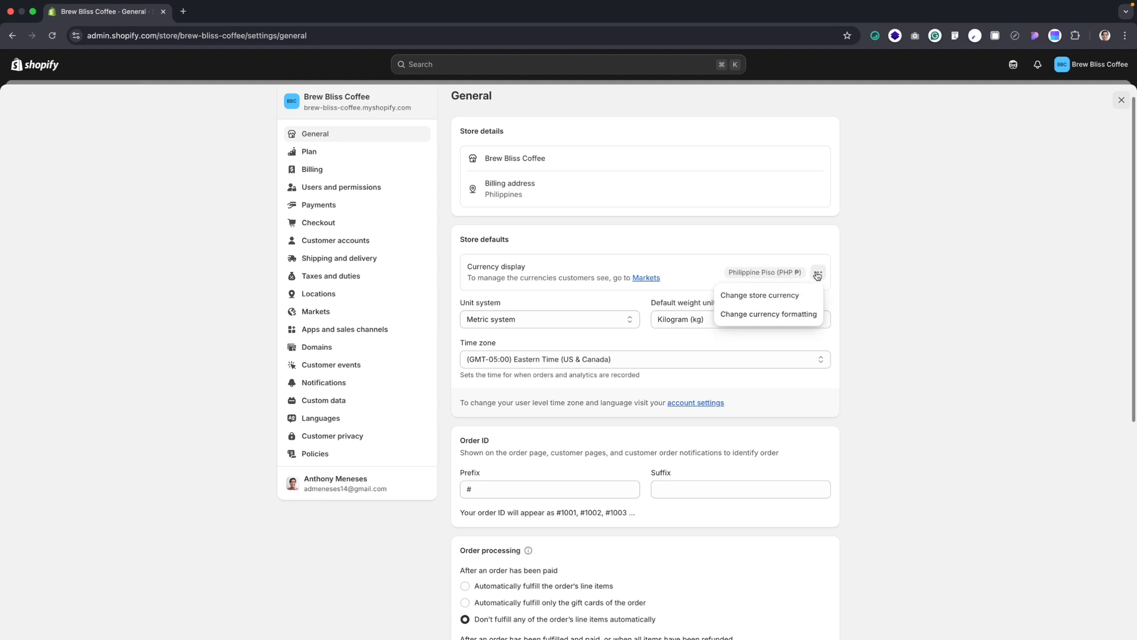
pyautogui.click(780, 297)
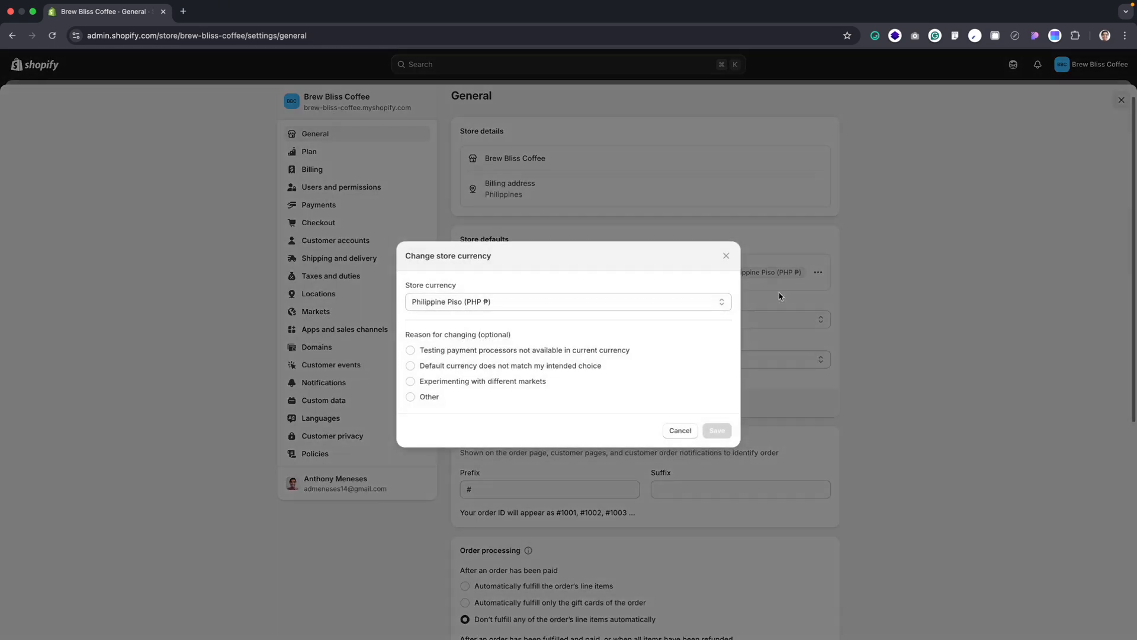
pyautogui.click(582, 303)
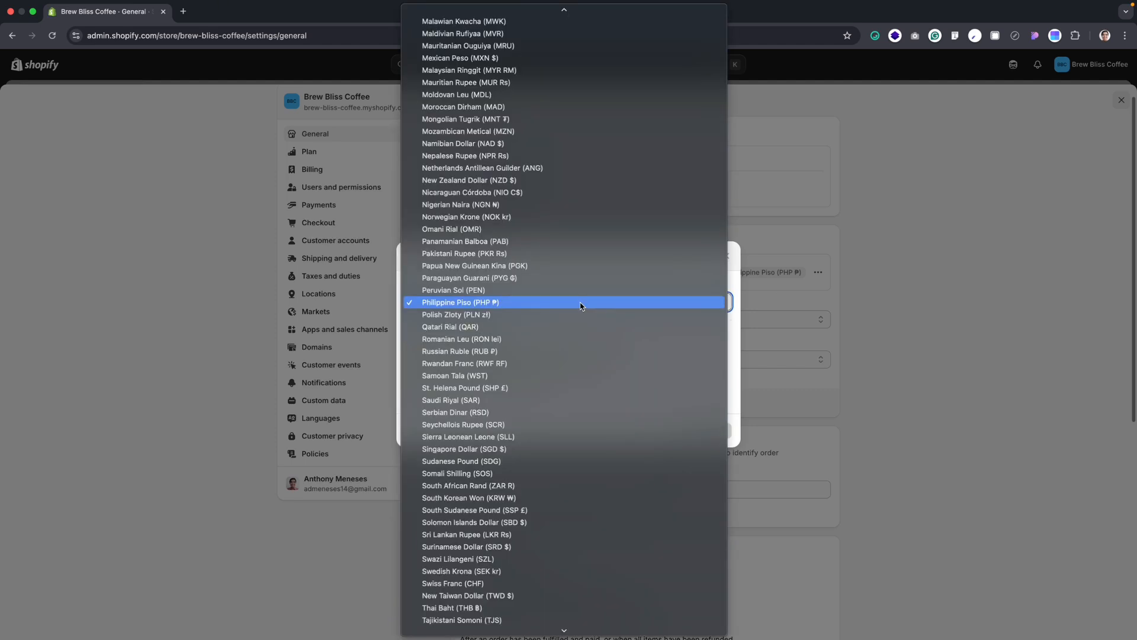
pyautogui.scroll(20, 581, 304)
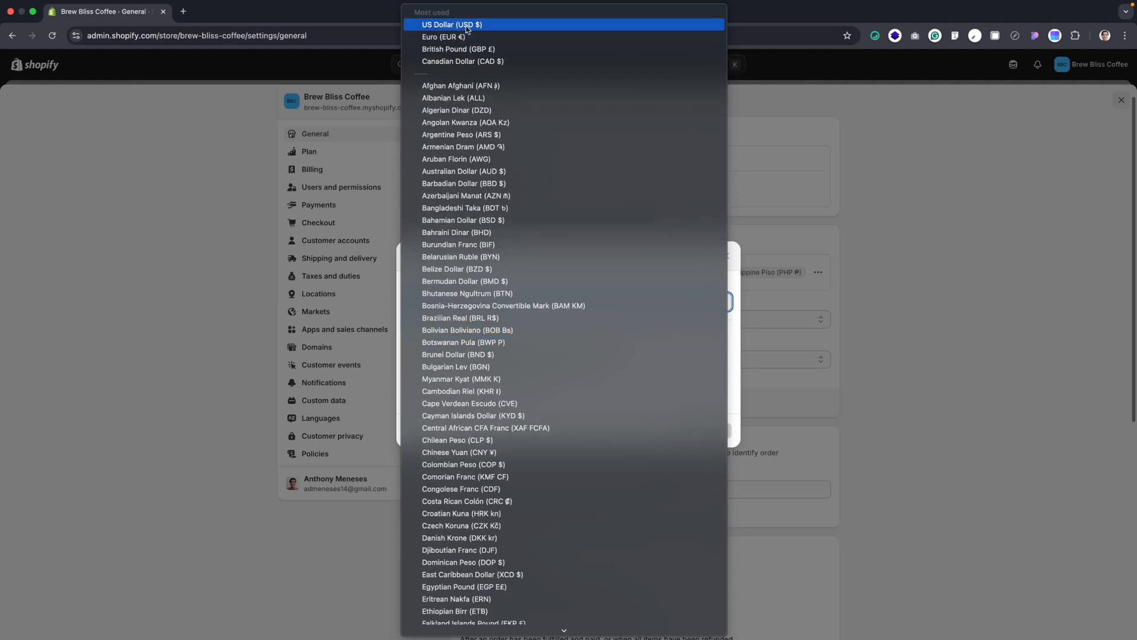
pyautogui.click(468, 25)
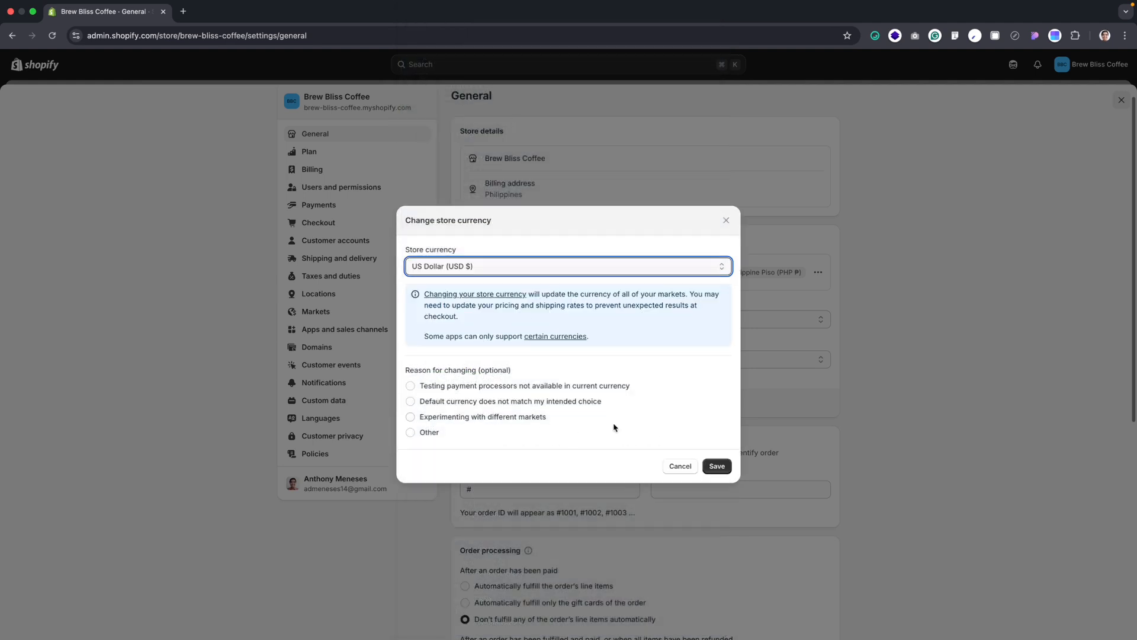
pyautogui.click(717, 466)
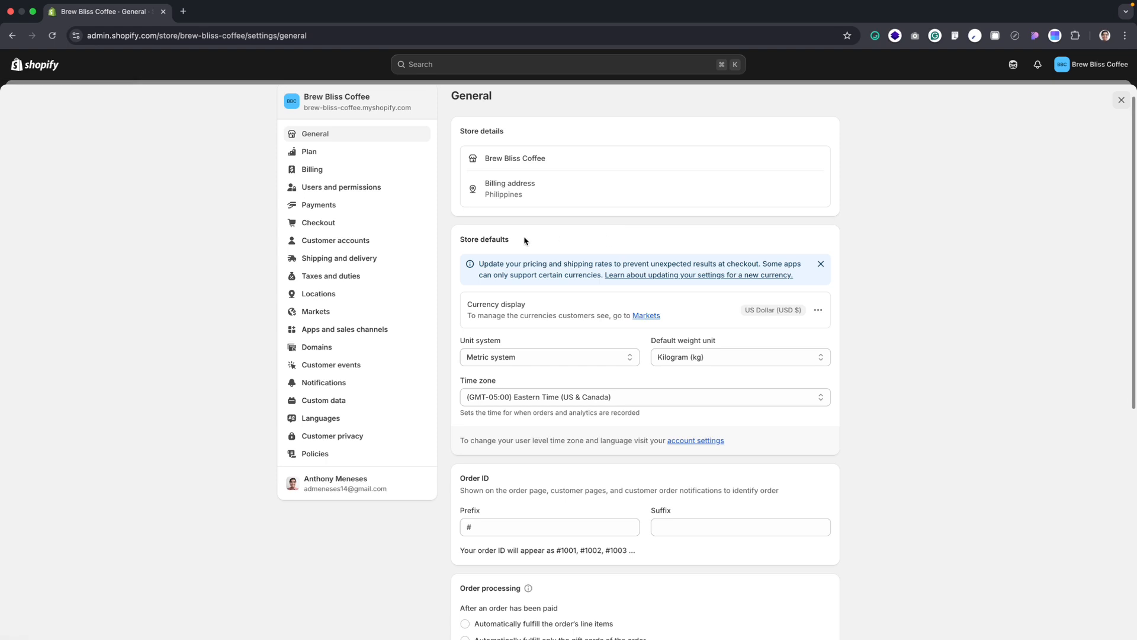
# Set the International market's status to Active in the Markets settings and save the change
pyautogui.click(324, 315)
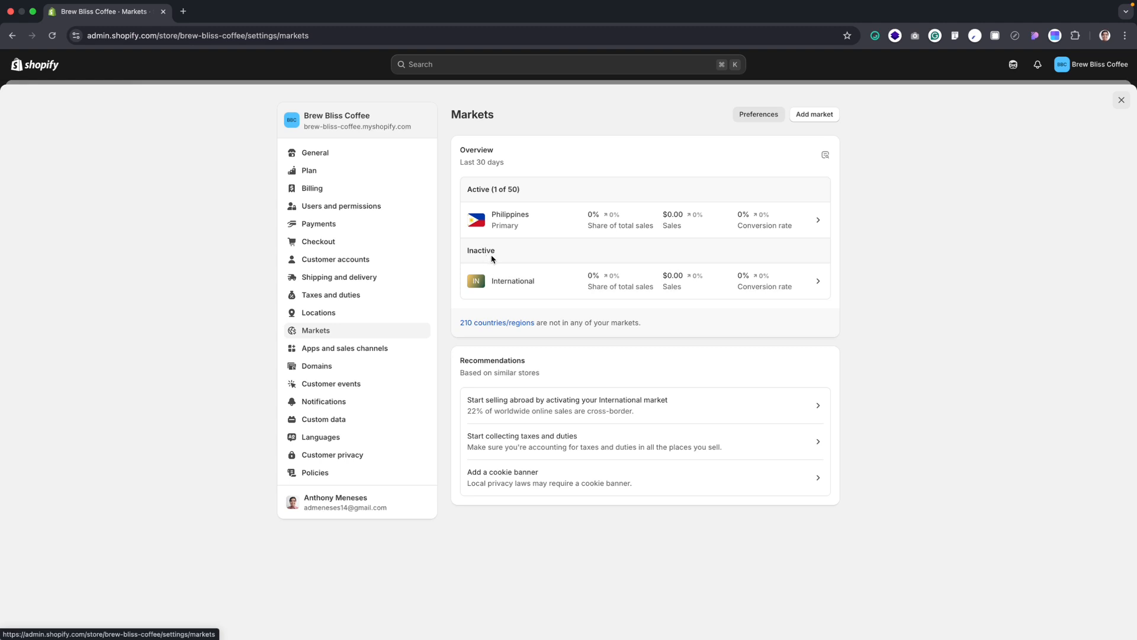
pyautogui.click(736, 280)
pyautogui.click(822, 116)
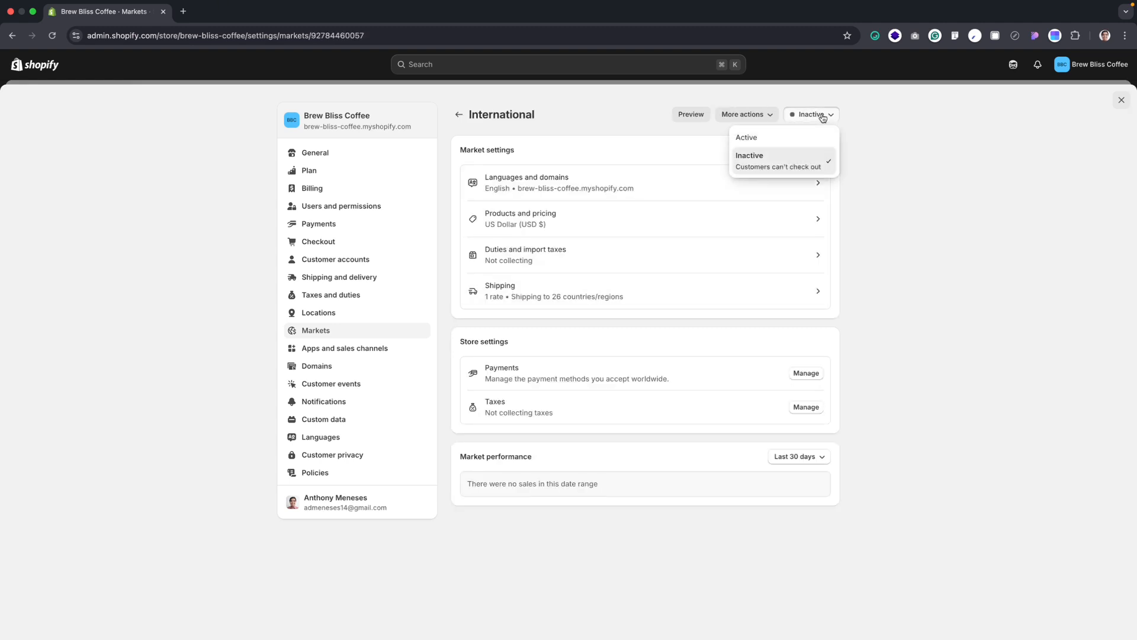
pyautogui.click(776, 141)
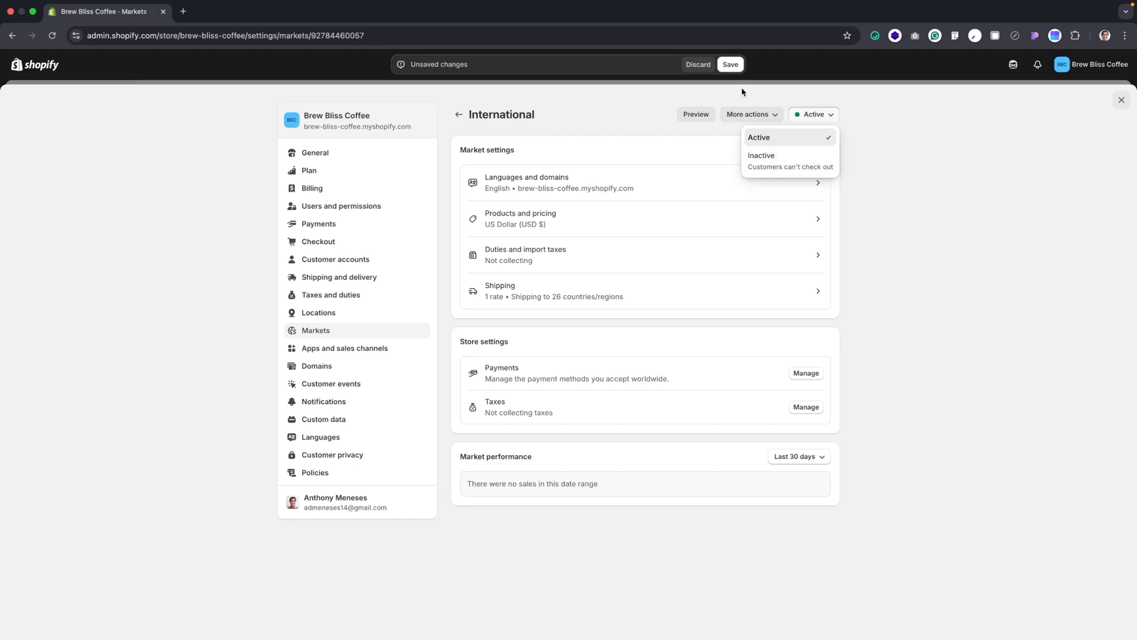
pyautogui.click(730, 64)
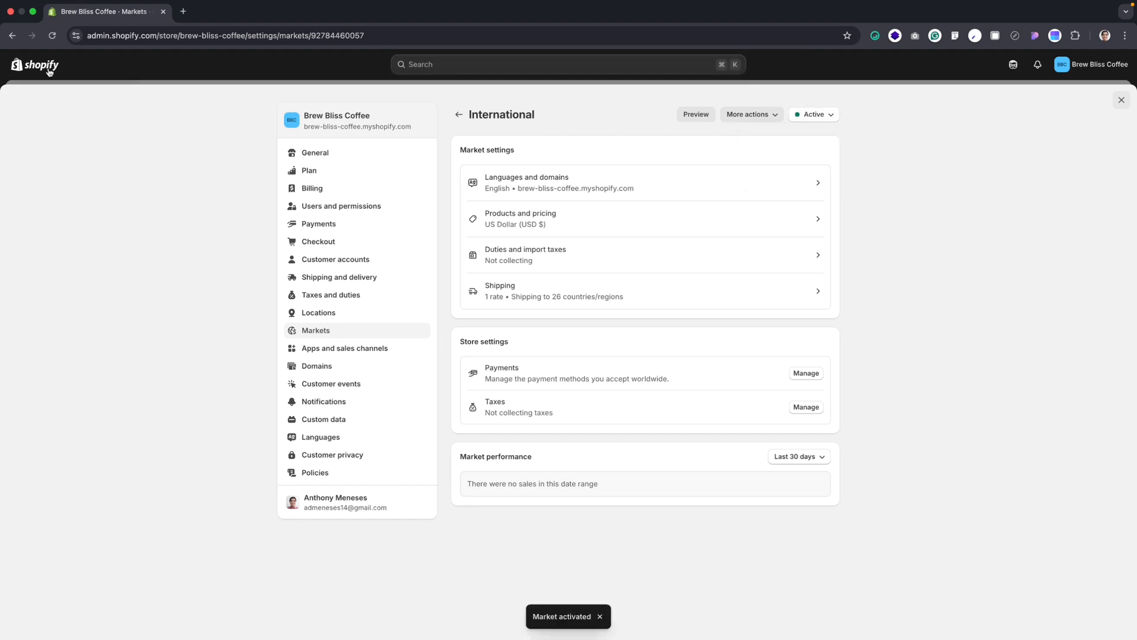
# Leave the market settings and return to the Shopify admin home page
pyautogui.press('super+[')
pyautogui.press('super+[')
pyautogui.press('super+[')
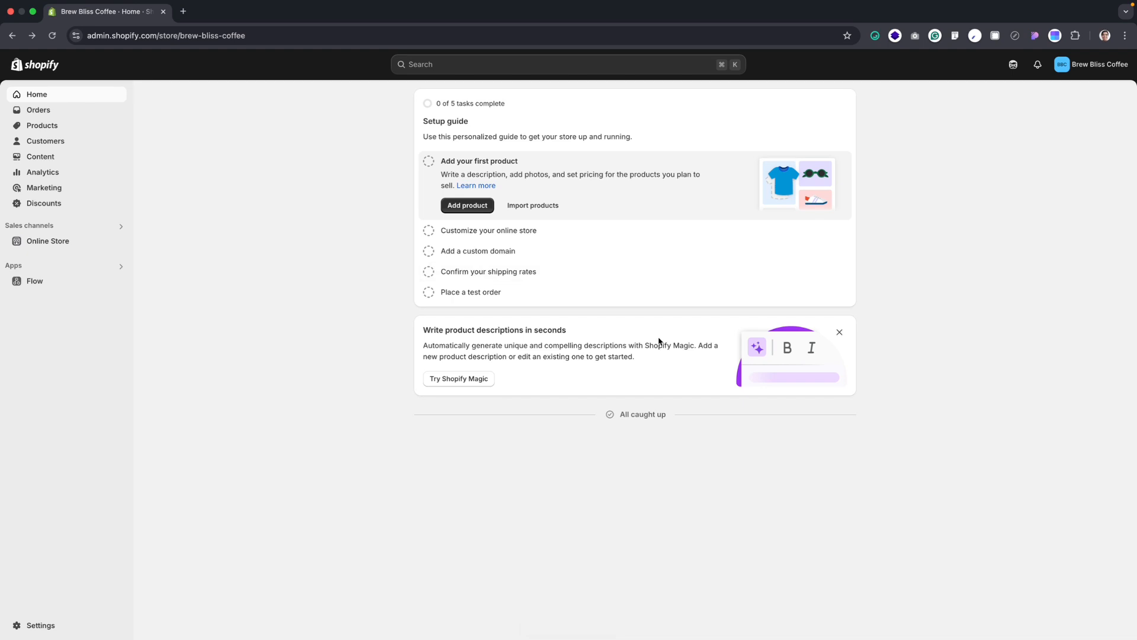
# Start adding the first product and set its title to Classic Cold Brew Starter Kit
pyautogui.click(491, 207)
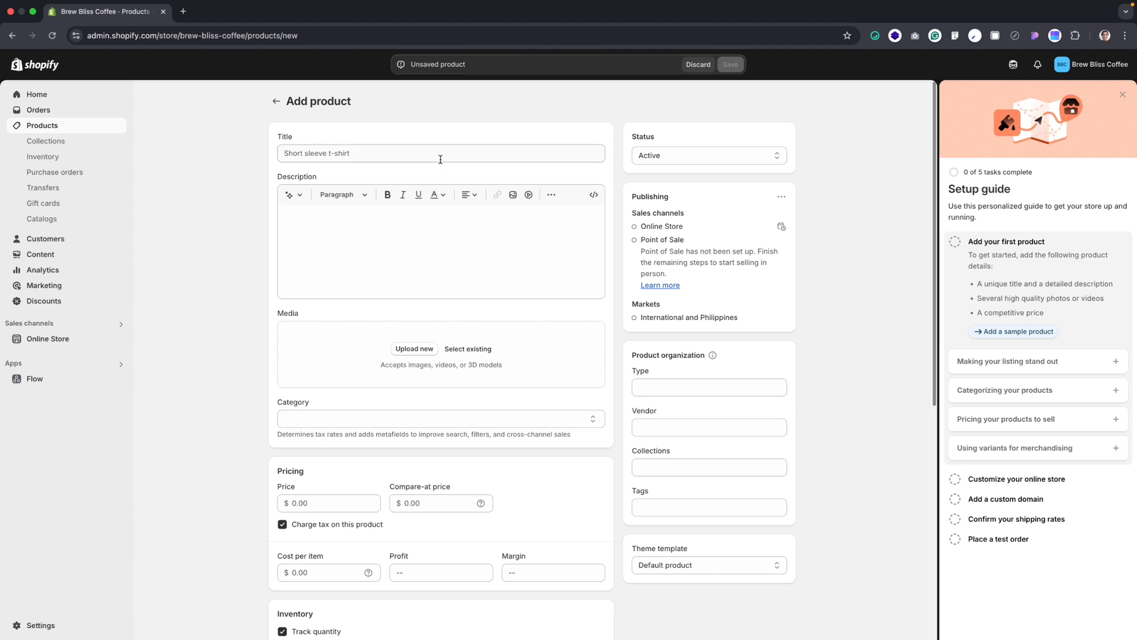
pyautogui.click(439, 156)
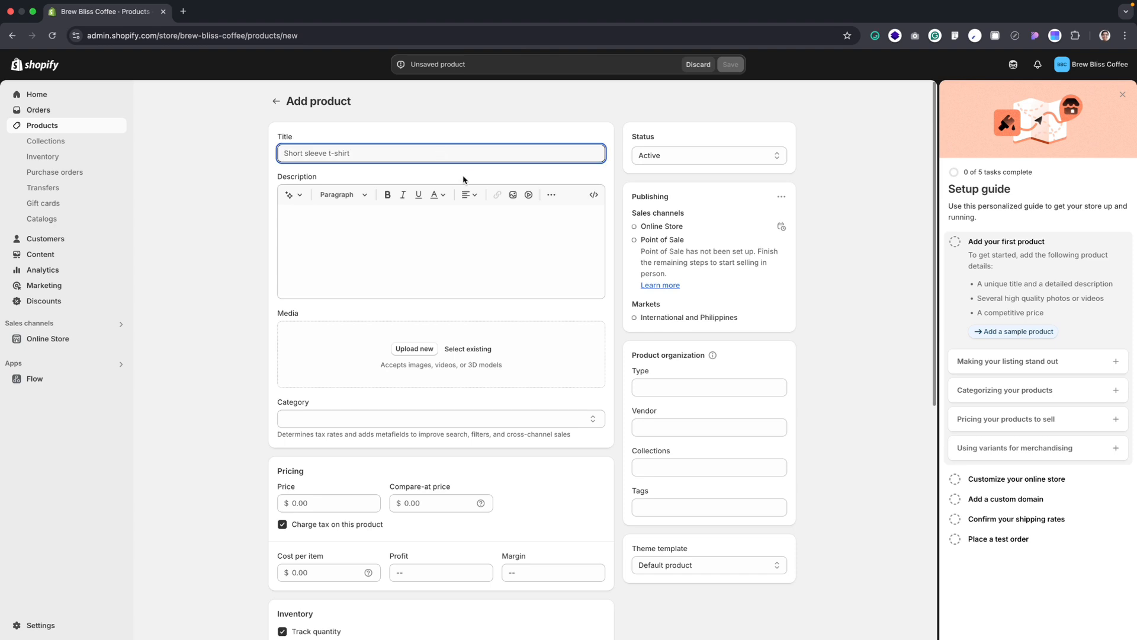
pyautogui.press('super+Tab')
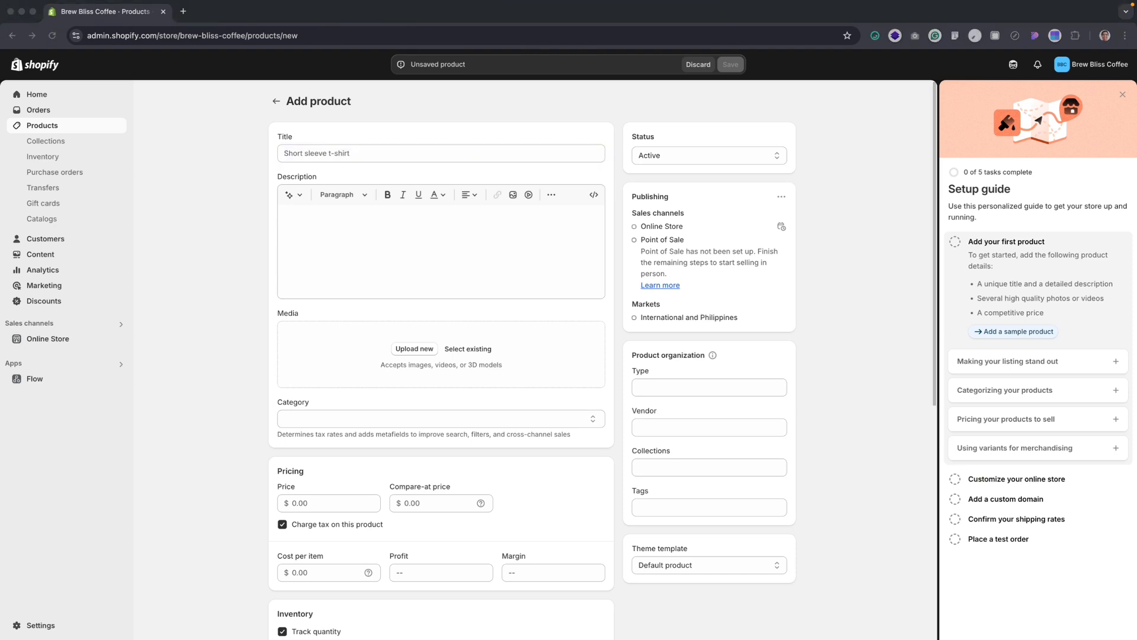
pyautogui.click(371, 153)
pyautogui.write('Classic Cold Brew Starter Kit')
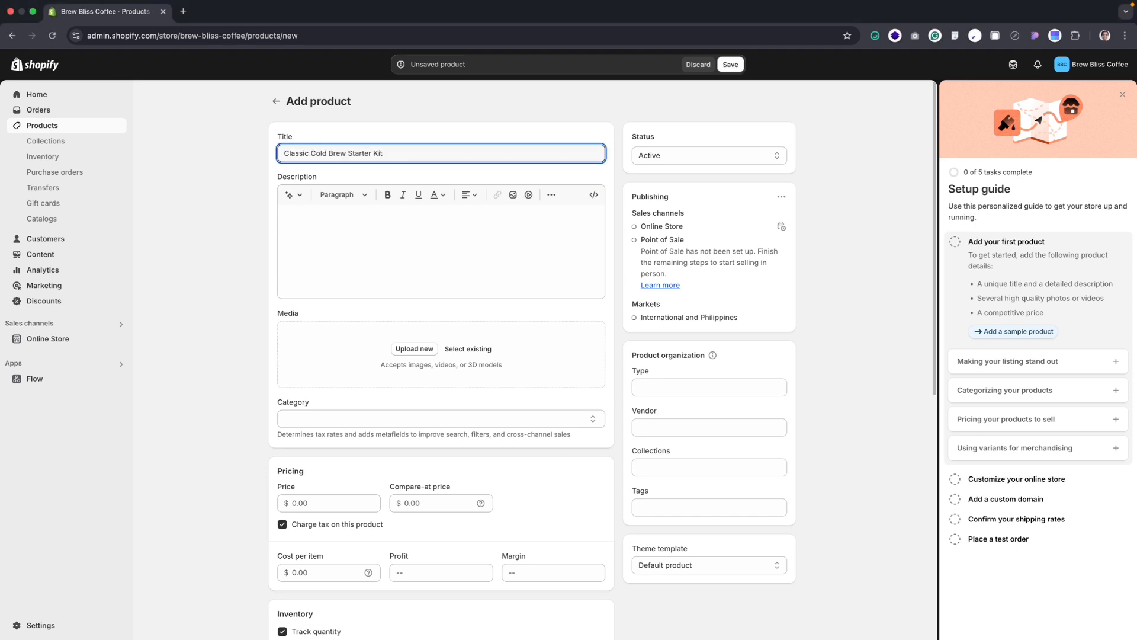
# Paste the product description beginning "Craft smooth, refreshing cold brew at home with our Classic Cold Brew Starter Kit"
pyautogui.press('super+Tab')
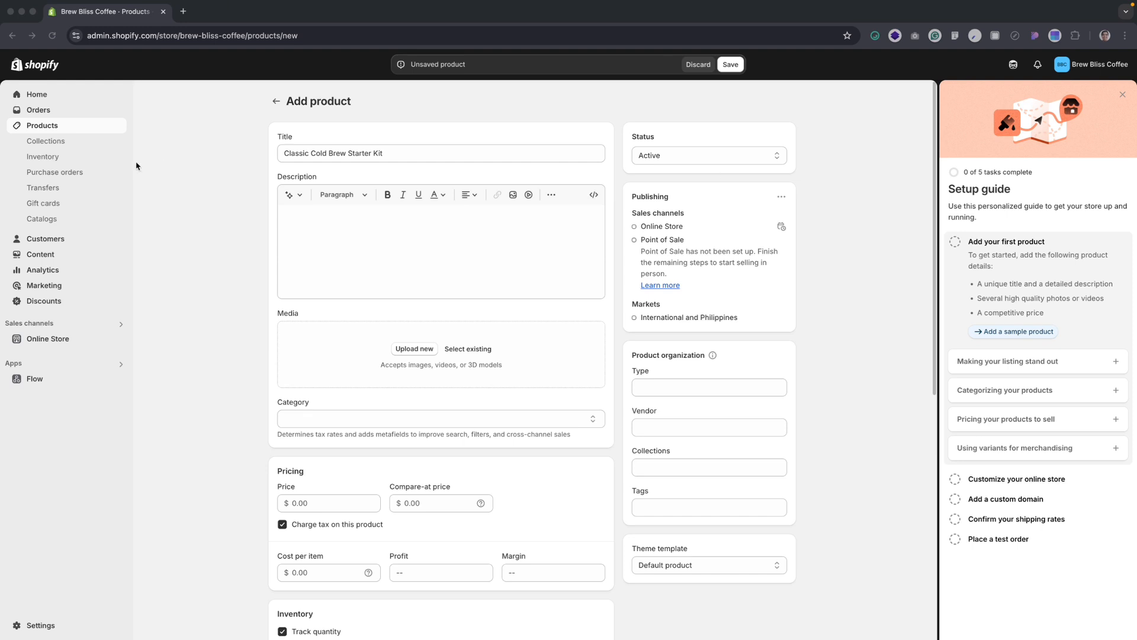
pyautogui.press('super+Tab')
pyautogui.click(348, 234)
pyautogui.write('Craft smooth, refreshing cold brew at home with our Classic Cold Brew Starter Kit. This set includes a reusable filter, premium Arabica coffee blend, and an easy-to-use brewing guide. Perfect for hot days and coffee lovers who enjoy low-acidity brews.')
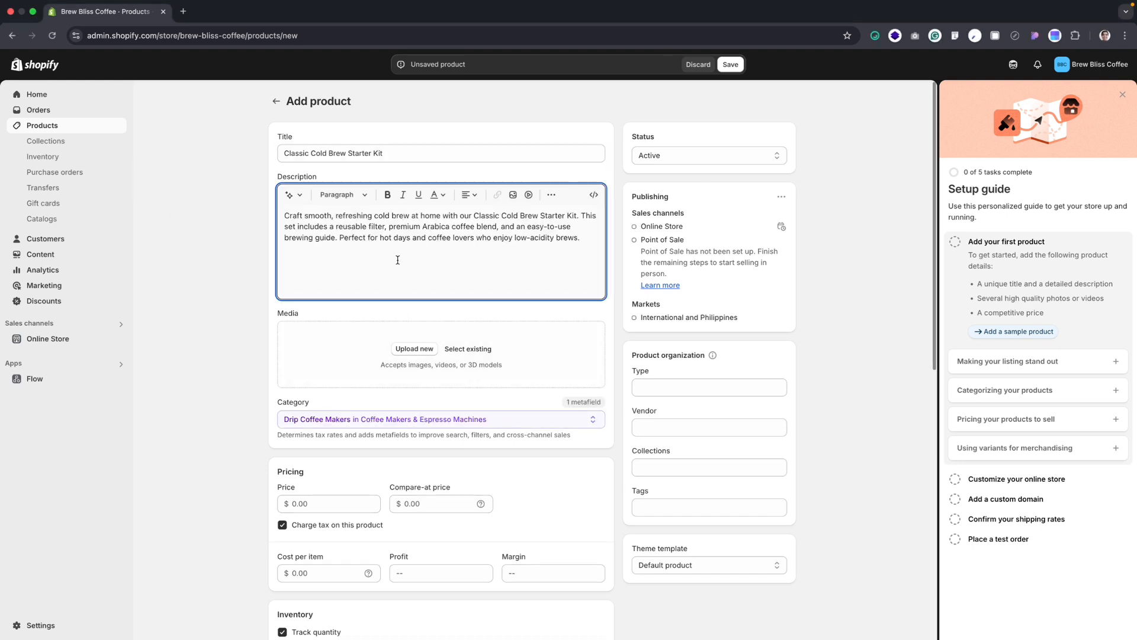
# Upload the nine Classic Cold Brew, Espresso Roast Blend and Ethiopian Single-Origin images from the Assets folder to the product media
pyautogui.click(416, 349)
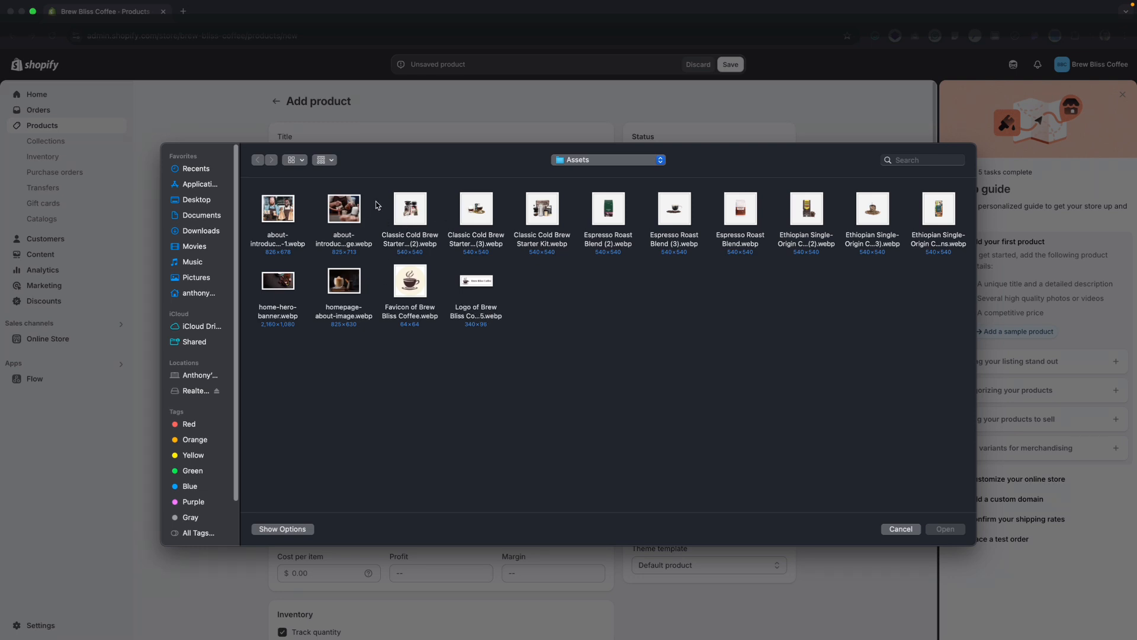
pyautogui.moveTo(378, 196); pyautogui.dragTo(936, 221)
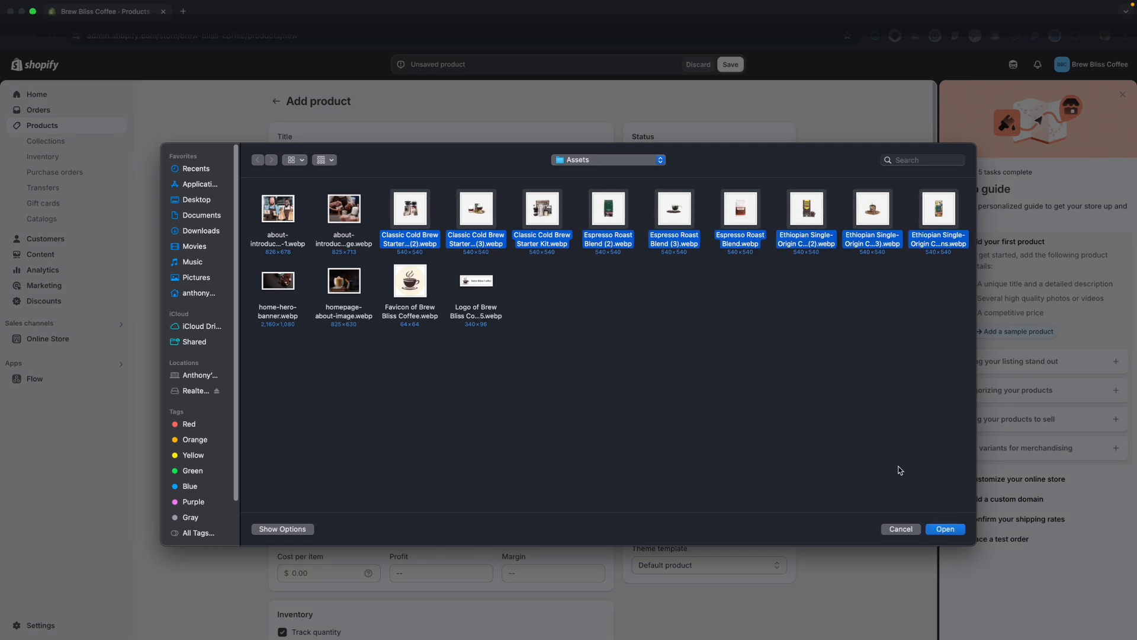
pyautogui.click(940, 529)
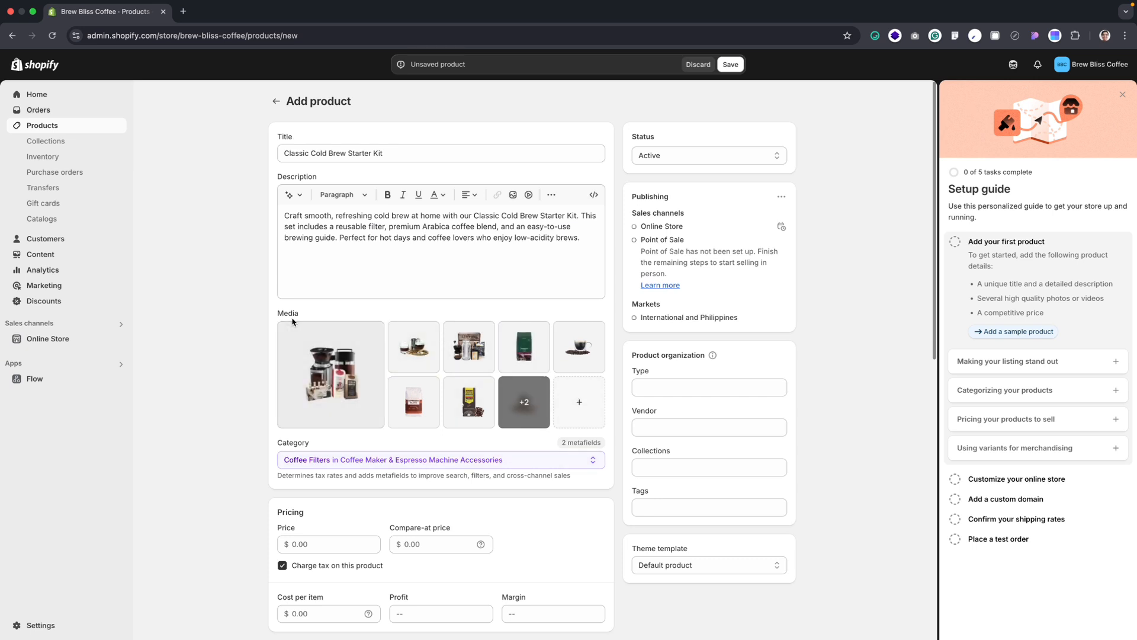
# Remove the Espresso Roast Blend images, the black Ethiopian bag image and the ClassicColdBrewStarterKit image from the product media
pyautogui.click(397, 330)
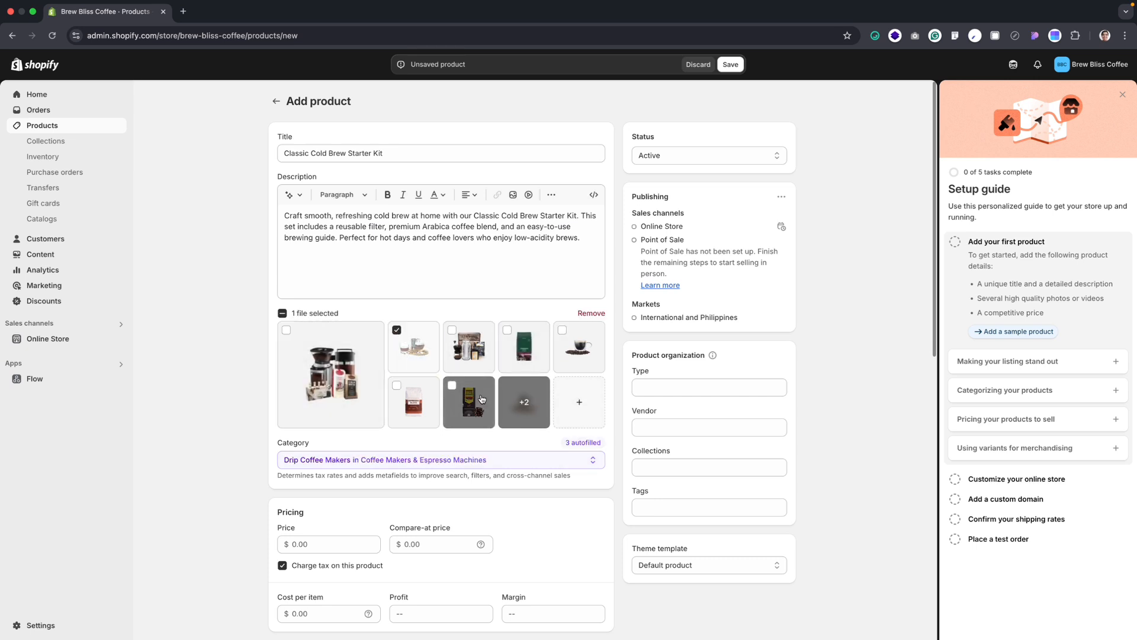
pyautogui.click(396, 330)
pyautogui.click(397, 385)
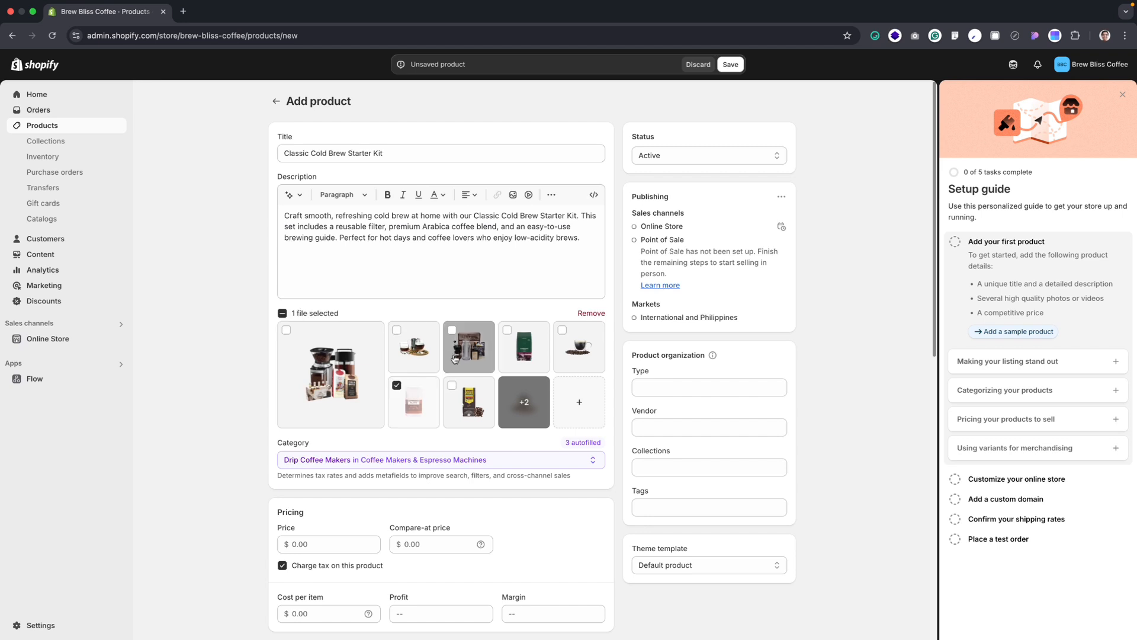
pyautogui.click(452, 330)
pyautogui.click(452, 385)
pyautogui.click(507, 330)
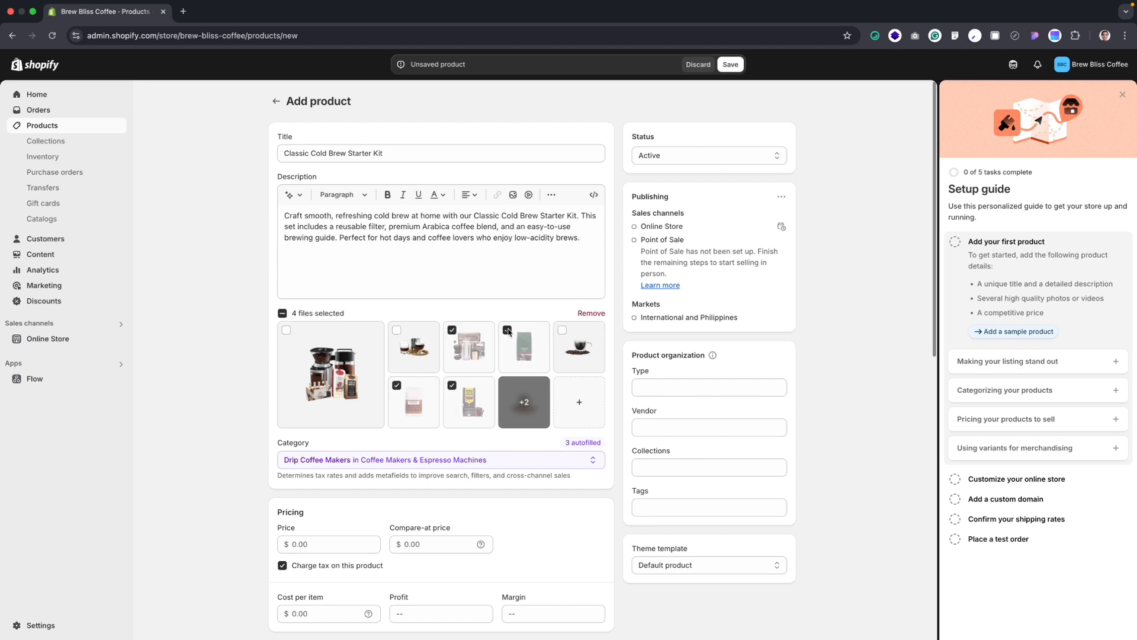
pyautogui.click(591, 313)
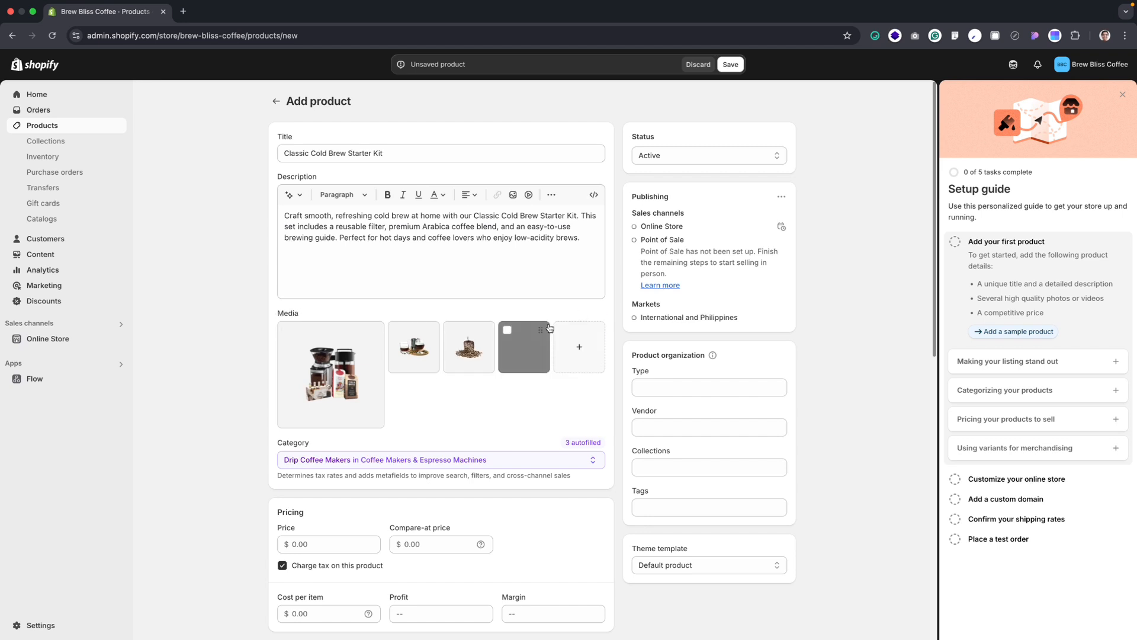
# Remove the two remaining Ethiopian Single-Origin images, the coffee bag and the scoop of beans, from the product media
pyautogui.click(508, 329)
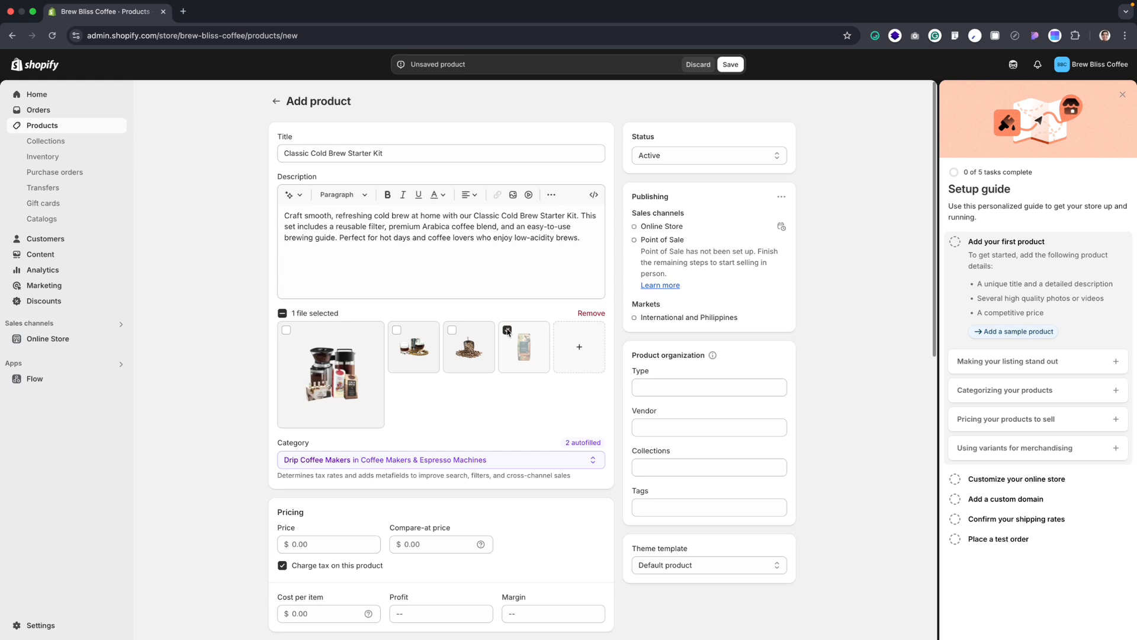
pyautogui.click(591, 314)
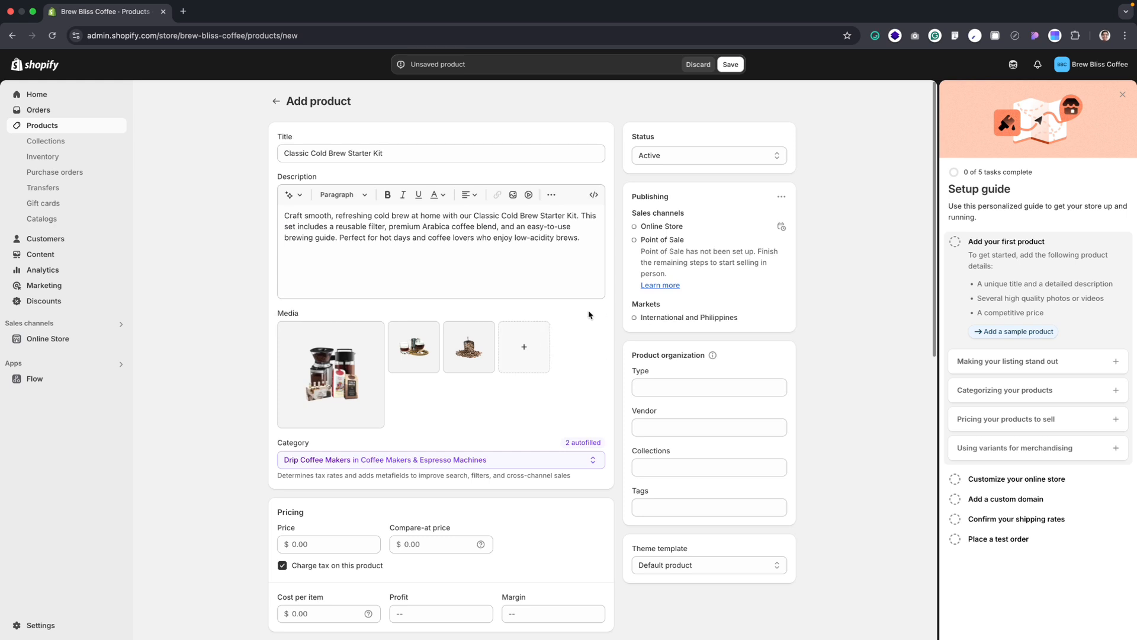
pyautogui.click(465, 354)
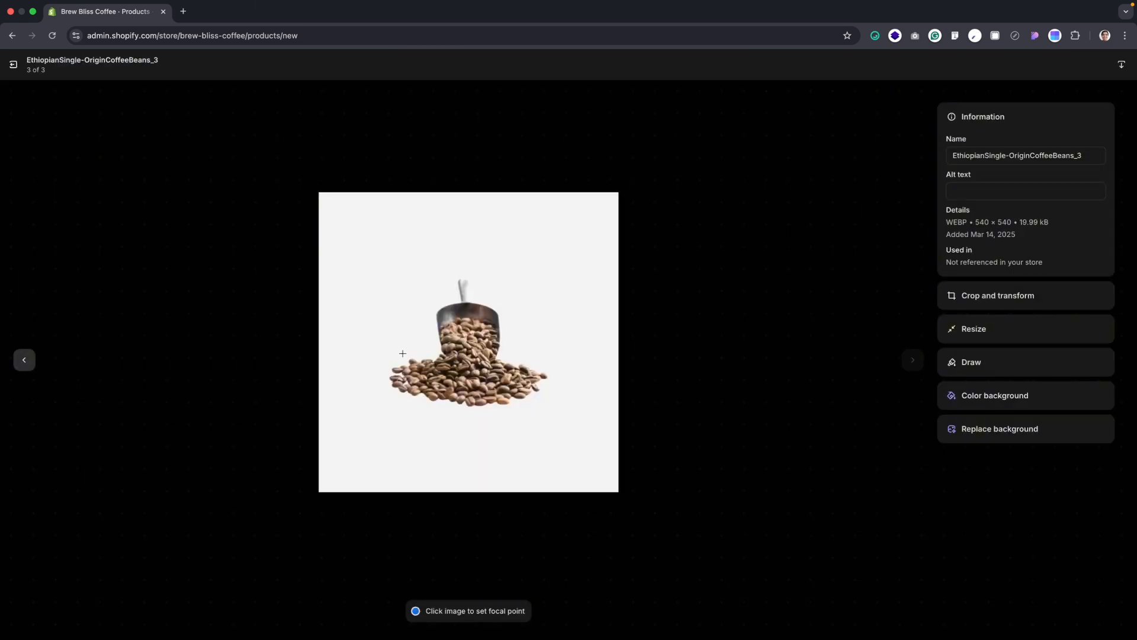
pyautogui.click(15, 65)
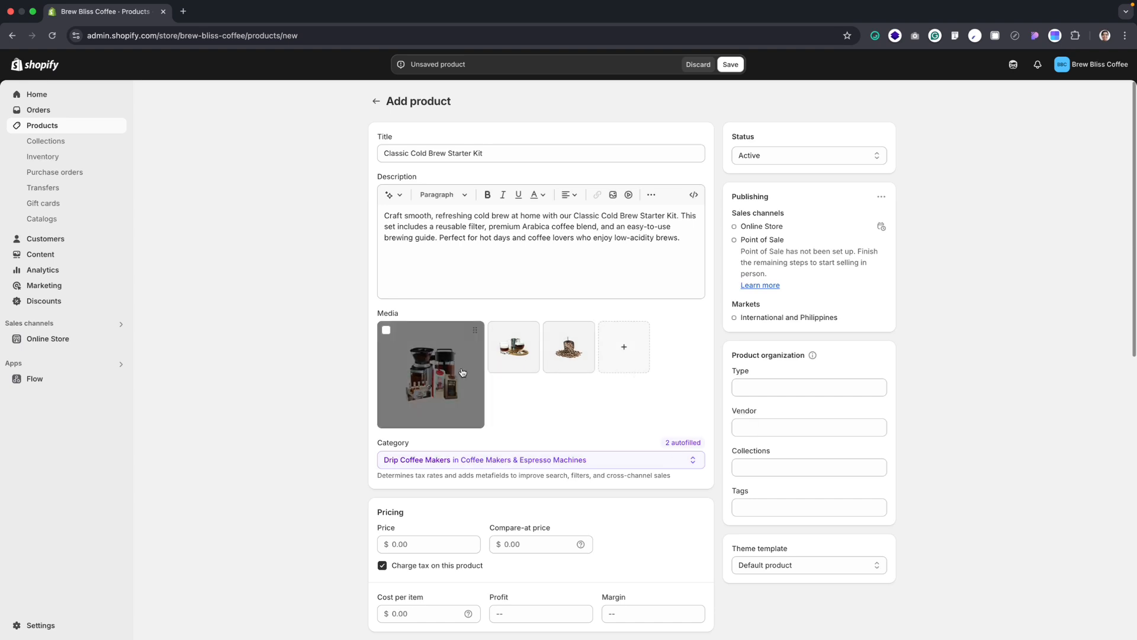
pyautogui.click(552, 330)
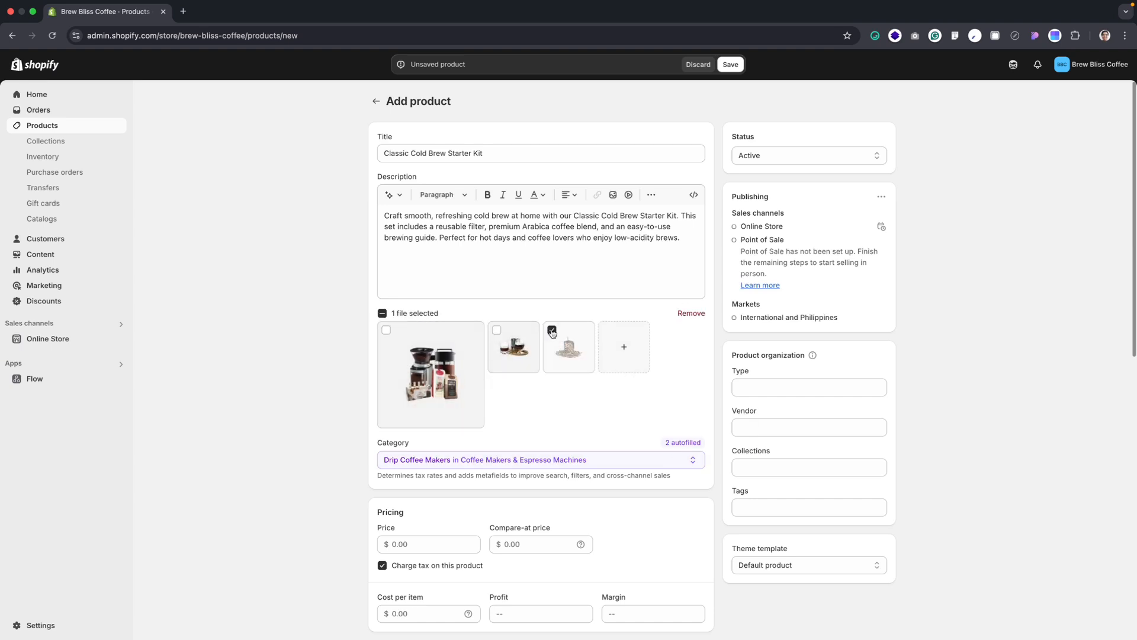
pyautogui.click(690, 314)
# Add the already uploaded ClassicColdBrewStarterKit image to the product media, switching the file picker to list view to identify it
pyautogui.click(559, 348)
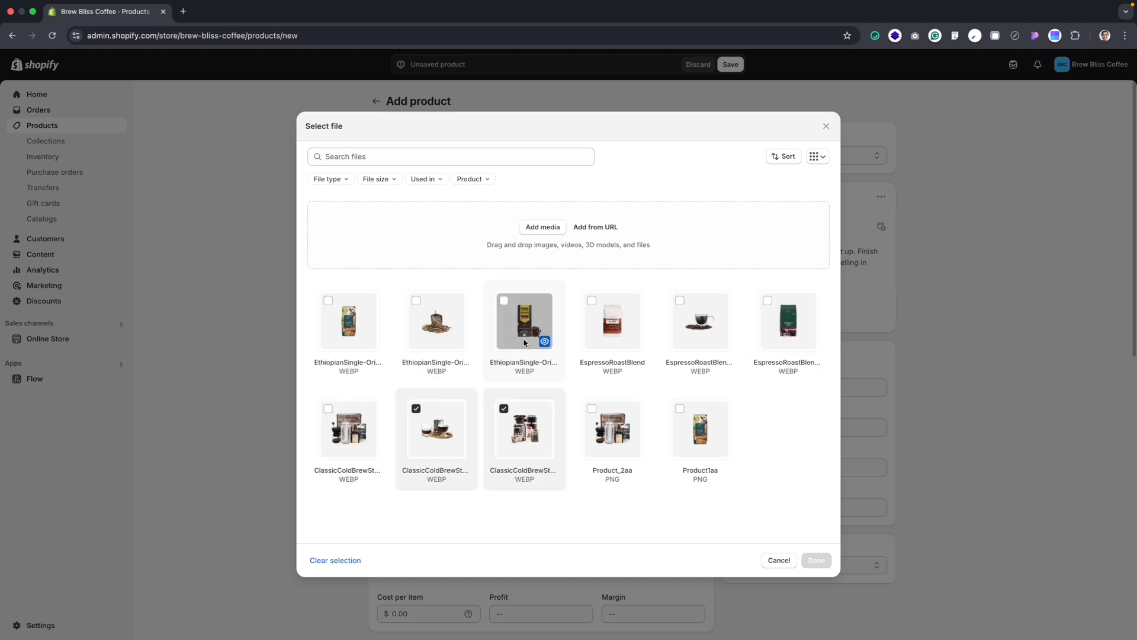
pyautogui.click(821, 157)
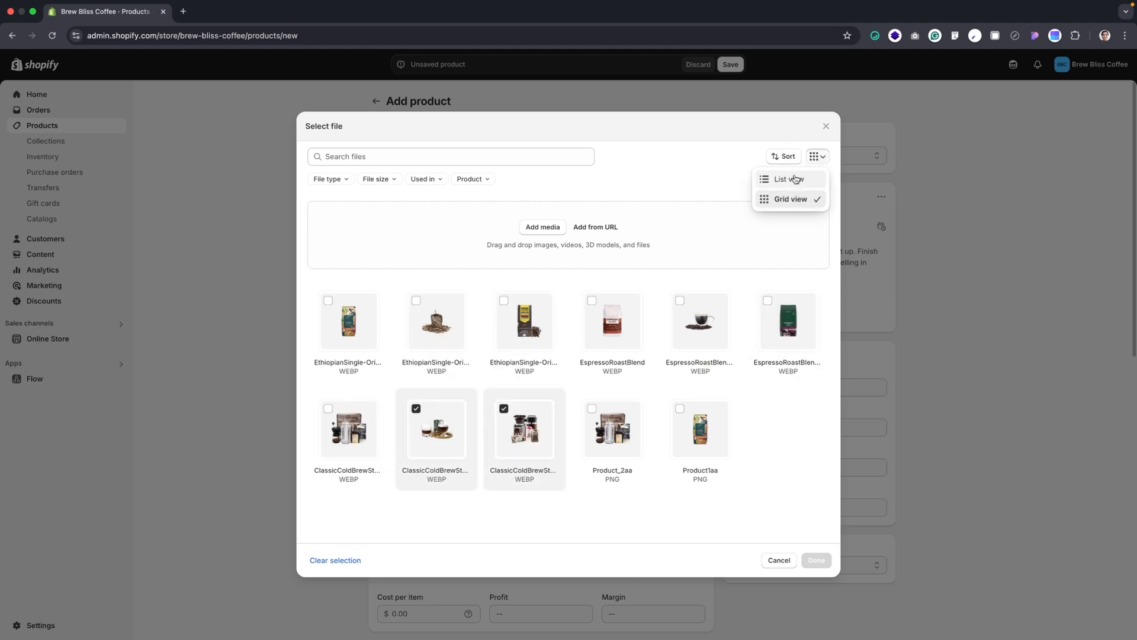
pyautogui.click(792, 179)
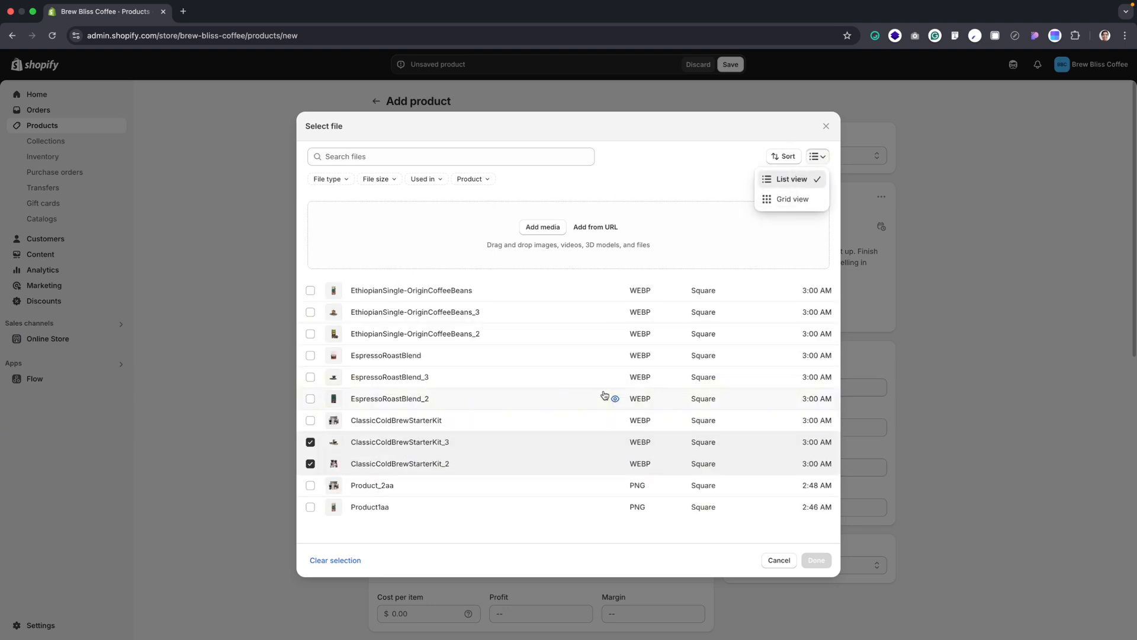
pyautogui.click(431, 422)
pyautogui.click(430, 442)
pyautogui.click(425, 442)
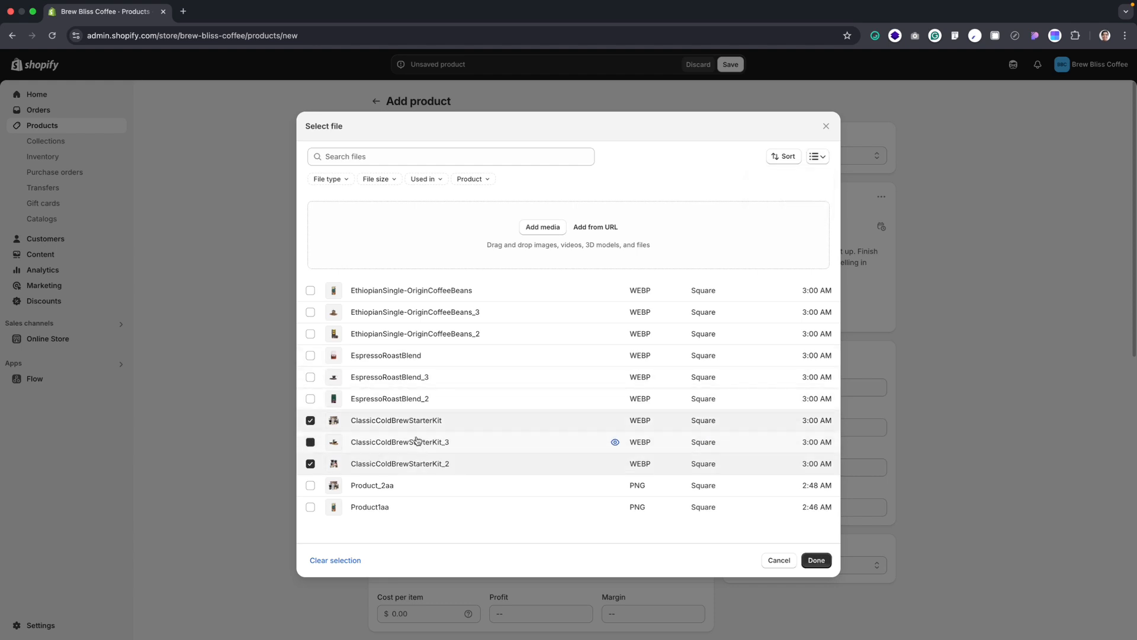
pyautogui.click(816, 559)
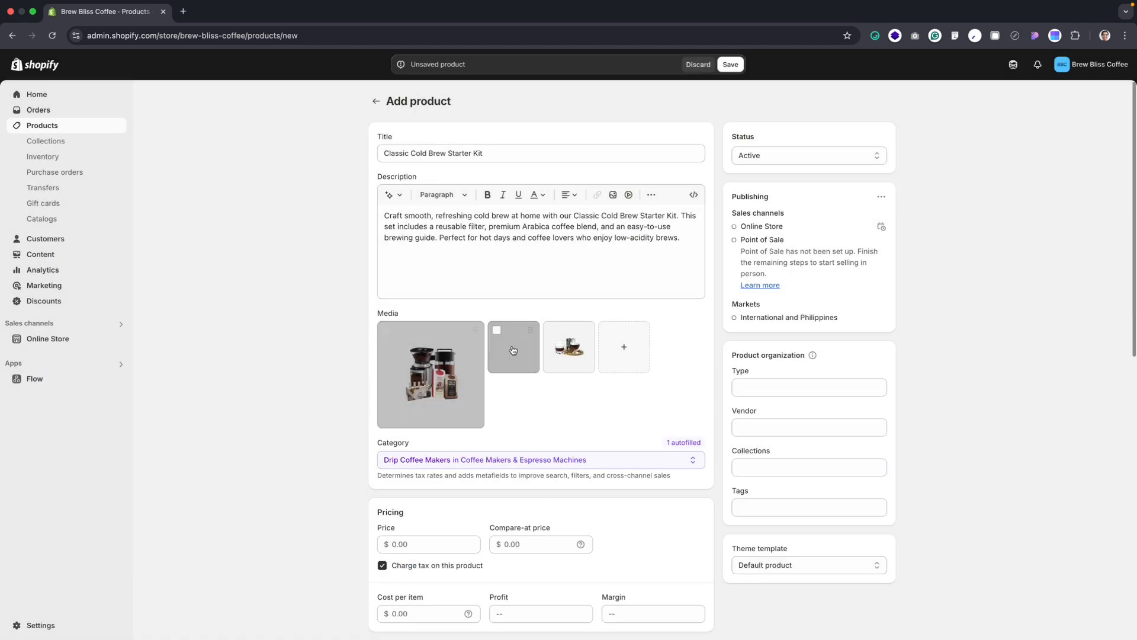
pyautogui.moveTo(518, 354)
pyautogui.mouseDown()
pyautogui.moveTo(531, 356)
pyautogui.moveTo(521, 350)
pyautogui.mouseUp()
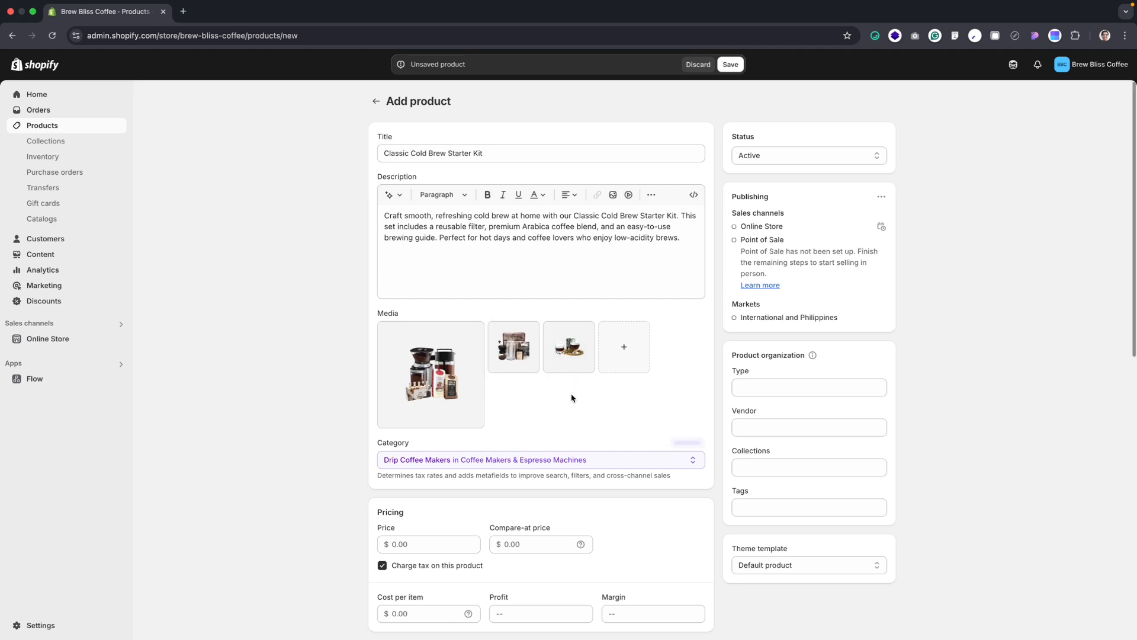
# Set the product's price to $35.00, compare-at price to $45.00 and cost per item to $17.00
pyautogui.scroll(-1, 526, 403)
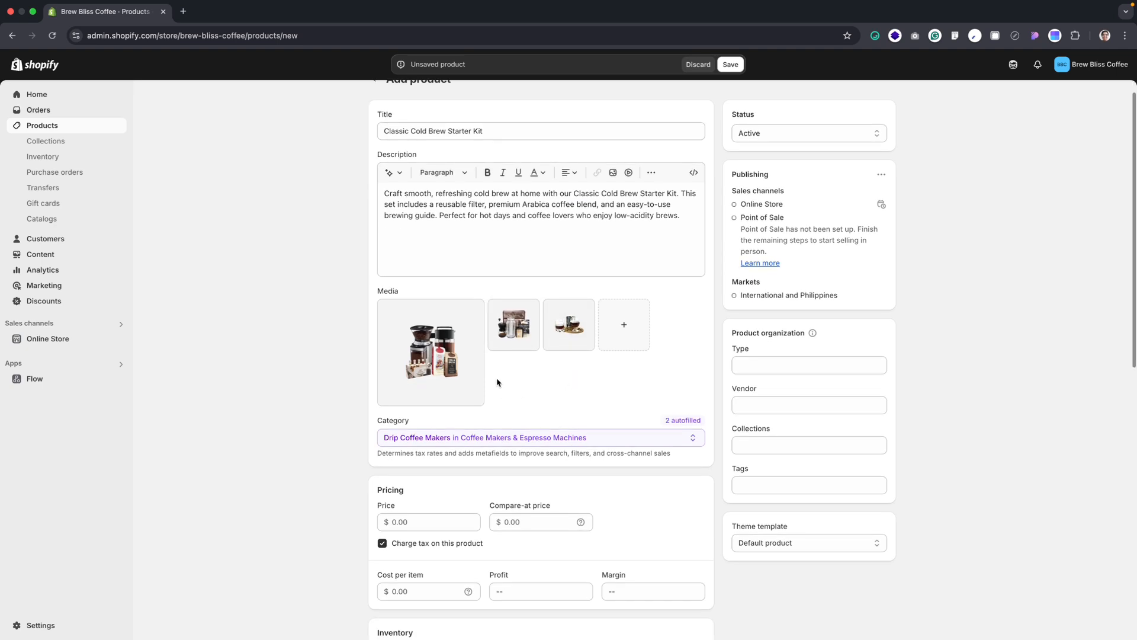
pyautogui.scroll(-1, 497, 383)
pyautogui.scroll(-4, 513, 391)
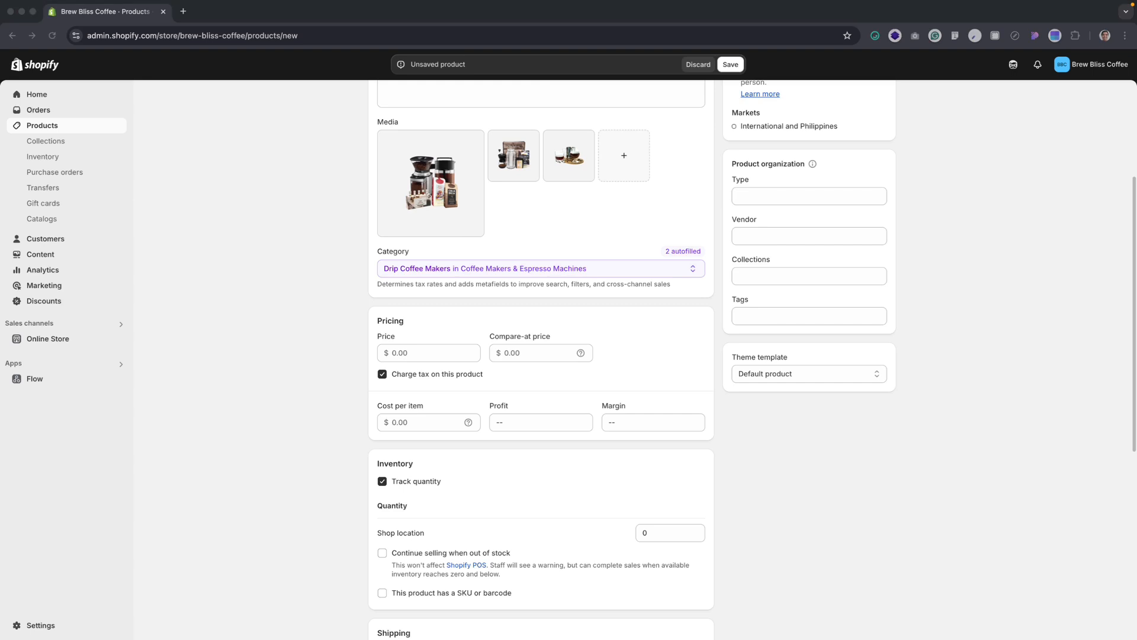
pyautogui.click(426, 353)
pyautogui.write('35.00')
pyautogui.click(532, 352)
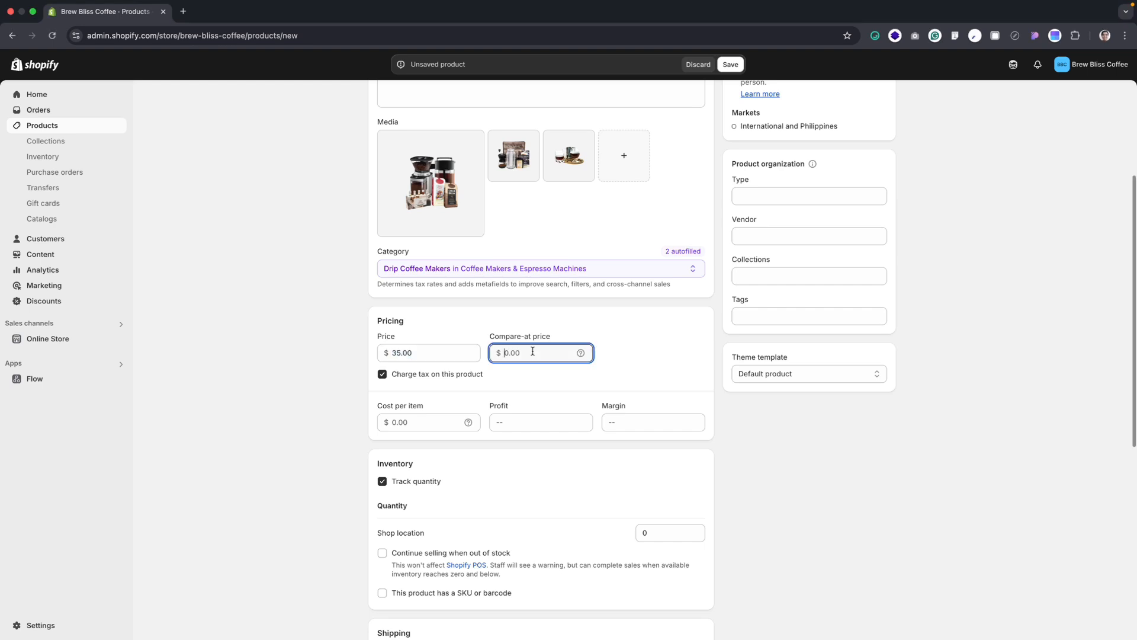
pyautogui.write('45.00')
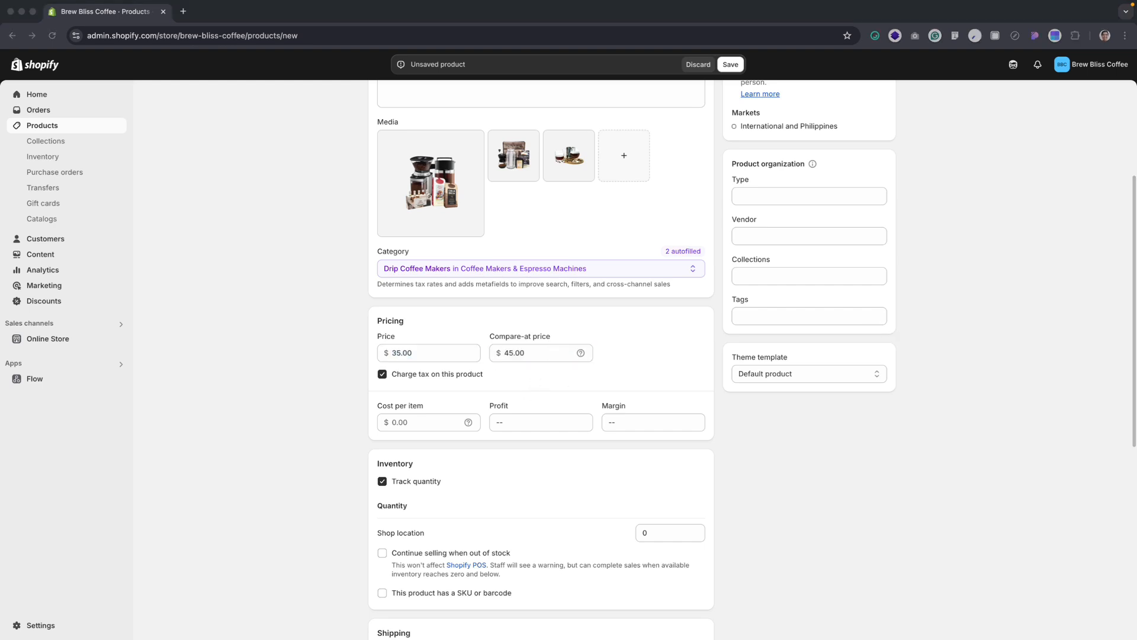
pyautogui.click(418, 422)
pyautogui.write('17.00')
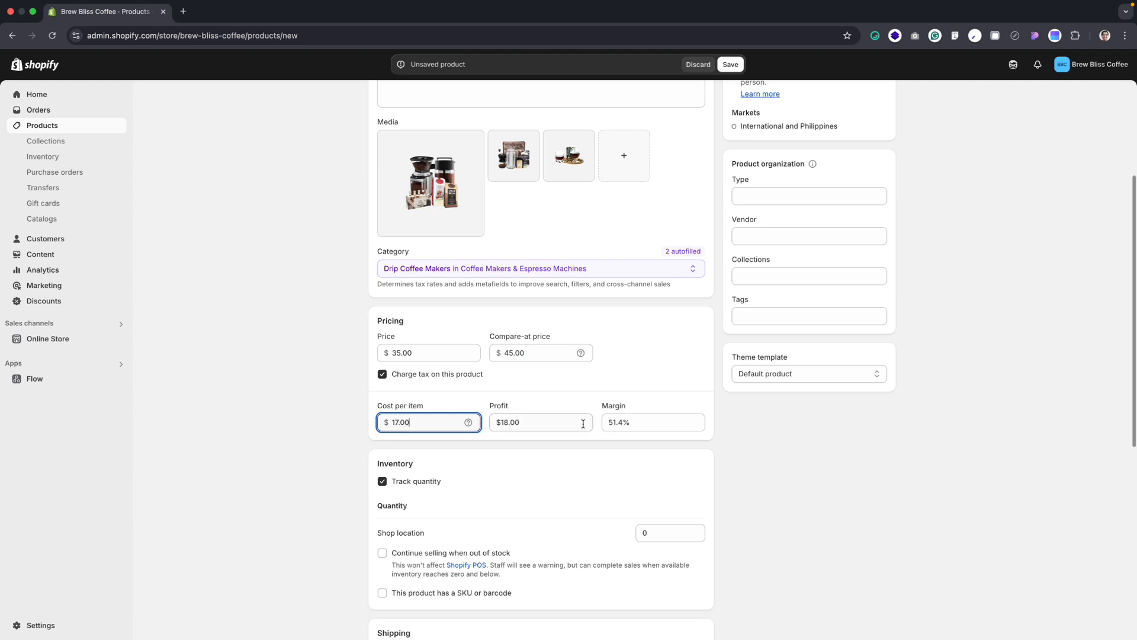
# Enable Continue selling when out of stock in the product's inventory options
pyautogui.scroll(-2, 585, 428)
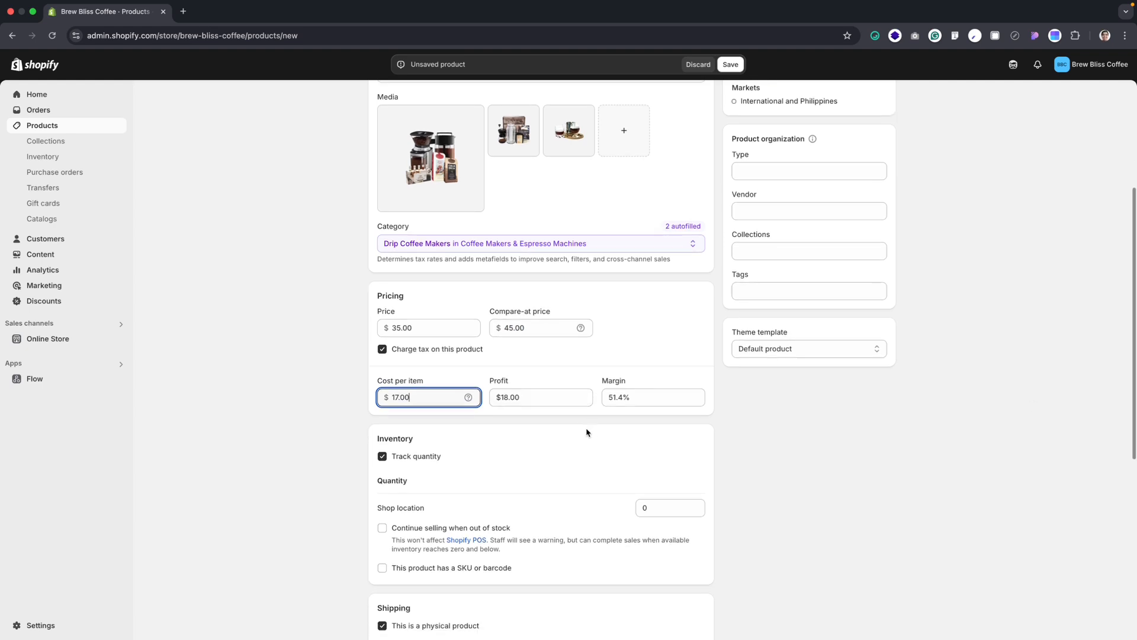
pyautogui.scroll(-3, 641, 402)
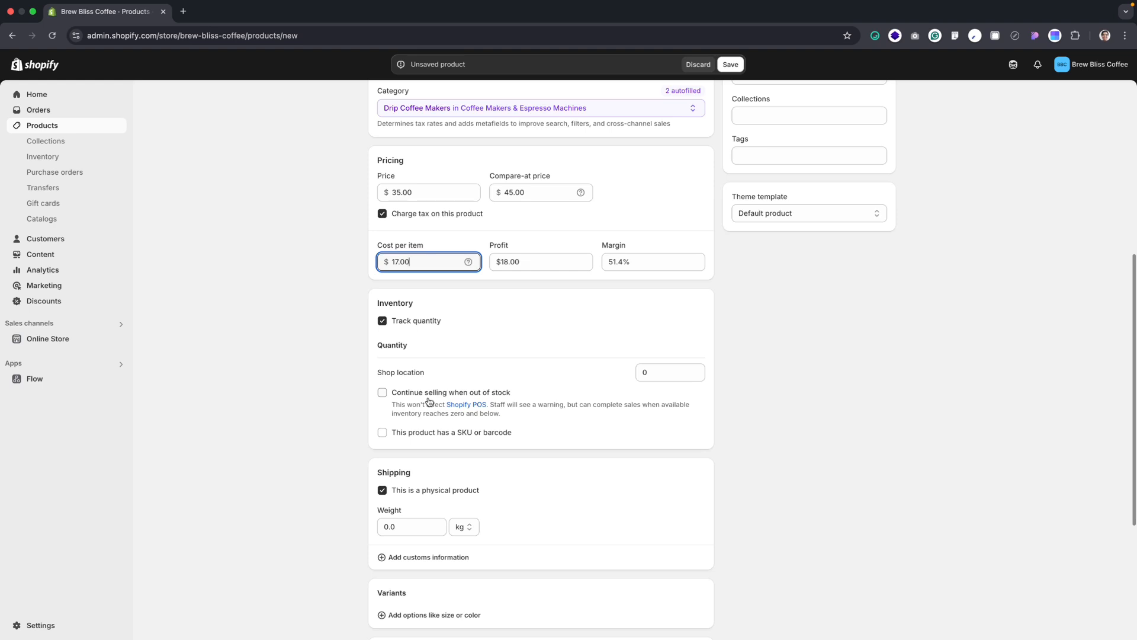
pyautogui.click(382, 393)
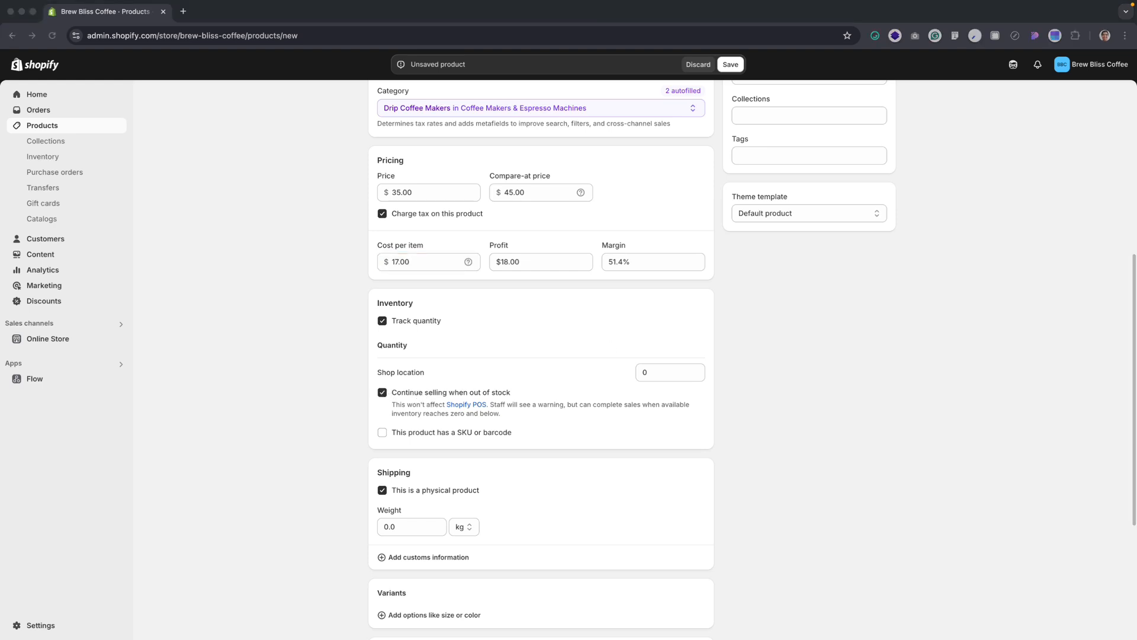
# Set the product's shipping weight to 0.5 kg
pyautogui.scroll(-5, 286, 393)
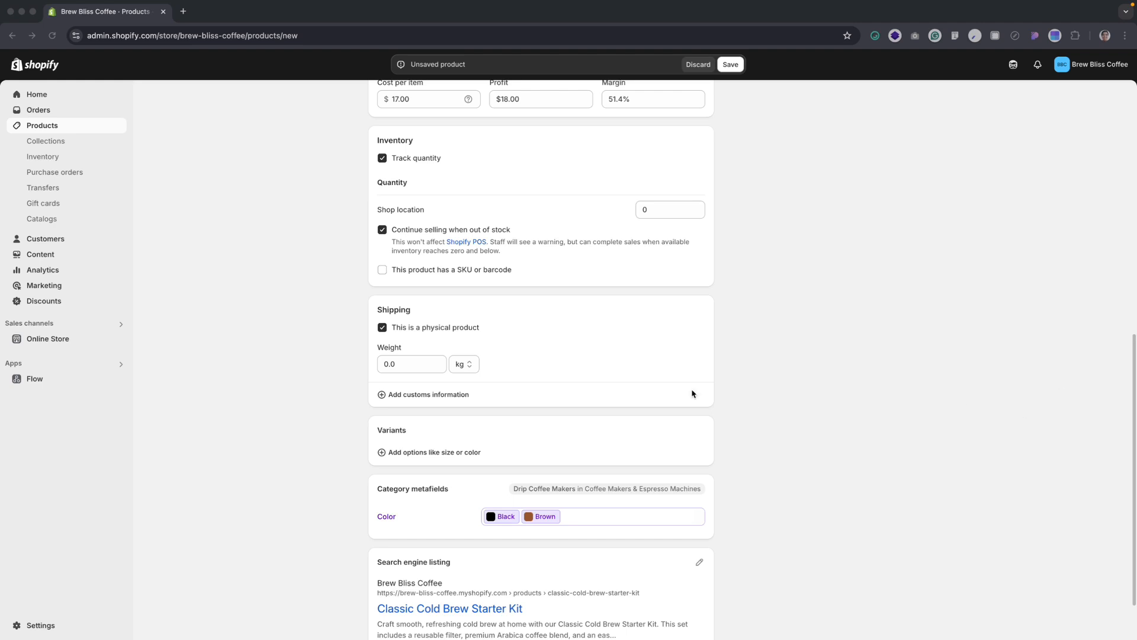
pyautogui.click(398, 365)
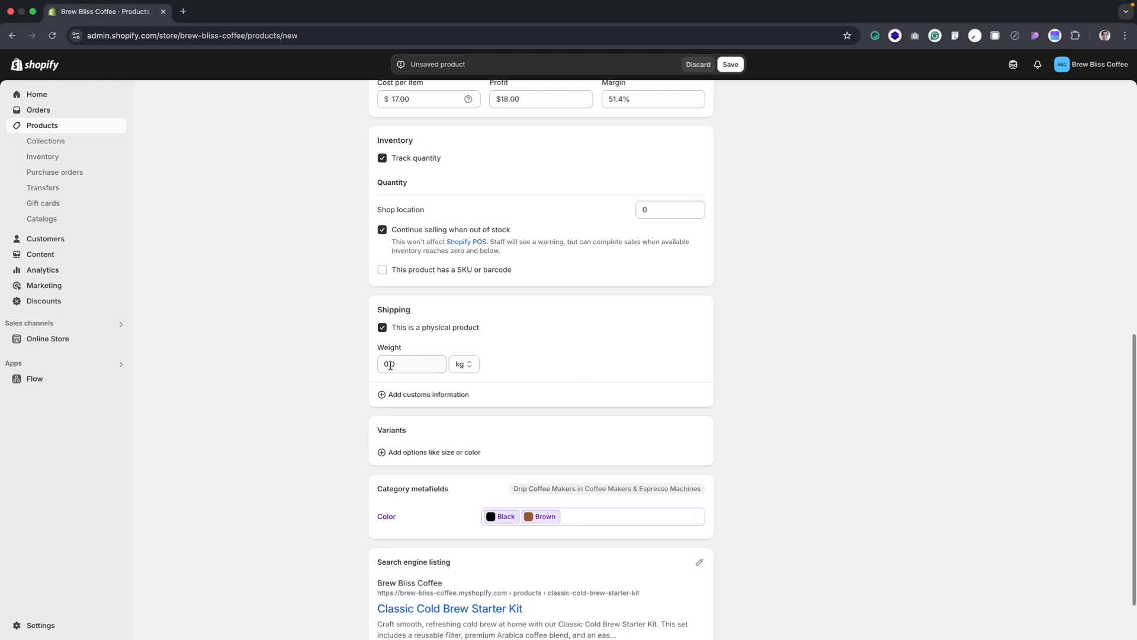
pyautogui.click(391, 365)
pyautogui.click(394, 364)
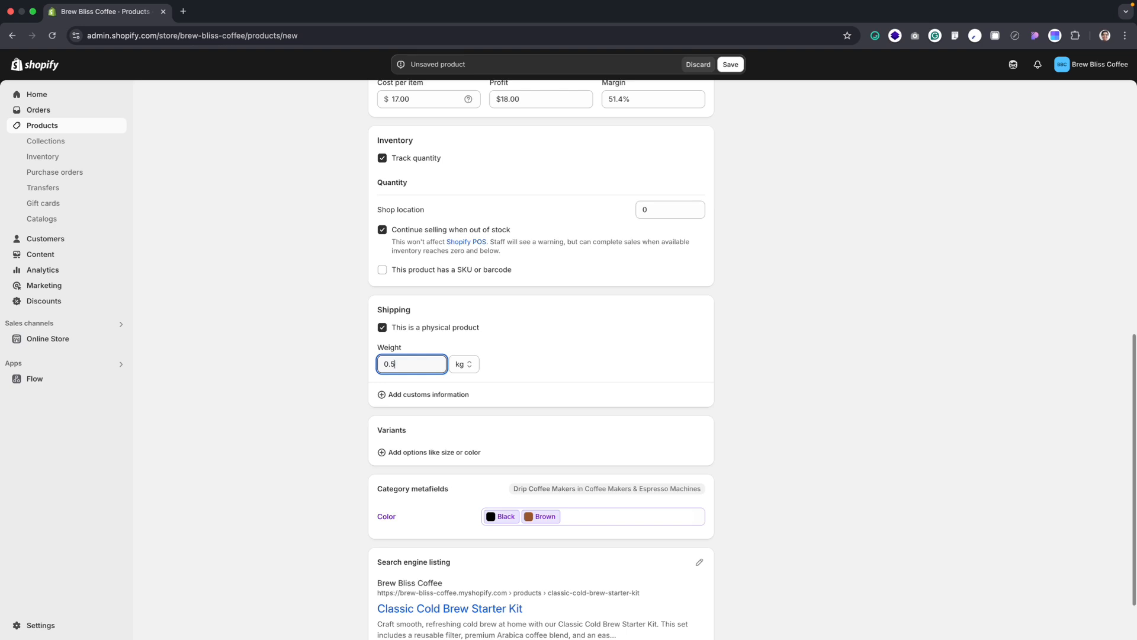
# Open the product's search engine listing for editing and fill its meta description with the full product description text
pyautogui.scroll(-2, 586, 365)
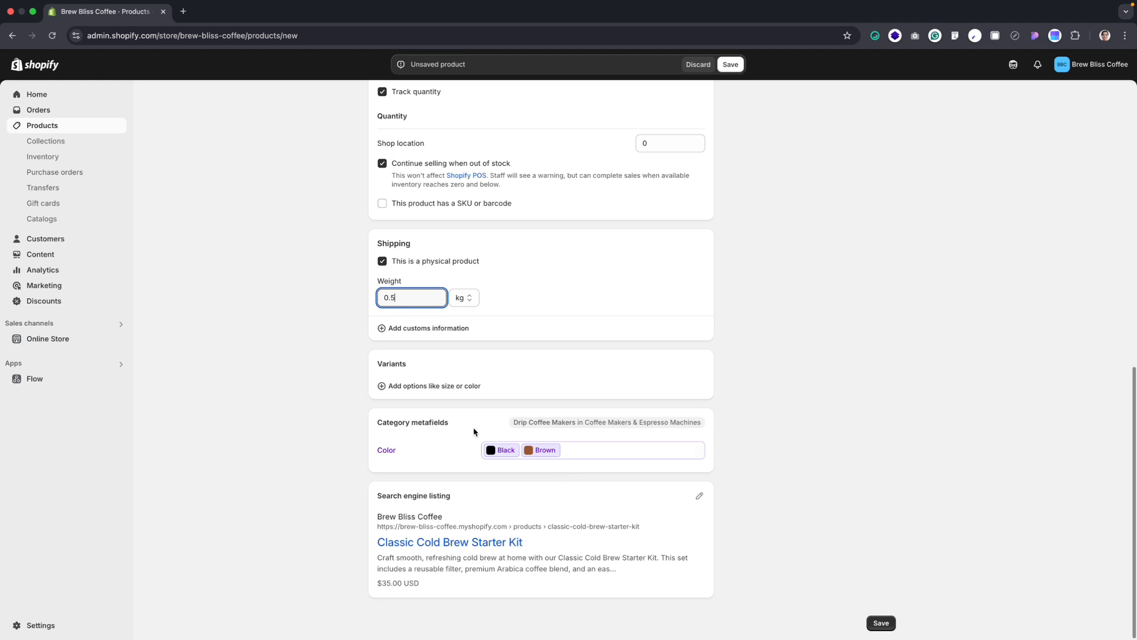
pyautogui.click(701, 496)
pyautogui.scroll(-2, 511, 320)
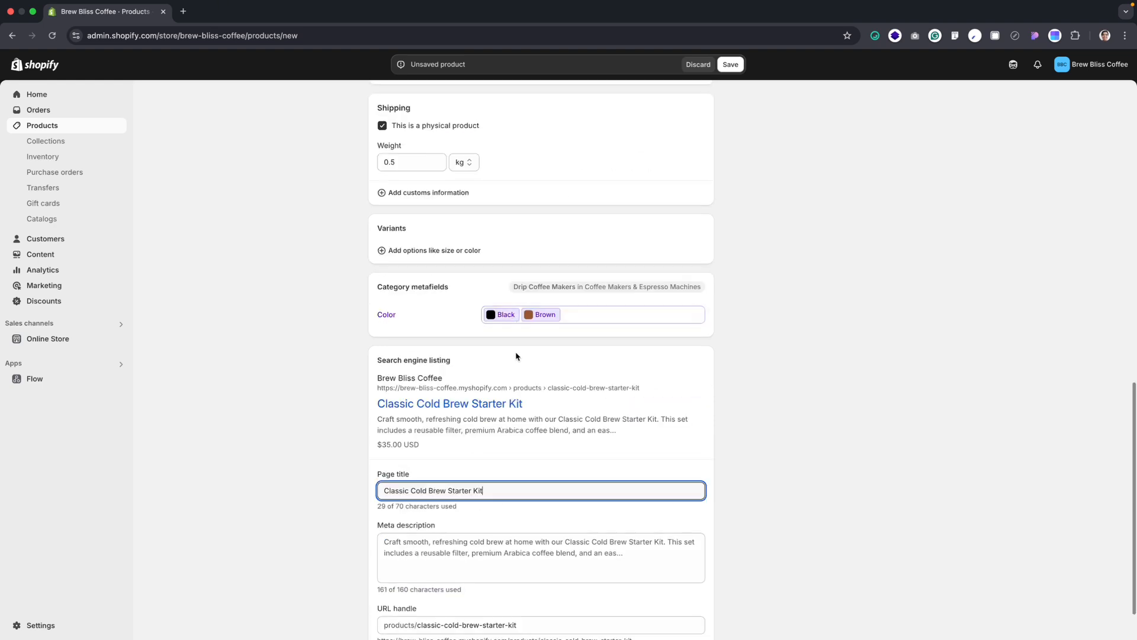
pyautogui.click(597, 553)
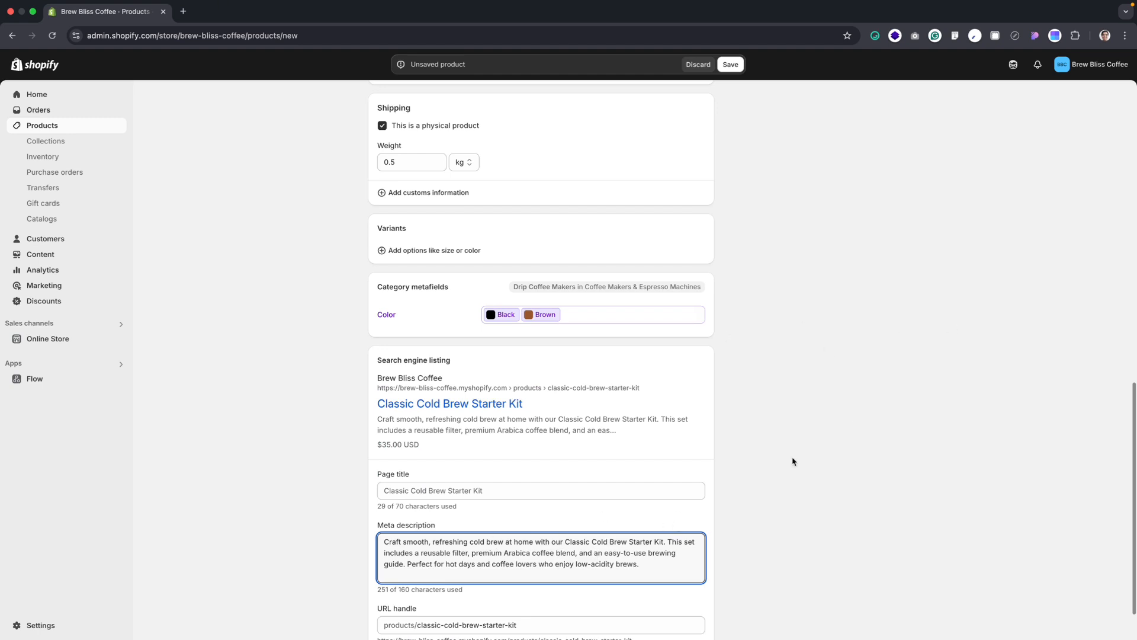
# Check the completed product form and save the Classic Cold Brew Starter Kit
pyautogui.scroll(-2, 844, 414)
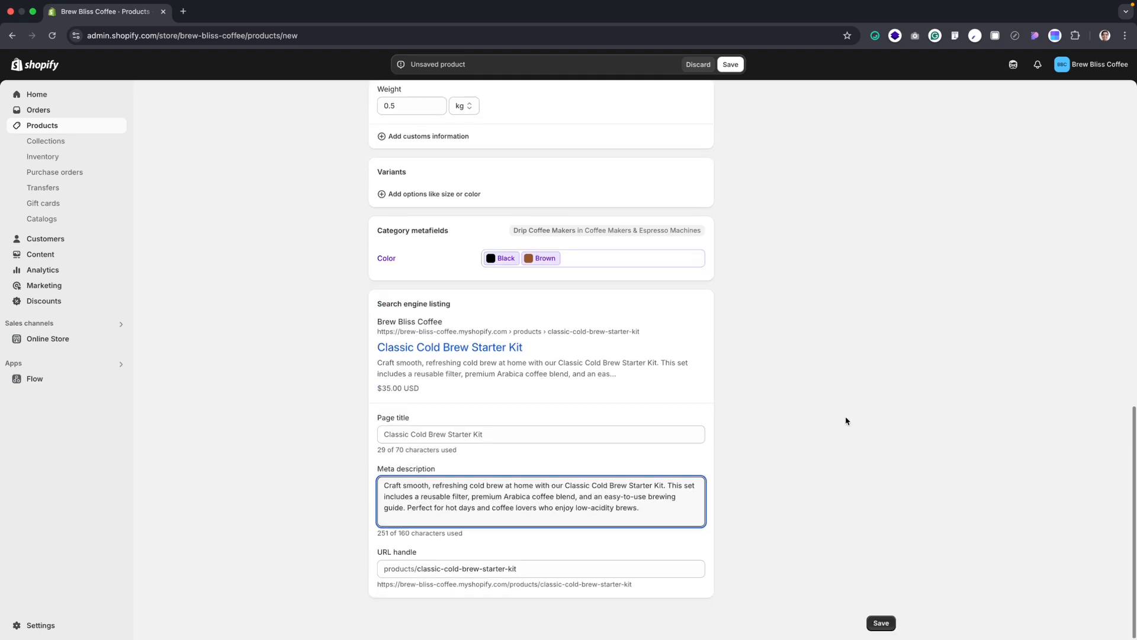
pyautogui.scroll(20, 834, 432)
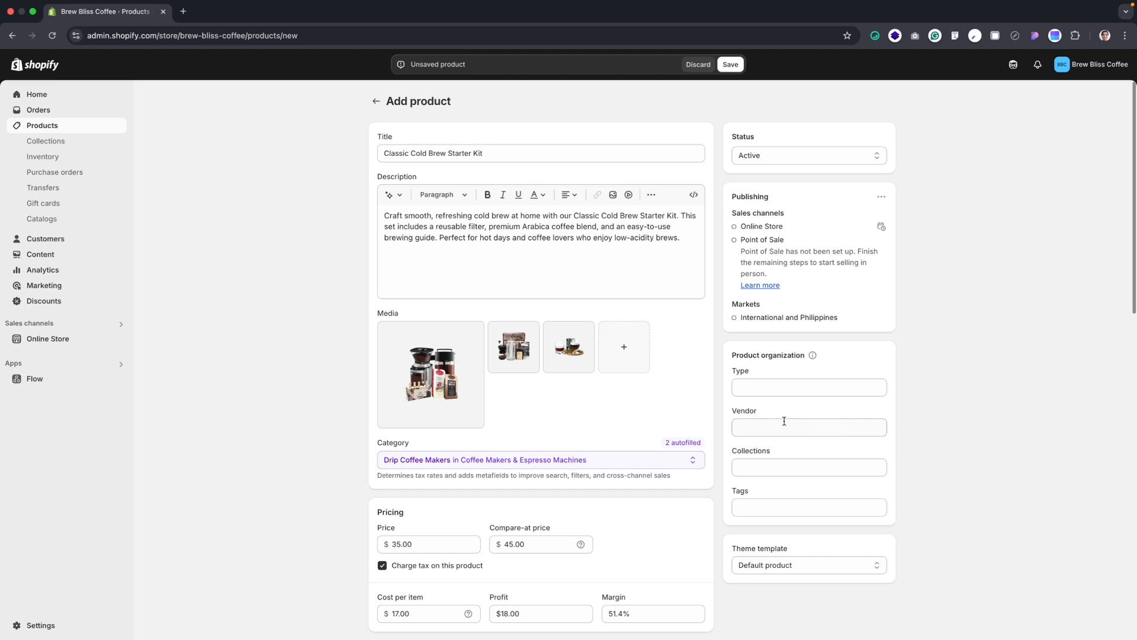
pyautogui.scroll(-20, 832, 273)
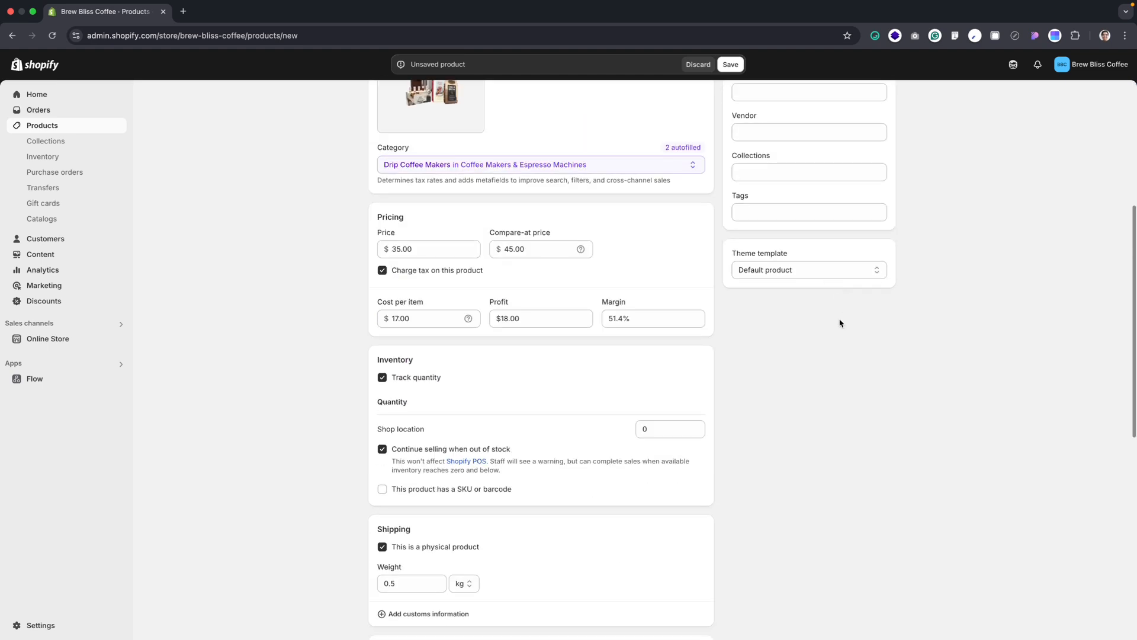
pyautogui.click(885, 623)
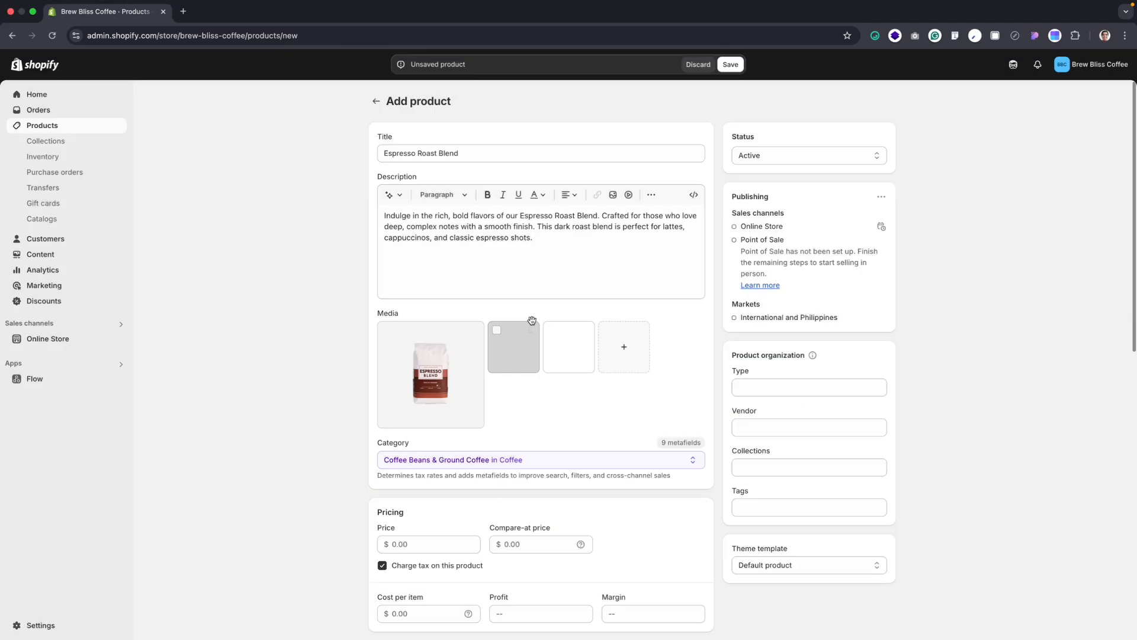
# Review the product form details for the Espresso Roast Blend and the remaining coffee beans product, and save the product
pyautogui.scroll(-4, 372, 262)
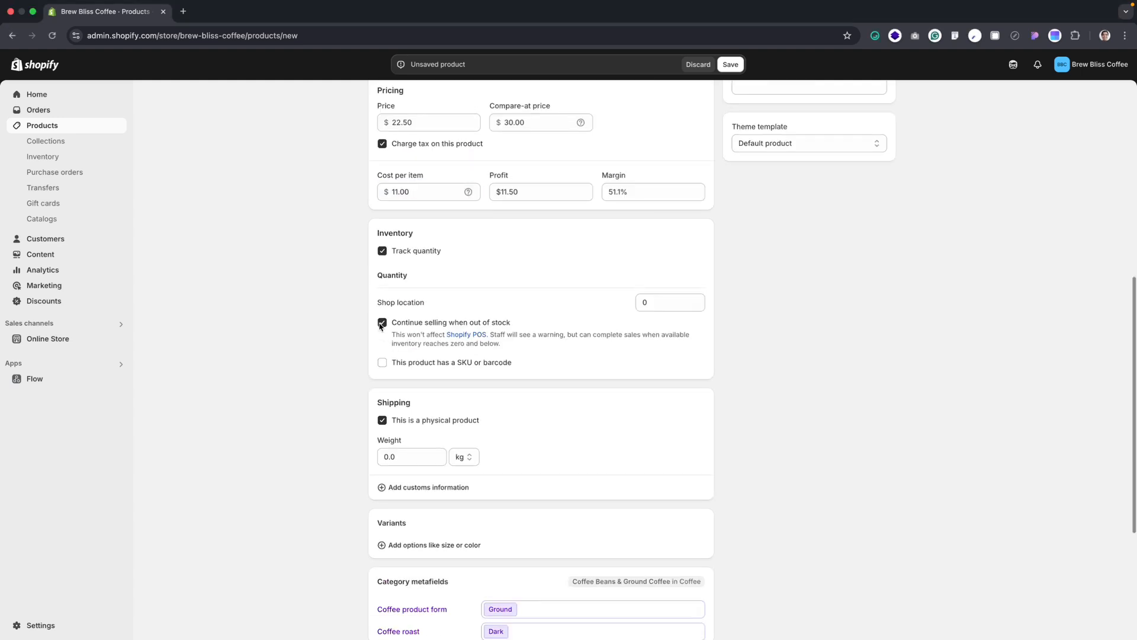
pyautogui.scroll(-2, 517, 523)
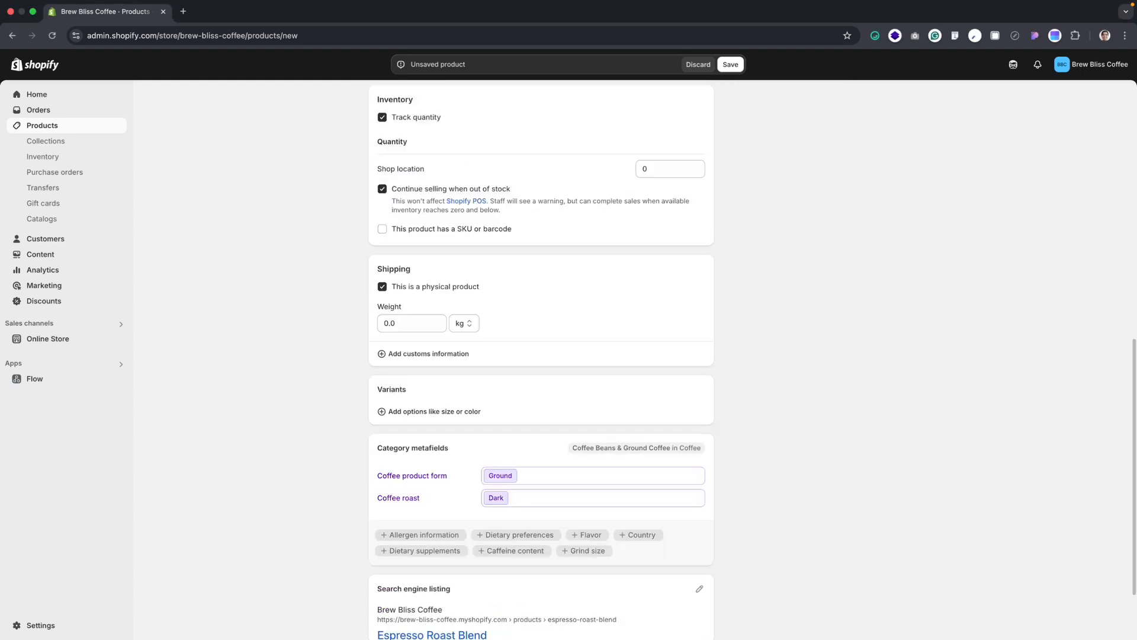
pyautogui.scroll(2, 517, 522)
pyautogui.scroll(2, 517, 523)
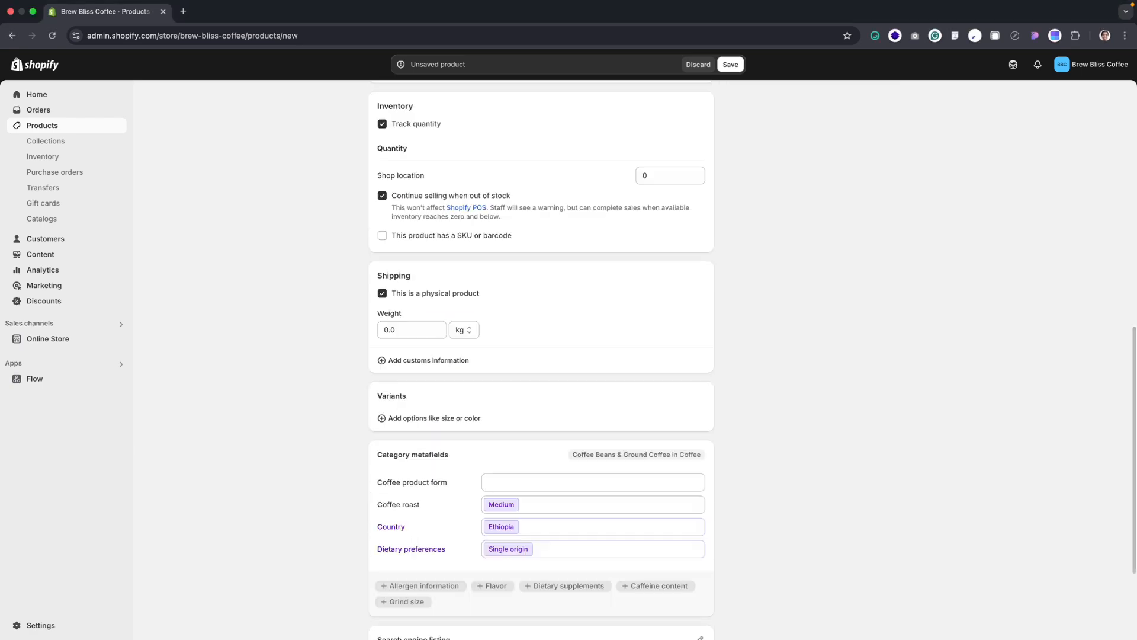
pyautogui.scroll(-3, 279, 363)
pyautogui.press('super+s')
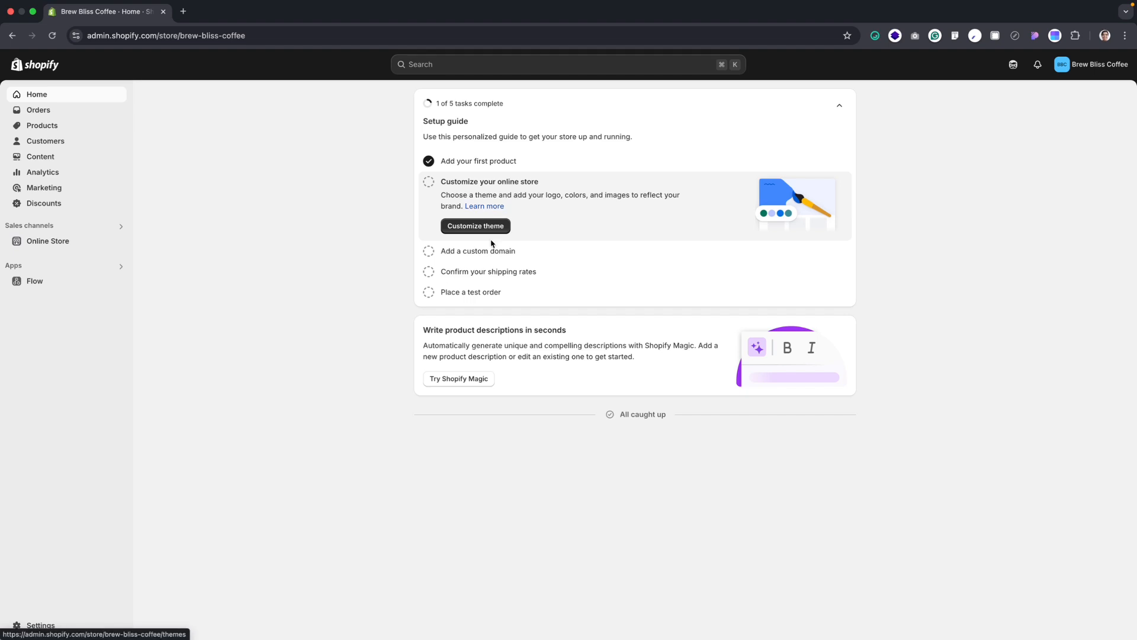
# Open the store's payment settings and bring up the third-party payment providers
pyautogui.click(36, 627)
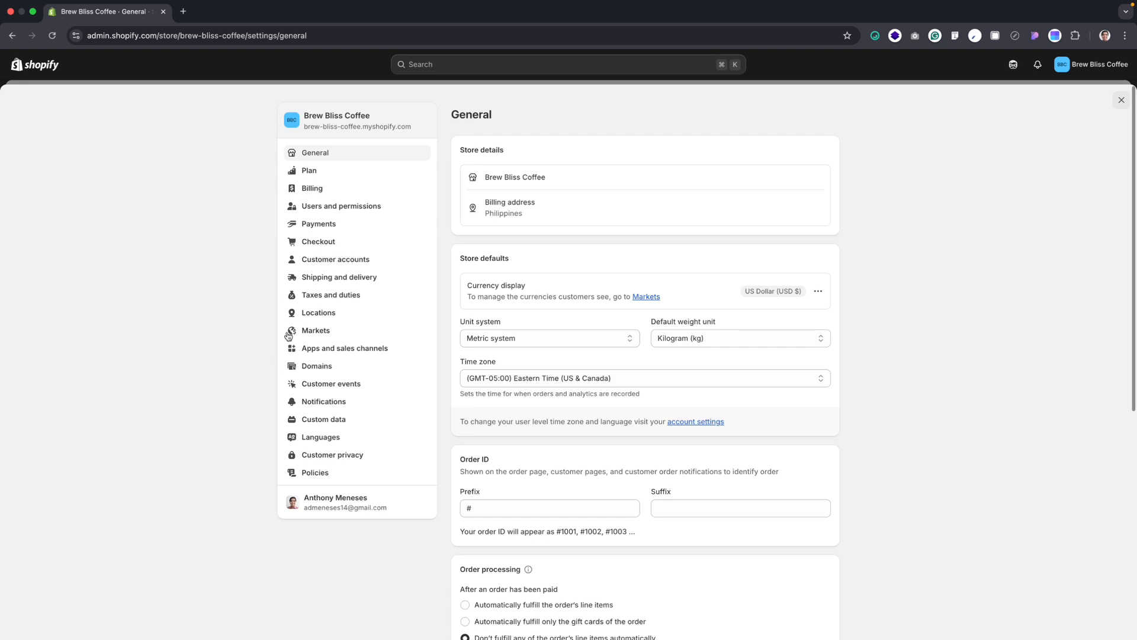
pyautogui.click(332, 226)
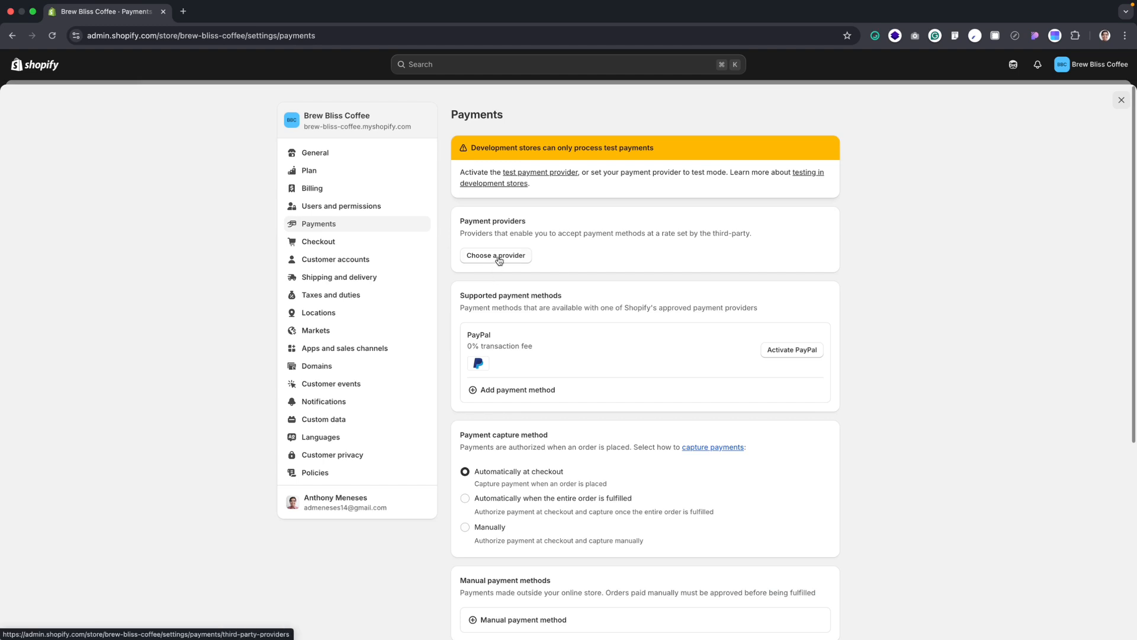
pyautogui.click(498, 256)
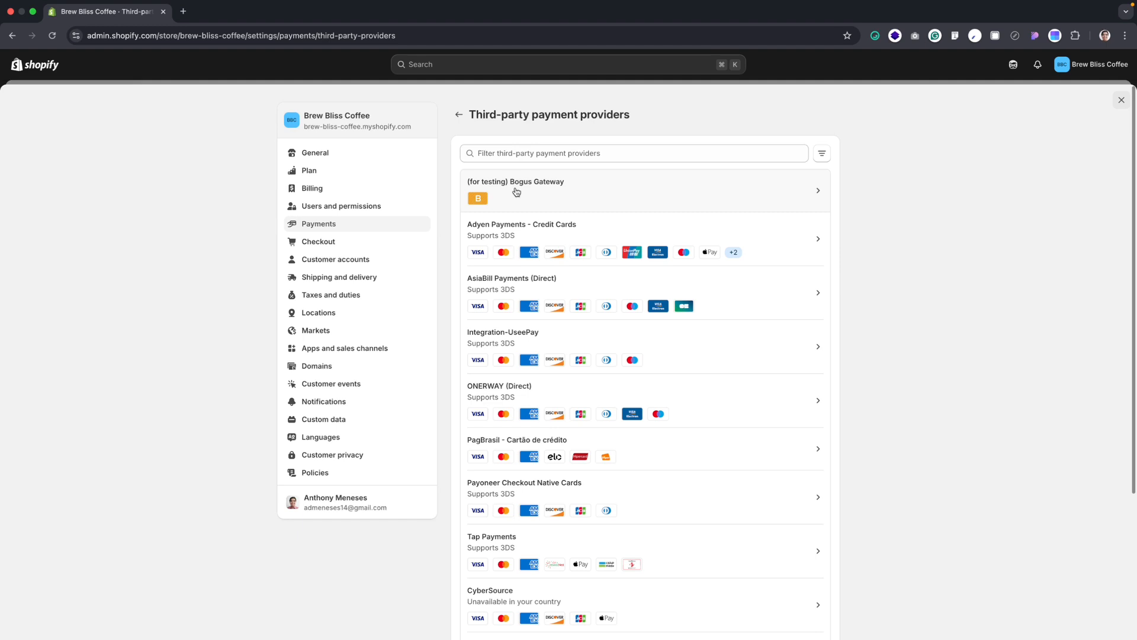
# Look through the third-party providers and activate the (for testing) Bogus Gateway for test payments
pyautogui.scroll(-4, 754, 343)
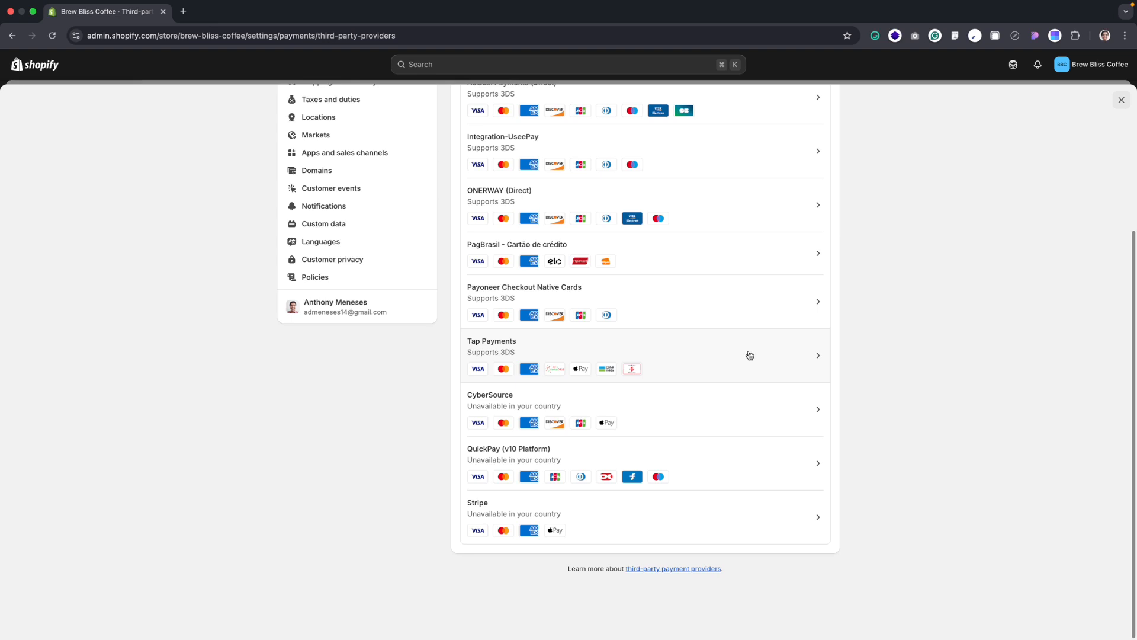
pyautogui.scroll(2, 749, 354)
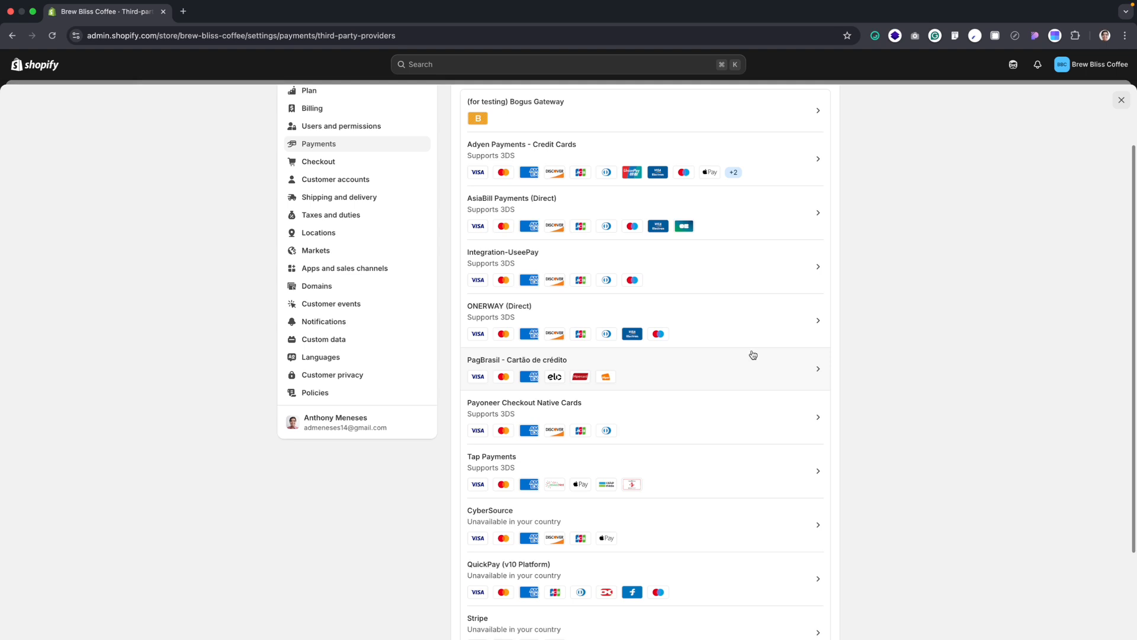
pyautogui.scroll(3, 749, 355)
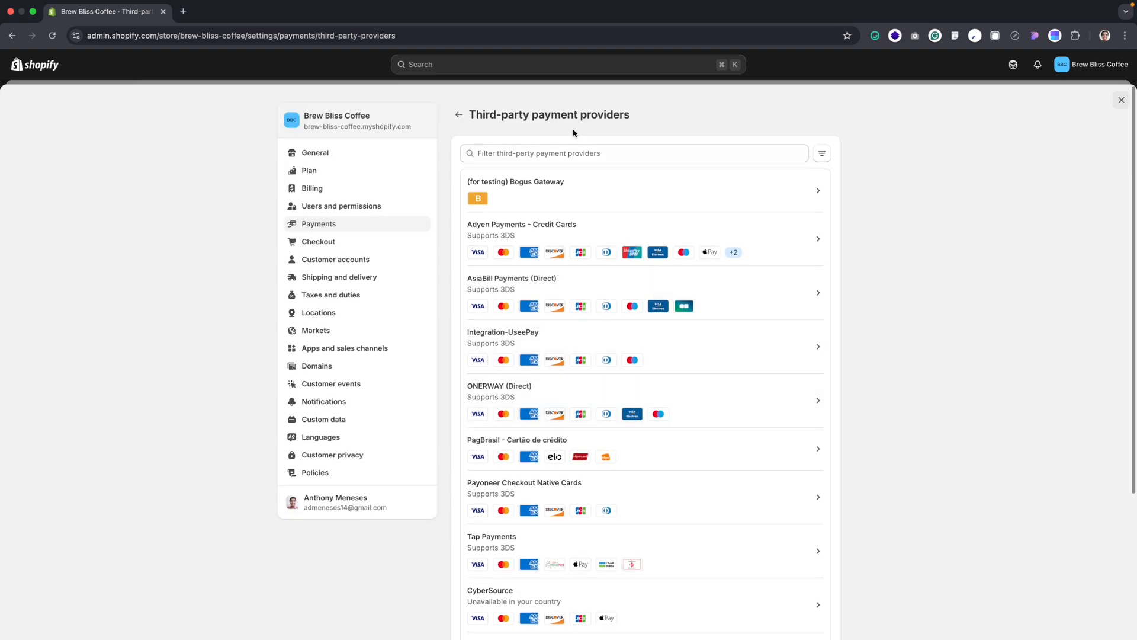
pyautogui.click(542, 192)
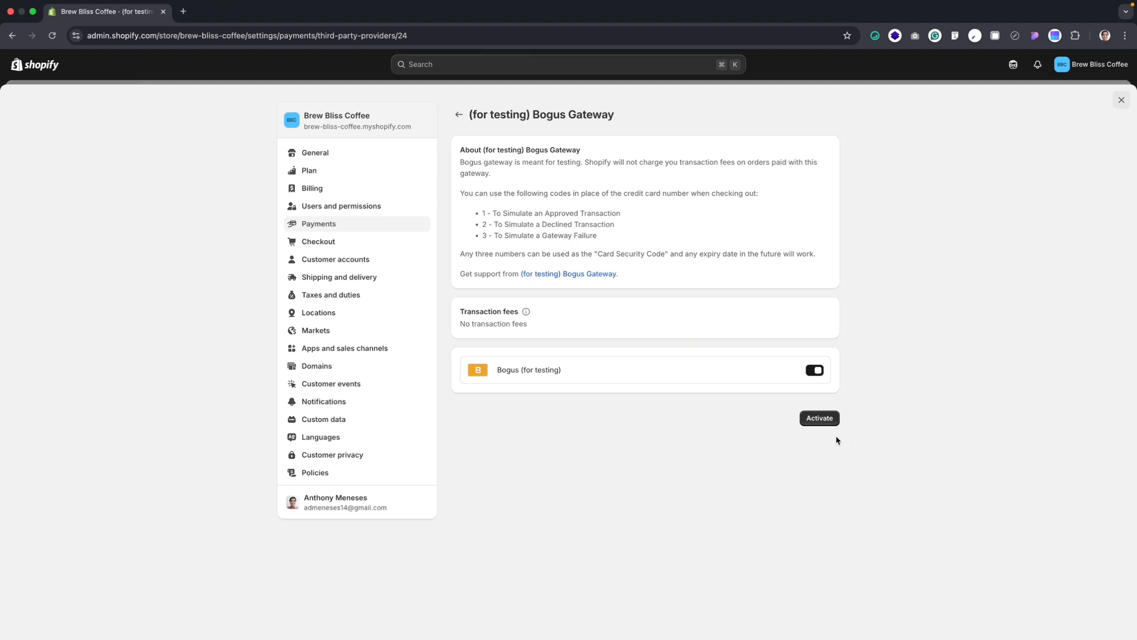
pyautogui.click(817, 418)
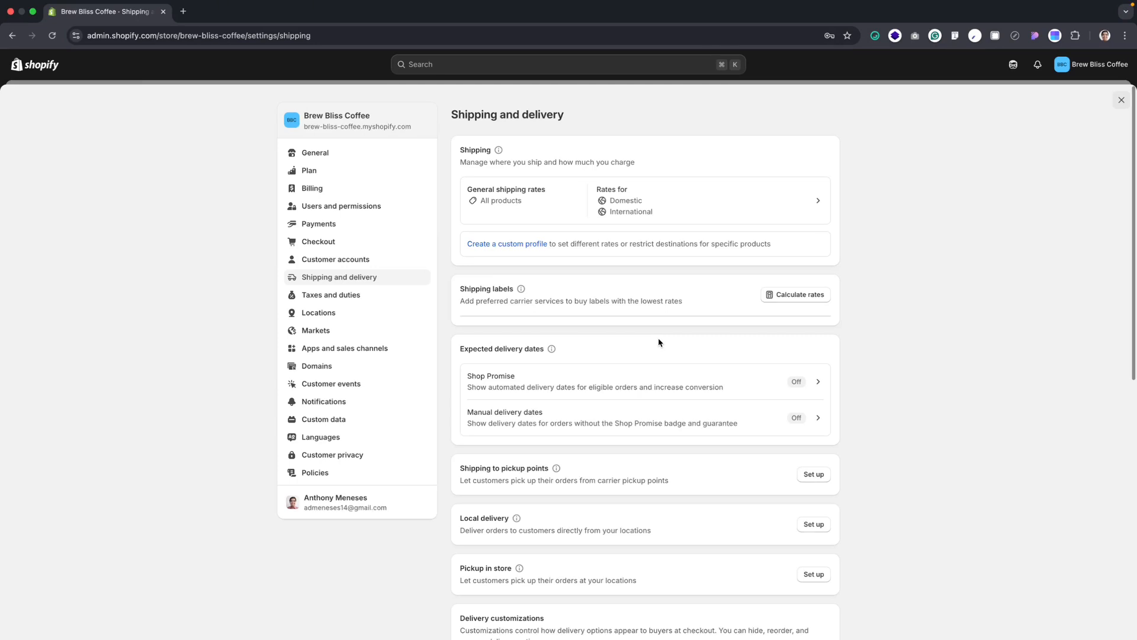
# Look over the shipping and delivery settings and open the general shipping rates profile
pyautogui.scroll(-2, 741, 302)
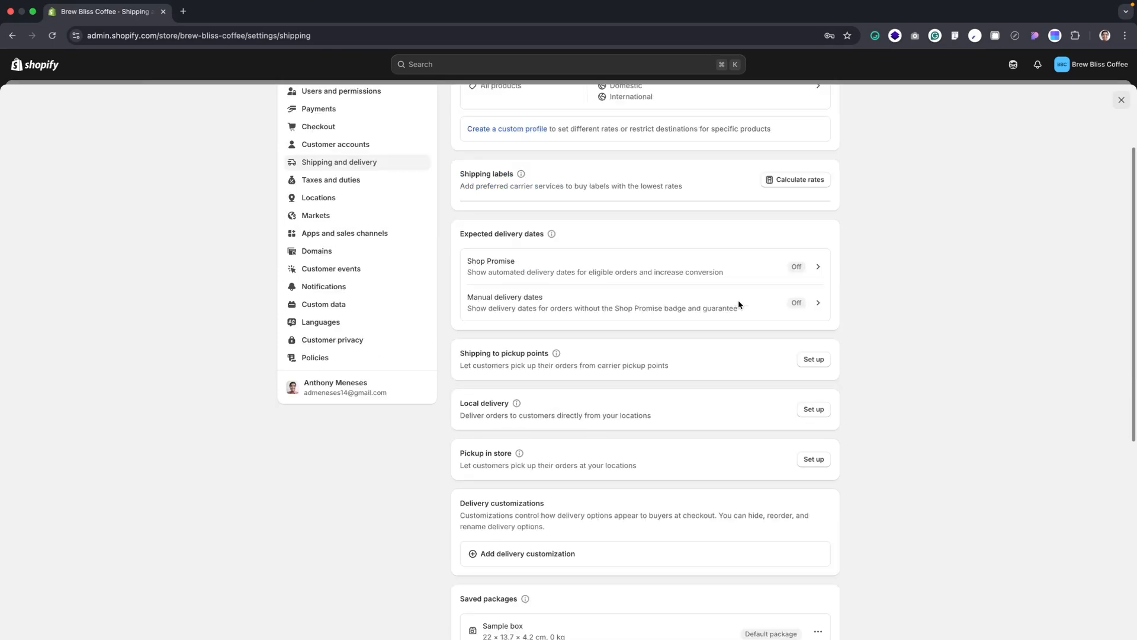
pyautogui.scroll(-3, 739, 305)
pyautogui.scroll(1, 779, 323)
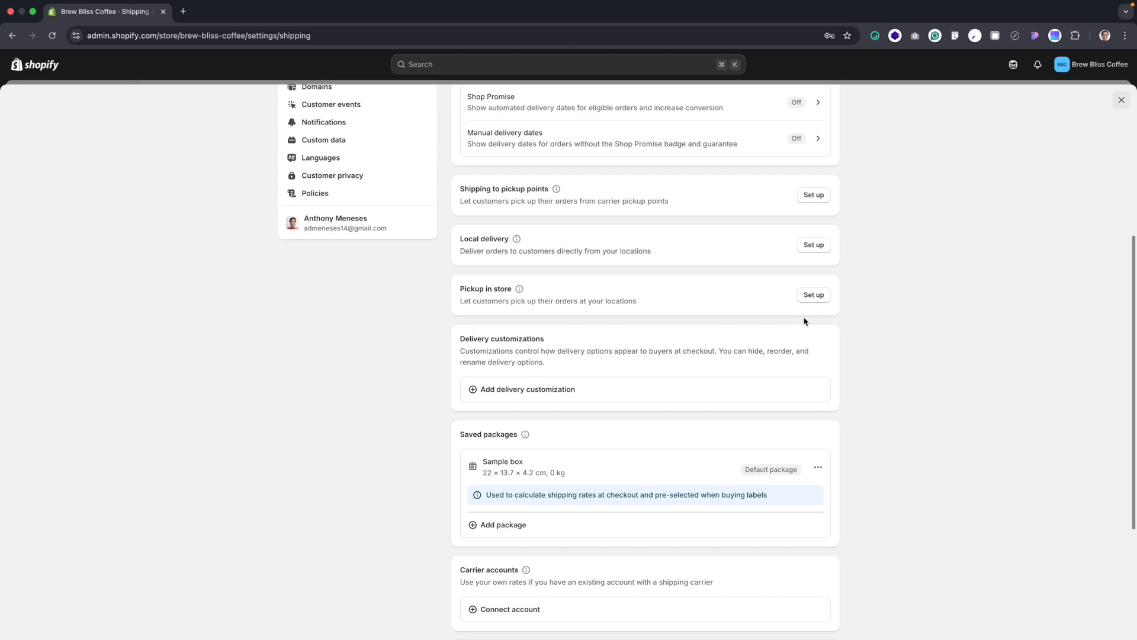
pyautogui.scroll(4, 801, 322)
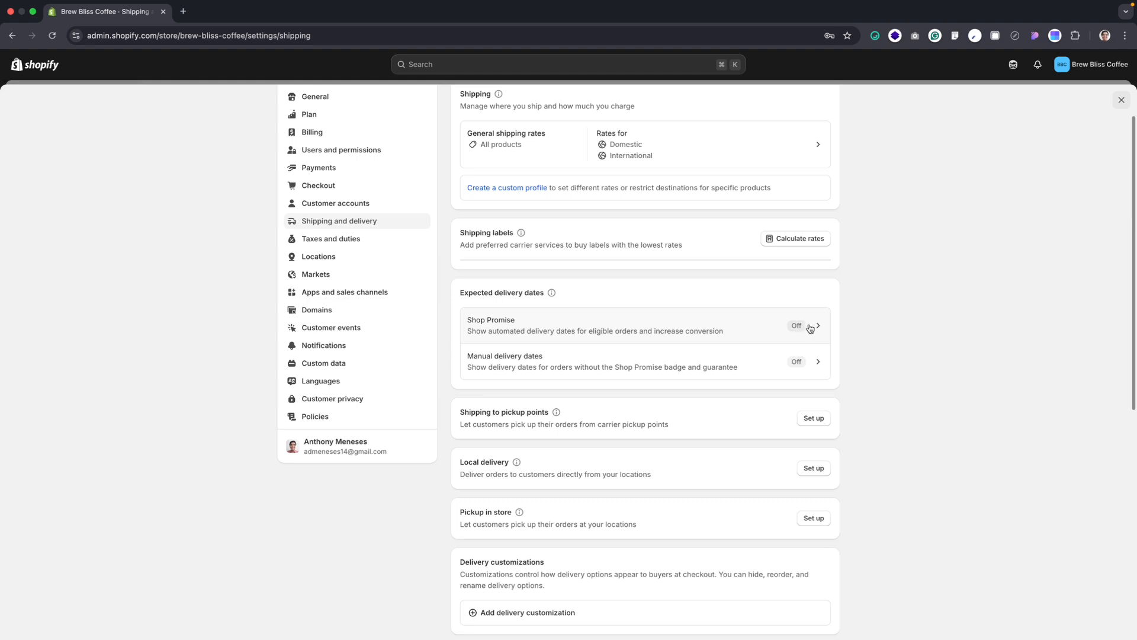
pyautogui.scroll(2, 531, 301)
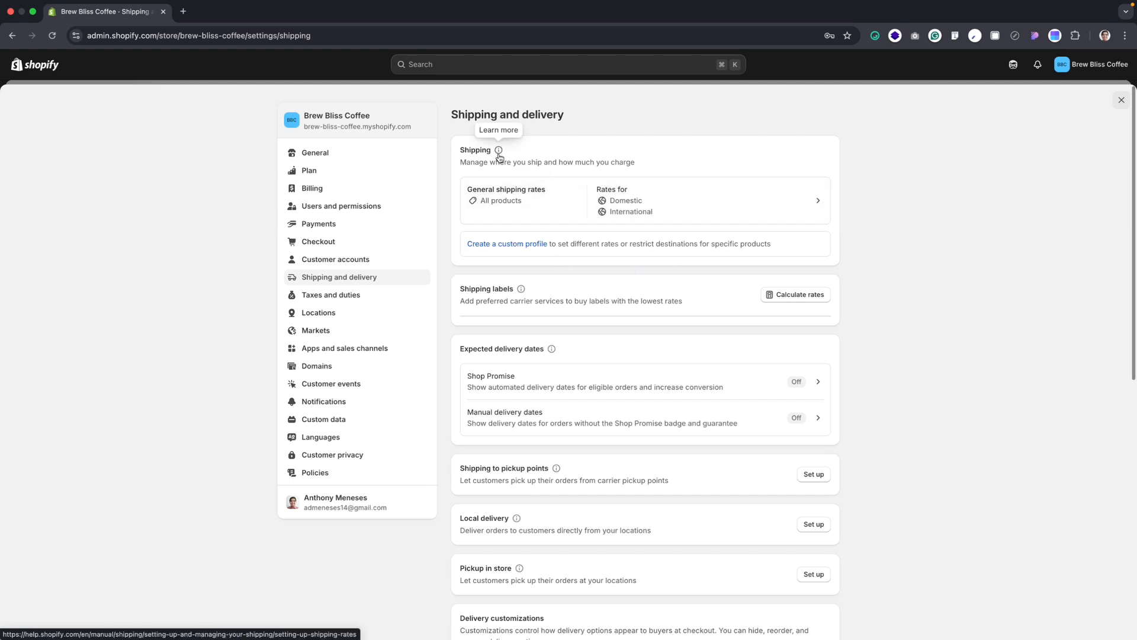
pyautogui.click(511, 198)
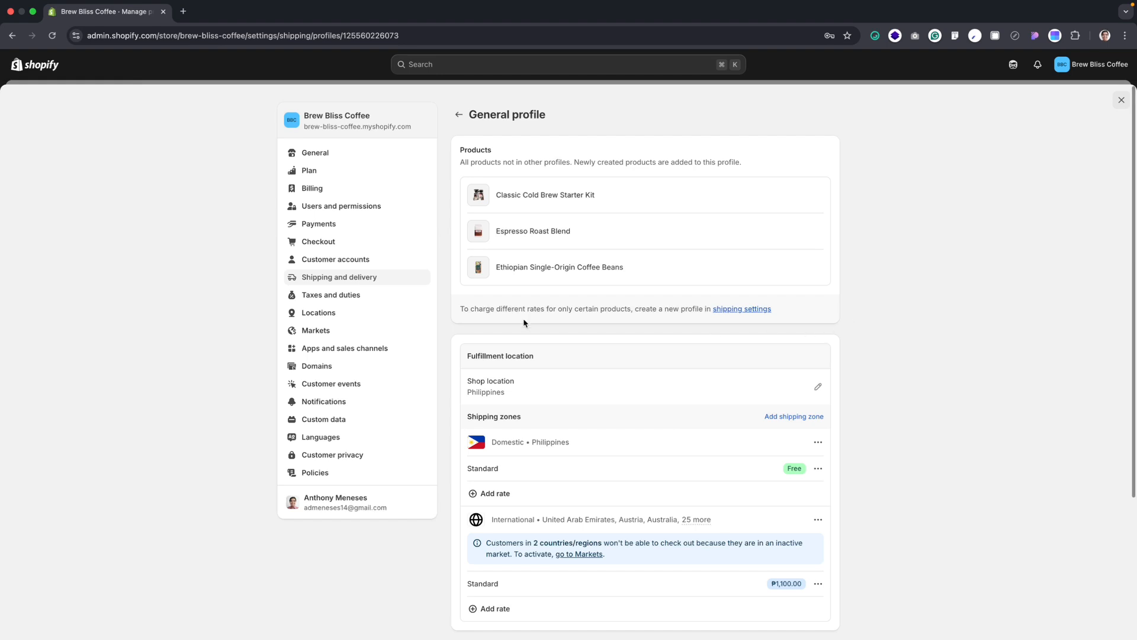
# Start a custom flat rate for the Domestic Philippines shipping zone and name it Standard
pyautogui.scroll(-3, 523, 319)
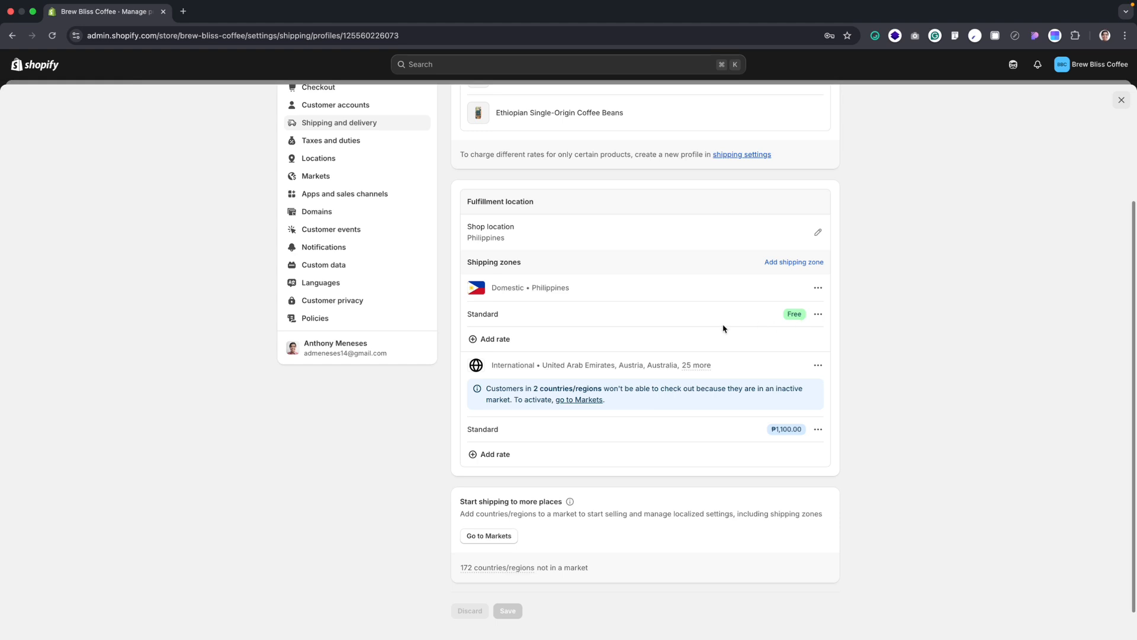
pyautogui.click(508, 343)
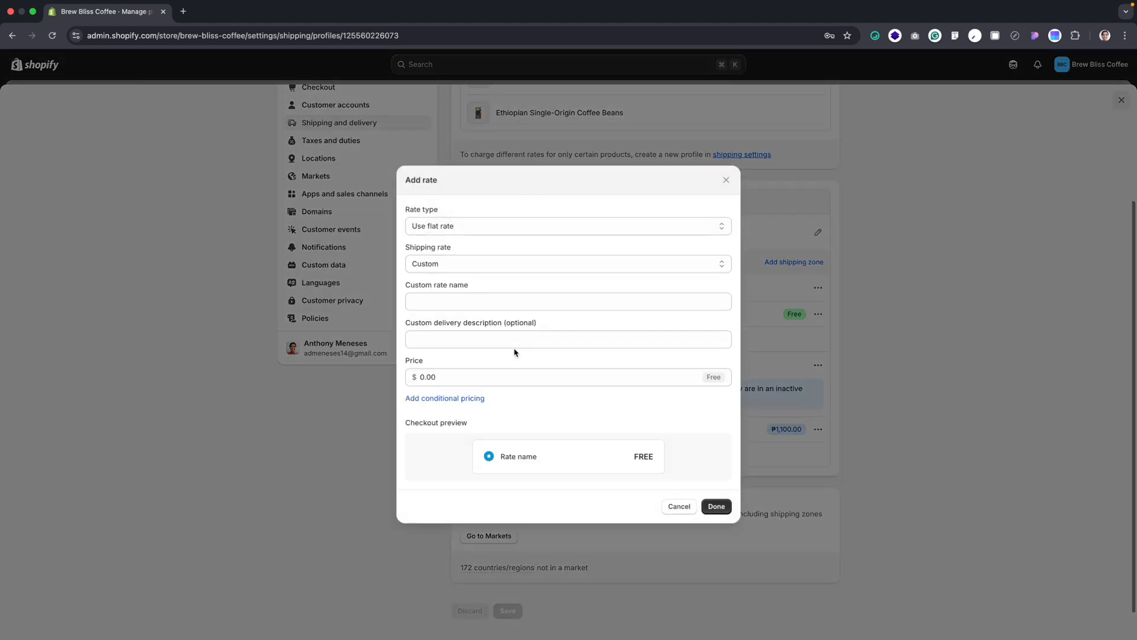
pyautogui.click(465, 269)
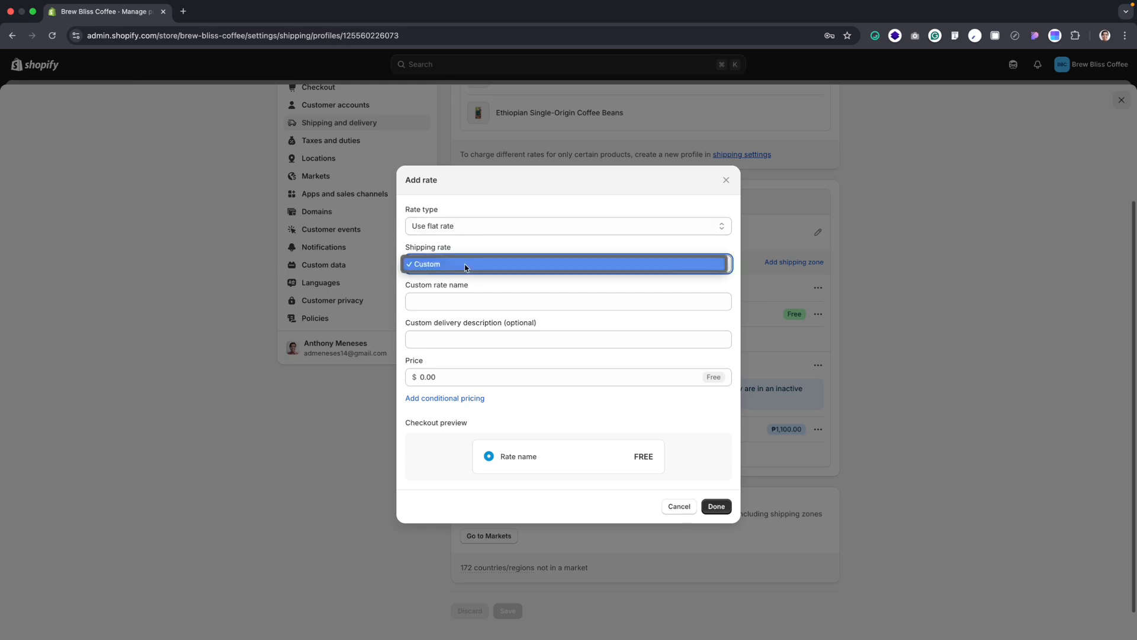
pyautogui.click(465, 267)
pyautogui.click(465, 300)
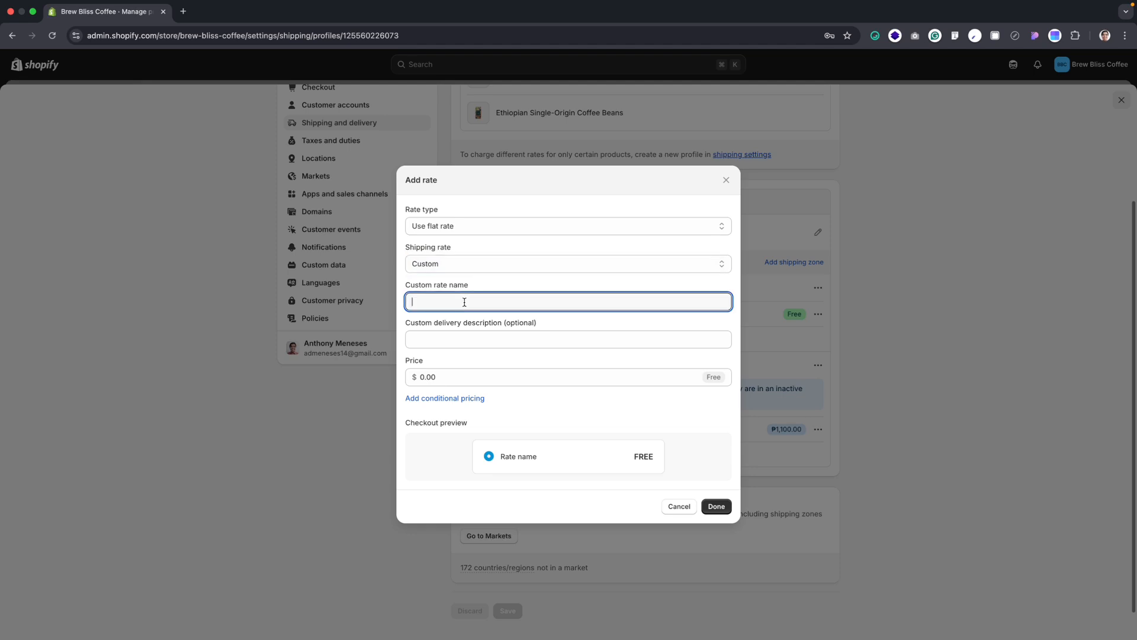
pyautogui.write('Standard')
# Set the new Standard rate's price to $9.99 and add it to the domestic zone
pyautogui.click(516, 370)
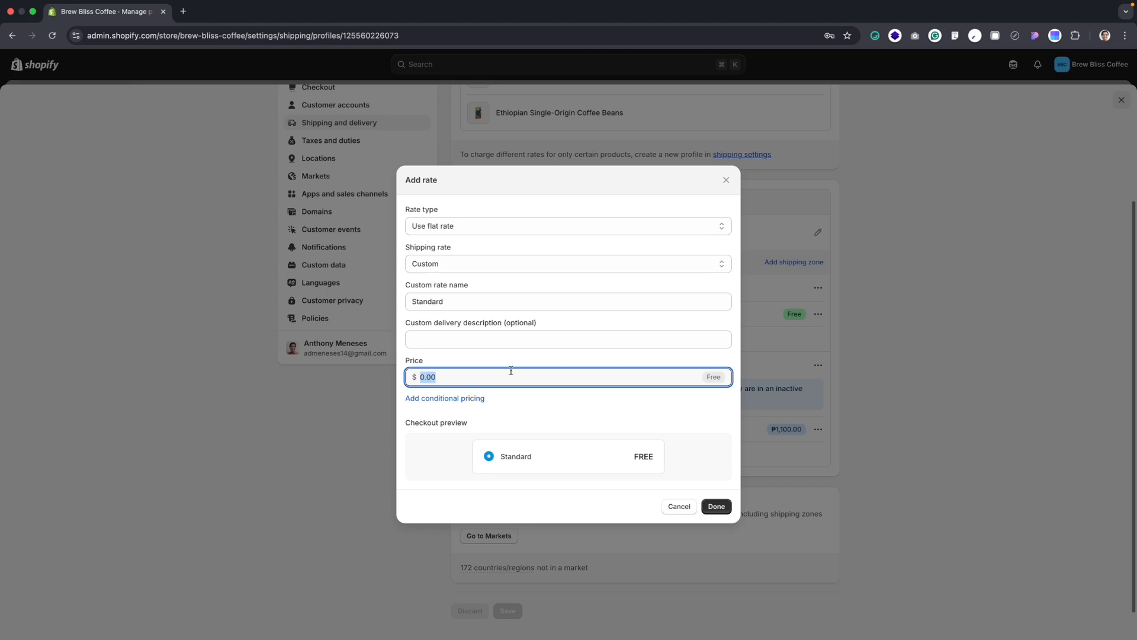
pyautogui.write('10')
pyautogui.press('BackSpace')
pyautogui.press('BackSpace')
pyautogui.write('9.999')
pyautogui.press('BackSpace')
pyautogui.click(716, 506)
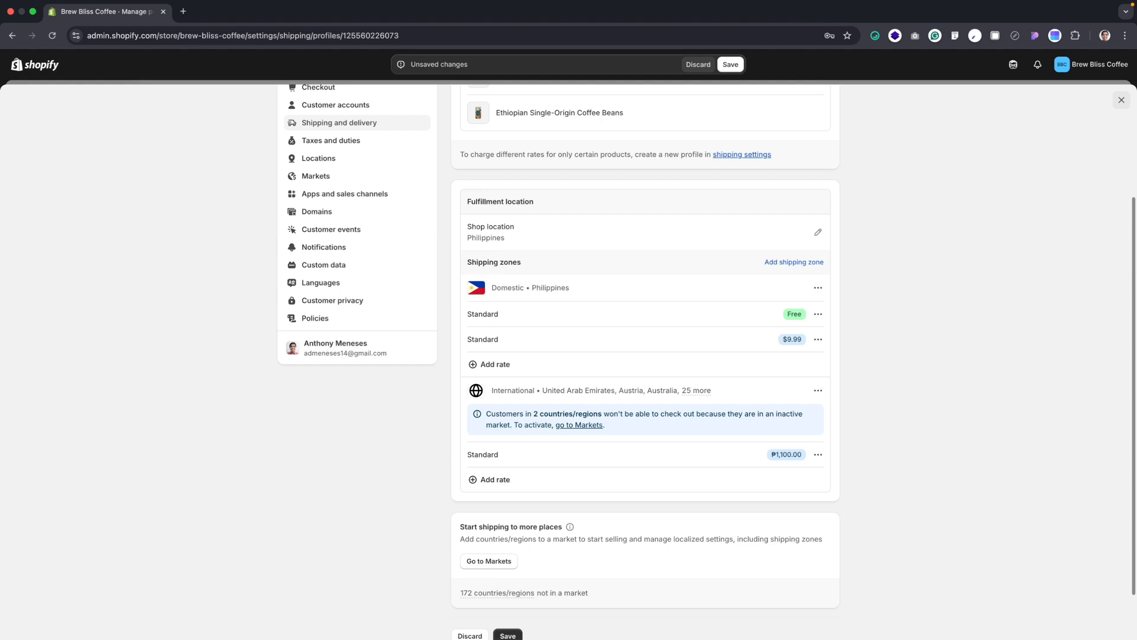
# Delete the free Standard rate from the Domestic Philippines shipping zone
pyautogui.scroll(-2, 732, 385)
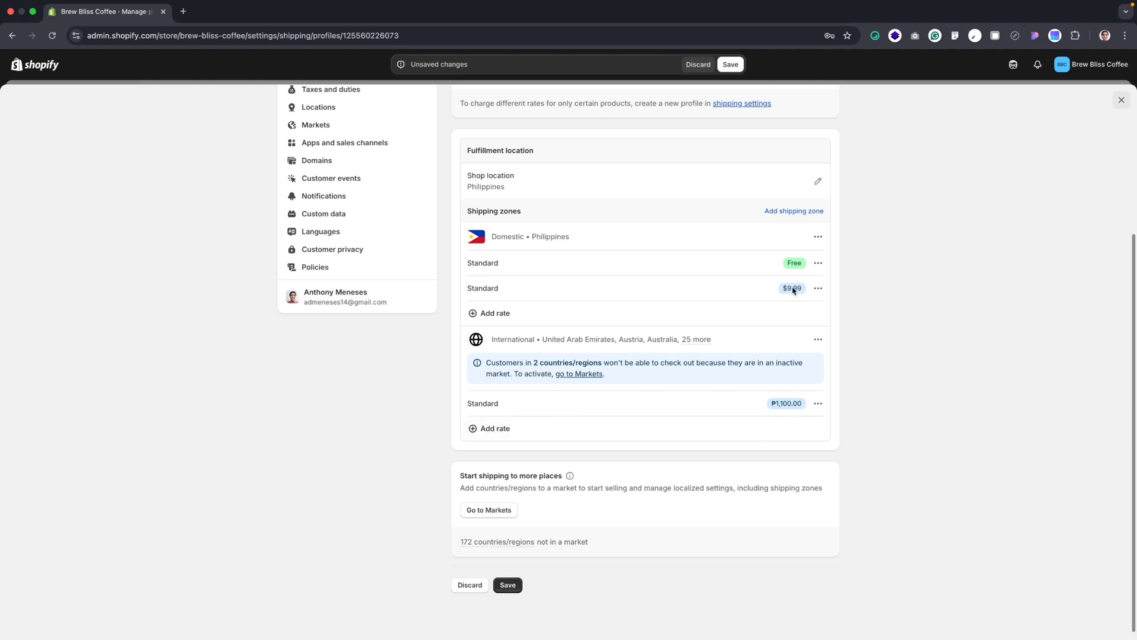
pyautogui.click(818, 262)
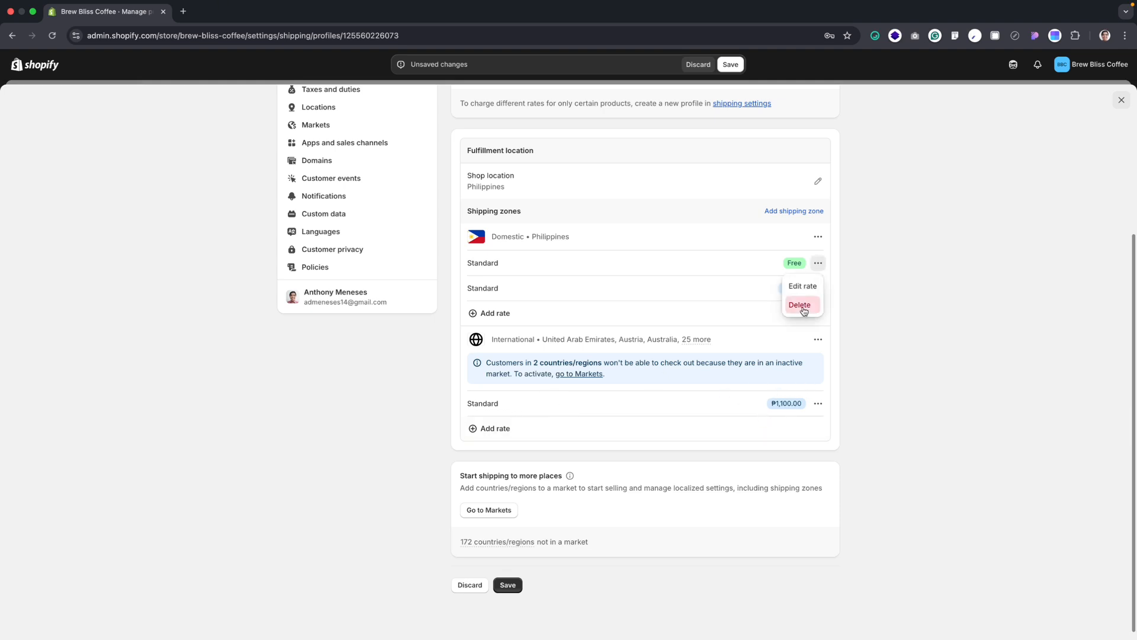
pyautogui.click(803, 310)
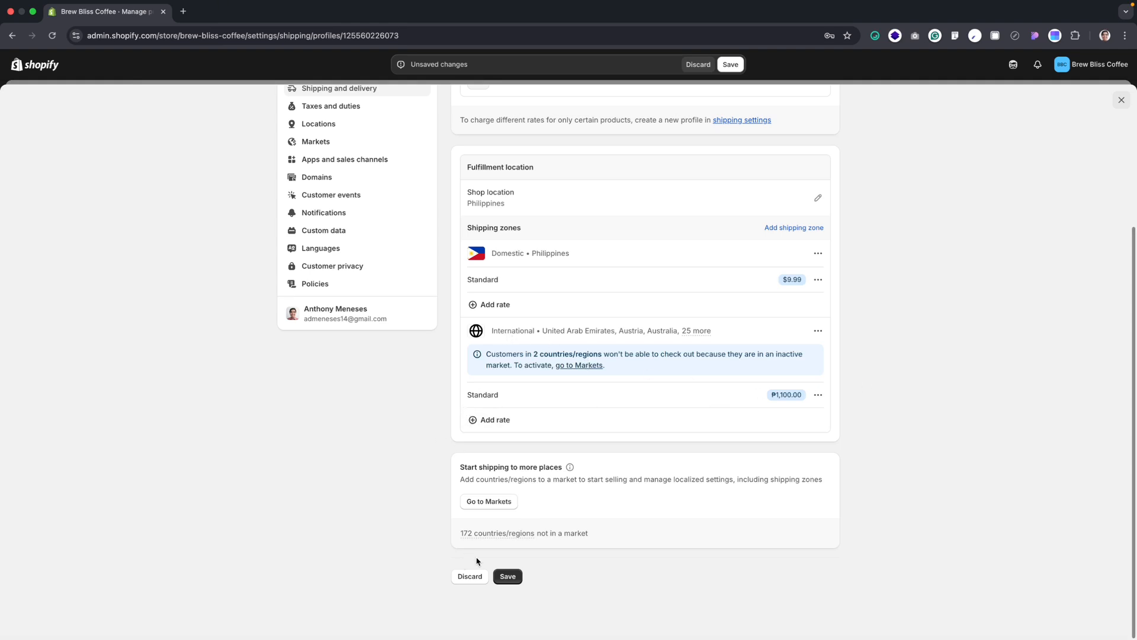
# Save the general profile's shipping rates, return to the shipping and delivery settings and look over the remaining options
pyautogui.click(507, 576)
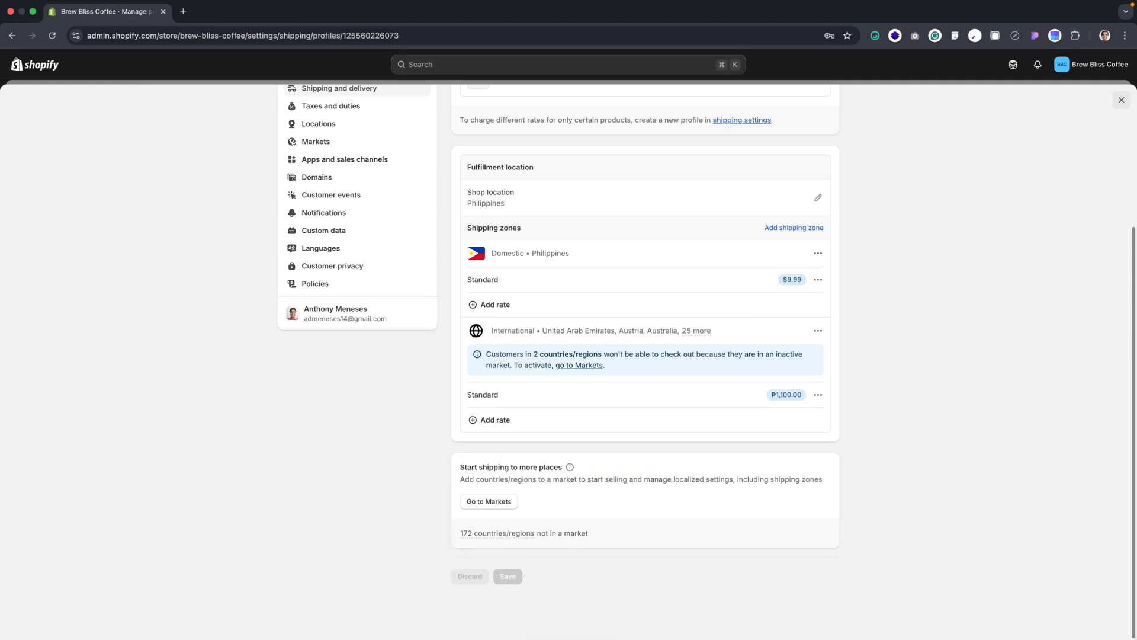
pyautogui.scroll(3, 395, 363)
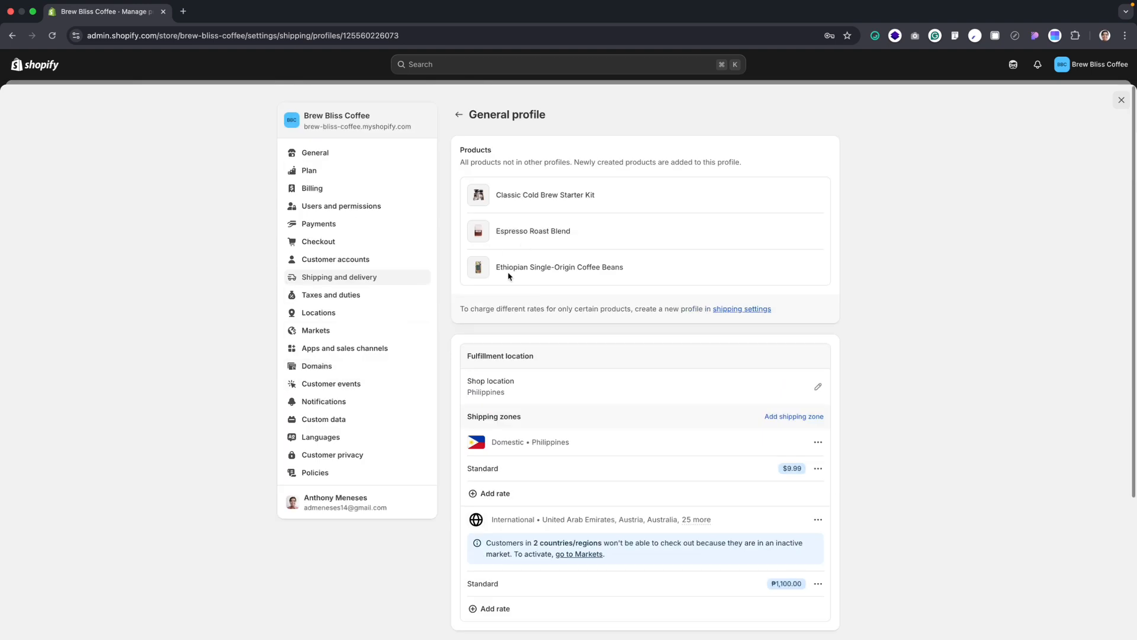
pyautogui.click(459, 116)
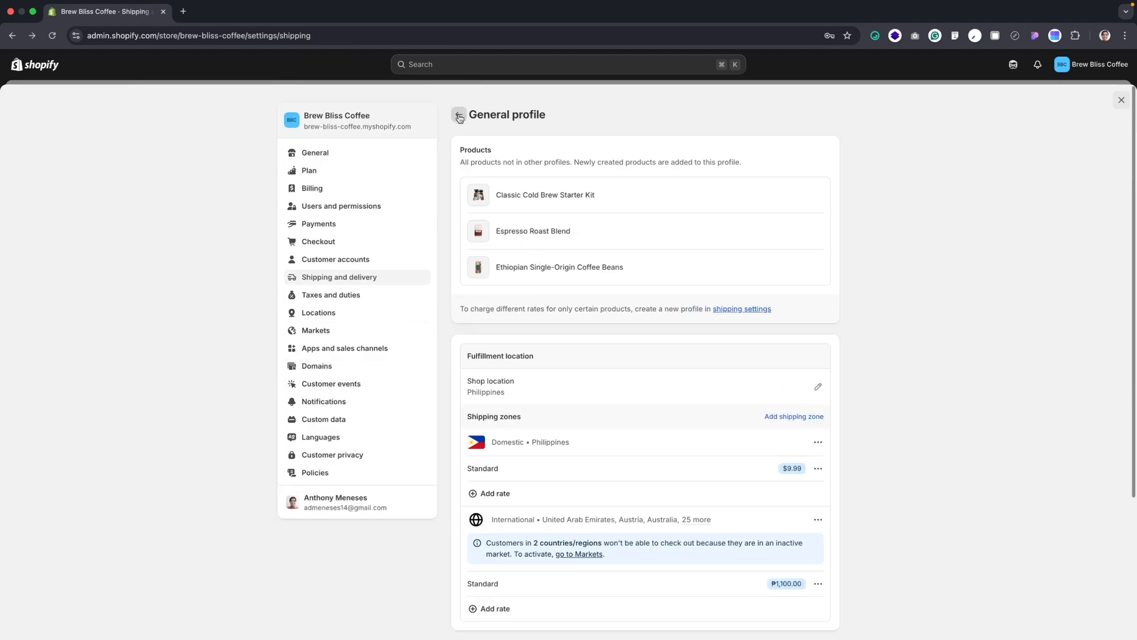
pyautogui.scroll(-3, 681, 311)
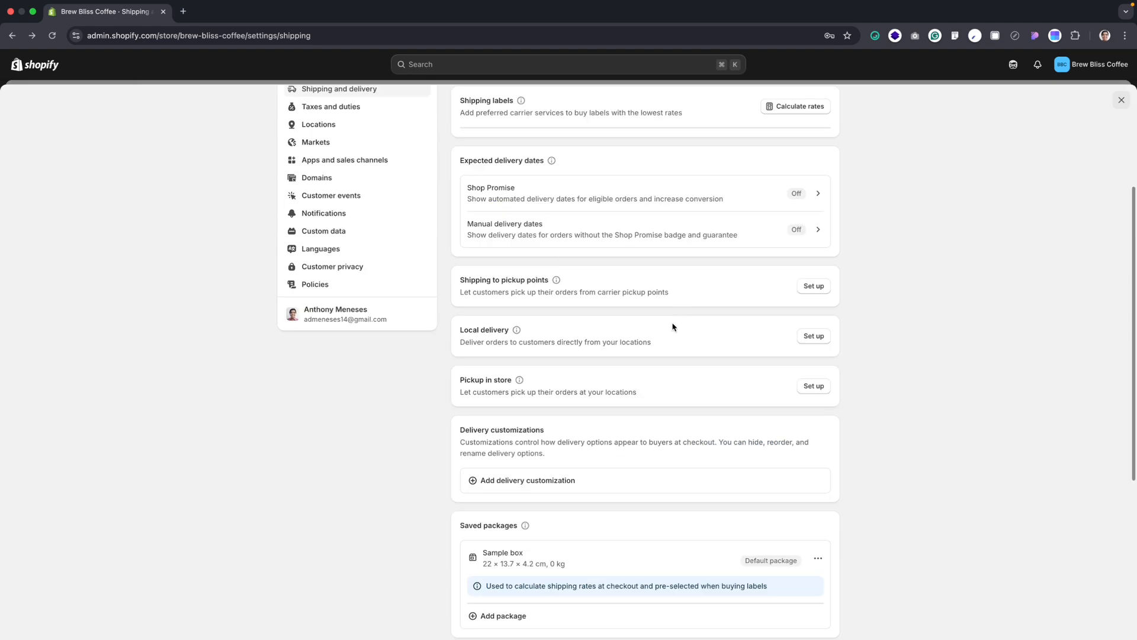
pyautogui.scroll(-5, 552, 278)
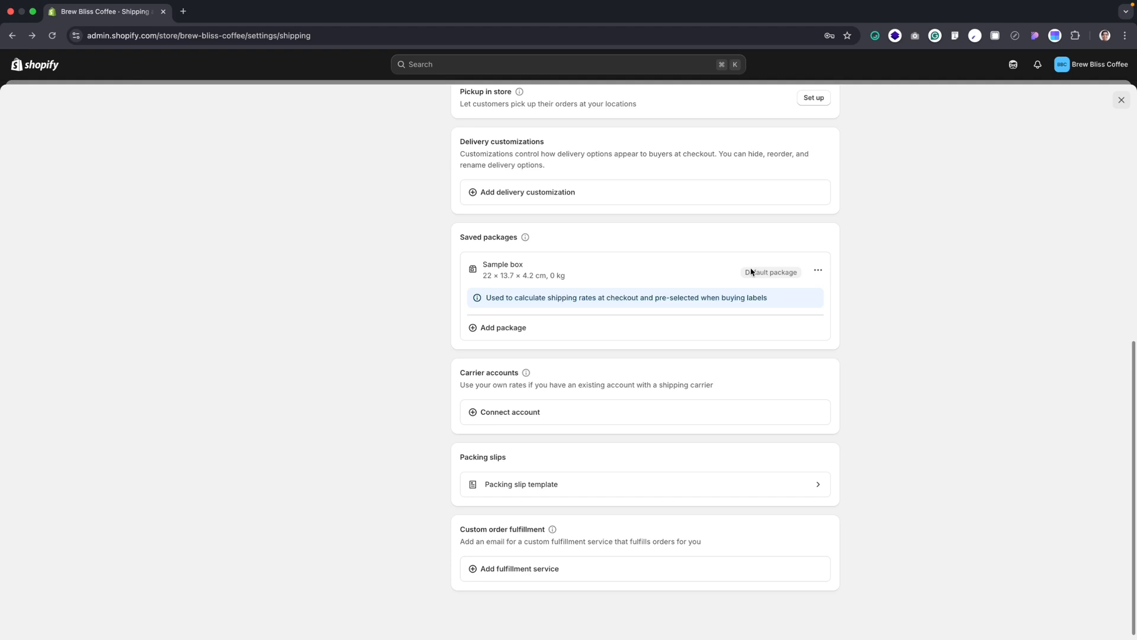
pyautogui.scroll(-1, 751, 272)
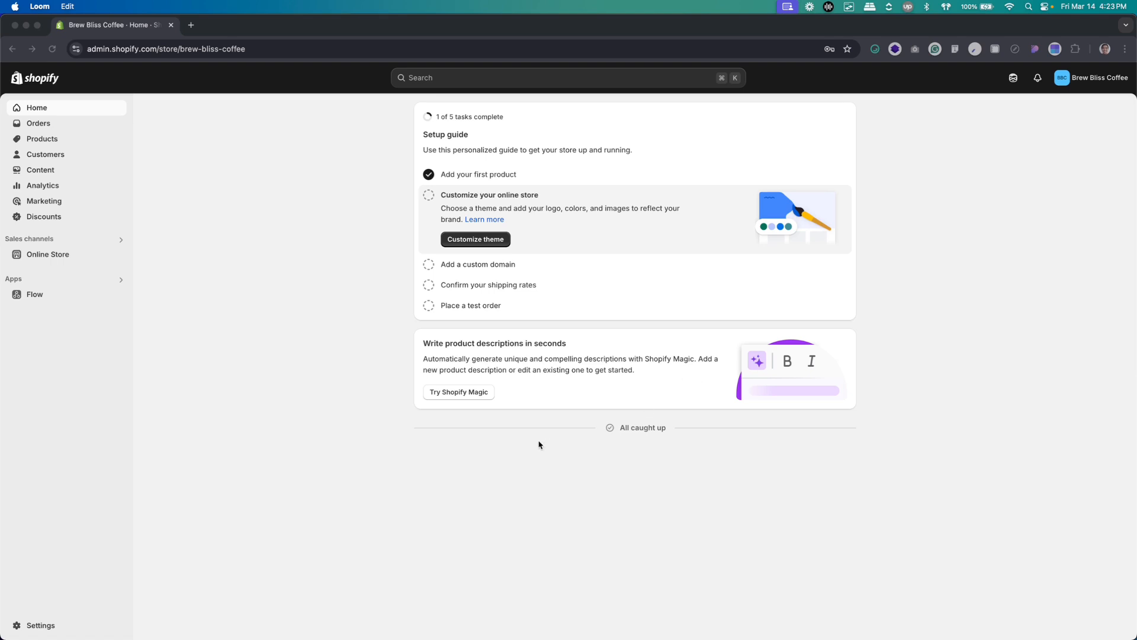
# Open the store's themes from the setup guide's task for customizing the online store
pyautogui.click(499, 243)
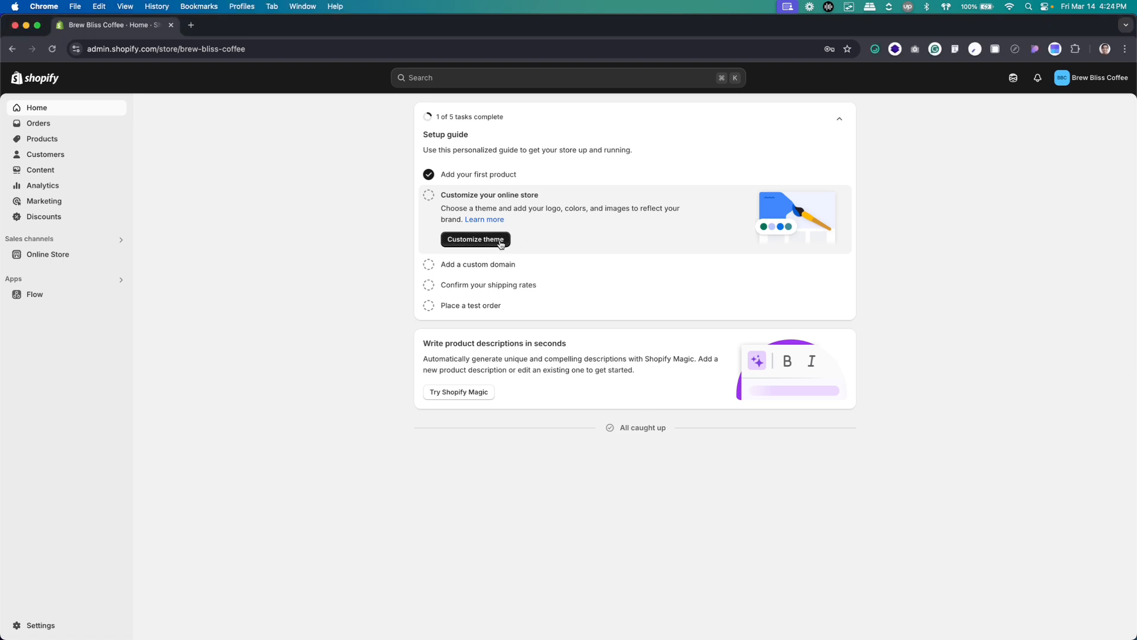
pyautogui.click(499, 243)
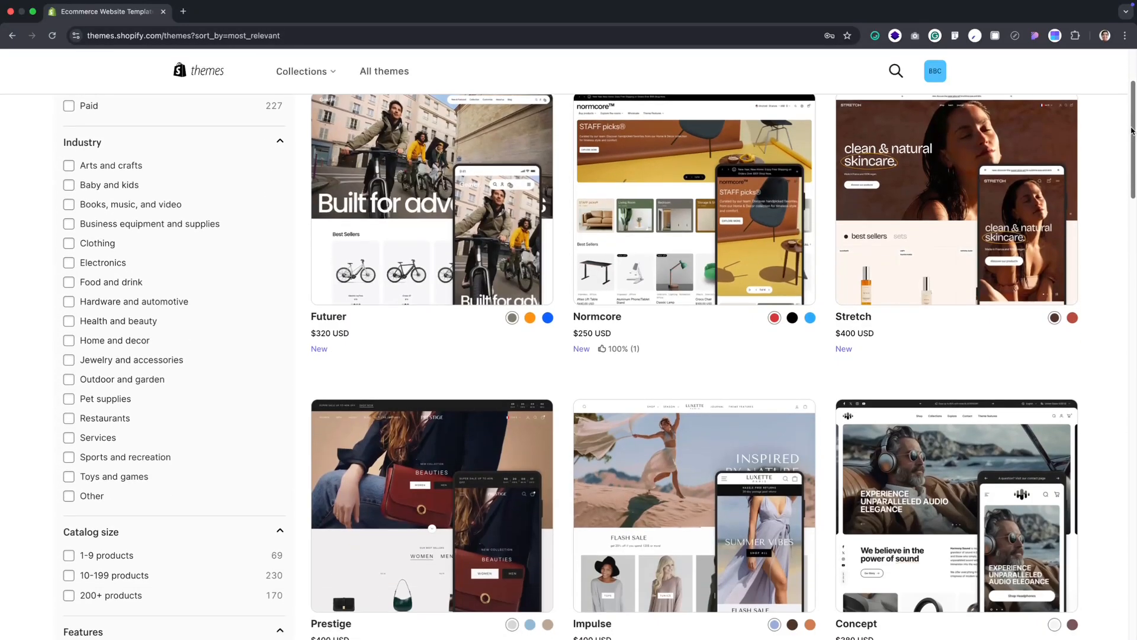
# Browse all themes in the Shopify Theme Store, sorting them by Most recent and by Popularity
pyautogui.scroll(3, 1007, 237)
pyautogui.click(1019, 211)
pyautogui.click(1004, 223)
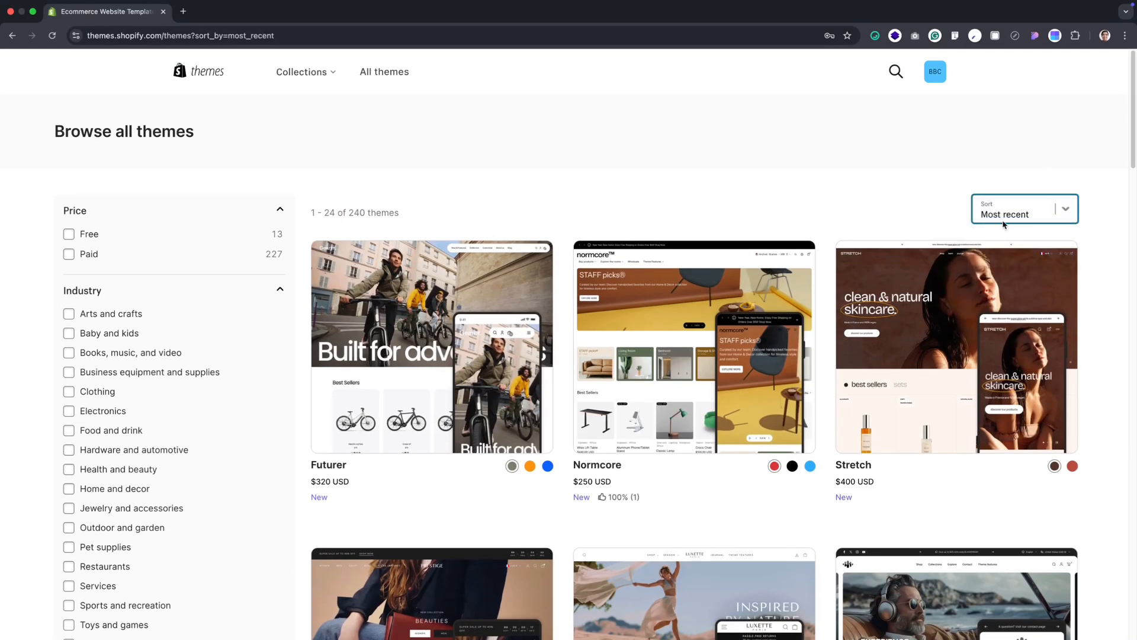
pyautogui.click(1004, 223)
pyautogui.click(1006, 224)
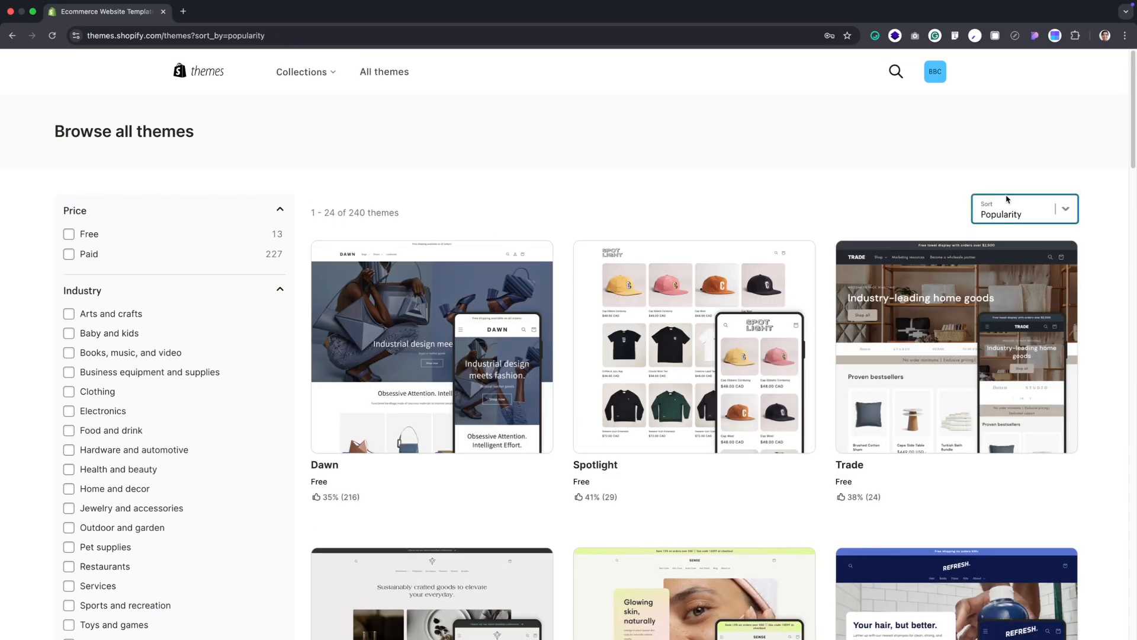
pyautogui.click(1007, 208)
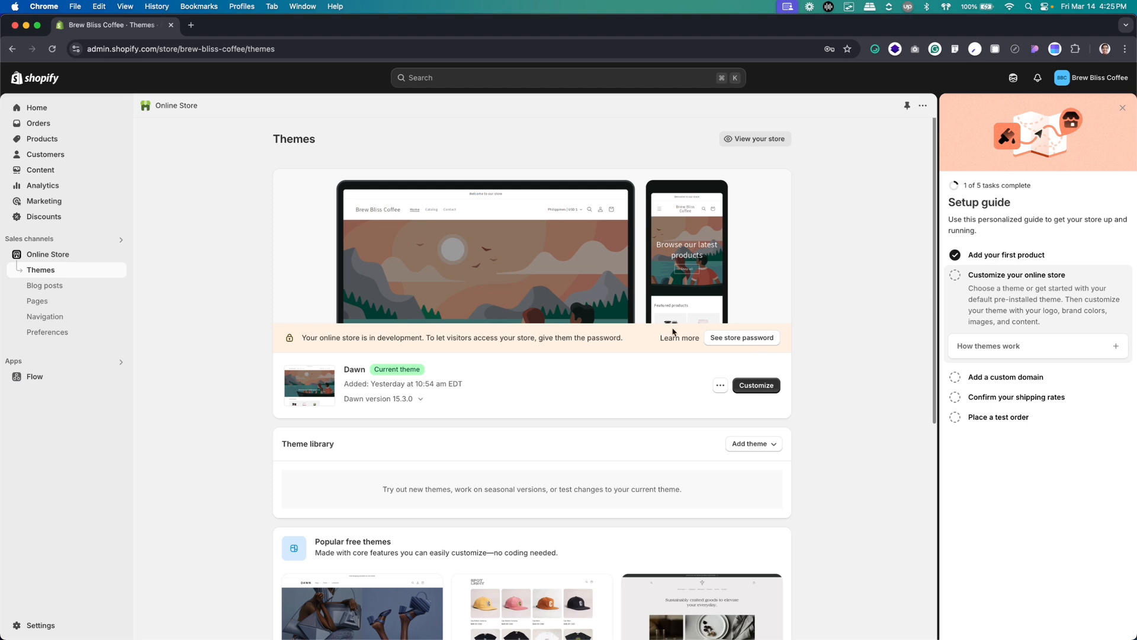
# Look through the popular free themes offered below the current Dawn theme
pyautogui.scroll(-3, 693, 339)
pyautogui.scroll(-1, 694, 336)
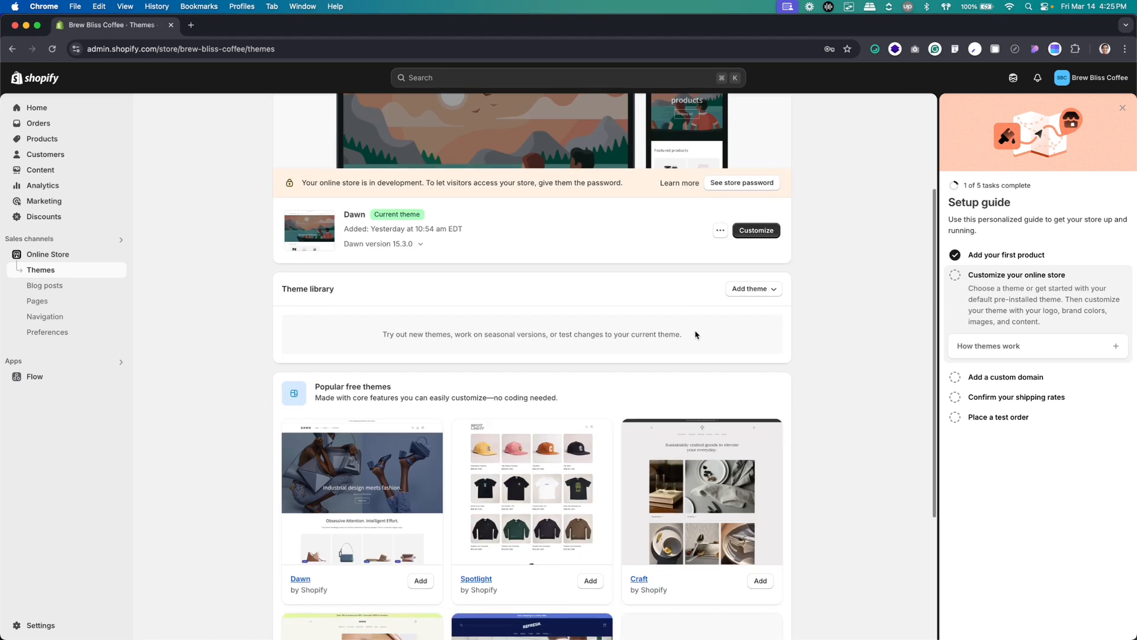
pyautogui.scroll(-3, 693, 345)
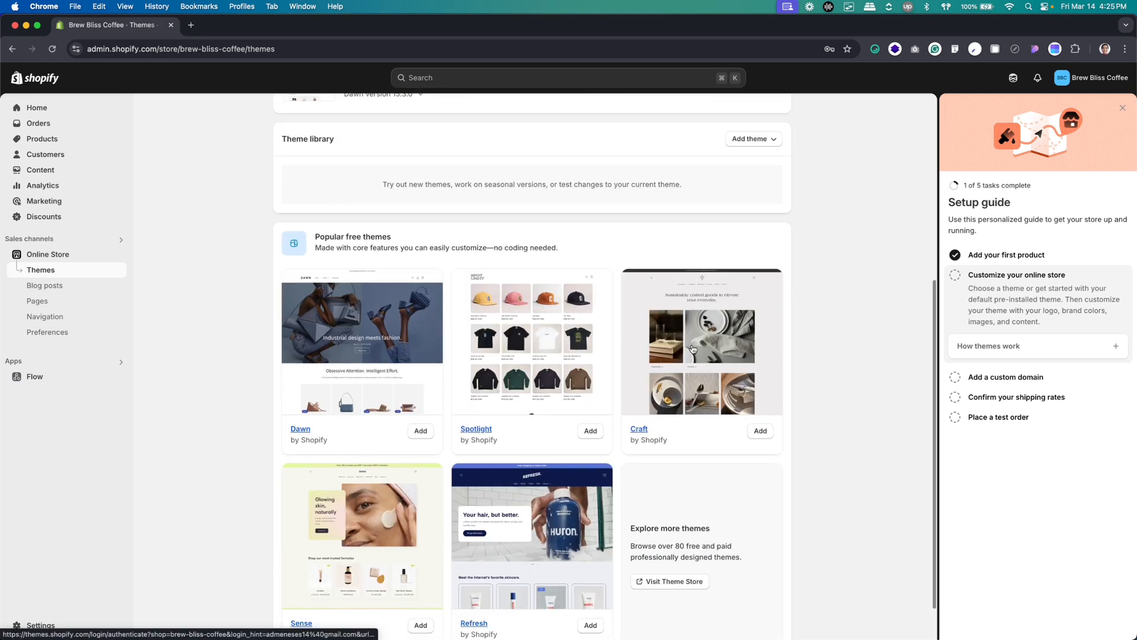
pyautogui.scroll(-1, 636, 344)
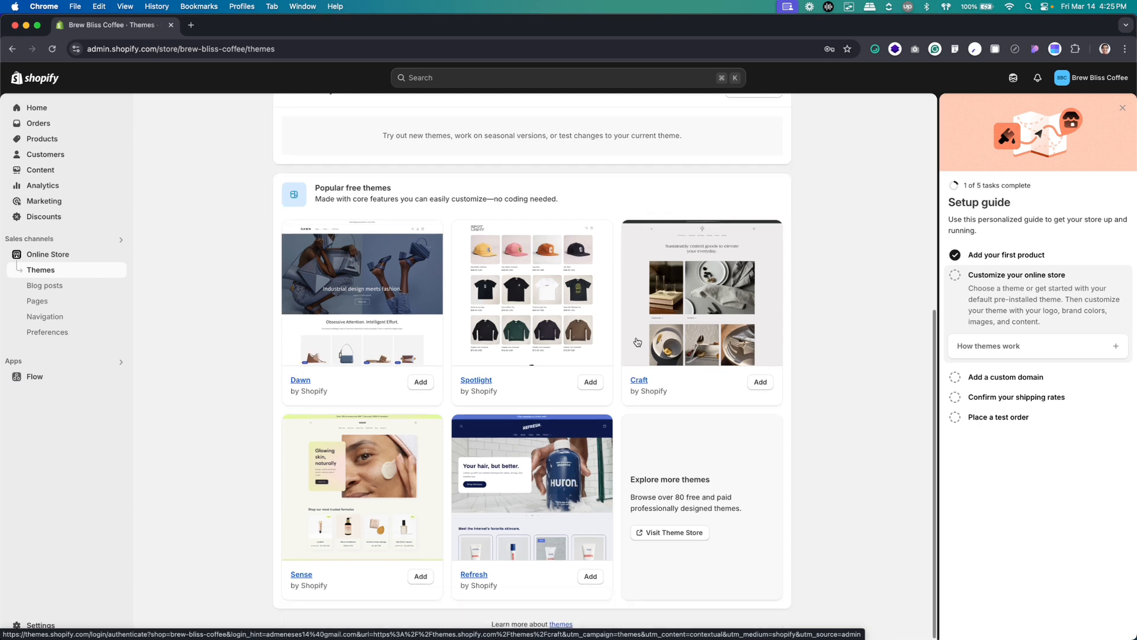
pyautogui.scroll(2, 638, 346)
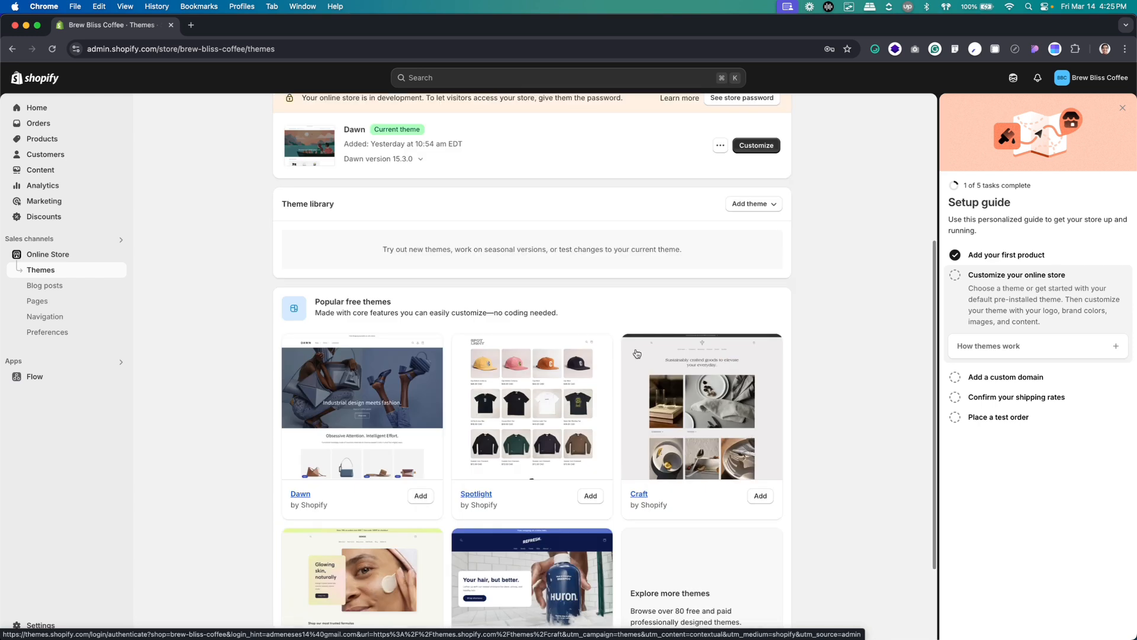
pyautogui.scroll(-2, 638, 355)
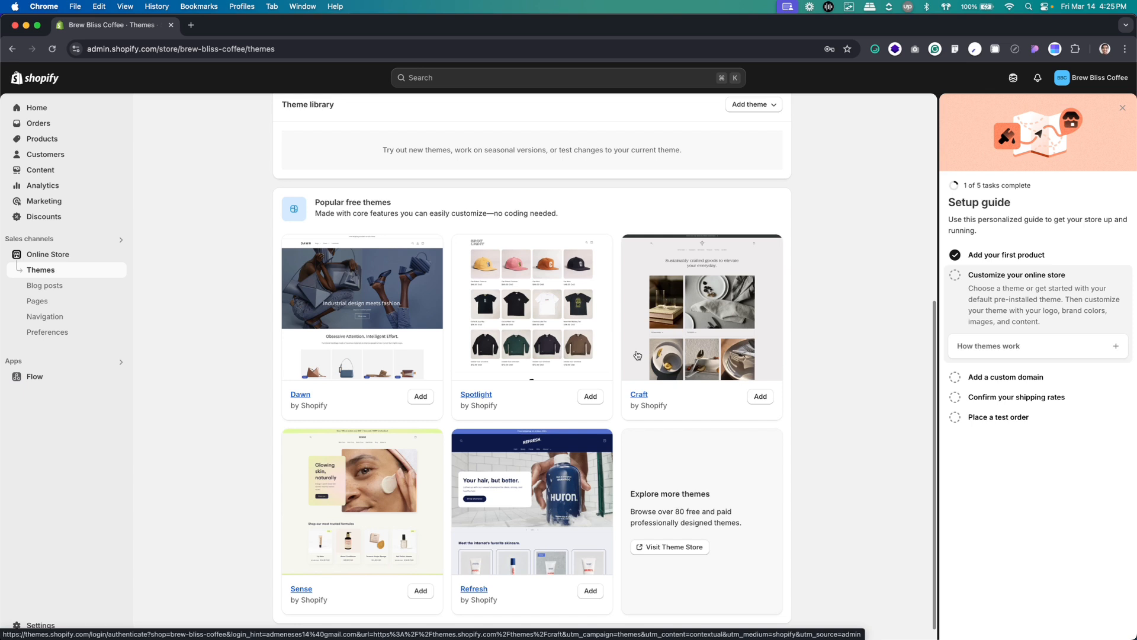
pyautogui.scroll(-1, 638, 355)
pyautogui.scroll(7, 635, 358)
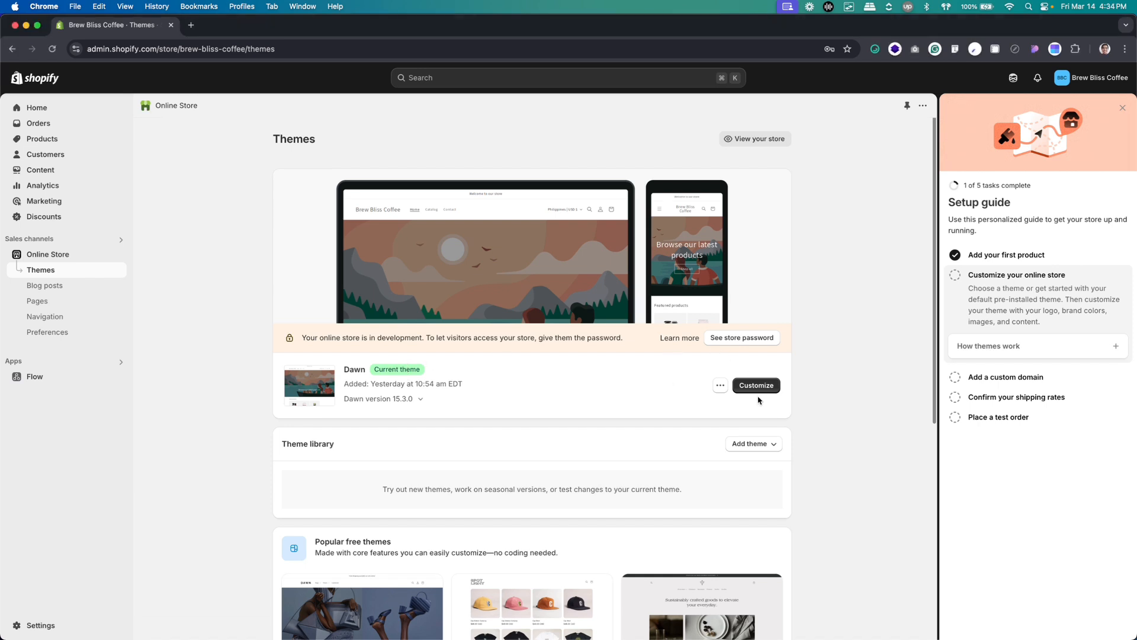
# Open the Dawn theme for customizing and expand the Logo options in its theme settings
pyautogui.click(757, 387)
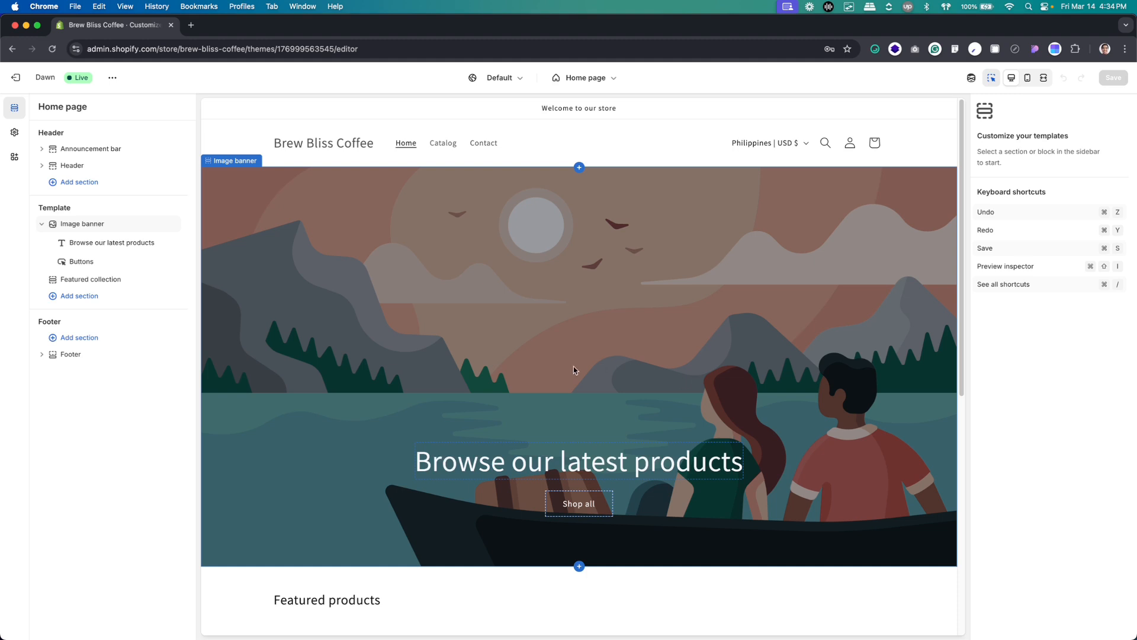
pyautogui.click(16, 134)
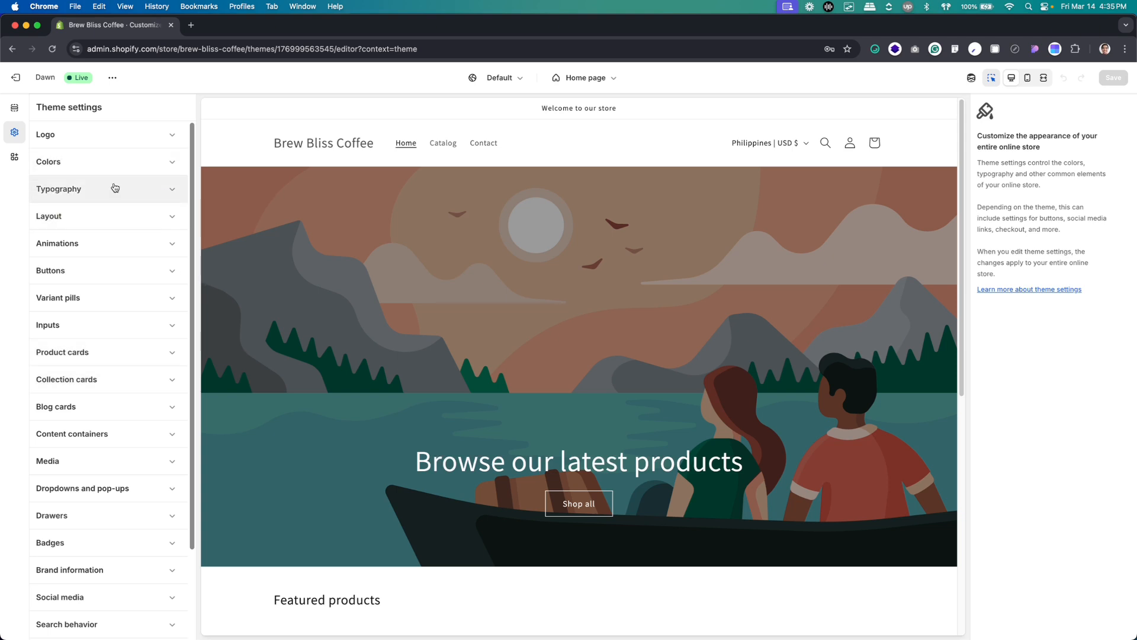
pyautogui.click(89, 138)
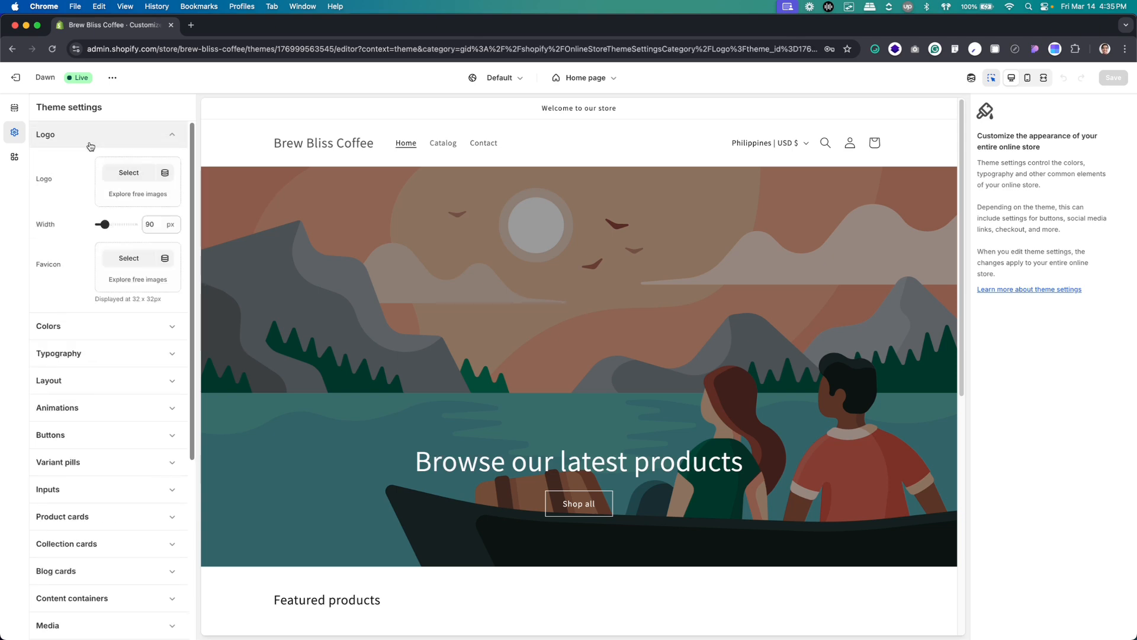
# Upload the Brew Bliss Coffee logo image from the Assets folder and apply it as the theme's logo
pyautogui.click(128, 175)
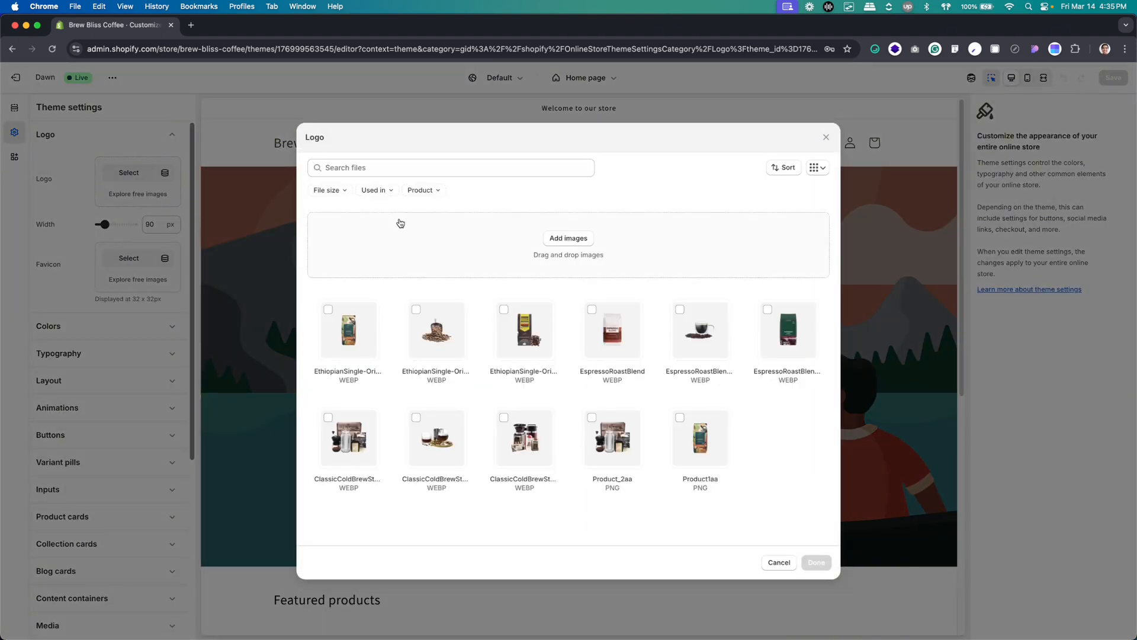
pyautogui.click(571, 237)
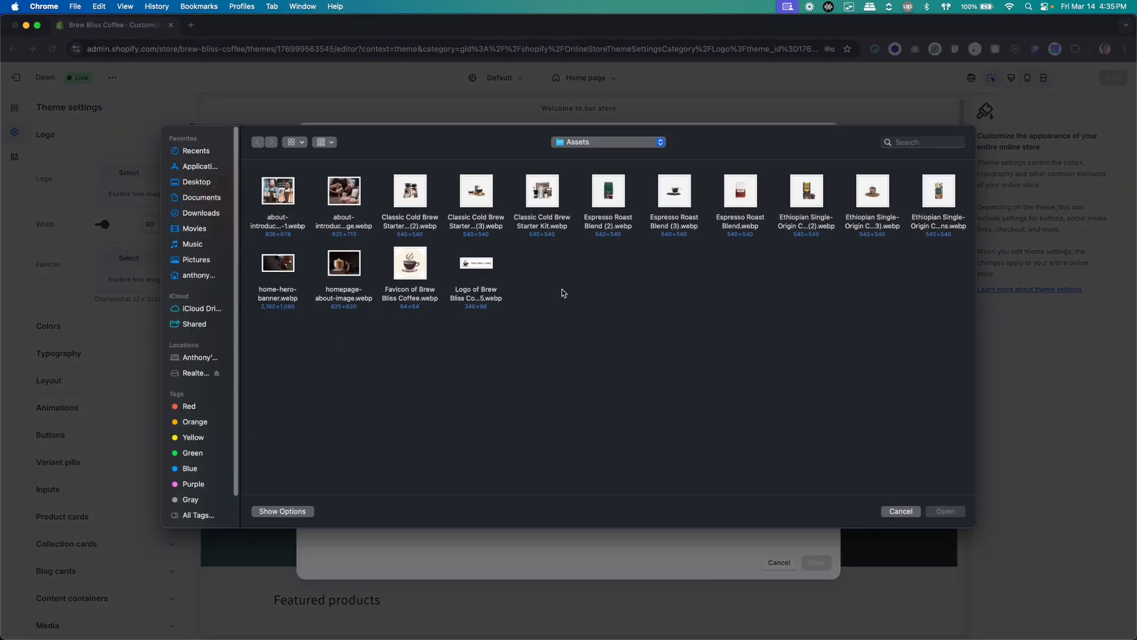
pyautogui.click(485, 264)
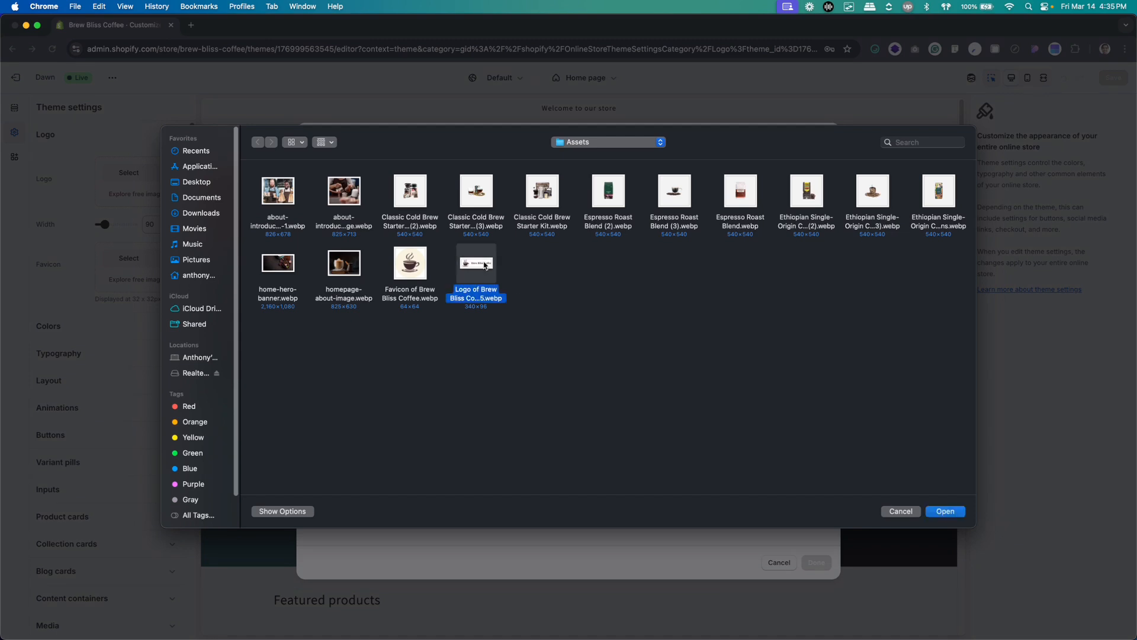
pyautogui.click(946, 511)
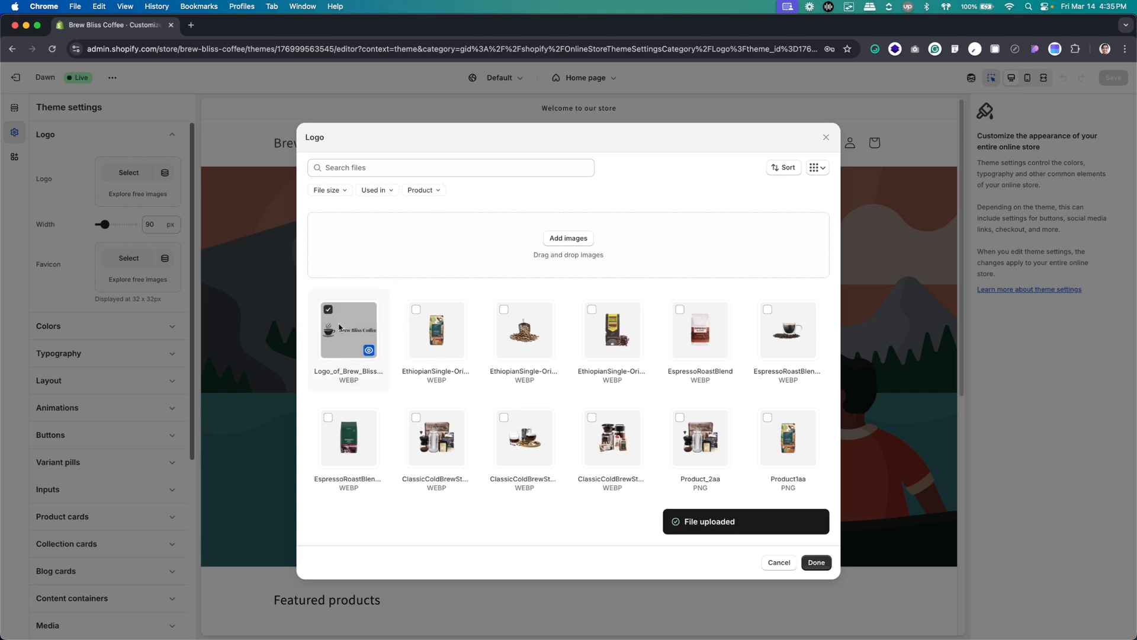
pyautogui.click(815, 563)
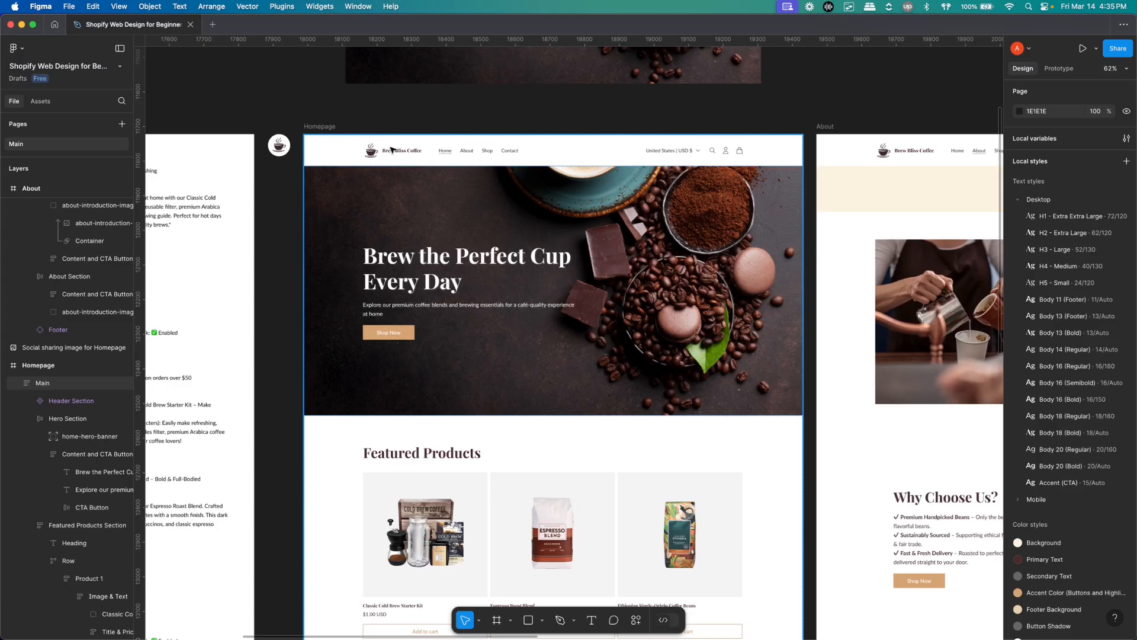
# Check the header logo's width in the Figma homepage design and set the theme's logo width to 170 px in Shopify
pyautogui.doubleClick(391, 148)
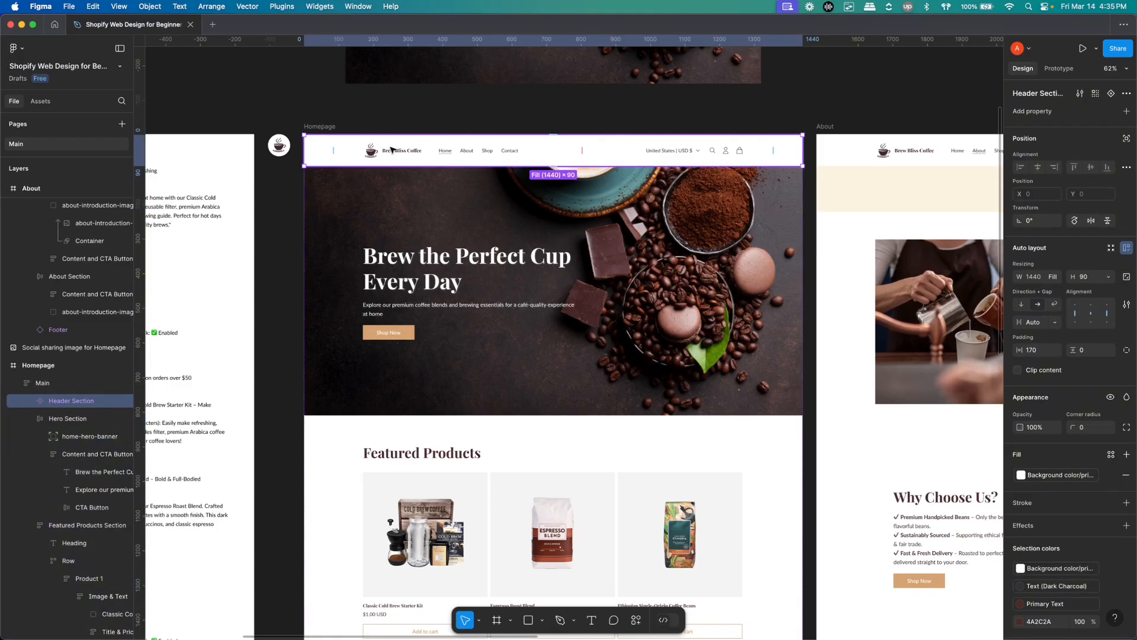
pyautogui.doubleClick(396, 153)
pyautogui.doubleClick(396, 153)
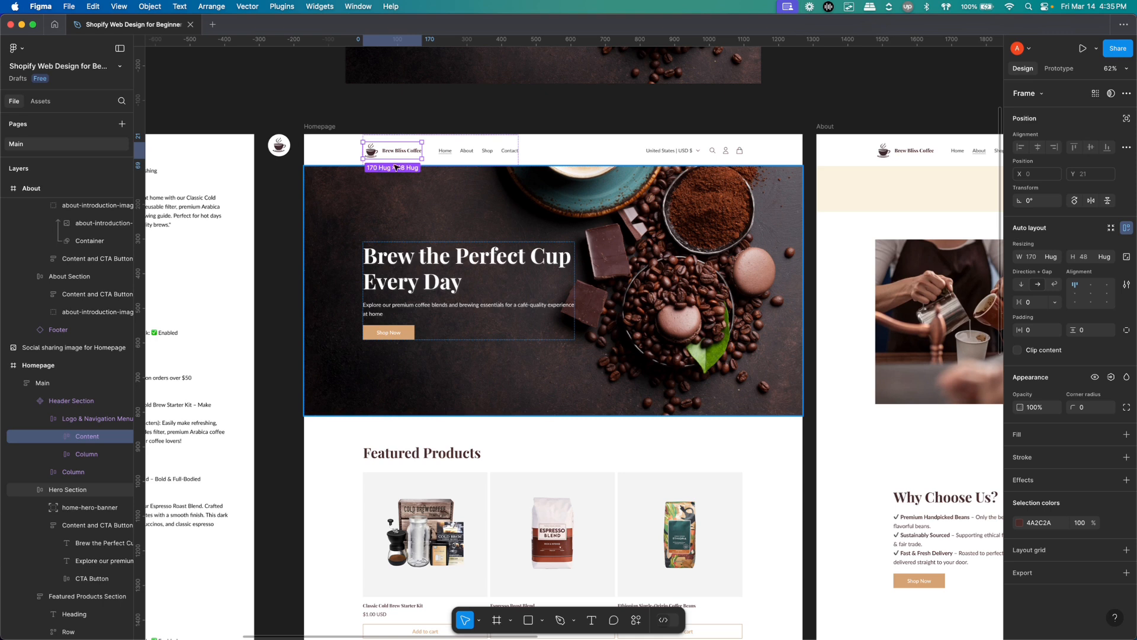
pyautogui.press('super+Tab')
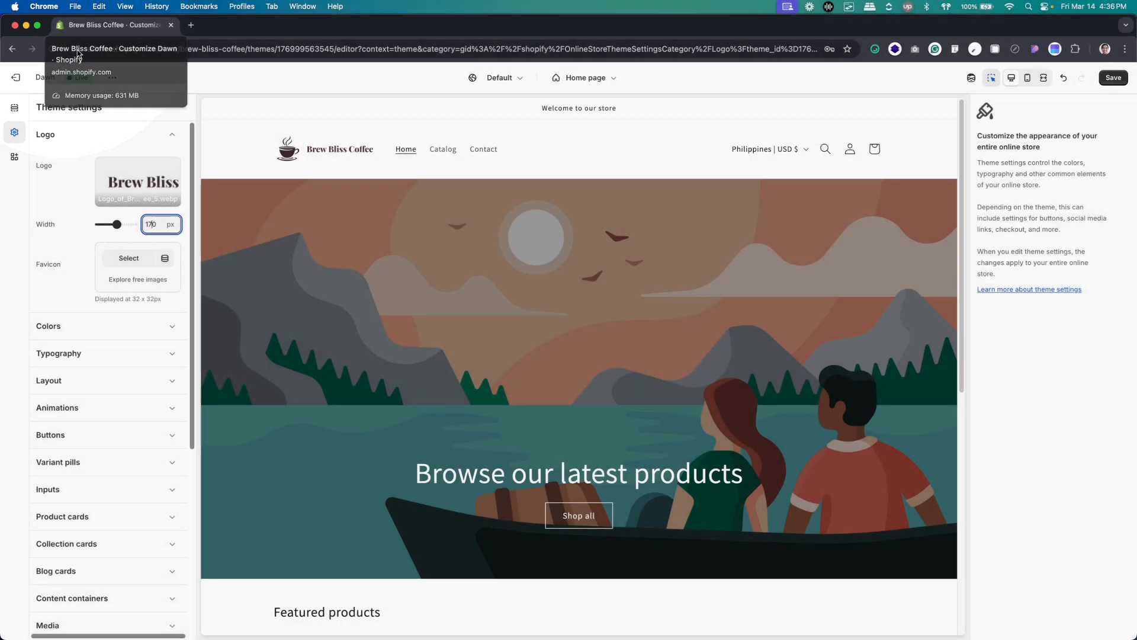
# Upload Favicon of Brew Bliss Coffee.webp from the Assets folder and apply it as the theme's favicon
pyautogui.click(118, 258)
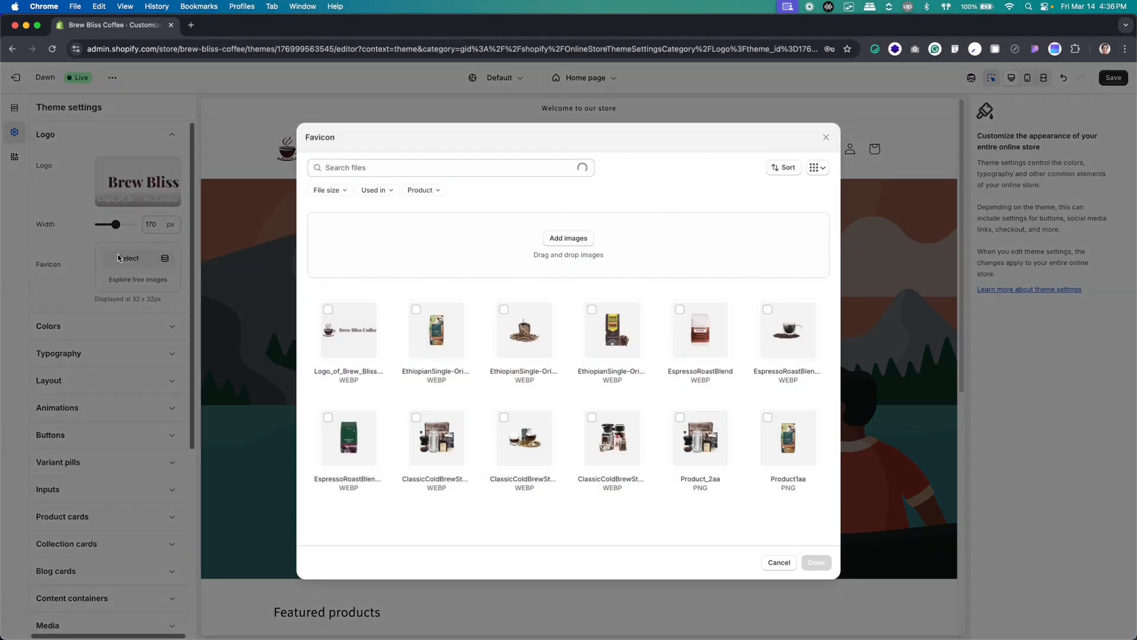
pyautogui.click(547, 238)
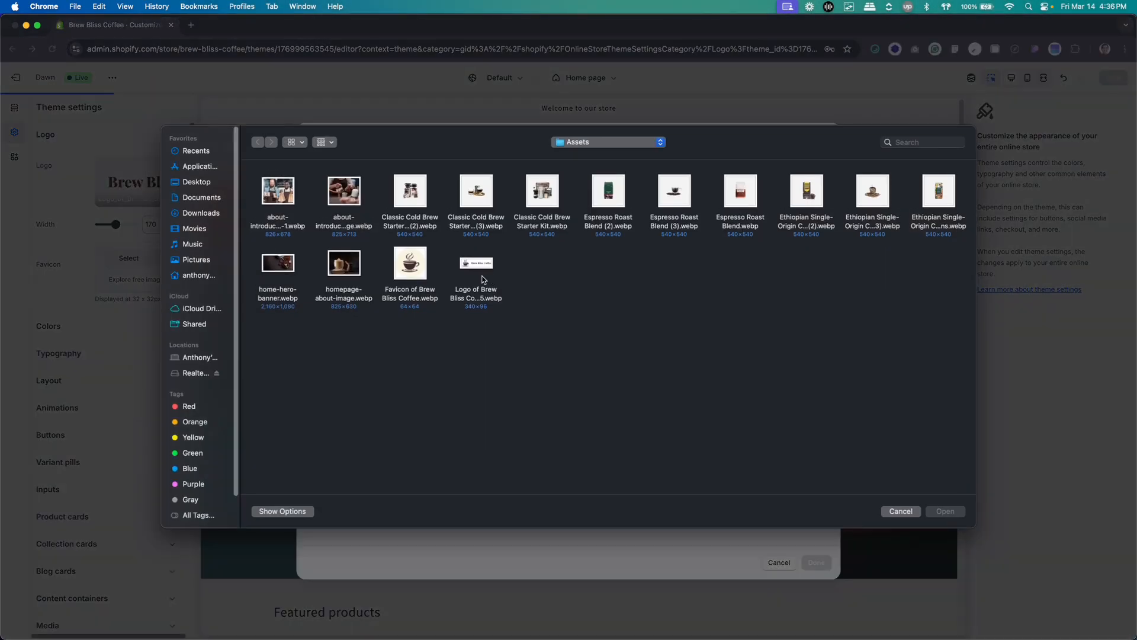
pyautogui.click(410, 267)
pyautogui.press('Return')
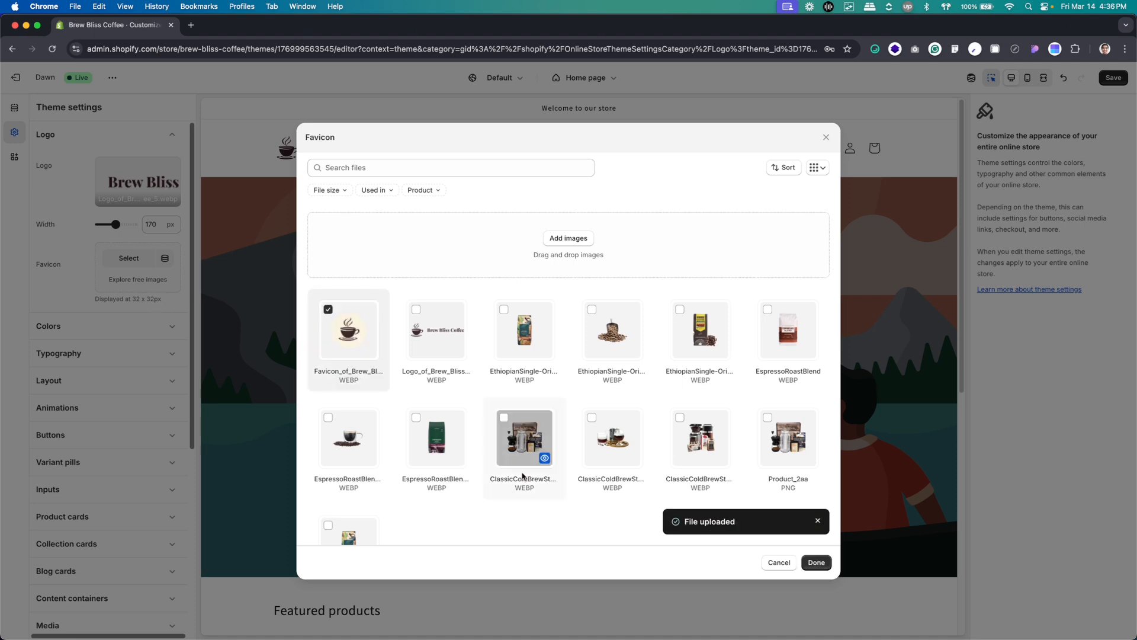
pyautogui.click(807, 567)
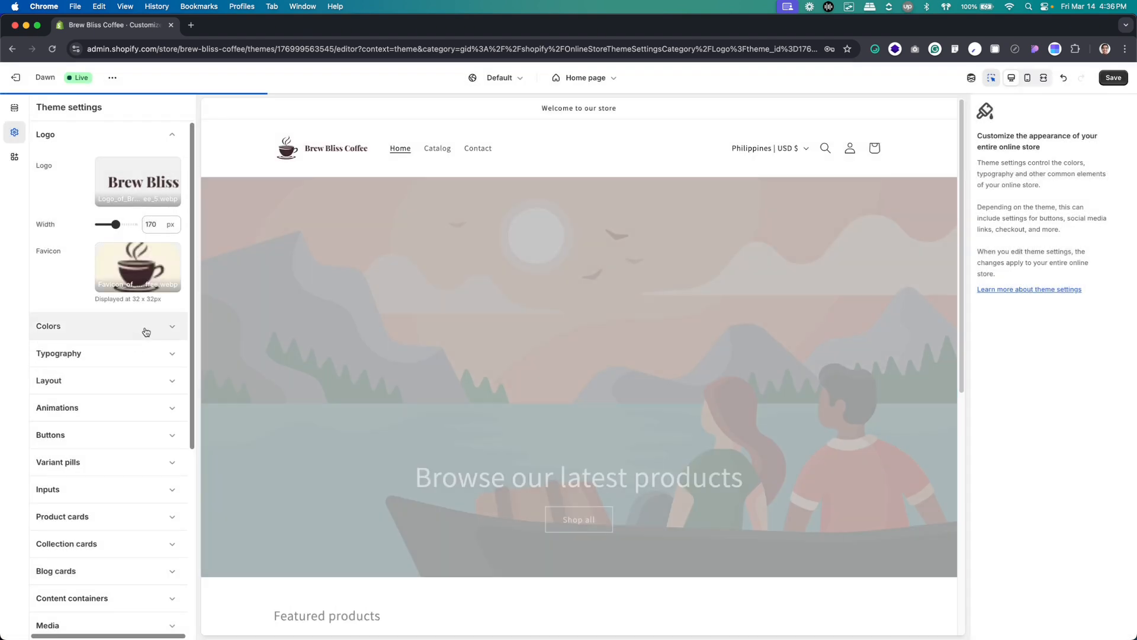
# Examine the colors of Scheme 1 in the theme's color settings and return to the scheme list
pyautogui.click(145, 331)
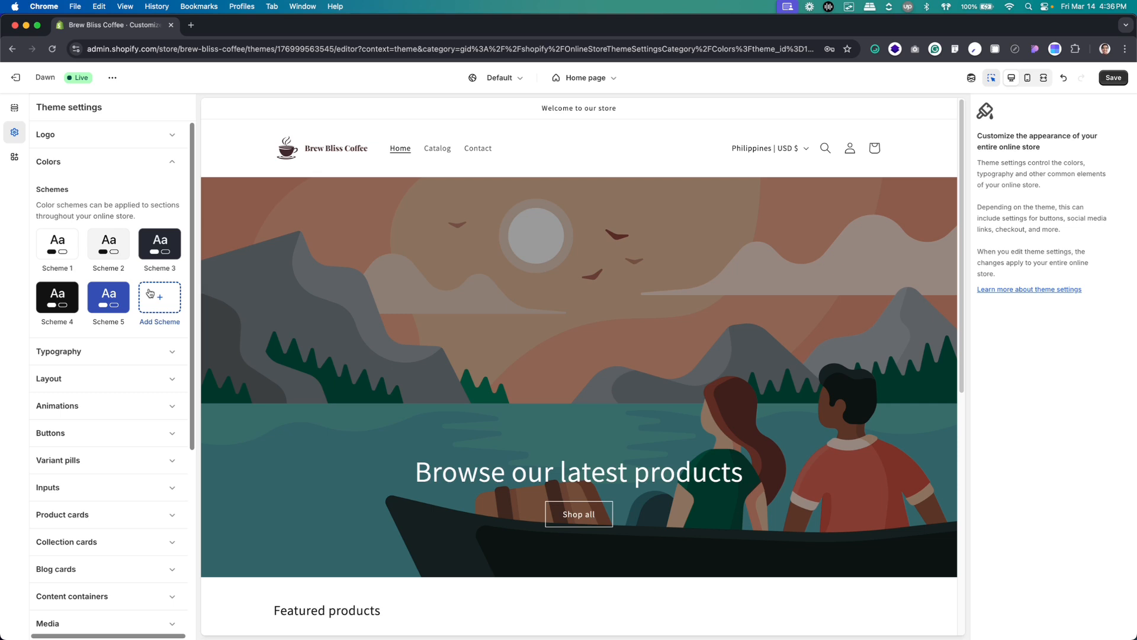
pyautogui.click(62, 247)
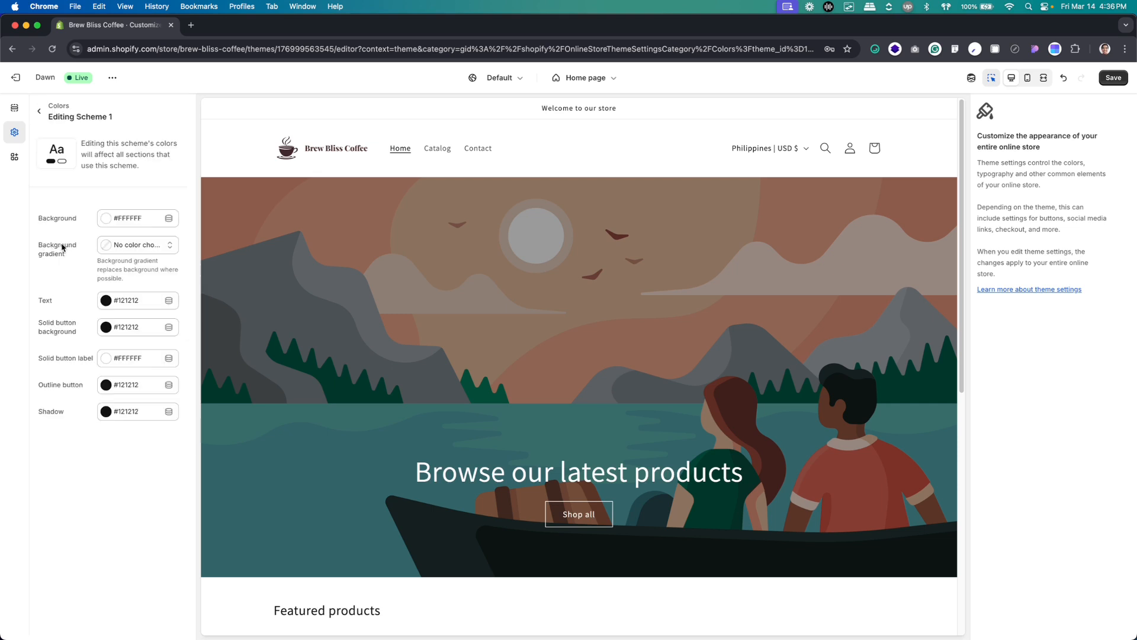
pyautogui.click(39, 112)
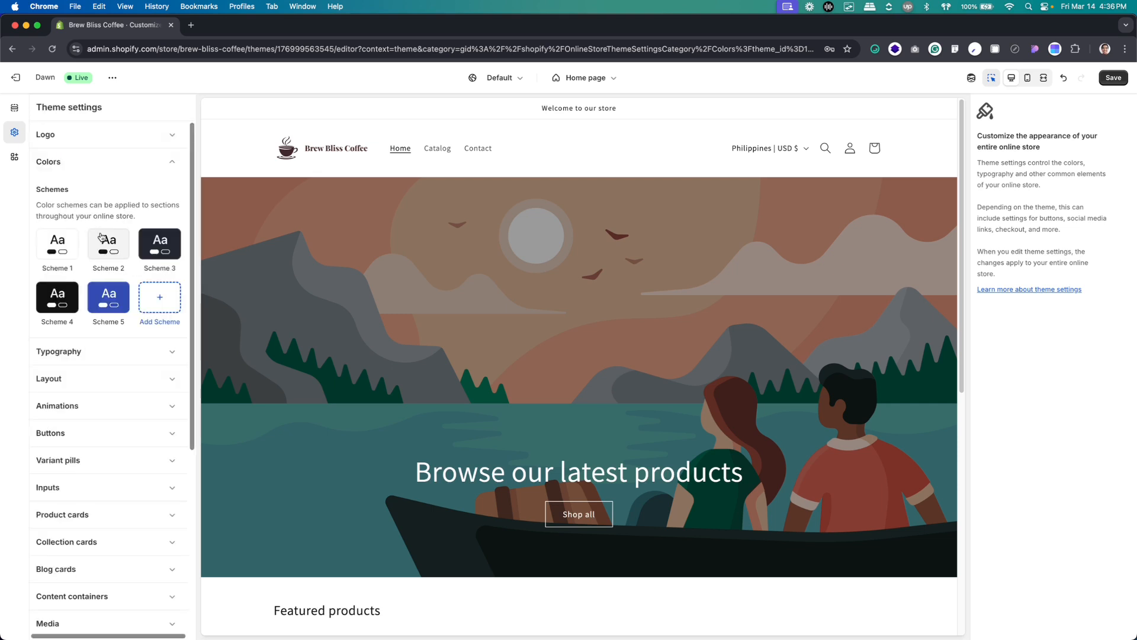
# Examine the colors of Scheme 2, return to the scheme list and open the theme's typography settings
pyautogui.click(107, 248)
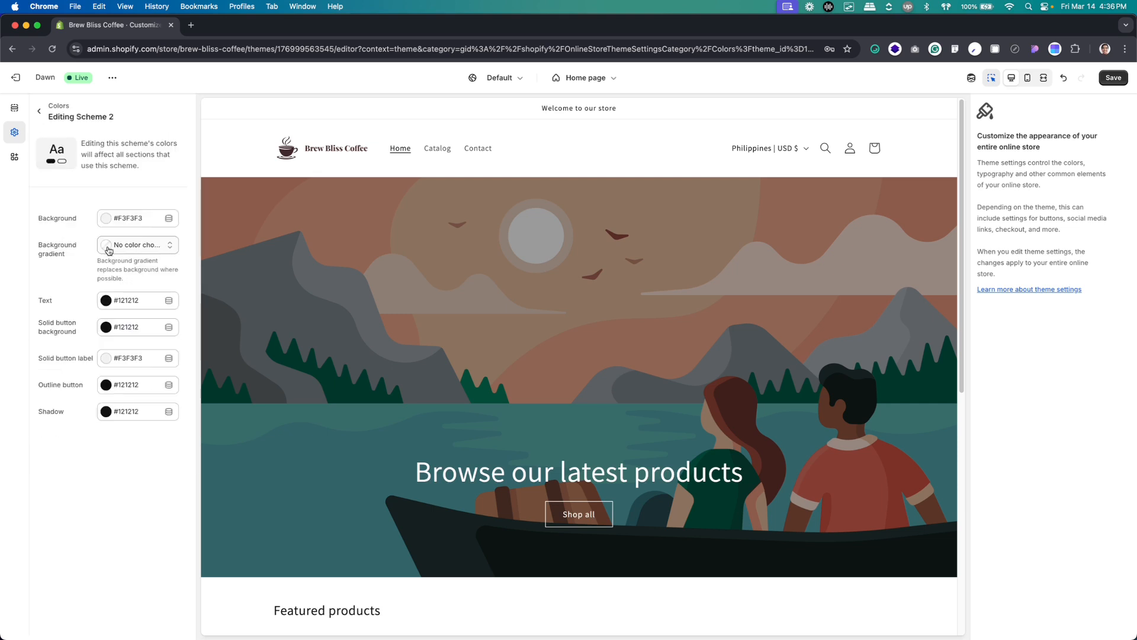
pyautogui.click(39, 112)
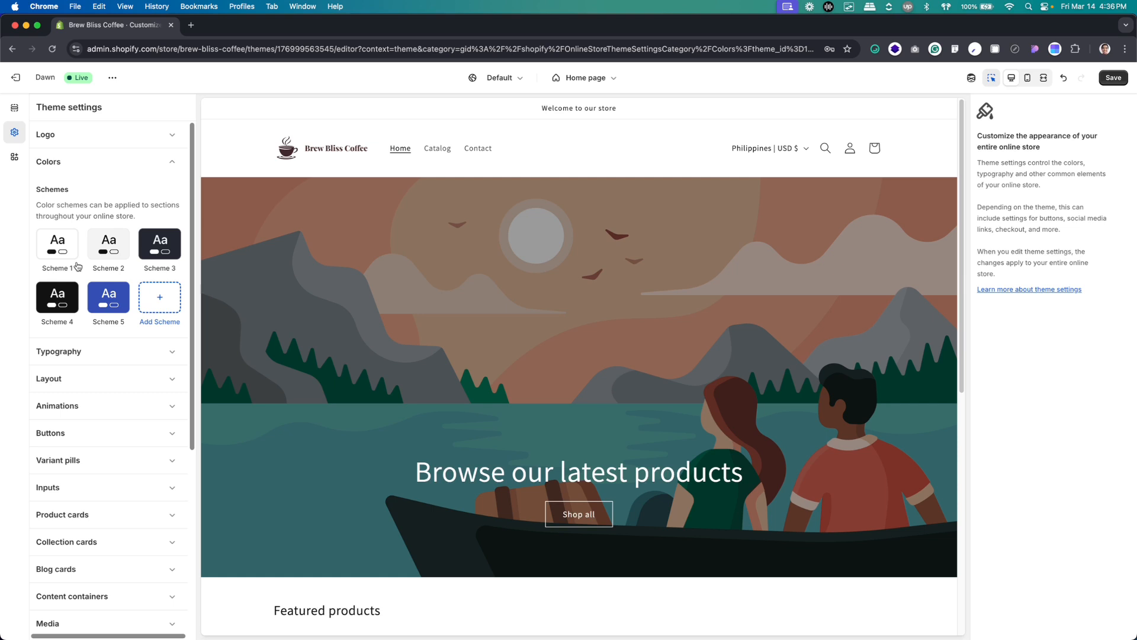
pyautogui.click(83, 354)
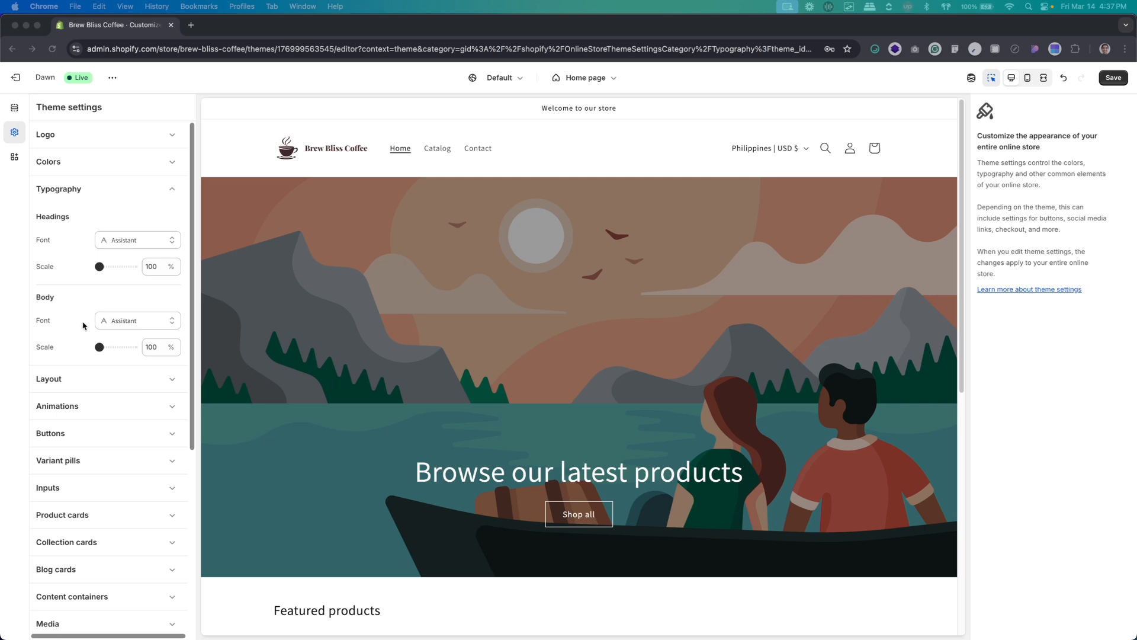
# Check the fonts of the H1 - Extra Extra Large and Body 16 (Semibold) text styles in Figma, and return to Shopify
pyautogui.press('super+Tab')
pyautogui.keyDown('super'); pyautogui.click(432, 256); pyautogui.keyUp('super')
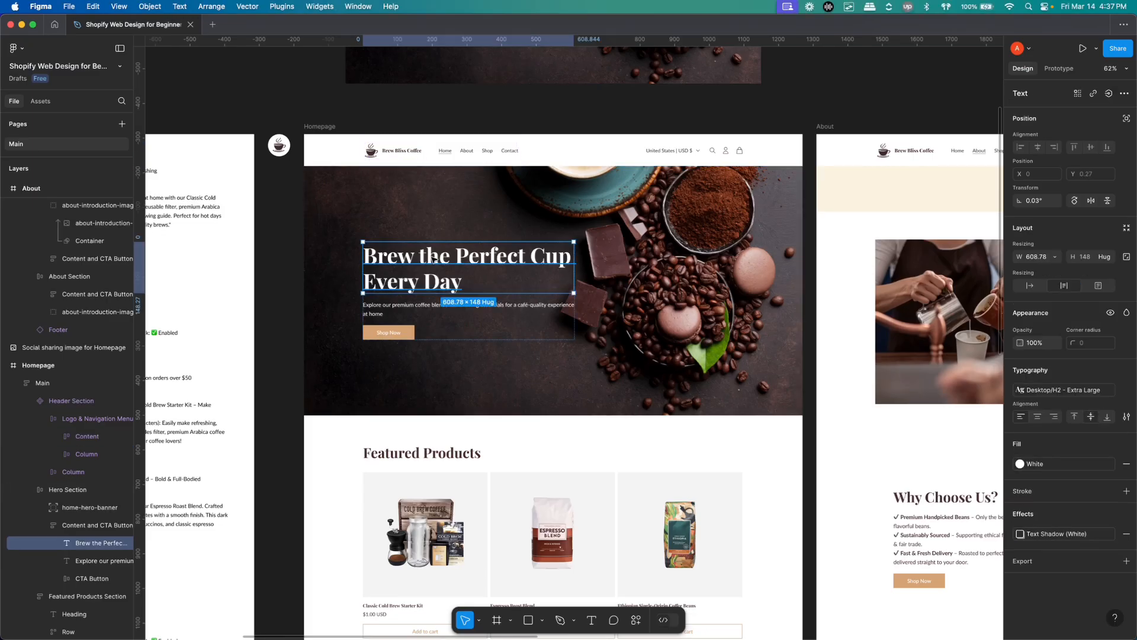
pyautogui.click(780, 111)
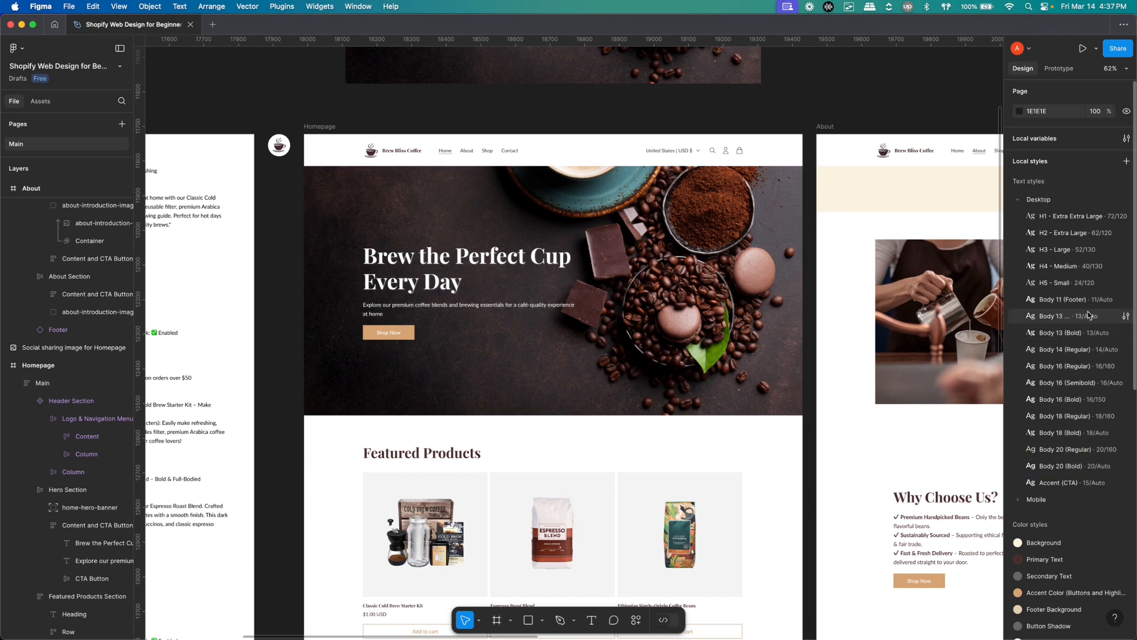
pyautogui.click(1126, 216)
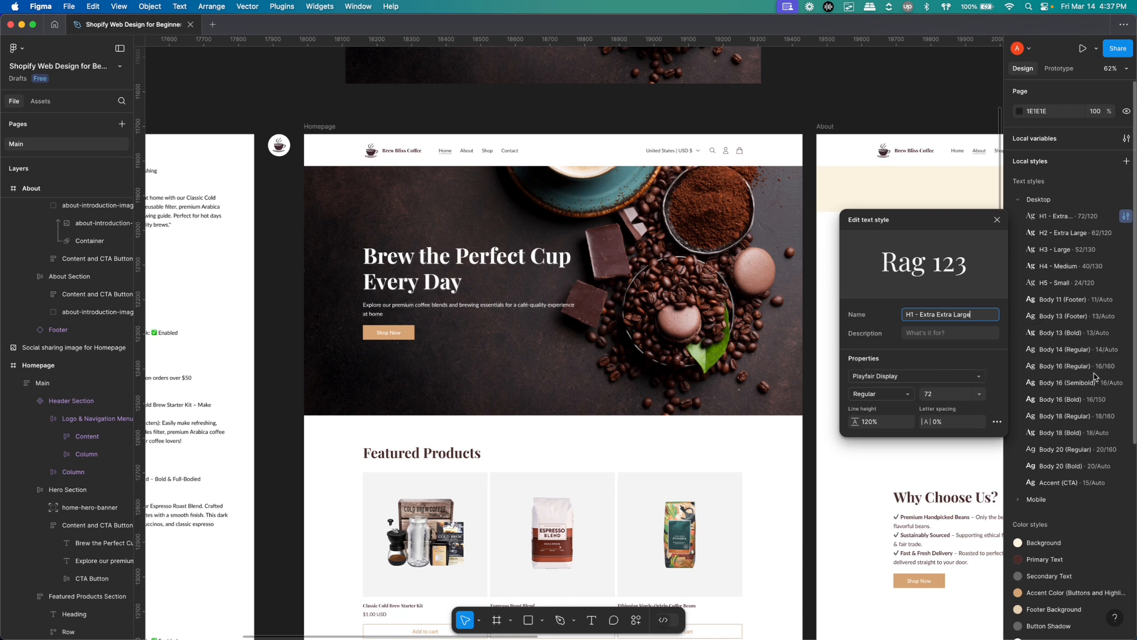
pyautogui.click(1126, 383)
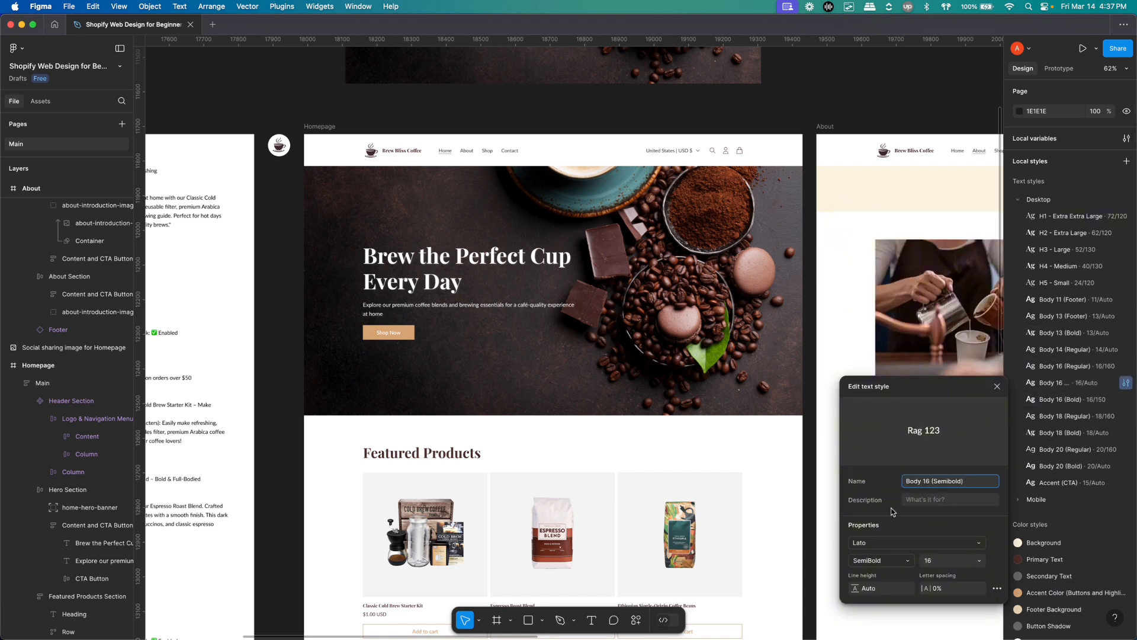
pyautogui.click(616, 96)
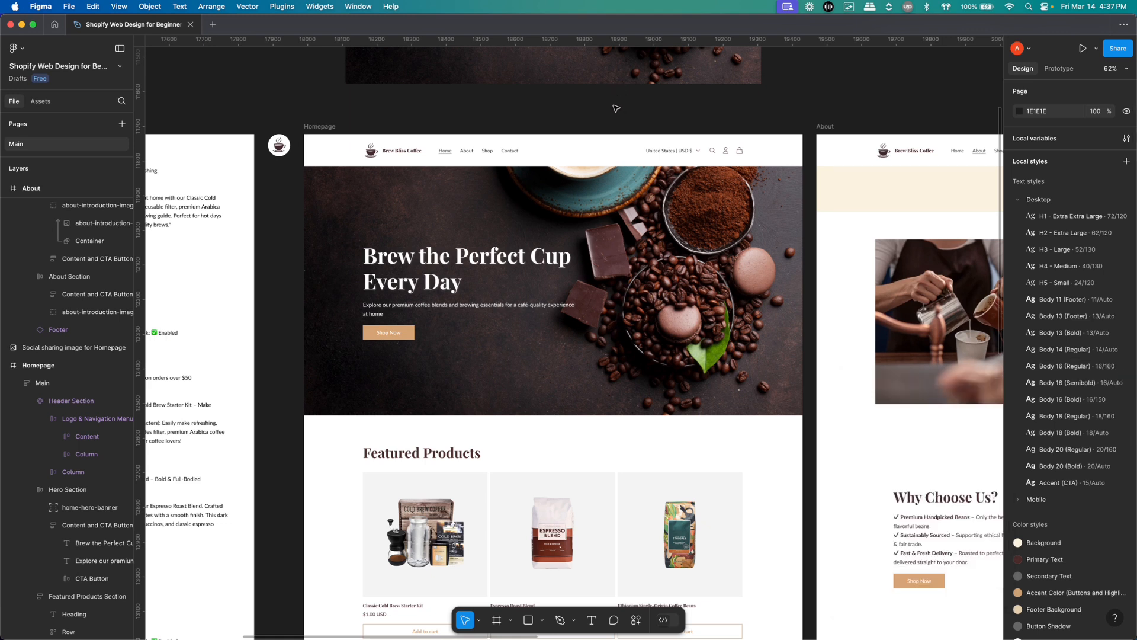
pyautogui.press('super+Tab')
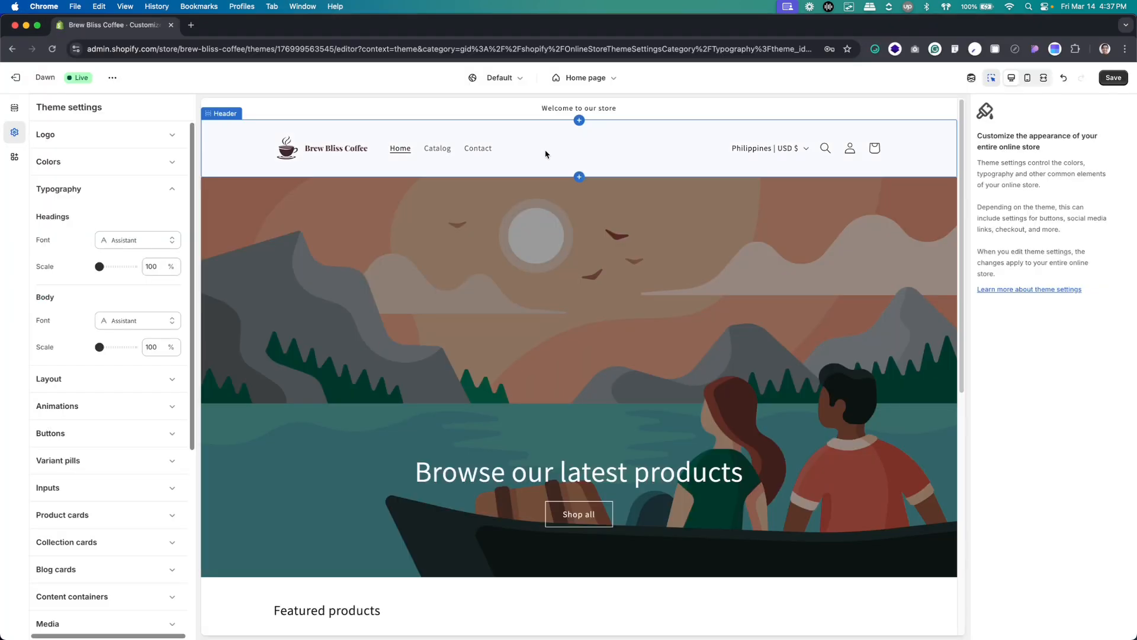
# Set the theme's headings font to Playfair Display
pyautogui.click(130, 250)
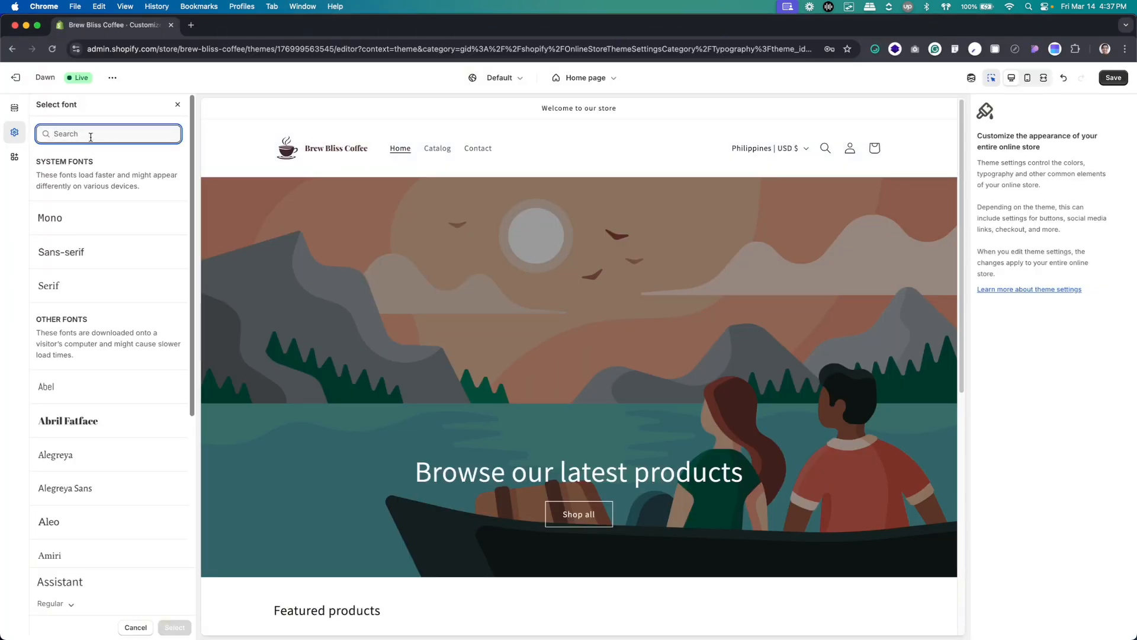
pyautogui.write('playfair')
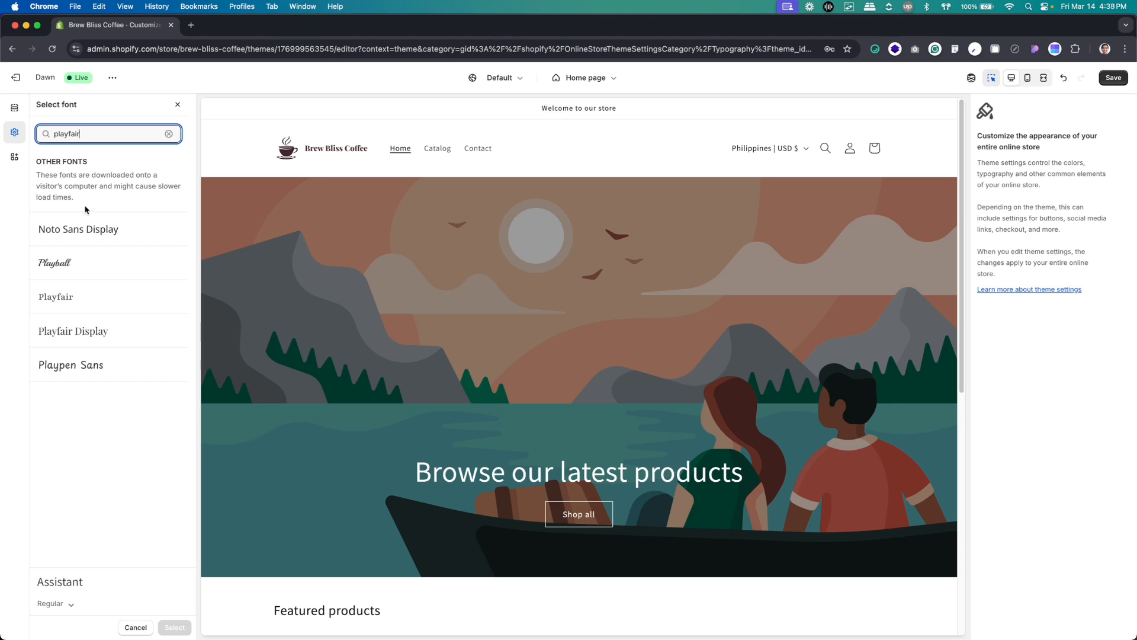
pyautogui.click(92, 334)
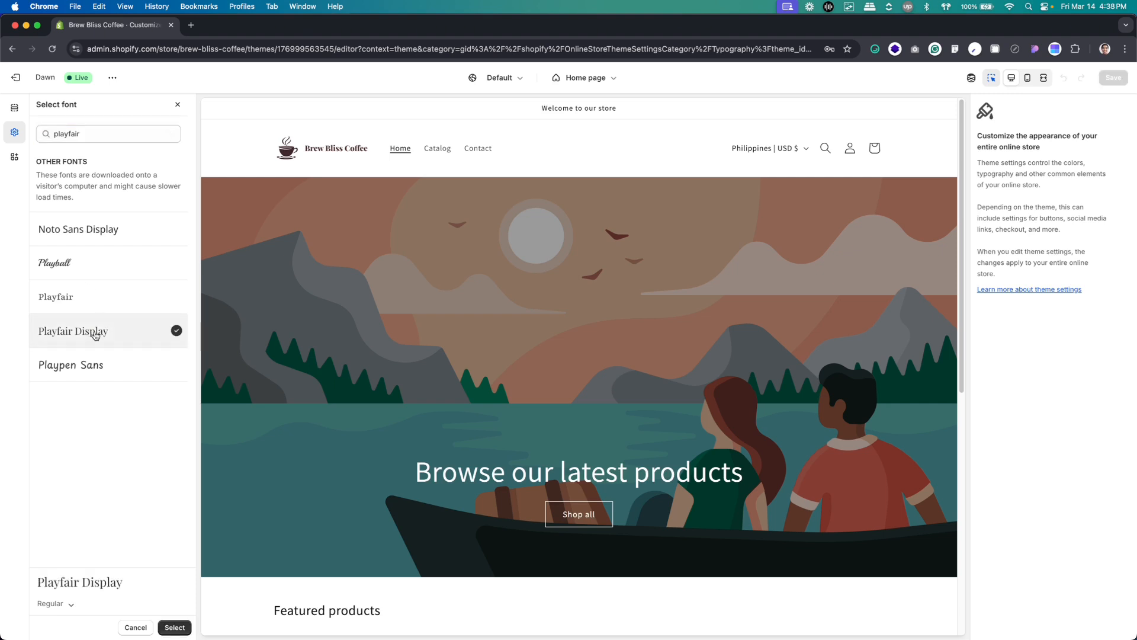
pyautogui.click(167, 629)
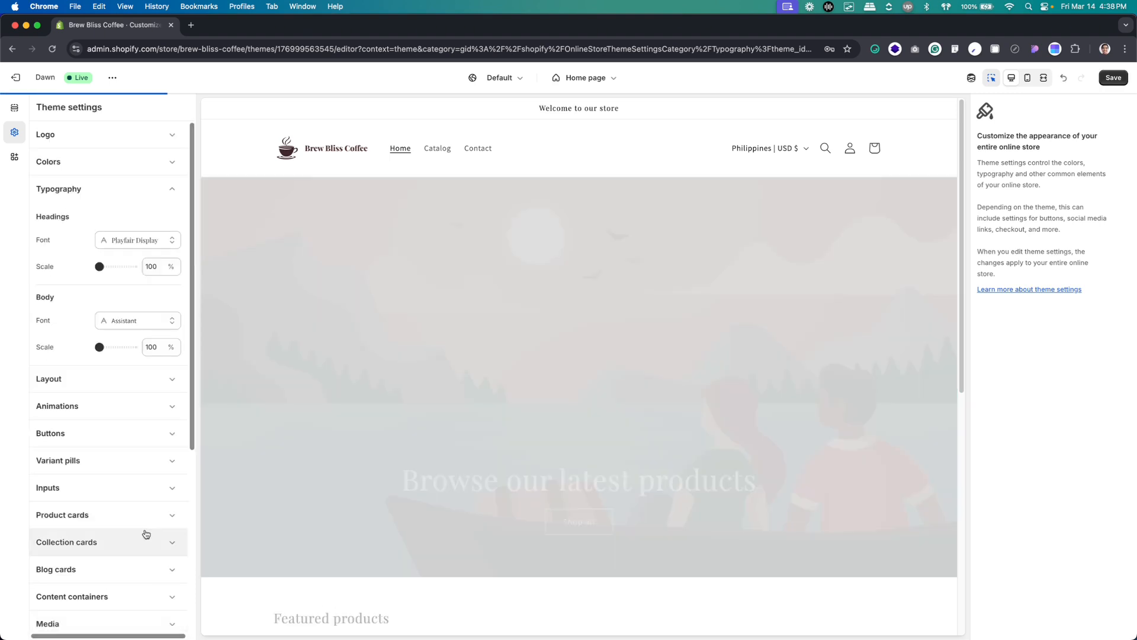
# Set the theme's body font to Lato
pyautogui.click(139, 326)
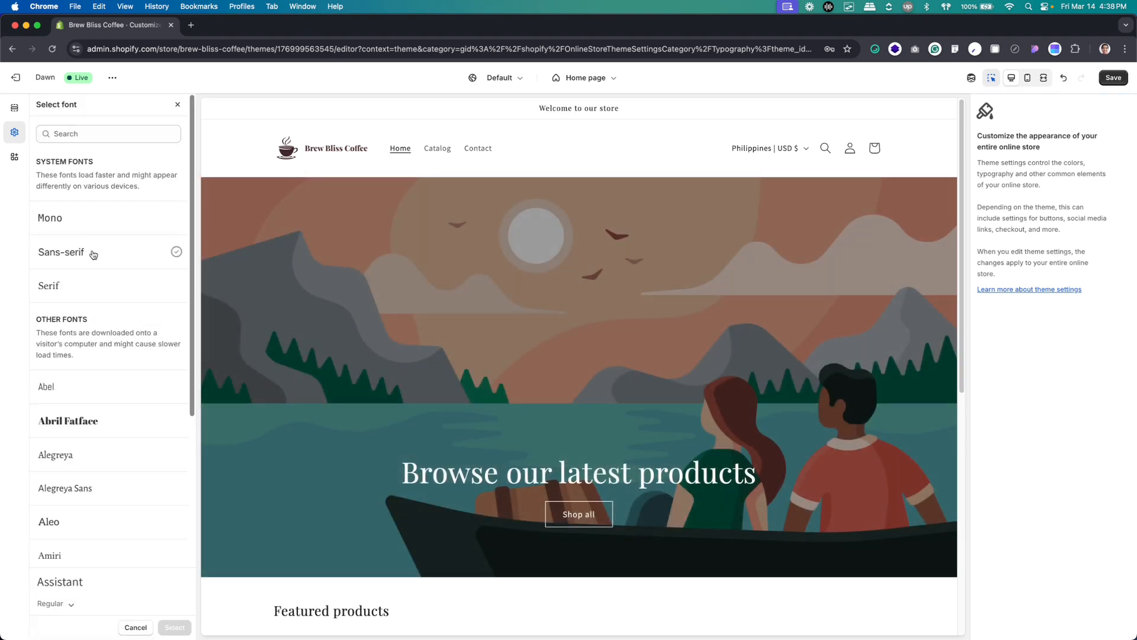
pyautogui.click(94, 133)
pyautogui.write('lato')
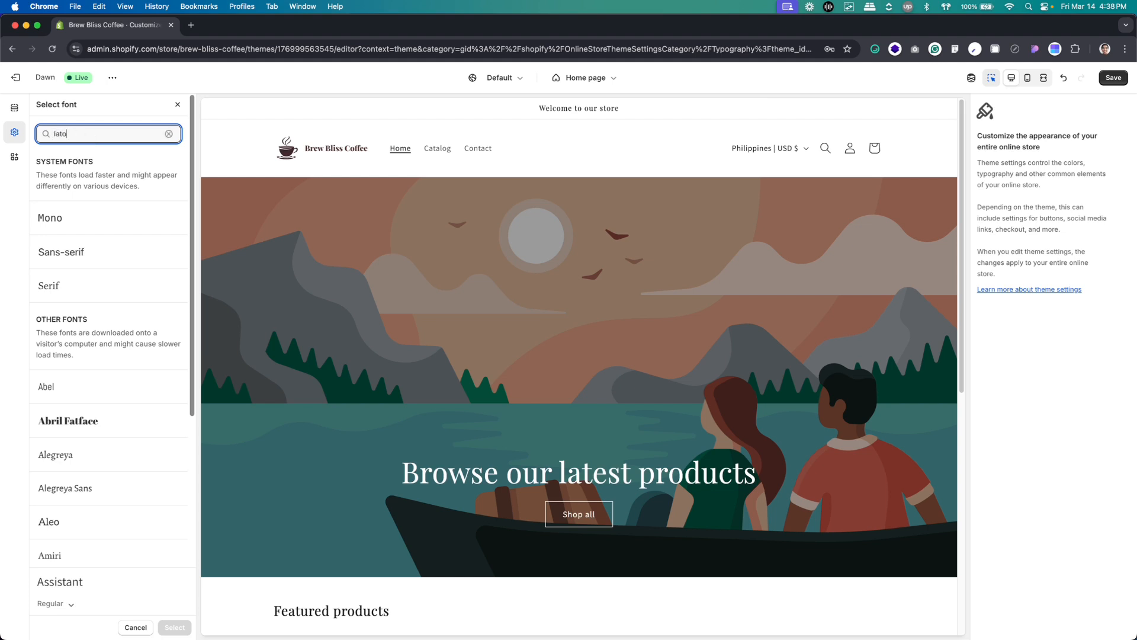
pyautogui.click(112, 230)
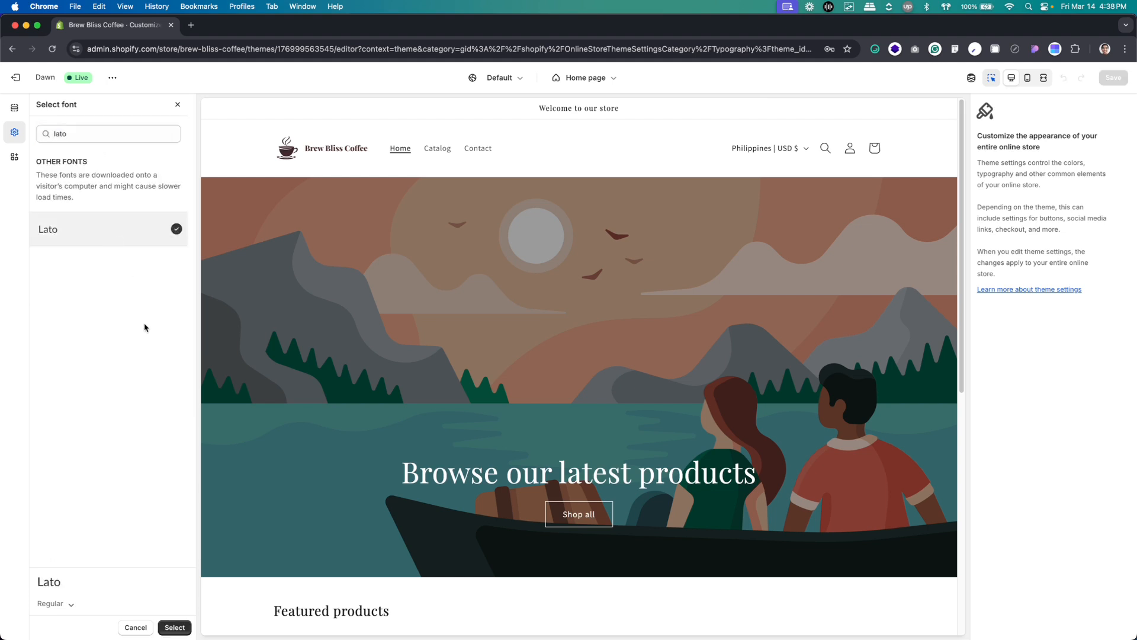
pyautogui.click(174, 628)
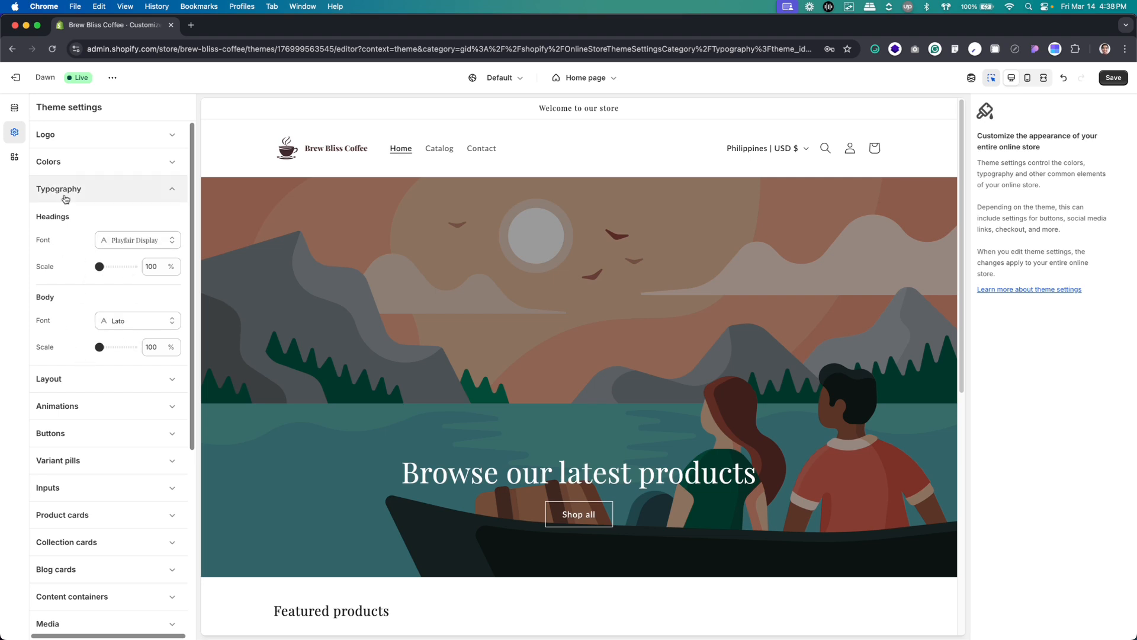
# Open the theme's color schemes, review the local color styles in the Figma design, and return to Shopify
pyautogui.click(76, 165)
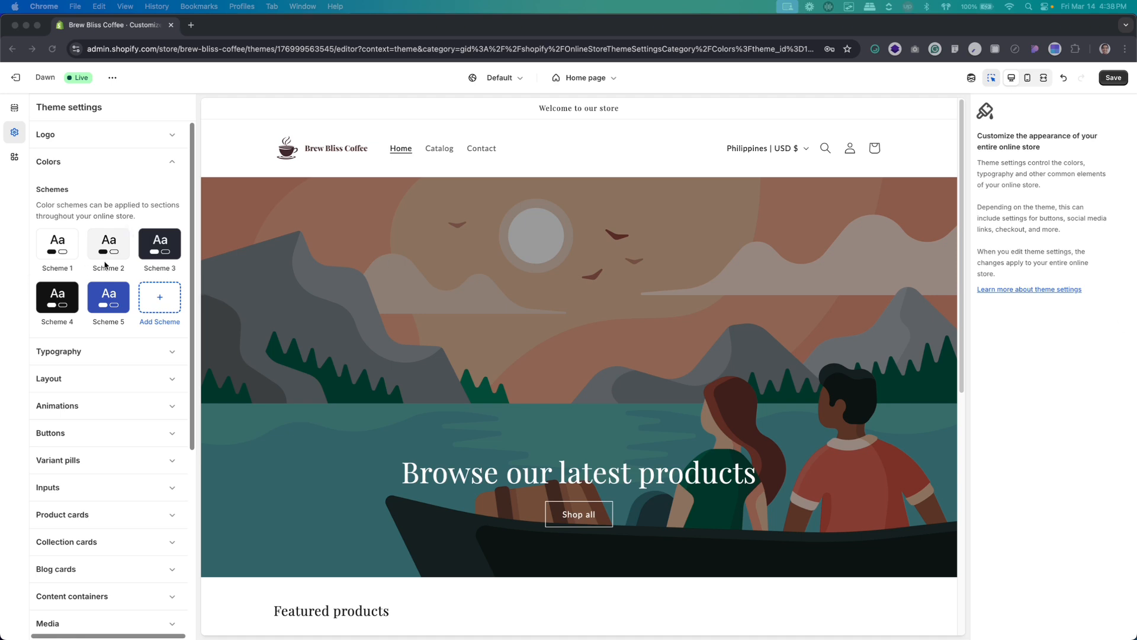
pyautogui.click(73, 255)
pyautogui.press('super+Tab')
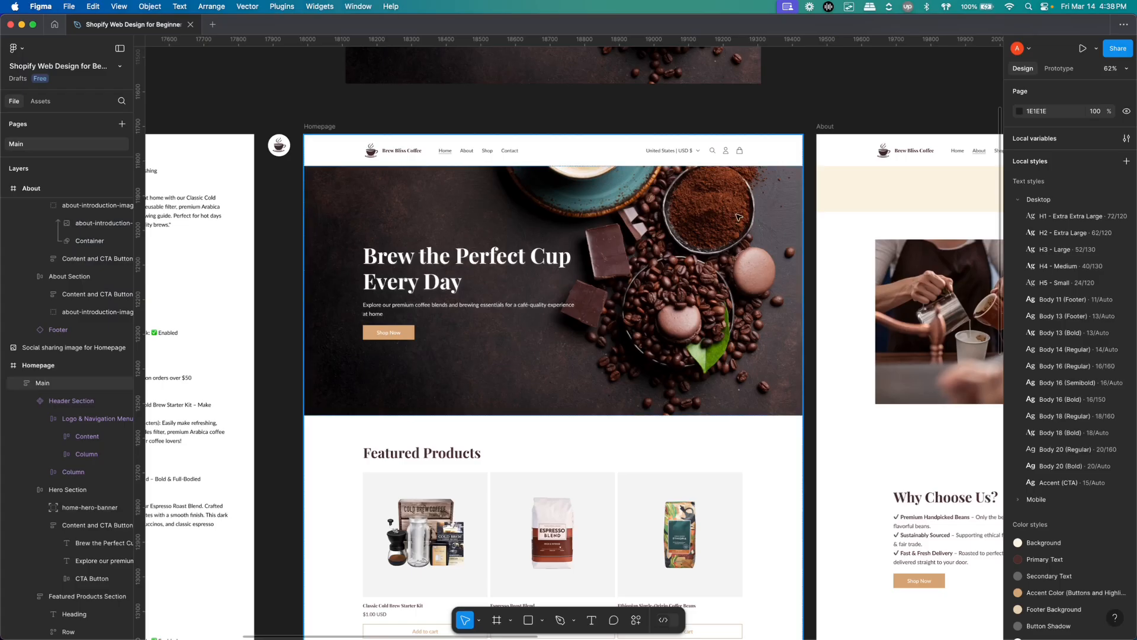
pyautogui.click(1021, 204)
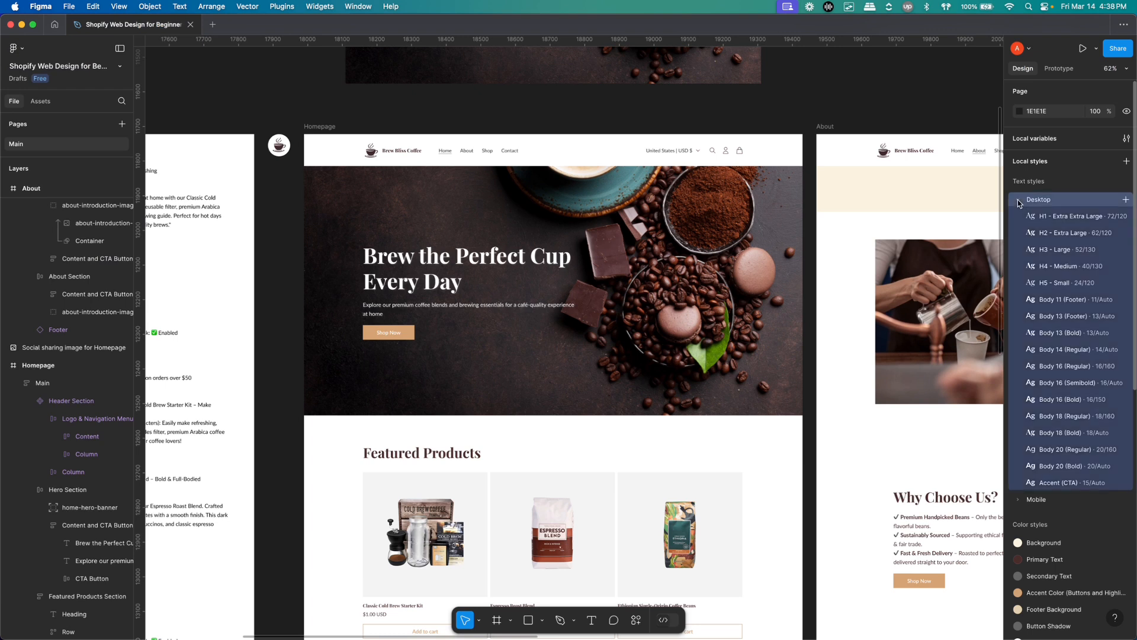
pyautogui.click(1017, 202)
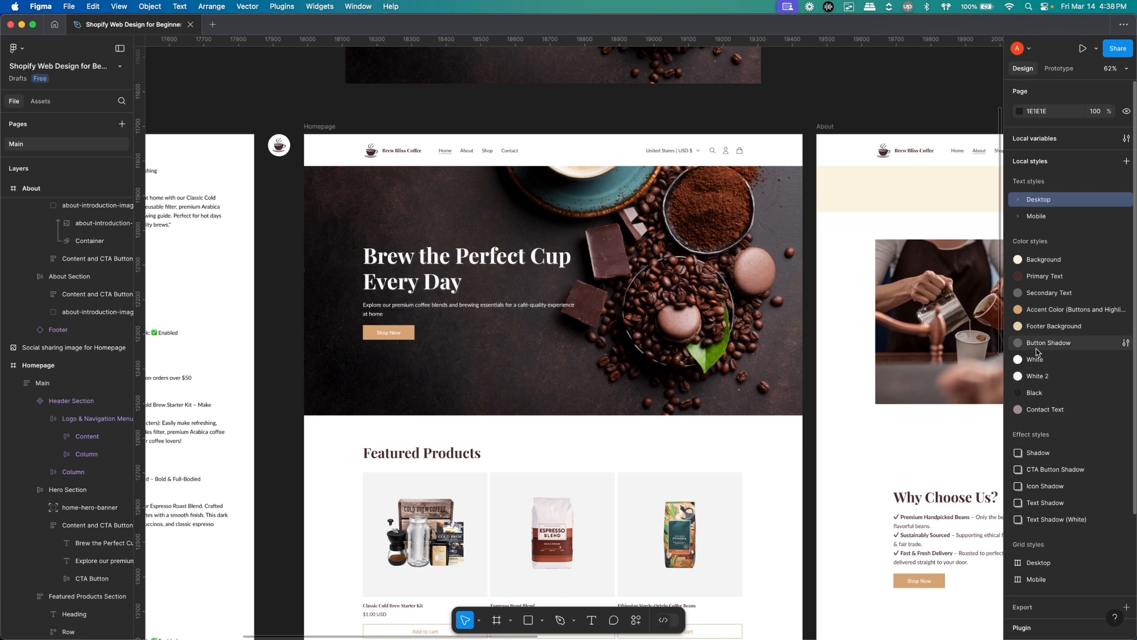
pyautogui.click(494, 110)
pyautogui.press('super+Tab')
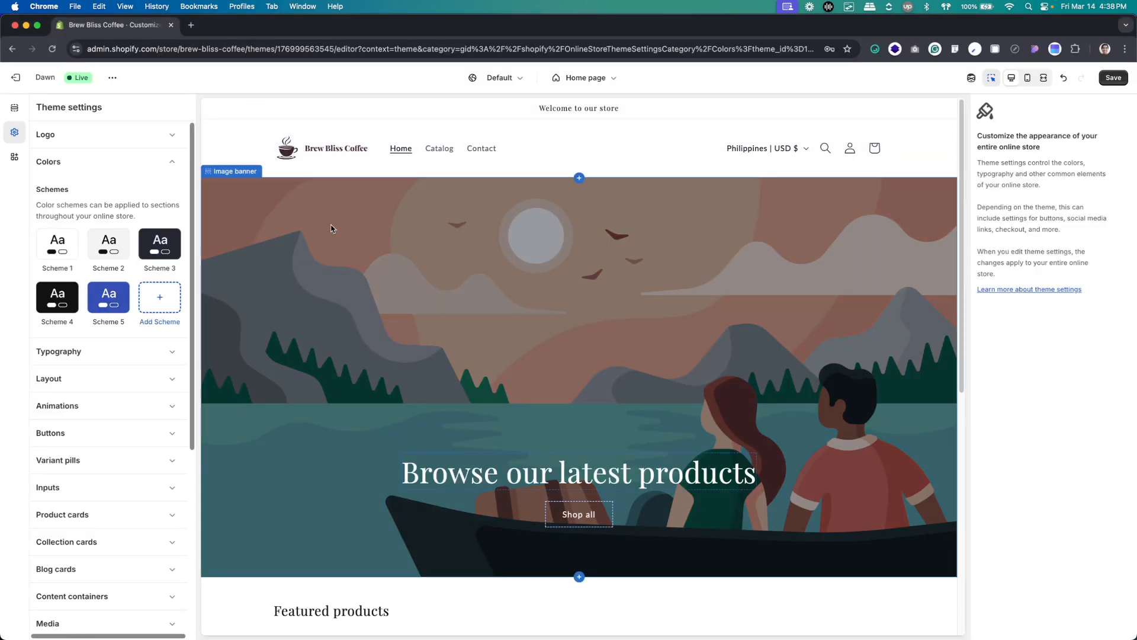
# Set the text color of Scheme 1 to #4A2C2A
pyautogui.click(59, 248)
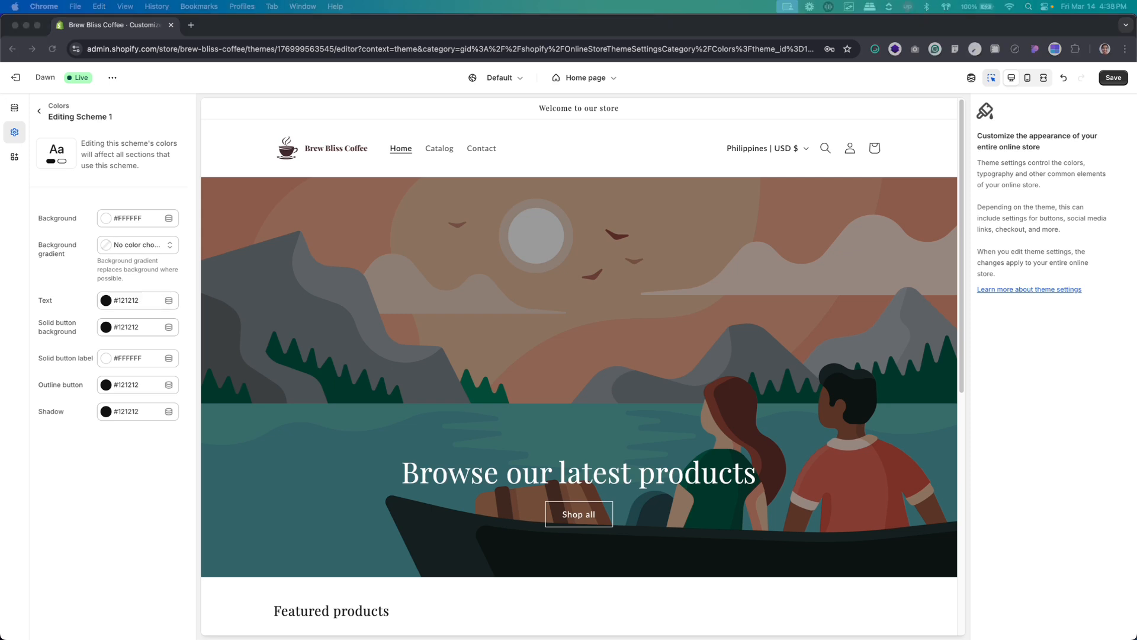
pyautogui.click(128, 301)
pyautogui.doubleClick(150, 235)
pyautogui.write('4A2C2A')
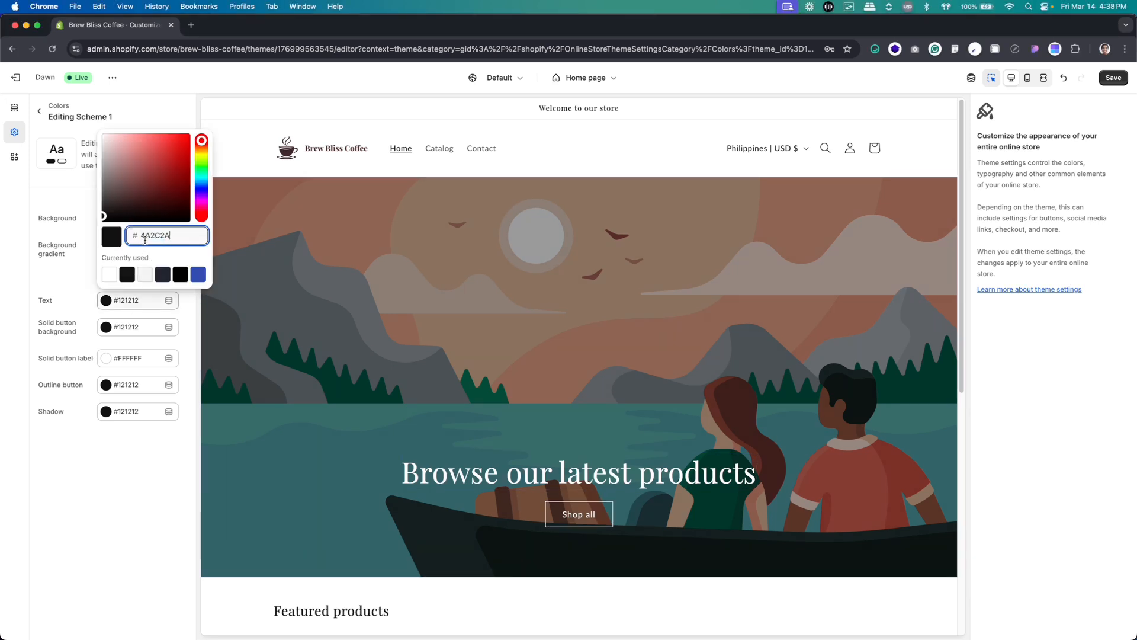
pyautogui.click(143, 449)
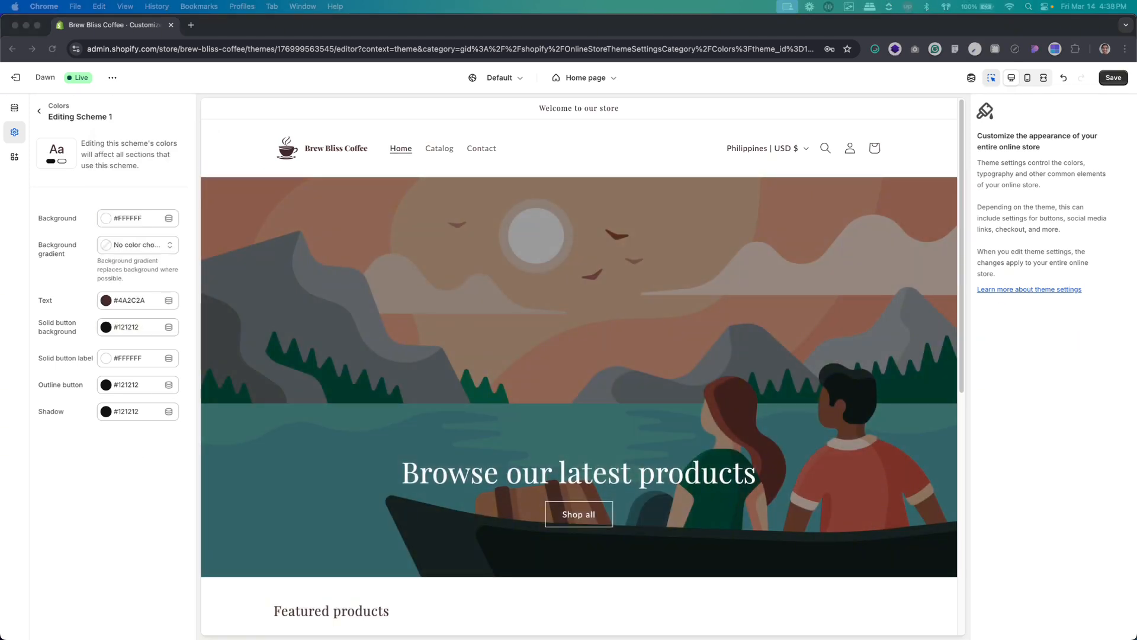
# Set the solid button background color of Scheme 1 to #D4A373
pyautogui.click(135, 327)
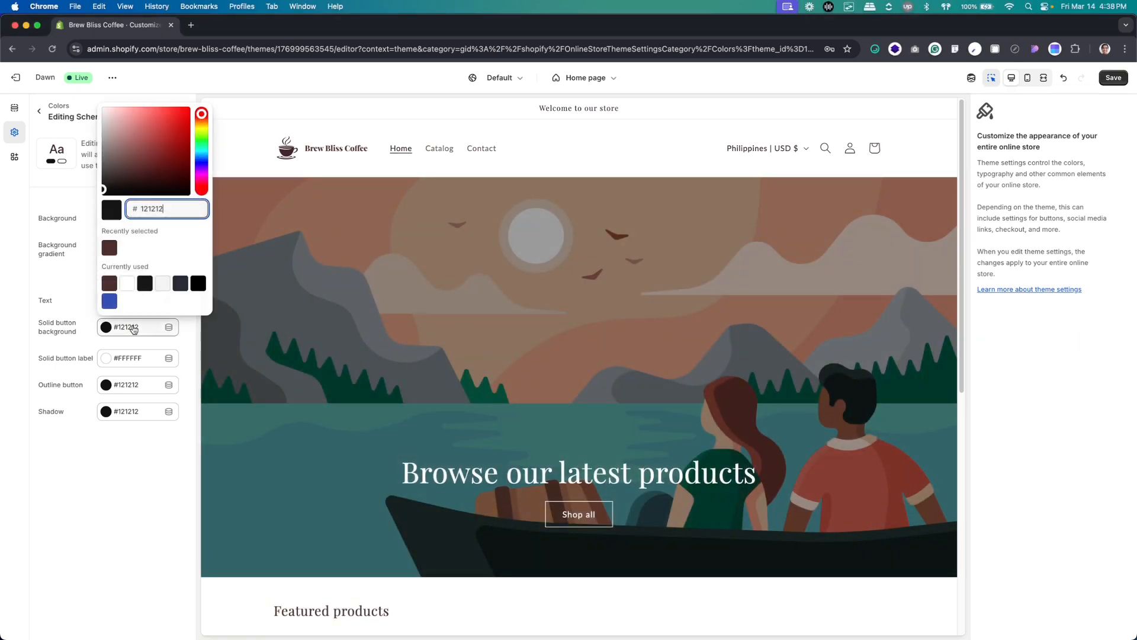
pyautogui.doubleClick(152, 208)
pyautogui.write('D4A373')
pyautogui.click(133, 461)
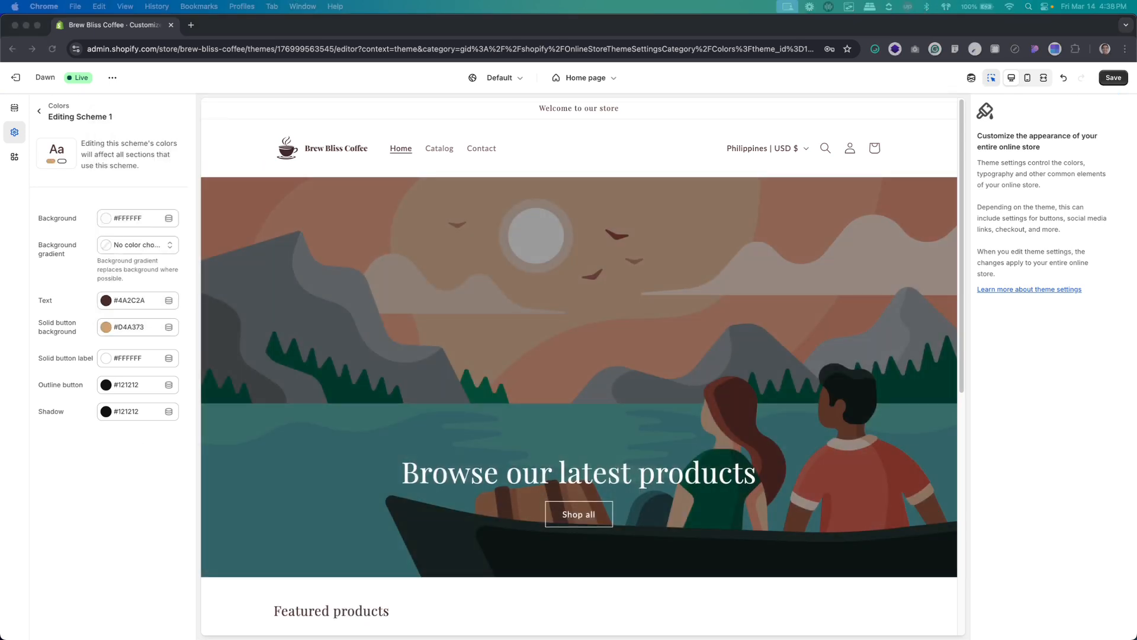
# Set the outline button color of Scheme 1 to #D4A373
pyautogui.click(122, 386)
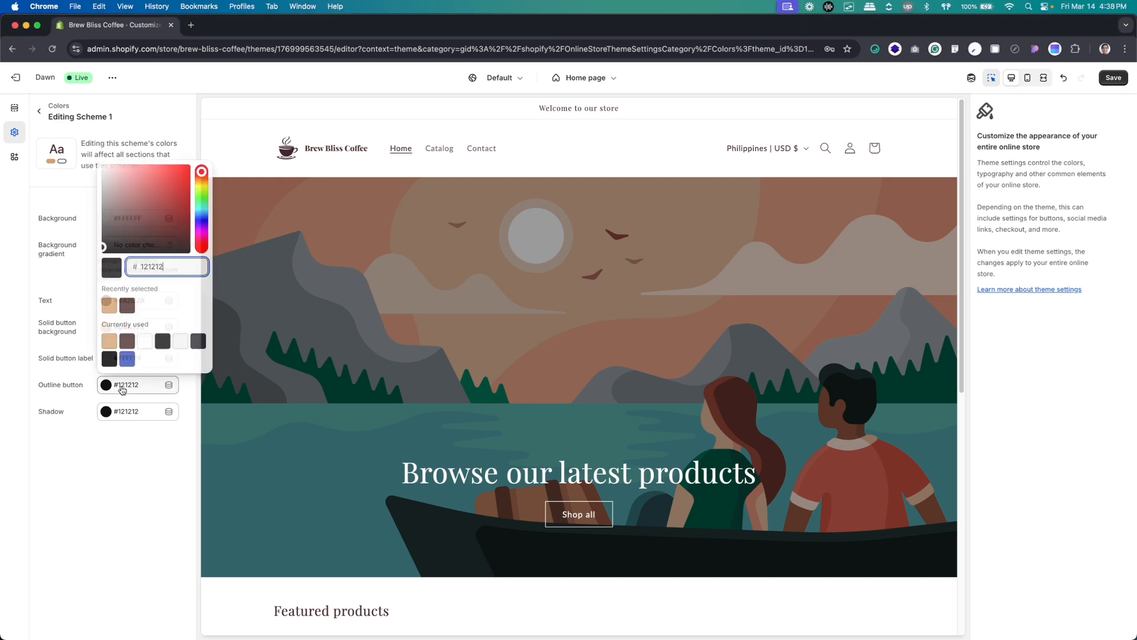
pyautogui.write('D4A373')
pyautogui.press('super+a')
pyautogui.write('D4A373')
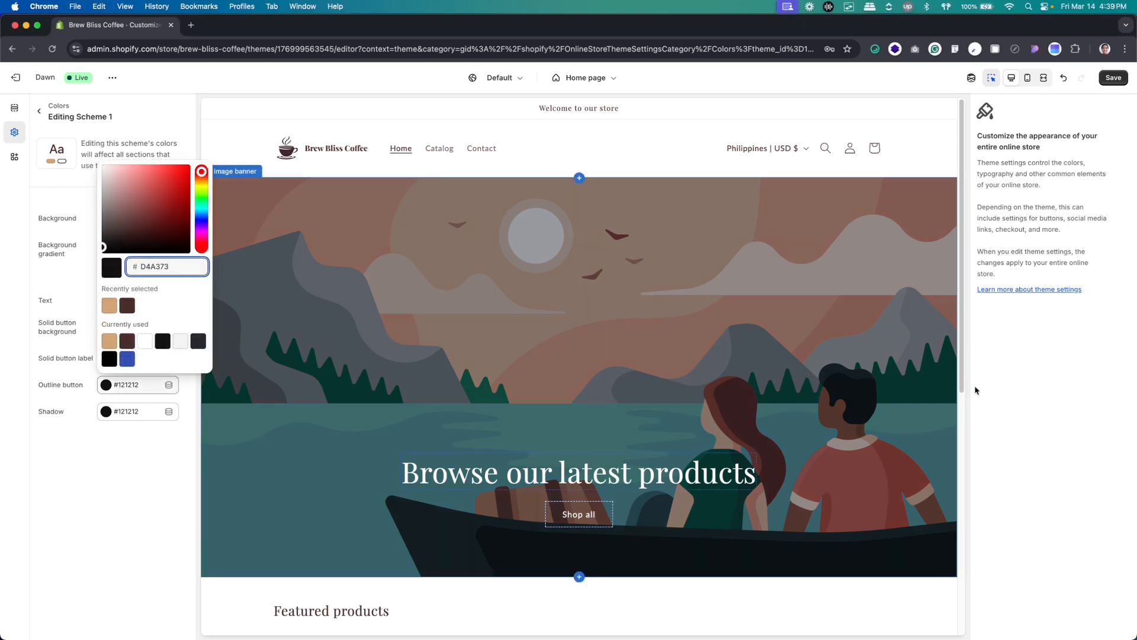
pyautogui.press('Return')
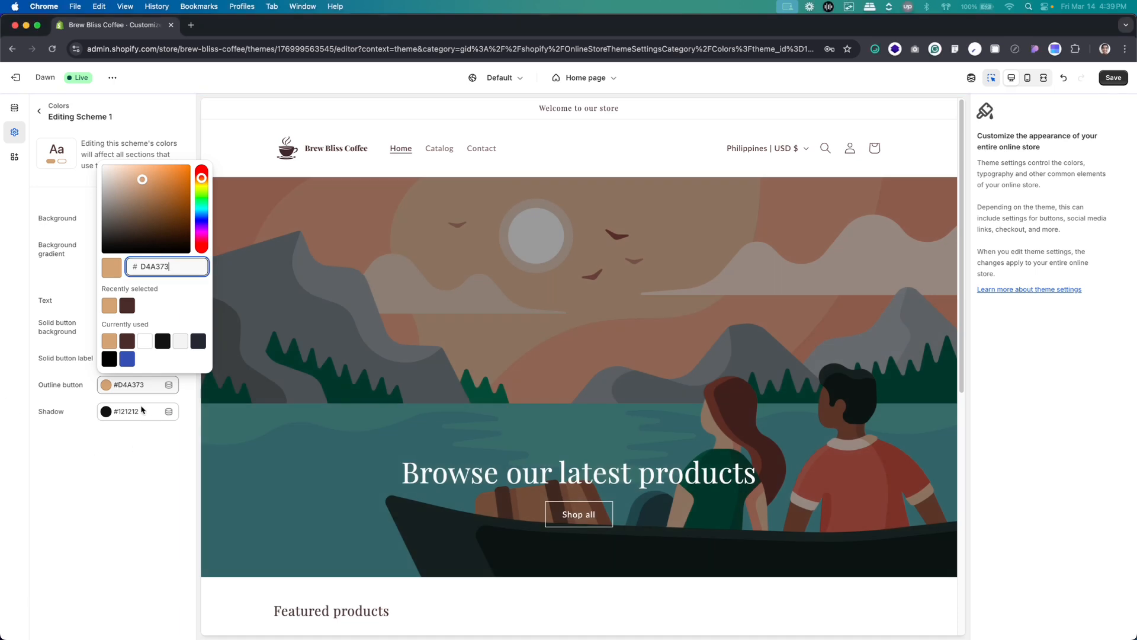
# Set the shadow color of Scheme 1 to #C2A483 and return to the scheme list
pyautogui.click(128, 411)
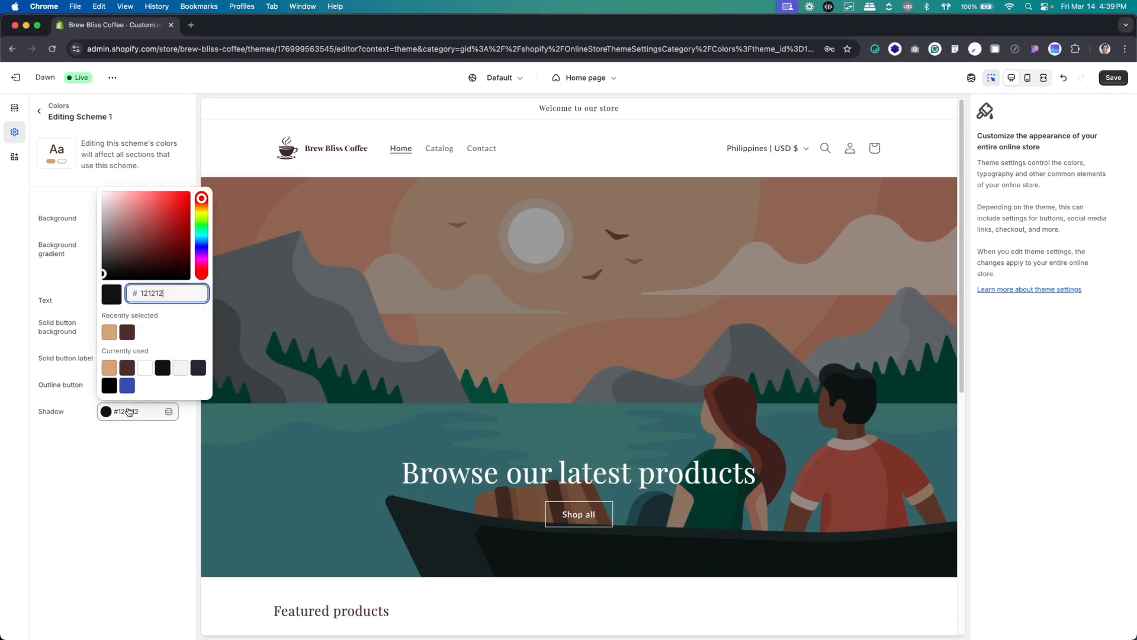
pyautogui.press('super+a')
pyautogui.write('C2A483')
pyautogui.click(128, 479)
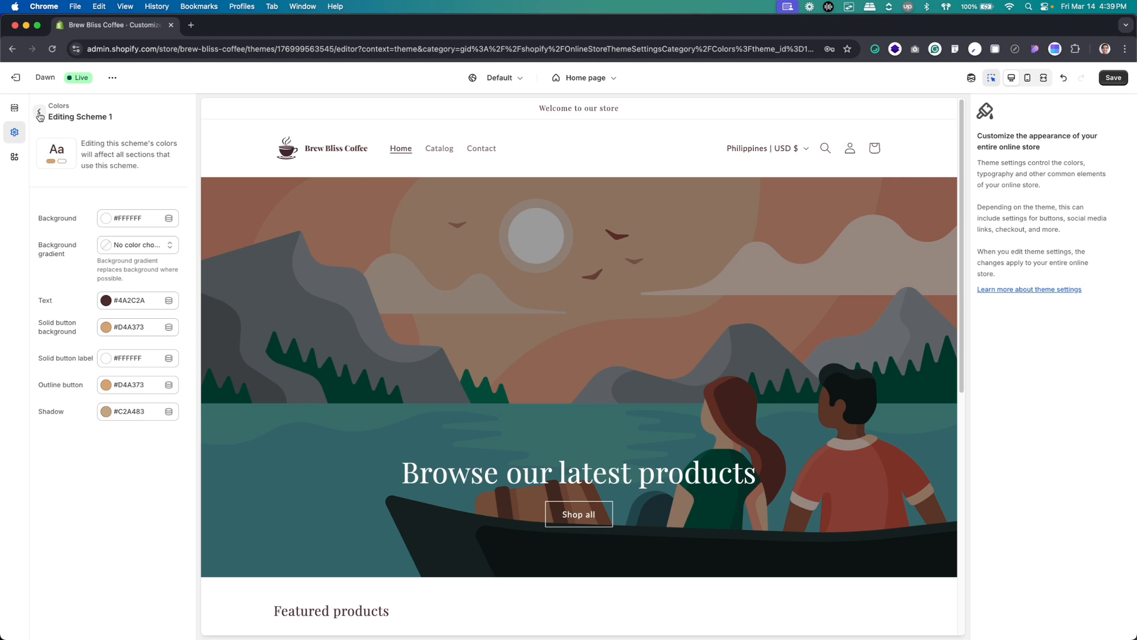
pyautogui.click(56, 112)
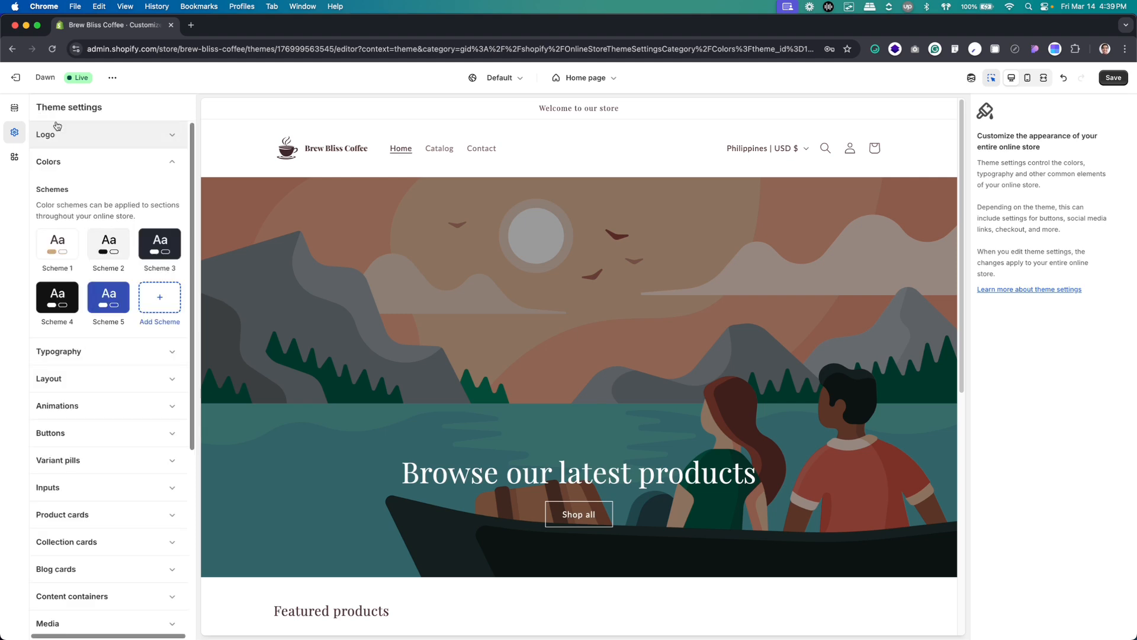
# Open Scheme 2 for editing and set its background color to #FAF3E0
pyautogui.click(106, 244)
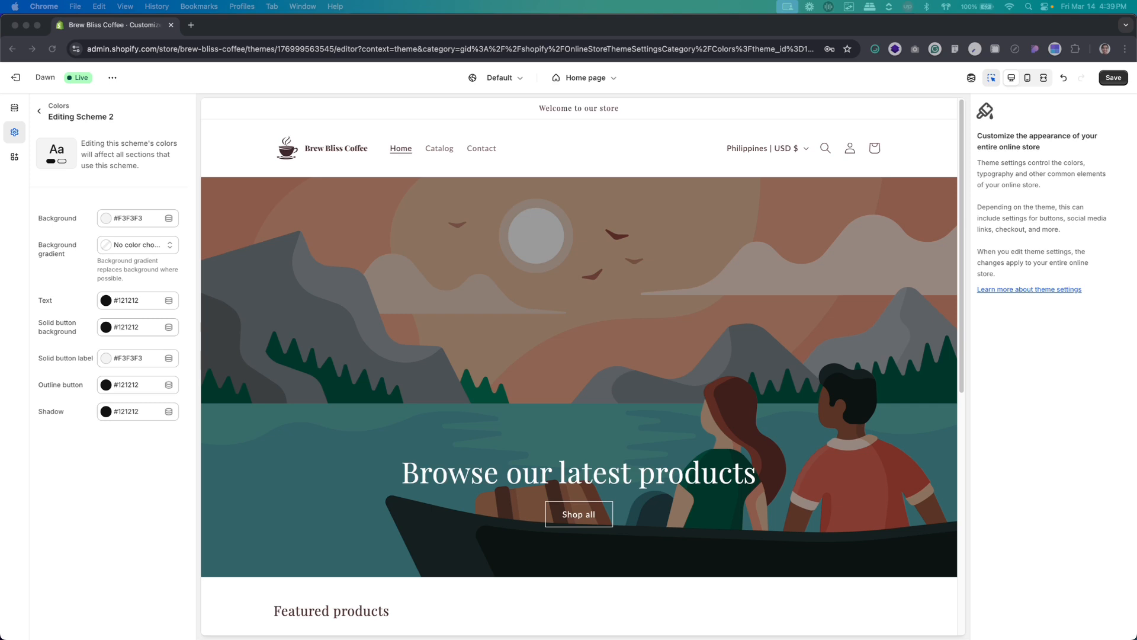
pyautogui.click(133, 219)
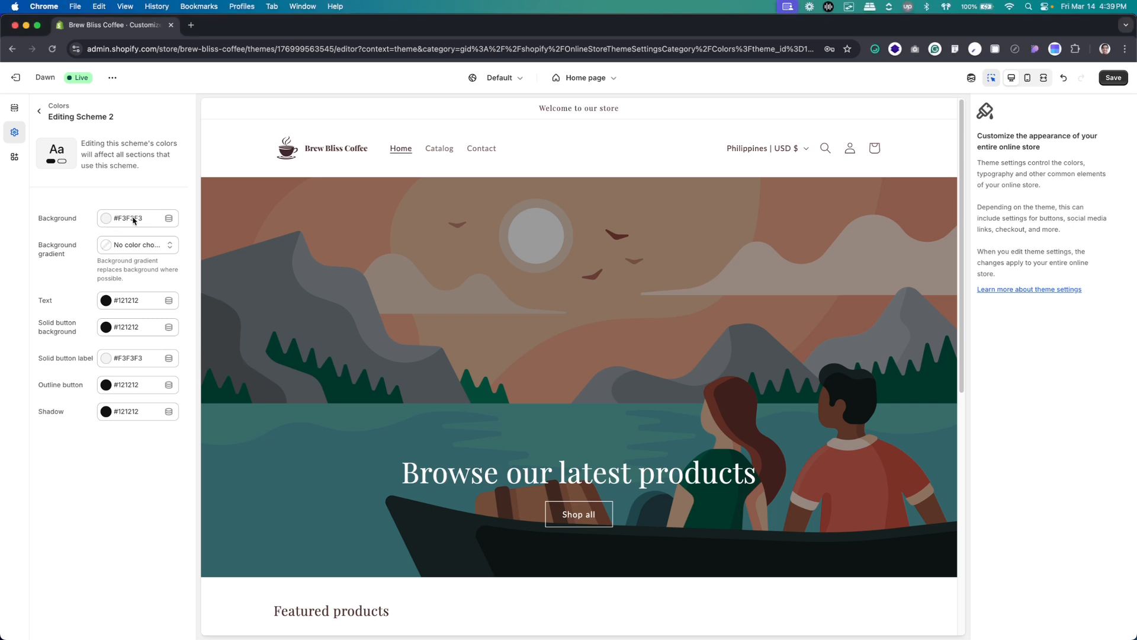
pyautogui.click(133, 219)
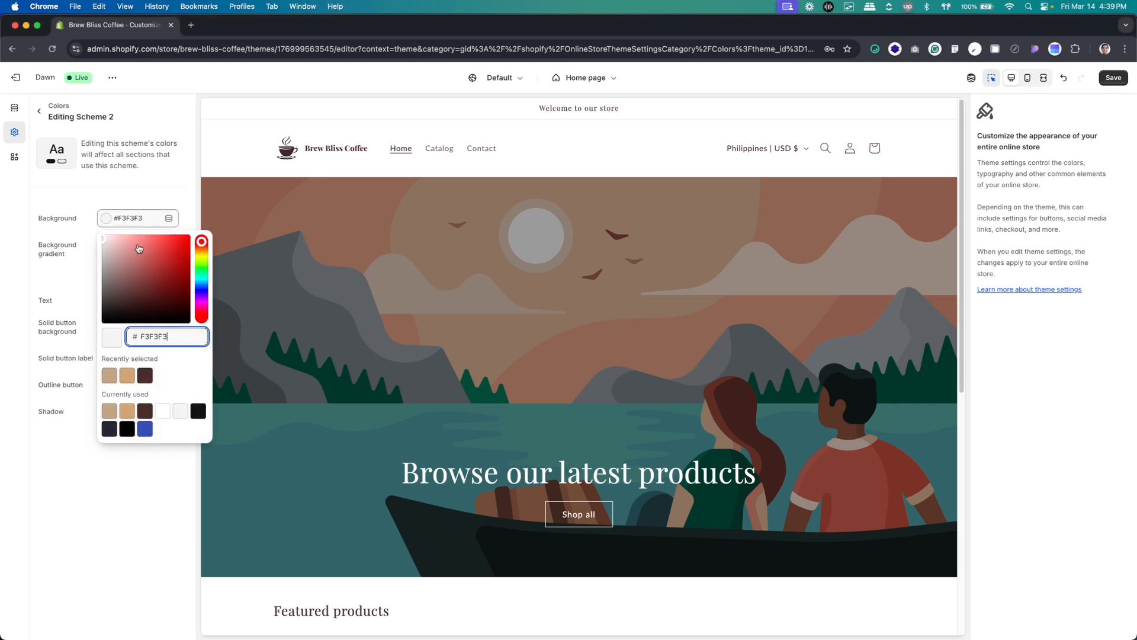
pyautogui.doubleClick(160, 336)
pyautogui.write('FAF350')
pyautogui.click(145, 463)
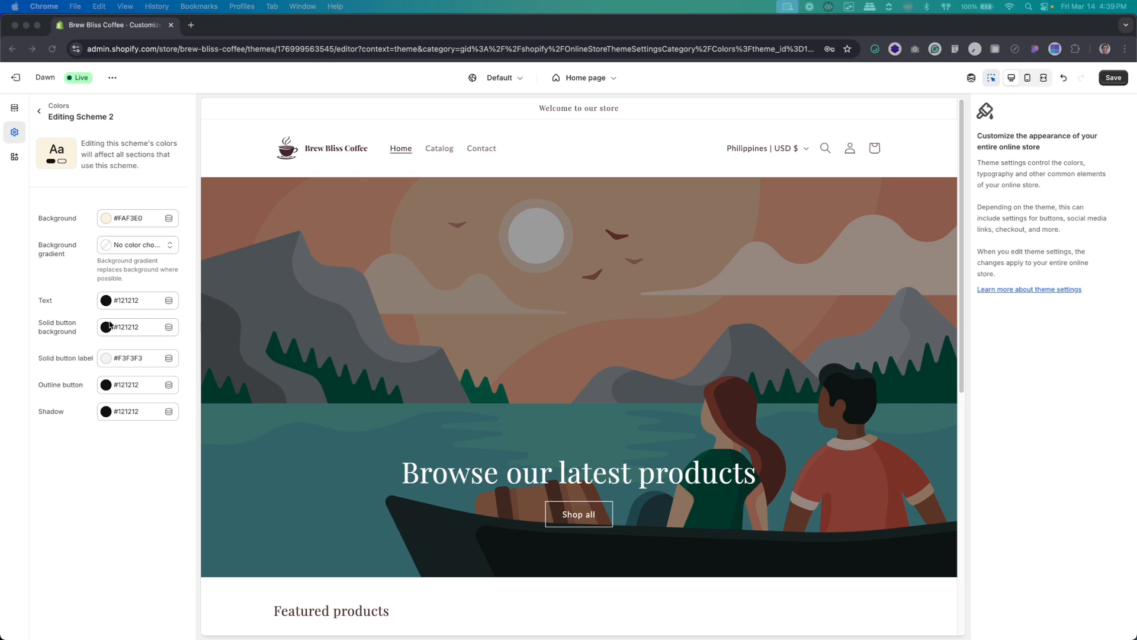
# Set the text color of Scheme 2 to #4A2C2A
pyautogui.click(128, 302)
pyautogui.doubleClick(155, 182)
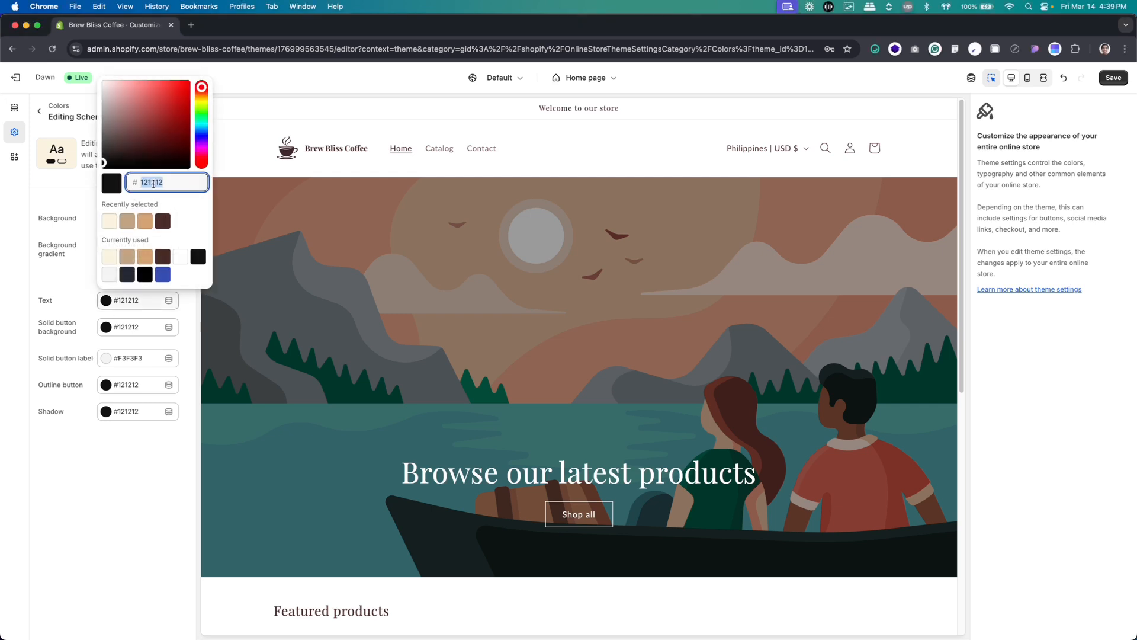
pyautogui.write('4A2C2A')
# Set the solid button background color of Scheme 2 to #D4A373
pyautogui.press('super+Tab')
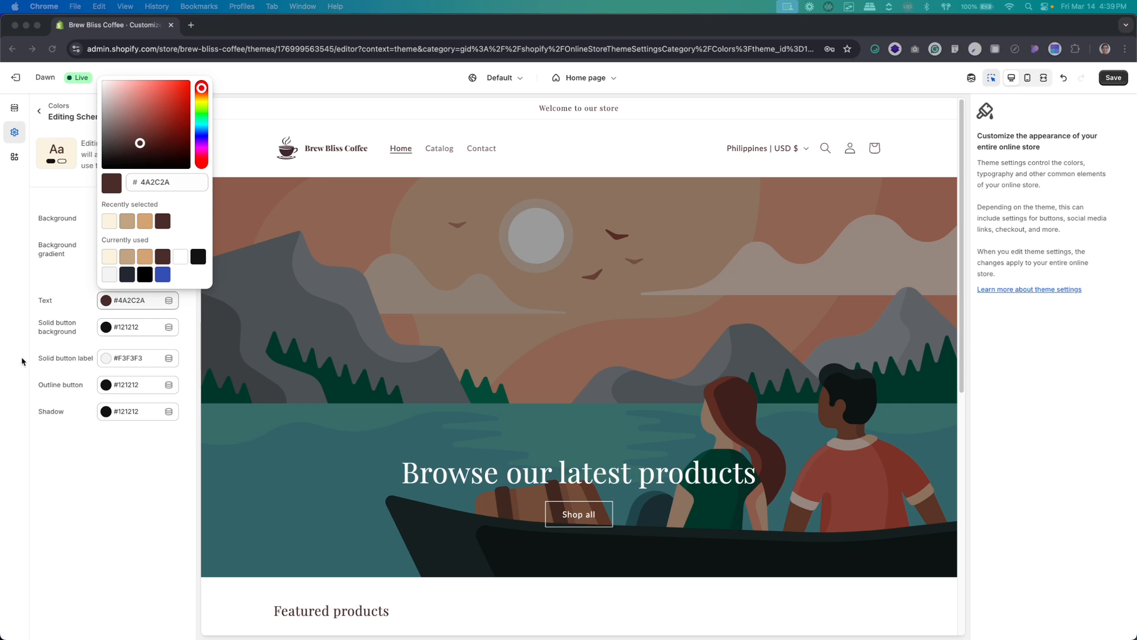
pyautogui.press('super+Tab')
pyautogui.click(122, 326)
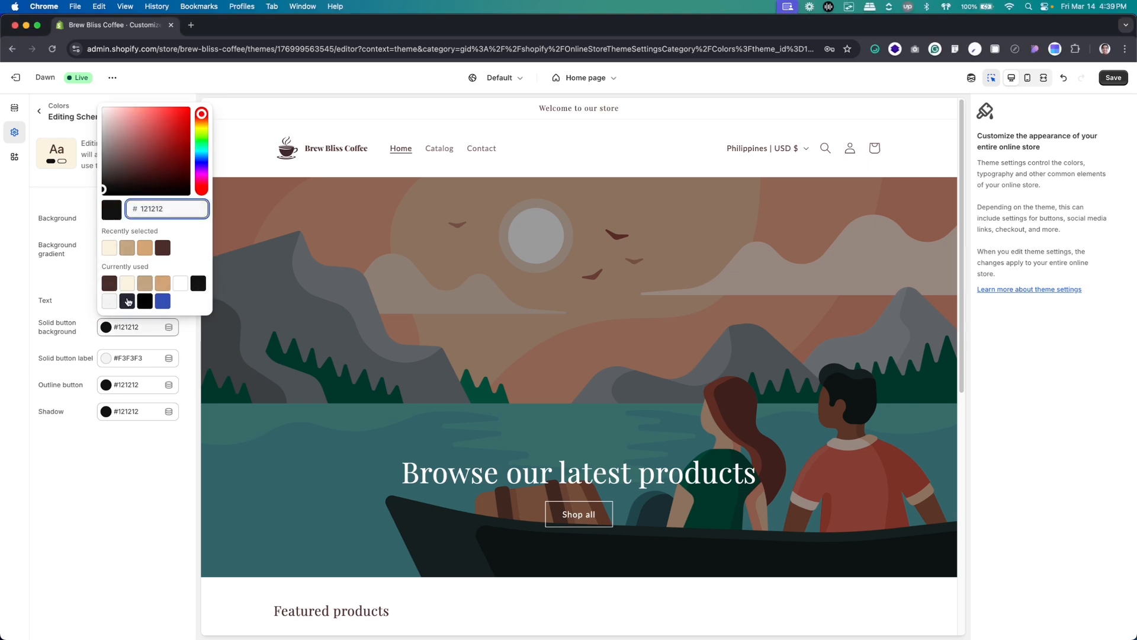
pyautogui.press('super+a')
pyautogui.write('D4A373')
pyautogui.click(107, 500)
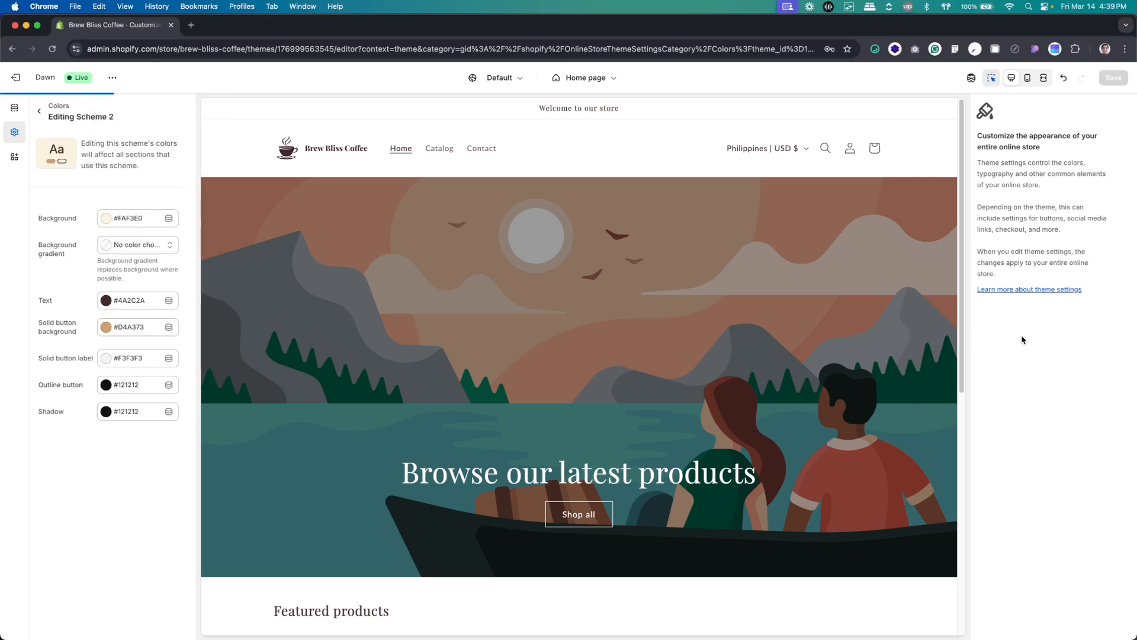
# Set the solid button label color of Scheme 2 to #FFFFFF
pyautogui.press('super+Tab')
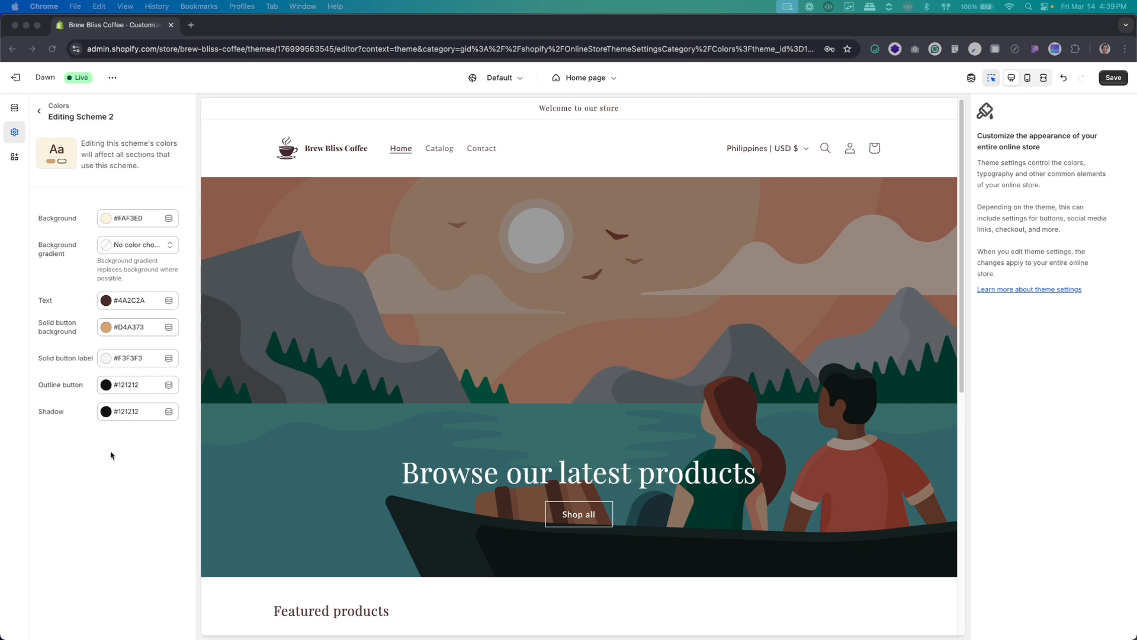
pyautogui.click(125, 355)
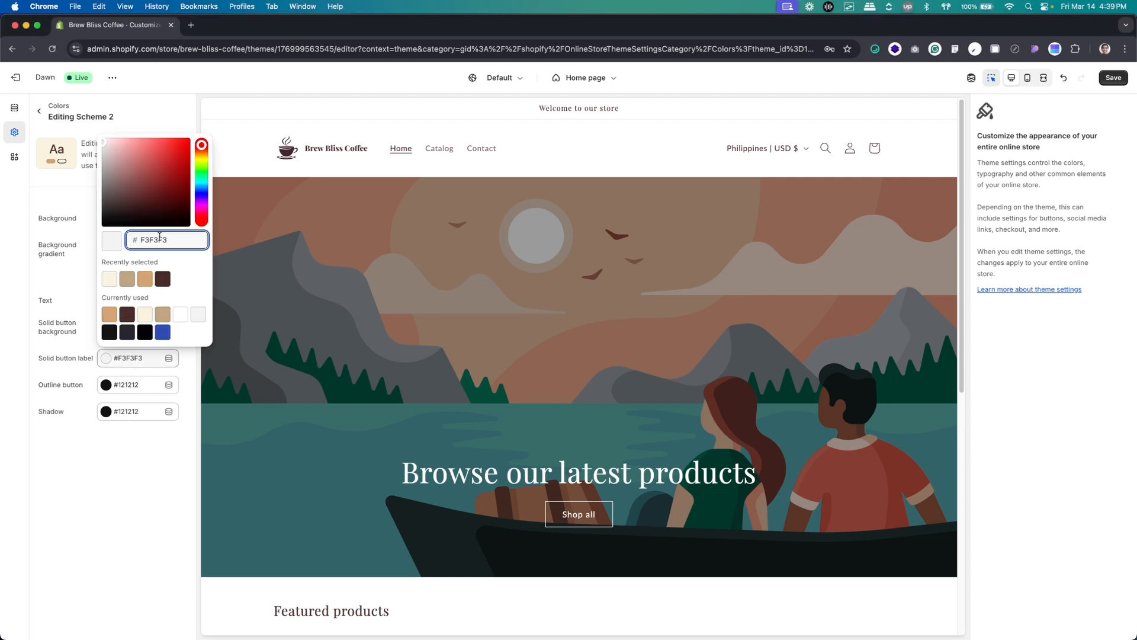
pyautogui.doubleClick(159, 238)
pyautogui.write('FFFFFF')
# Set the outline button color of Scheme 2 to #D4A373
pyautogui.click(138, 391)
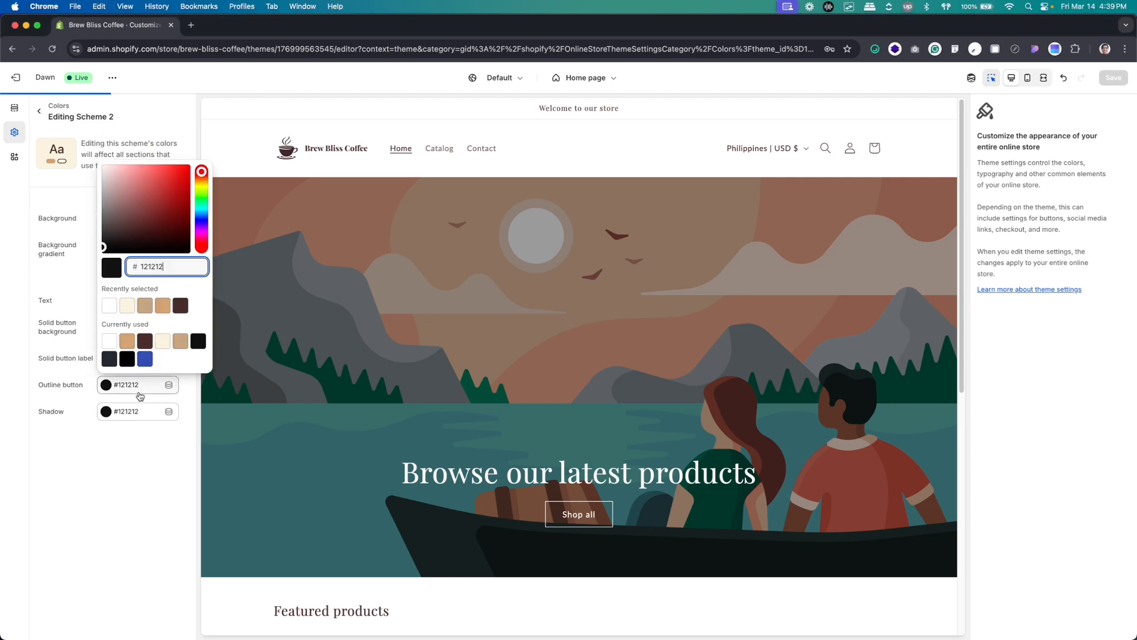
pyautogui.click(138, 513)
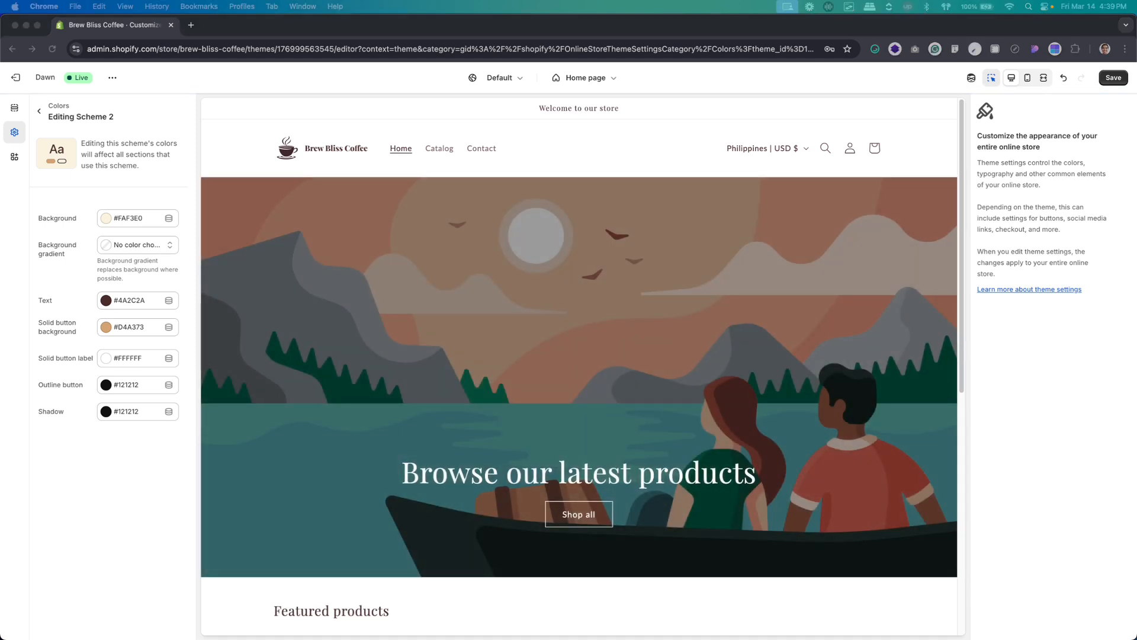
pyautogui.click(131, 390)
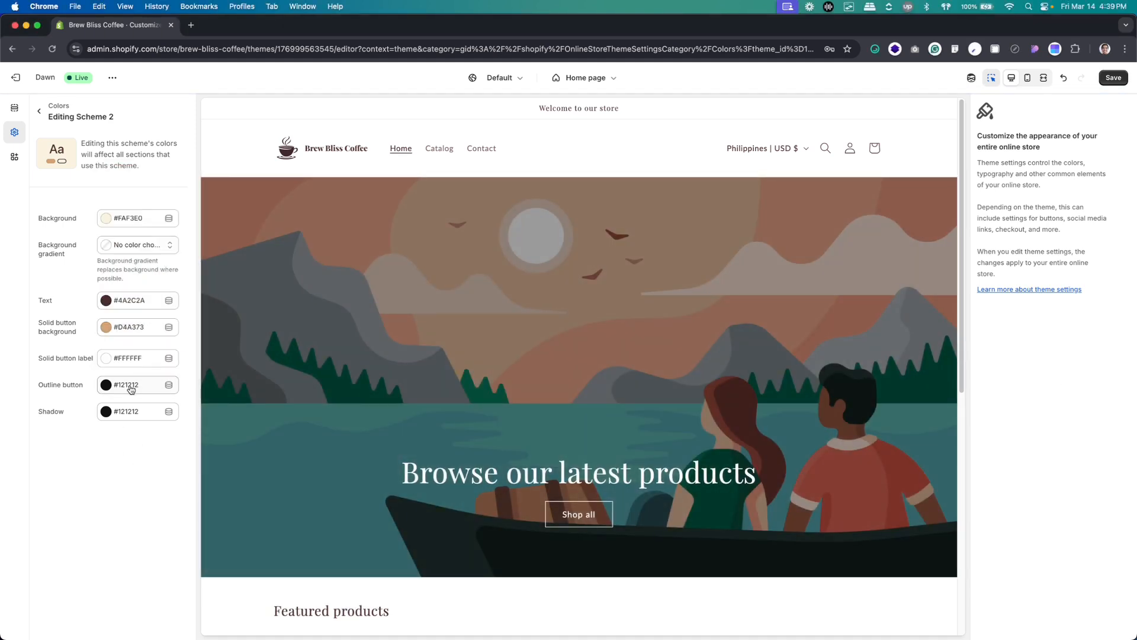
pyautogui.click(131, 389)
pyautogui.doubleClick(153, 268)
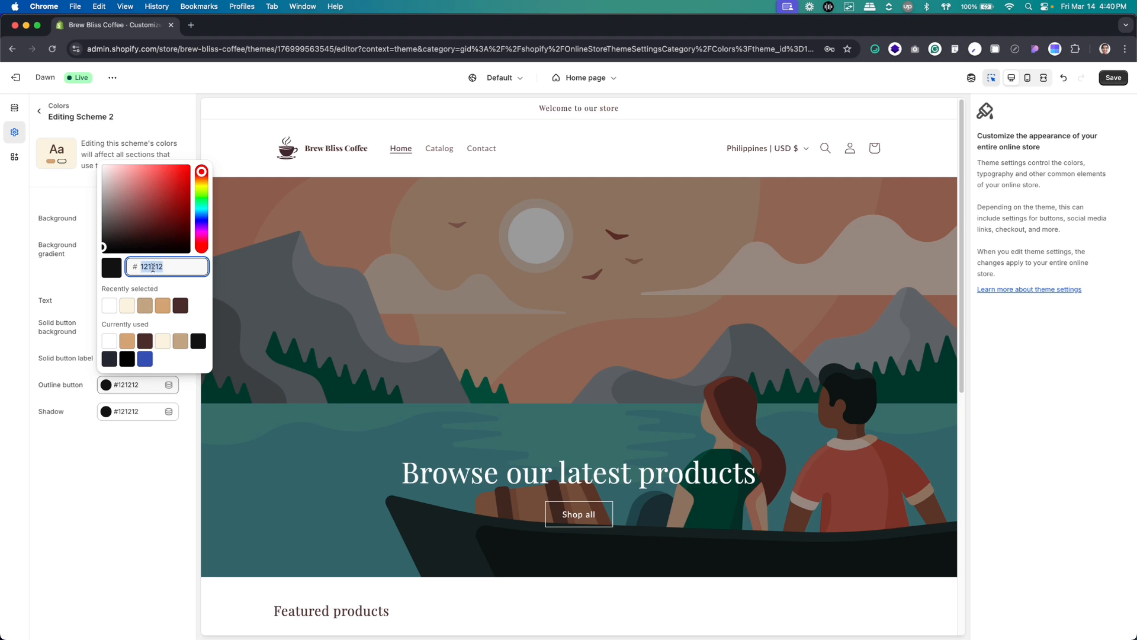
pyautogui.click(130, 342)
pyautogui.click(116, 468)
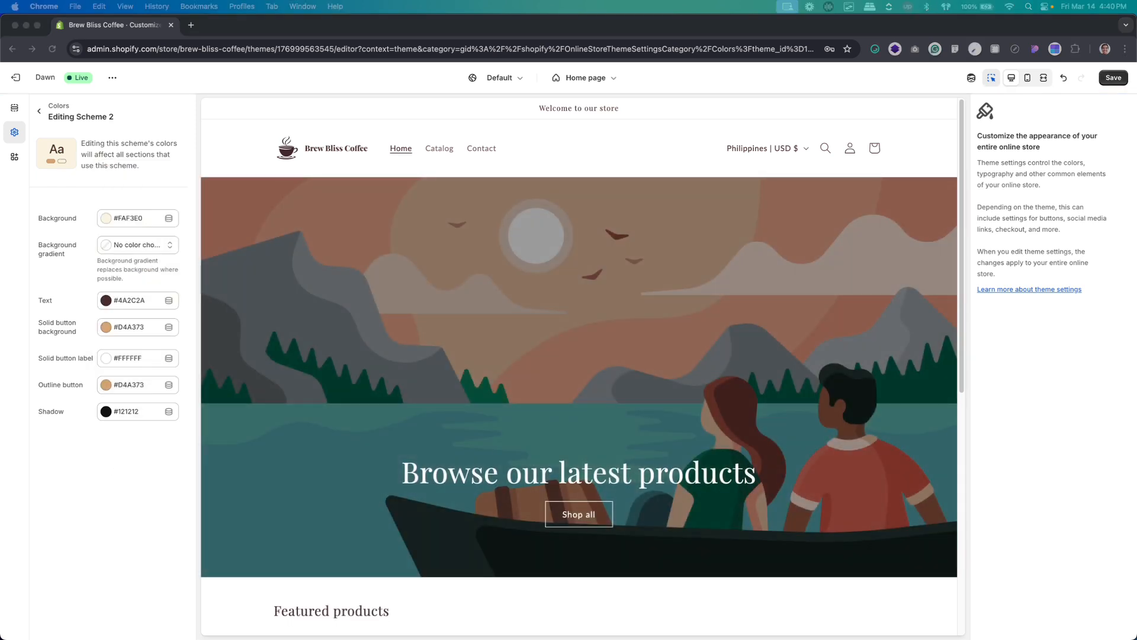
# Set the shadow color of Scheme 2 to #C2A483 and return to the scheme list
pyautogui.click(119, 411)
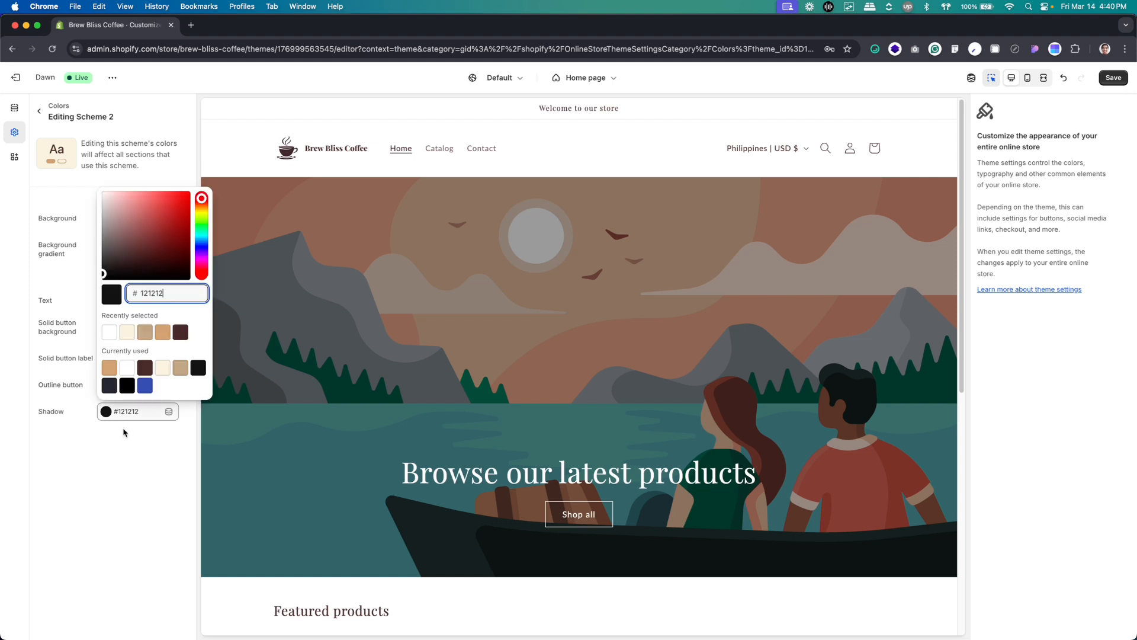
pyautogui.doubleClick(154, 291)
pyautogui.write('C2A483')
pyautogui.click(103, 484)
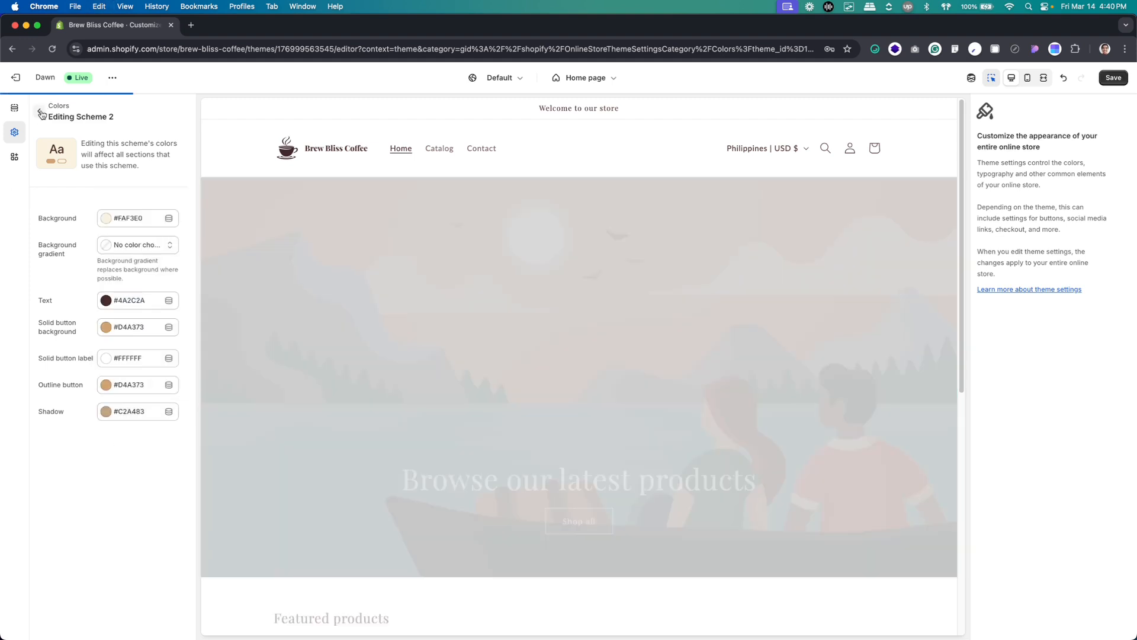
pyautogui.click(40, 112)
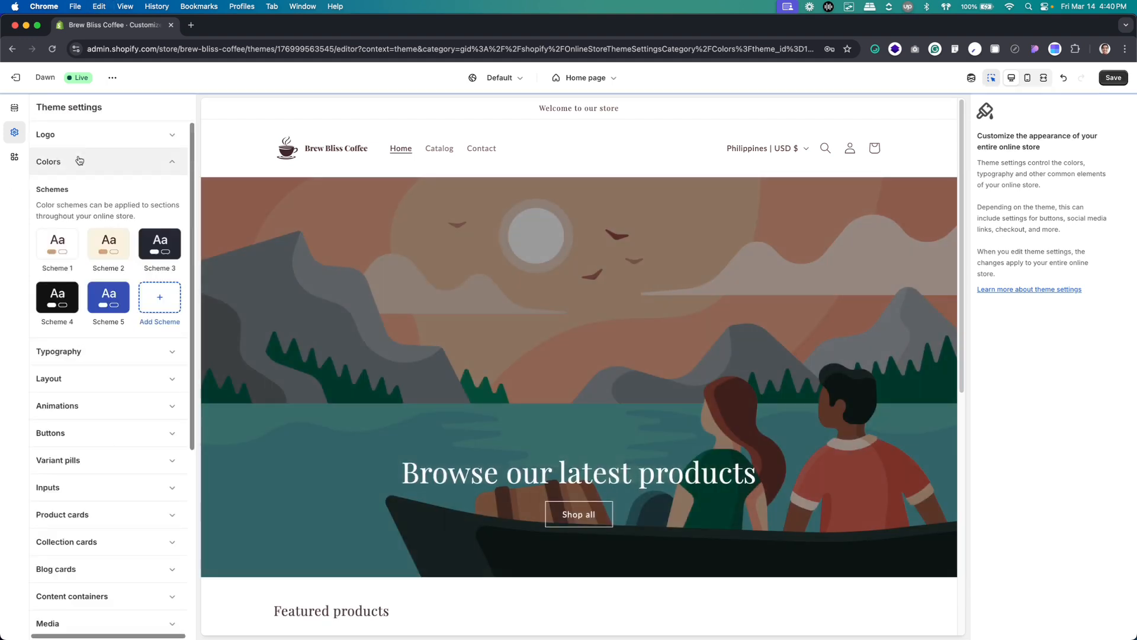
# Open Scheme 3 for editing and set its background color to #FAF3E0
pyautogui.click(159, 241)
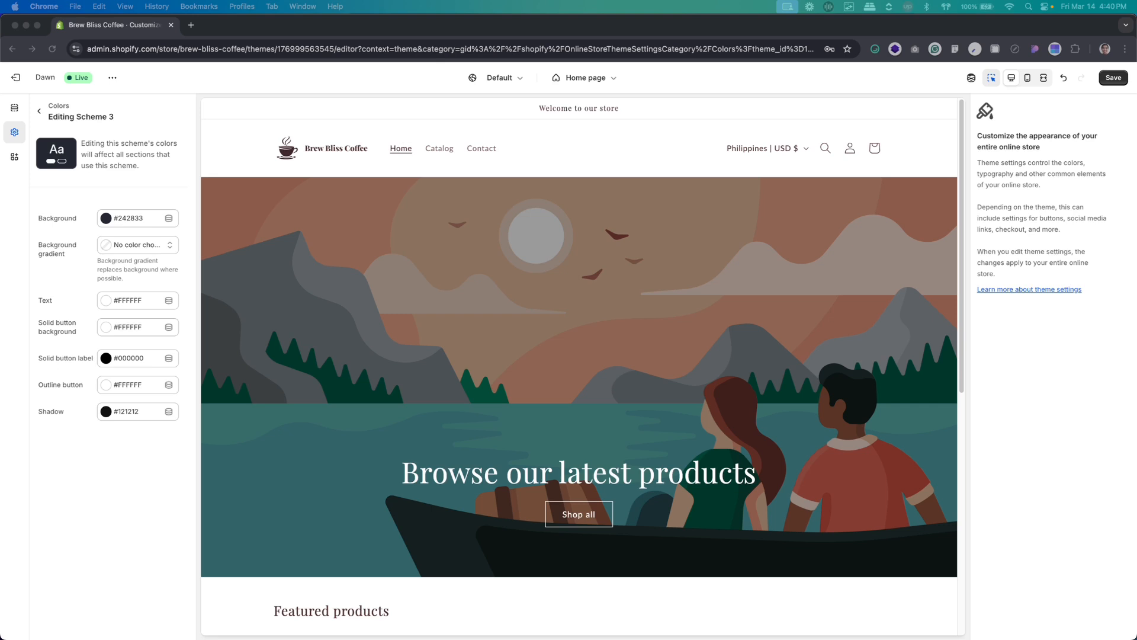
pyautogui.click(128, 219)
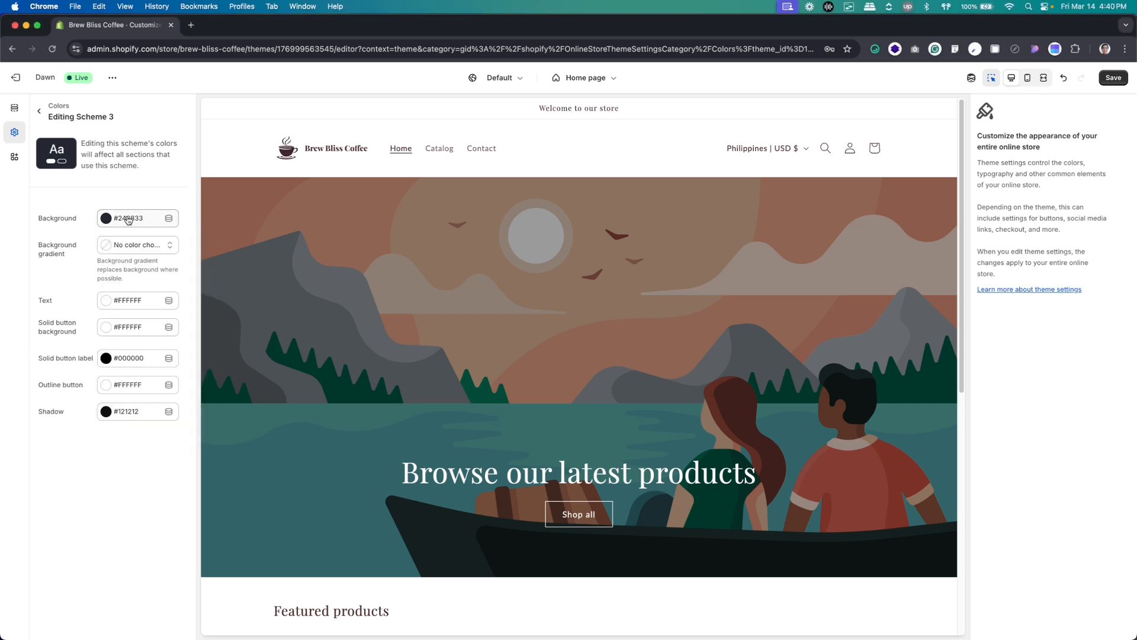
pyautogui.click(129, 219)
pyautogui.doubleClick(157, 336)
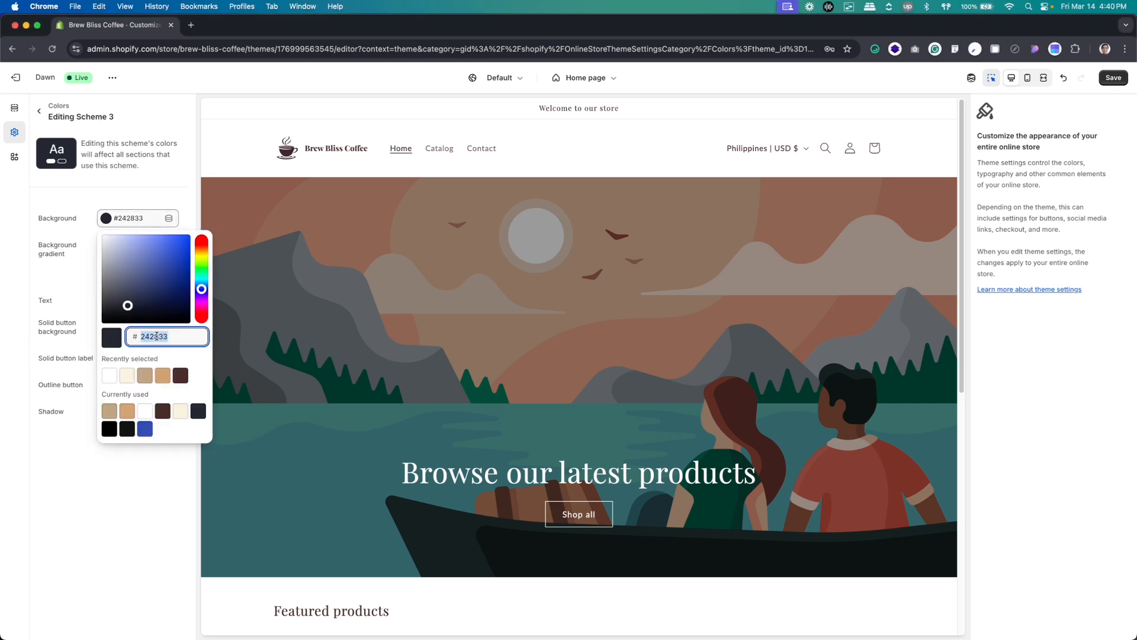
pyautogui.write('FAF3E0')
pyautogui.click(127, 483)
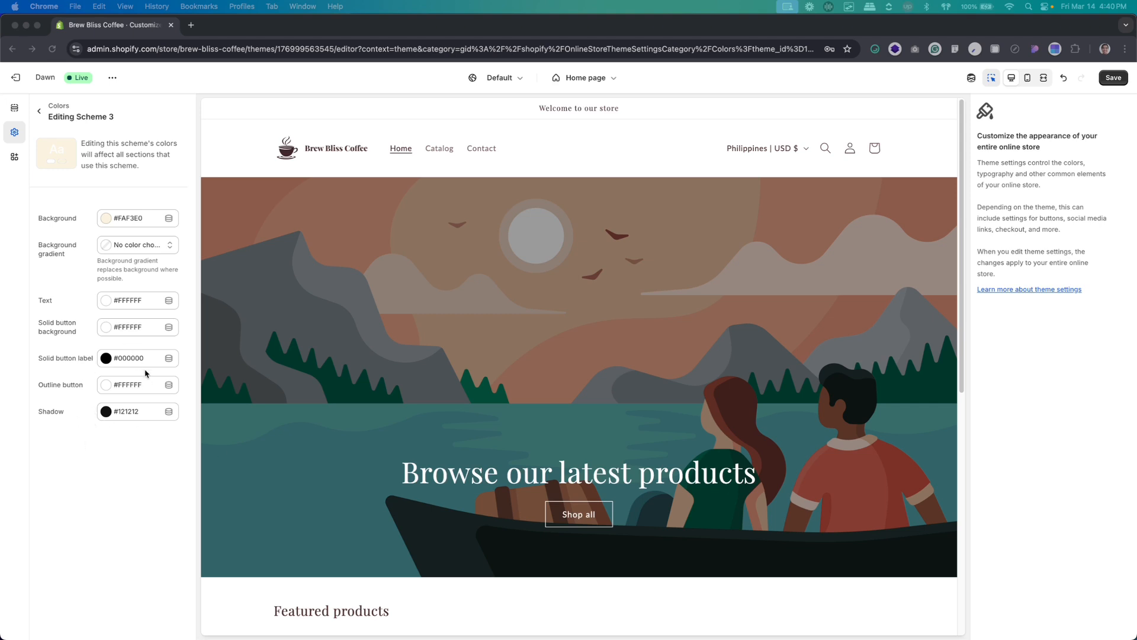
# Set the solid button background color of Scheme 3 to #D4A373
pyautogui.click(126, 327)
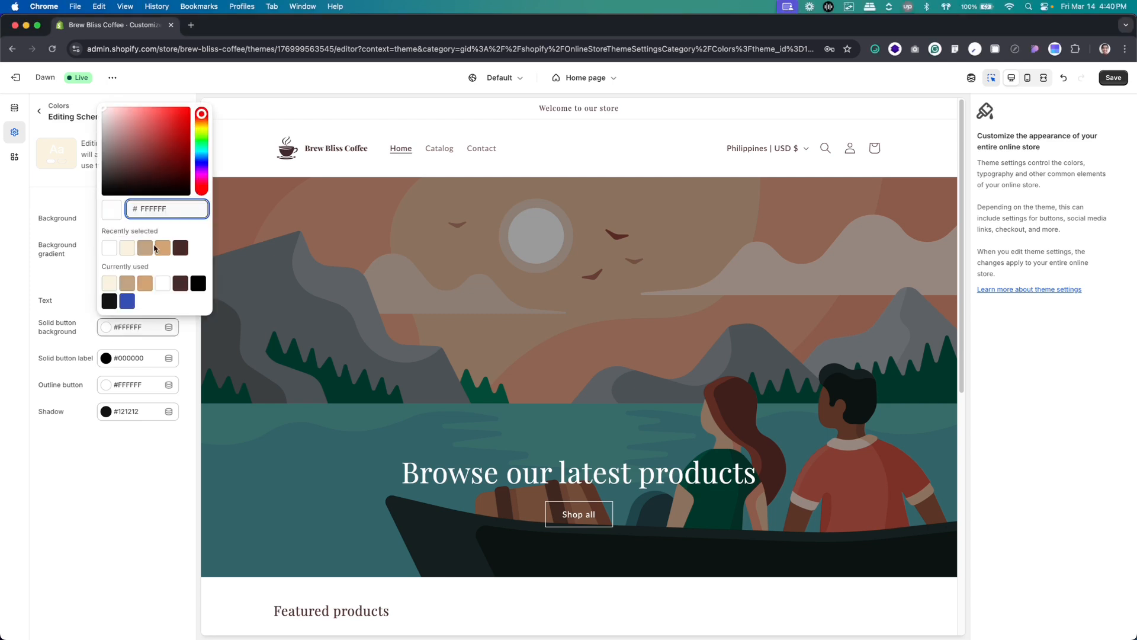
pyautogui.press('super+a')
pyautogui.write('D4A373')
pyautogui.click(109, 502)
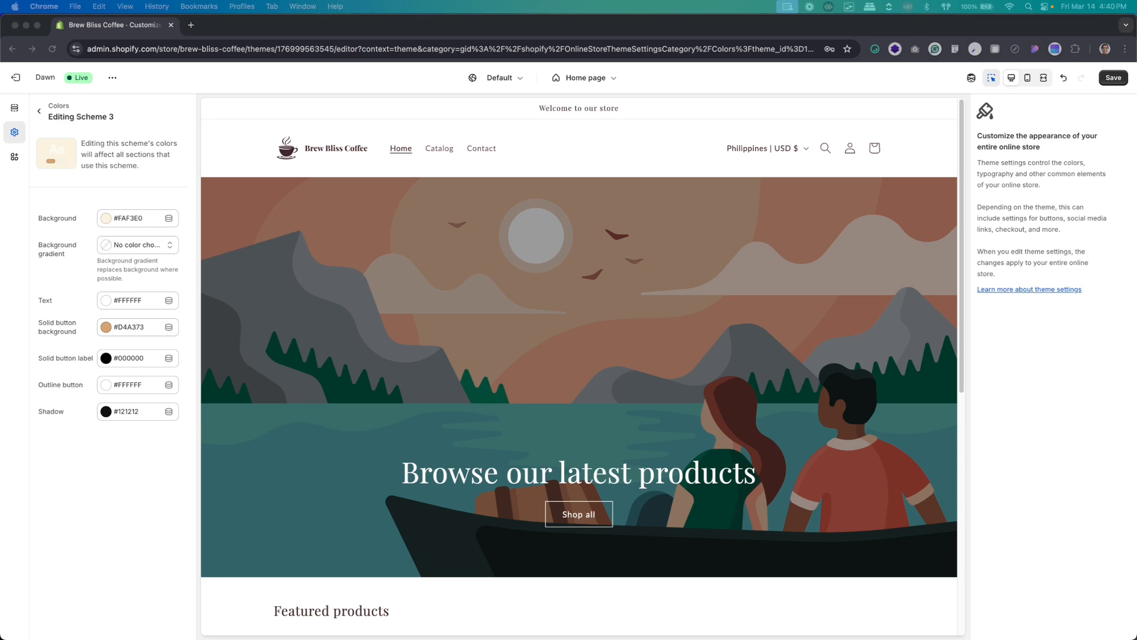
# Set the solid button label color of Scheme 3 to #FFFFFF
pyautogui.click(131, 362)
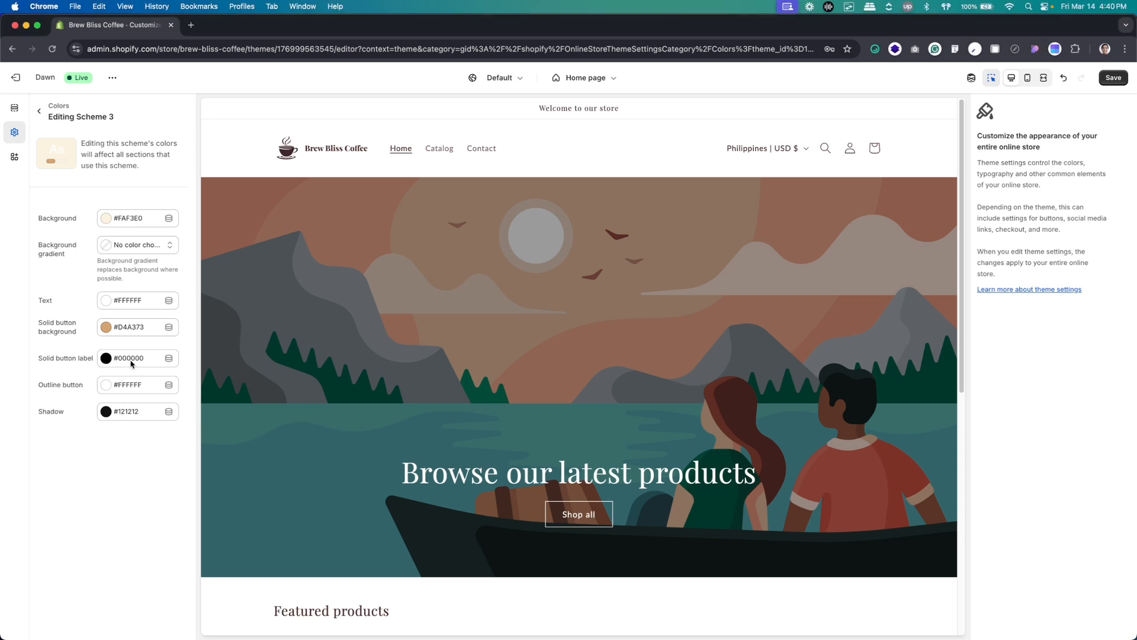
pyautogui.doubleClick(150, 240)
pyautogui.write('FFFFFF')
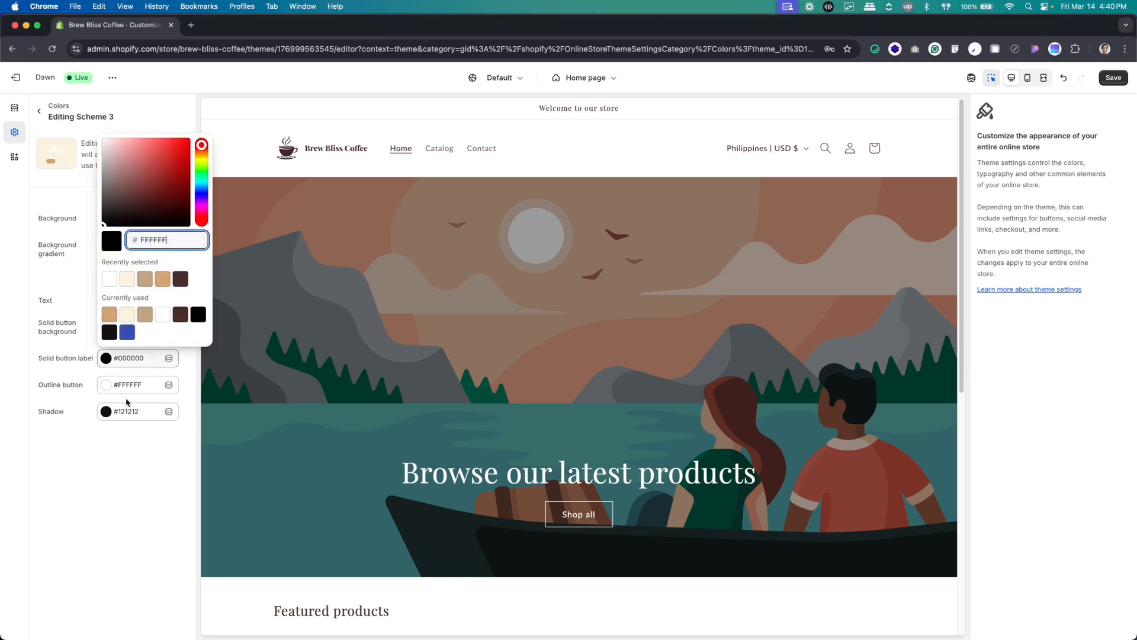
pyautogui.click(109, 543)
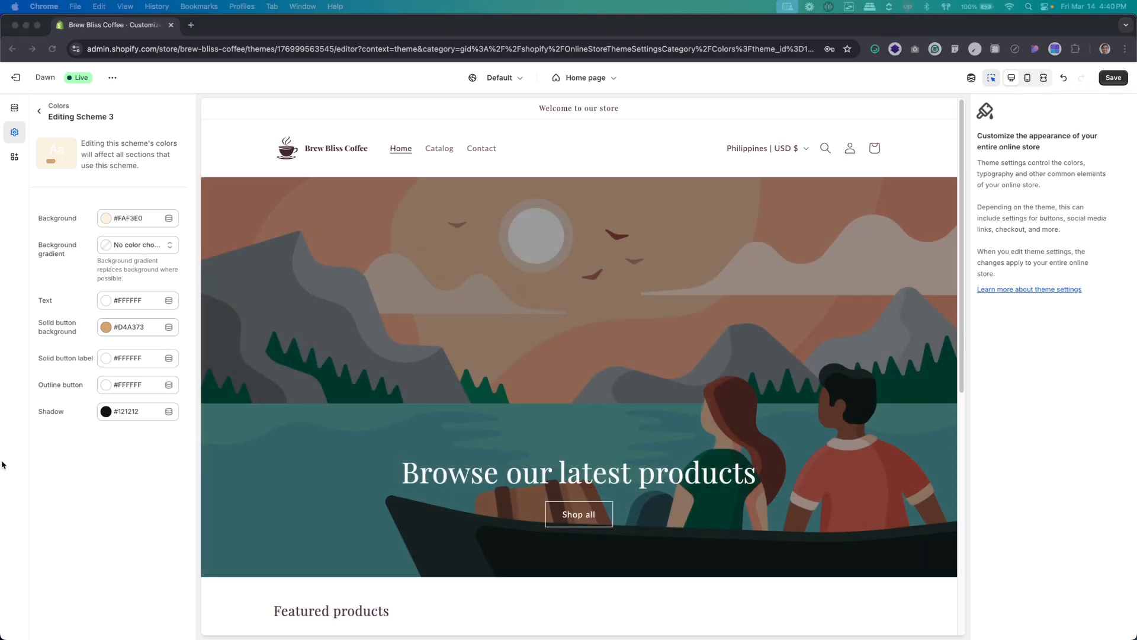
# Set the outline button color of Scheme 3 to #D4A373
pyautogui.click(126, 385)
pyautogui.click(126, 385)
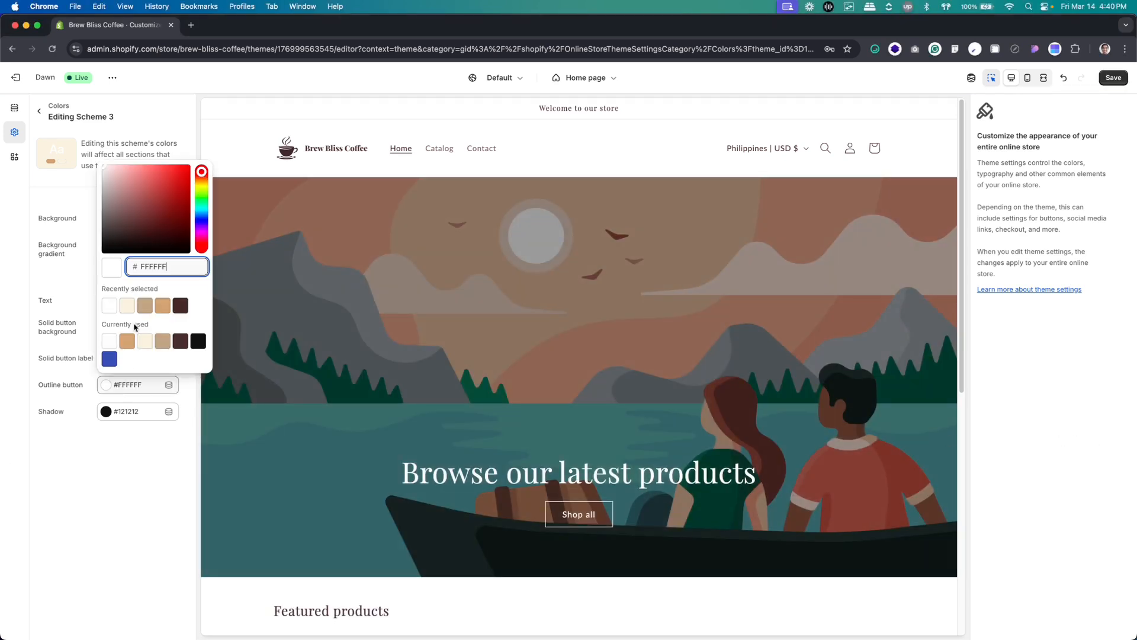
pyautogui.doubleClick(156, 266)
pyautogui.write('D4A373')
pyautogui.click(132, 494)
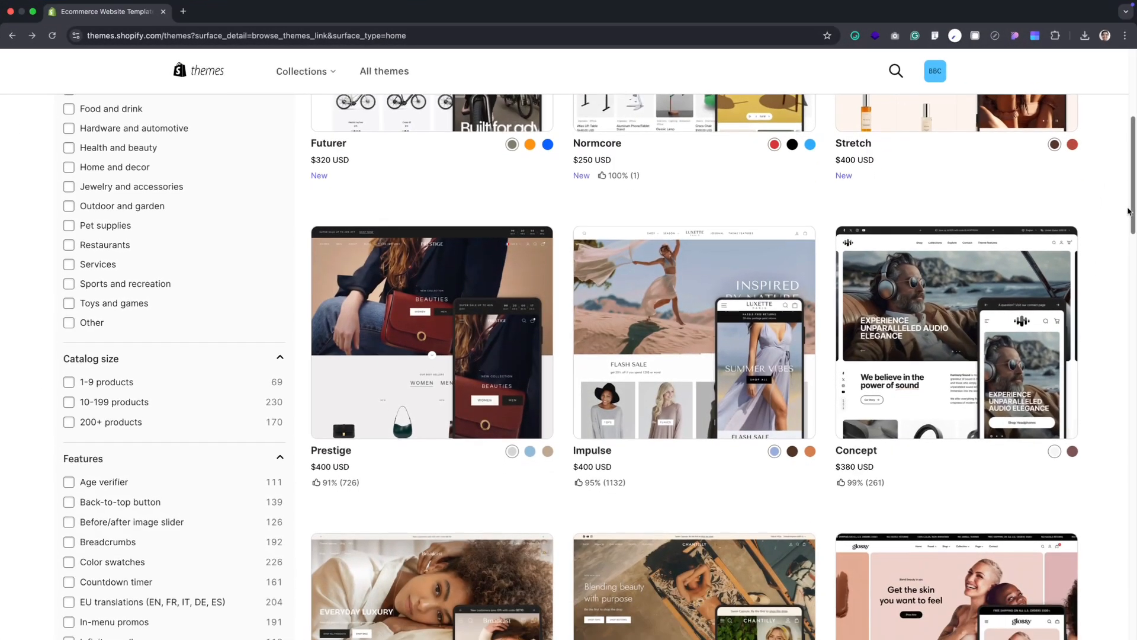
# In the Shopify theme store, preview the Normcore theme in mobile and desktop views and in its Subtle style
pyautogui.moveTo(1129, 212); pyautogui.dragTo(1128, 152)
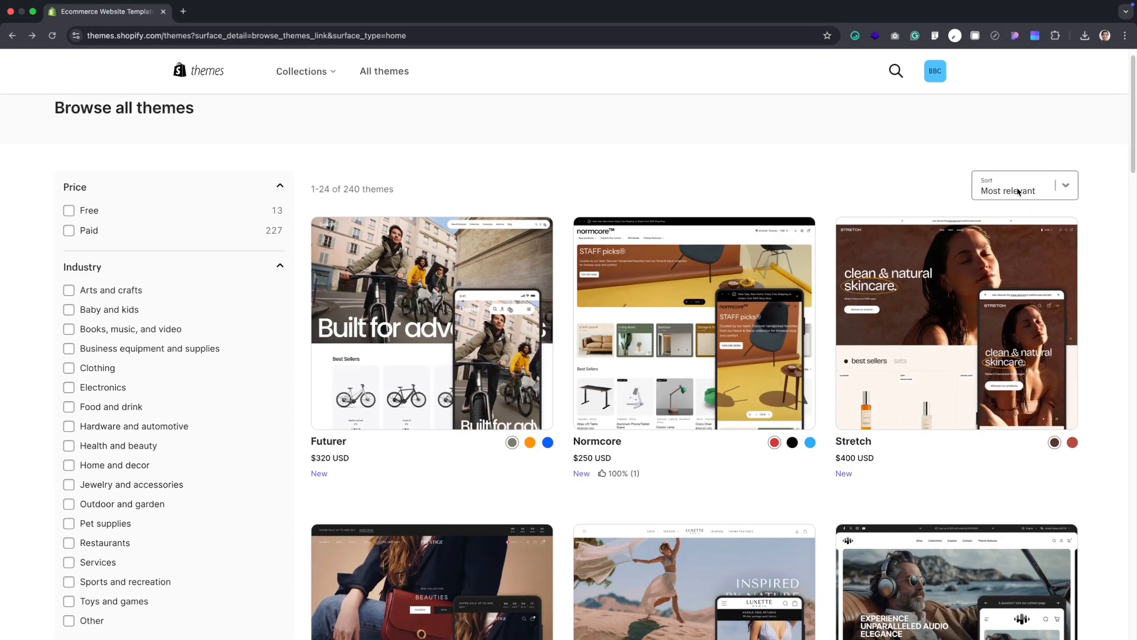
pyautogui.click(626, 369)
pyautogui.click(243, 353)
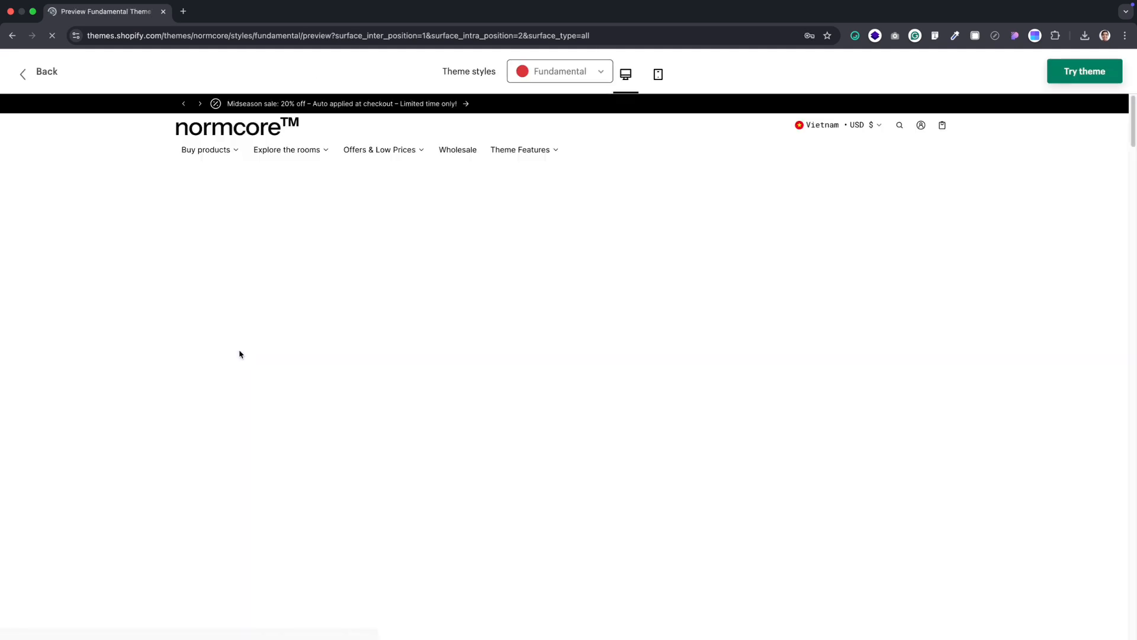
pyautogui.moveTo(1133, 122)
pyautogui.mouseDown()
pyautogui.moveTo(1133, 160)
pyautogui.moveTo(1130, 120)
pyautogui.mouseUp()
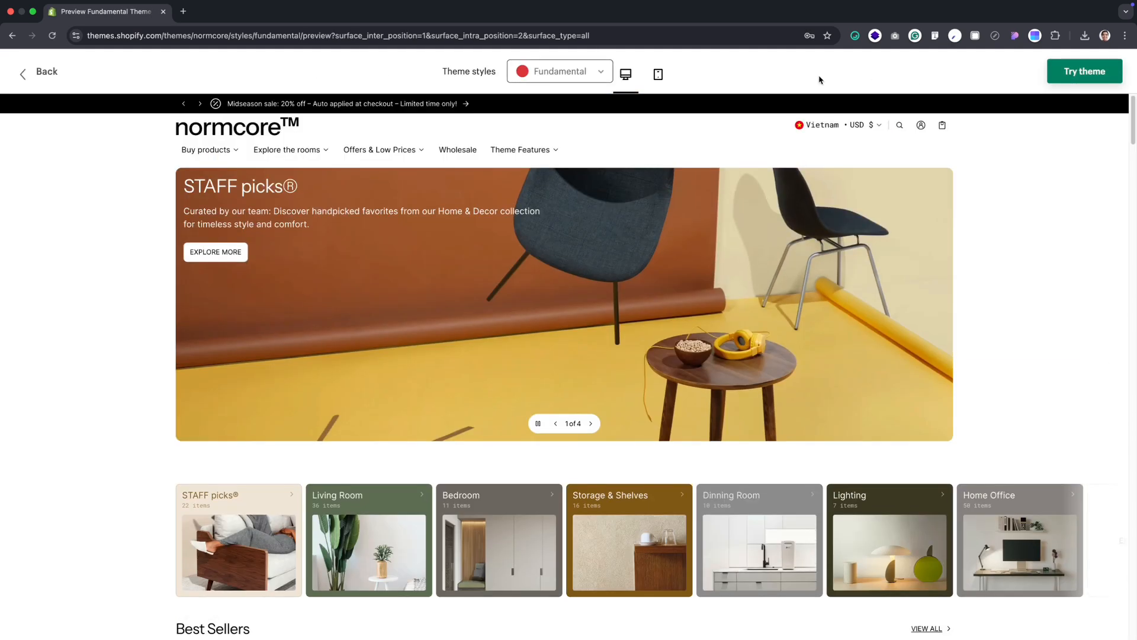
pyautogui.click(656, 82)
pyautogui.click(632, 85)
pyautogui.click(543, 73)
pyautogui.click(540, 129)
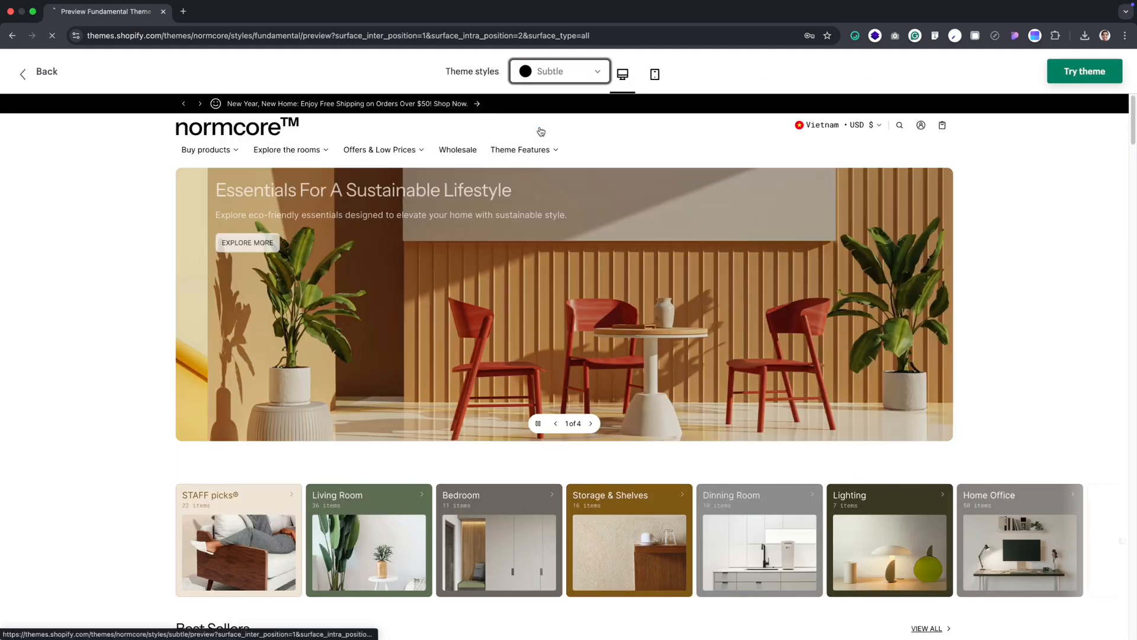
pyautogui.moveTo(1133, 106)
pyautogui.mouseDown()
pyautogui.moveTo(1133, 145)
pyautogui.moveTo(1133, 107)
pyautogui.mouseUp()
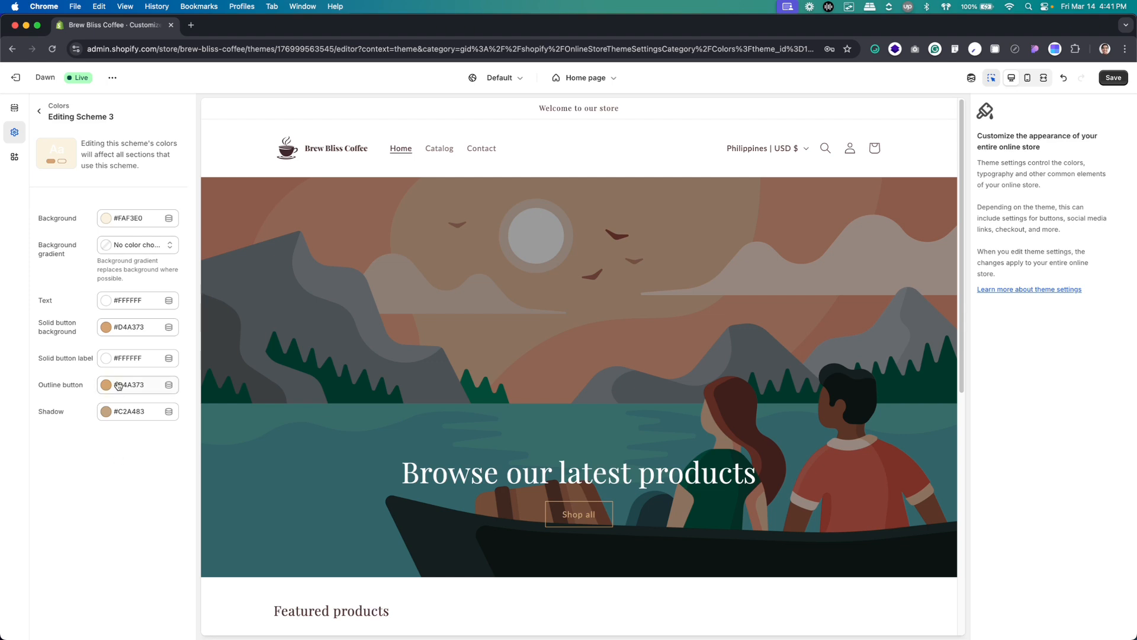
# Return from editing Scheme 3 to the theme's color scheme list
pyautogui.click(39, 112)
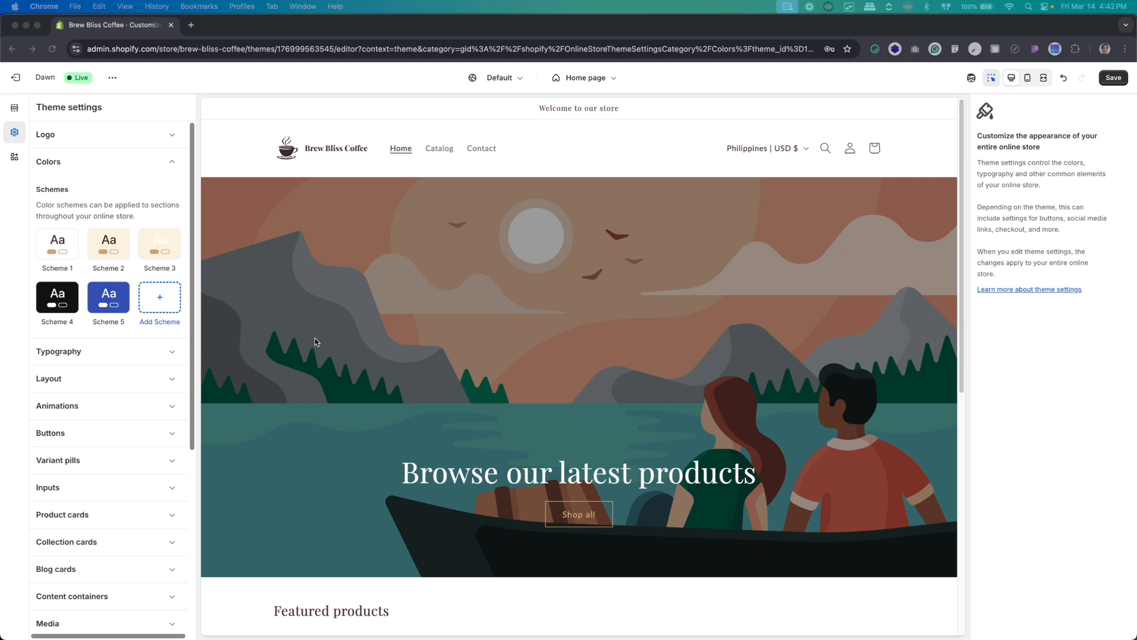
# Close the color schemes and look through the theme's Layout, Animations, Buttons and Inputs settings
pyautogui.click(169, 167)
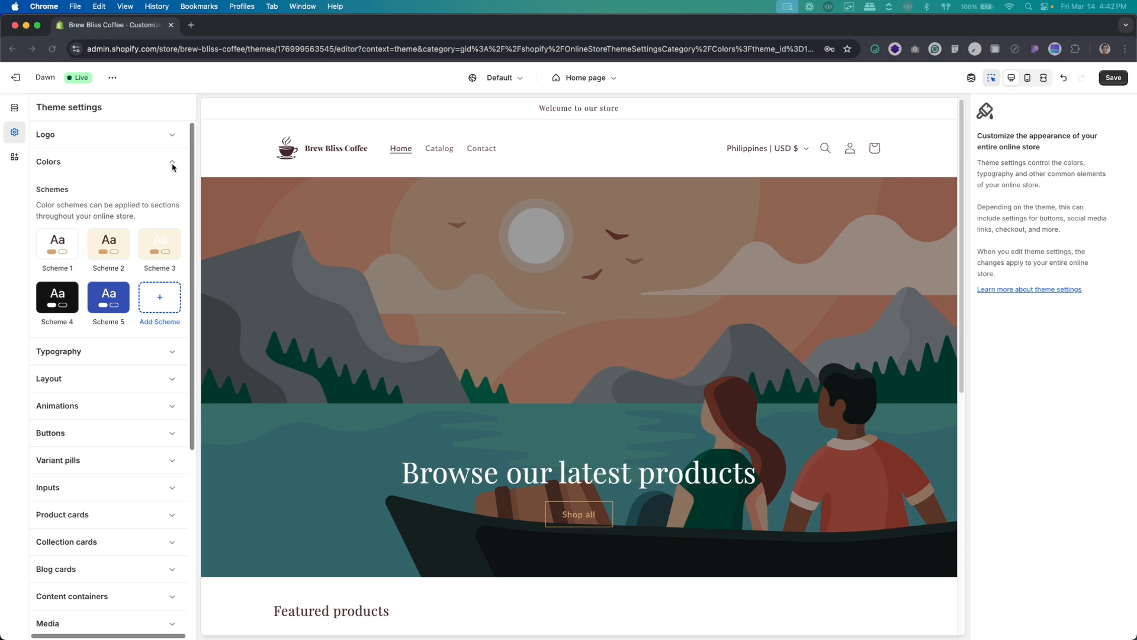
pyautogui.click(134, 163)
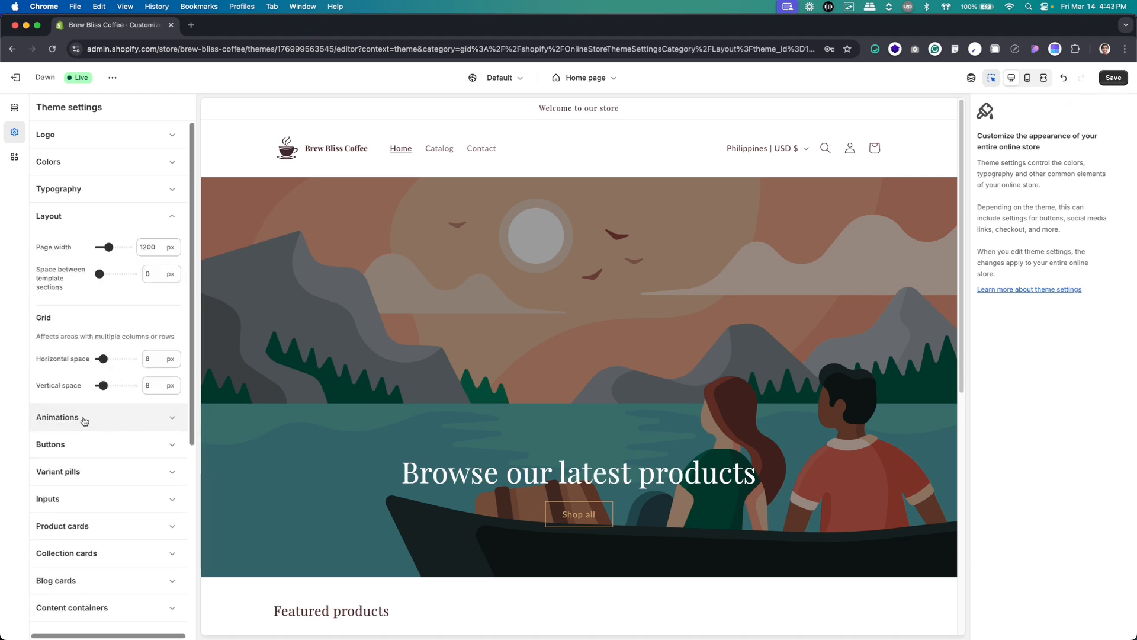
pyautogui.click(84, 420)
pyautogui.click(77, 340)
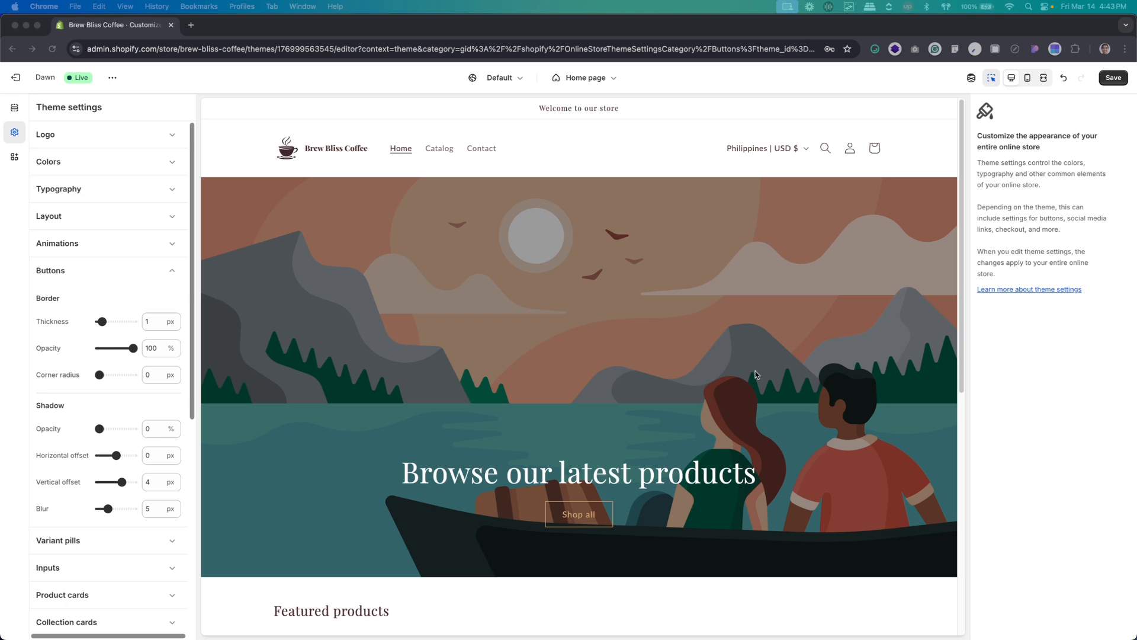
pyautogui.click(75, 277)
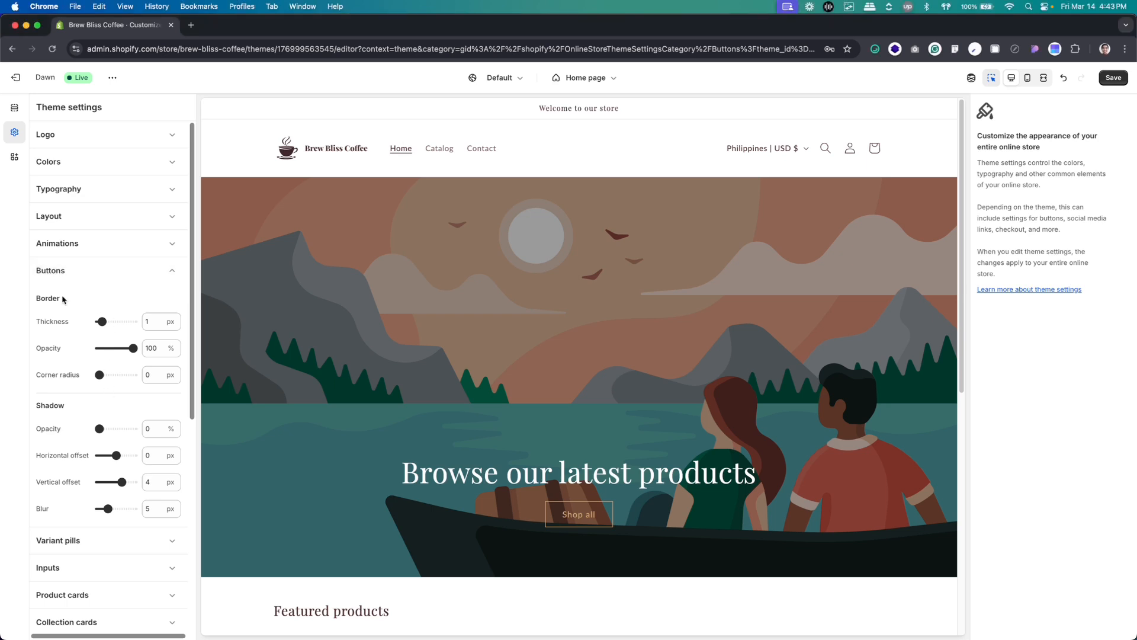
pyautogui.click(64, 273)
pyautogui.click(64, 326)
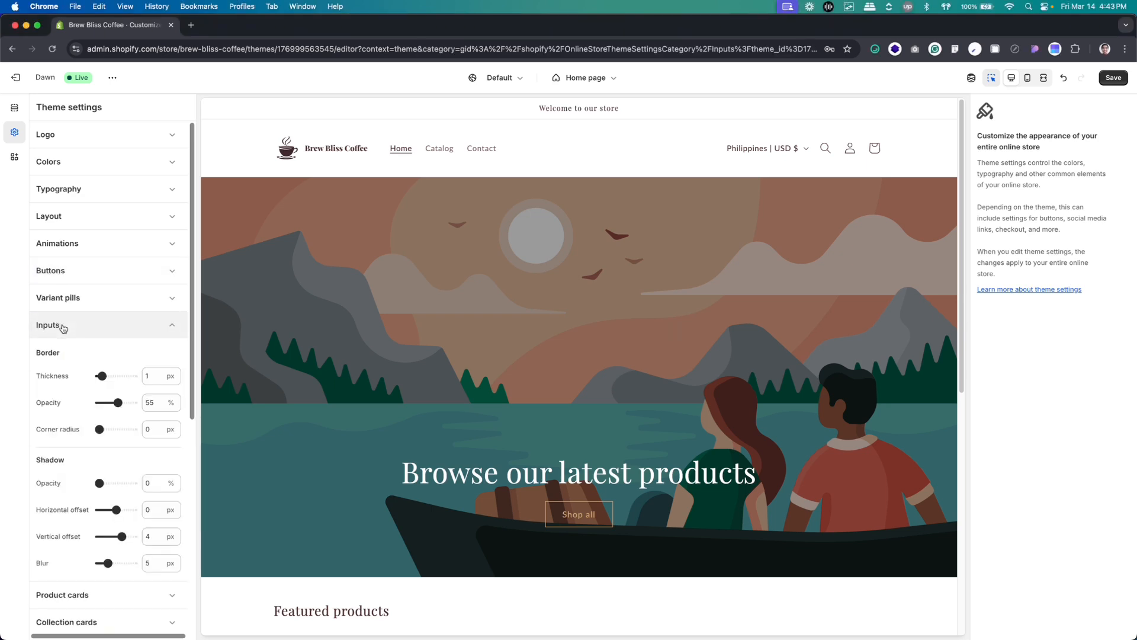
pyautogui.click(62, 326)
# Look over the remaining theme setting categories, examining the social media link fields and the custom CSS section
pyautogui.scroll(-3, 70, 394)
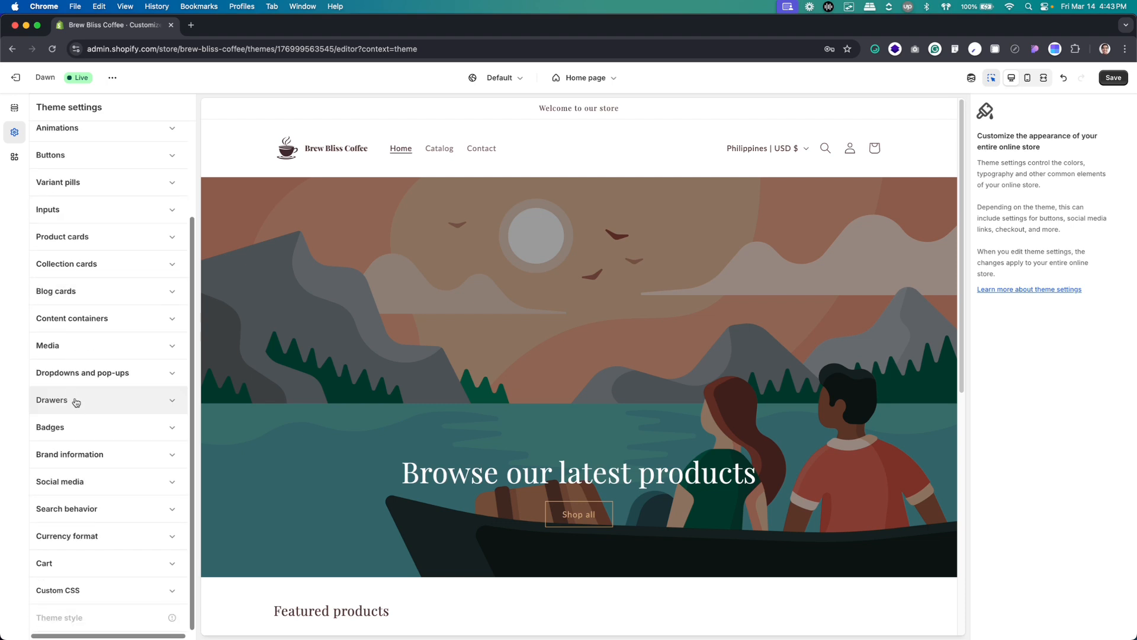
pyautogui.click(84, 479)
pyautogui.scroll(-2, 85, 462)
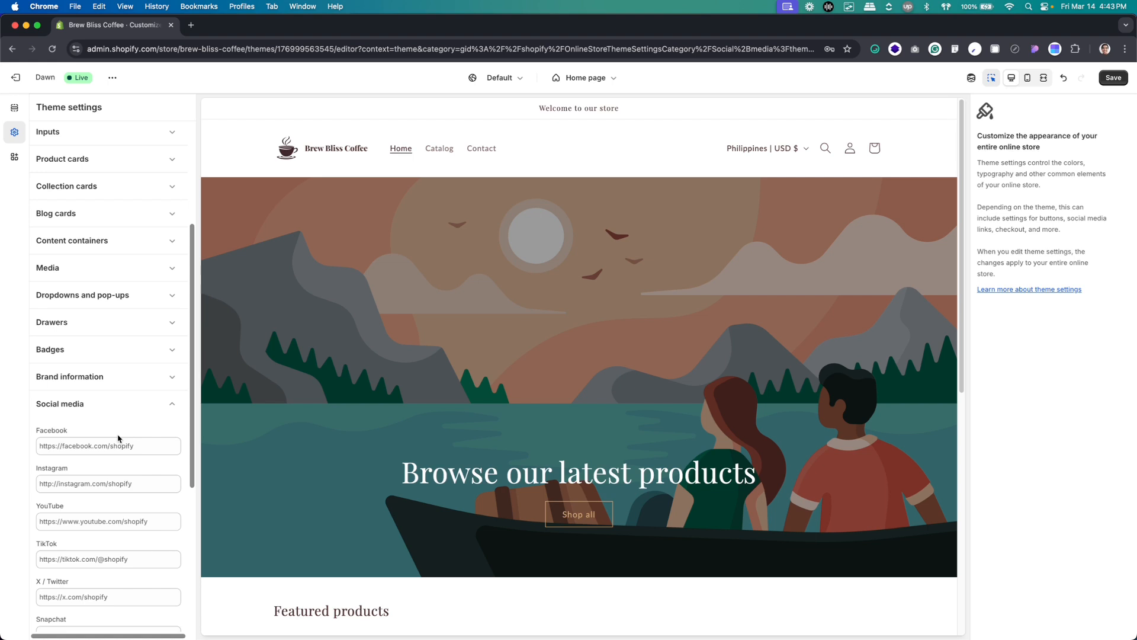
pyautogui.scroll(-5, 118, 441)
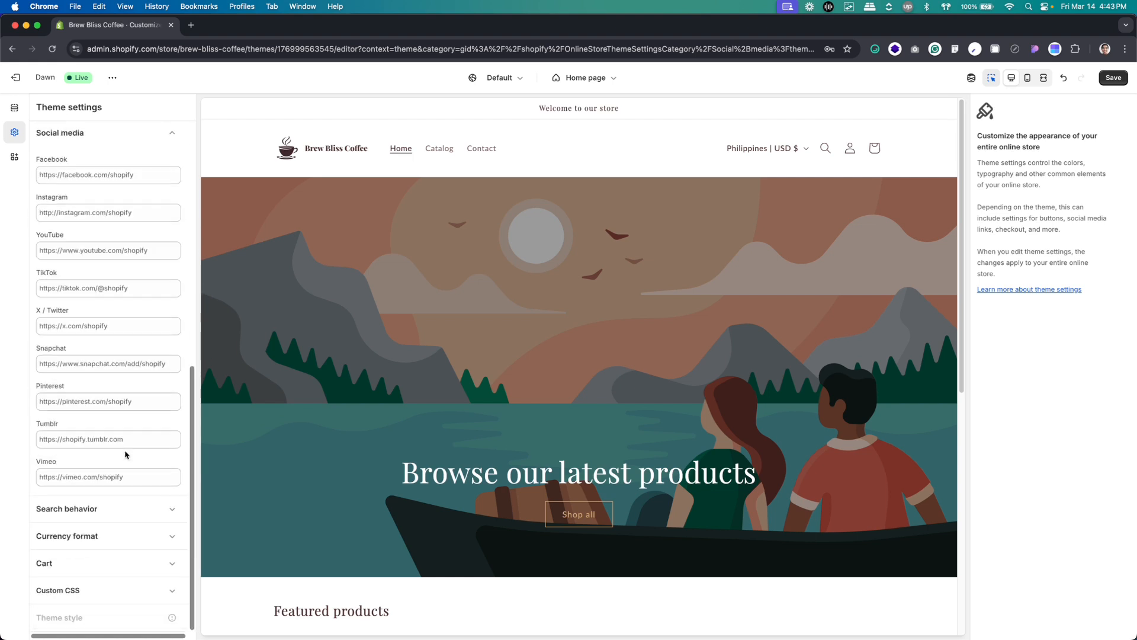
pyautogui.click(106, 589)
pyautogui.click(111, 496)
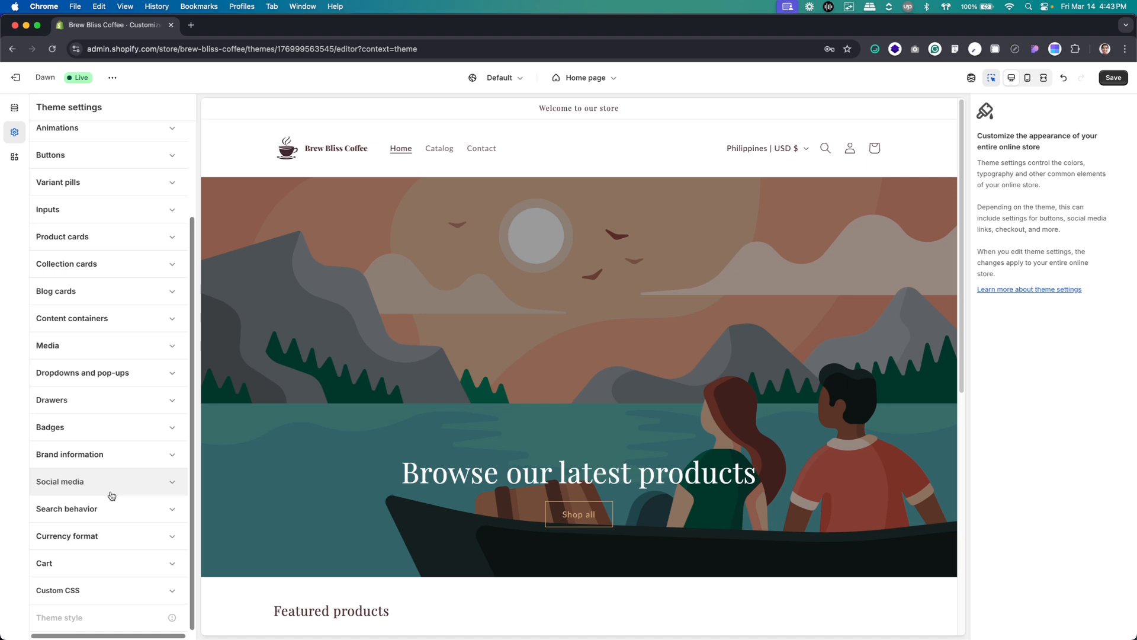
pyautogui.scroll(2, 111, 495)
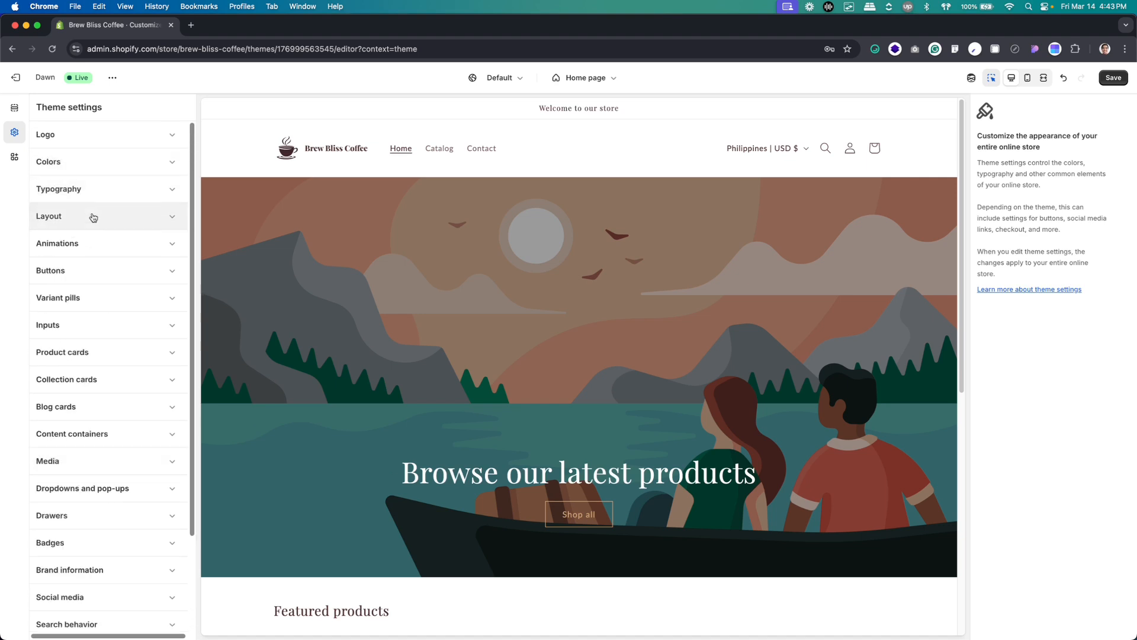
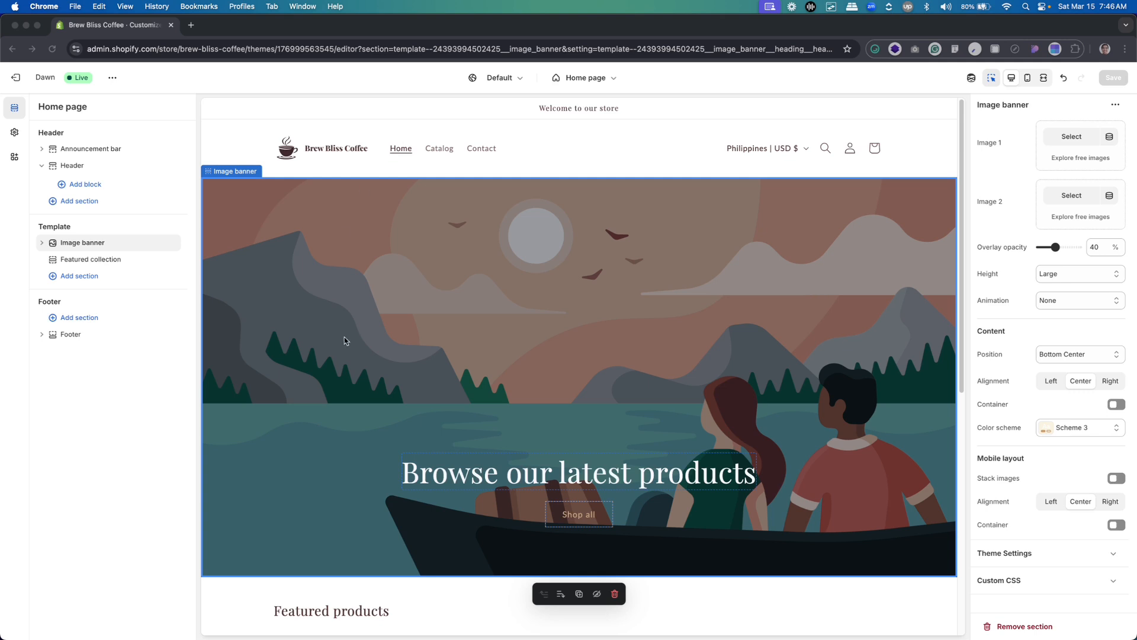
# Look through the sections and blocks available to add to the home page's template, header and footer groups
pyautogui.click(534, 263)
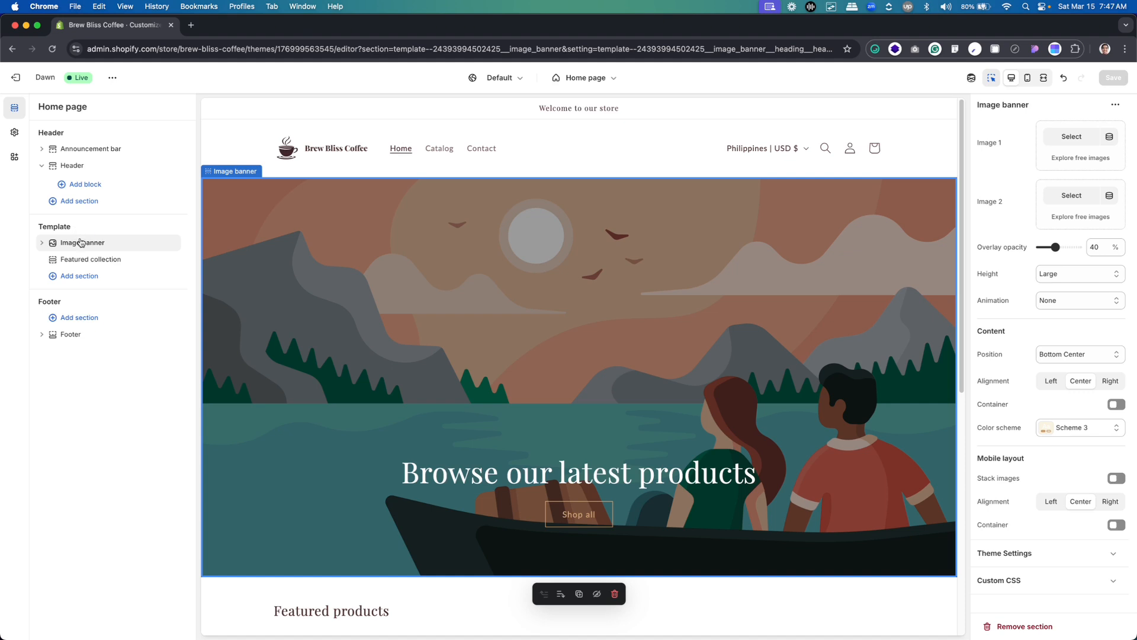
pyautogui.click(83, 280)
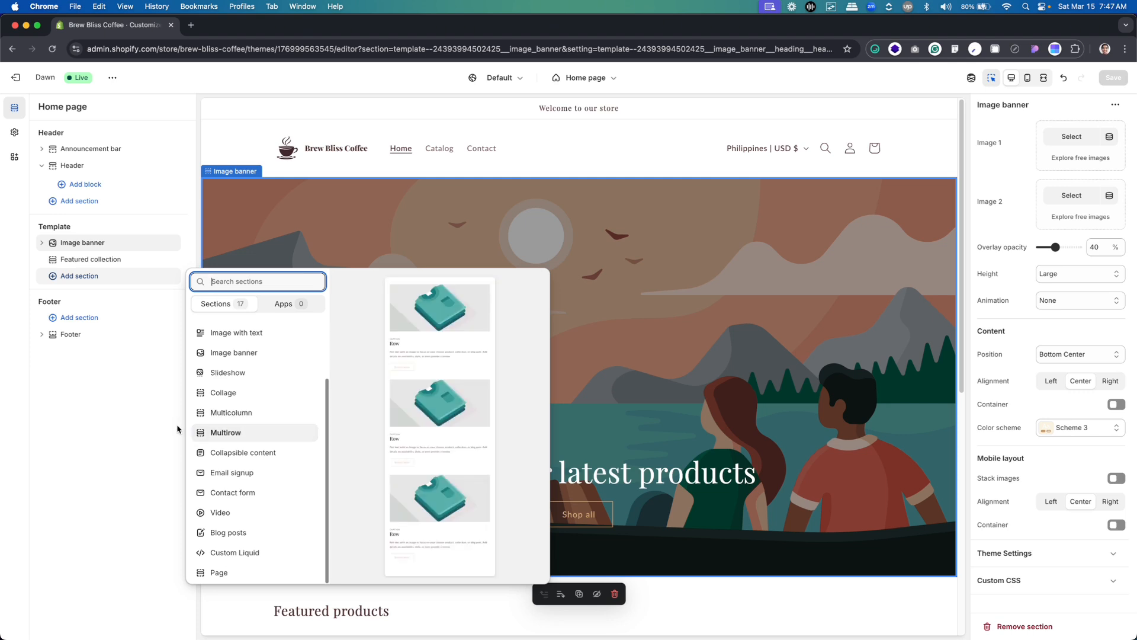
pyautogui.click(125, 386)
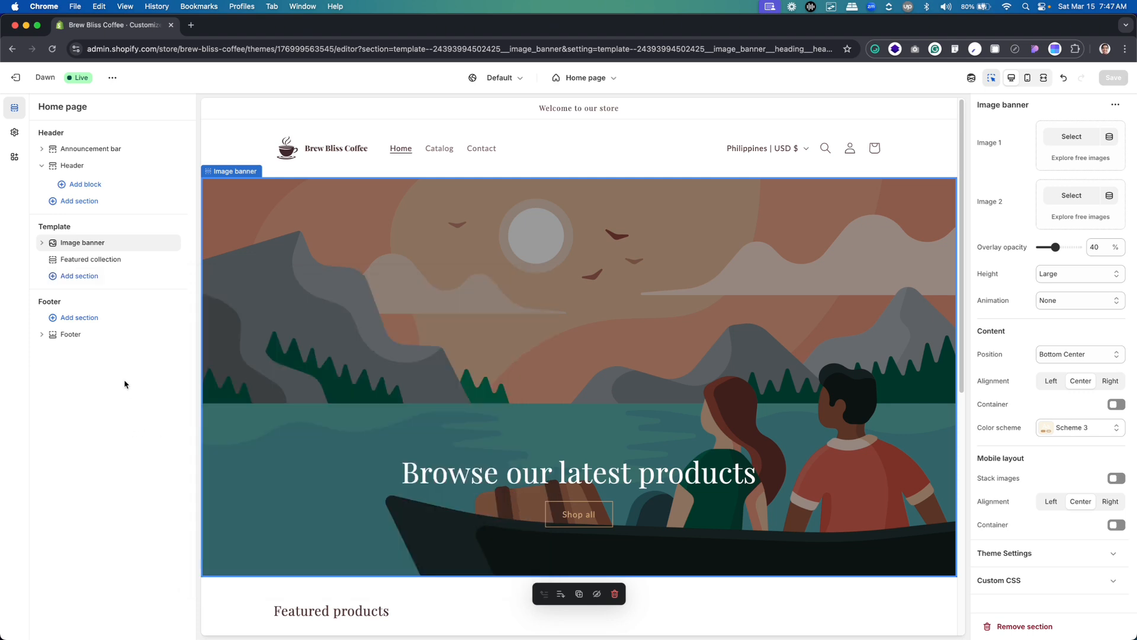
pyautogui.click(66, 245)
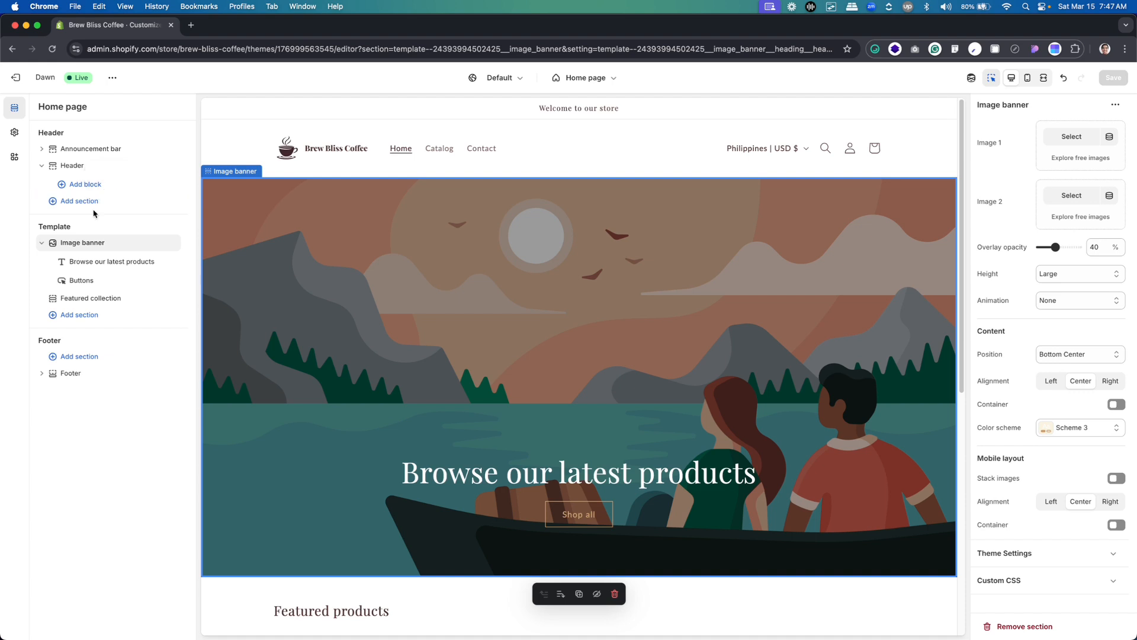
pyautogui.click(70, 168)
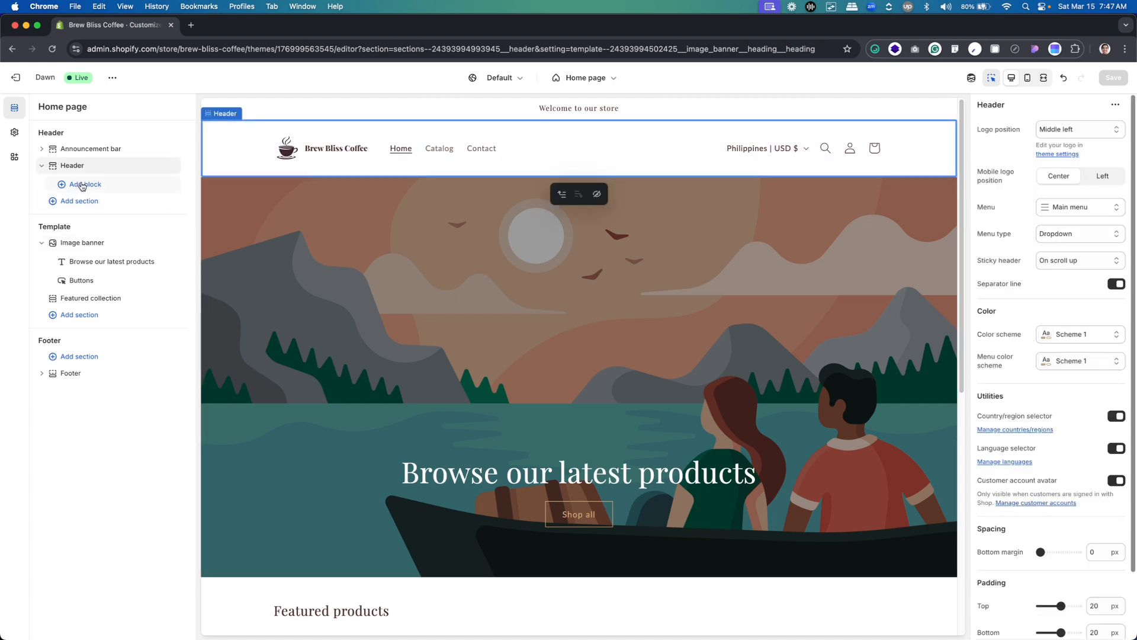
pyautogui.click(83, 185)
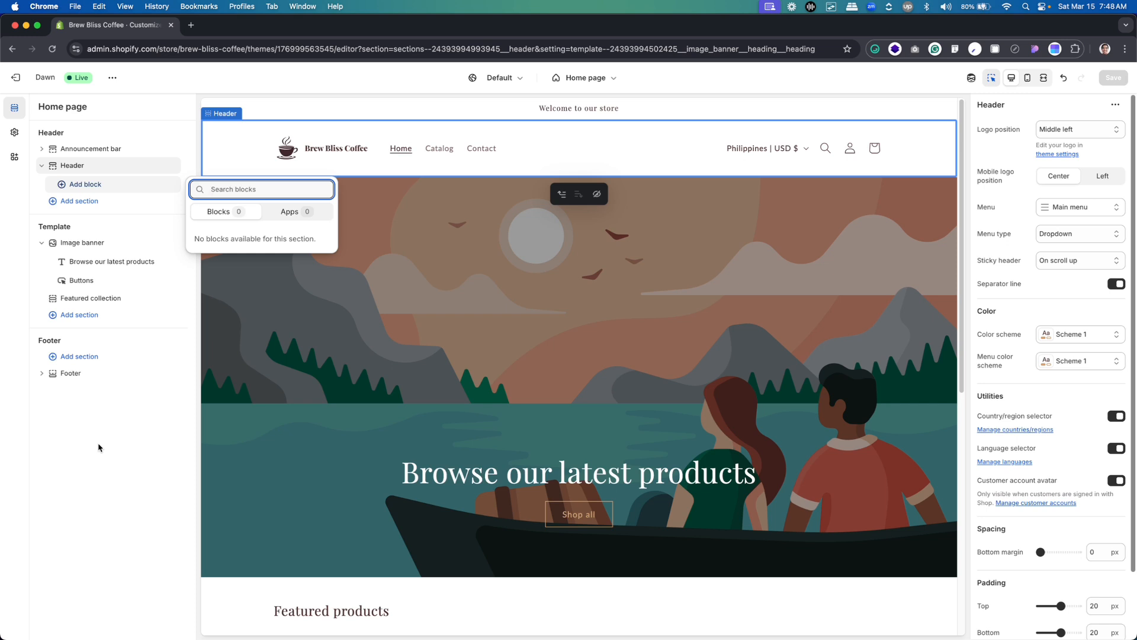
pyautogui.click(182, 482)
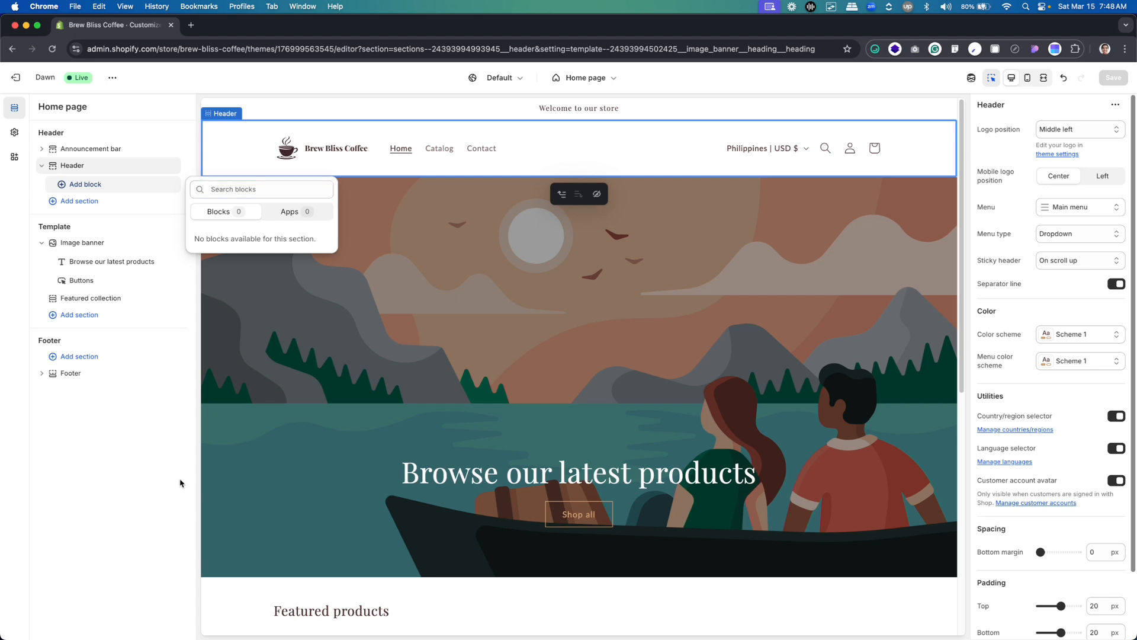
pyautogui.click(102, 358)
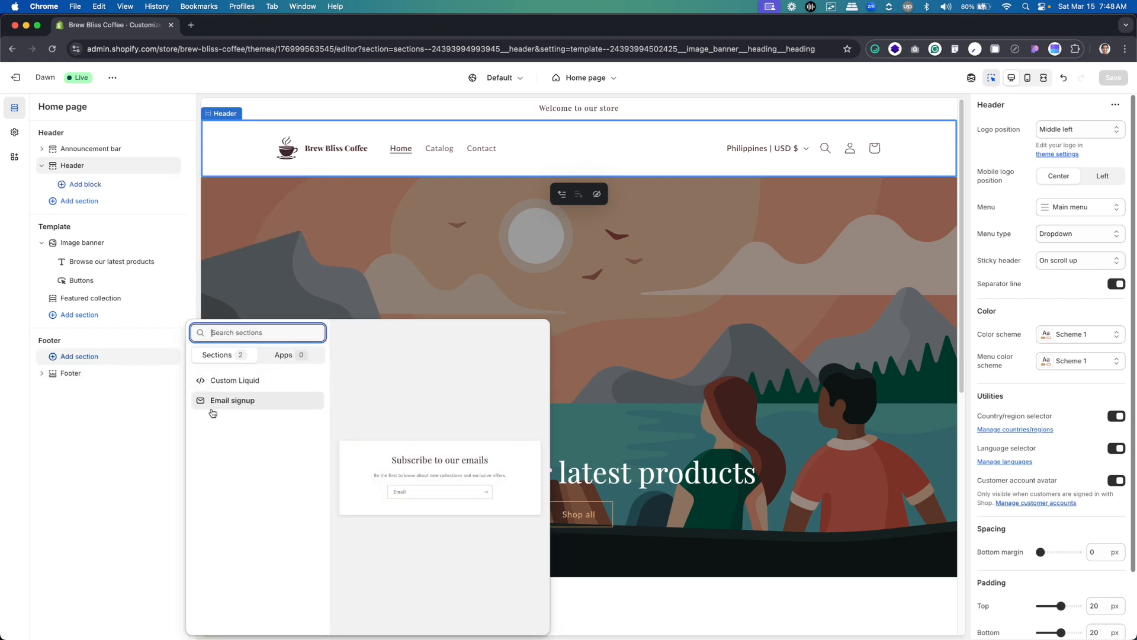
pyautogui.click(93, 400)
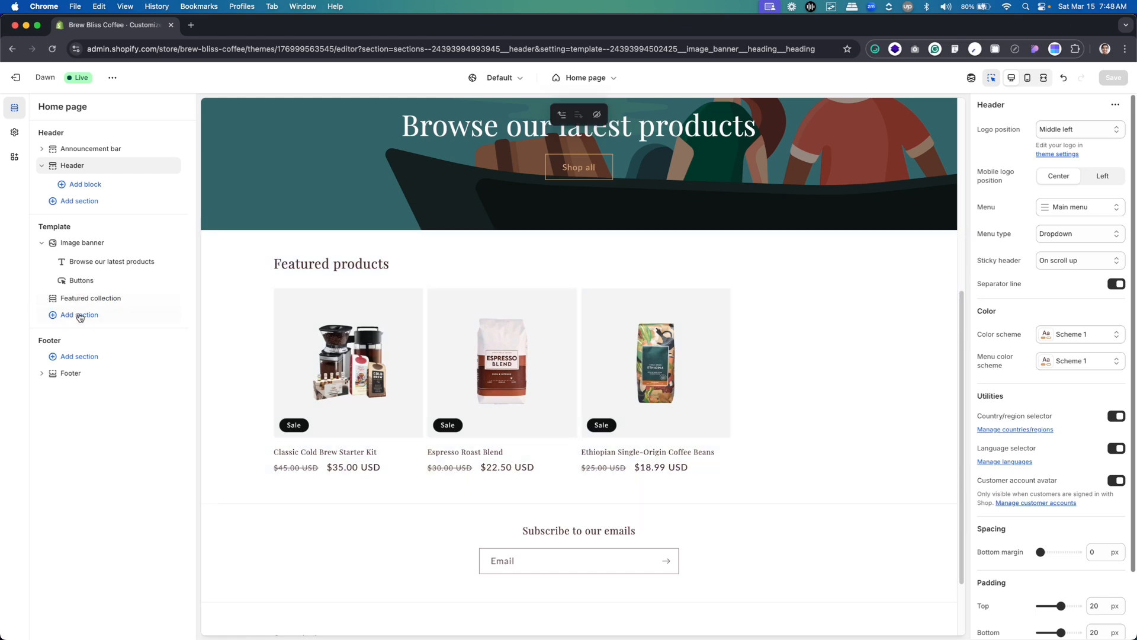
# Examine the settings of the Featured collection section and the image banner's Buttons block
pyautogui.click(102, 301)
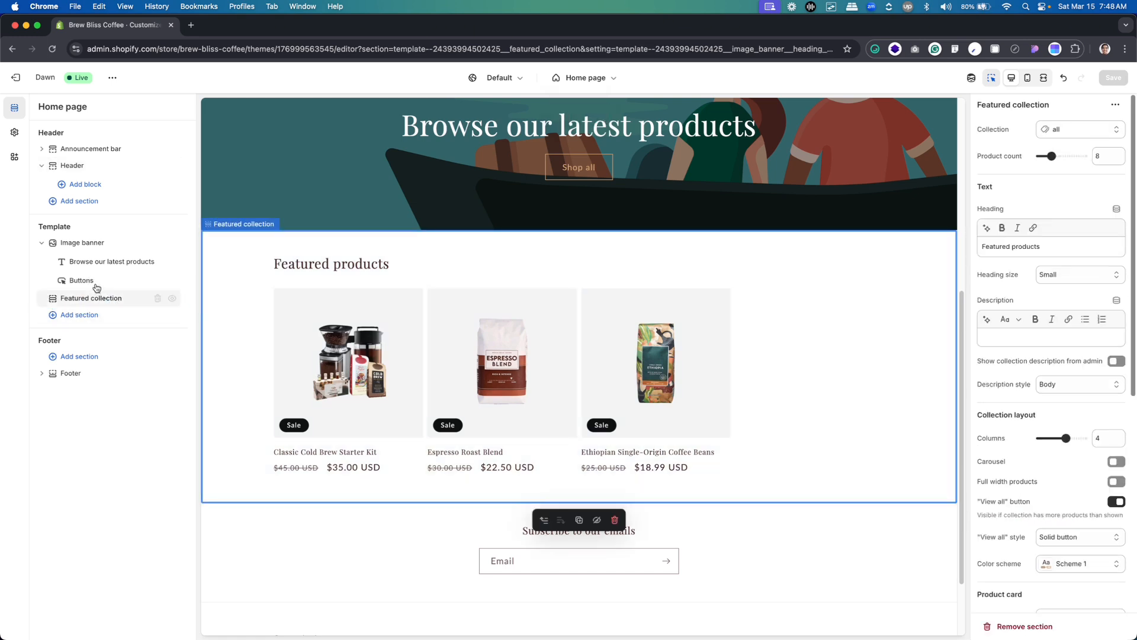
pyautogui.click(92, 284)
pyautogui.moveTo(94, 290)
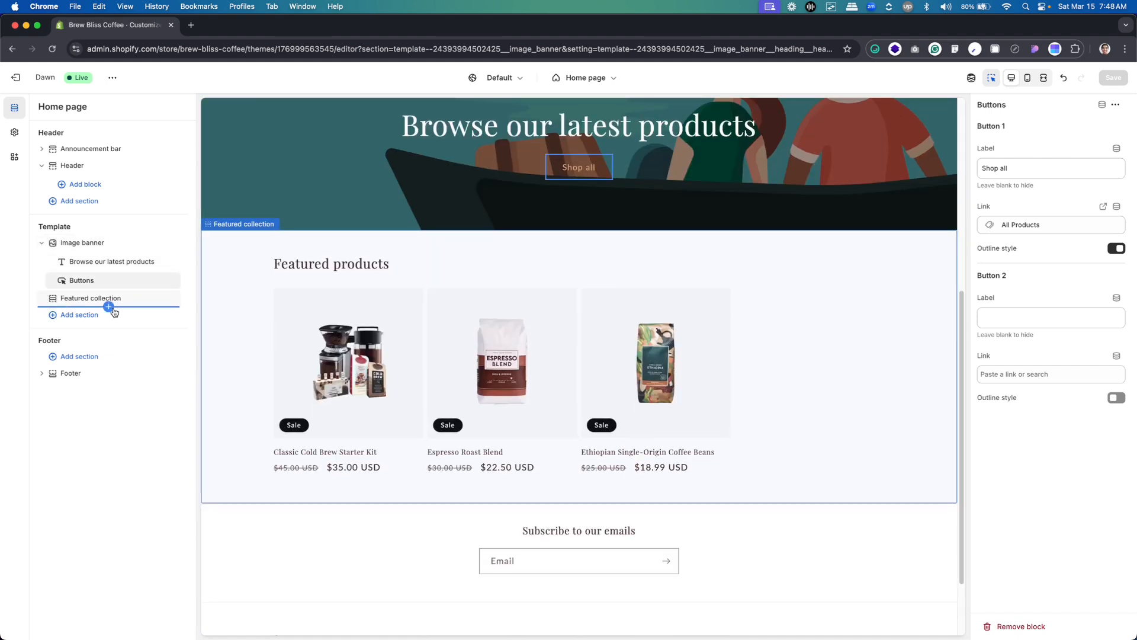
pyautogui.click(117, 252)
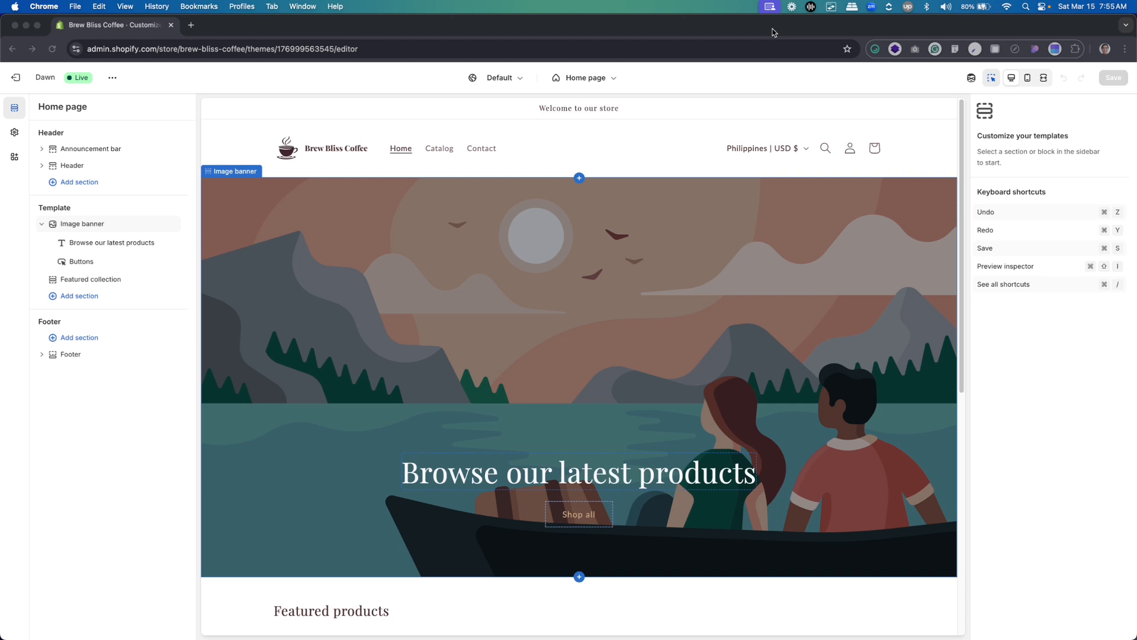
# Switch to the Figma design and examine the homepage's header section for comparison with the store's header
pyautogui.click(601, 163)
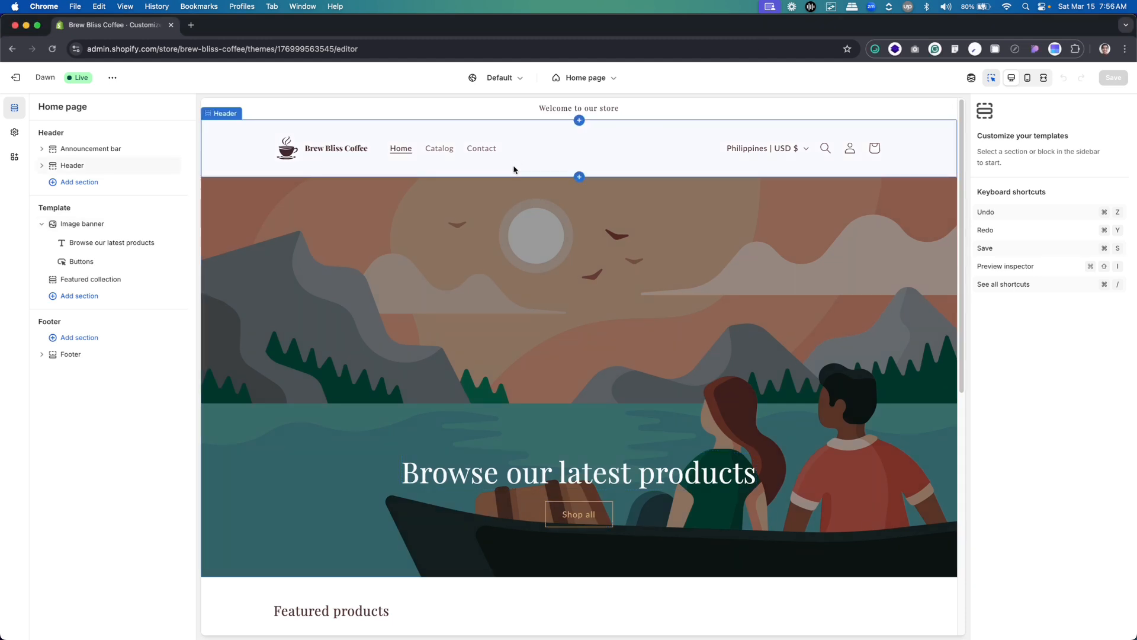
pyautogui.press('super+Tab')
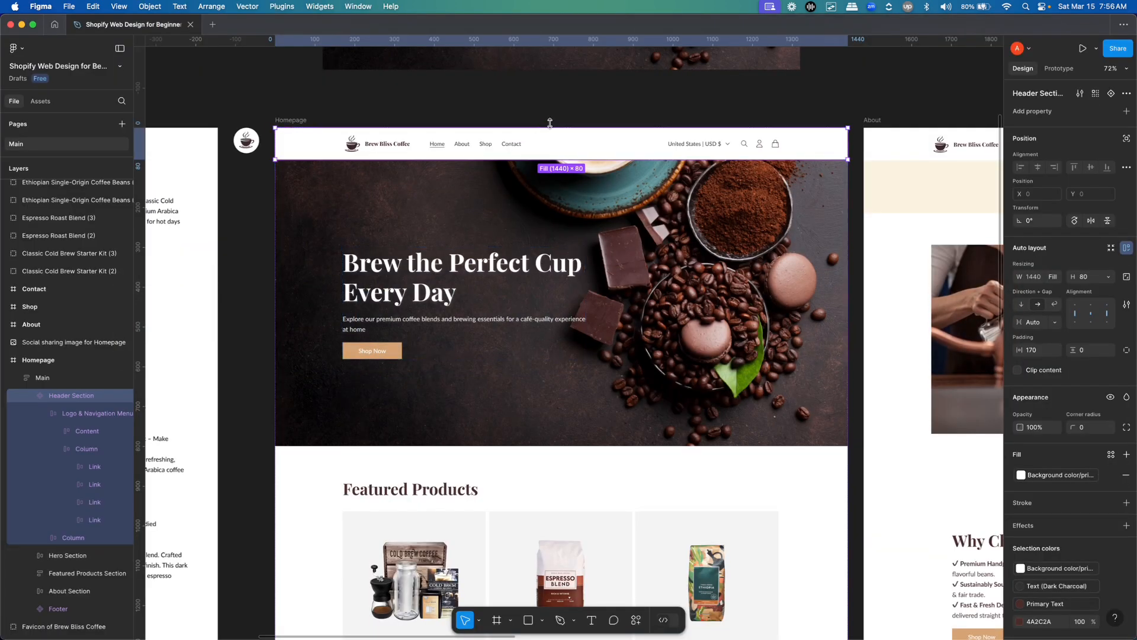
pyautogui.click(576, 147)
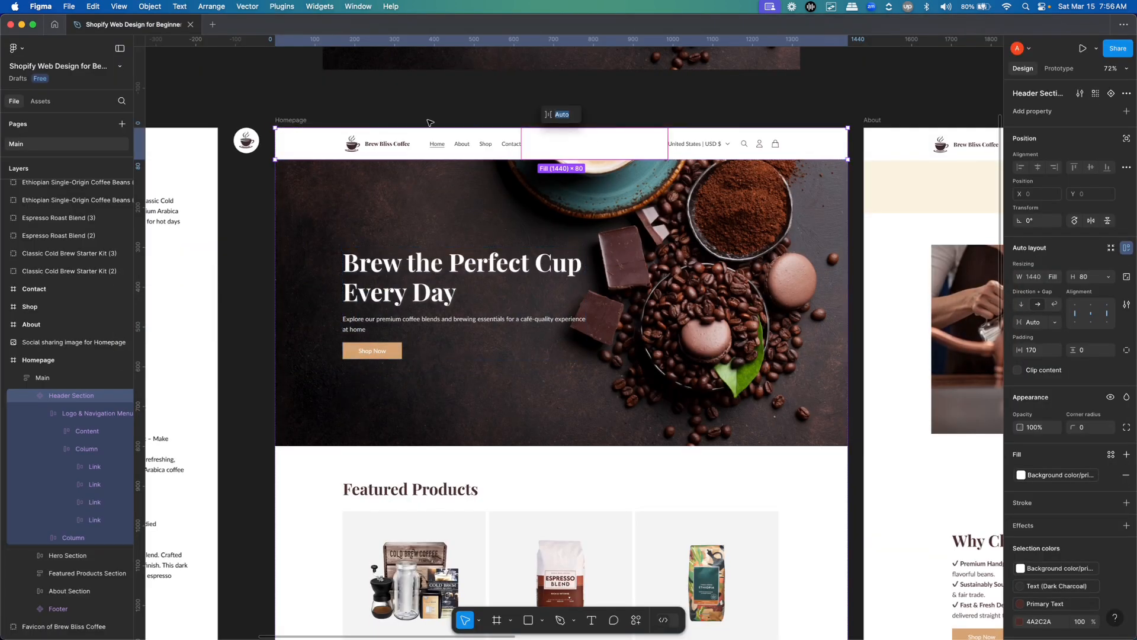
pyautogui.press('Escape')
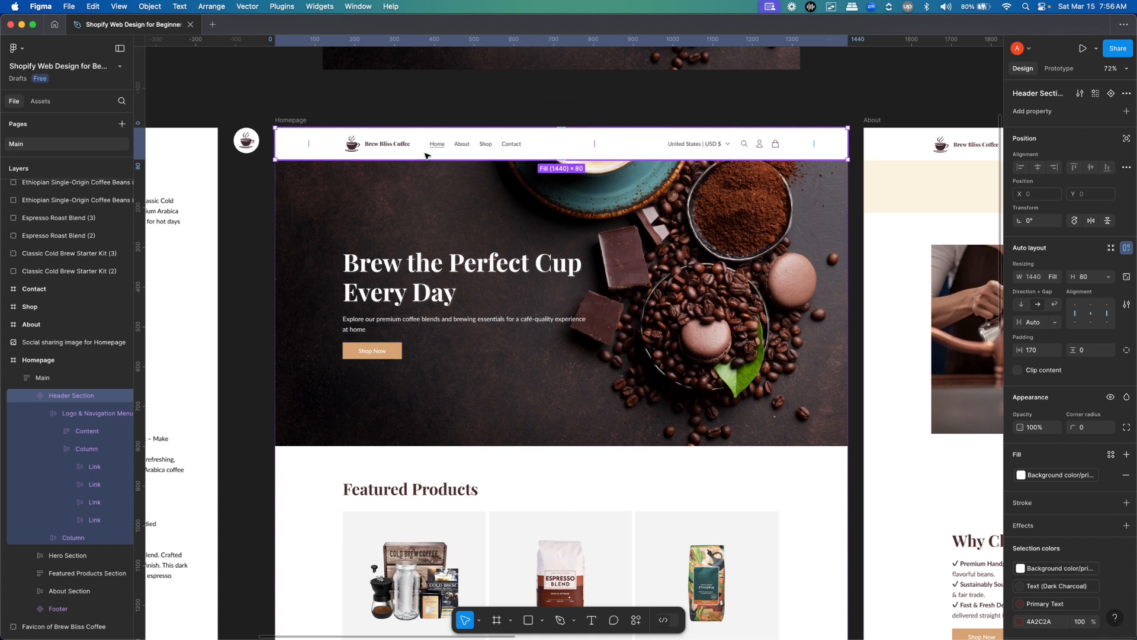
# Switch back to the Shopify theme editor and remove the announcement bar section from the header group
pyautogui.press('super+Tab')
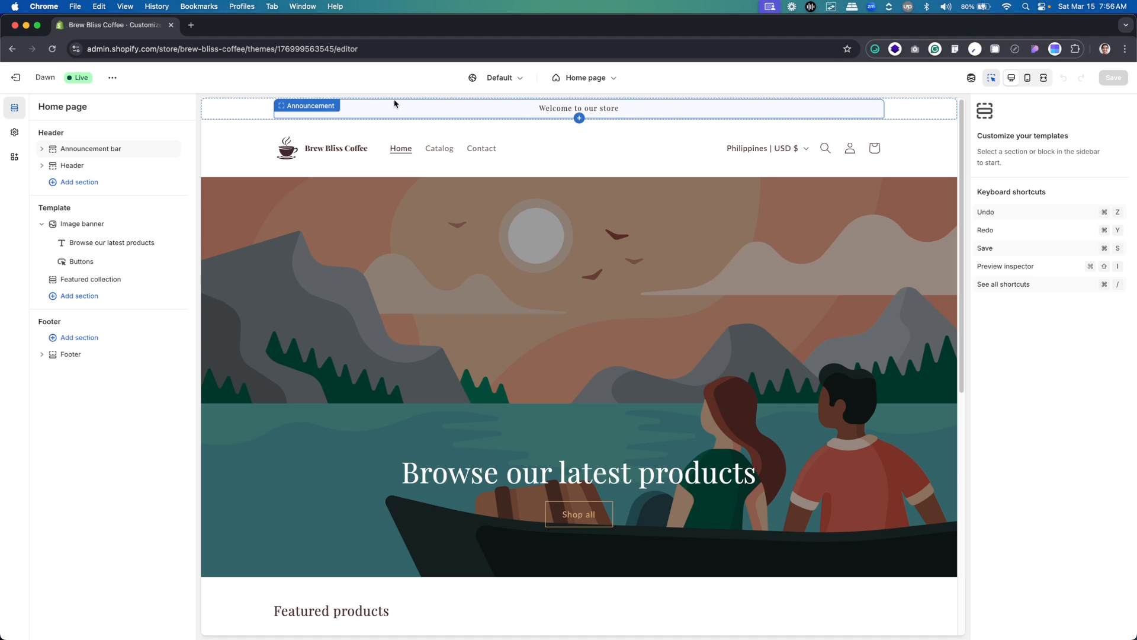
pyautogui.click(316, 111)
pyautogui.click(91, 150)
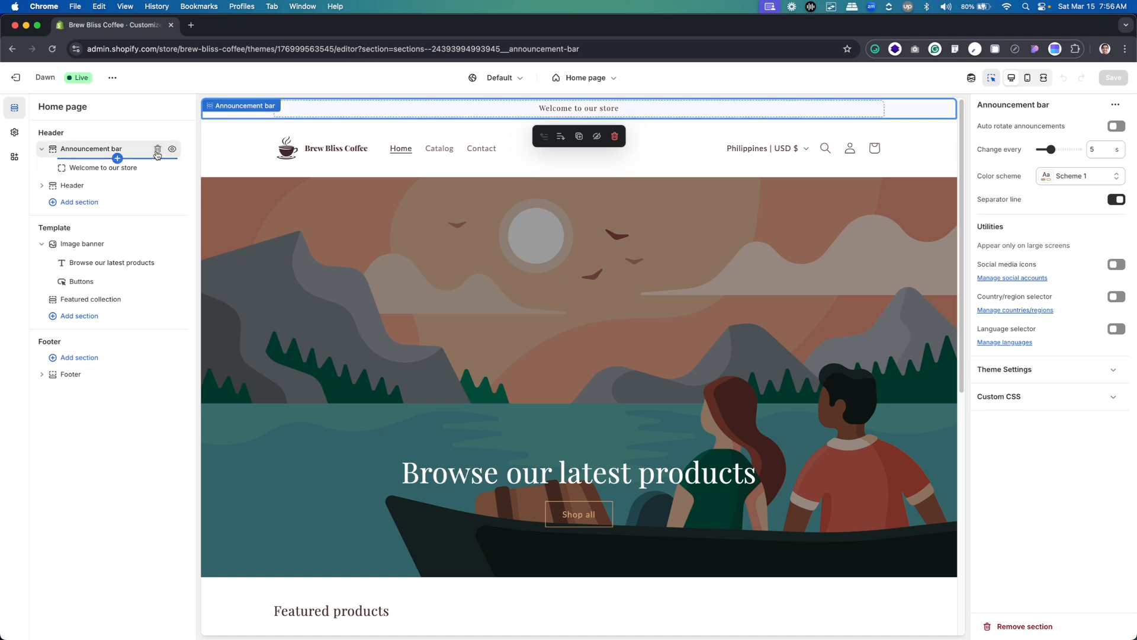
pyautogui.click(157, 150)
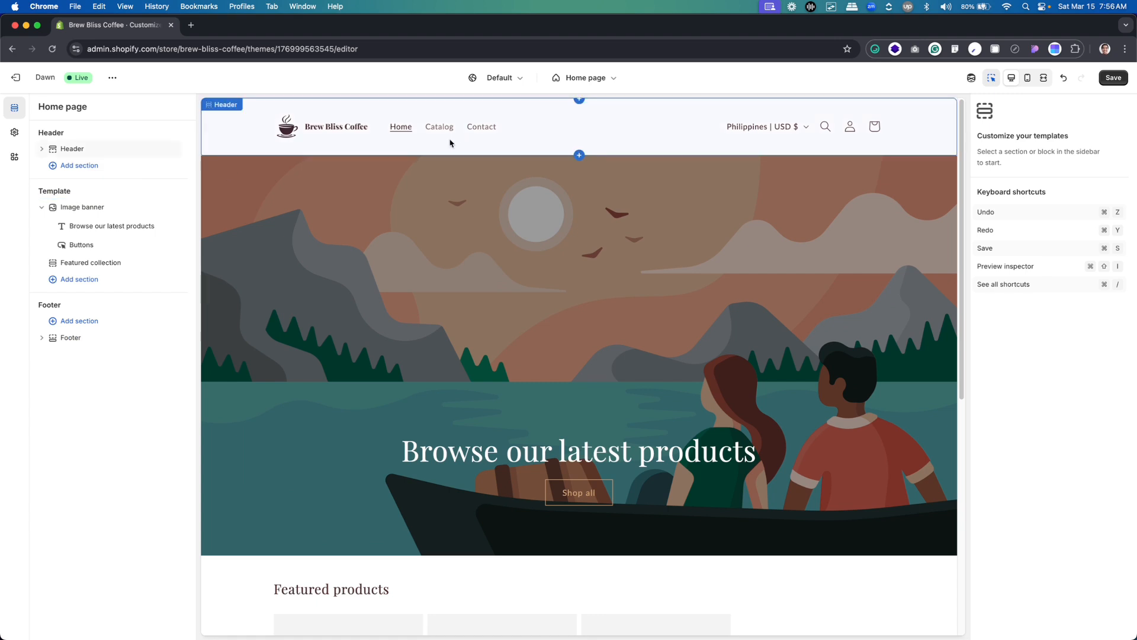
# Review the header section's settings, and check the logo's spacing within the header in the Figma homepage design
pyautogui.click(452, 150)
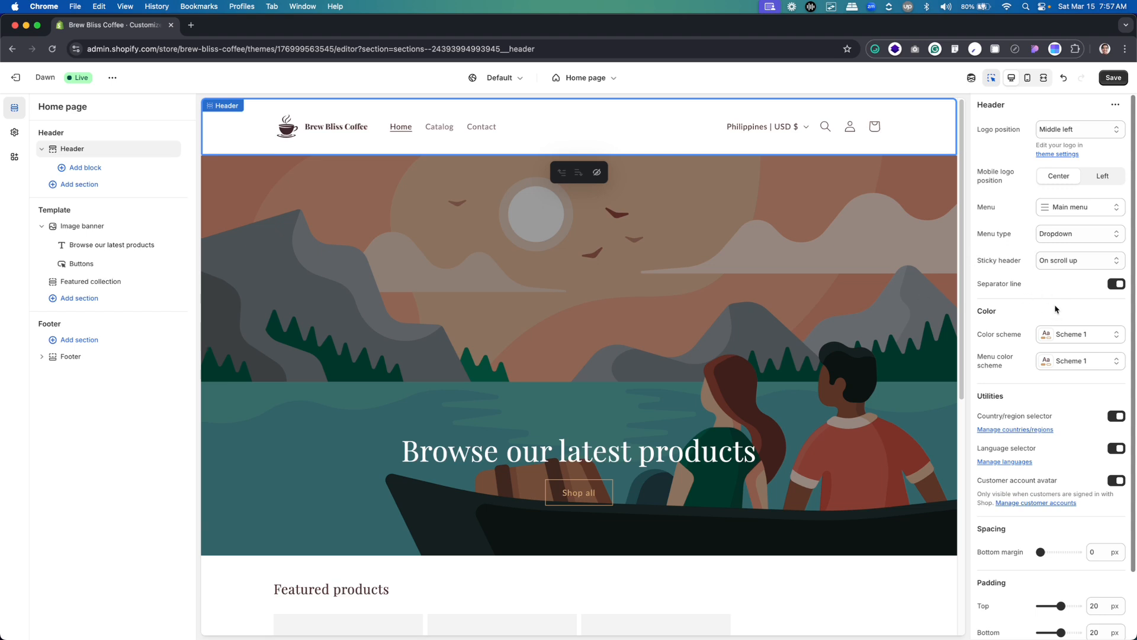
pyautogui.scroll(-3, 1055, 311)
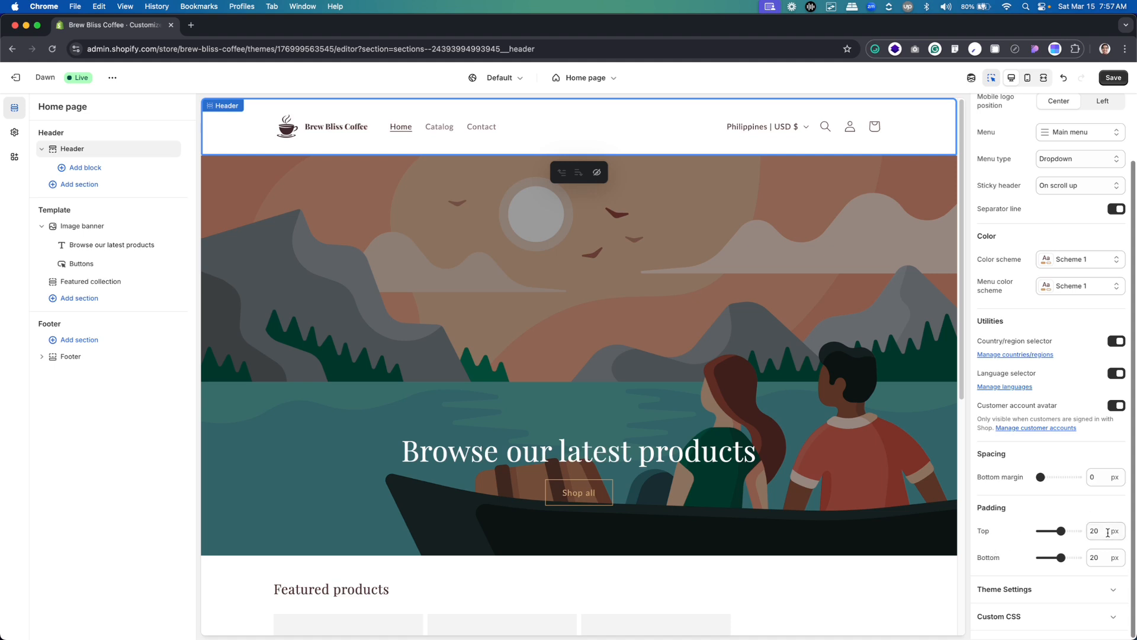
pyautogui.press('super+Tab')
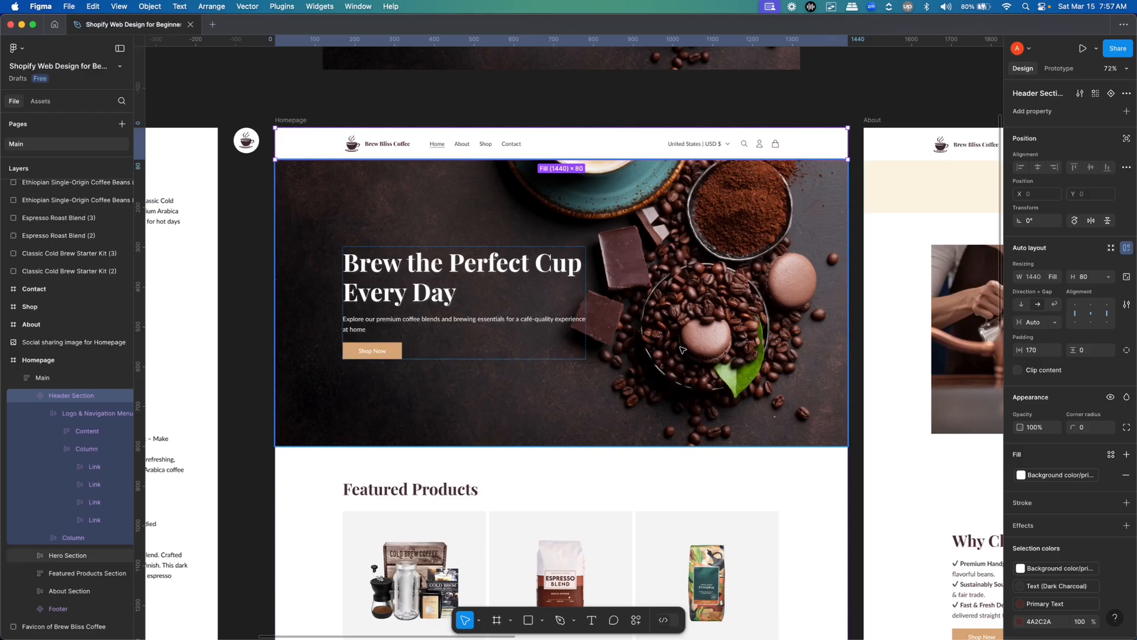
pyautogui.scroll(5, 420, 223)
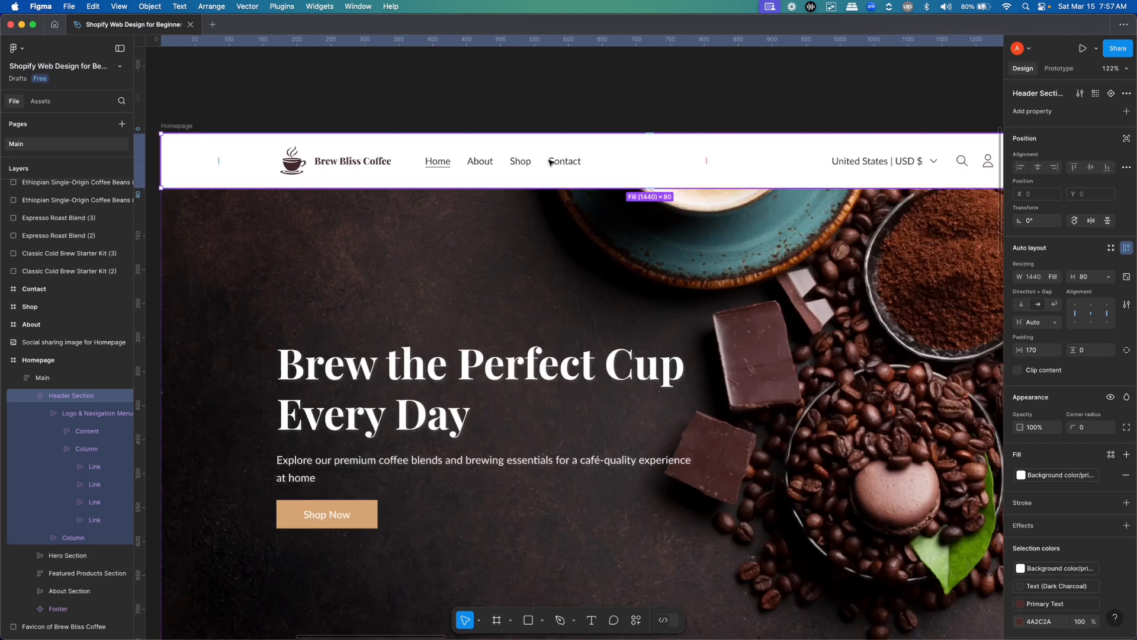
pyautogui.moveTo(625, 196)
pyautogui.mouseDown()
pyautogui.moveTo(516, 201)
pyautogui.moveTo(625, 198)
pyautogui.mouseUp()
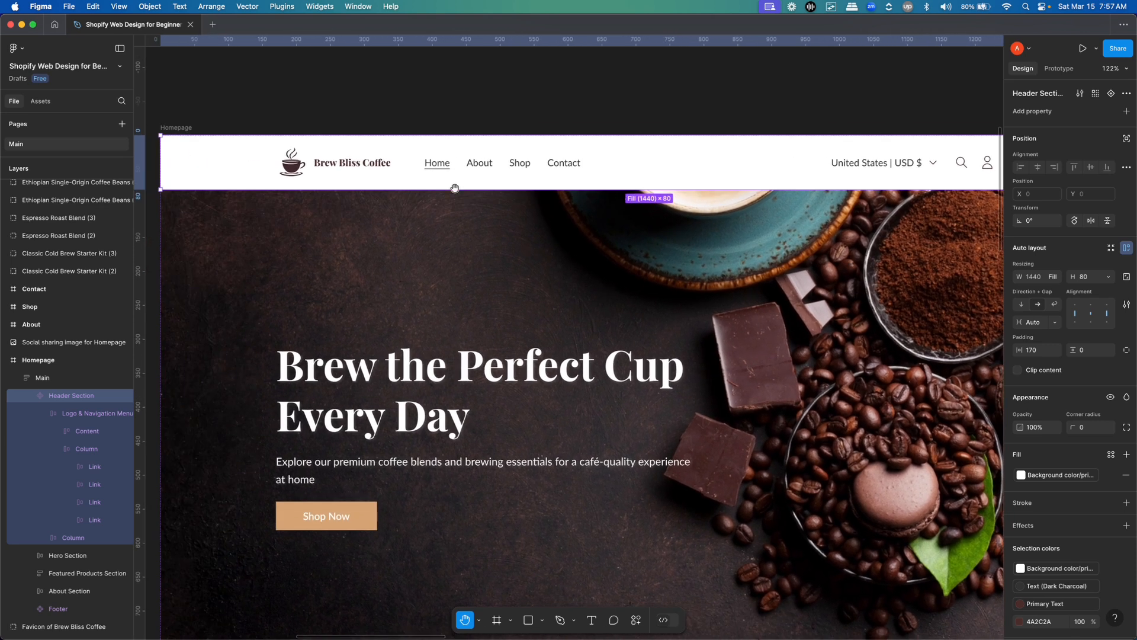
pyautogui.press('v')
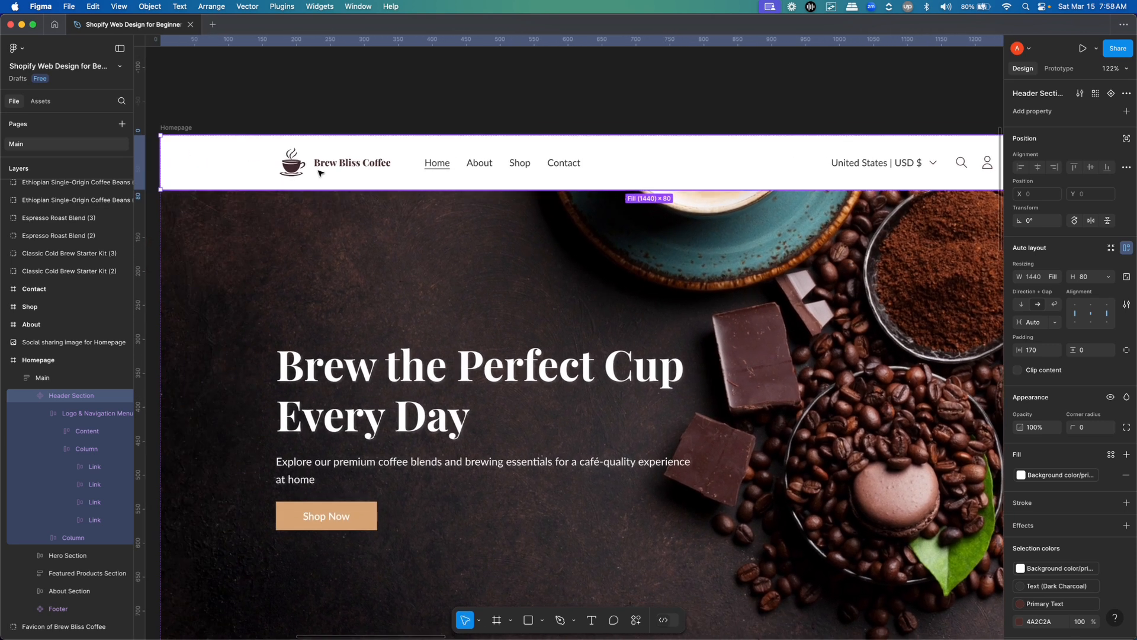
pyautogui.click(321, 167)
pyautogui.click(320, 168)
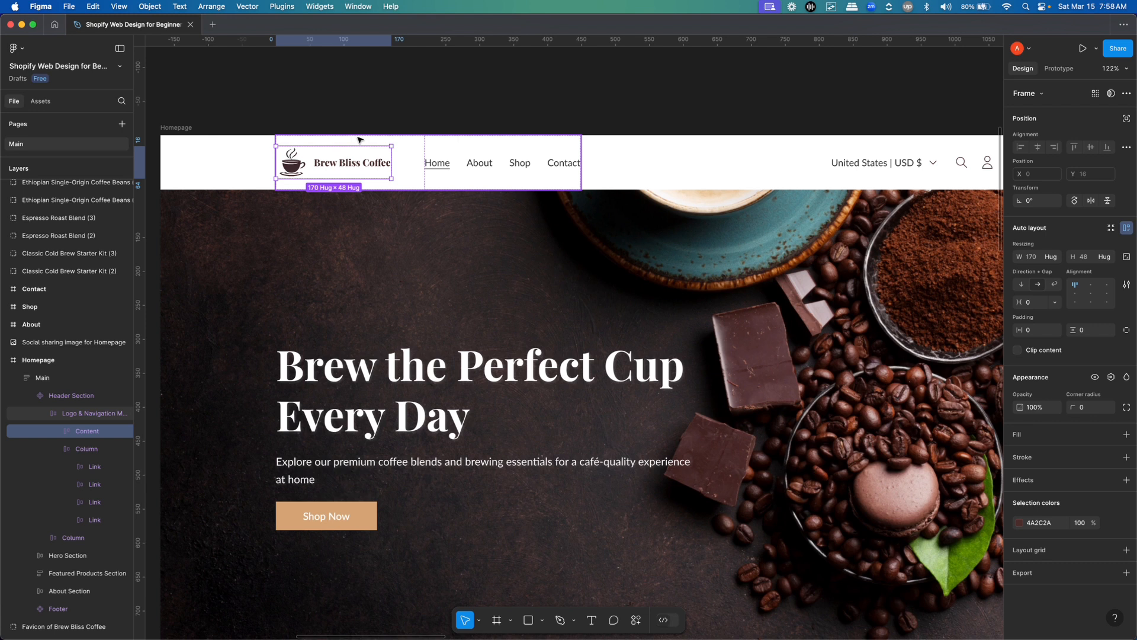
pyautogui.press('alt')
# Back in the Shopify theme editor, set the header's top and bottom padding to 16 px each
pyautogui.press('super+Tab')
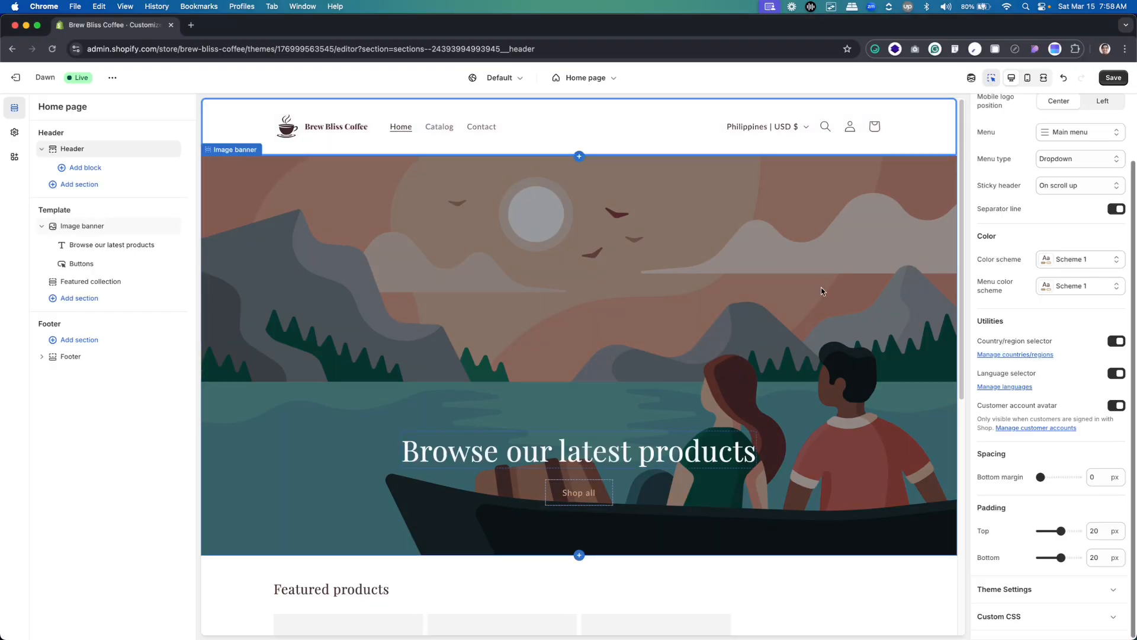
pyautogui.doubleClick(1095, 531)
pyautogui.write('16')
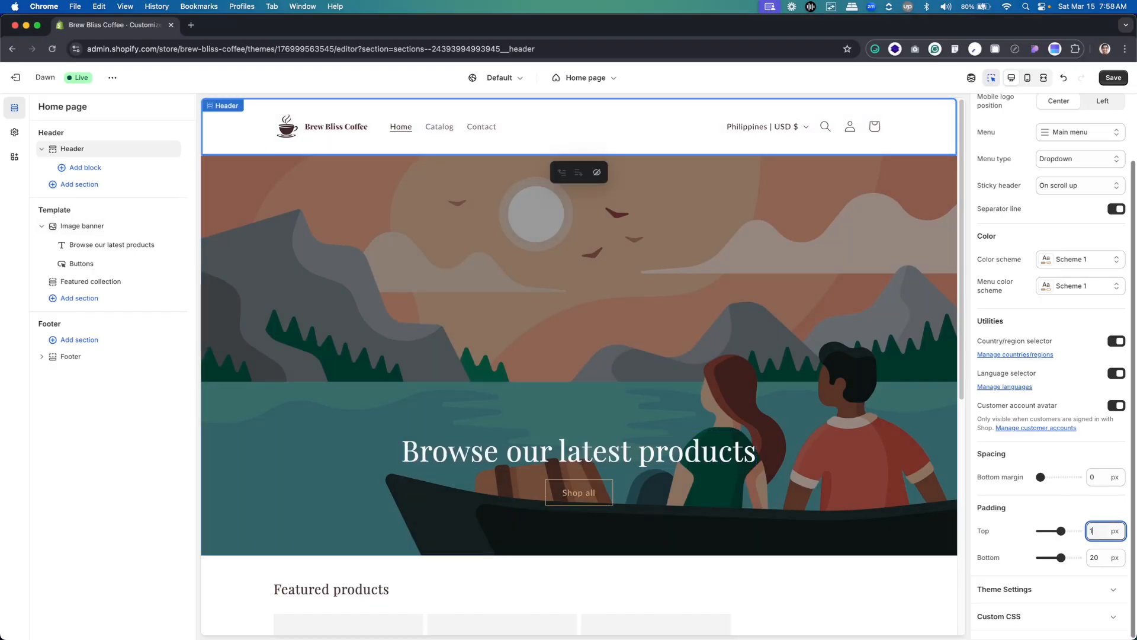
pyautogui.doubleClick(1095, 557)
pyautogui.write('16')
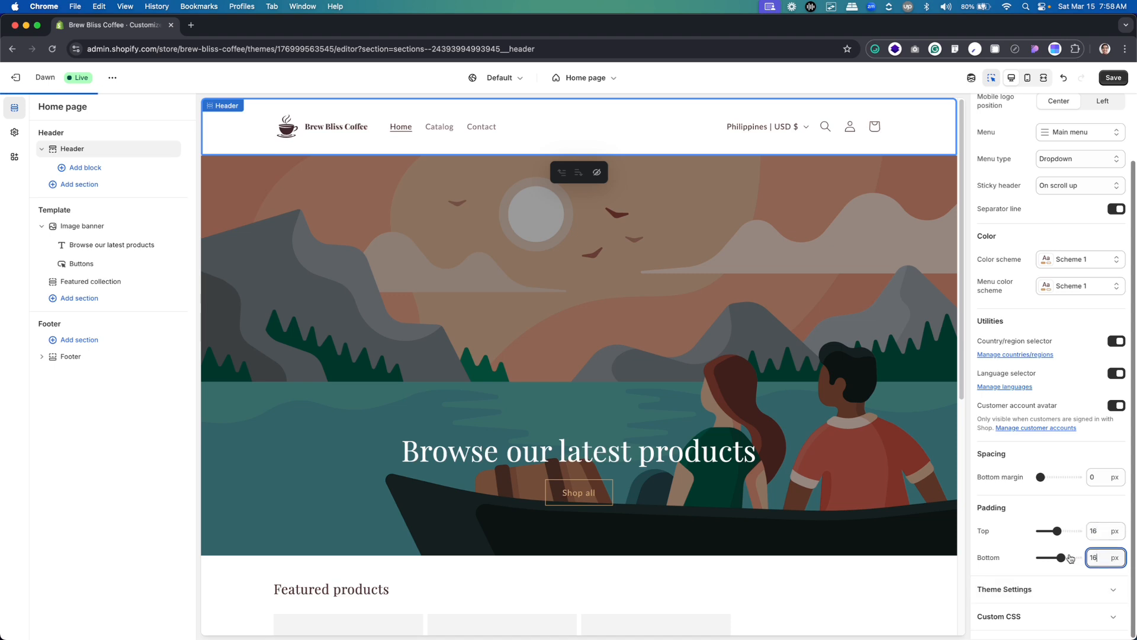
pyautogui.click(1084, 506)
pyautogui.doubleClick(1104, 564)
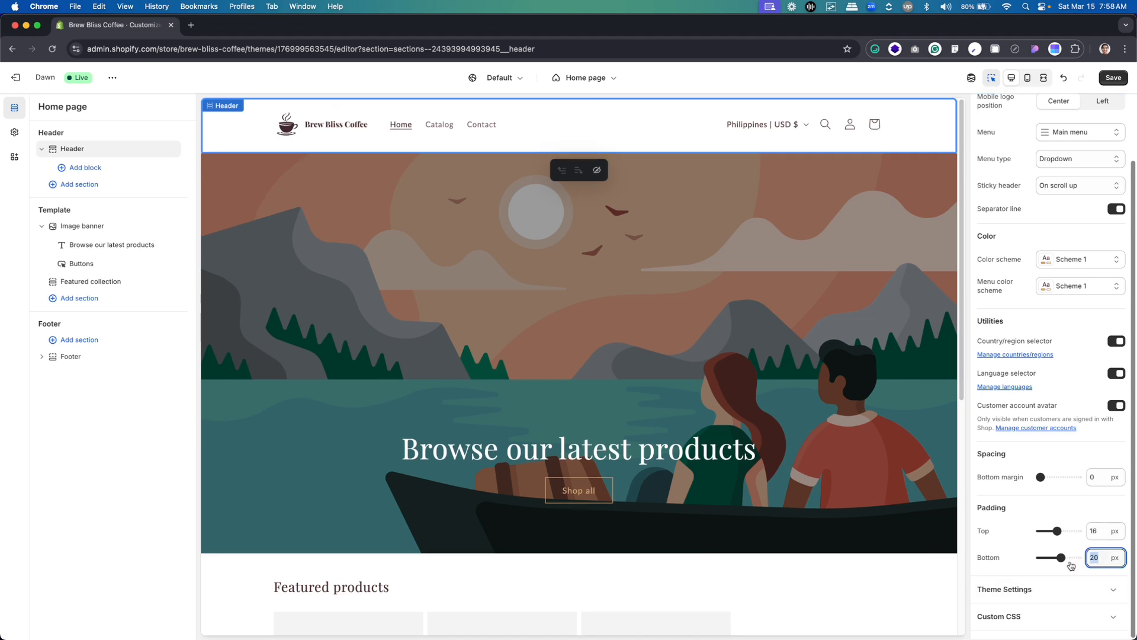
pyautogui.write('16')
pyautogui.click(1094, 511)
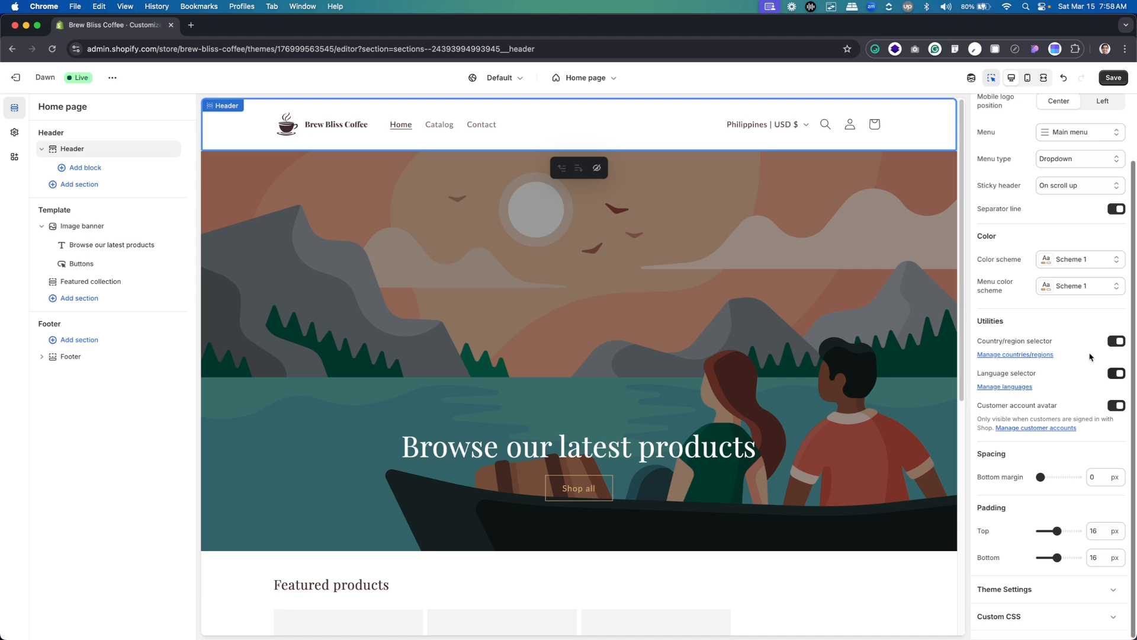
# Review the header's logo position options, keeping Middle left selected
pyautogui.scroll(2, 1063, 225)
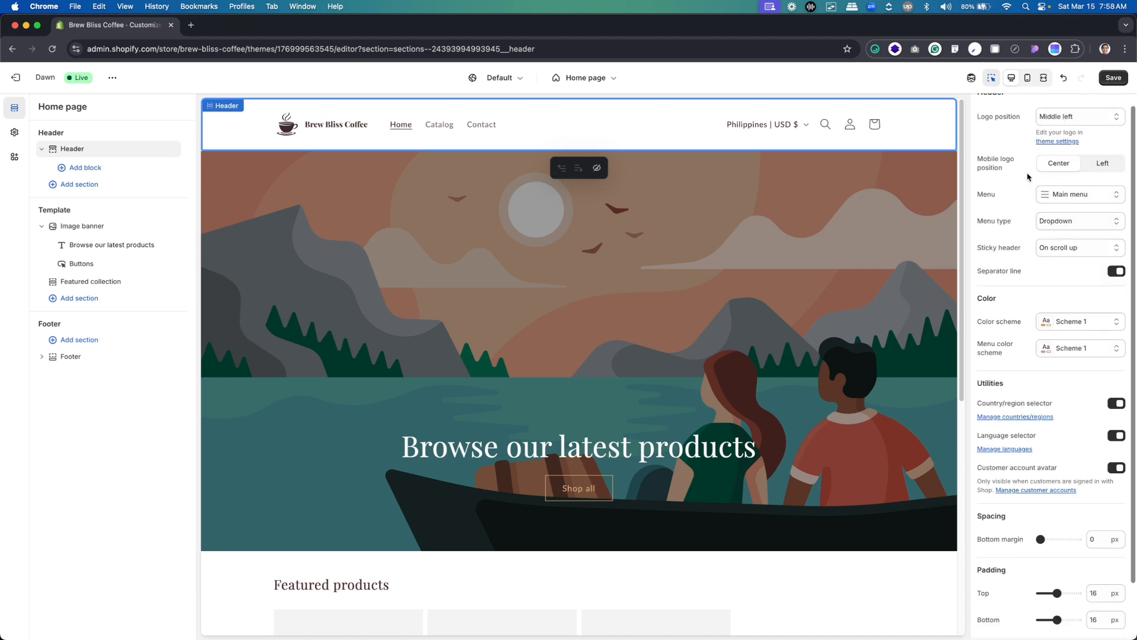
pyautogui.scroll(1, 1060, 169)
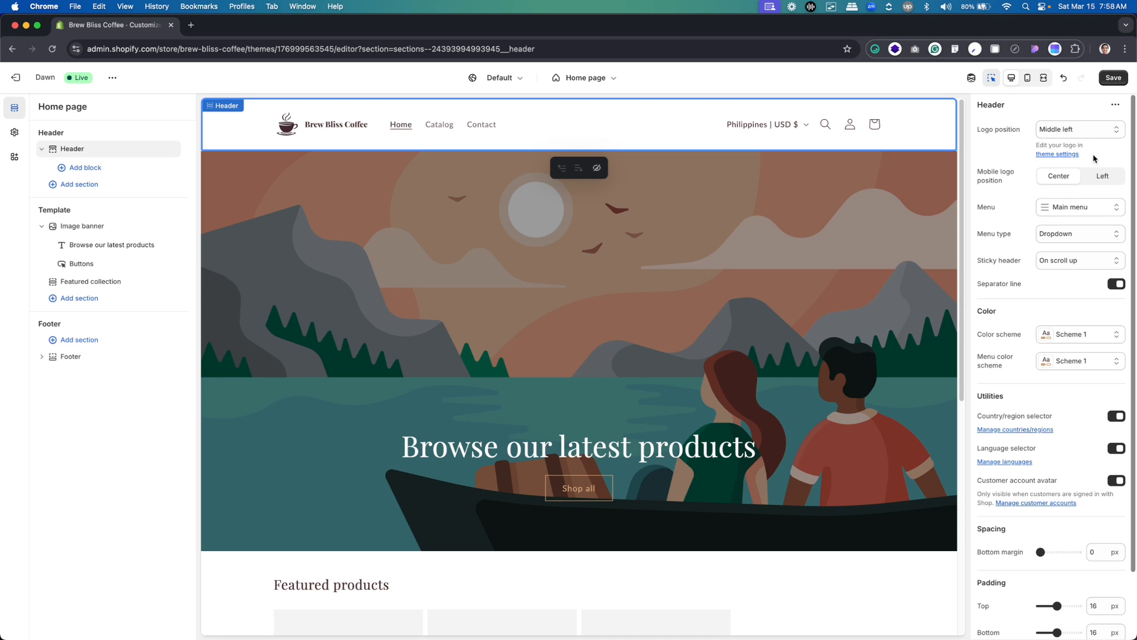
pyautogui.click(1078, 129)
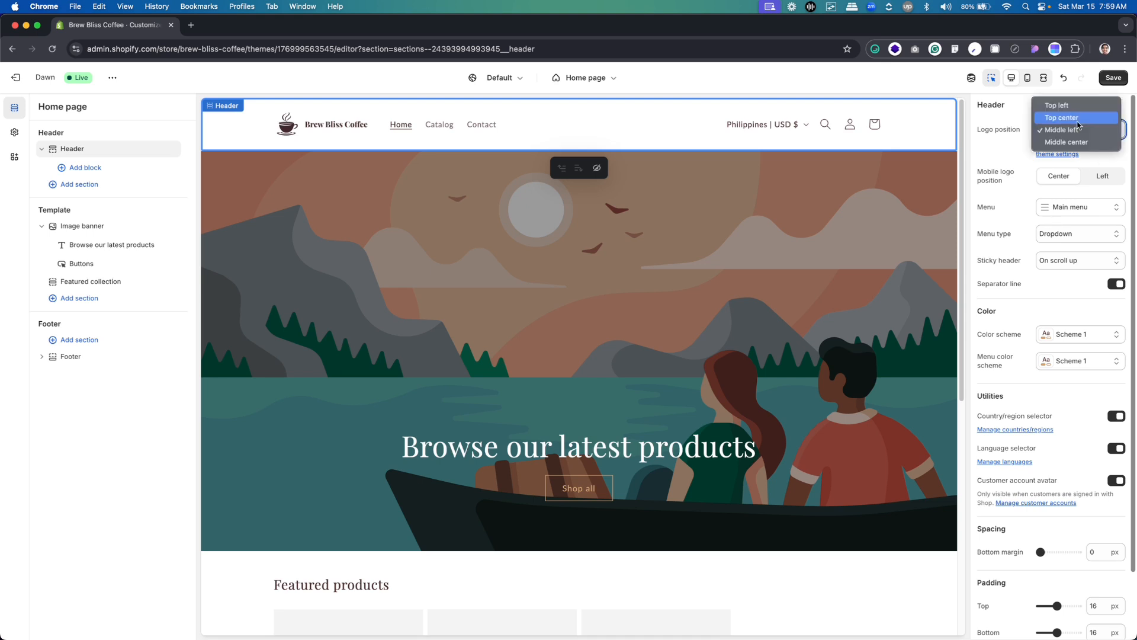
pyautogui.click(1079, 130)
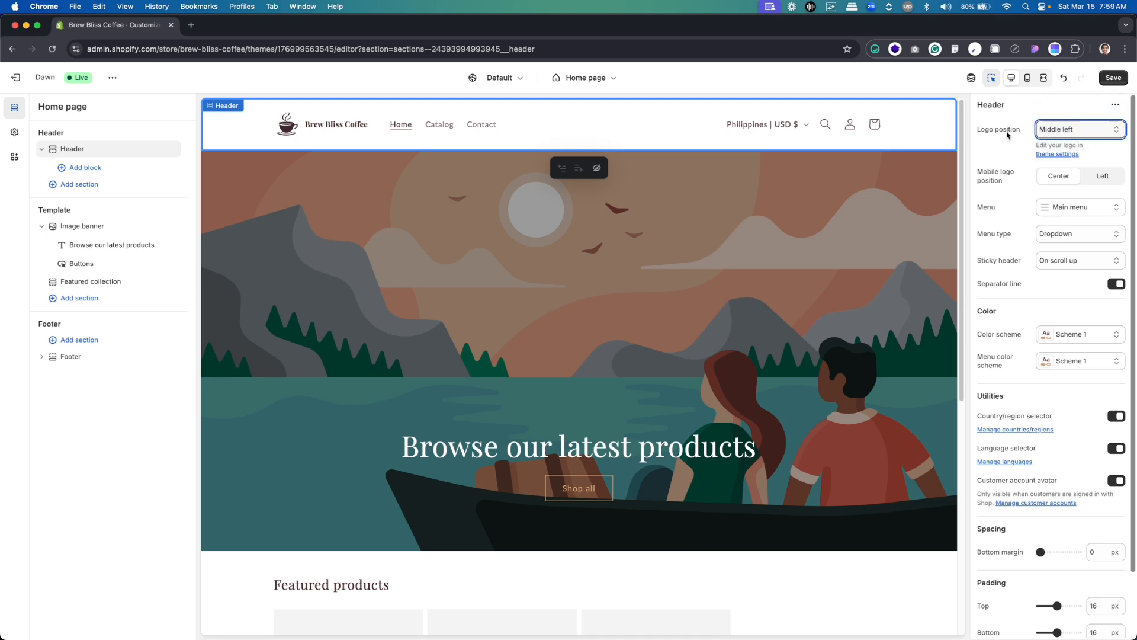
# Try the header logo at Top center, and set its position back to Middle left
pyautogui.click(1081, 131)
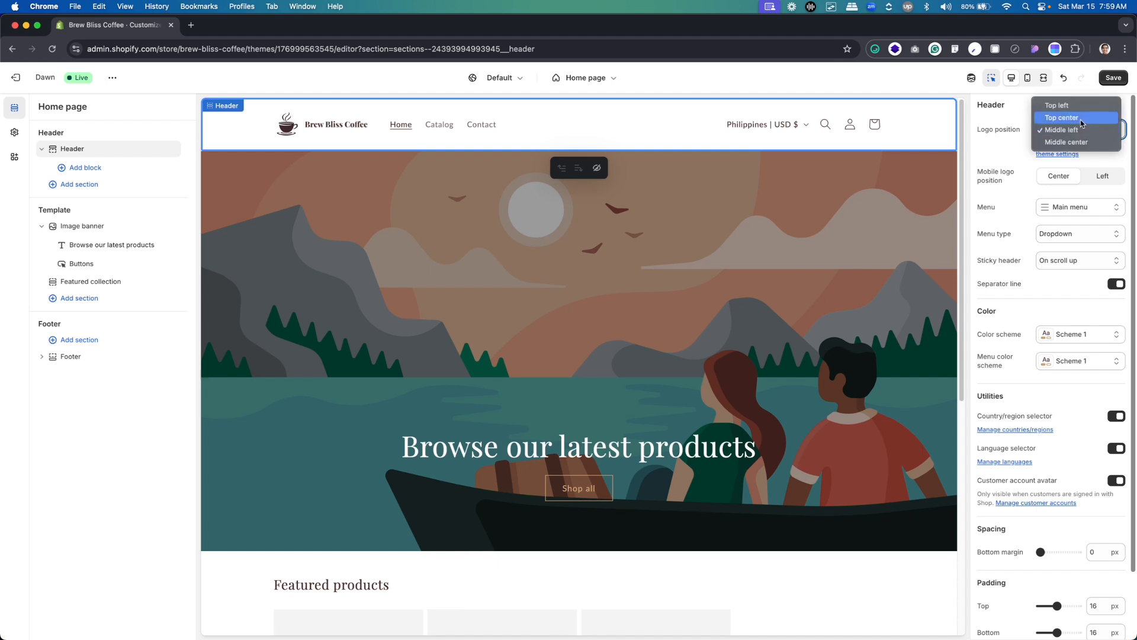
pyautogui.click(1080, 119)
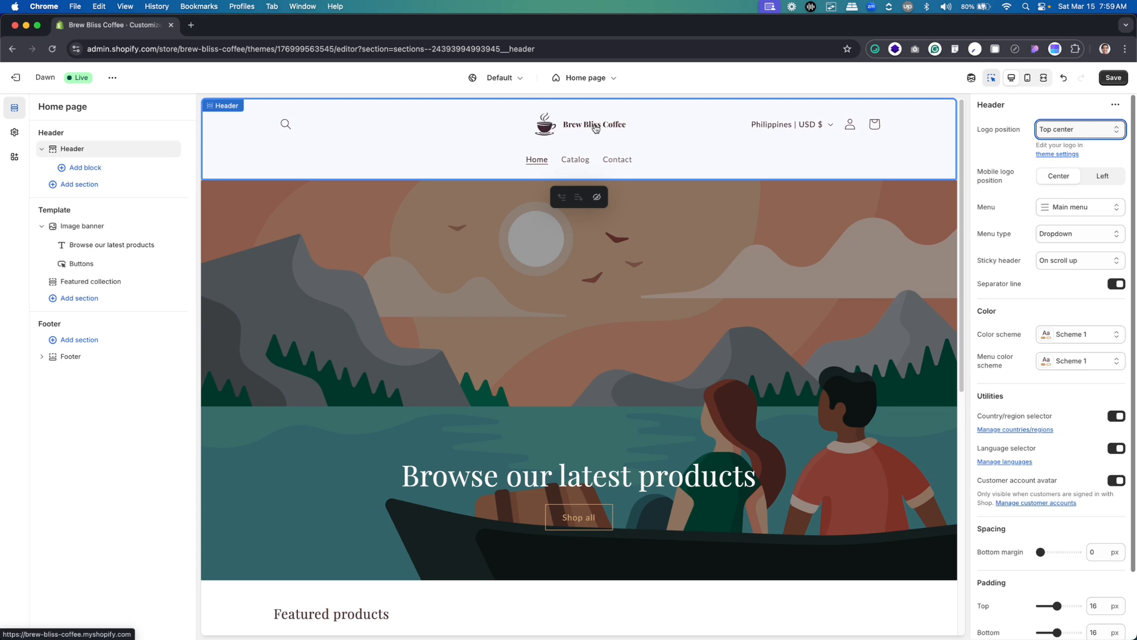
pyautogui.click(1079, 130)
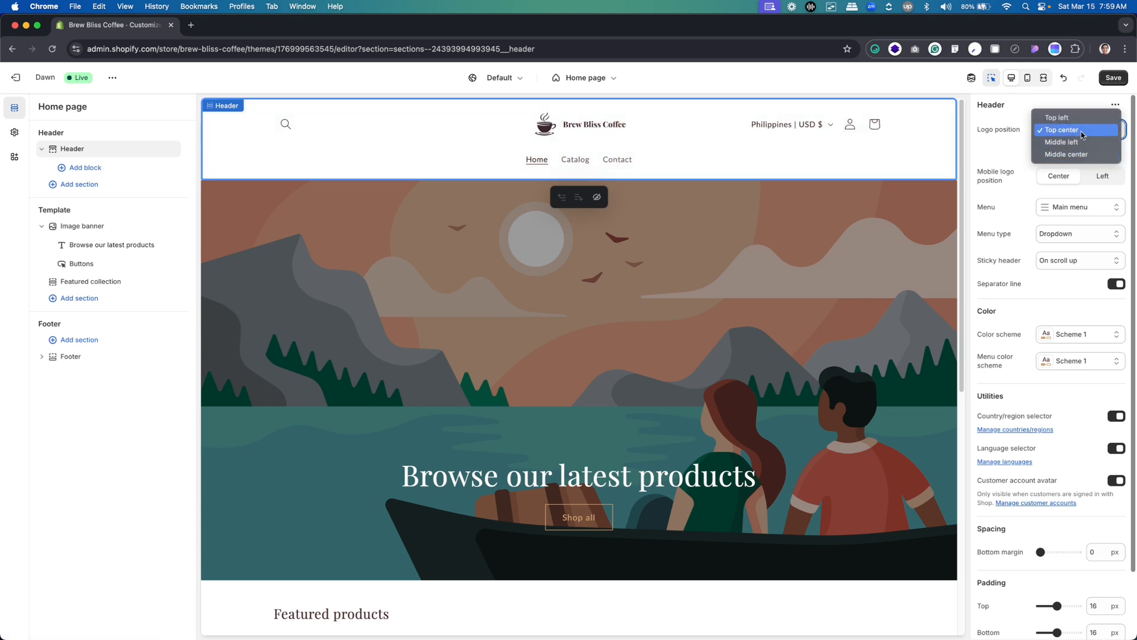
pyautogui.click(1086, 145)
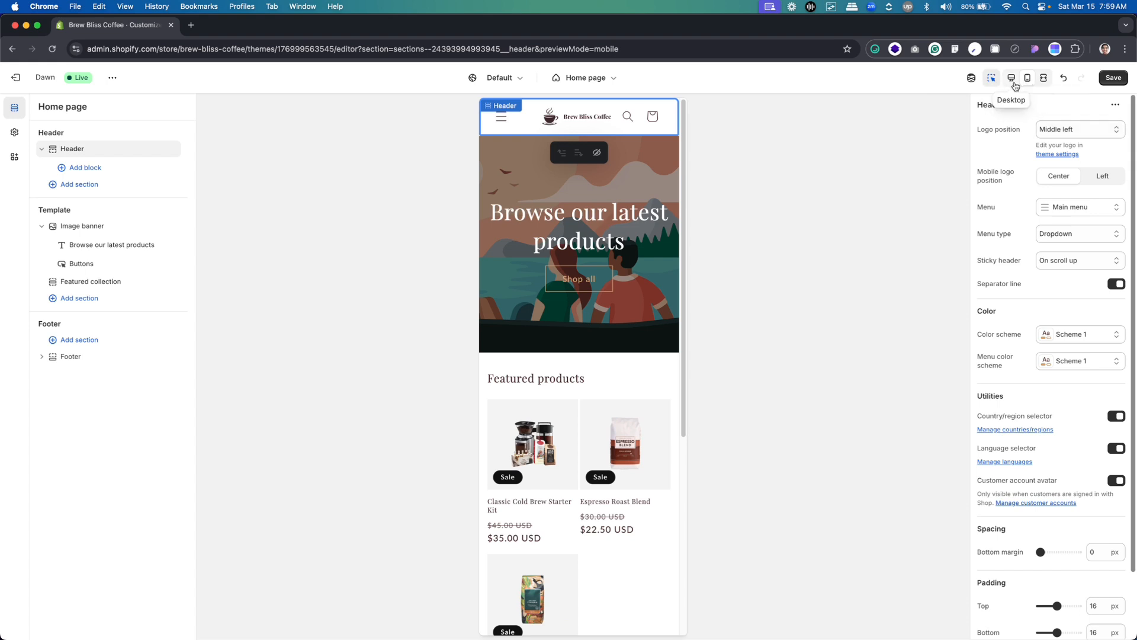
# Compare the home page header across the desktop, mobile and fullscreen previews, ending in the desktop preview
pyautogui.click(1015, 84)
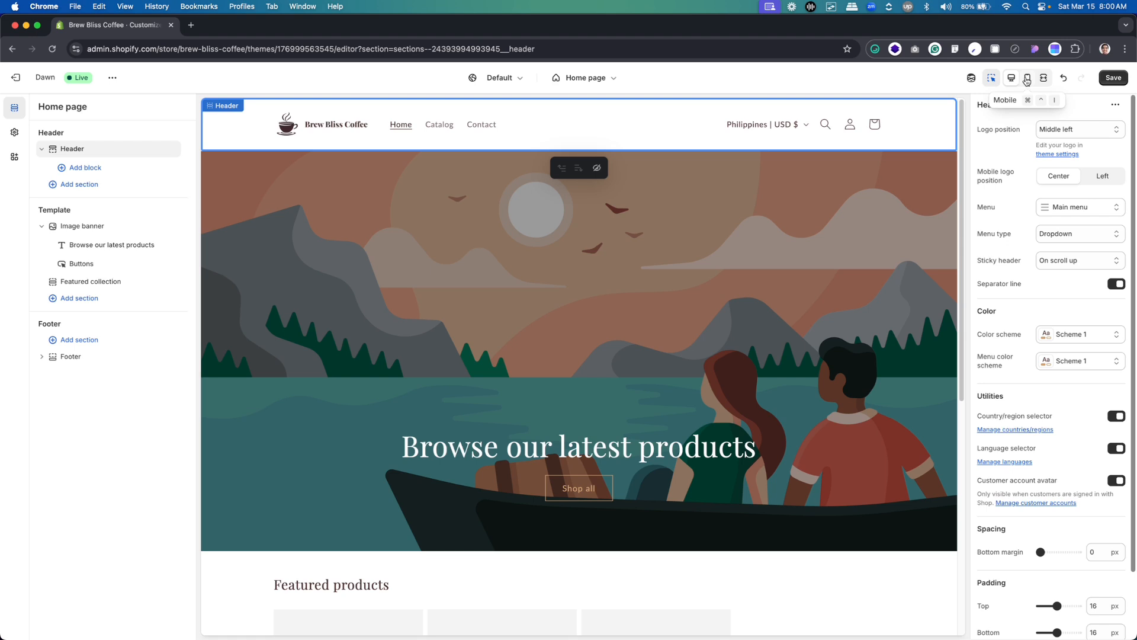
pyautogui.click(1029, 83)
pyautogui.click(1045, 80)
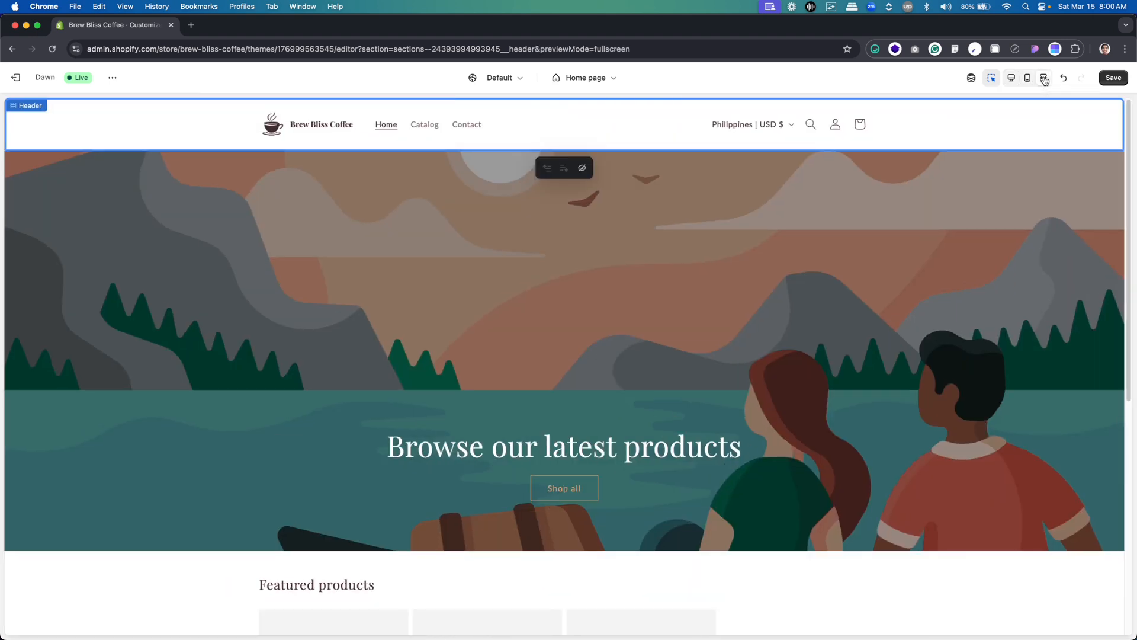
pyautogui.click(1030, 79)
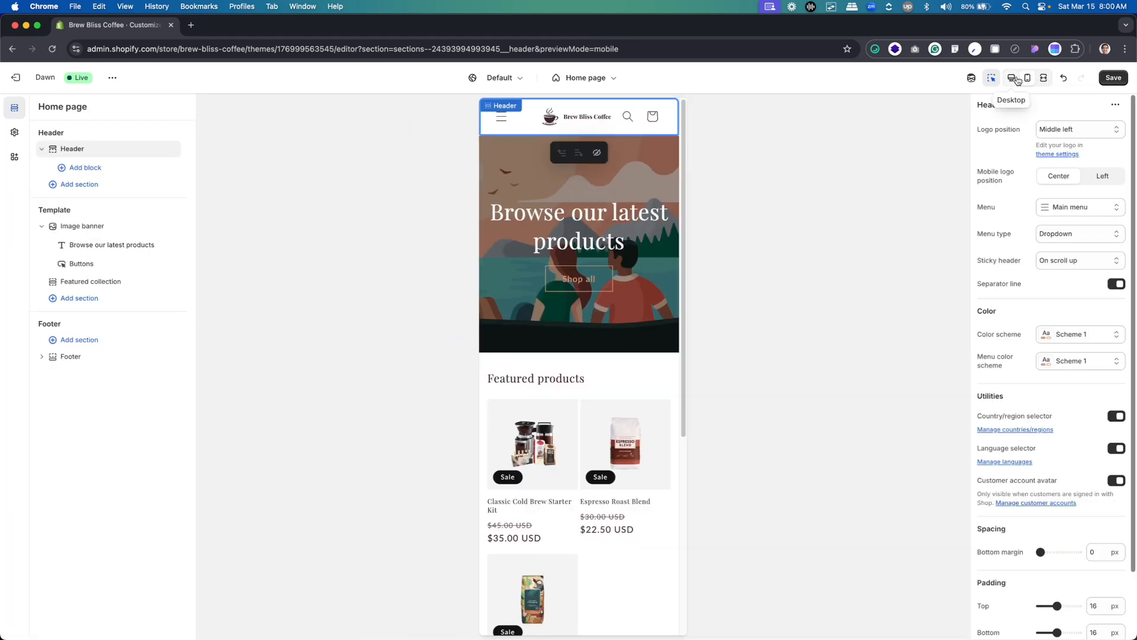
pyautogui.click(1018, 80)
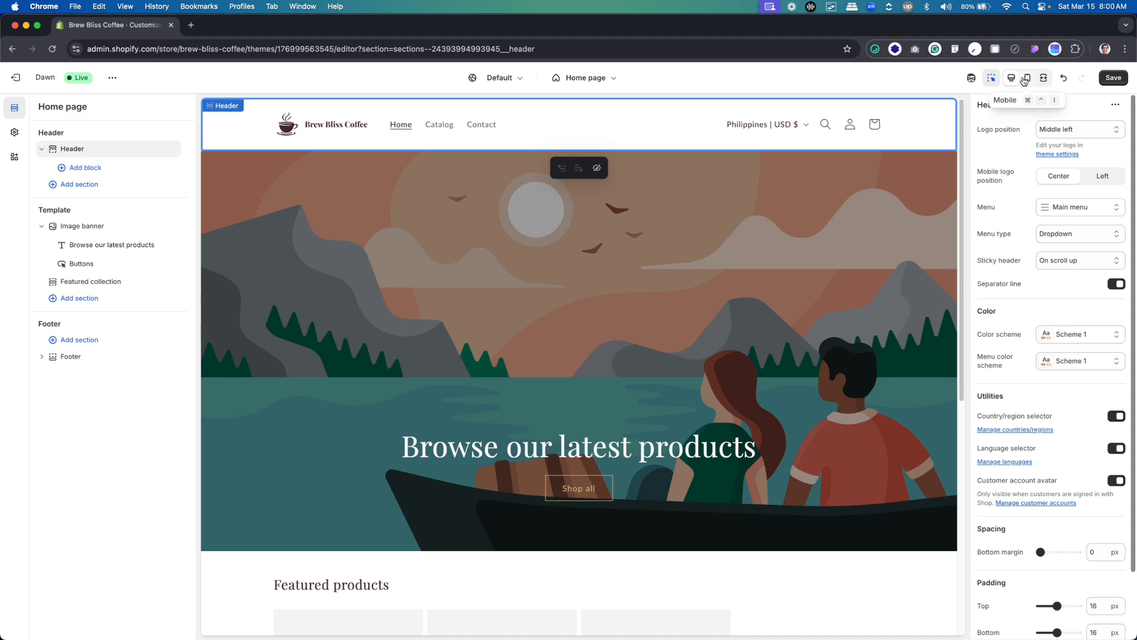
pyautogui.click(1028, 80)
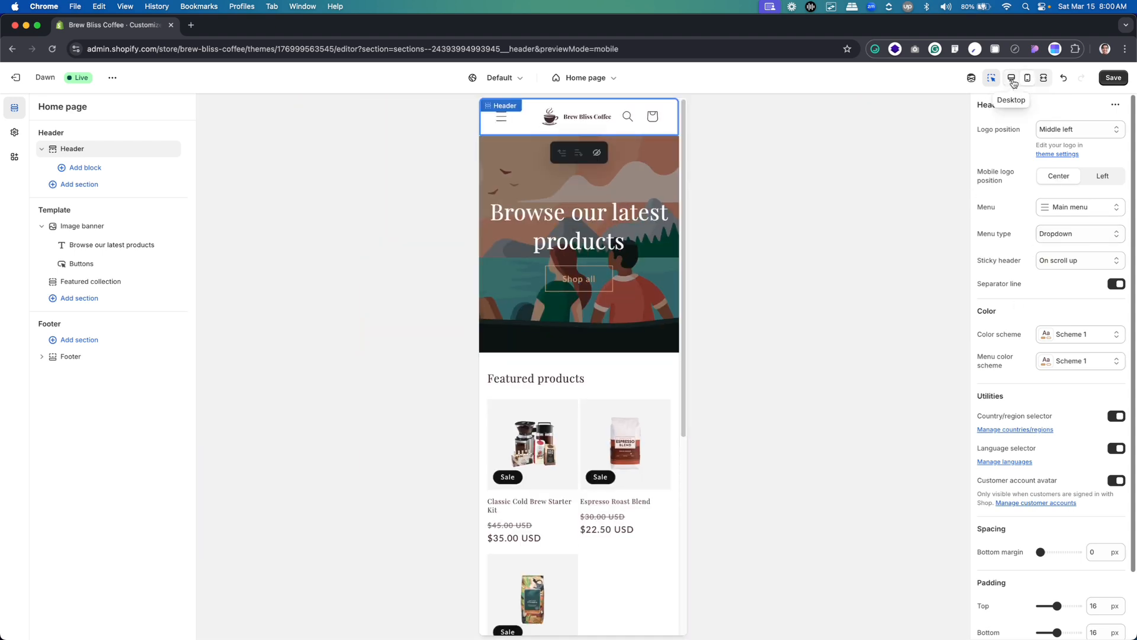
pyautogui.click(1014, 84)
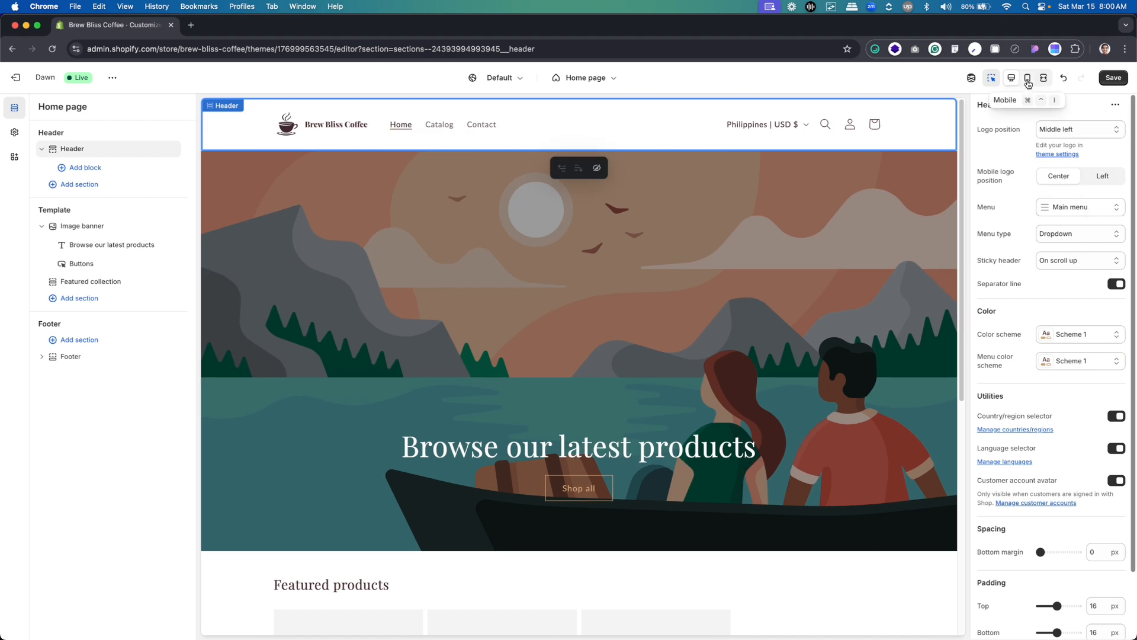
# Compare the Left and Center mobile logo positions in the mobile preview, and set the option back to Center
pyautogui.click(1100, 177)
pyautogui.click(1052, 178)
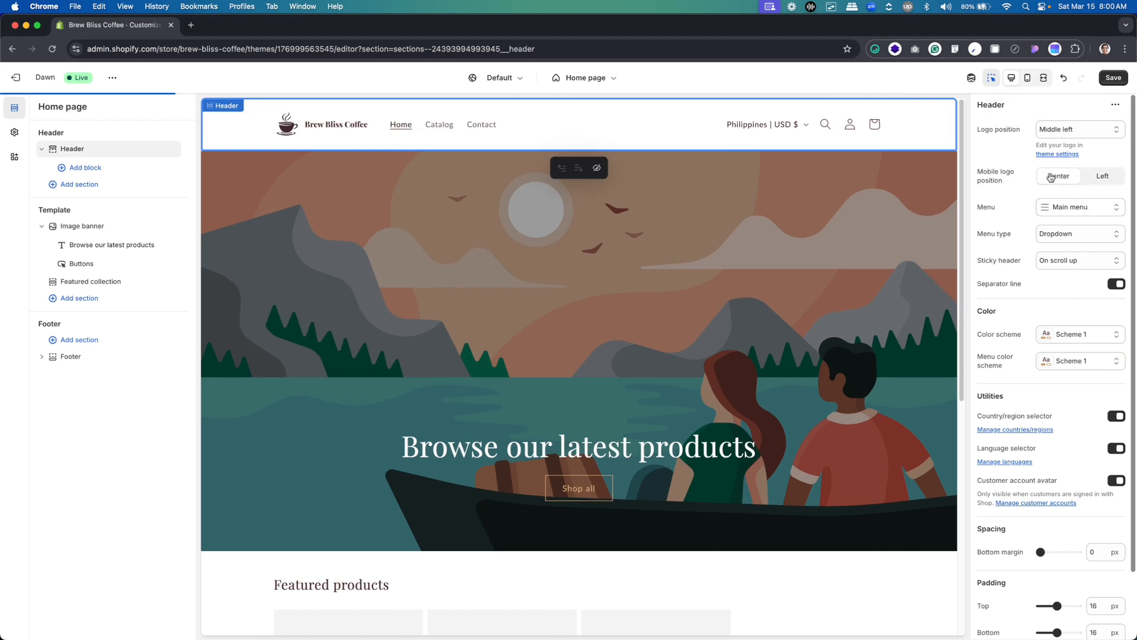
pyautogui.click(1027, 80)
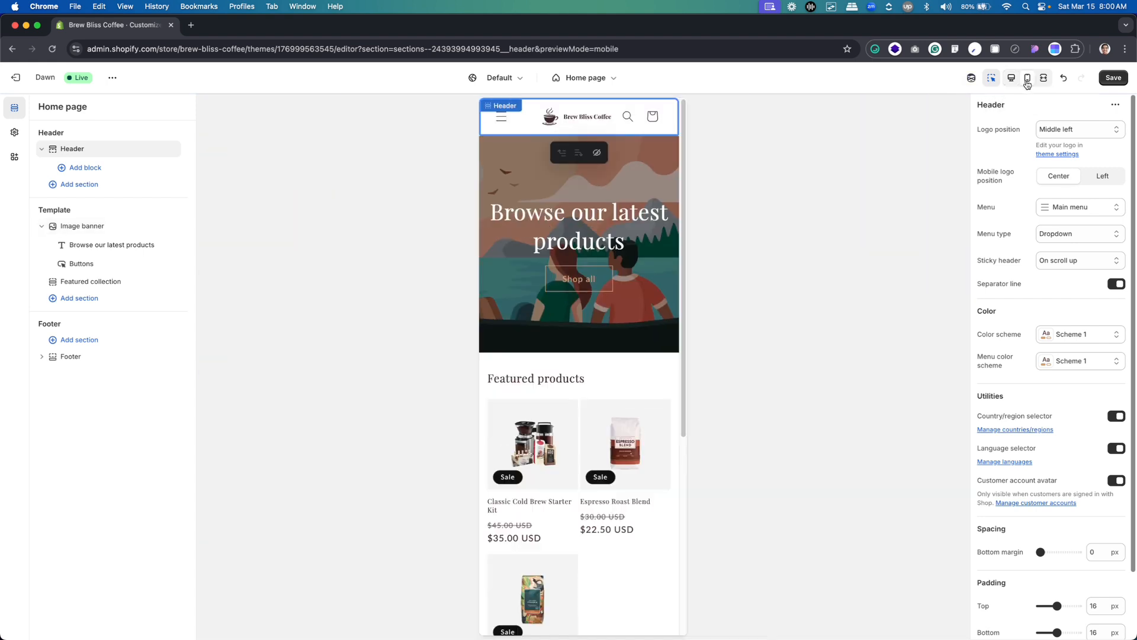
pyautogui.click(1113, 179)
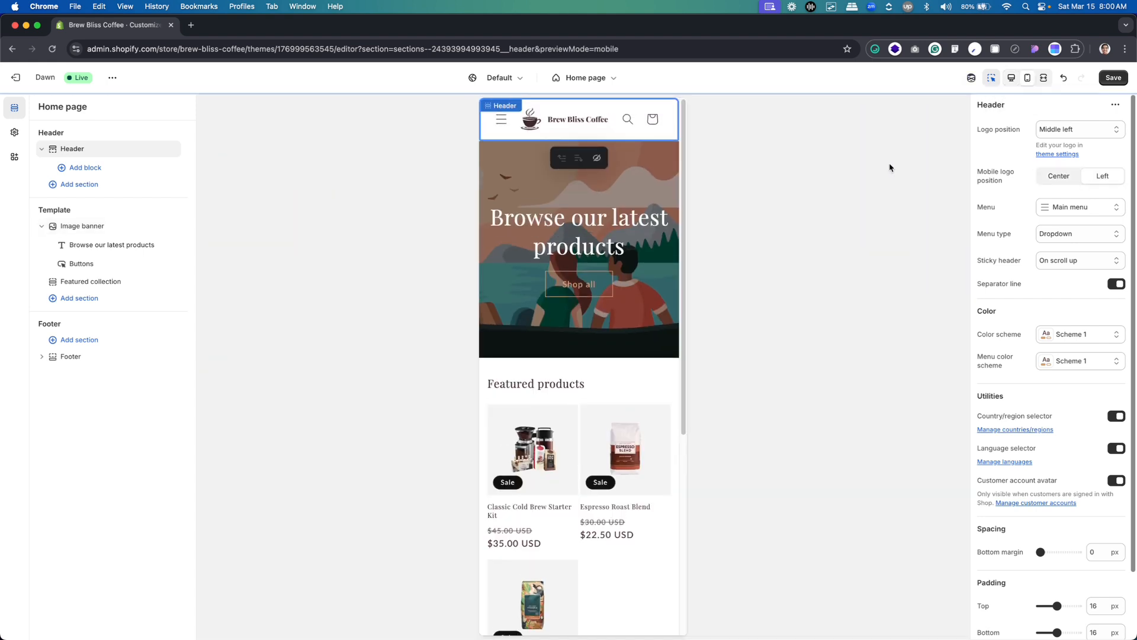
pyautogui.click(1061, 177)
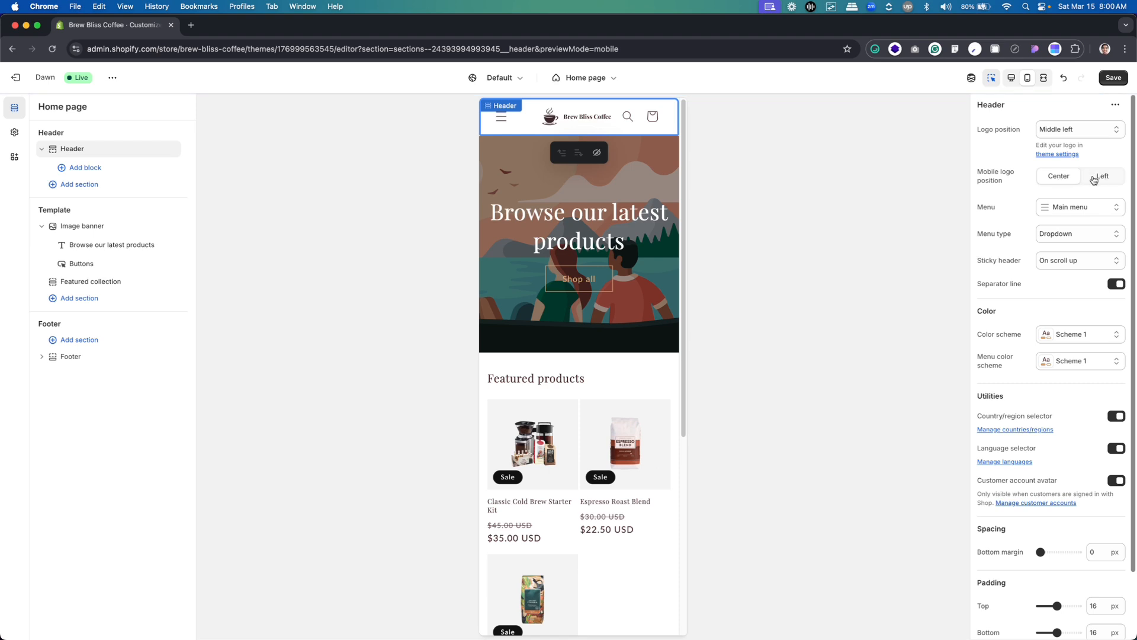
pyautogui.click(1094, 178)
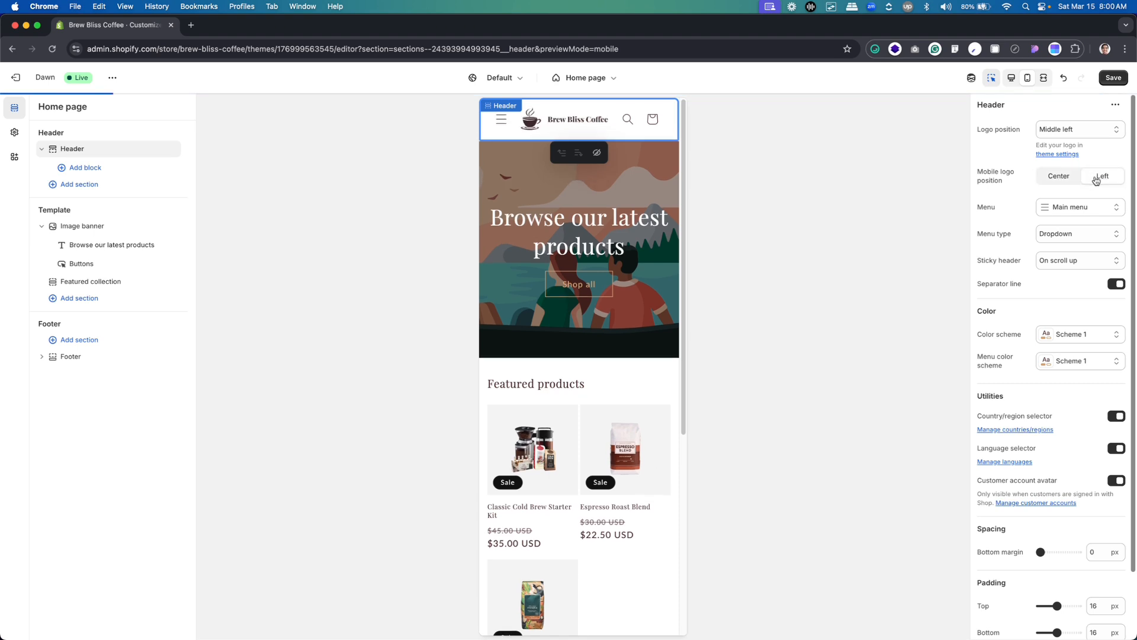
pyautogui.click(1060, 178)
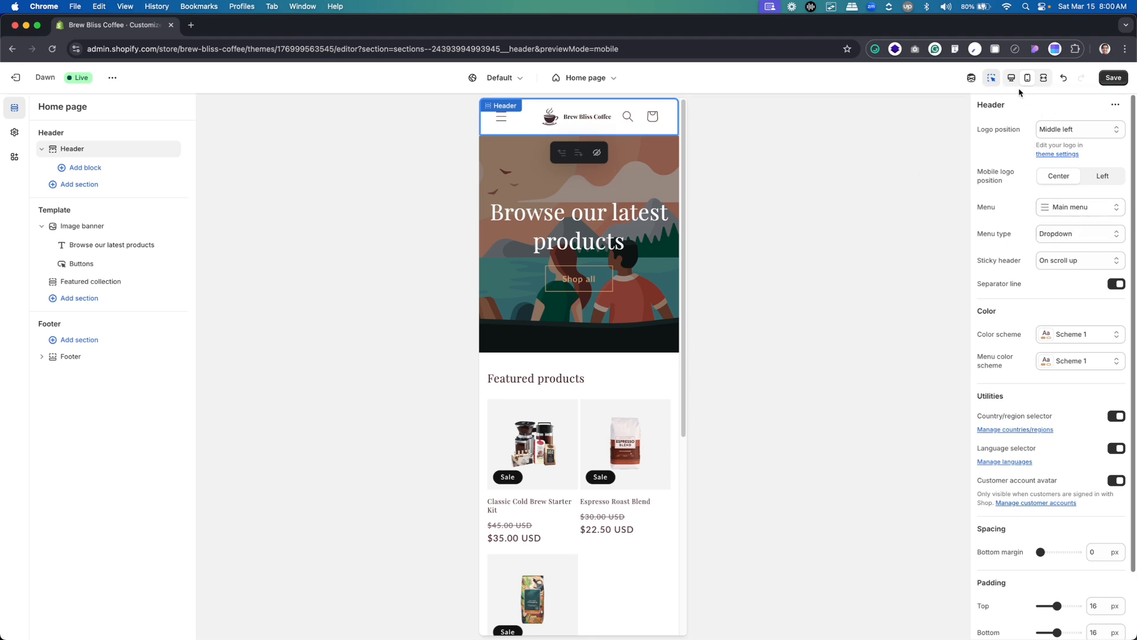
# Return to the desktop preview, and switch to Figma to inspect the About and Shop links in the homepage header
pyautogui.scroll(-2, 1047, 171)
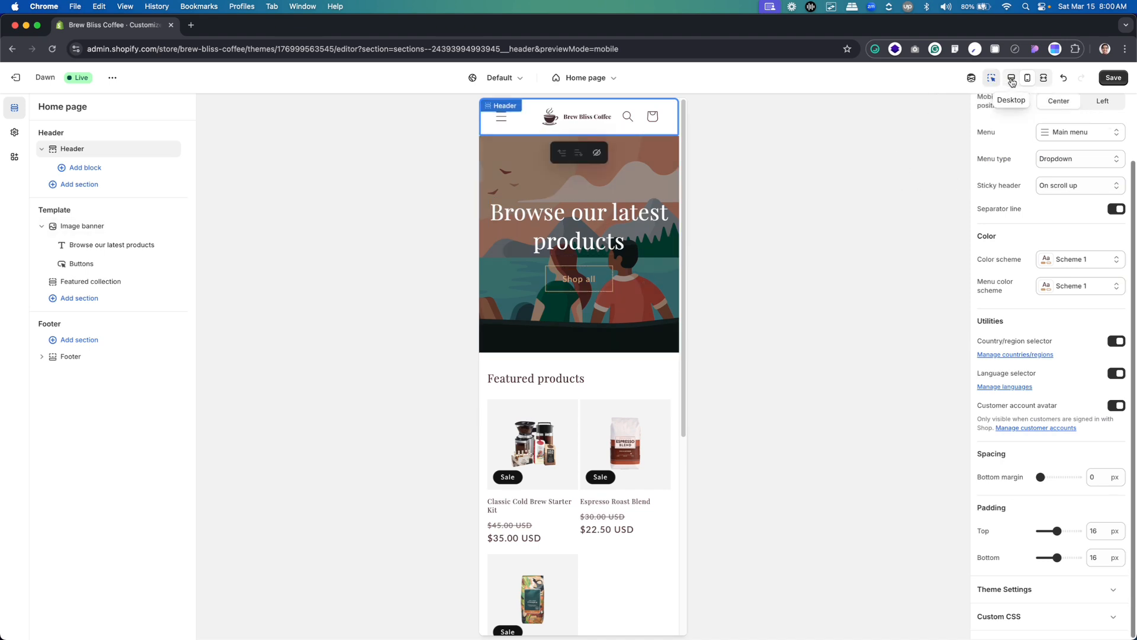
pyautogui.click(1012, 80)
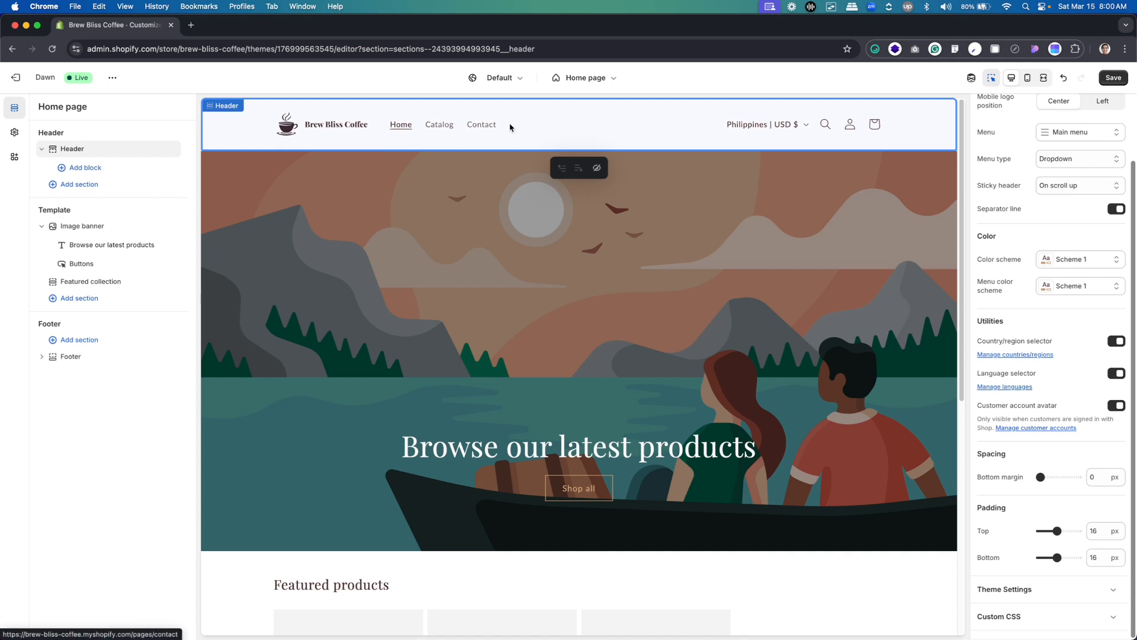
pyautogui.press('super+Tab')
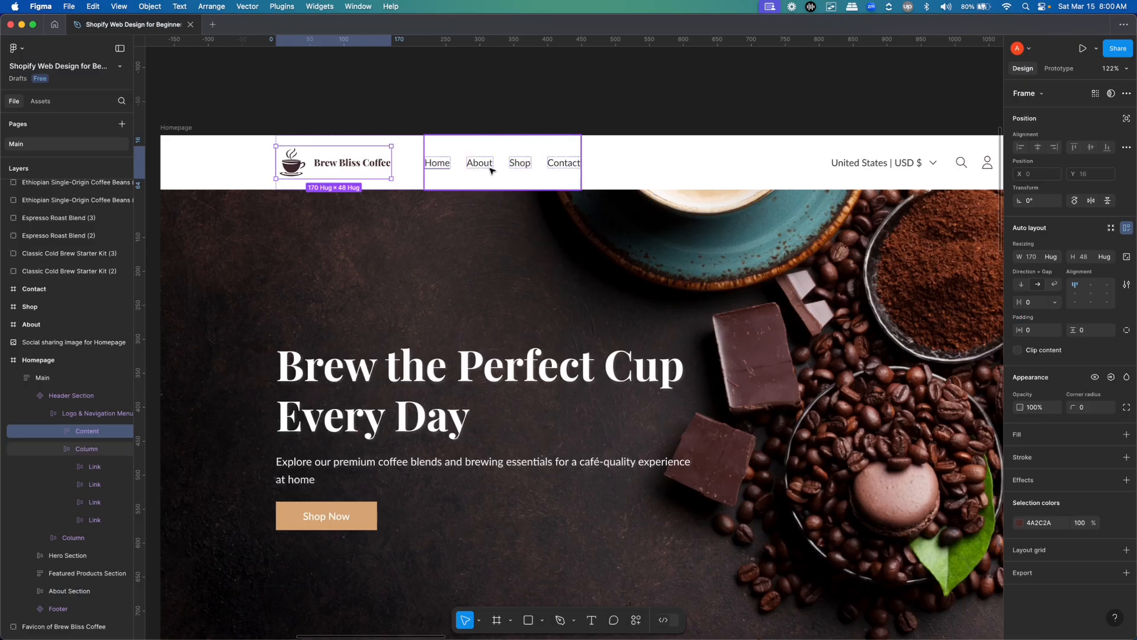
pyautogui.doubleClick(489, 166)
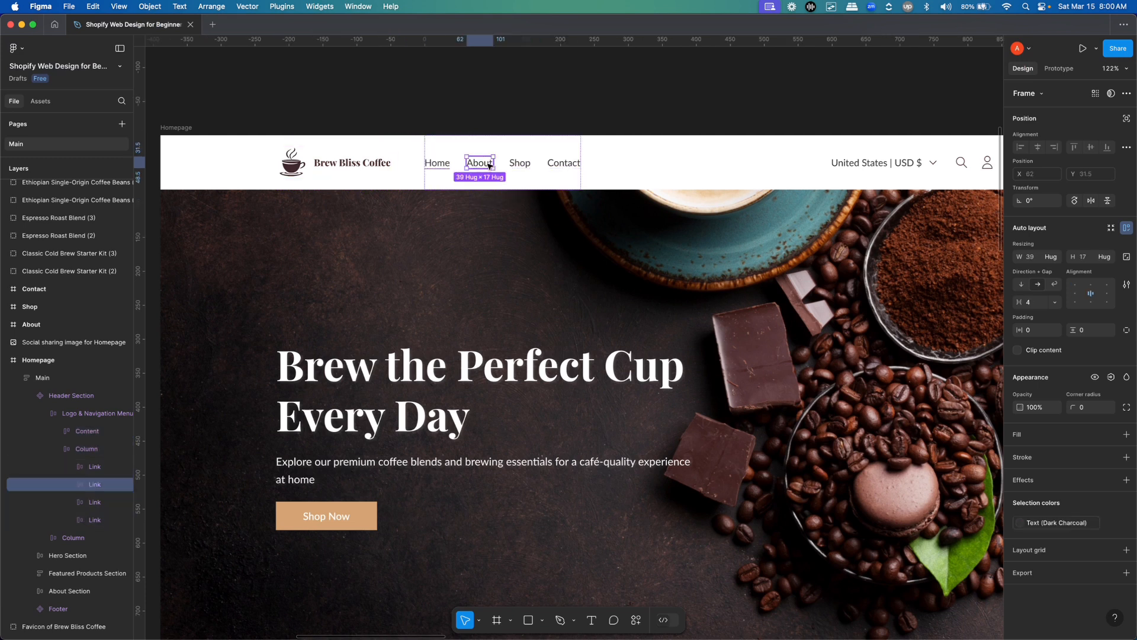
pyautogui.click(517, 166)
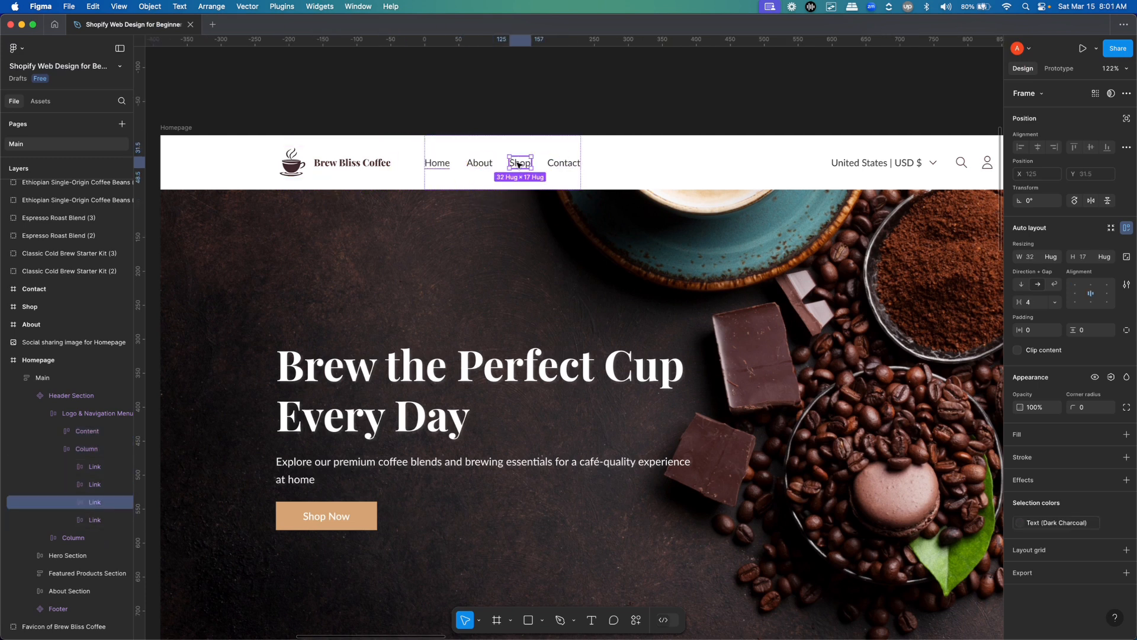
# Back in the Shopify theme editor, follow the header's Catalog link to view its page, and return to the home page
pyautogui.press('super+Tab')
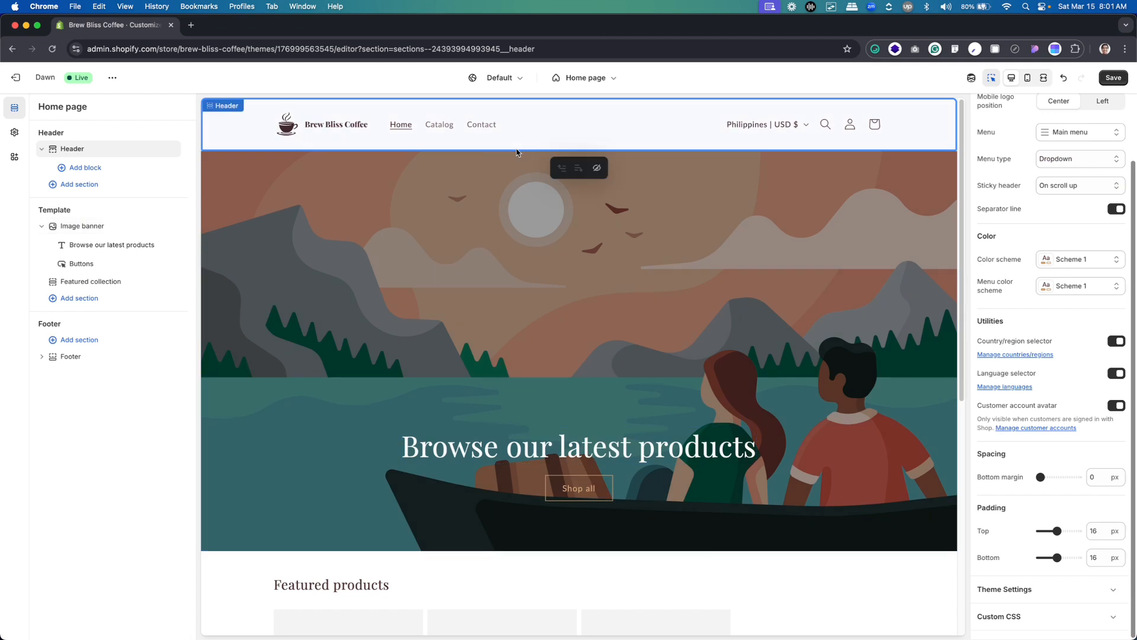
pyautogui.click(441, 129)
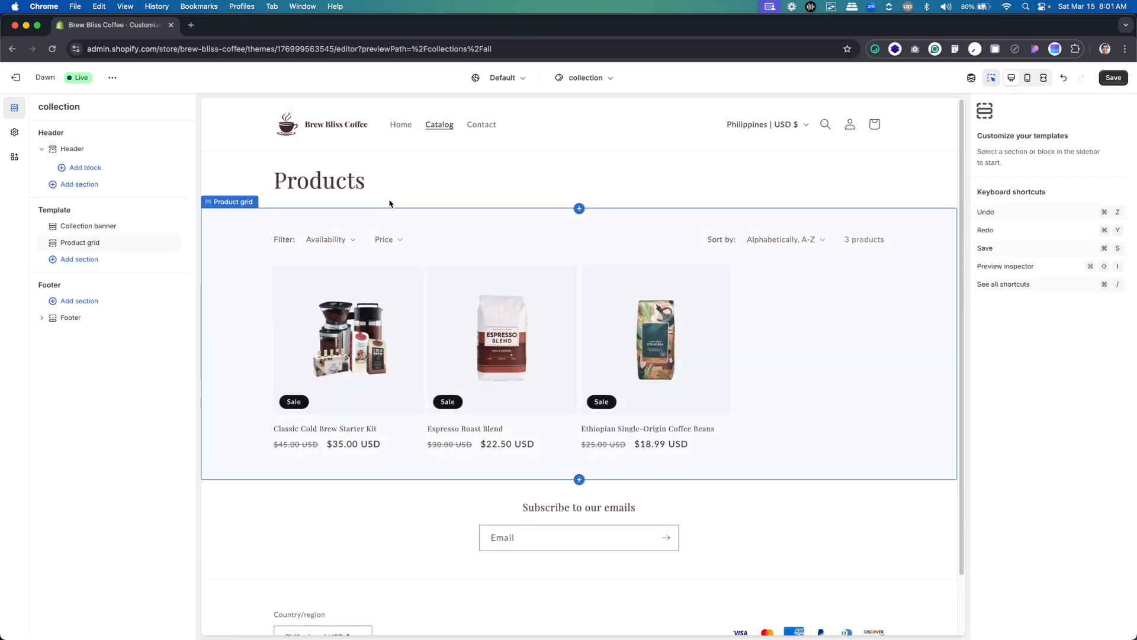
pyautogui.click(402, 130)
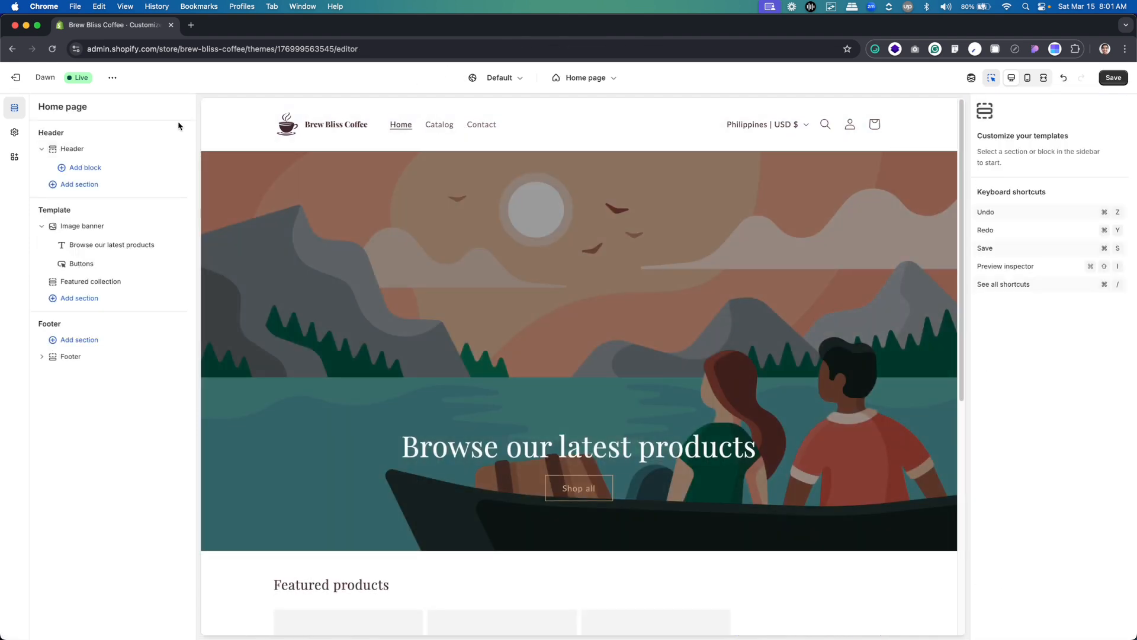
# Save the theme changes and exit the theme editor
pyautogui.click(1118, 78)
pyautogui.click(18, 77)
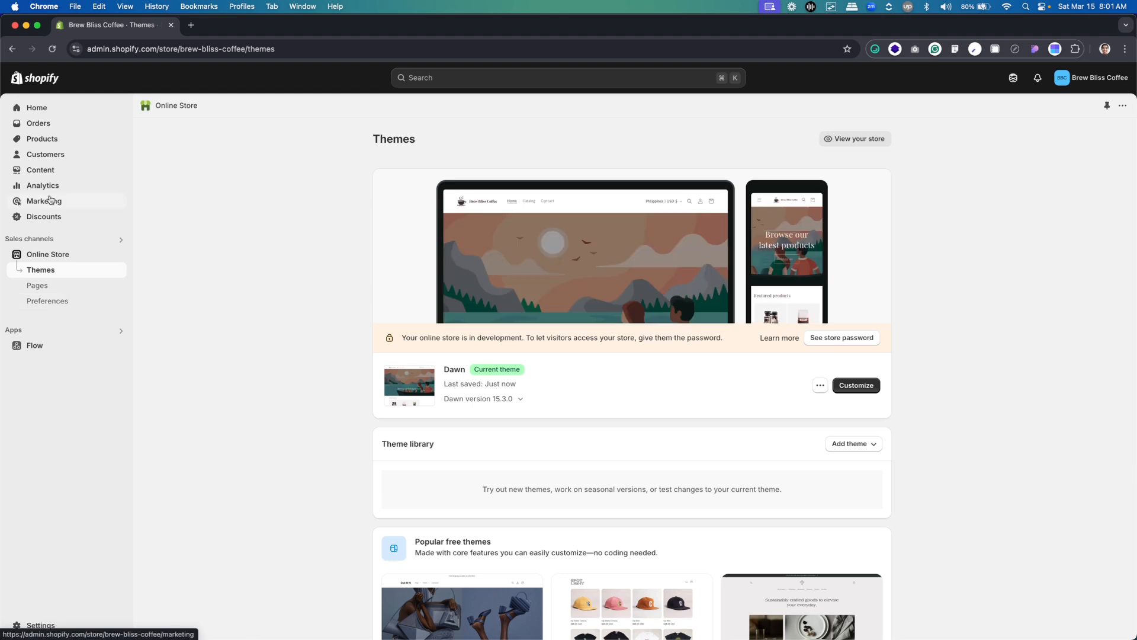
# In the store's Main menu, rename the Catalog item to Shop and save the menu
pyautogui.click(48, 170)
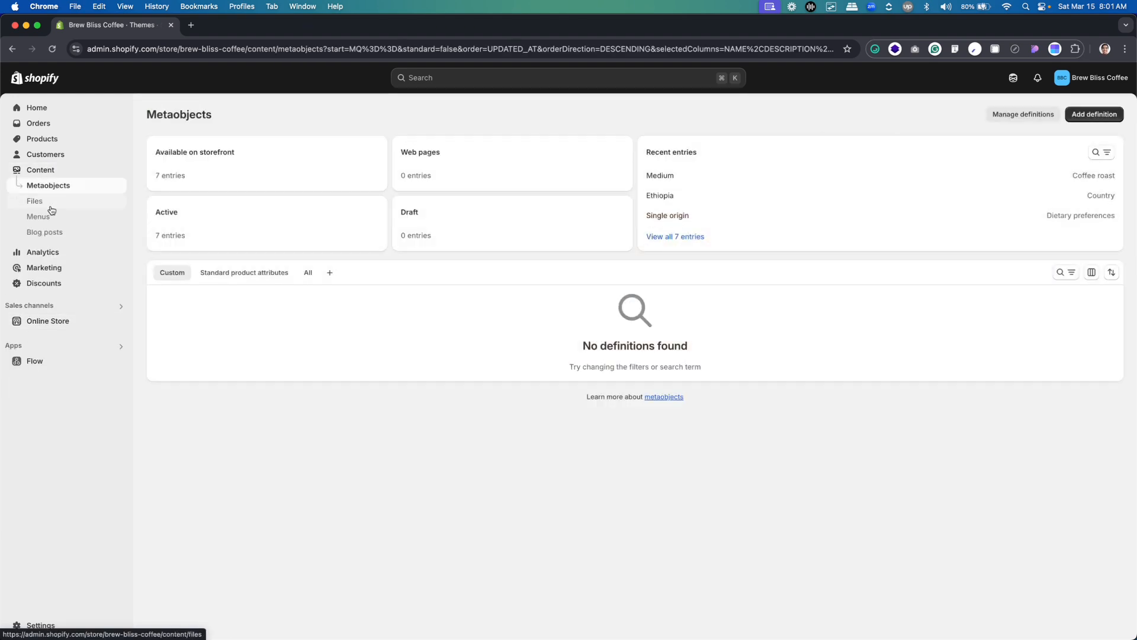
pyautogui.click(41, 217)
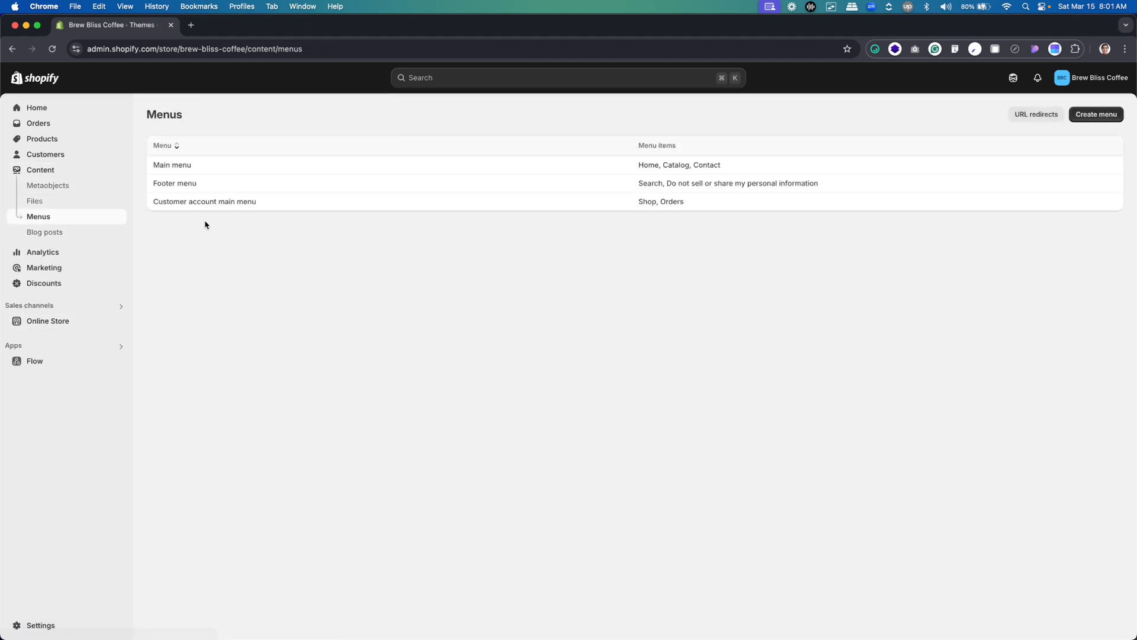
pyautogui.click(175, 169)
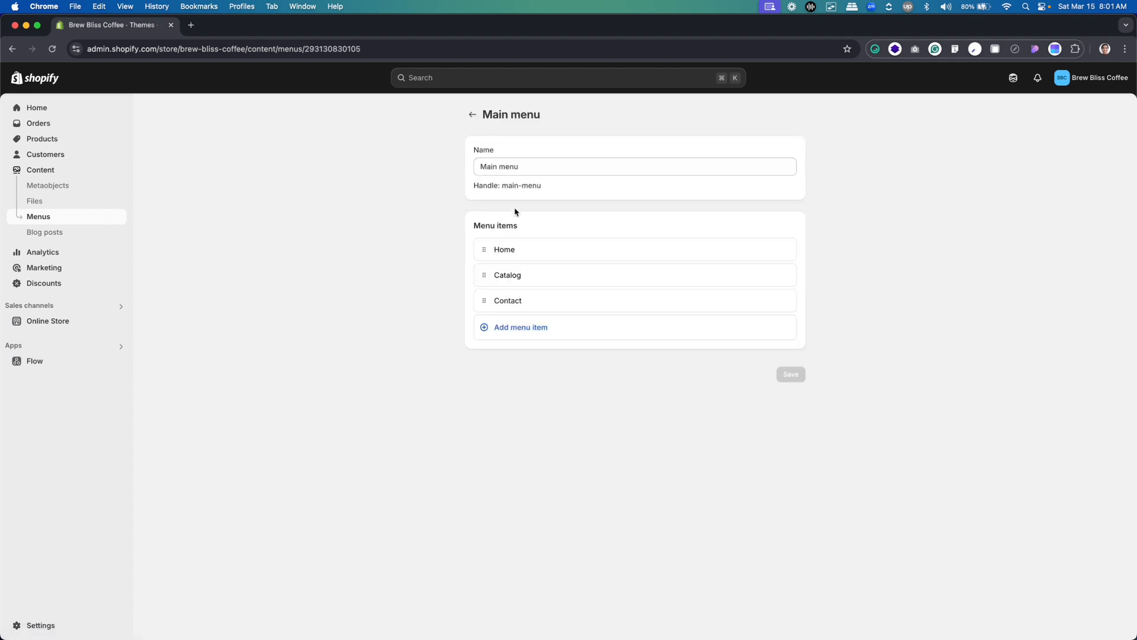
pyautogui.moveTo(495, 275)
pyautogui.click(767, 276)
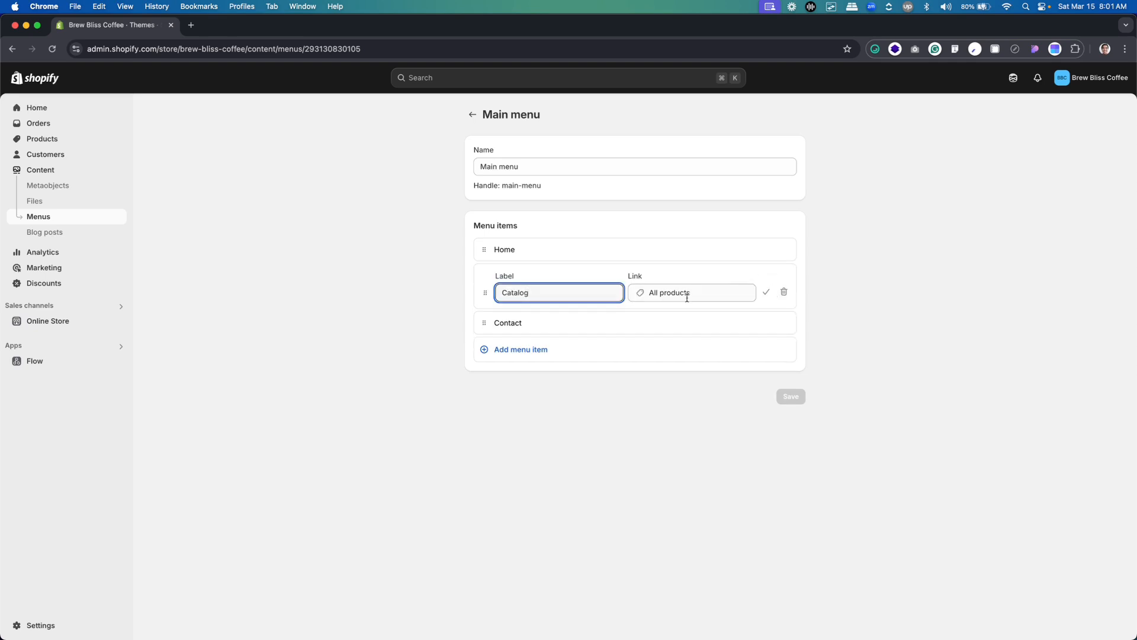
pyautogui.write('A')
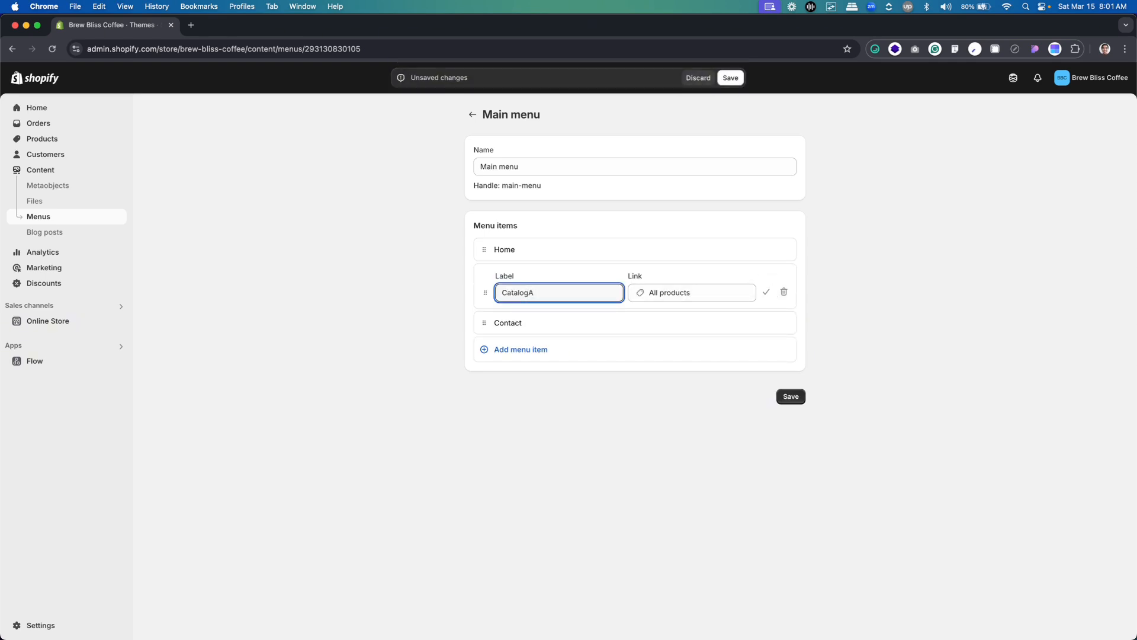
pyautogui.press('super+a')
pyautogui.write('S')
pyautogui.click(791, 396)
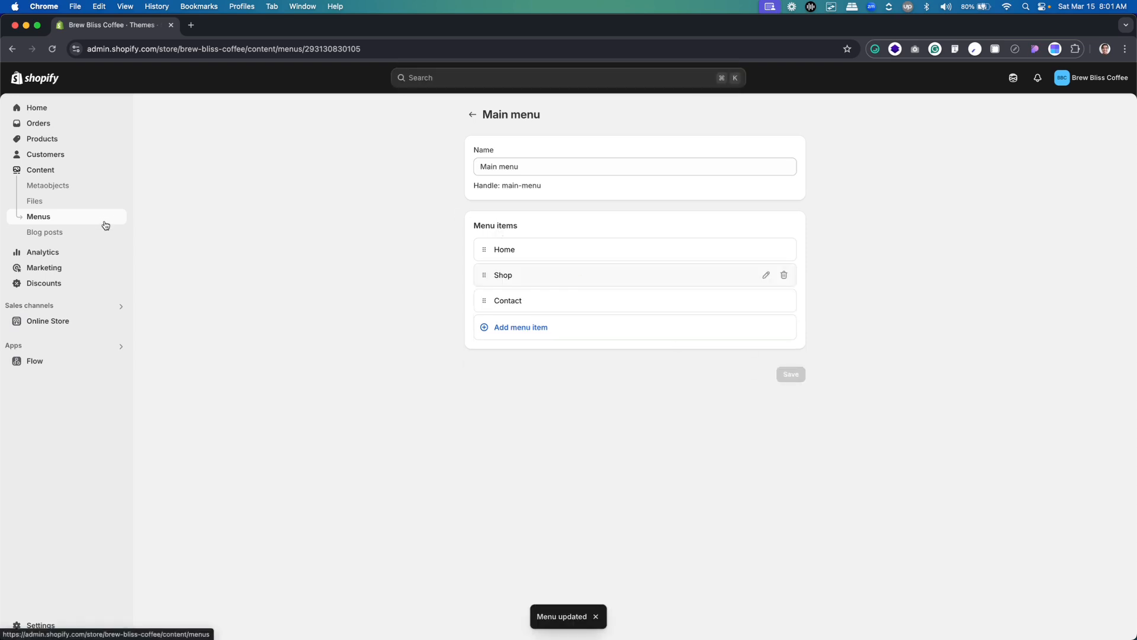
# Reopen the Dawn theme for customization to check the header's navigation links, and exit the theme editor
pyautogui.click(61, 323)
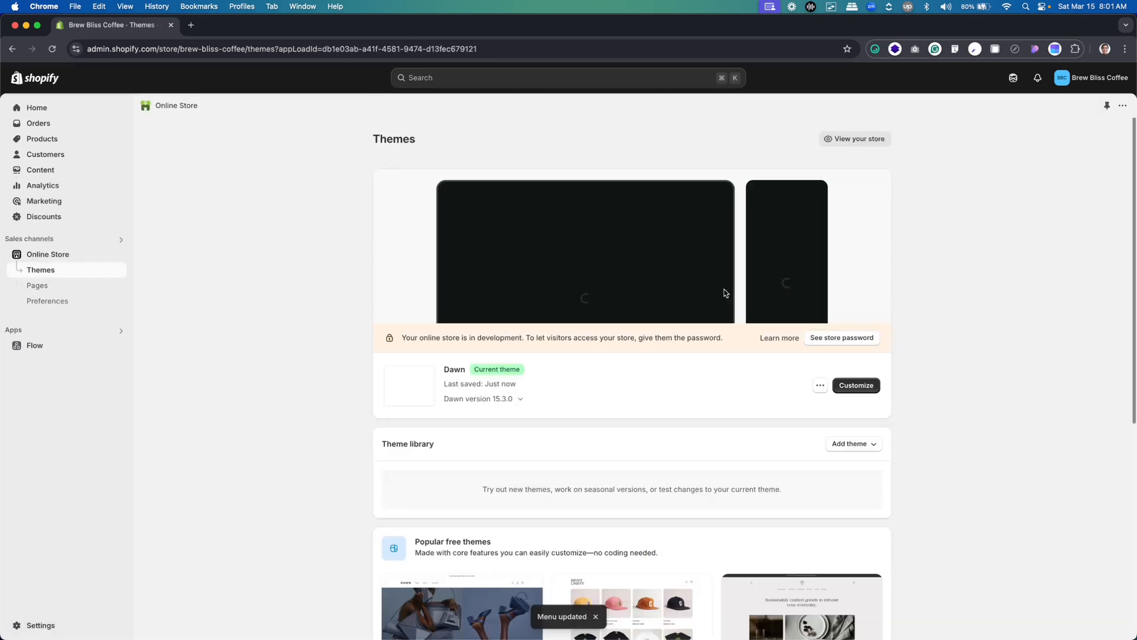
pyautogui.click(844, 385)
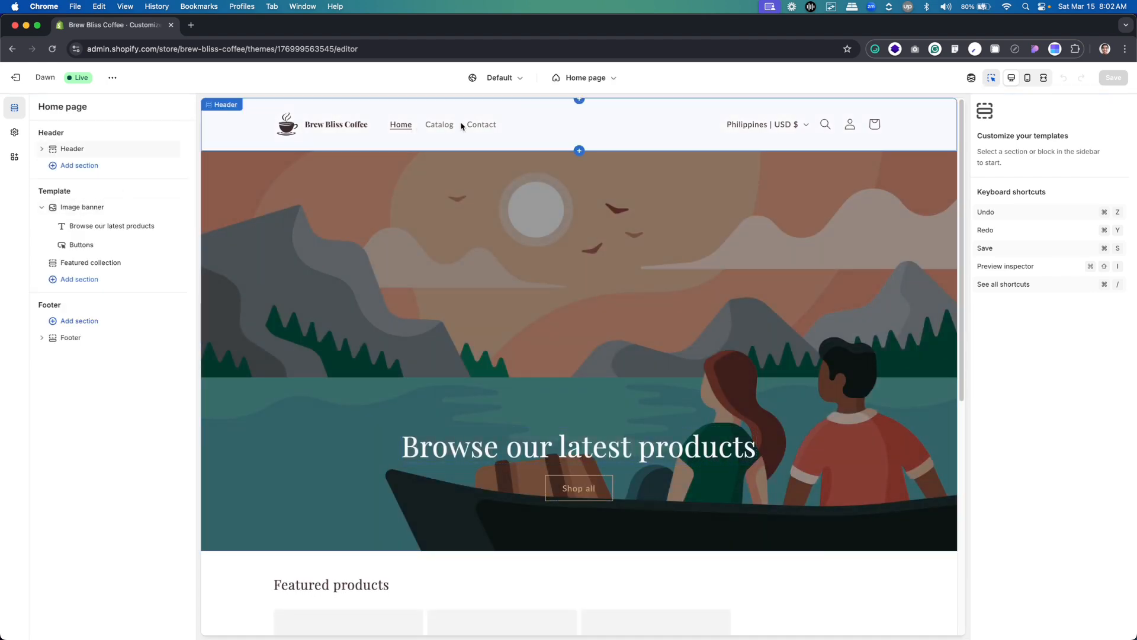
pyautogui.click(15, 78)
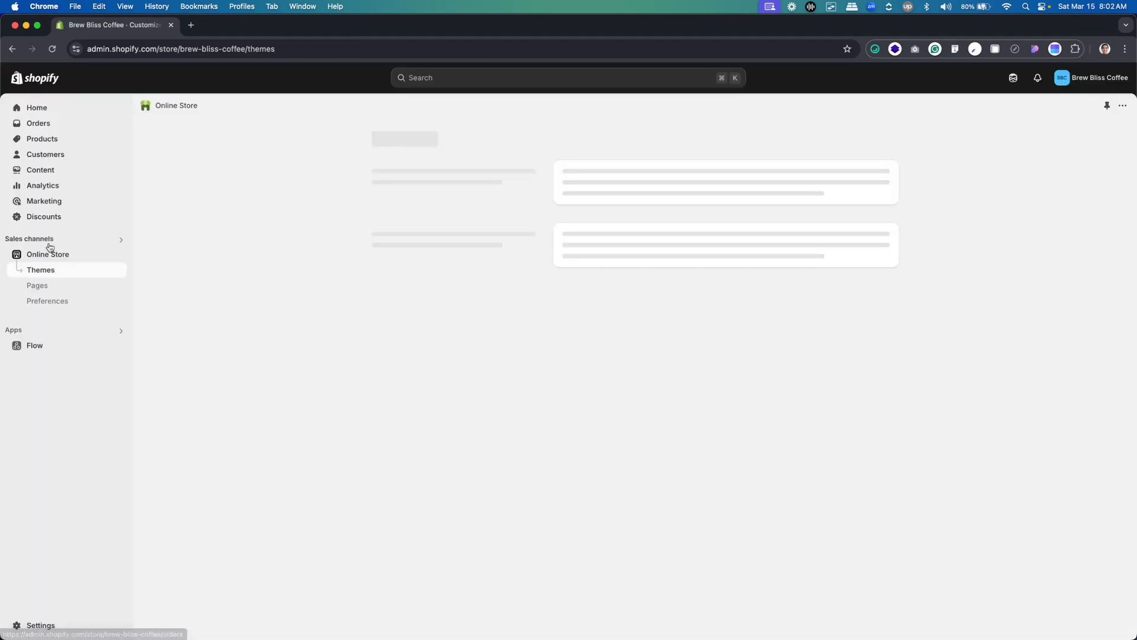
# Open the store's Main menu, check which link the Shop item uses, and return to the menus list
pyautogui.click(38, 171)
pyautogui.click(43, 224)
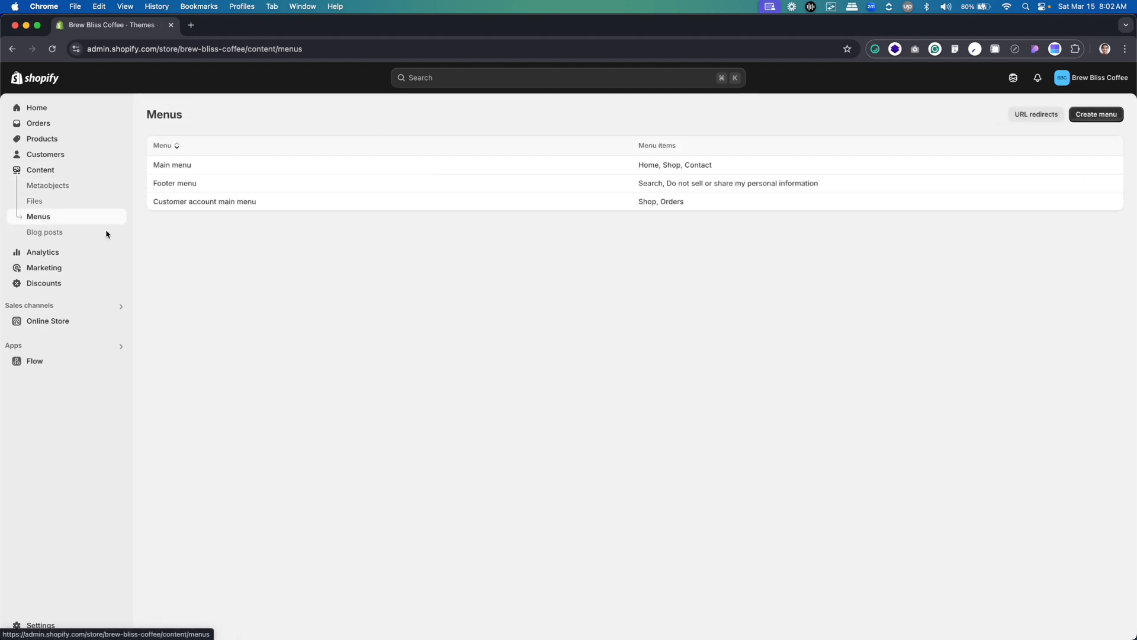
pyautogui.click(179, 171)
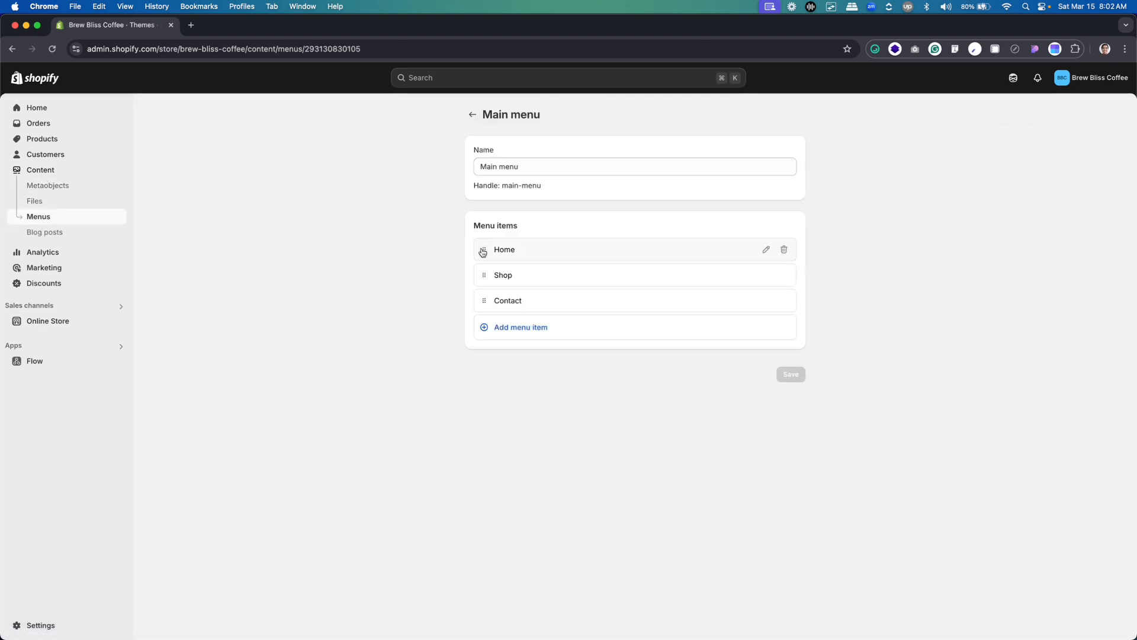
pyautogui.click(765, 276)
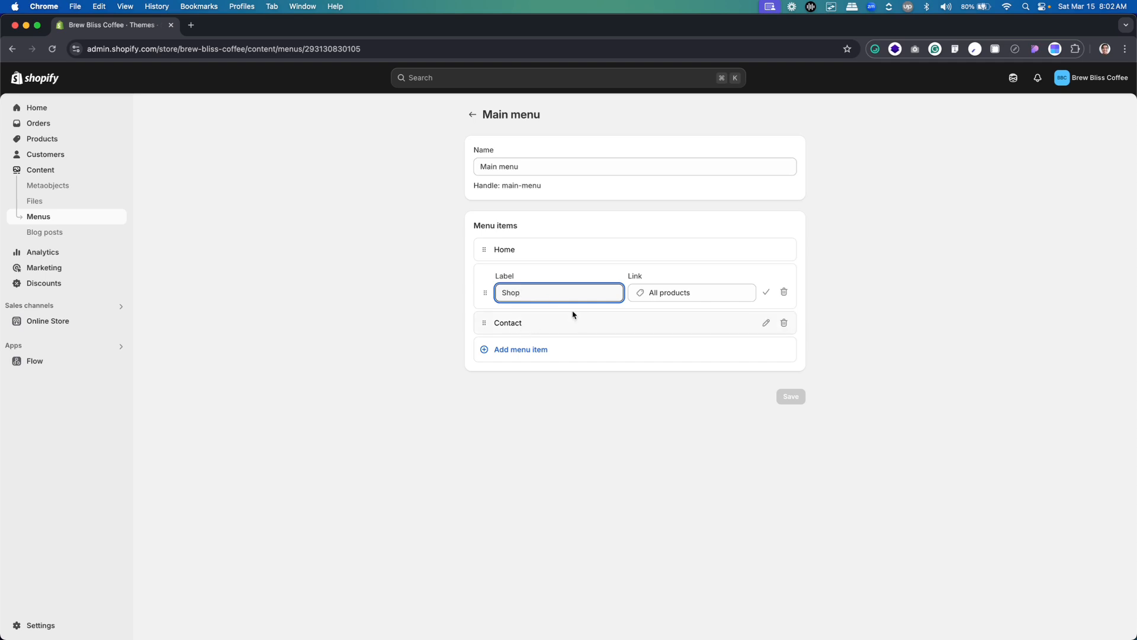
pyautogui.click(773, 293)
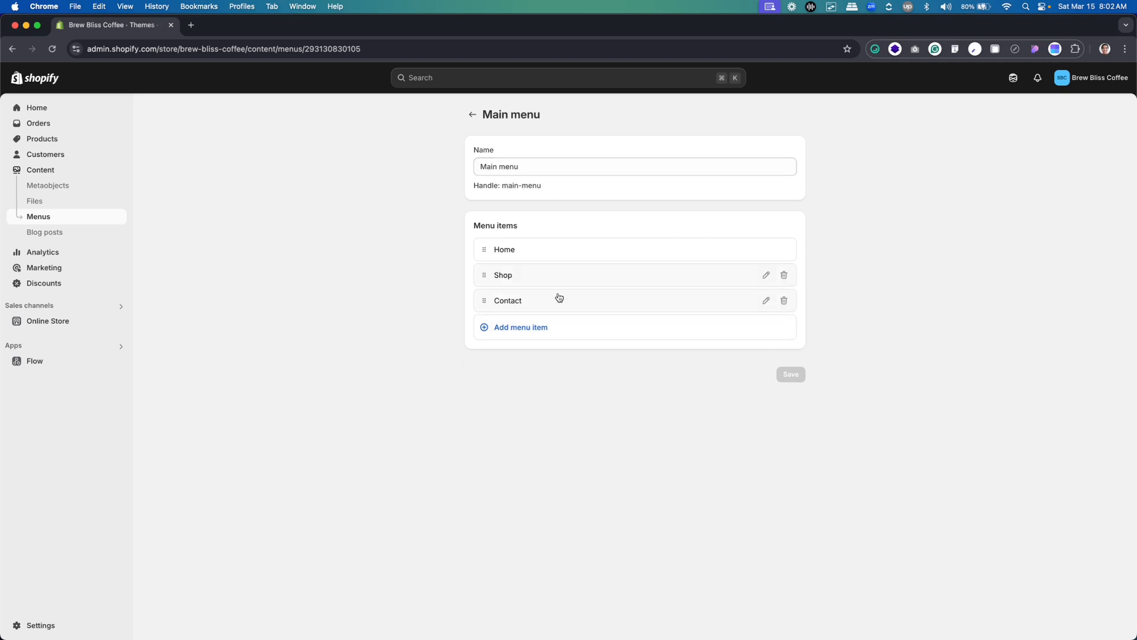
pyautogui.click(472, 114)
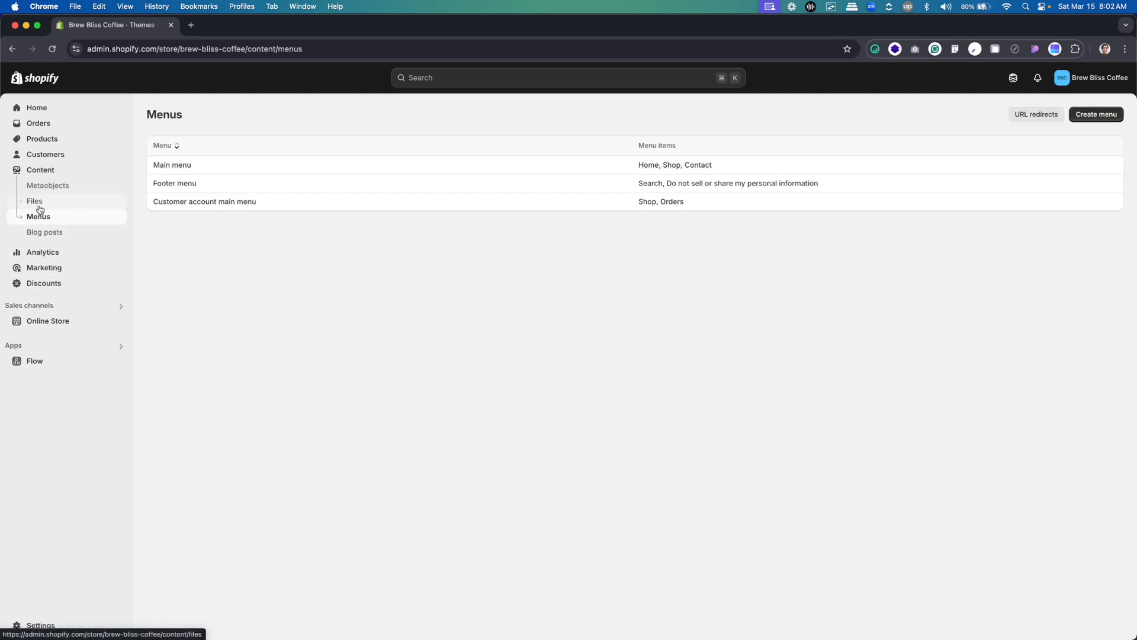
# Reopen the Dawn theme for customization and select the home page's image banner section
pyautogui.click(46, 322)
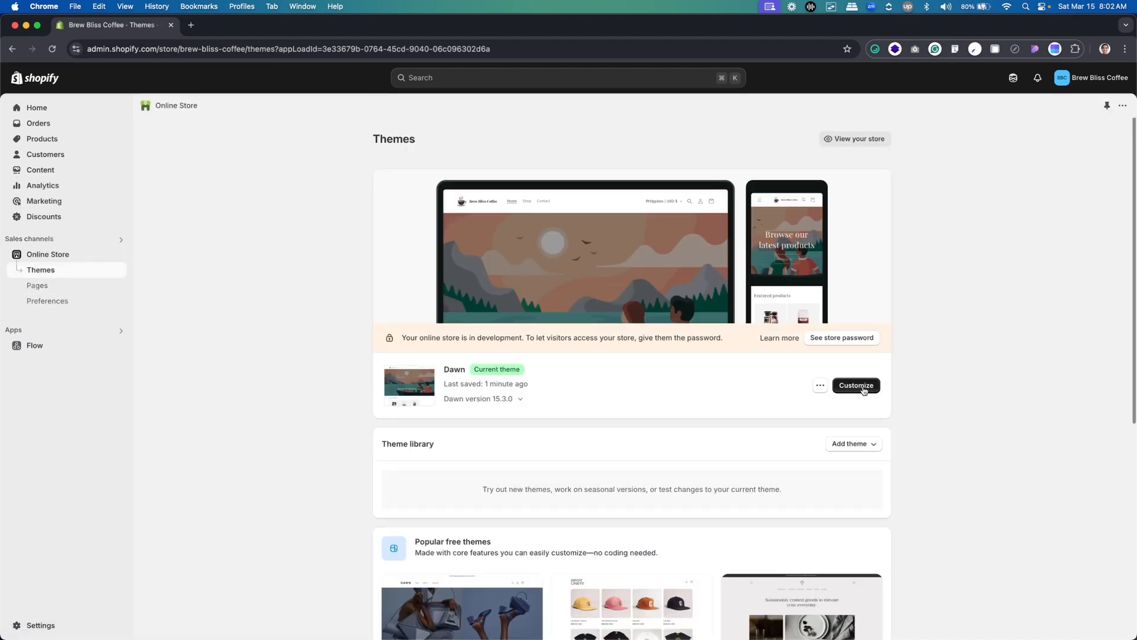
pyautogui.click(862, 388)
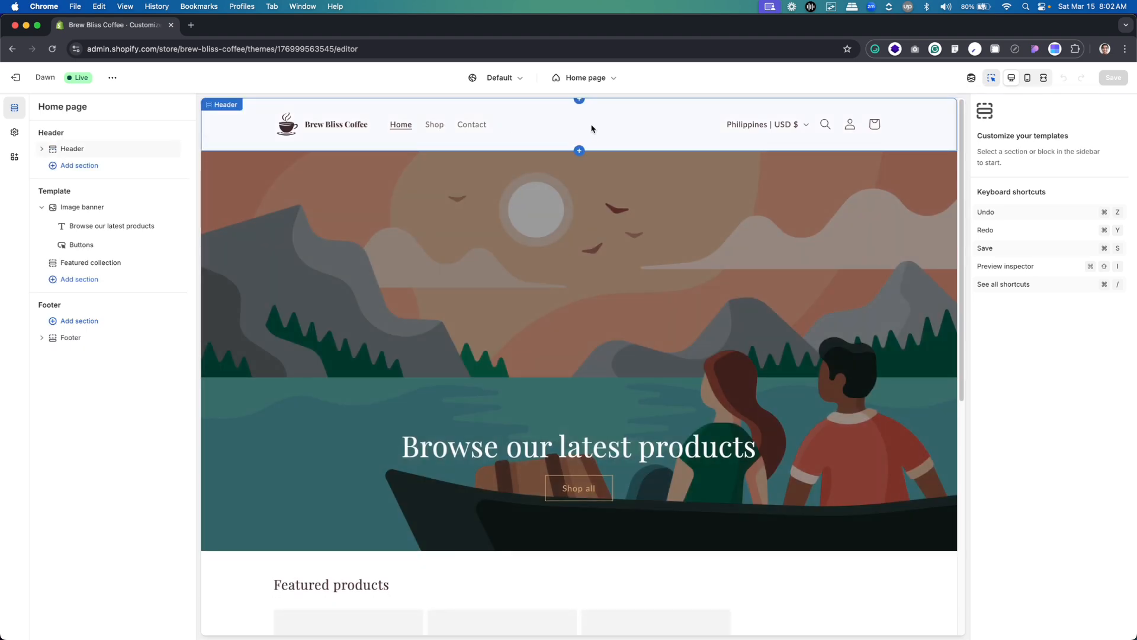
pyautogui.press('super+r')
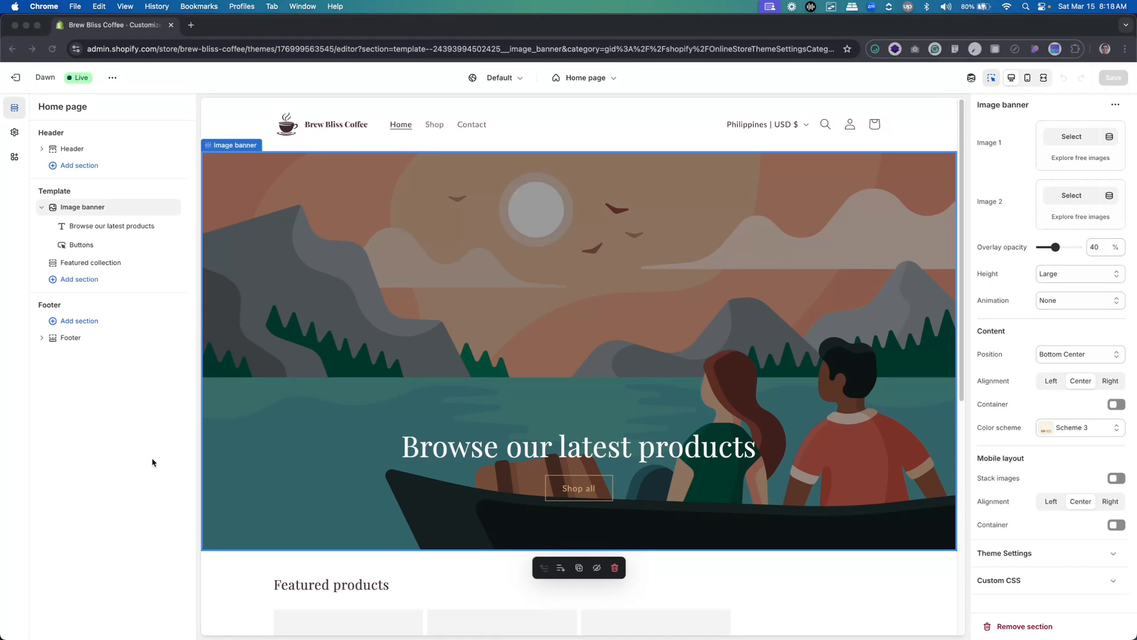
pyautogui.click(468, 138)
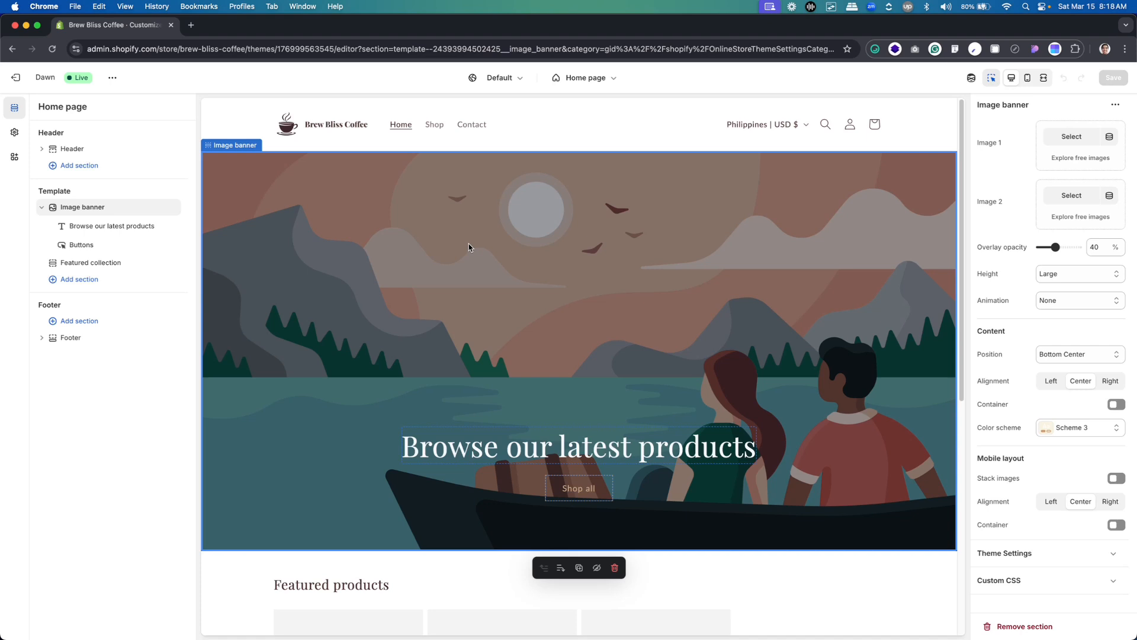
# Switch to Figma and select the Homepage design's Hero Section to examine its layout
pyautogui.moveTo(109, 272)
pyautogui.press('super+Tab')
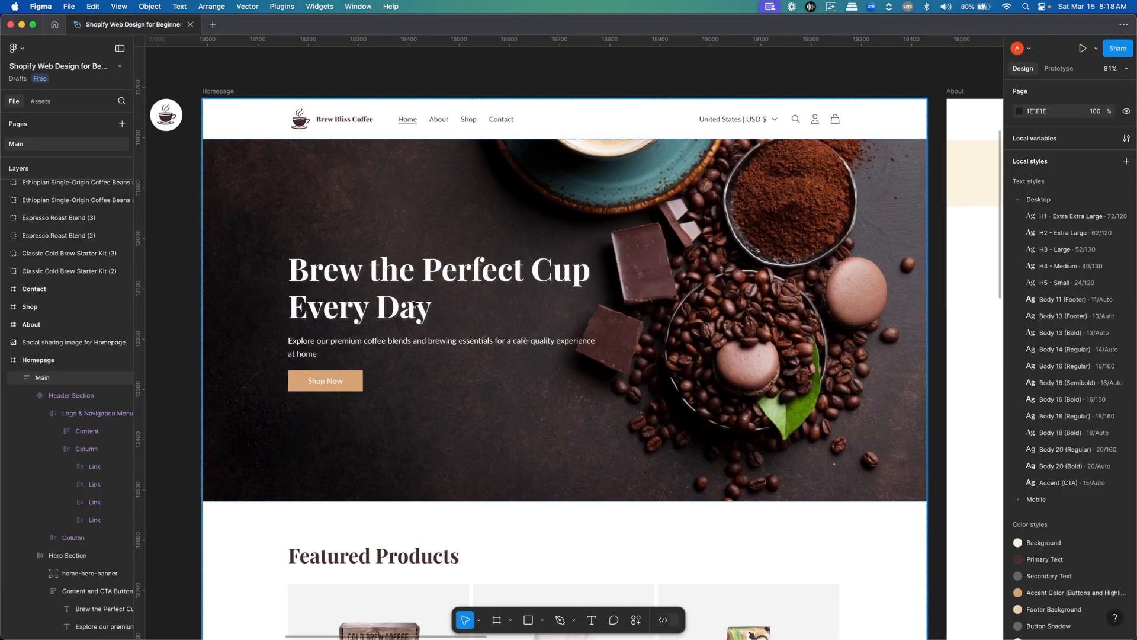
pyautogui.click(463, 186)
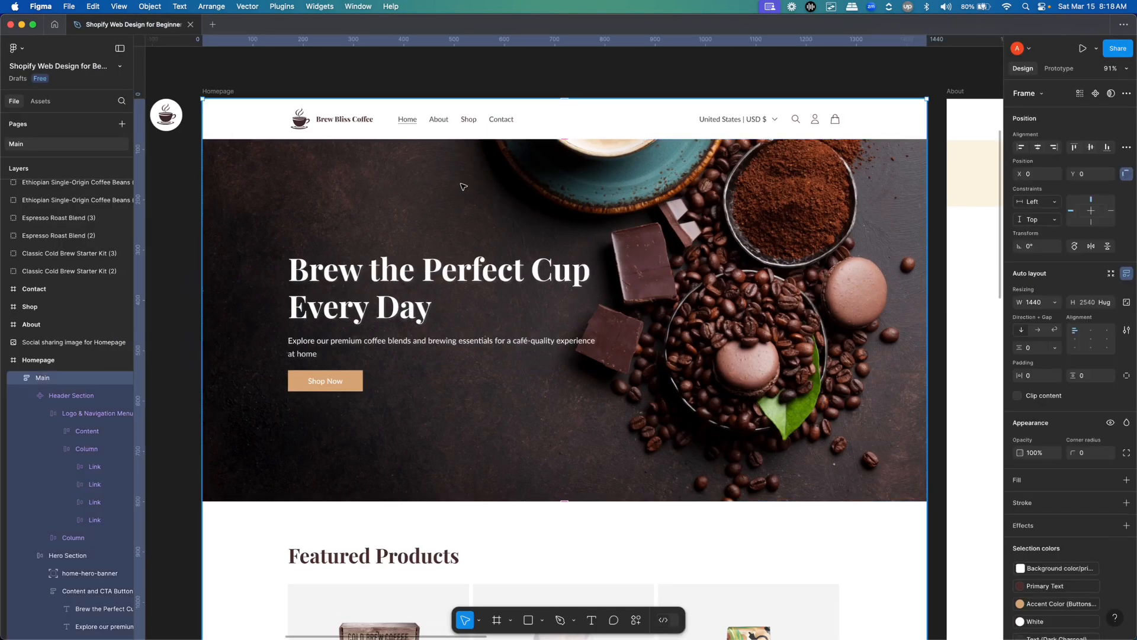
pyautogui.doubleClick(463, 187)
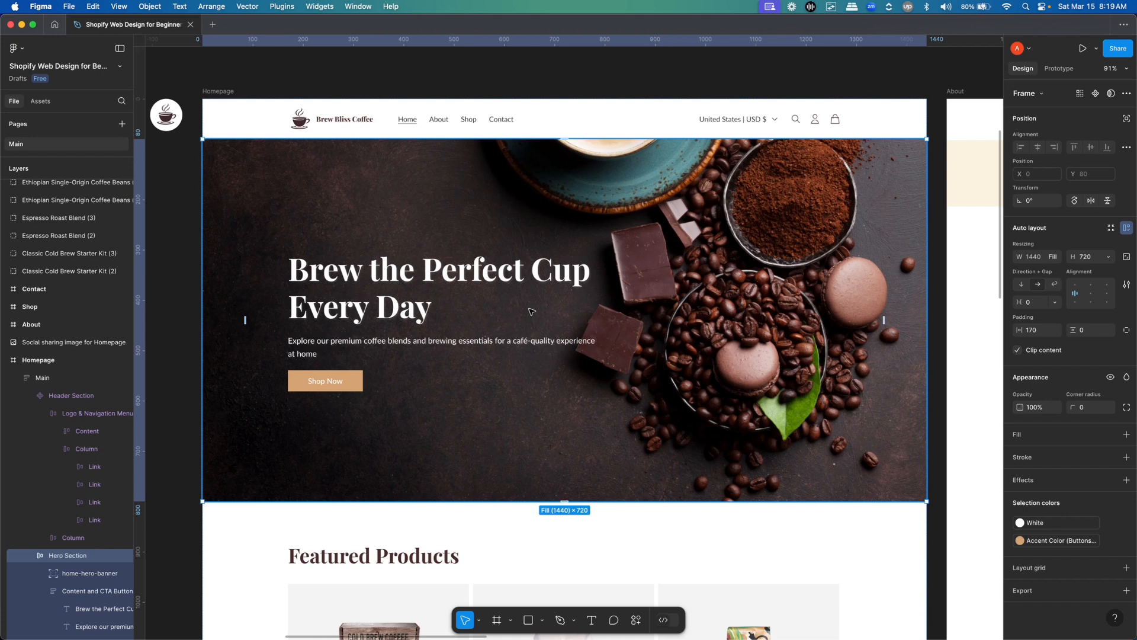
# Switch back to the Shopify theme editor and view the section types available for the home page template
pyautogui.press('super+Tab')
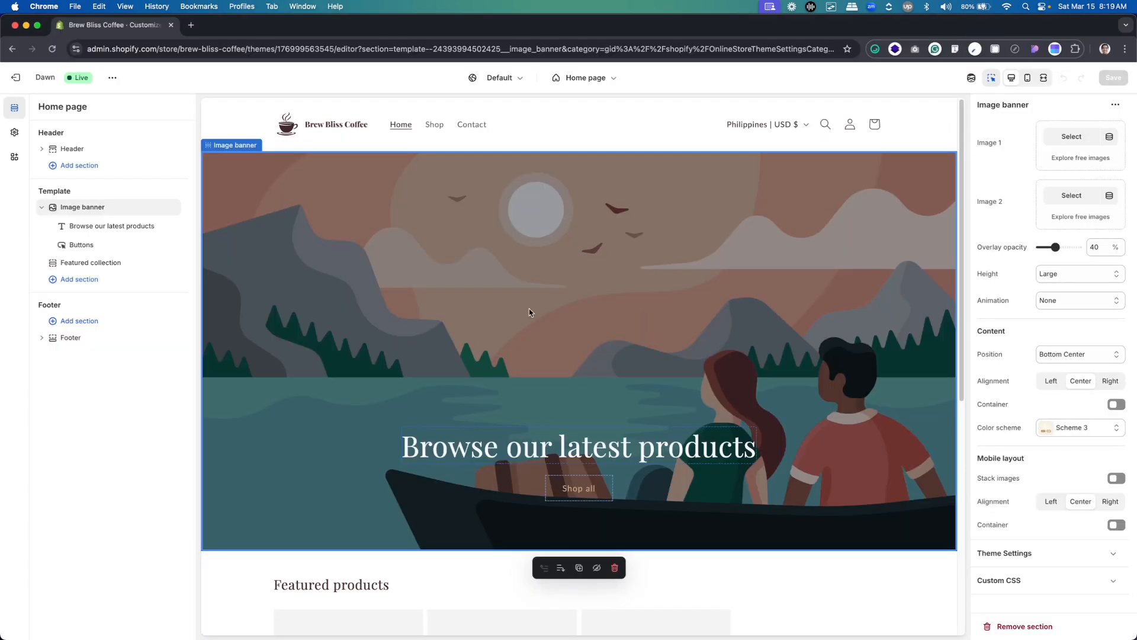
pyautogui.click(68, 280)
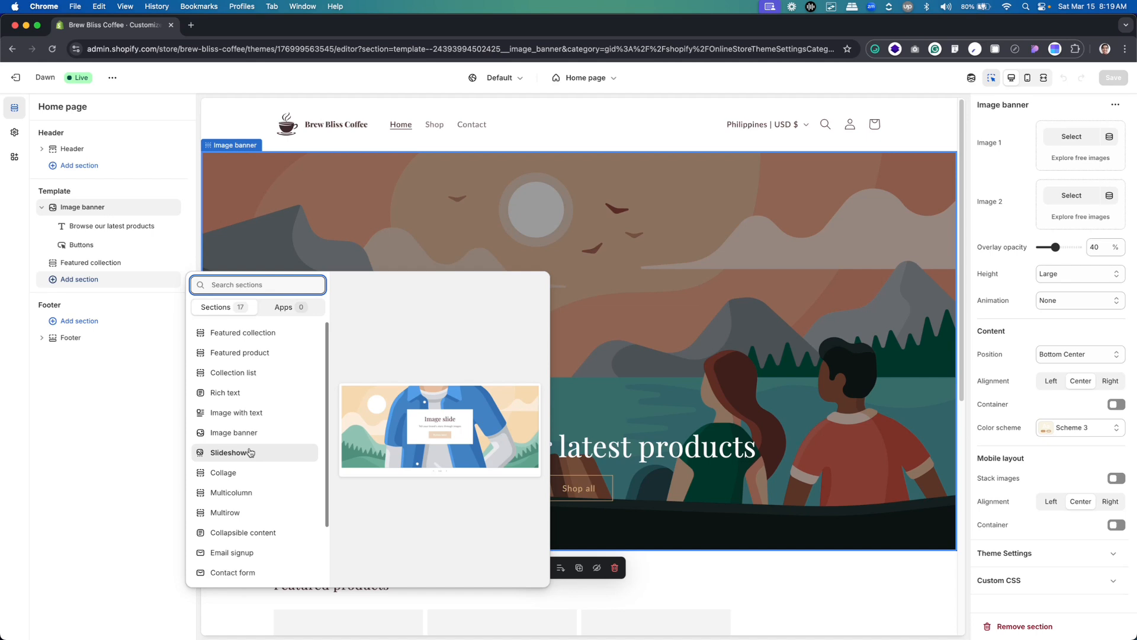
pyautogui.click(110, 471)
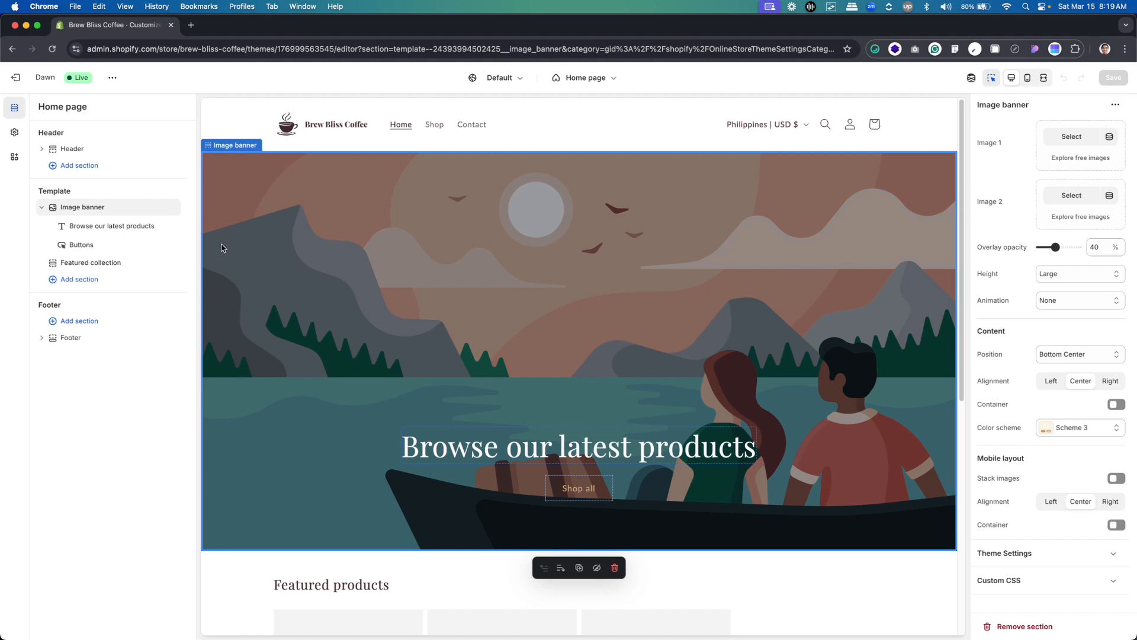
# Set the image banner's first image to home-hero-banner and its overlay opacity to 0%, keeping the height at Large
pyautogui.click(1072, 137)
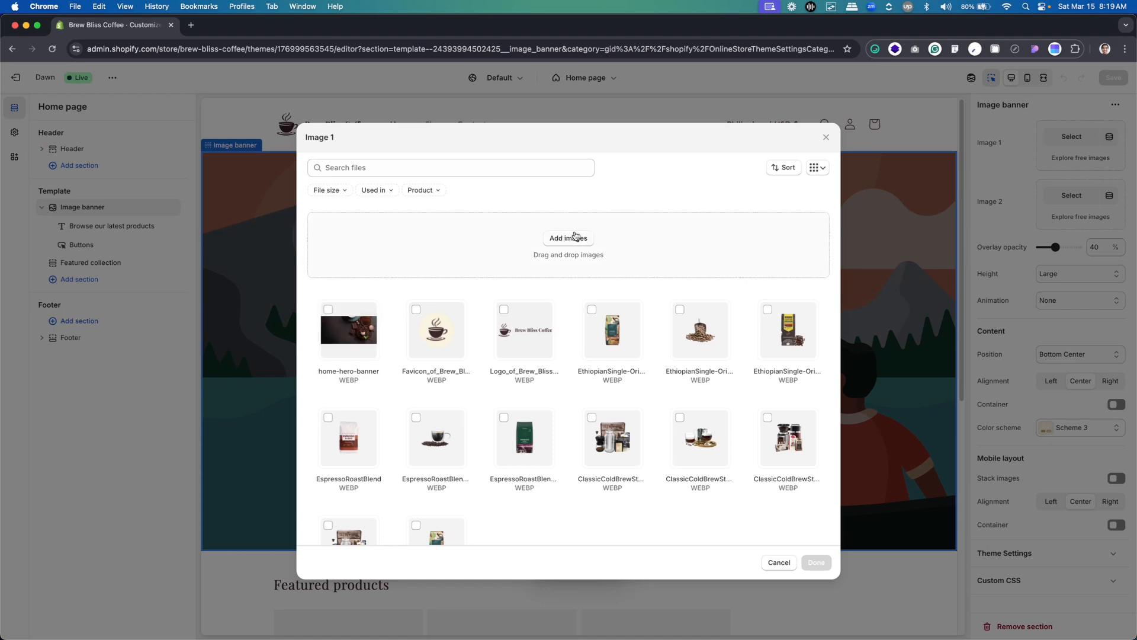
pyautogui.click(328, 309)
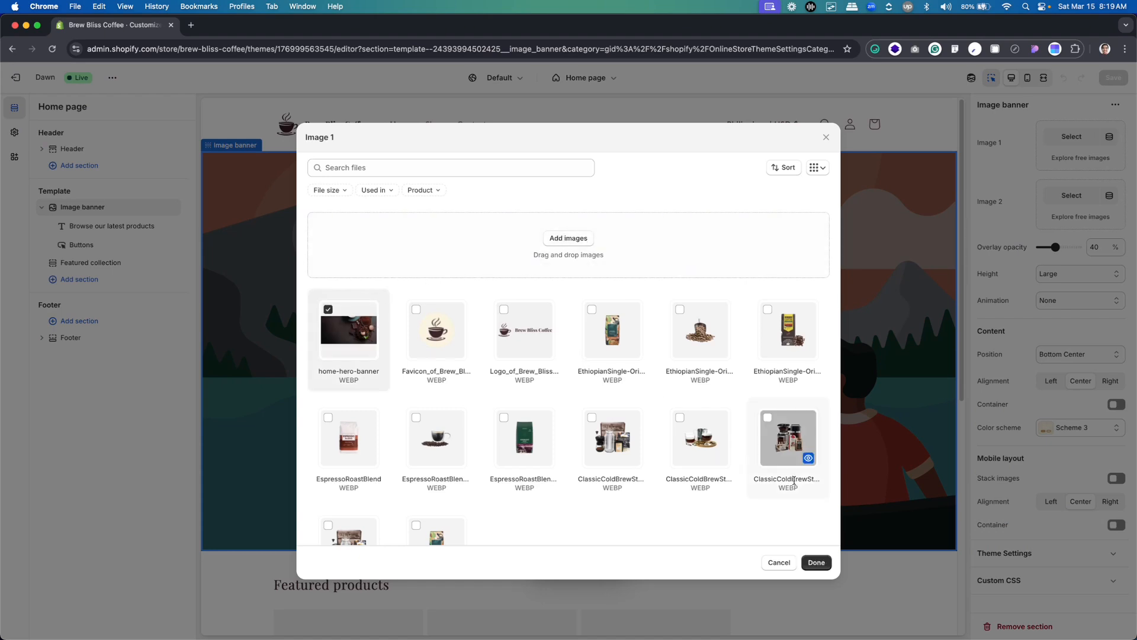
pyautogui.click(816, 563)
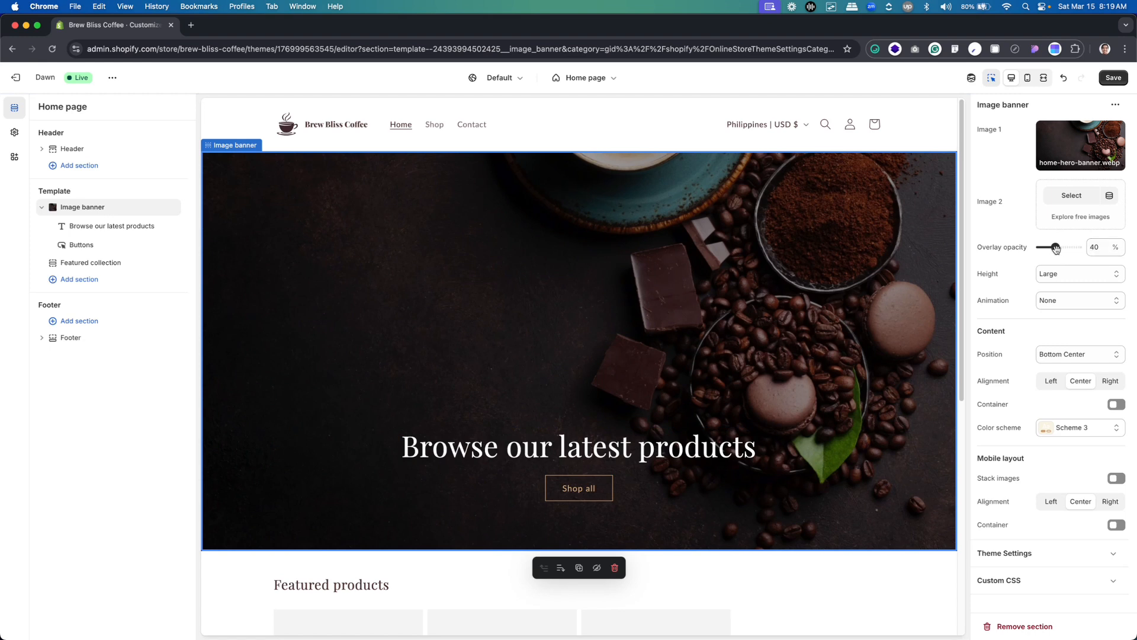
pyautogui.moveTo(1055, 248); pyautogui.dragTo(1015, 256)
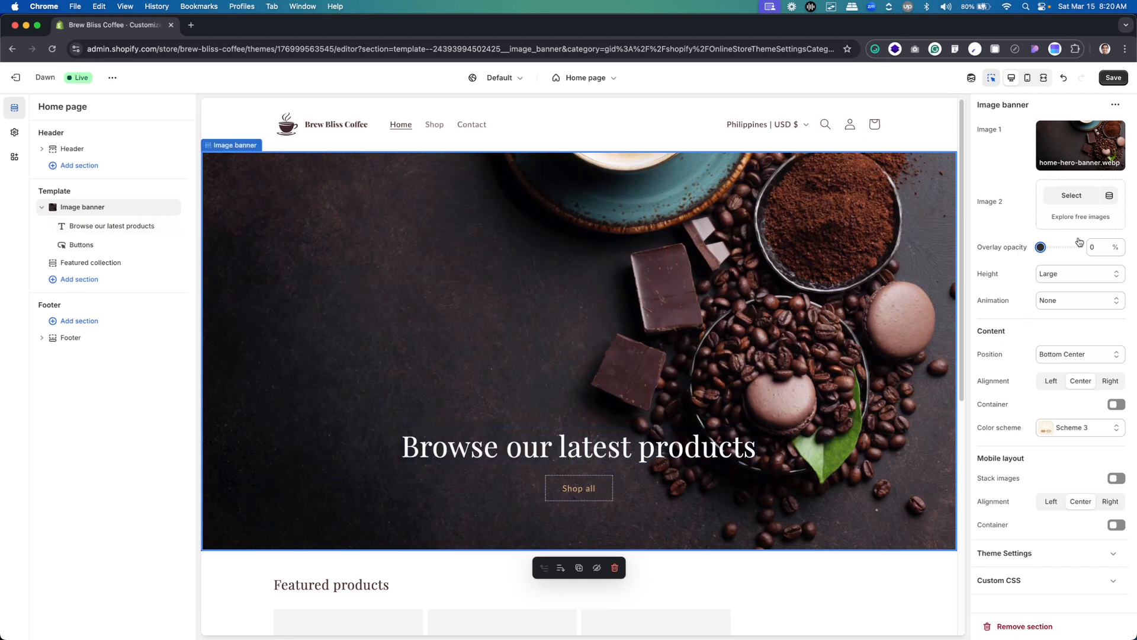
pyautogui.click(1066, 274)
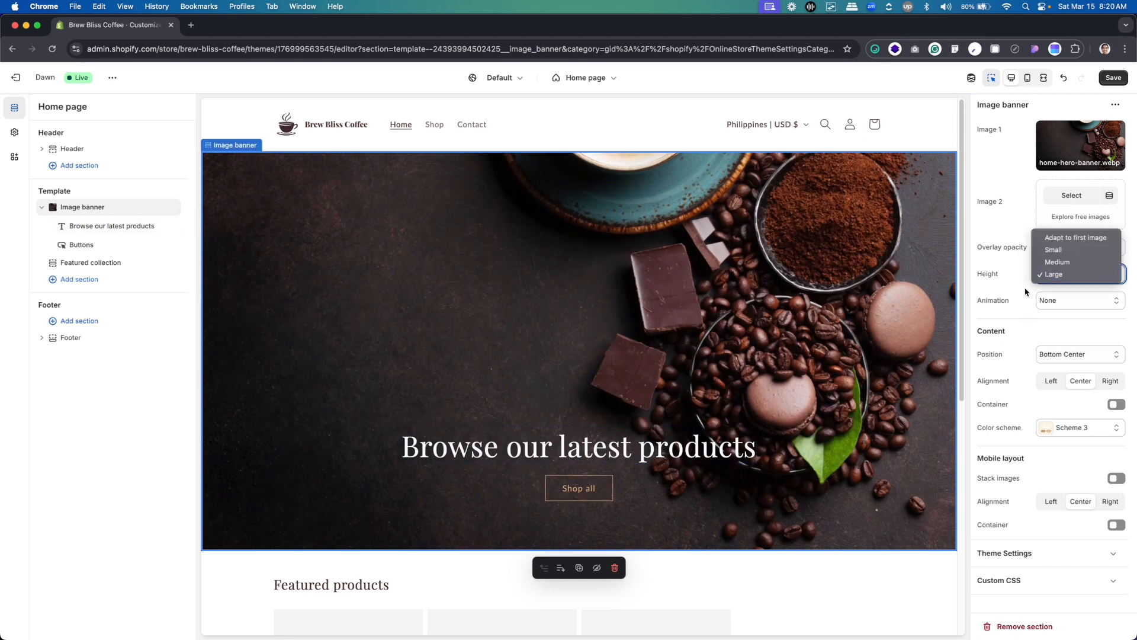
pyautogui.click(1066, 275)
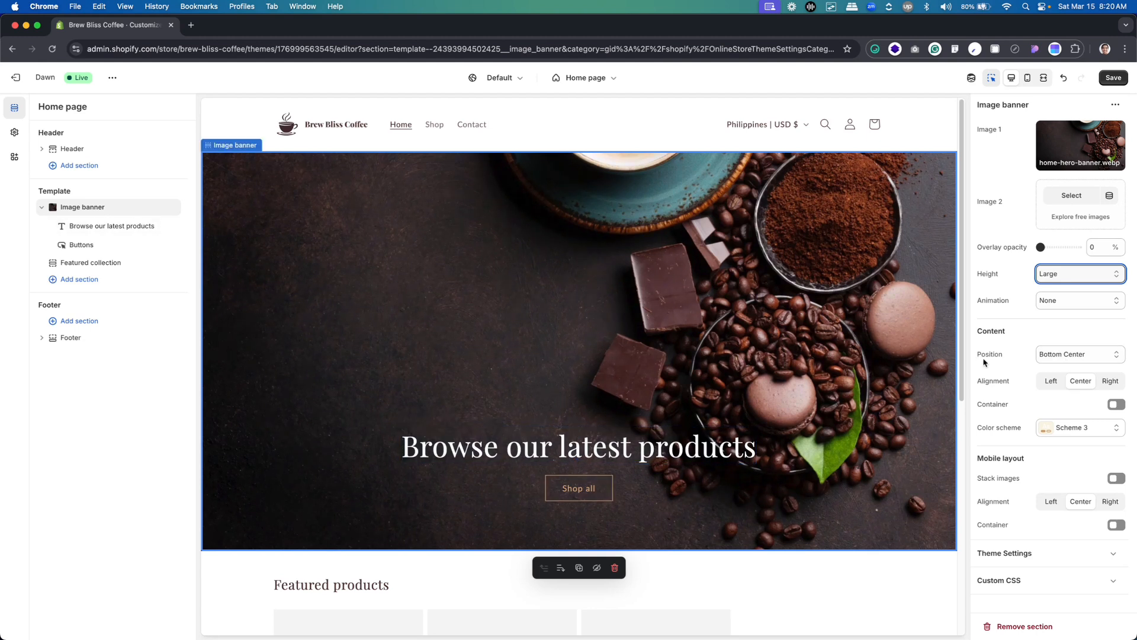
# Set the banner content's position to Middle Left and its alignment to Left, leaving the container turned off after trying it
pyautogui.click(1060, 353)
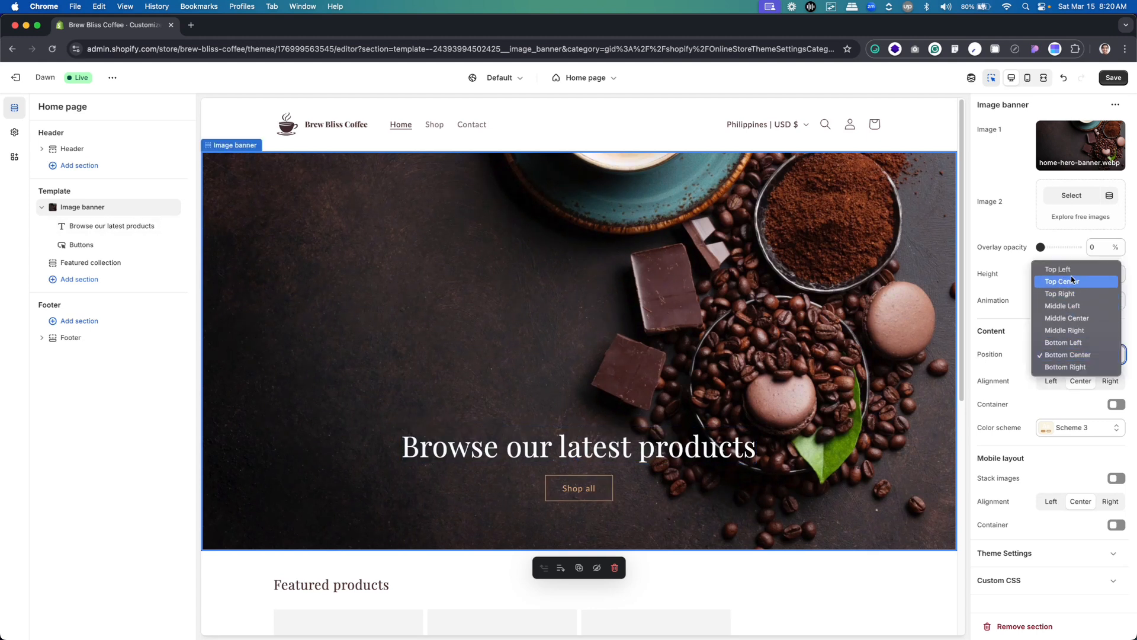
pyautogui.click(1077, 311)
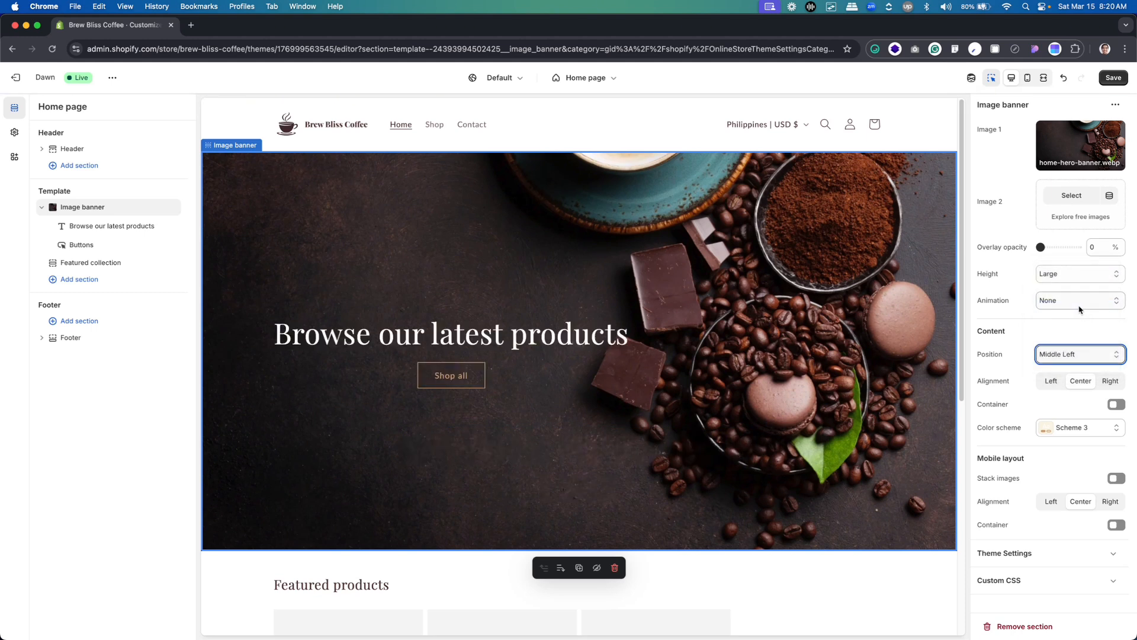
pyautogui.click(1052, 383)
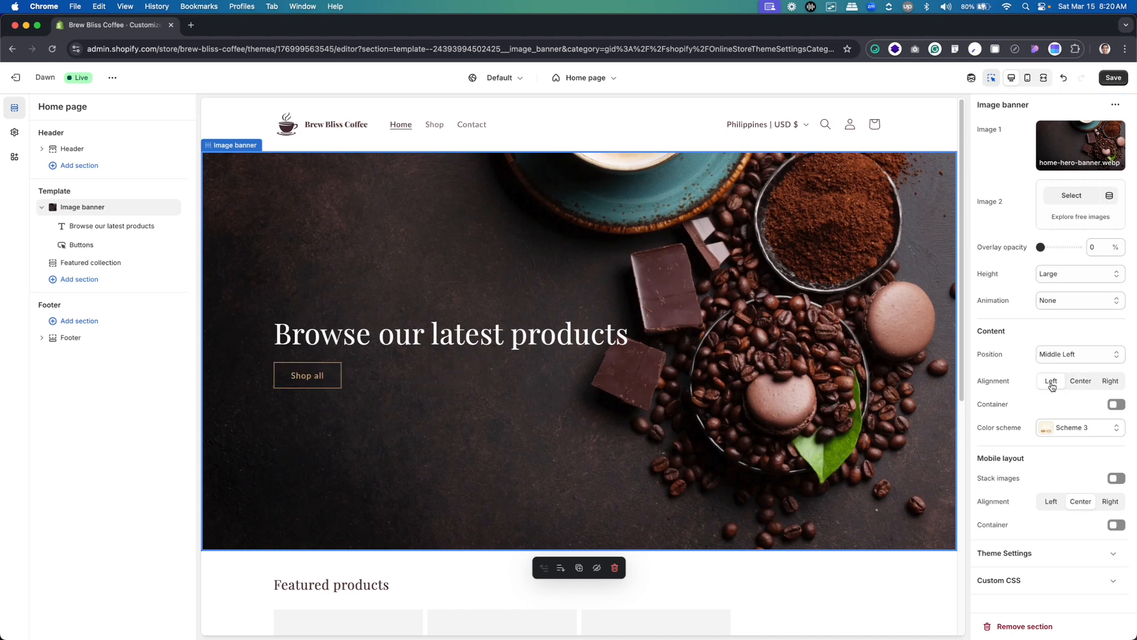
pyautogui.click(1114, 405)
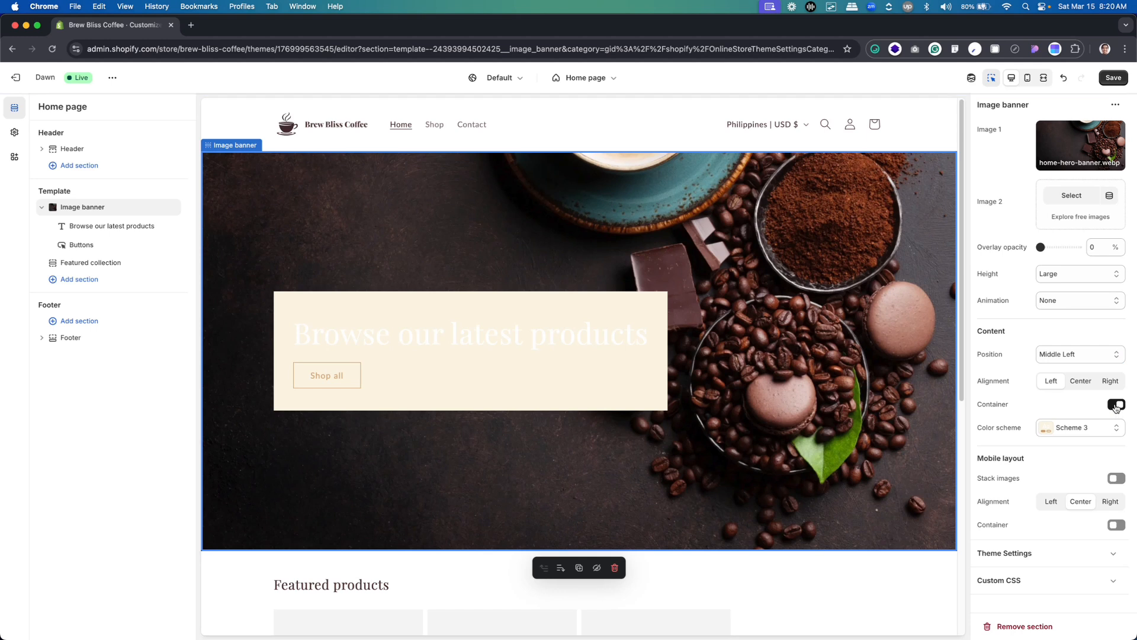
pyautogui.click(1116, 405)
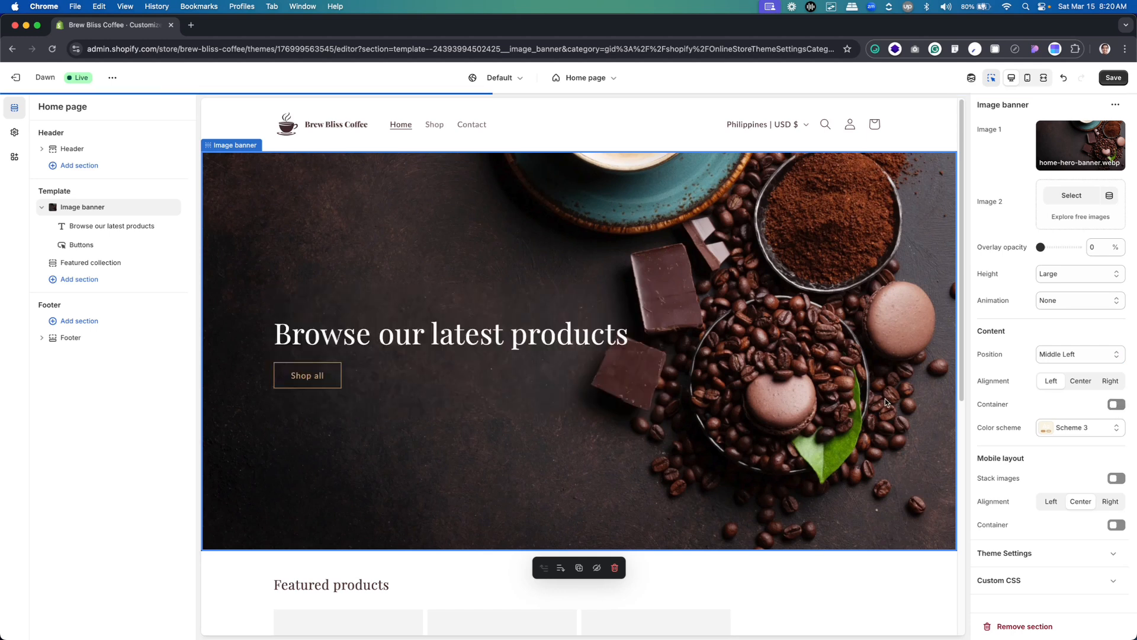
# Switch to Figma and copy the Hero Section's heading text "Brew the Perfect Cup Every Day"
pyautogui.press('super+Tab')
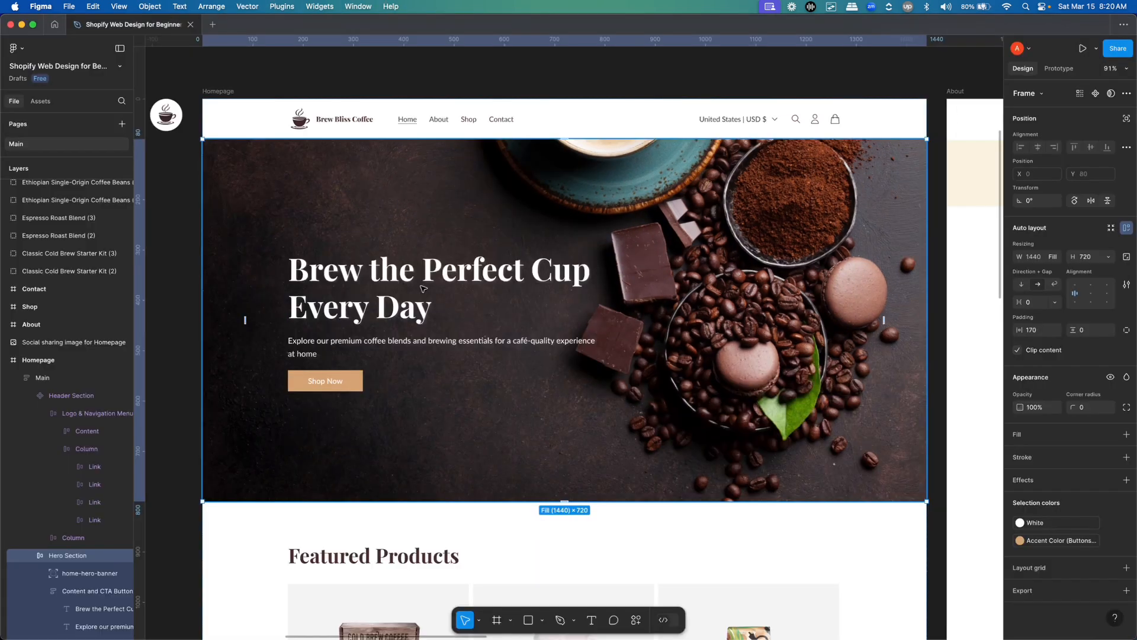
pyautogui.click(418, 67)
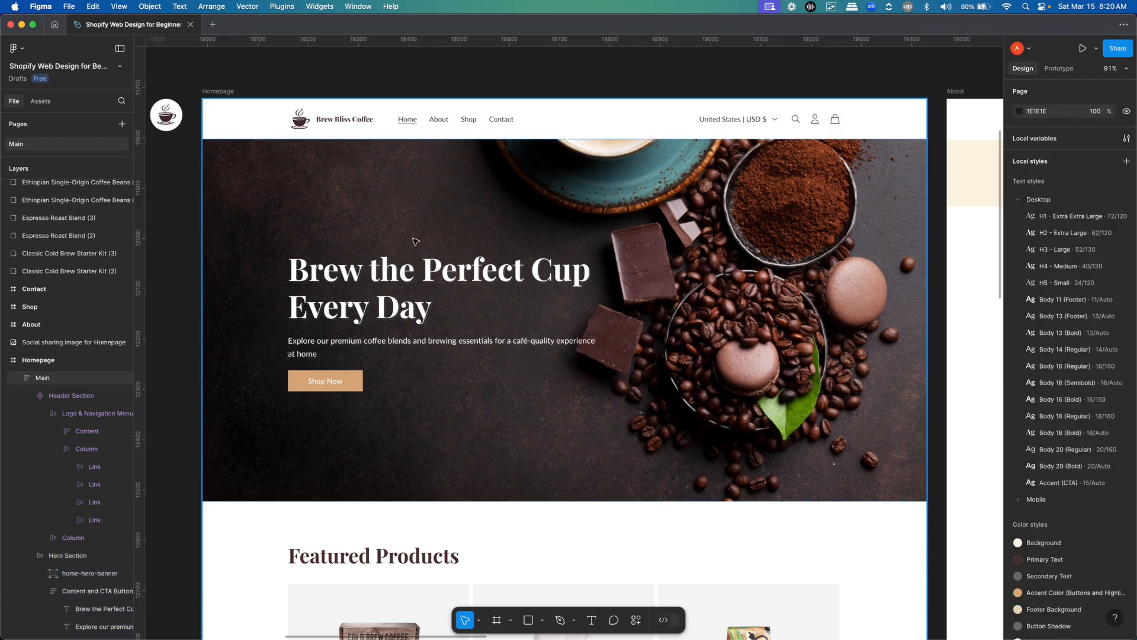
pyautogui.click(415, 242)
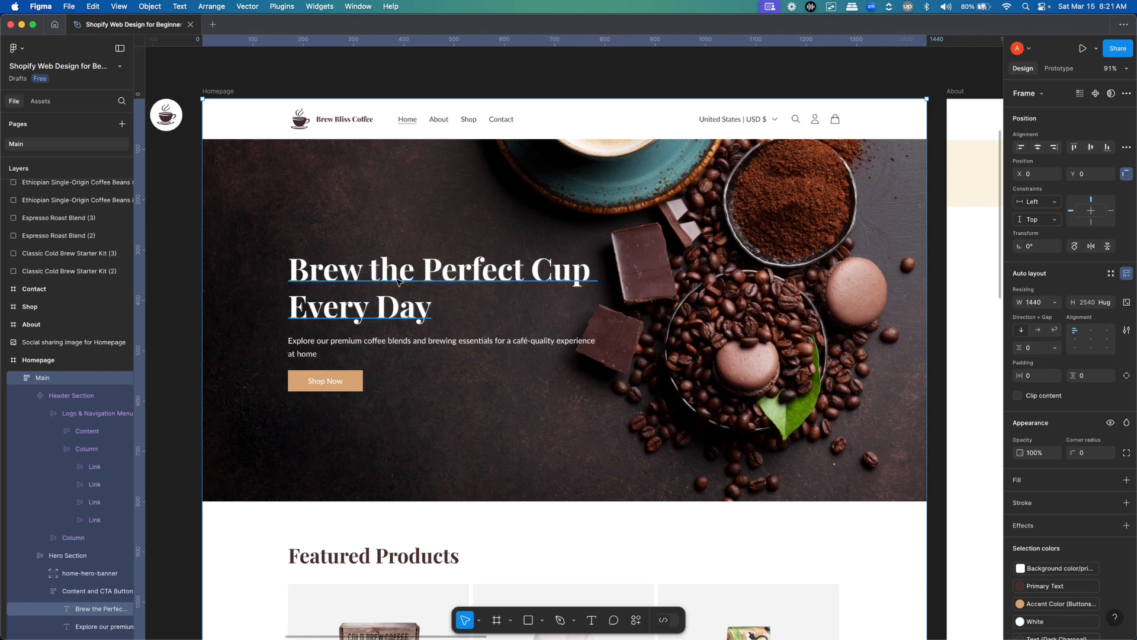
pyautogui.click(398, 282)
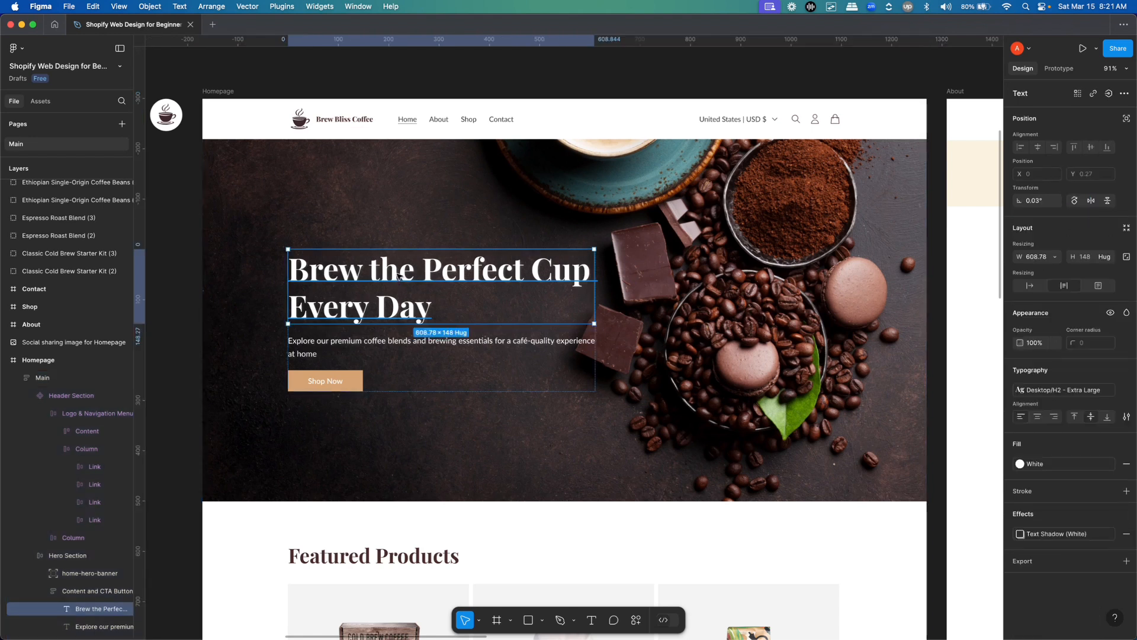
pyautogui.doubleClick(399, 276)
pyautogui.moveTo(355, 270); pyautogui.dragTo(287, 272)
pyautogui.press('super+c')
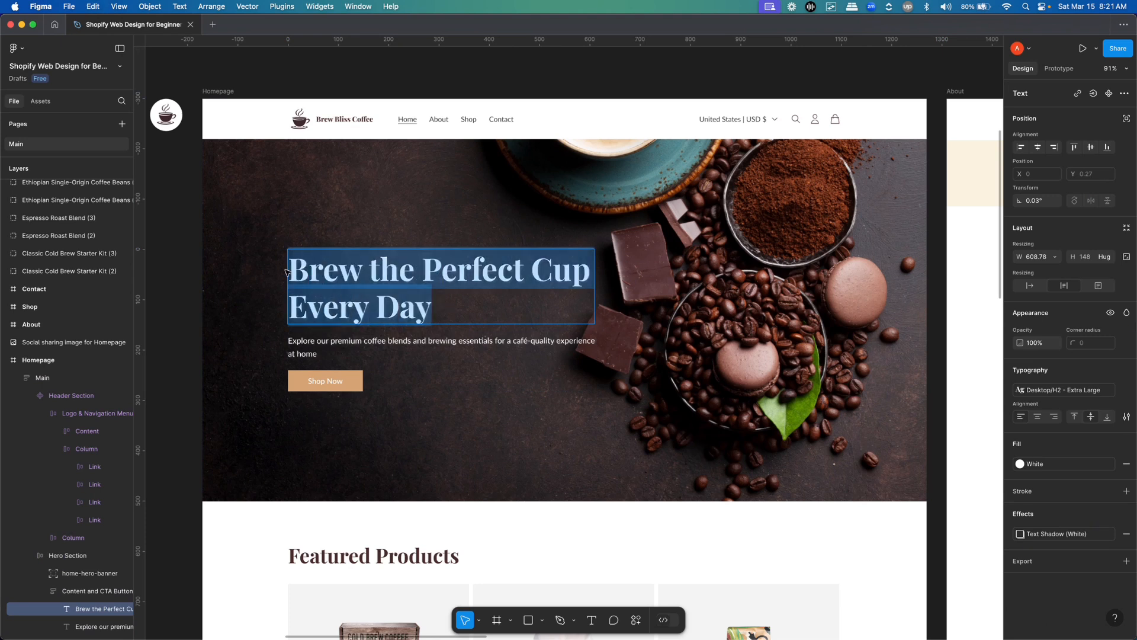
# Back in the Shopify theme editor, replace the image banner's heading text with "Brew the Perfect Cup Every Day"
pyautogui.press('super+Tab')
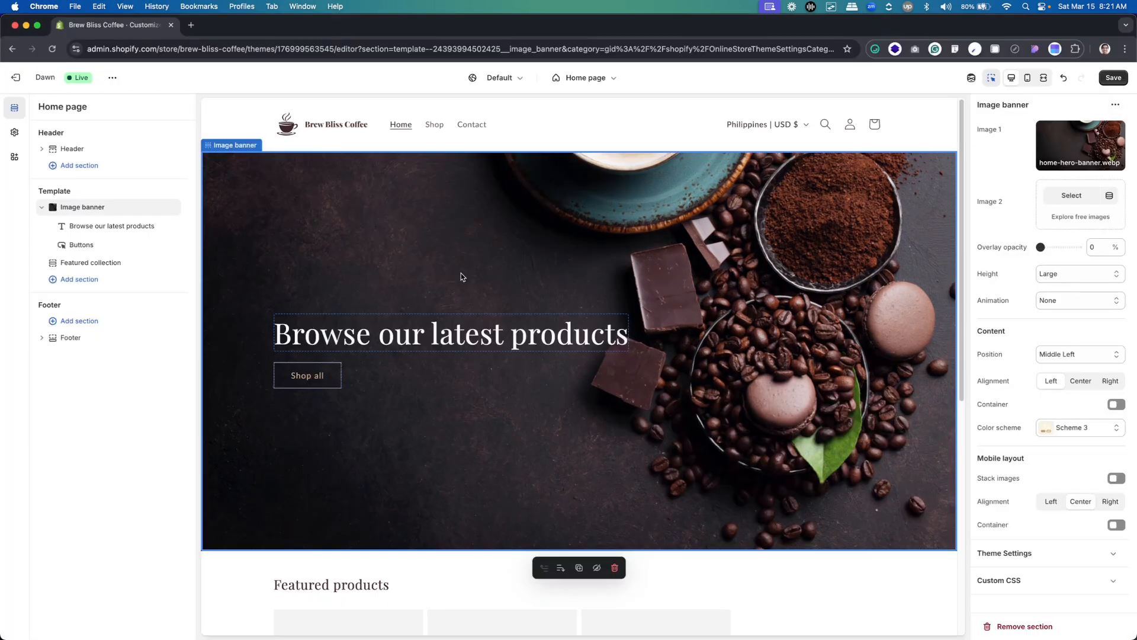
pyautogui.click(450, 338)
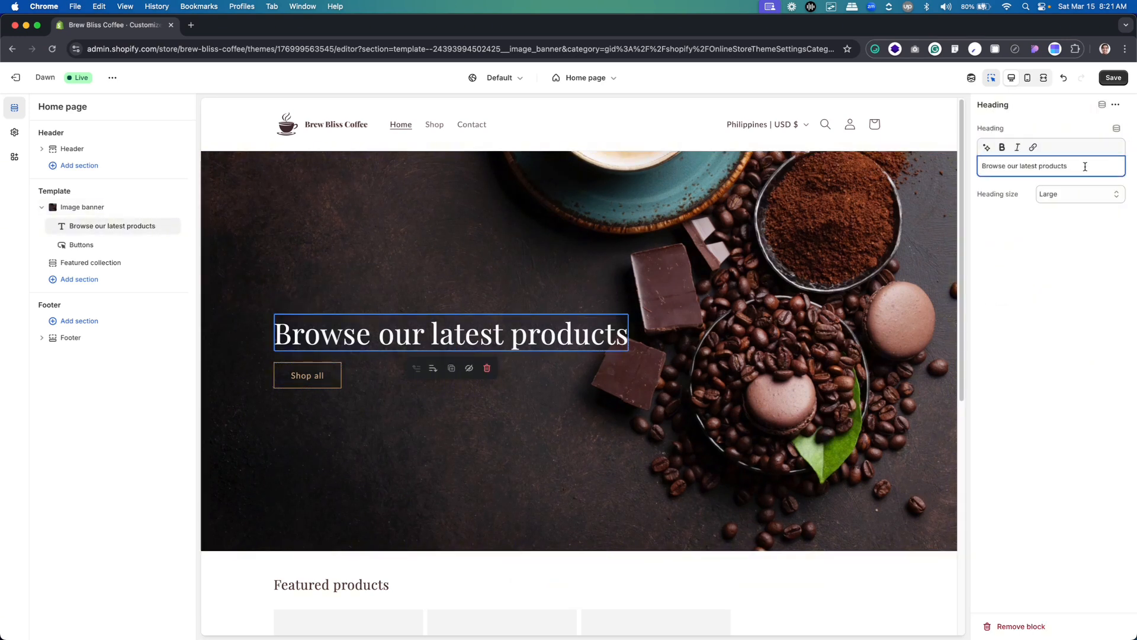
pyautogui.moveTo(1085, 166); pyautogui.dragTo(916, 170)
pyautogui.press('super+v')
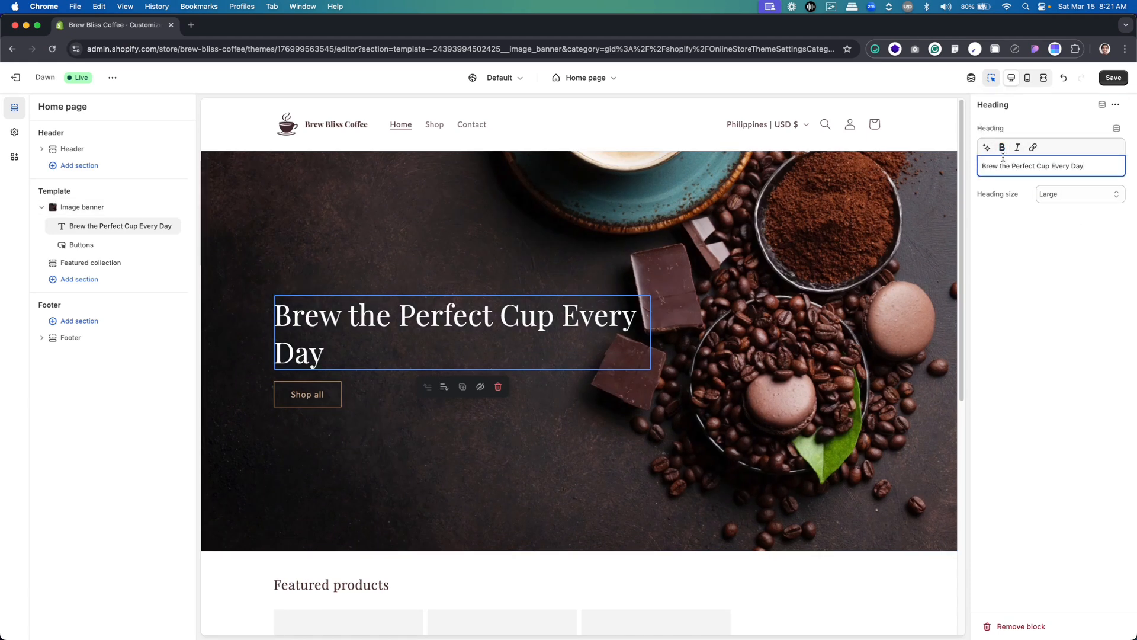
pyautogui.click(1028, 270)
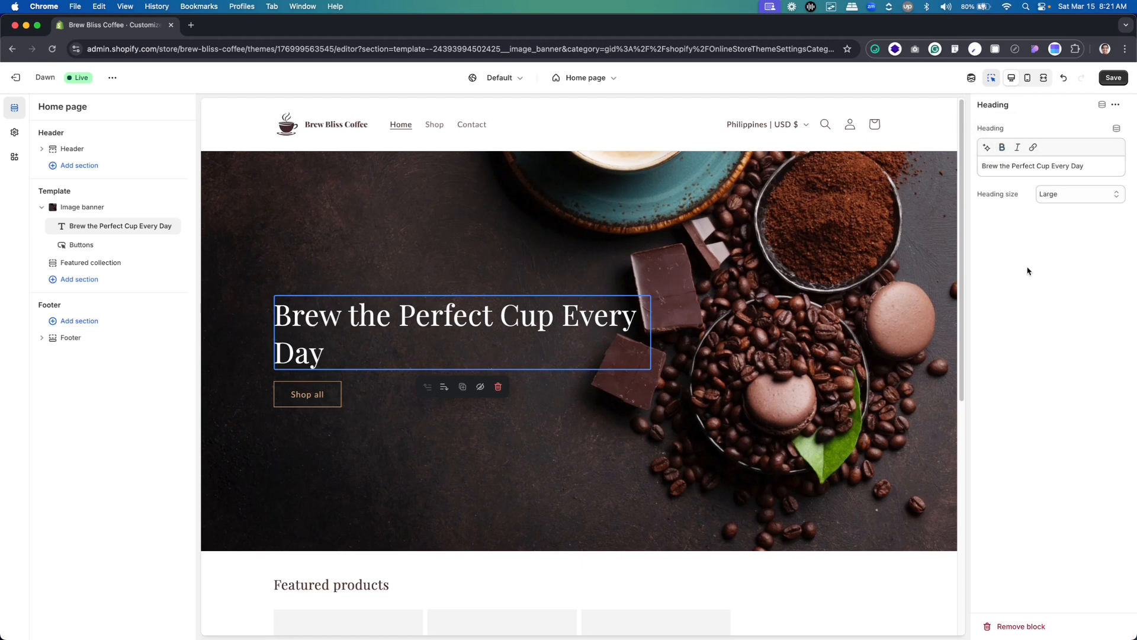
# Make the image banner's whole heading text "Brew the Perfect Cup Every Day" bold
pyautogui.click(320, 403)
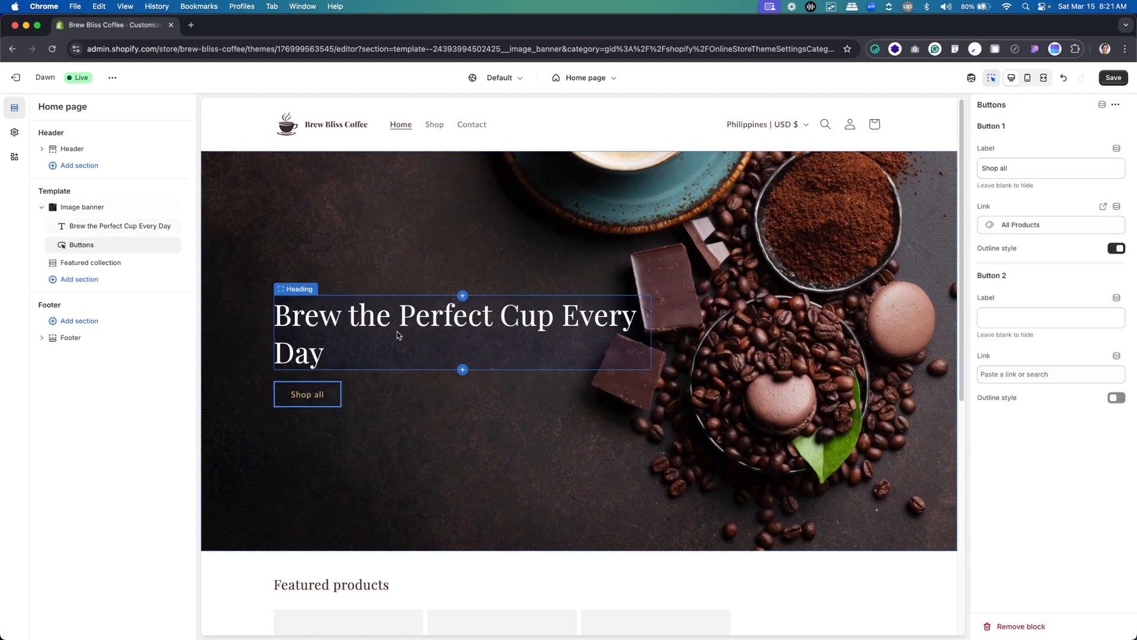
pyautogui.click(398, 336)
pyautogui.click(1027, 167)
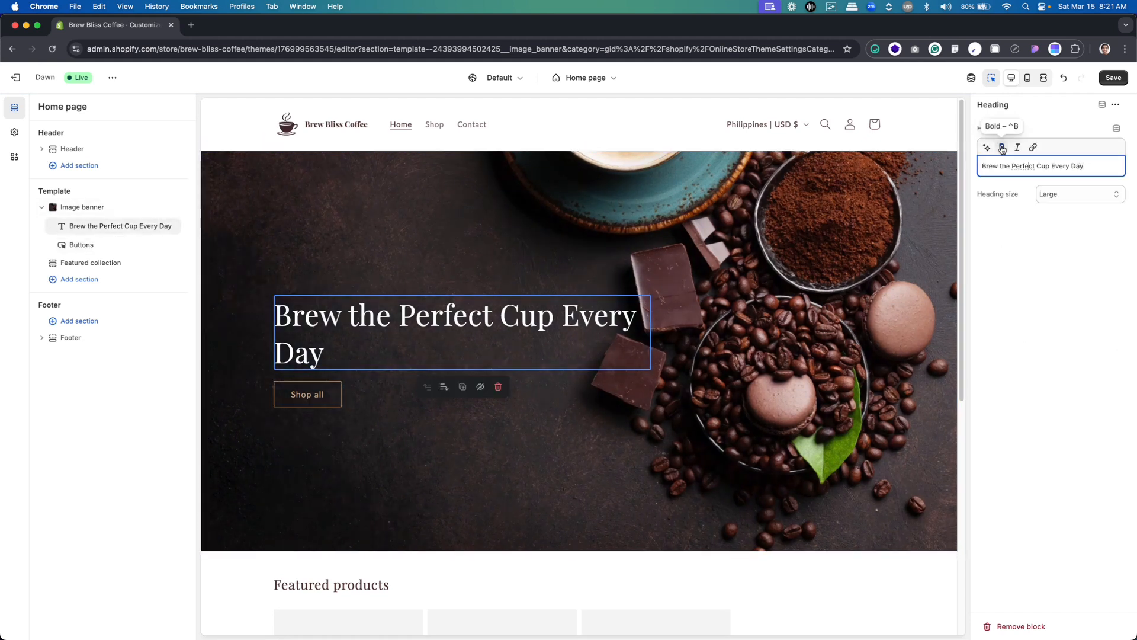
pyautogui.press('super+a')
pyautogui.click(1003, 147)
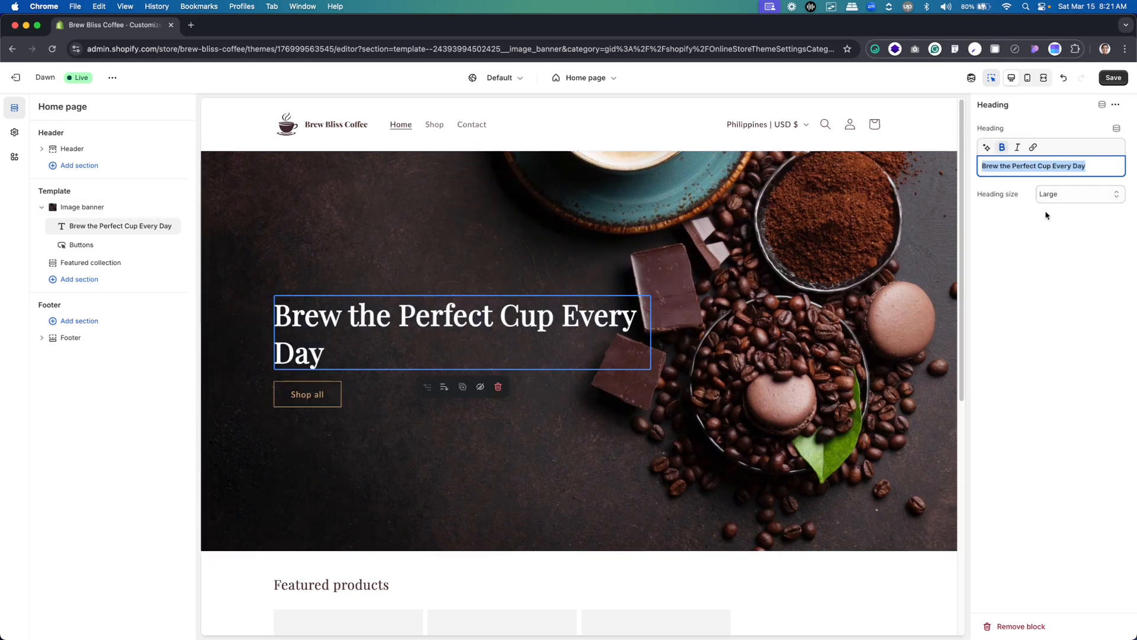
pyautogui.click(1049, 252)
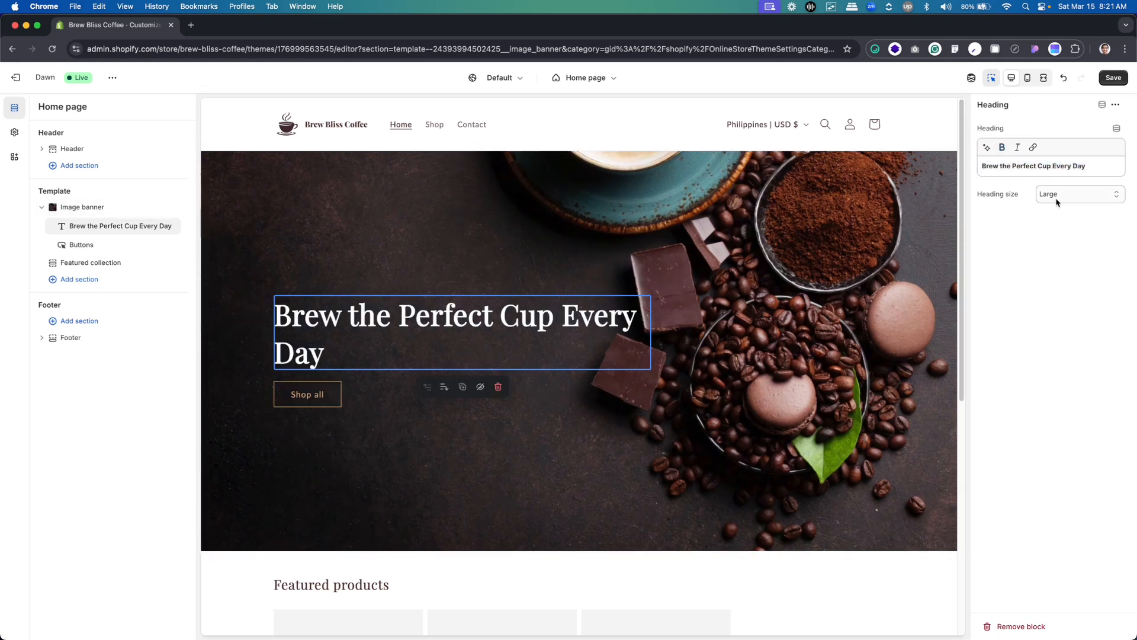
# Check the hero heading's text style in Figma and set the banner's heading size to Extra large in the Shopify theme editor
pyautogui.press('super+Tab')
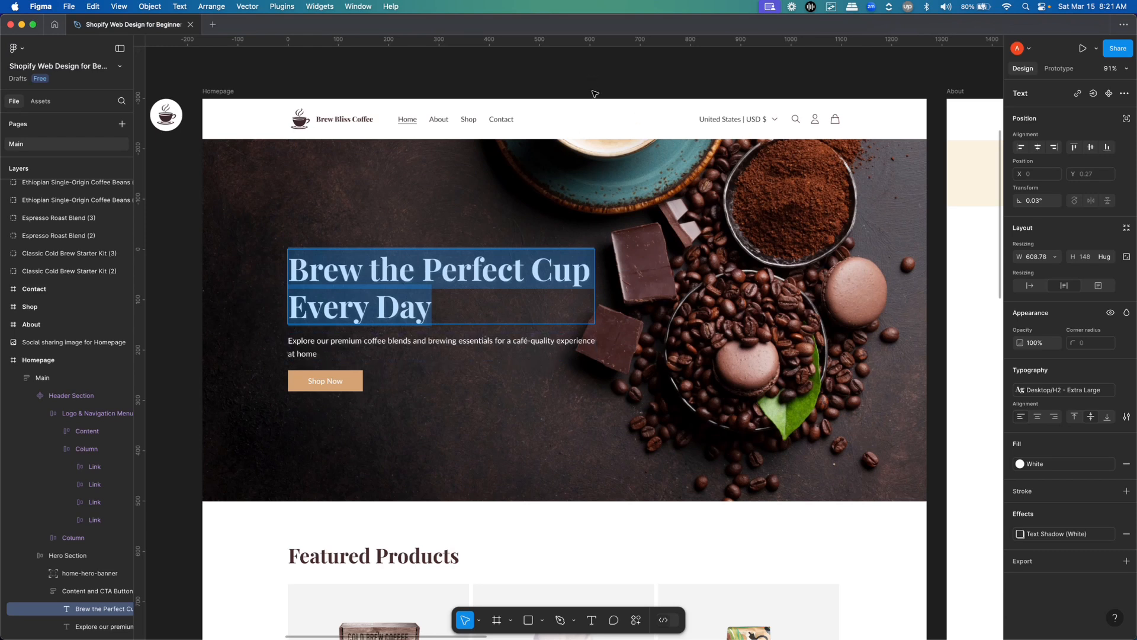
pyautogui.press('Escape')
pyautogui.click(713, 66)
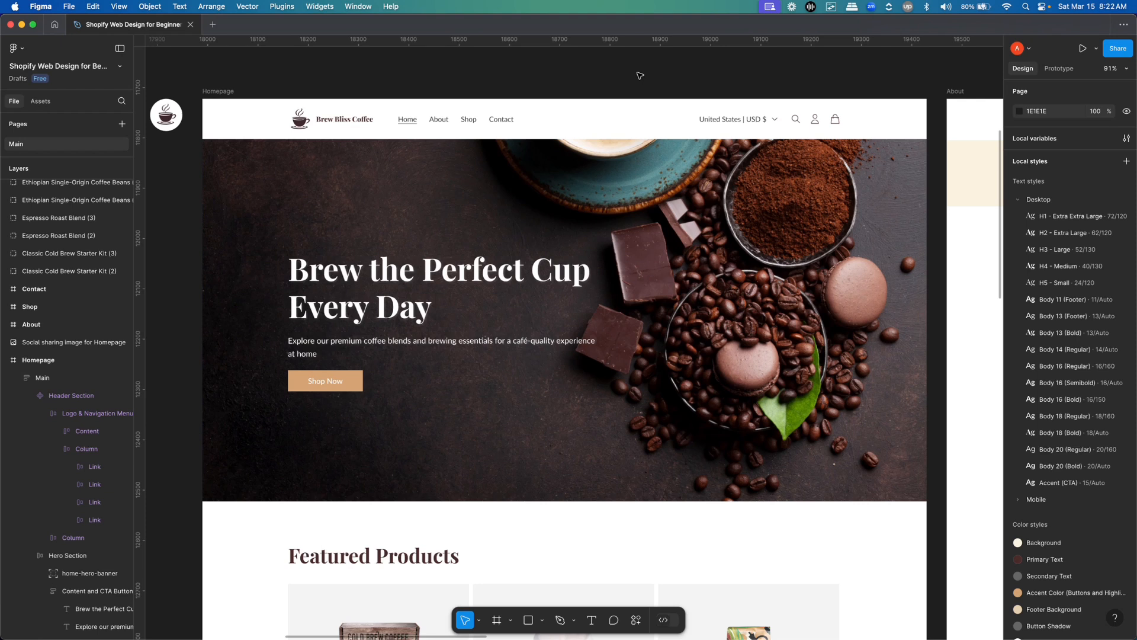
pyautogui.keyDown('super'); pyautogui.click(391, 280); pyautogui.keyUp('super')
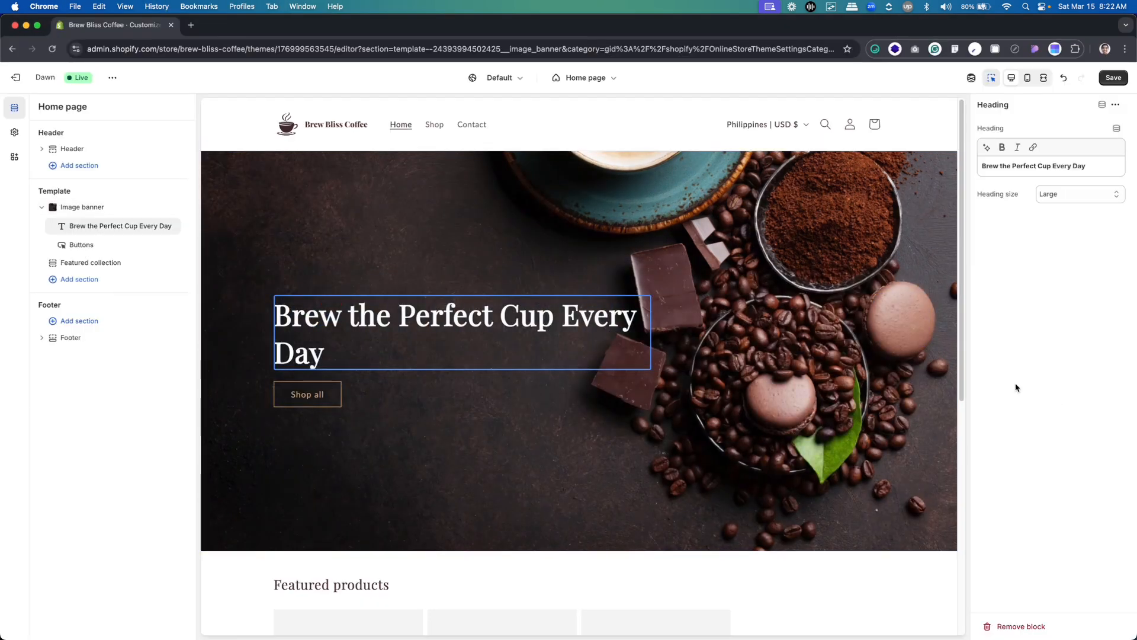
pyautogui.click(1062, 197)
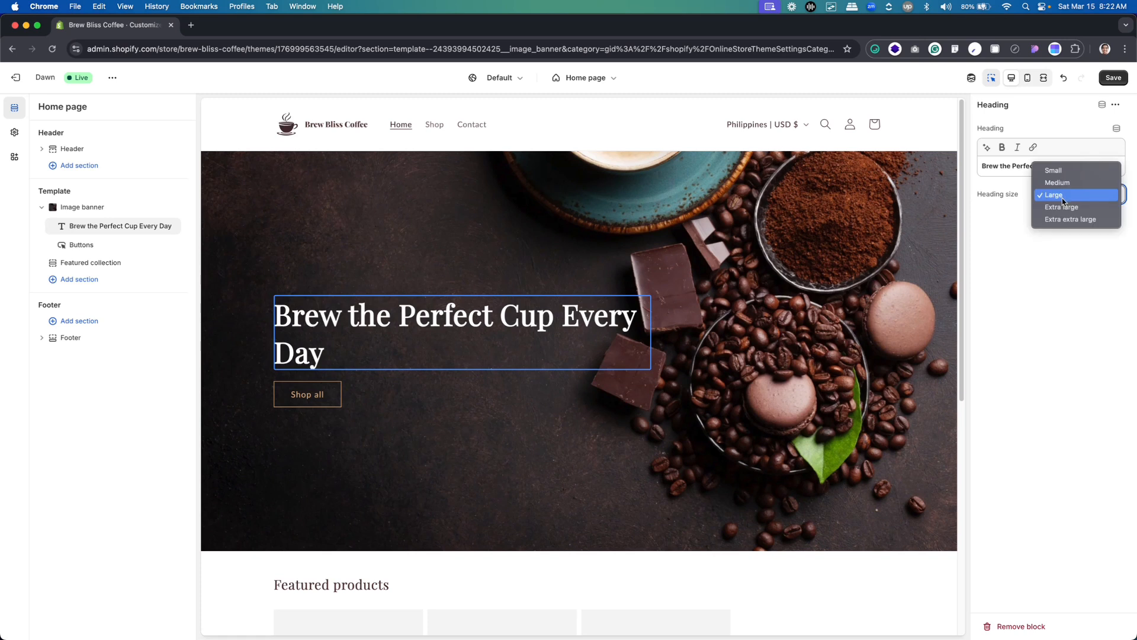
pyautogui.click(1065, 207)
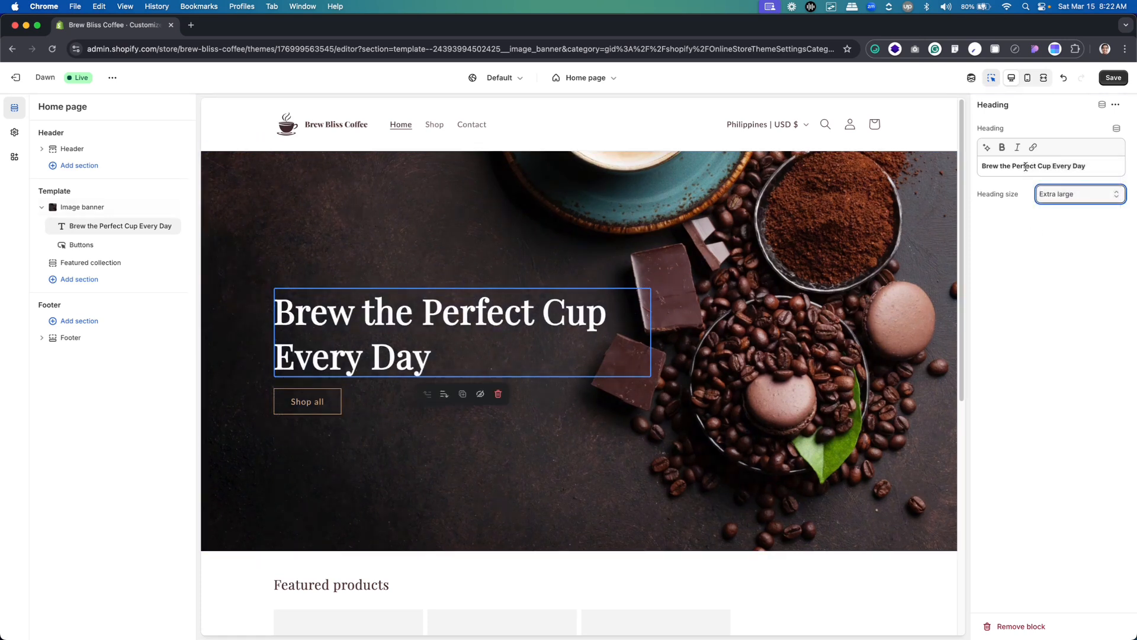
# Compare the hero heading's size and line break in the Figma design with the Shopify preview
pyautogui.press('super+Tab')
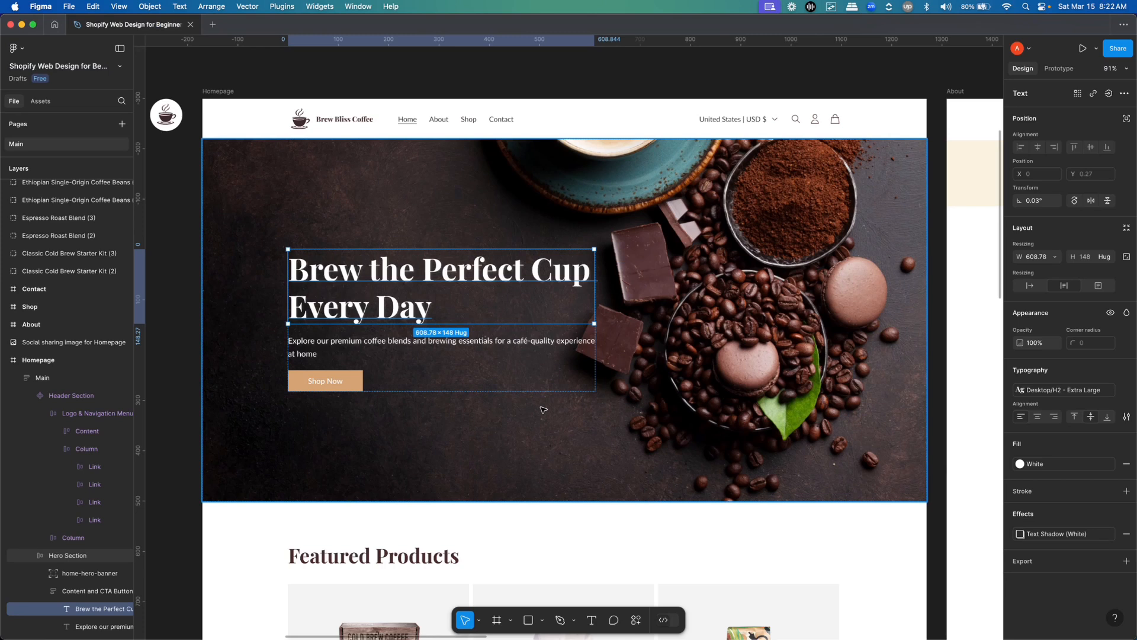
pyautogui.press('super+Tab')
pyautogui.press('super+Tab')
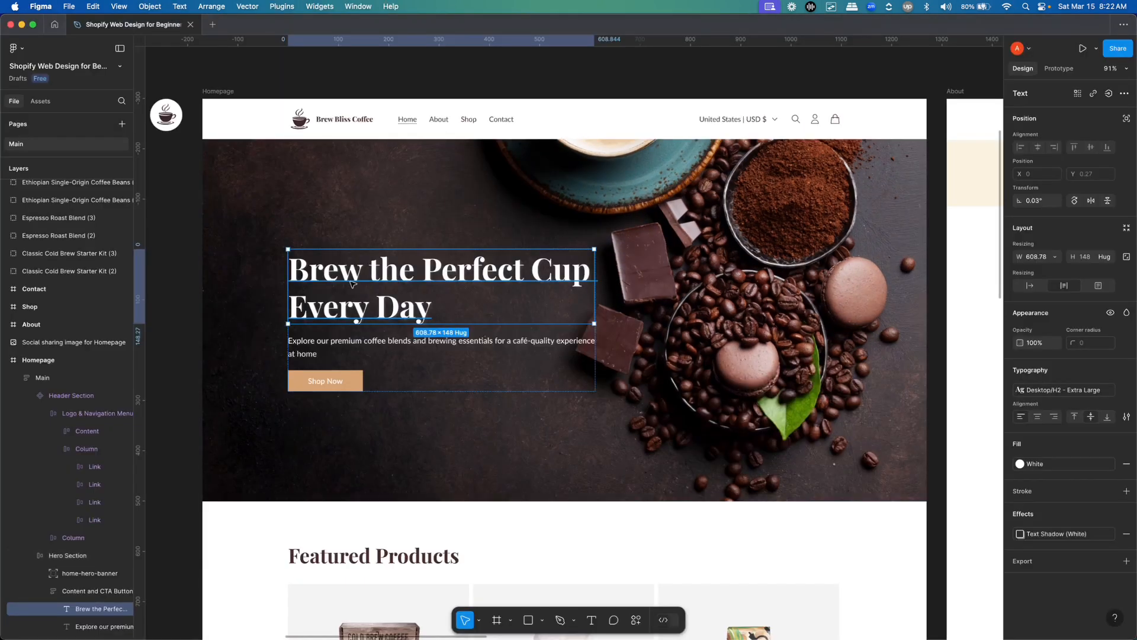
pyautogui.scroll(-5, 381, 301)
pyautogui.scroll(3, 381, 301)
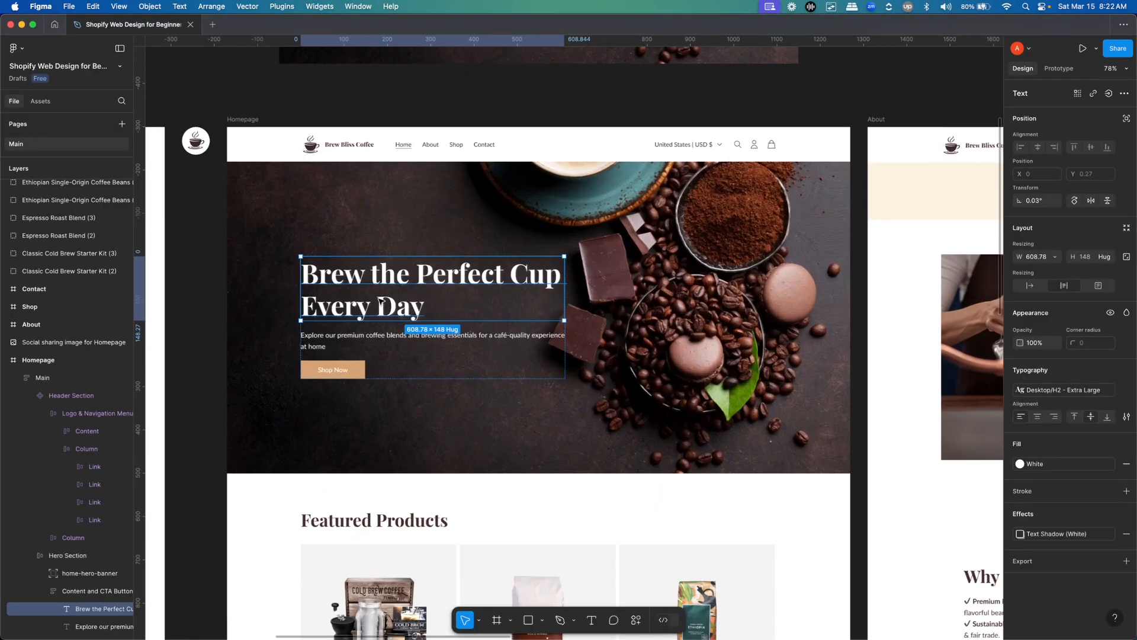
pyautogui.press('super+Tab')
pyautogui.press('super+Tab')
pyautogui.press('super+Tab')
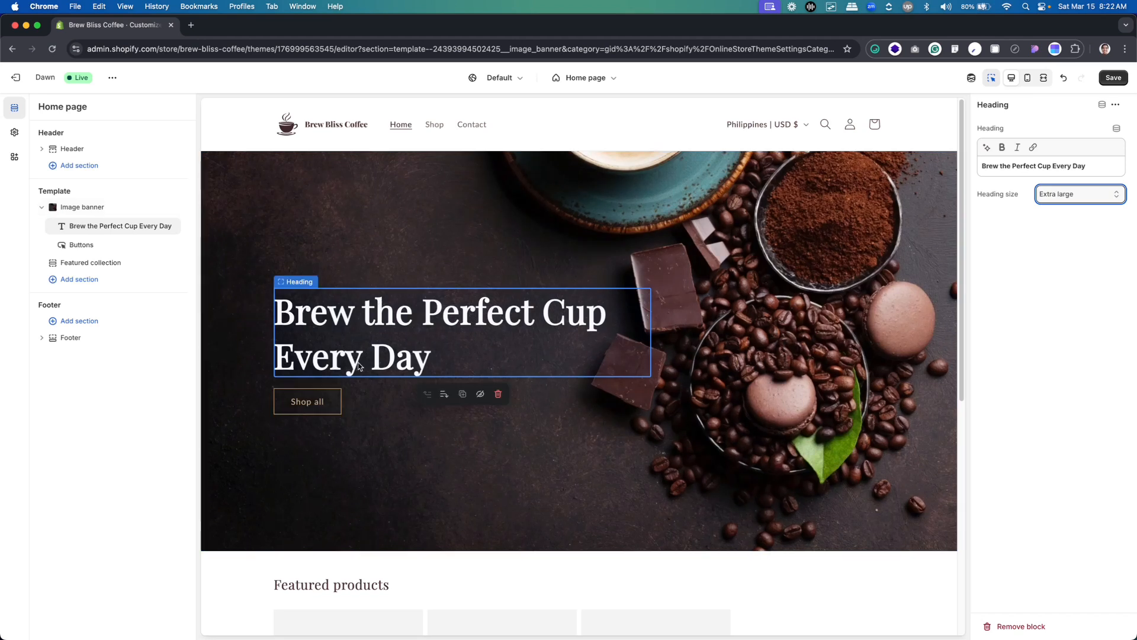
# Back in the Shopify theme editor, add a Text block between the image banner's heading and its button
pyautogui.press('super+Tab')
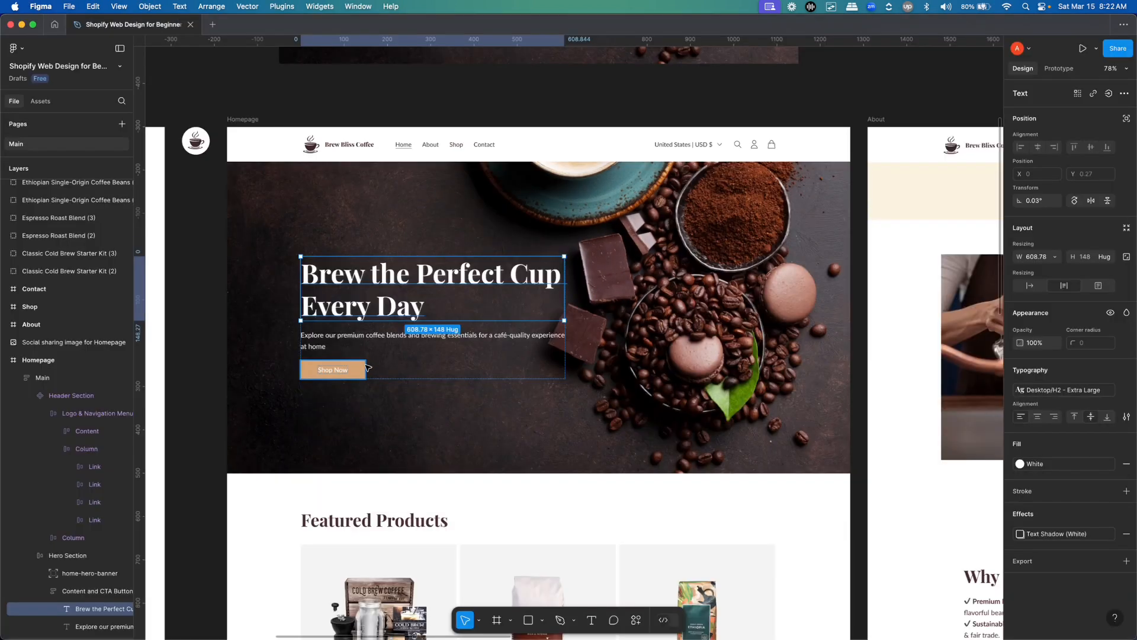
pyautogui.press('super+Tab')
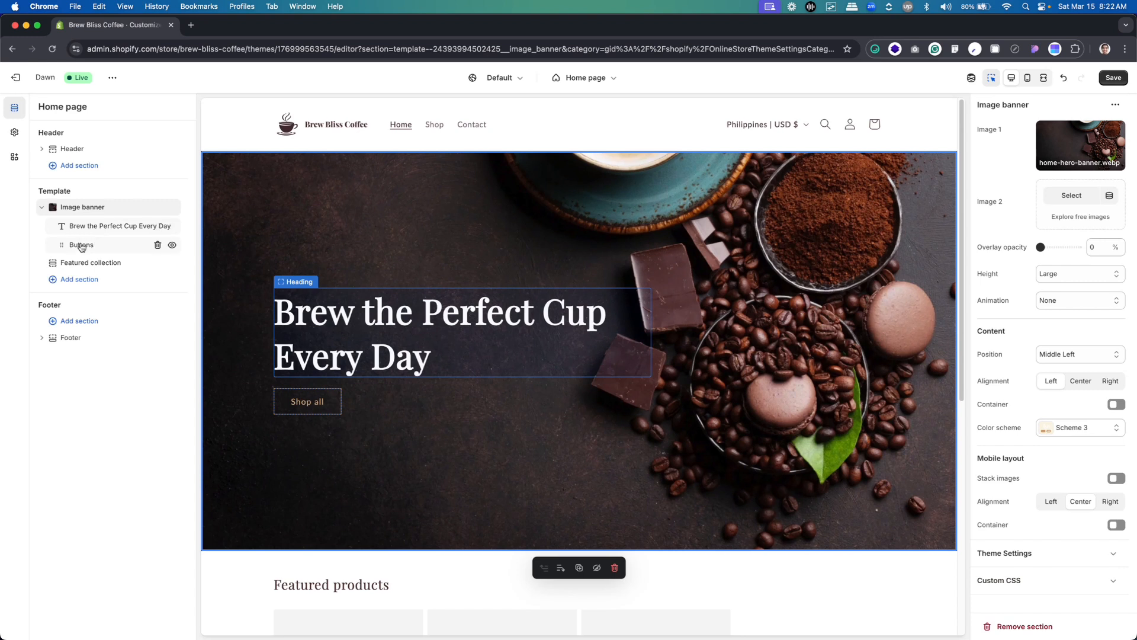
pyautogui.moveTo(116, 237)
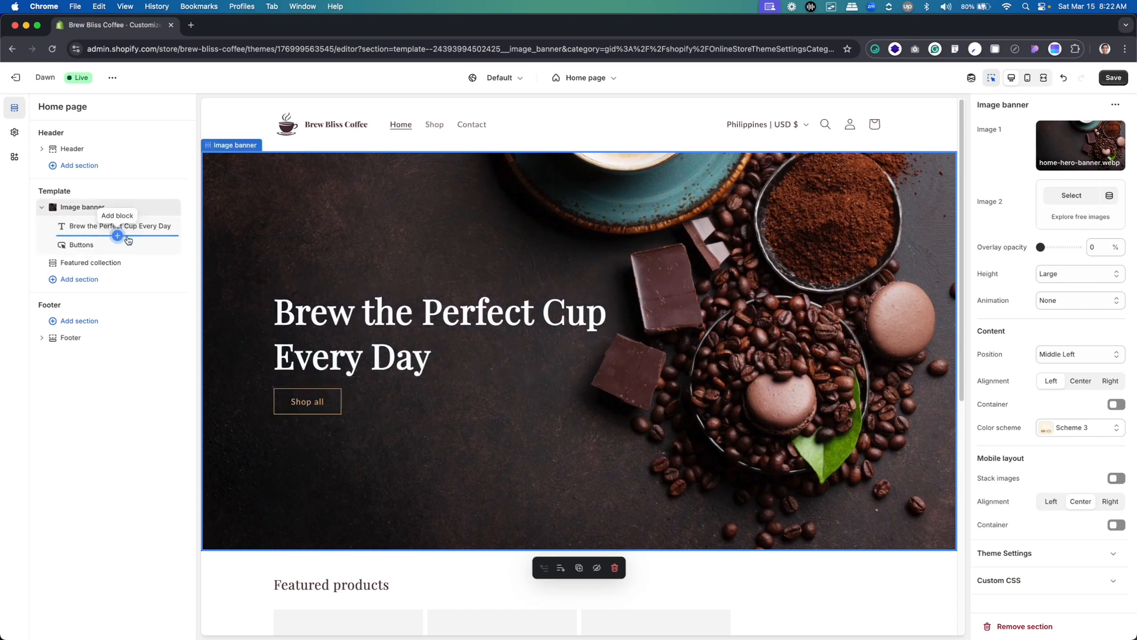
pyautogui.click(462, 377)
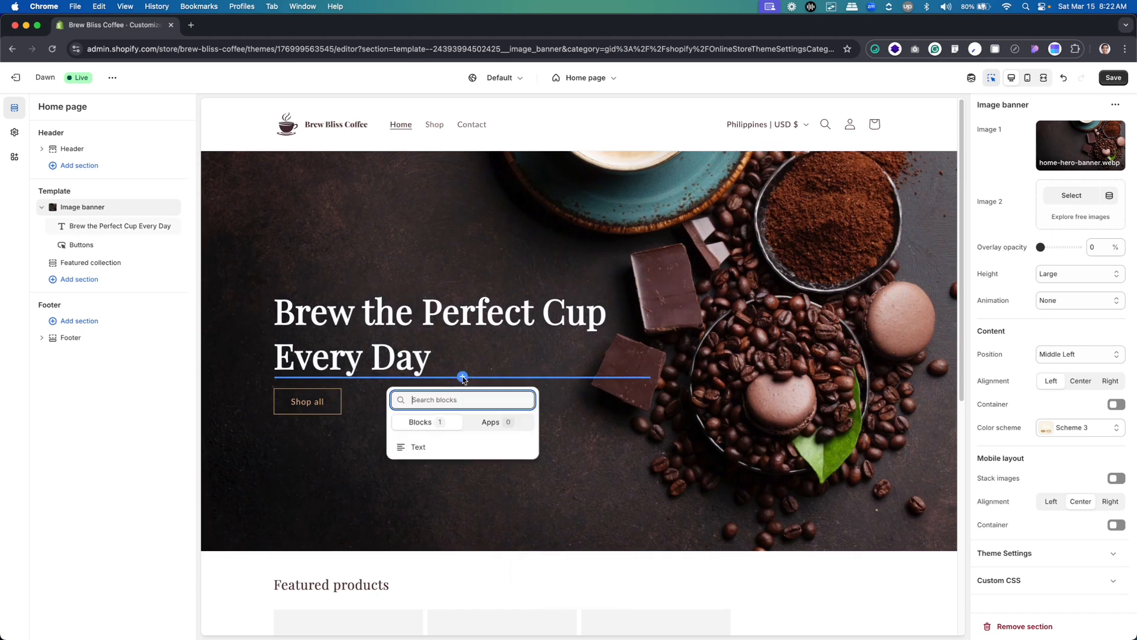
pyautogui.click(431, 448)
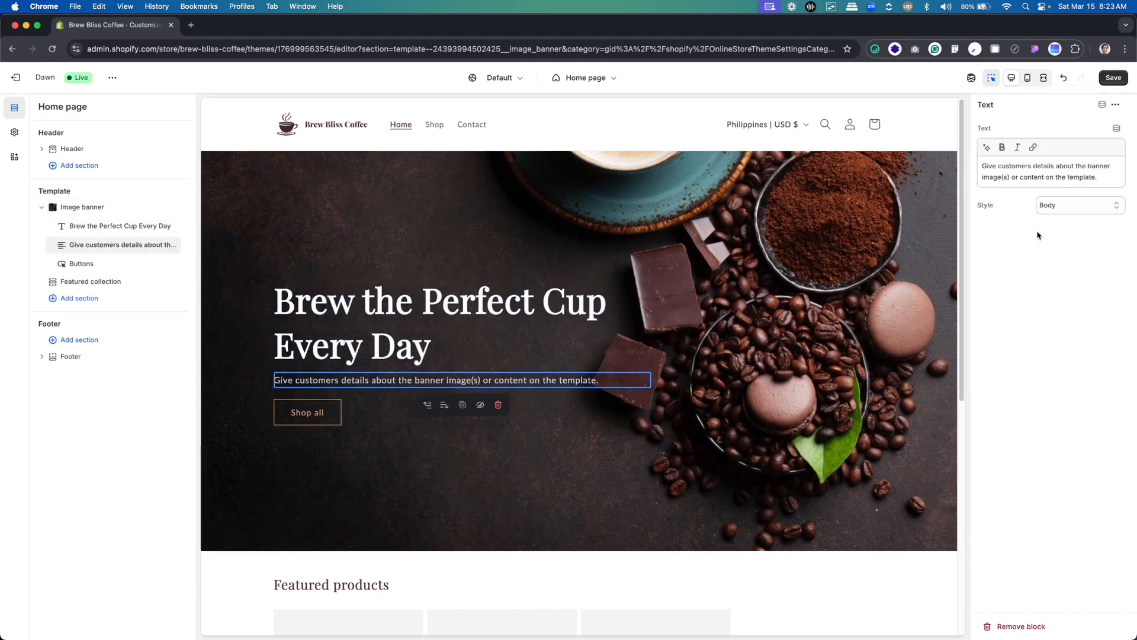
# Switch to Figma and copy the Hero Section's paragraph below the heading
pyautogui.press('super+Tab')
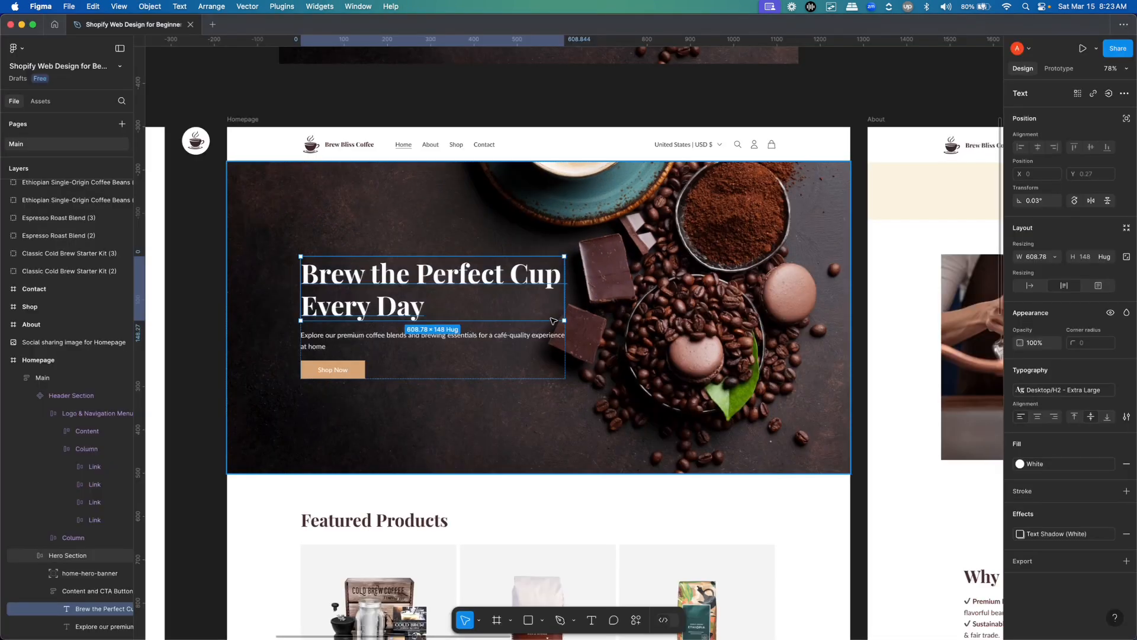
pyautogui.doubleClick(324, 338)
pyautogui.press('super+c')
# In Shopify, replace the new block's text with "Explore our premium coffee blends and brewing essentials for a café-quality experience at home", keeping the Body style
pyautogui.press('super+Tab')
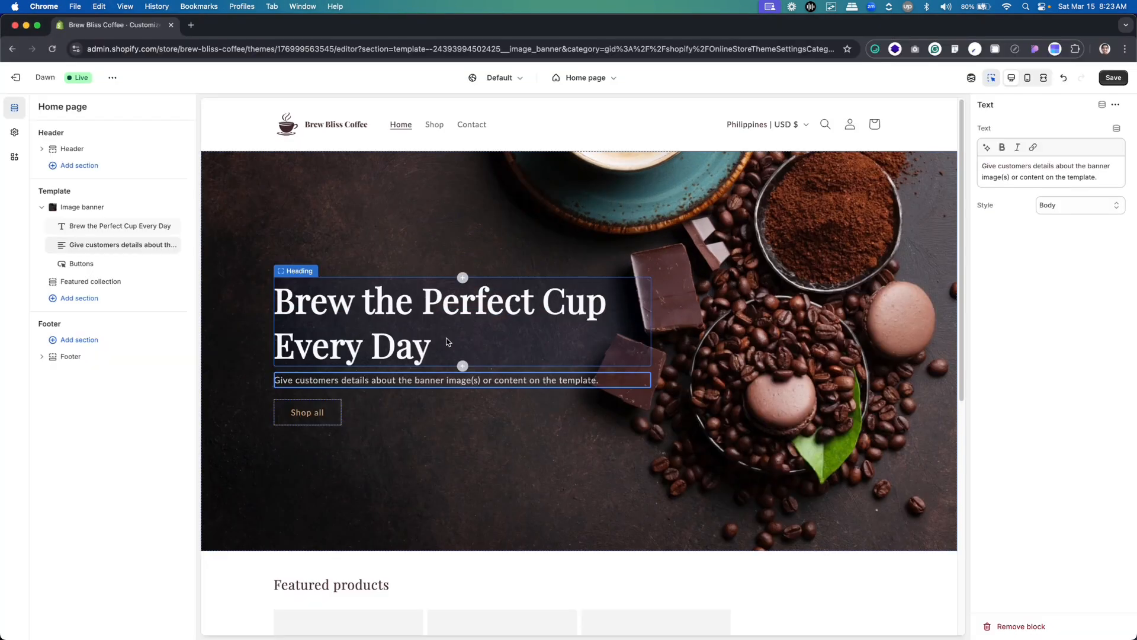
pyautogui.click(1028, 171)
pyautogui.press('super+a')
pyautogui.press('super+v')
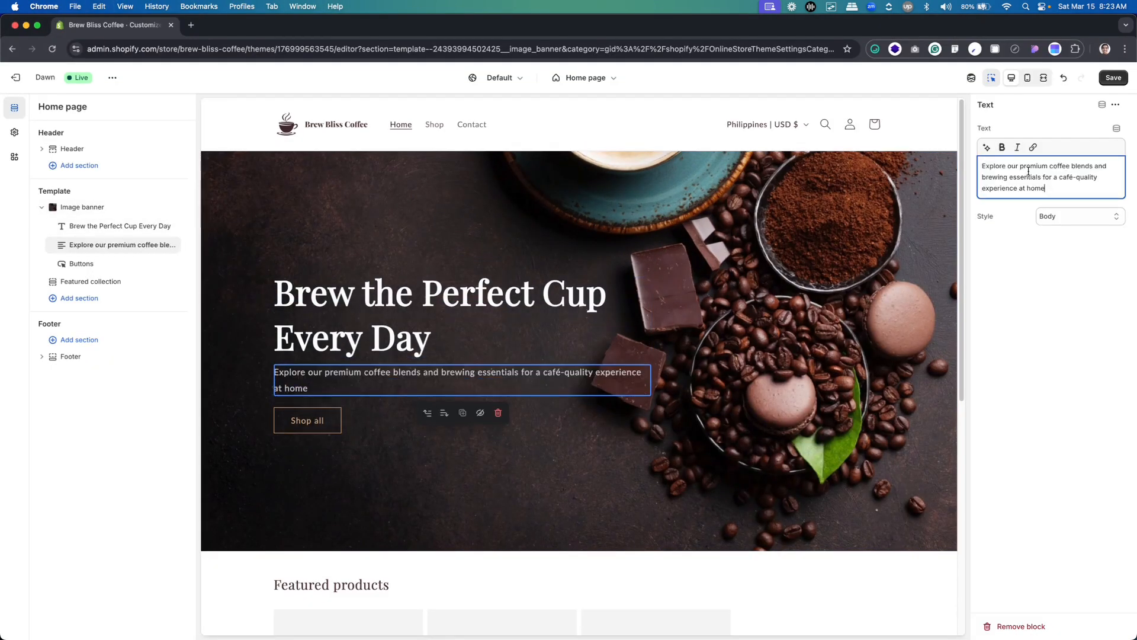
pyautogui.click(1093, 220)
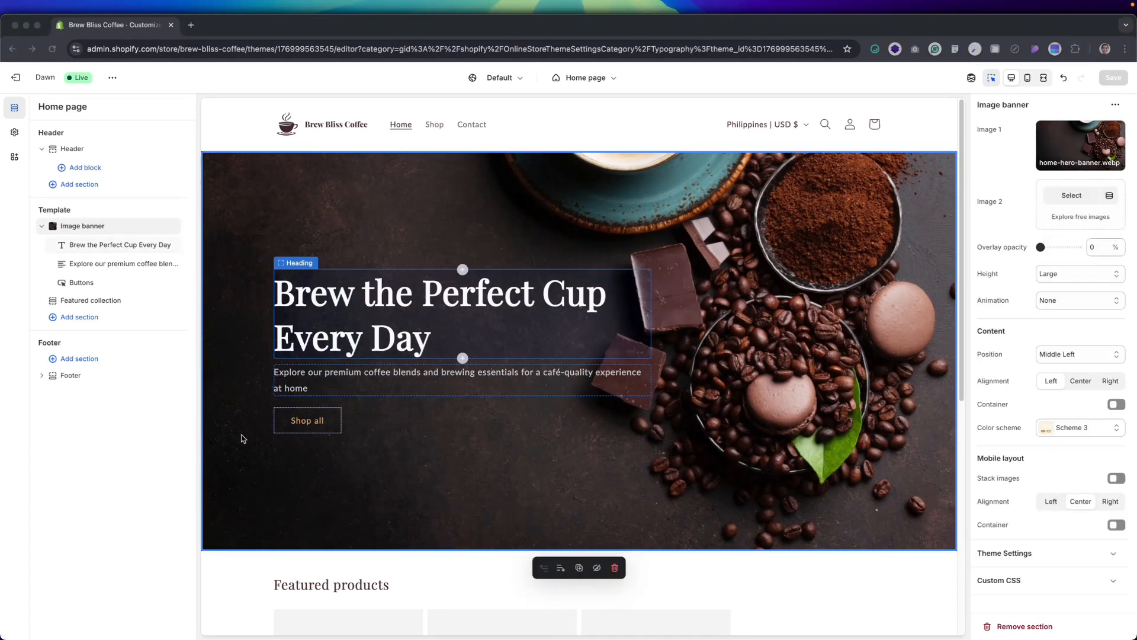
# Open the banner's Buttons block settings and examine the hero's Shop Now button in the Figma design for comparison
pyautogui.click(309, 420)
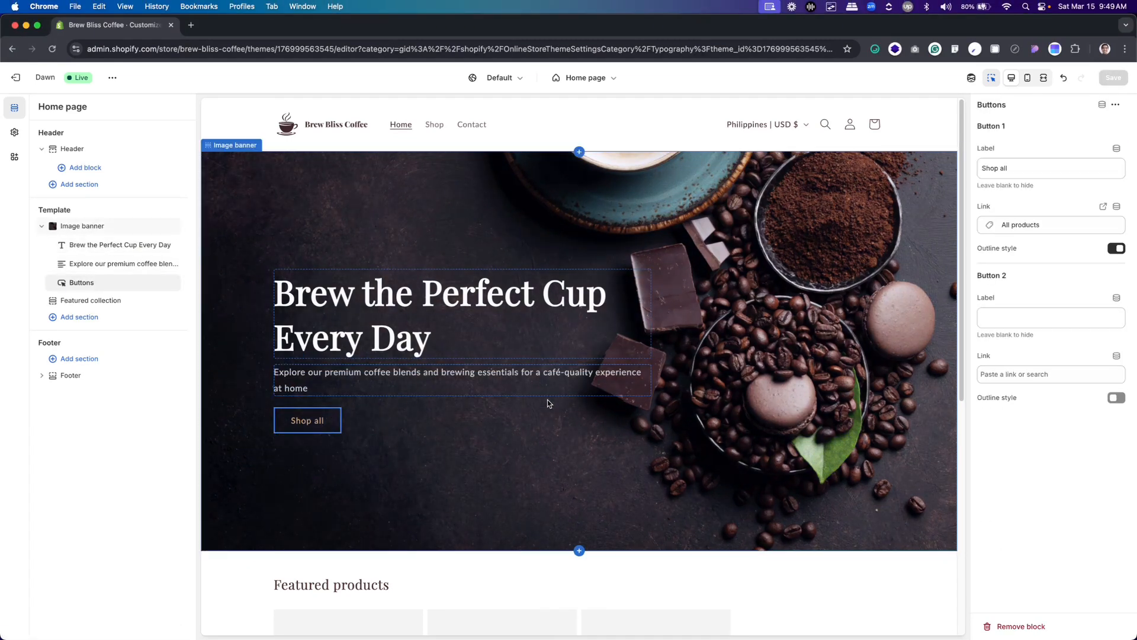
pyautogui.press('super+Tab')
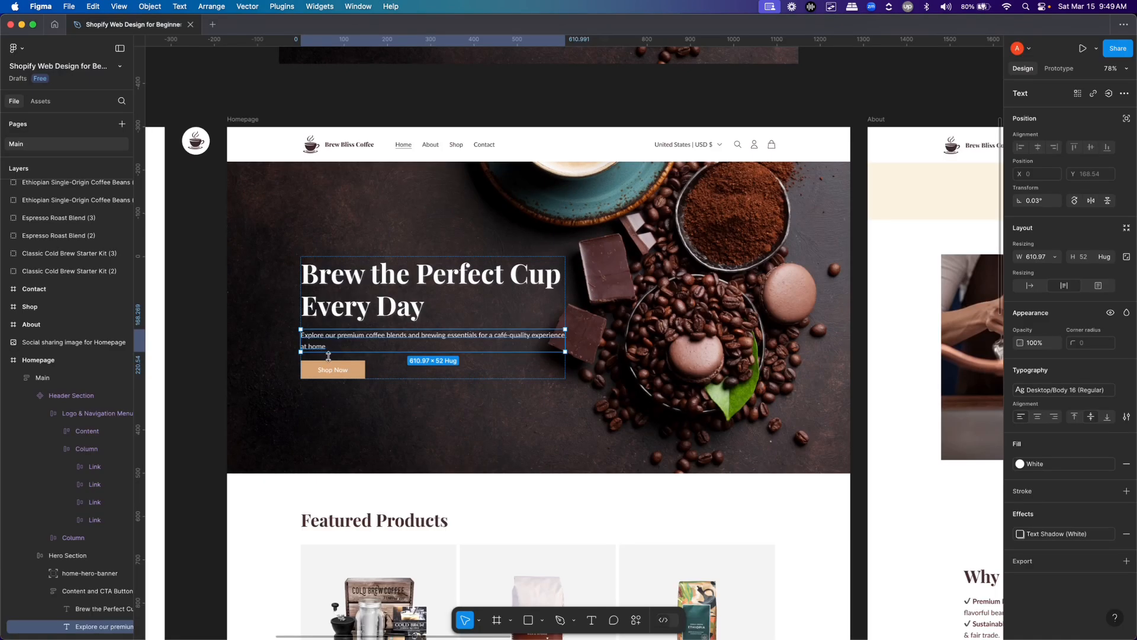
pyautogui.scroll(5, 315, 376)
pyautogui.click(422, 352)
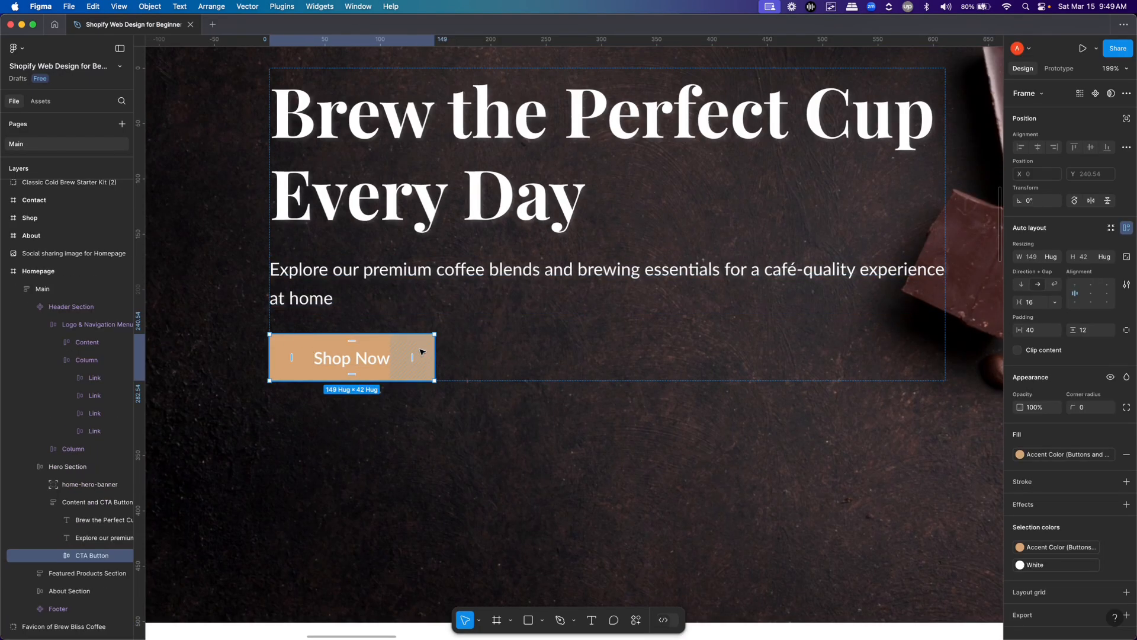
# Back in the Shopify theme editor, preview the Shop page and return to the home page
pyautogui.press('super+Tab')
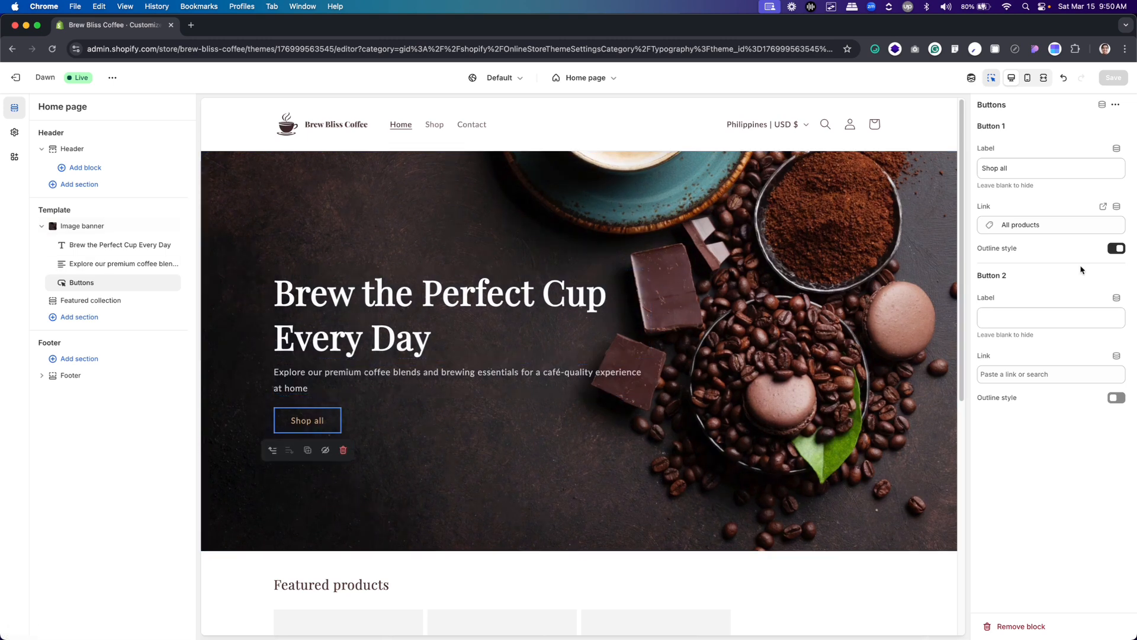
pyautogui.click(434, 125)
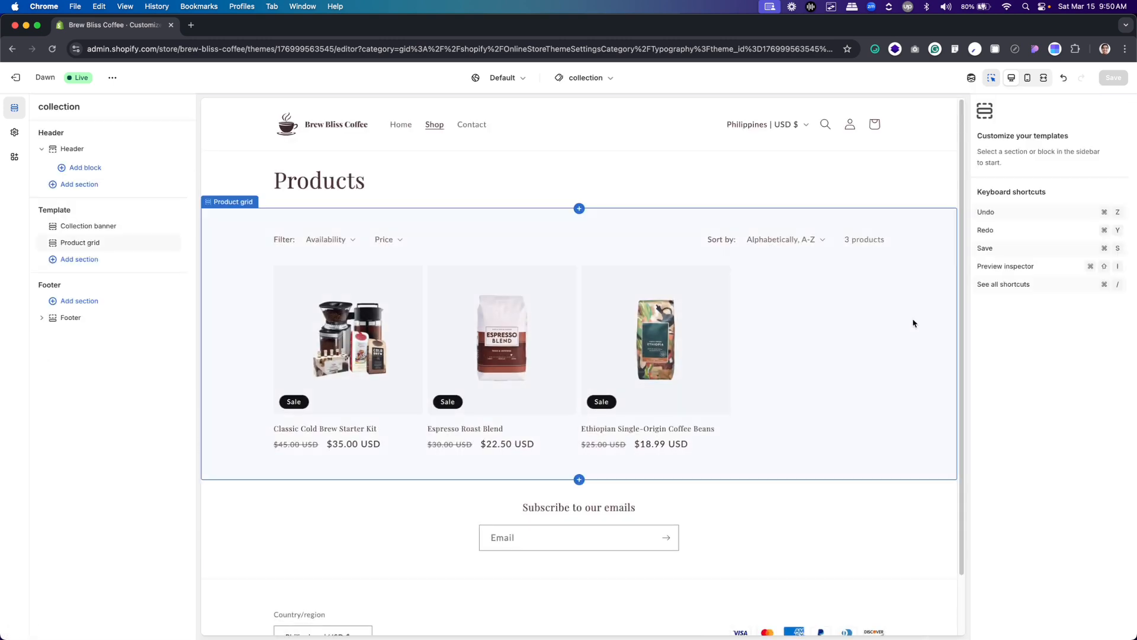
pyautogui.click(401, 125)
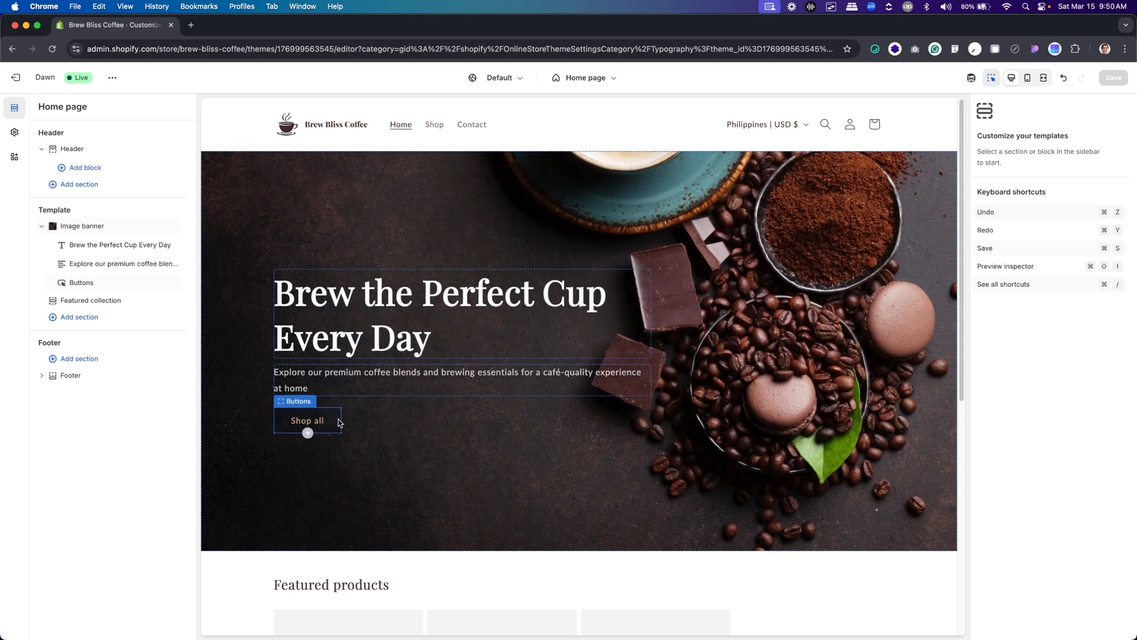
# Turn off the outline style of the banner's first button, compare it with the Figma design and save the theme
pyautogui.click(308, 422)
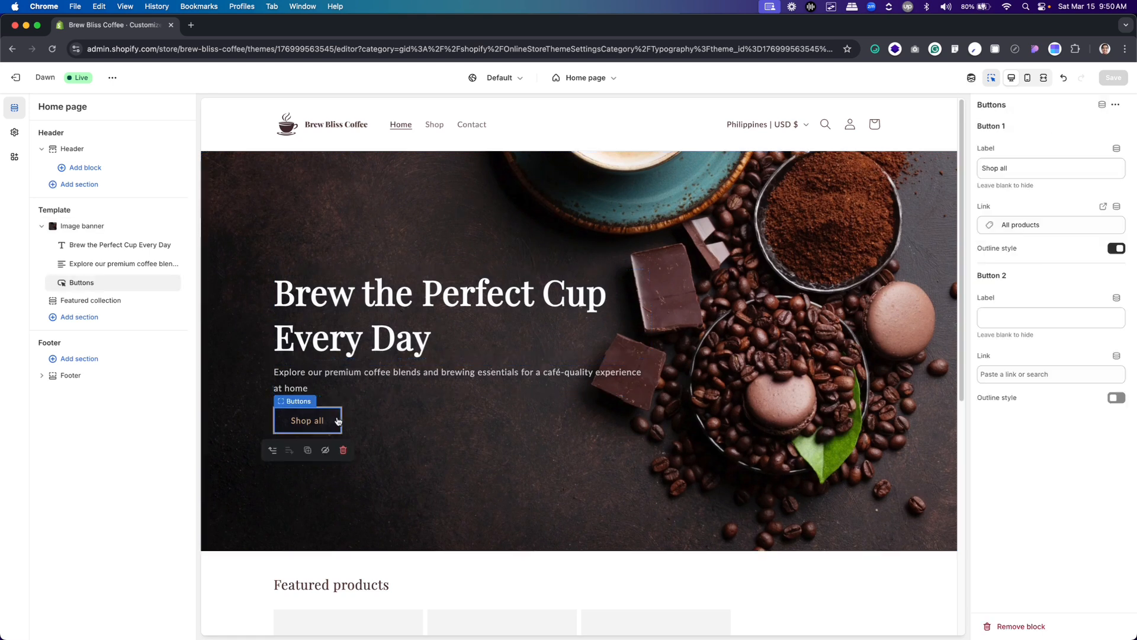
pyautogui.click(1117, 248)
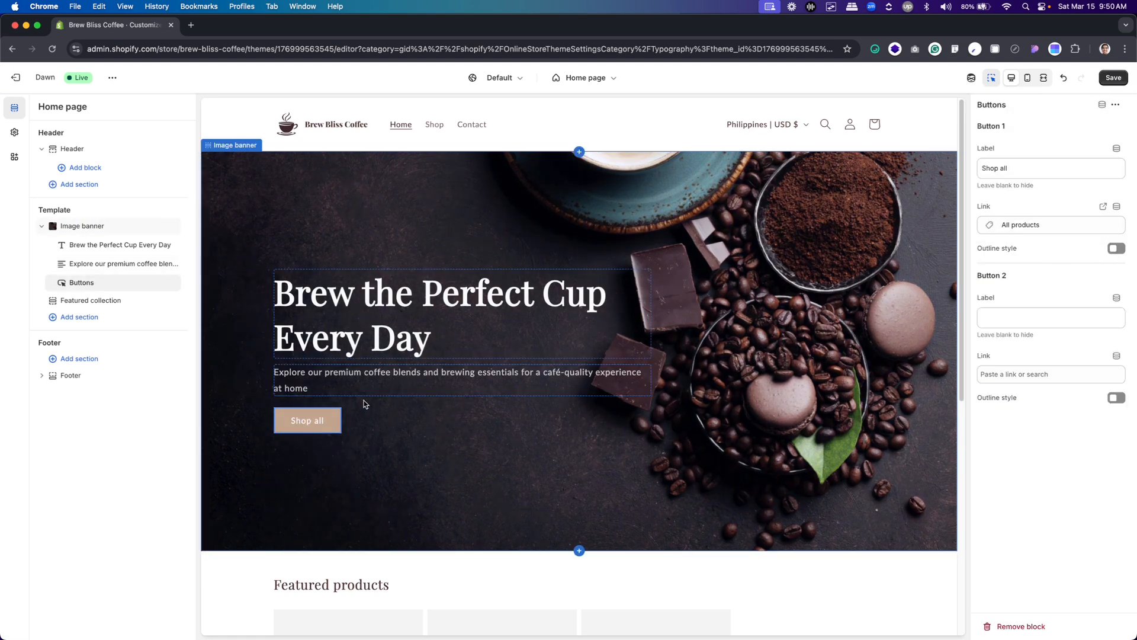
pyautogui.press('super+Tab')
pyautogui.press('super+Tab')
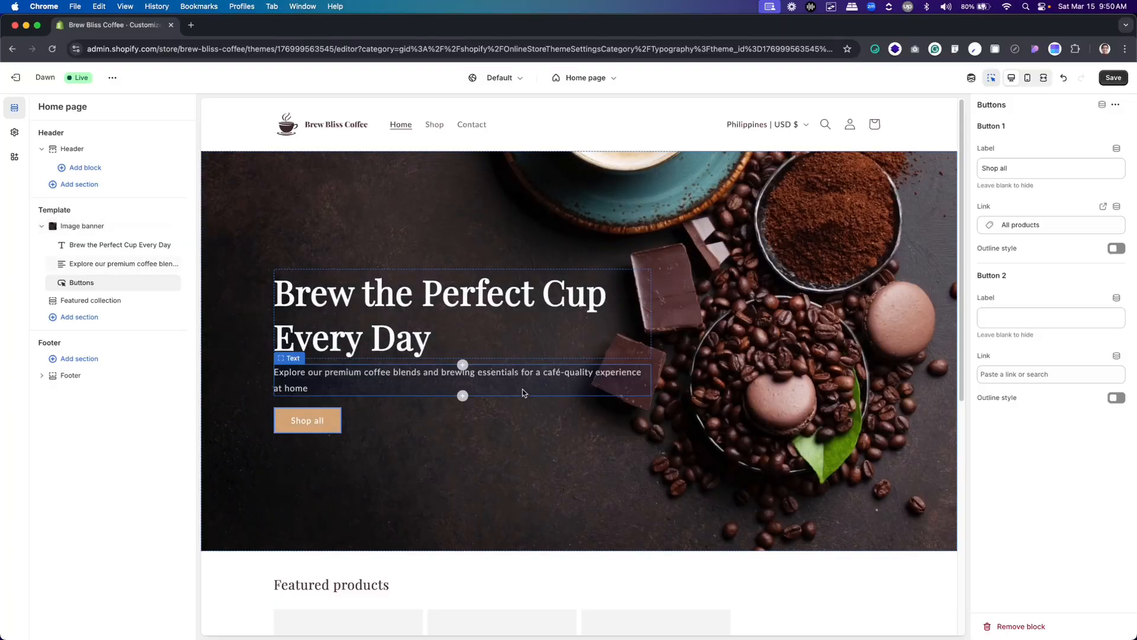
pyautogui.click(1115, 78)
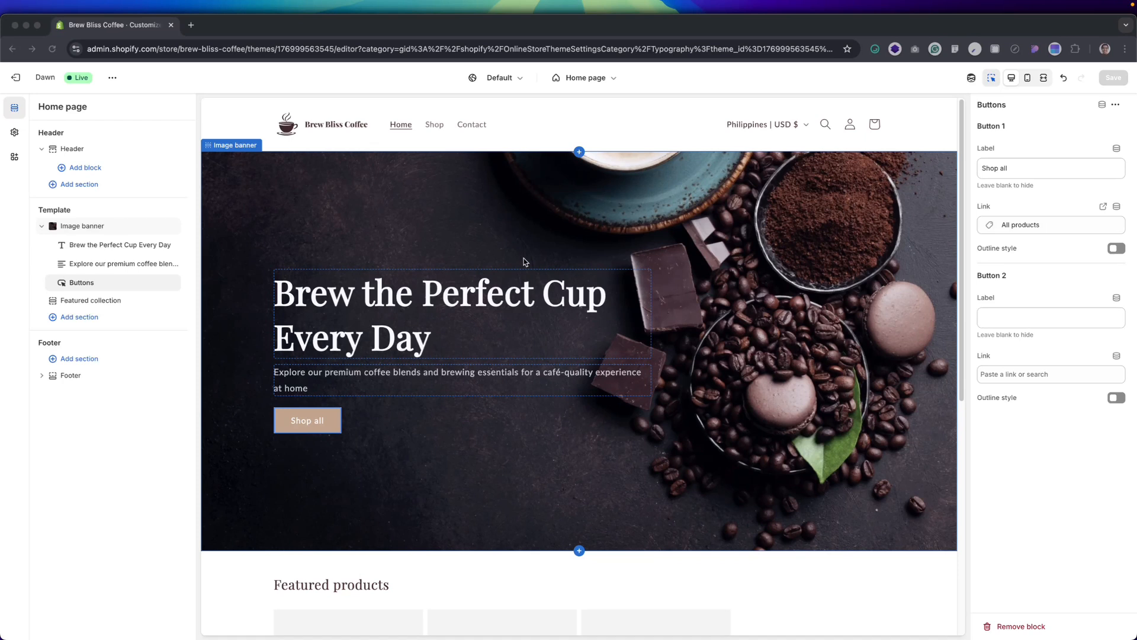
# Select the banner's Buttons block, switch to Figma and examine the Hero Section's CTA Button label and fill
pyautogui.click(328, 422)
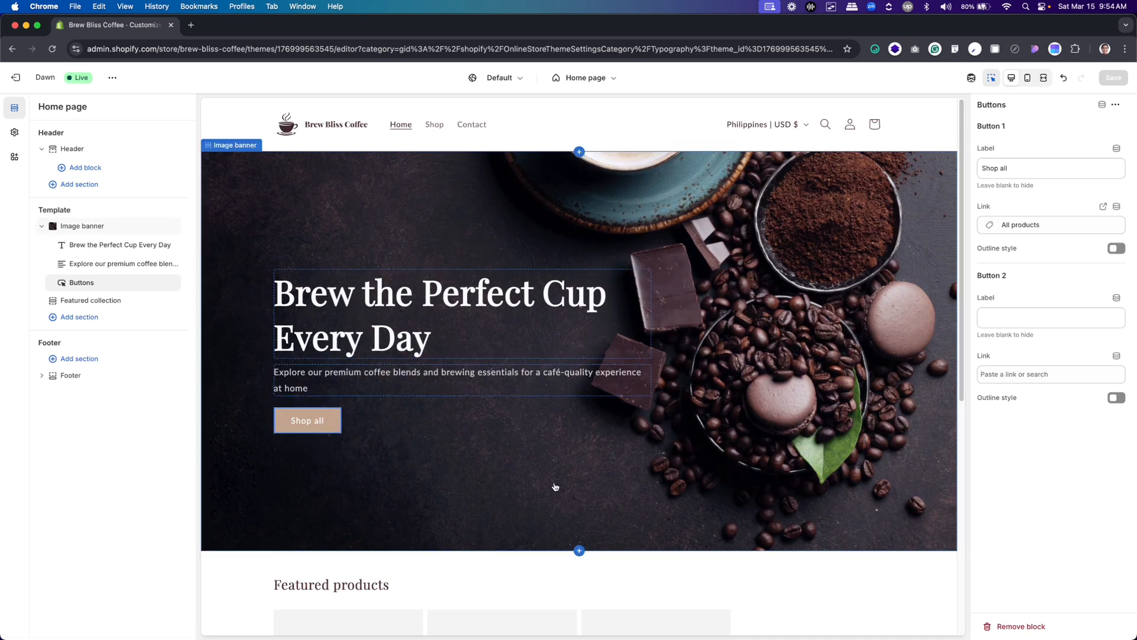
pyautogui.press('super+Tab')
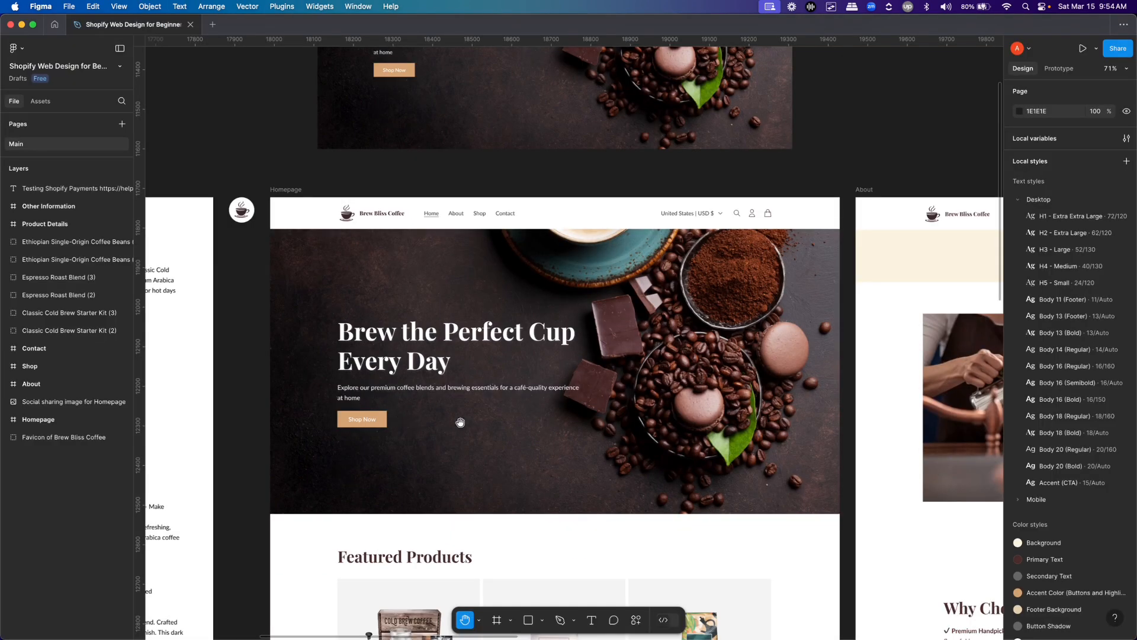
pyautogui.scroll(3, 477, 423)
pyautogui.press('v')
pyautogui.click(330, 418)
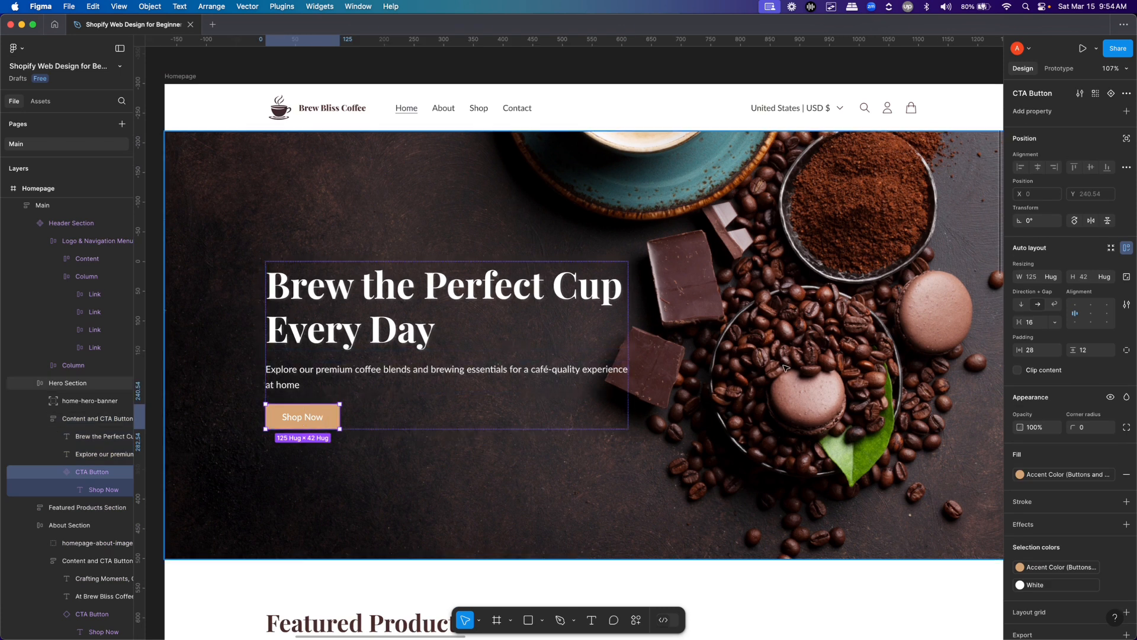
# Examine the Homepage frame in Figma from the hero banner down to the Featured Products section
pyautogui.scroll(-3, 540, 428)
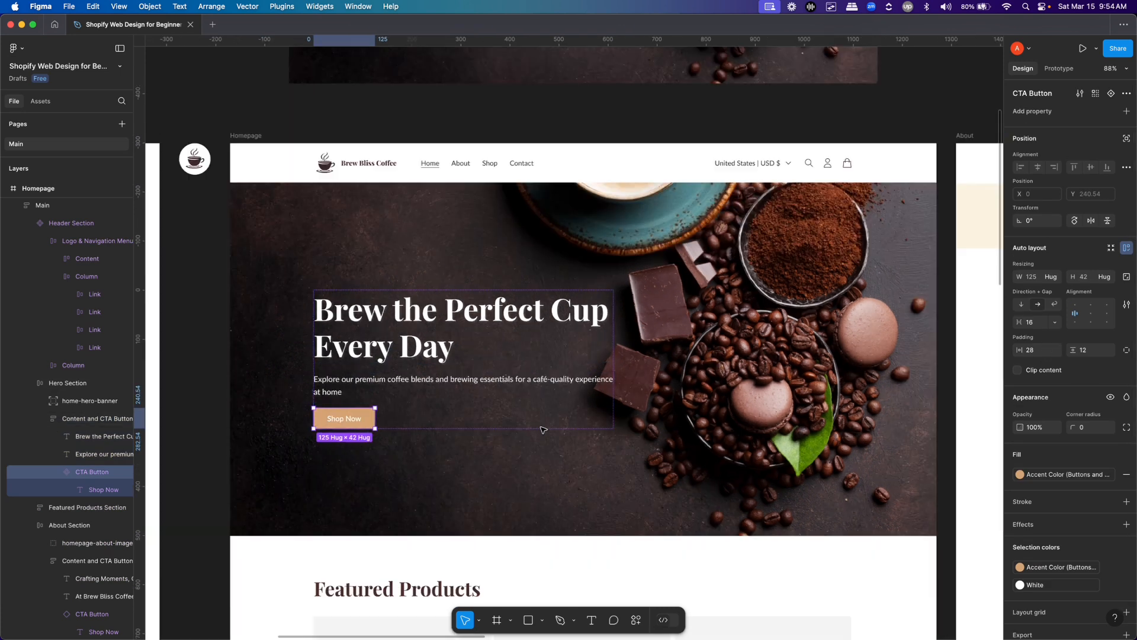
pyautogui.press('space')
pyautogui.moveTo(658, 394); pyautogui.dragTo(596, 323)
pyautogui.moveTo(526, 321); pyautogui.dragTo(544, 337)
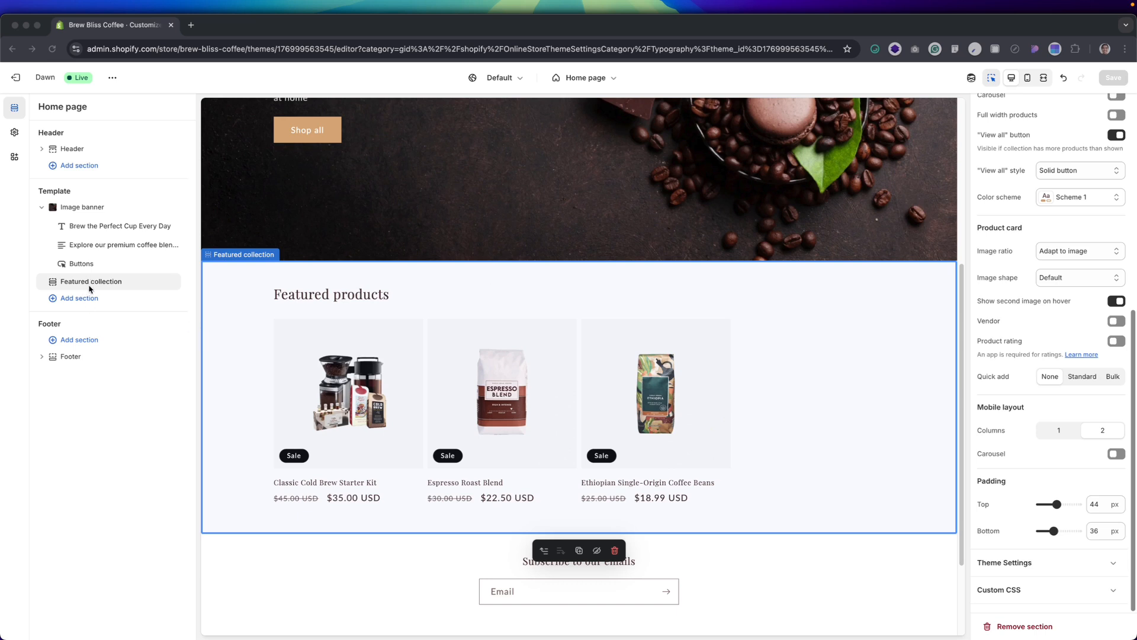
# In the Shopify theme editor, set the Featured collection's heading size to Medium and make the heading text bold
pyautogui.moveTo(91, 283); pyautogui.dragTo(93, 276)
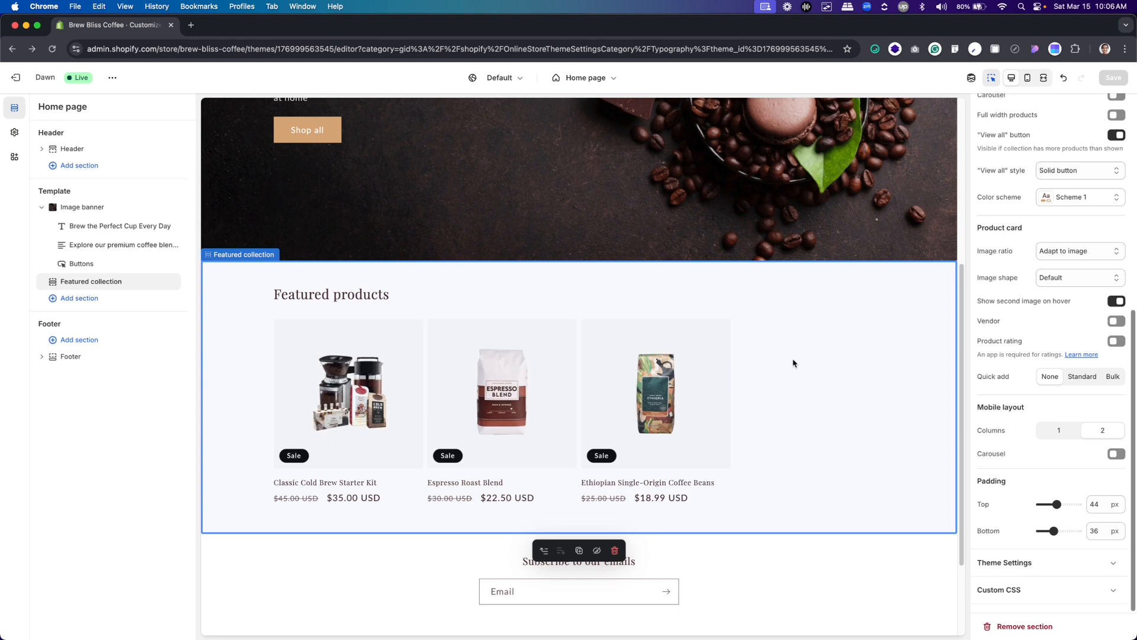
pyautogui.scroll(10, 1062, 243)
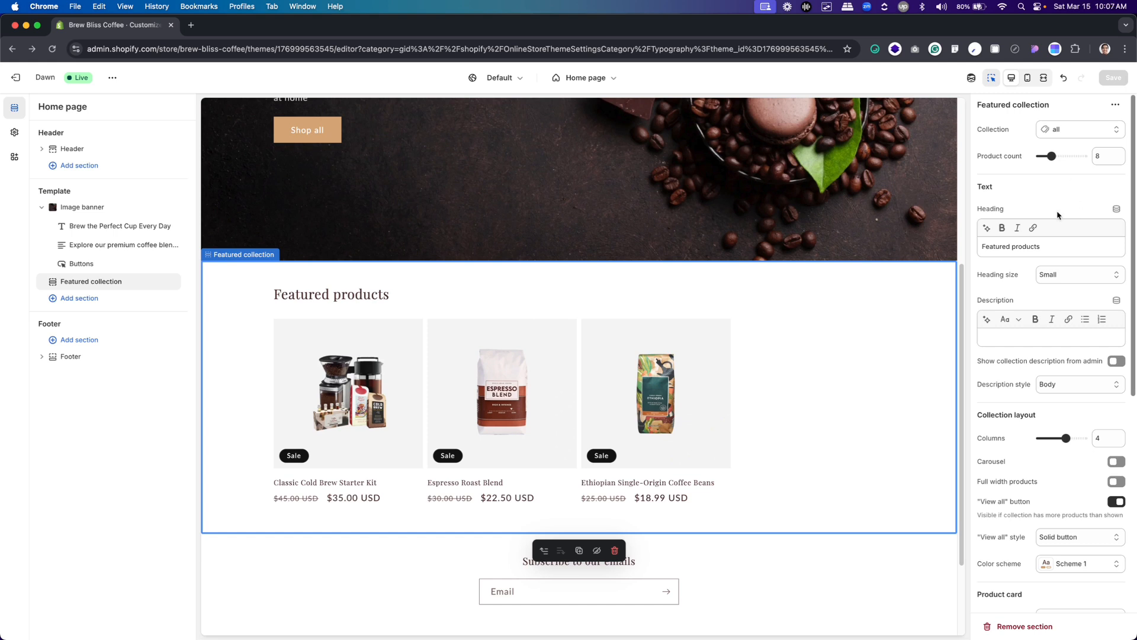
pyautogui.click(1062, 277)
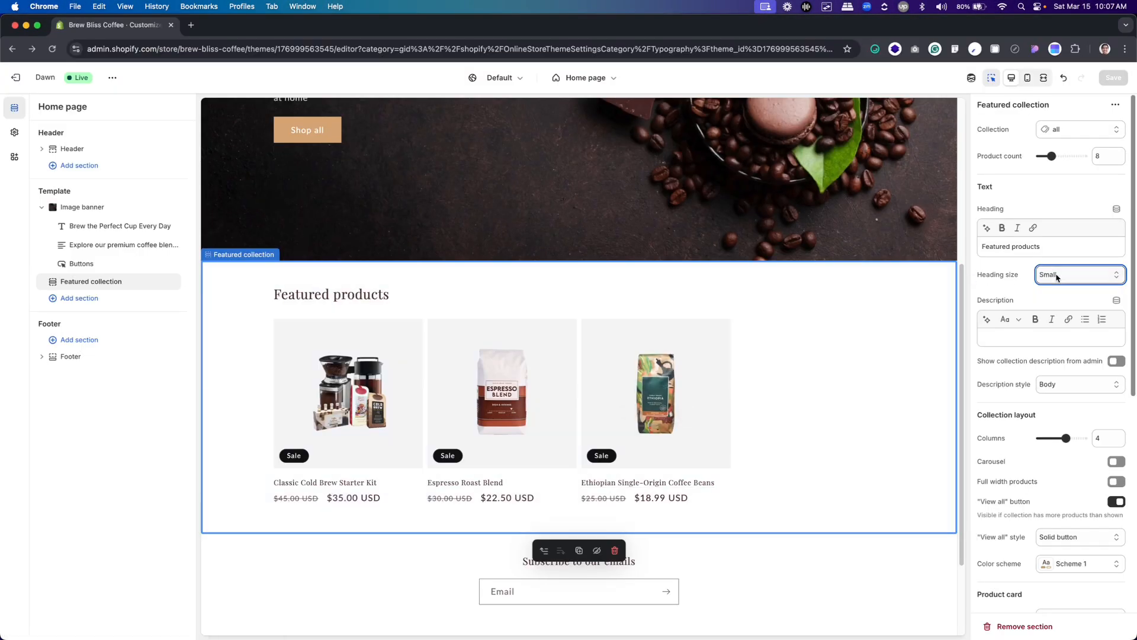
pyautogui.click(1057, 277)
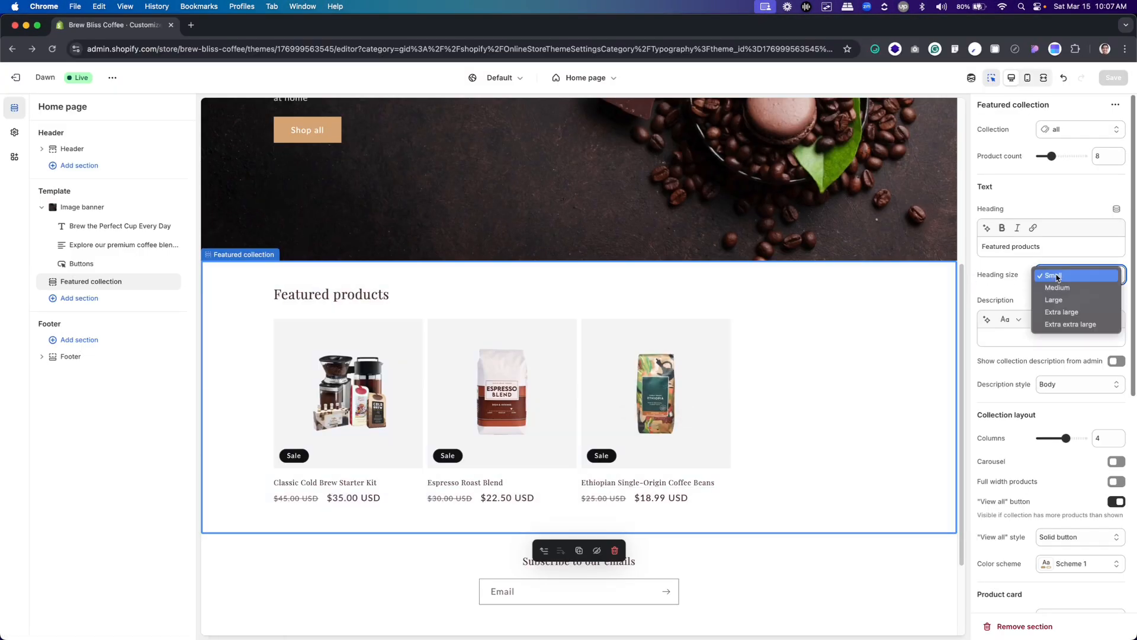
pyautogui.click(1062, 292)
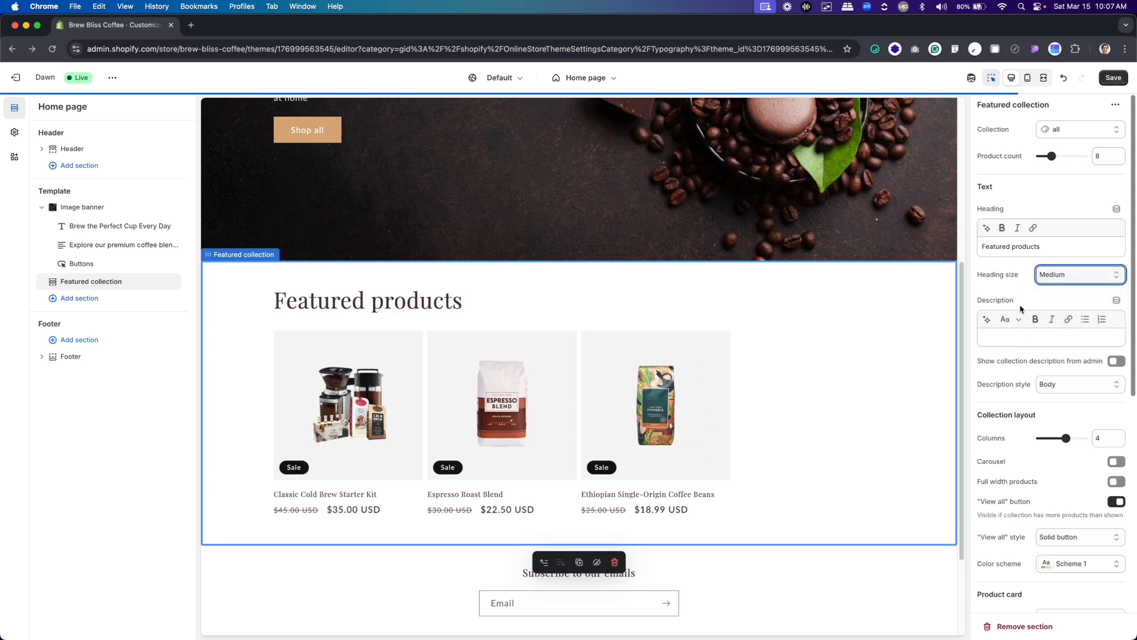
pyautogui.tripleClick(1045, 242)
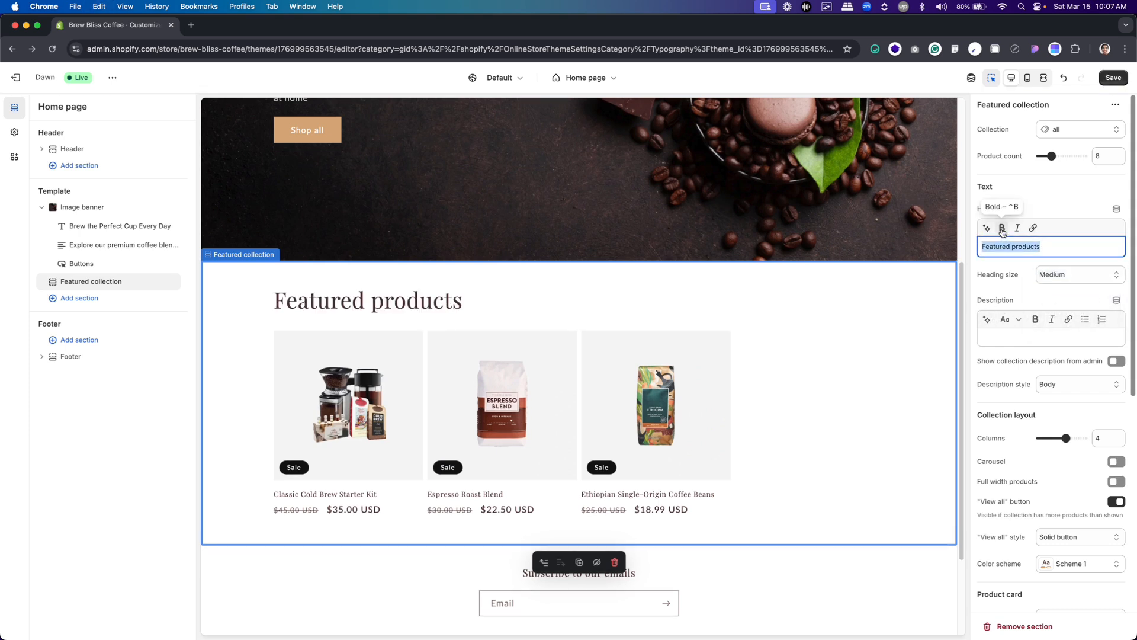
pyautogui.click(1003, 229)
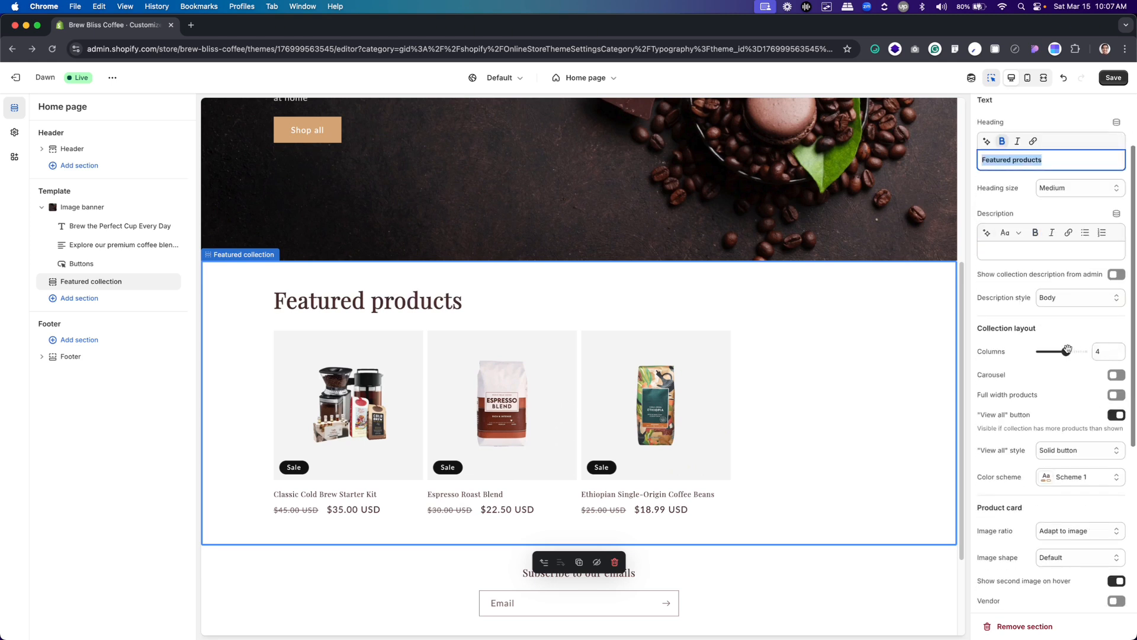
# Set the Featured collection's layout to 3 columns and its product card quick add option to Standard
pyautogui.moveTo(1066, 351); pyautogui.dragTo(1059, 350)
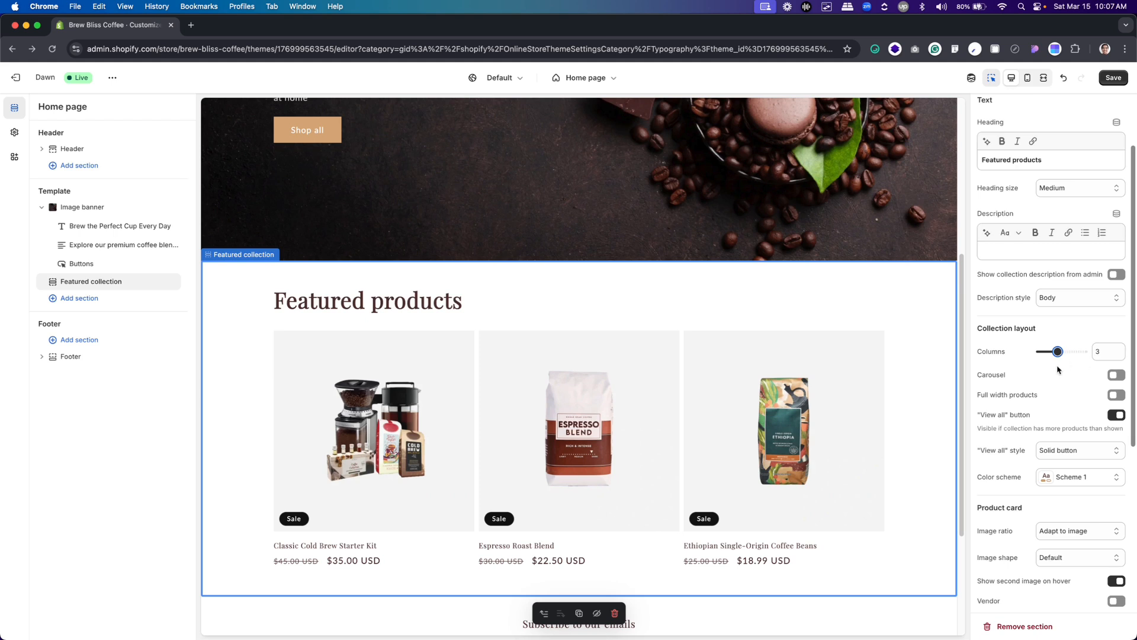
pyautogui.scroll(-1, 1058, 370)
pyautogui.scroll(-2, 1059, 370)
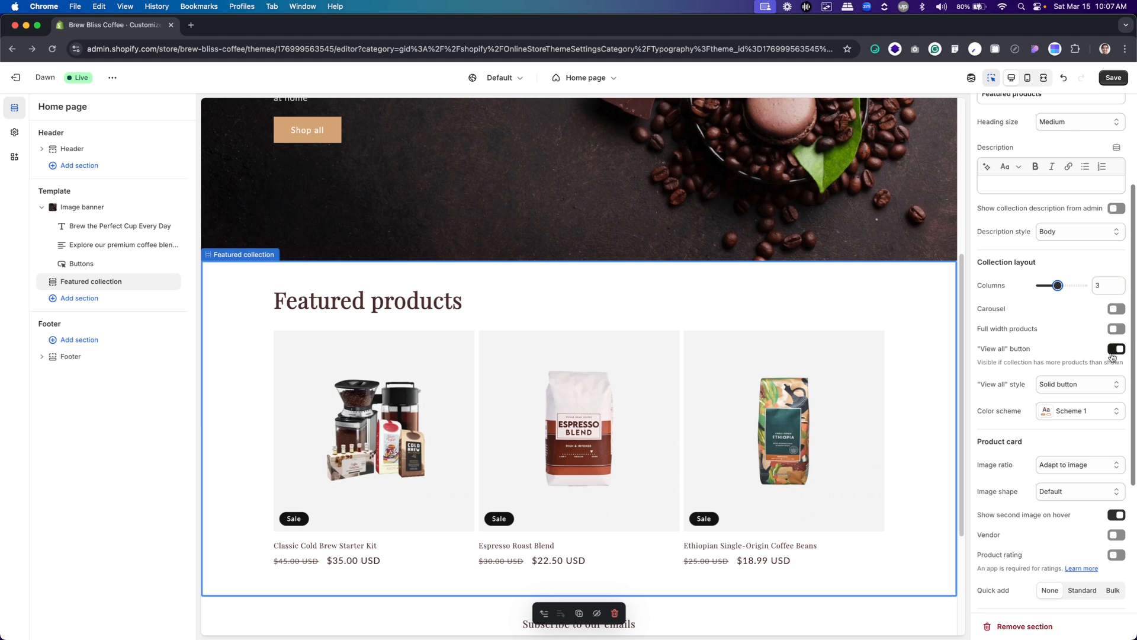
pyautogui.scroll(-2, 1102, 379)
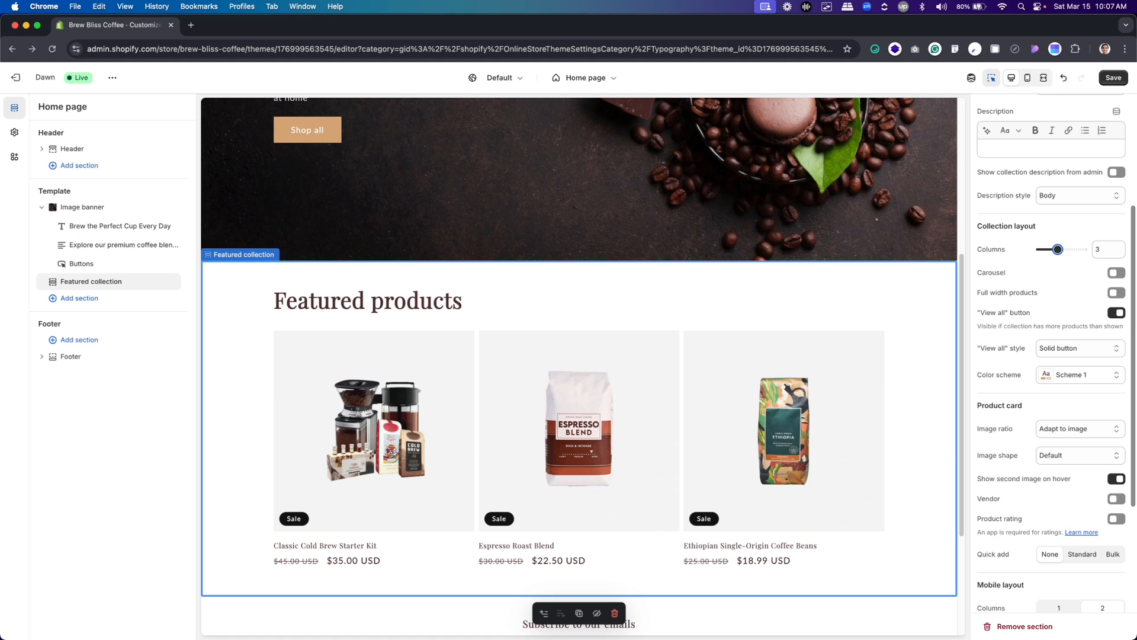
pyautogui.scroll(-2, 1070, 399)
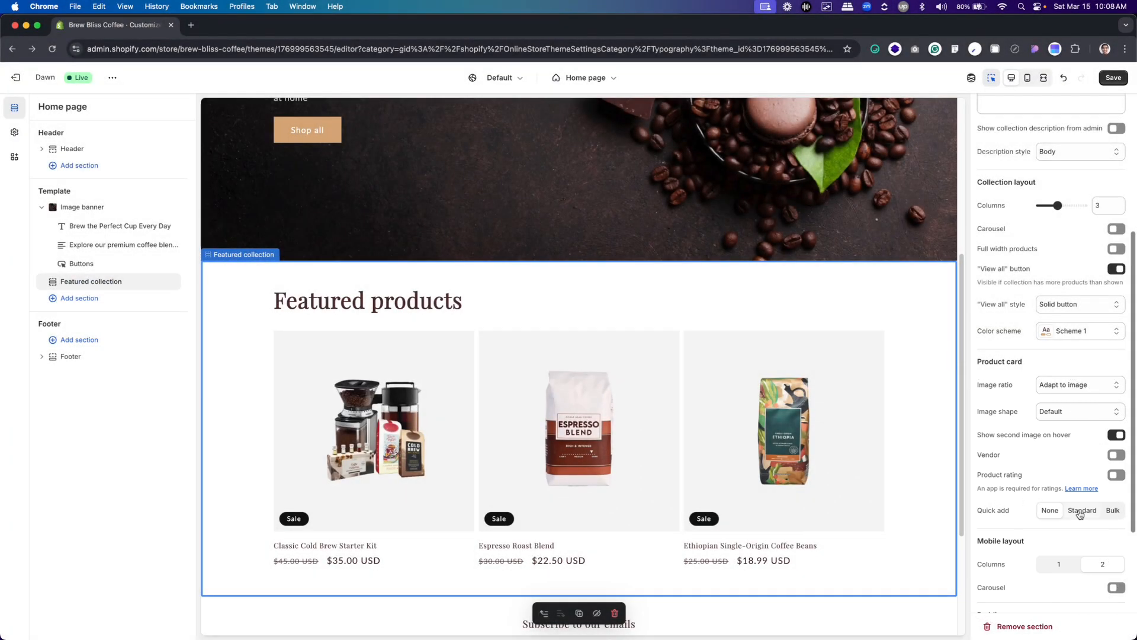
pyautogui.click(1081, 511)
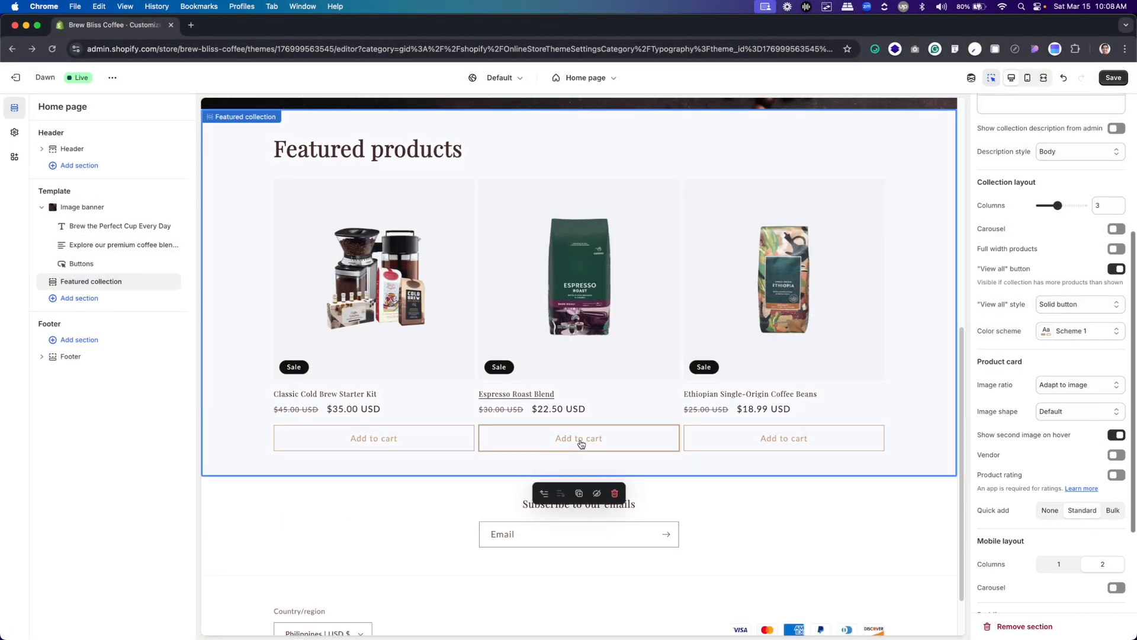
# Set the Featured collection's mobile layout to 1 column, check it in the mobile preview and return to the desktop preview
pyautogui.scroll(-3, 1044, 417)
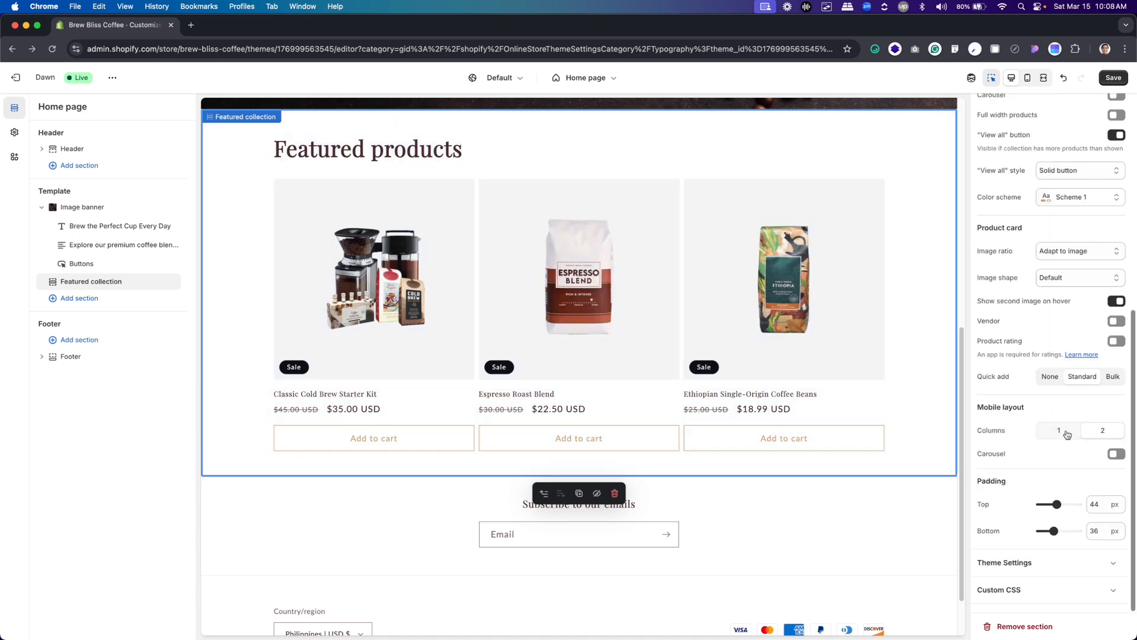
pyautogui.click(1029, 77)
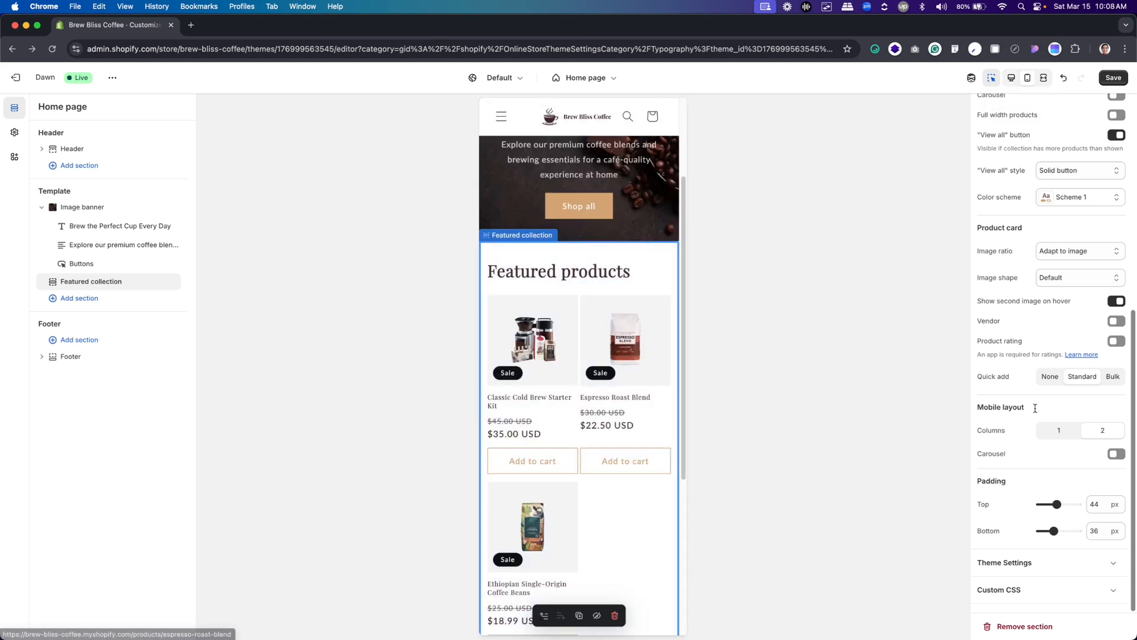
pyautogui.click(1069, 431)
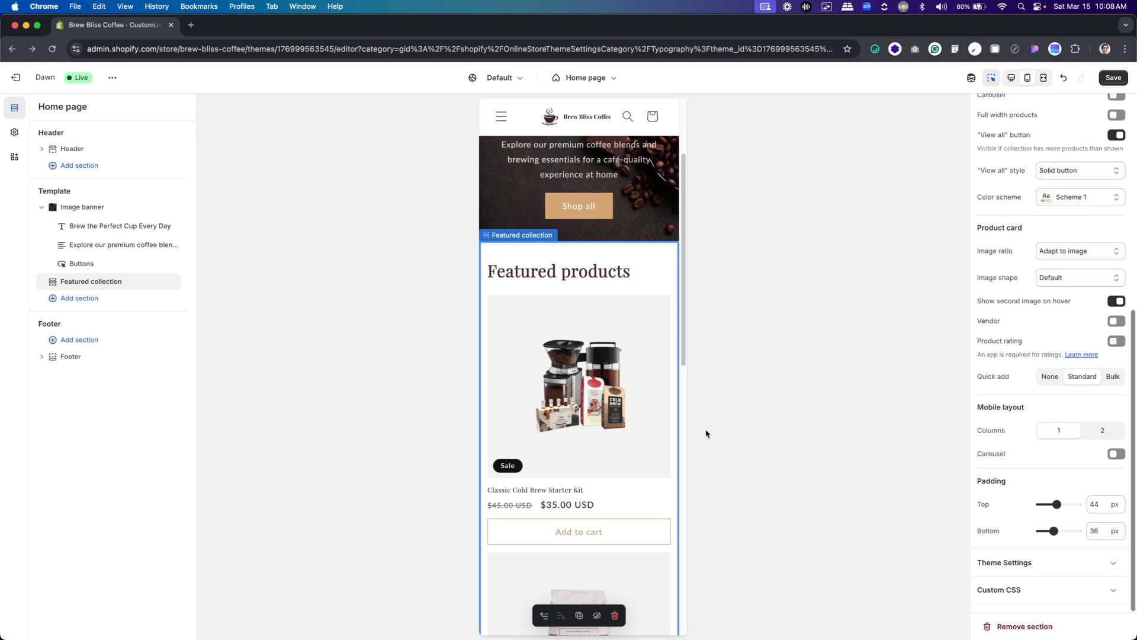
pyautogui.scroll(-4, 564, 406)
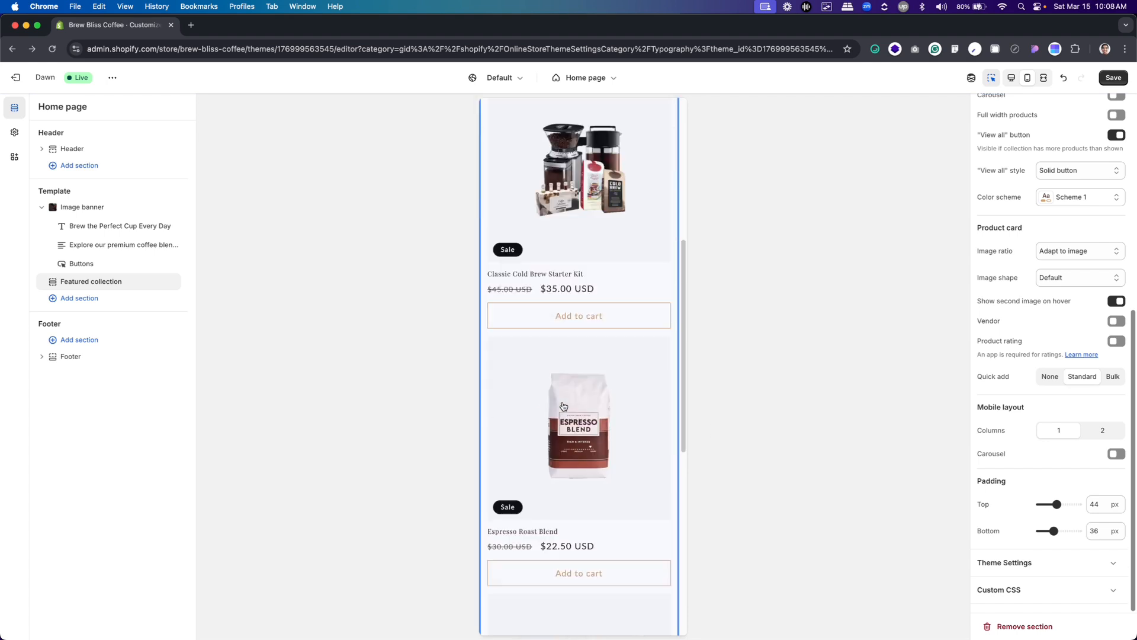
pyautogui.scroll(5, 564, 406)
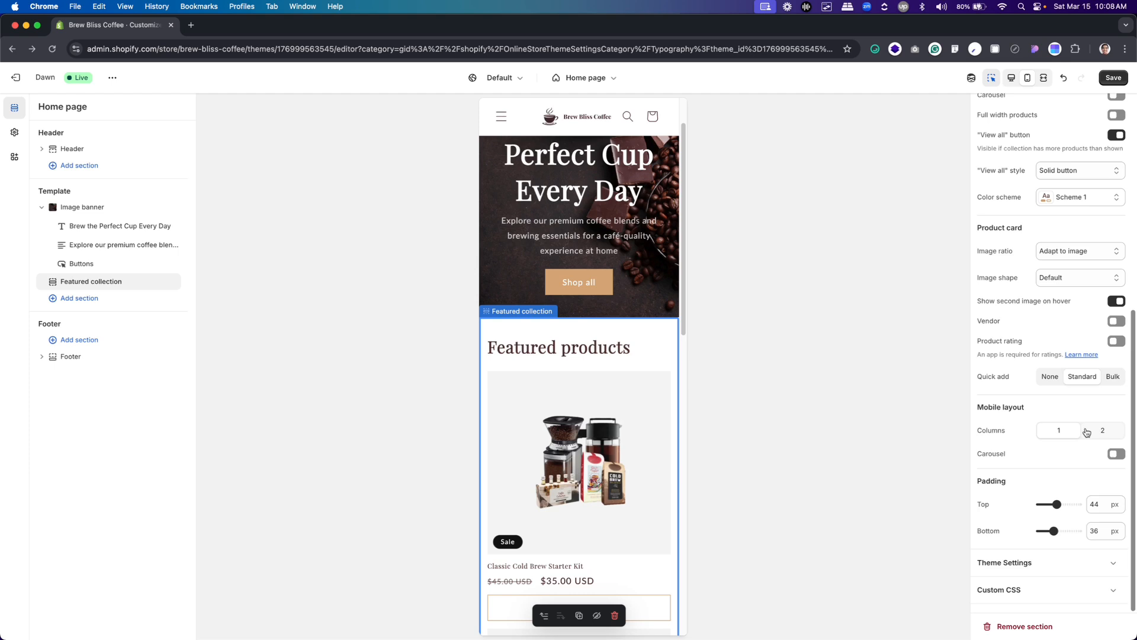
pyautogui.click(1011, 78)
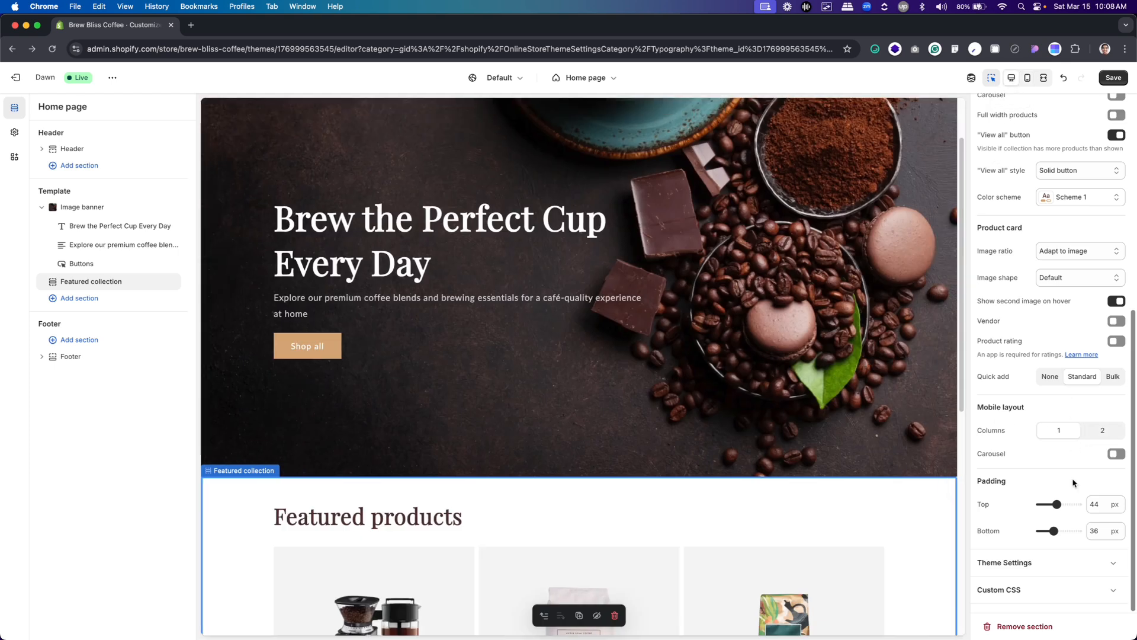
# Set the Featured collection's top and bottom padding to 80 px each
pyautogui.scroll(-3, 655, 438)
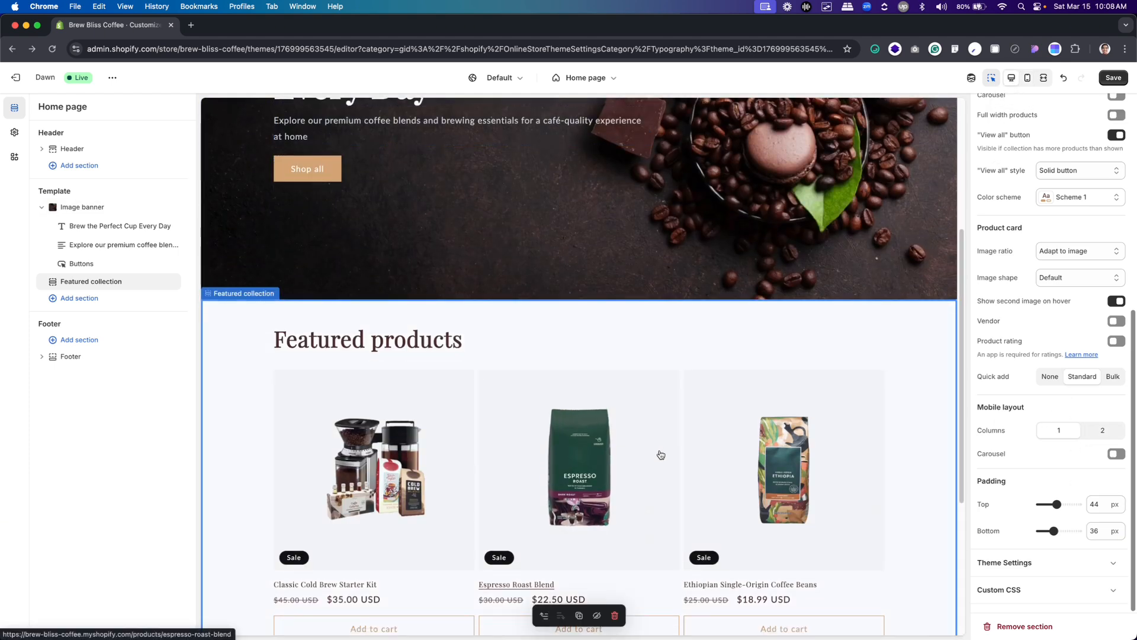
pyautogui.scroll(-3, 657, 454)
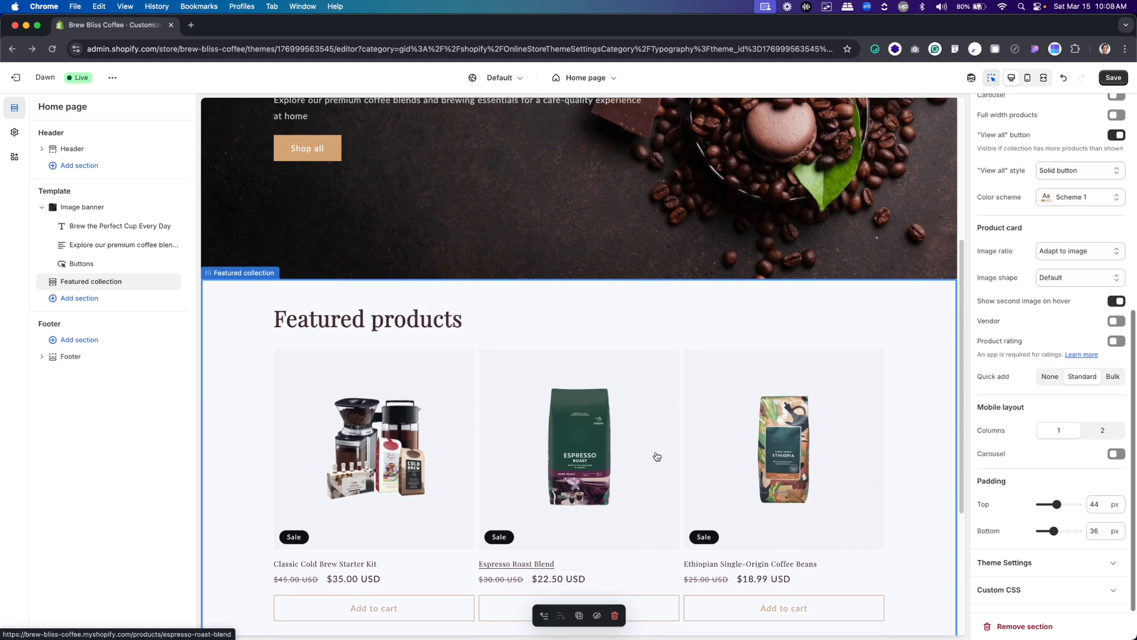
pyautogui.scroll(2, 657, 457)
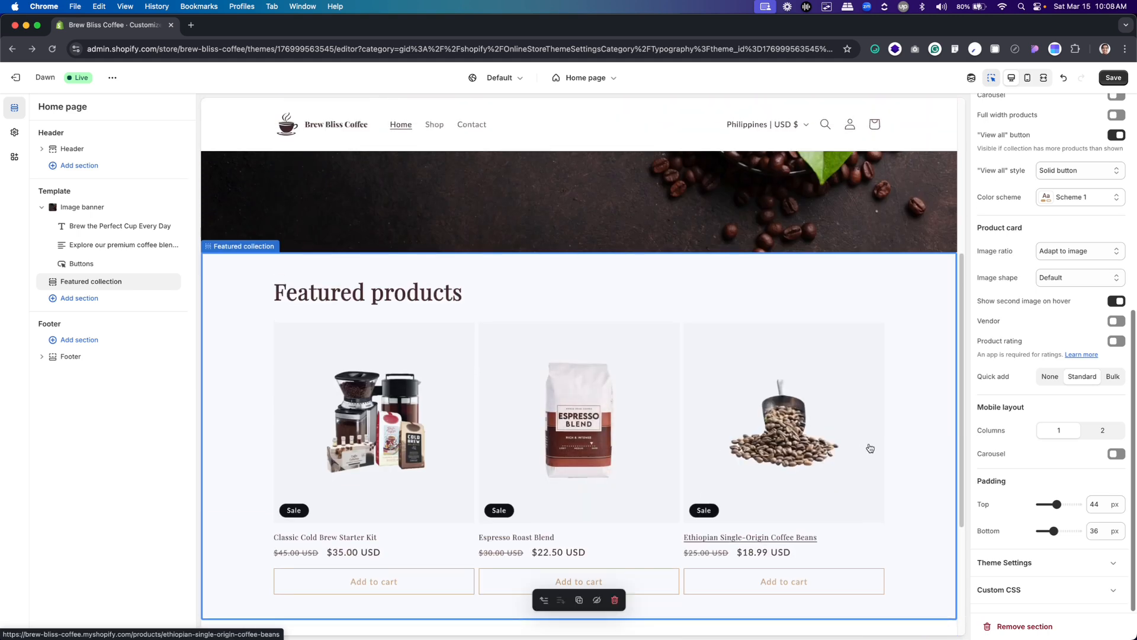
pyautogui.doubleClick(1095, 507)
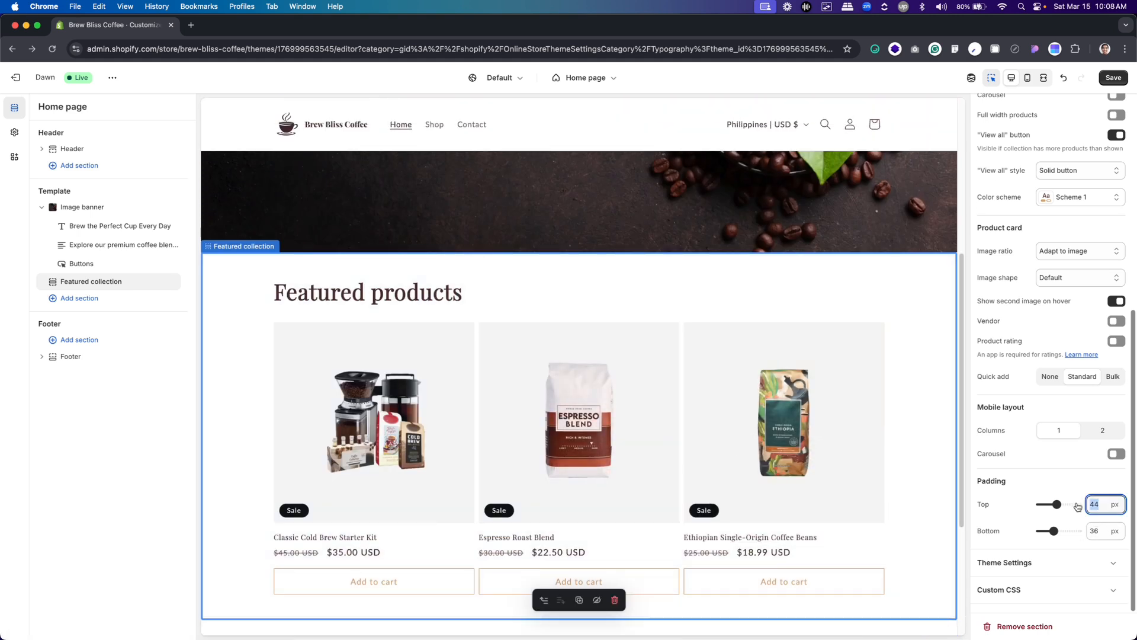
pyautogui.write('80')
pyautogui.press('Tab')
pyautogui.press('Tab')
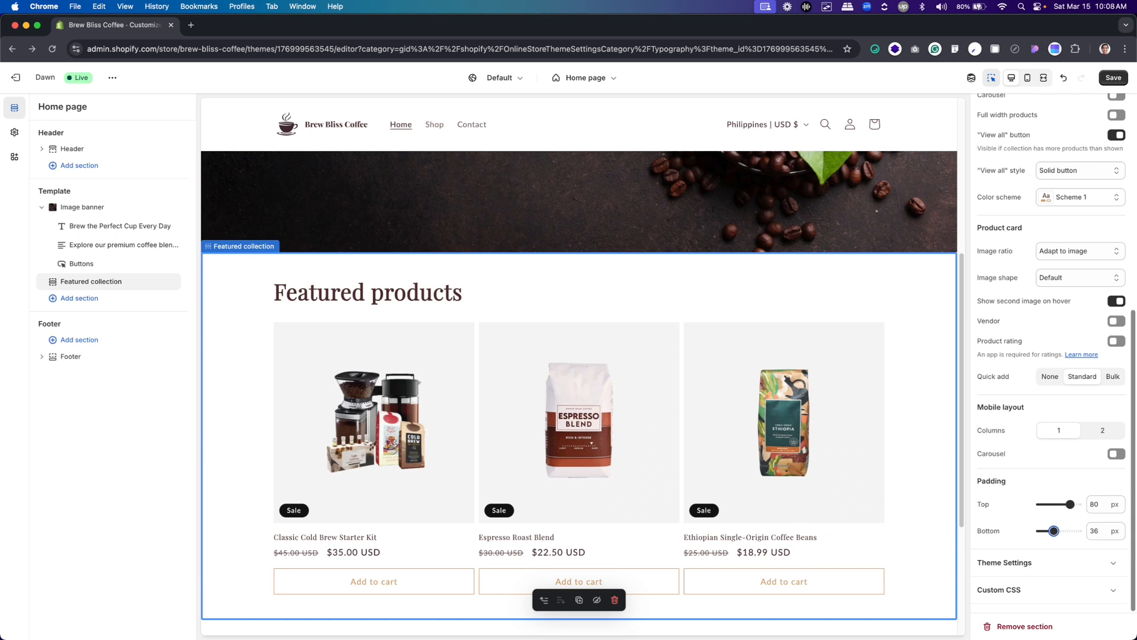
pyautogui.write('80')
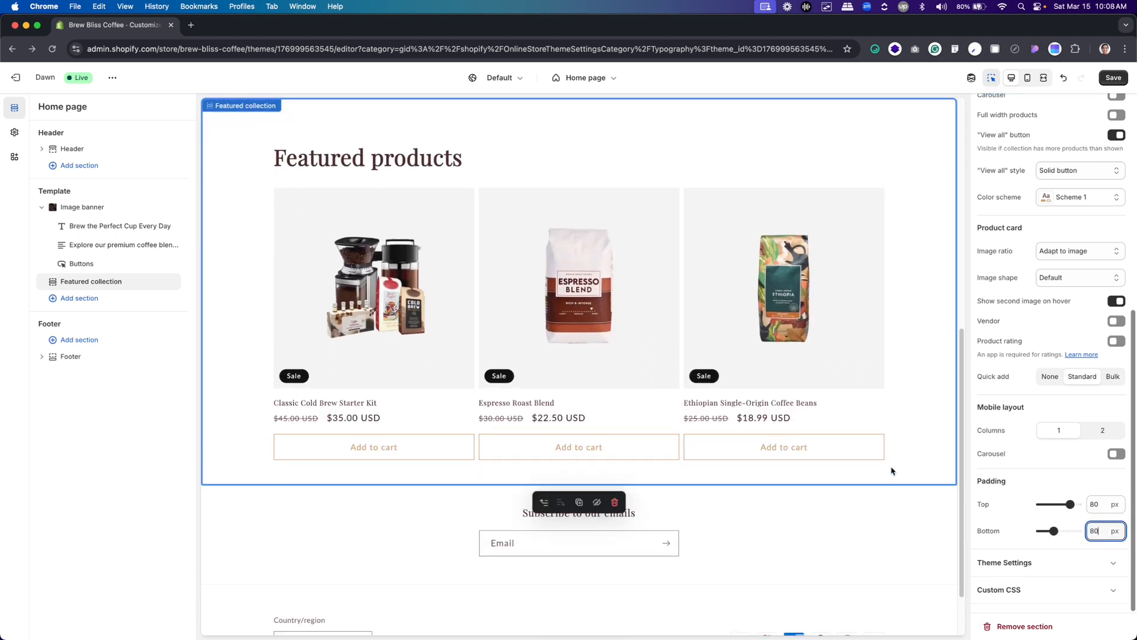
pyautogui.click(932, 446)
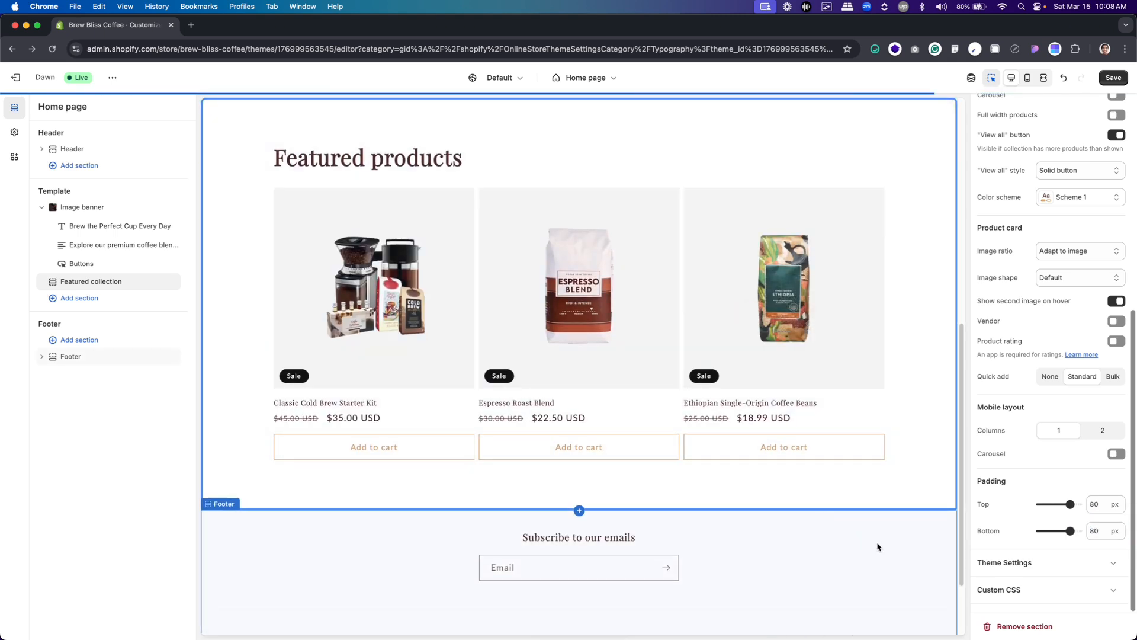
# Review the Featured collection's spacing in the mobile preview and in the desktop preview down to the footer
pyautogui.click(1027, 77)
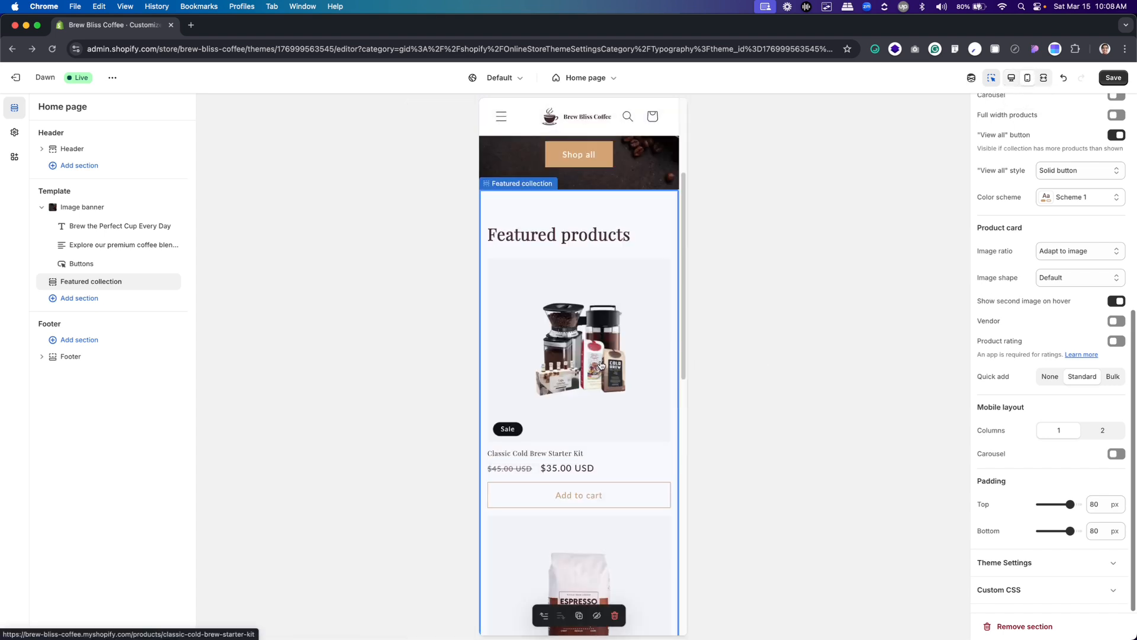
pyautogui.scroll(3, 601, 365)
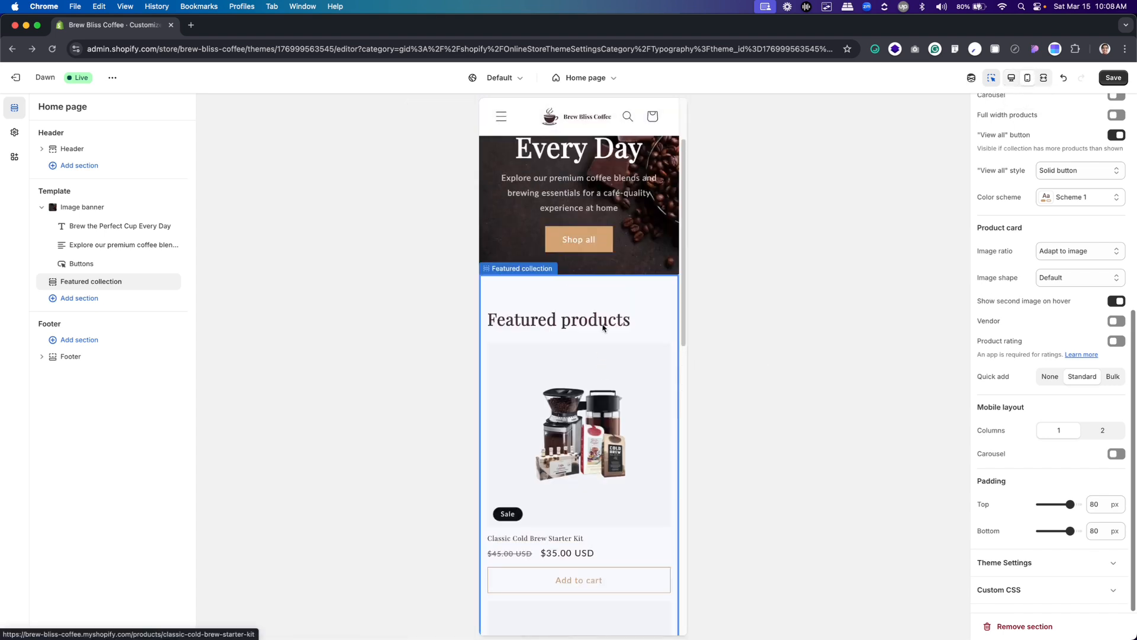
pyautogui.click(1010, 80)
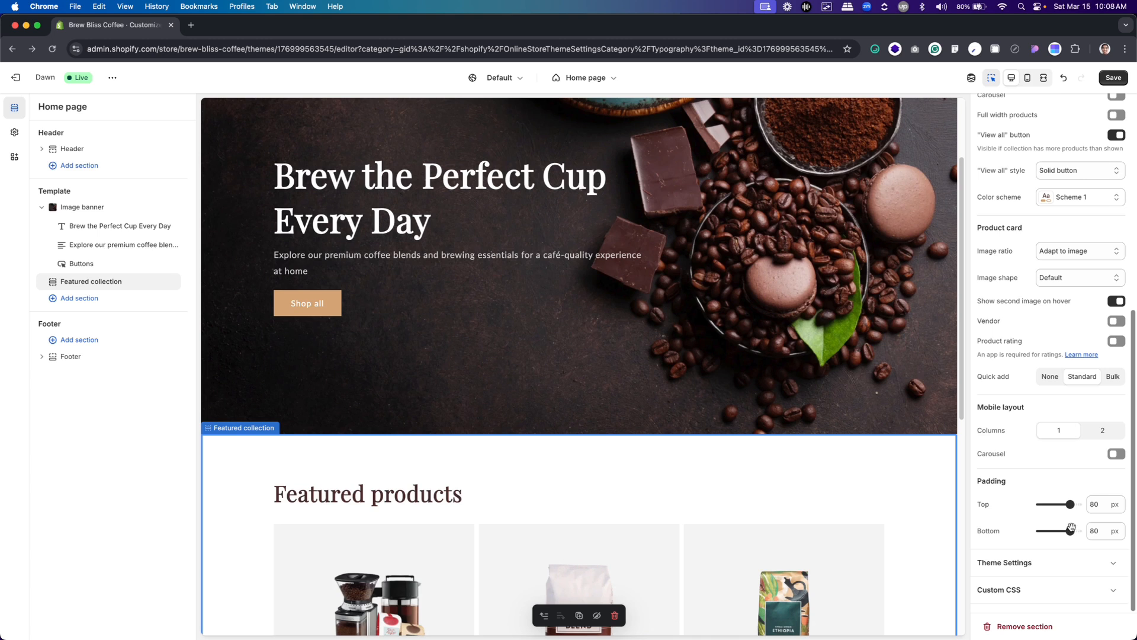
pyautogui.scroll(-4, 708, 474)
pyautogui.scroll(-4, 707, 475)
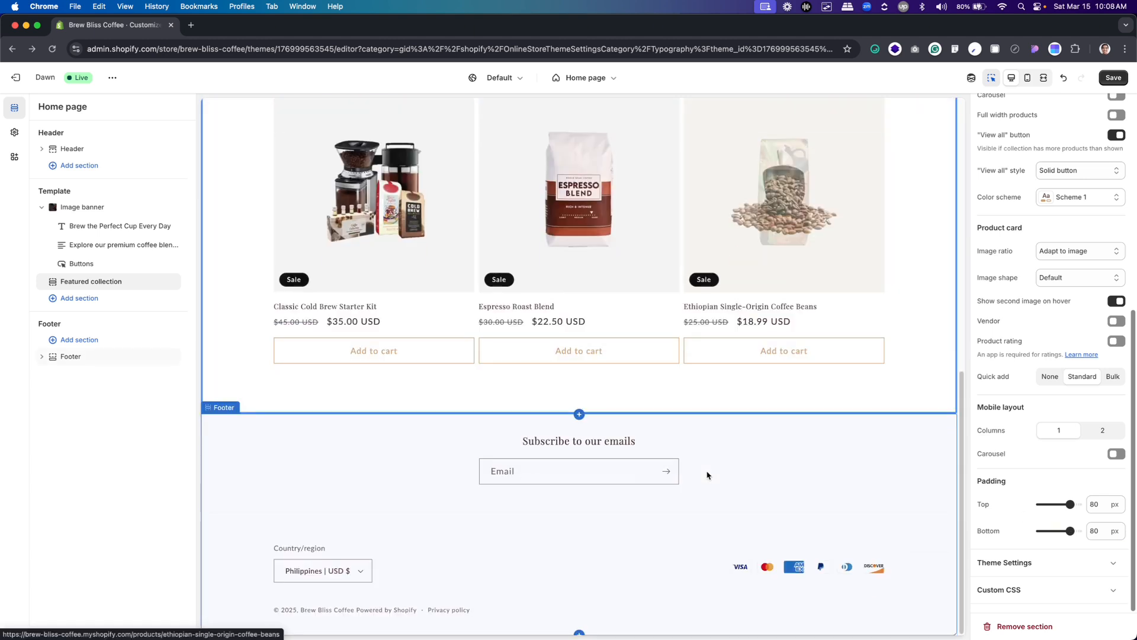
pyautogui.scroll(5, 707, 474)
pyautogui.scroll(-2, 705, 473)
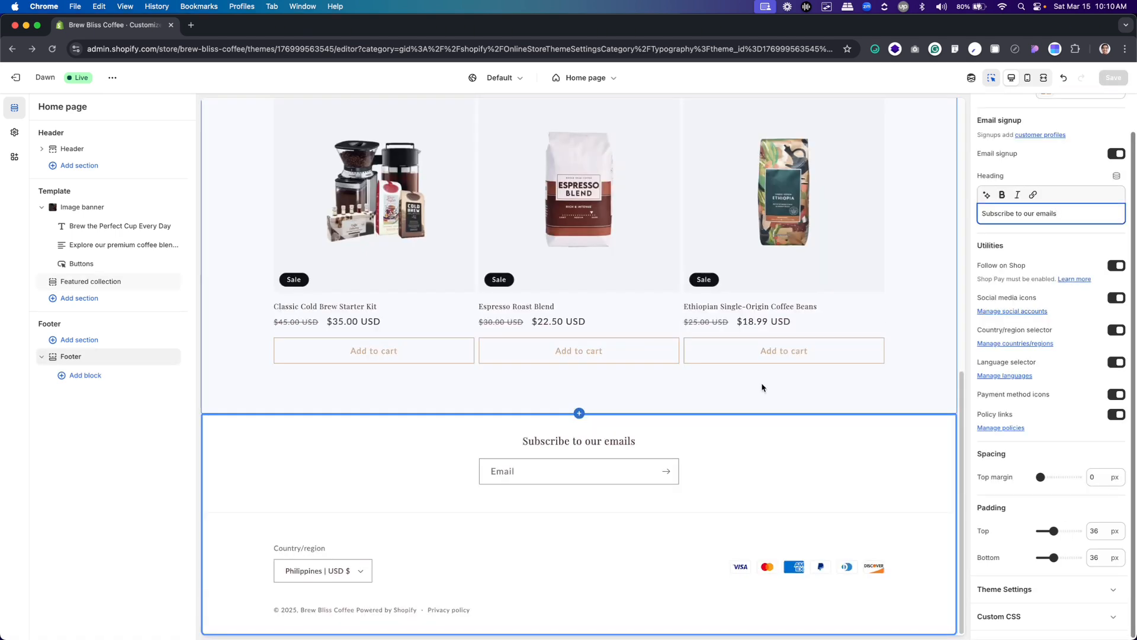
# Check the About section in the Figma design, switch back to Shopify and add an Image with text section below the Featured collection
pyautogui.press('super+Tab')
pyautogui.scroll(-5, 589, 399)
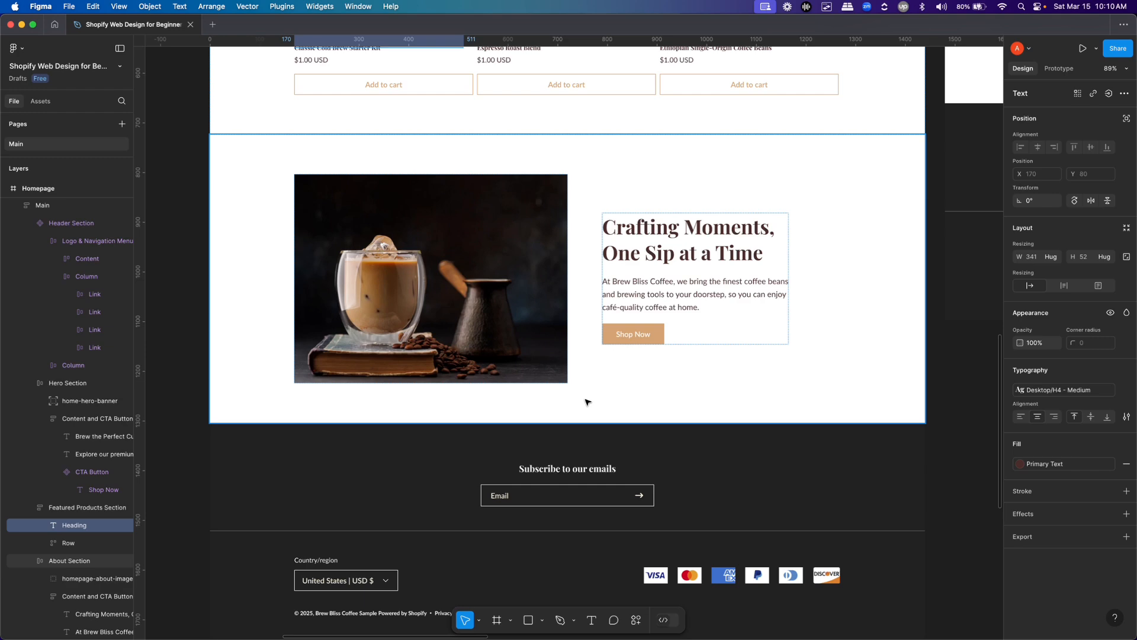
pyautogui.press('super+Tab')
pyautogui.moveTo(580, 409)
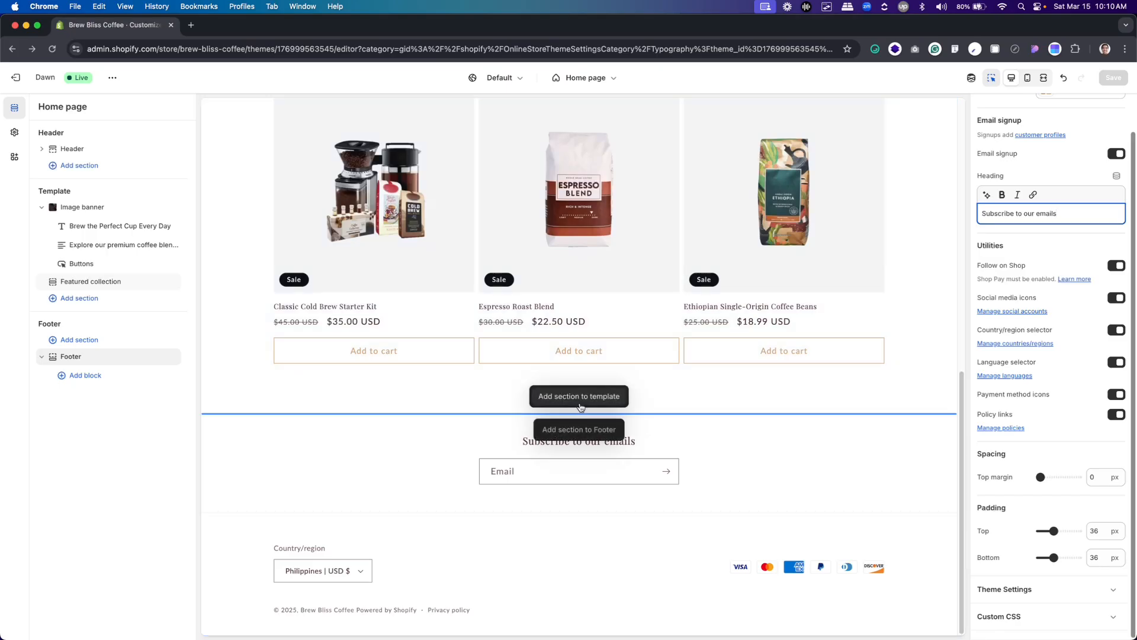
pyautogui.click(580, 398)
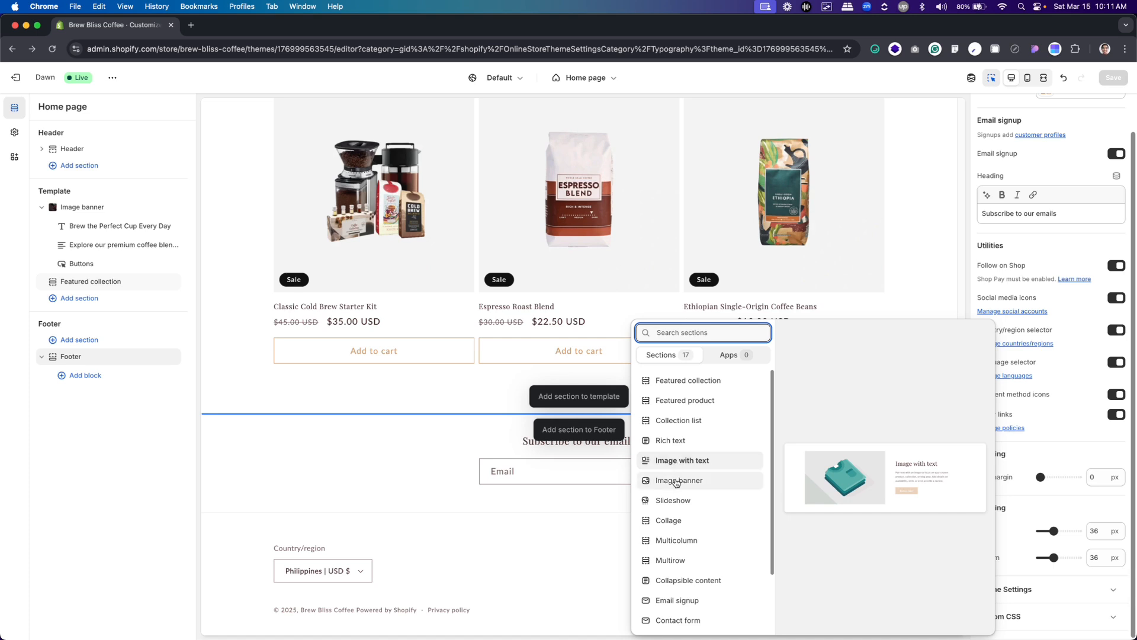
pyautogui.click(679, 462)
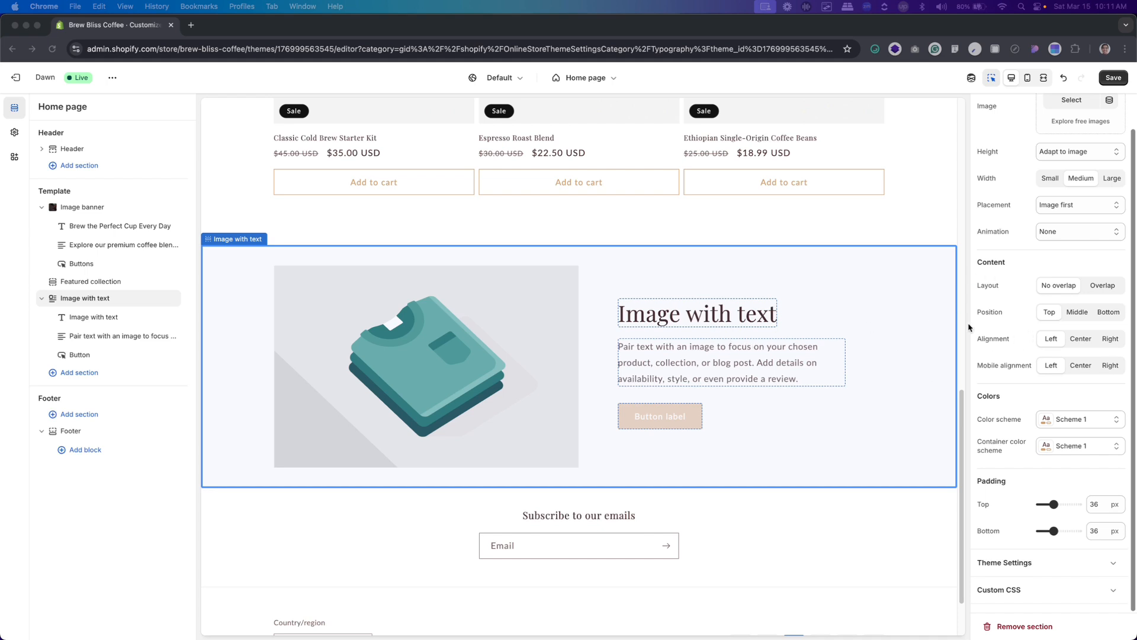
# Upload homepage-about-image.webp from the Assets folder and use it as the Image with text section's image
pyautogui.scroll(2, 1018, 221)
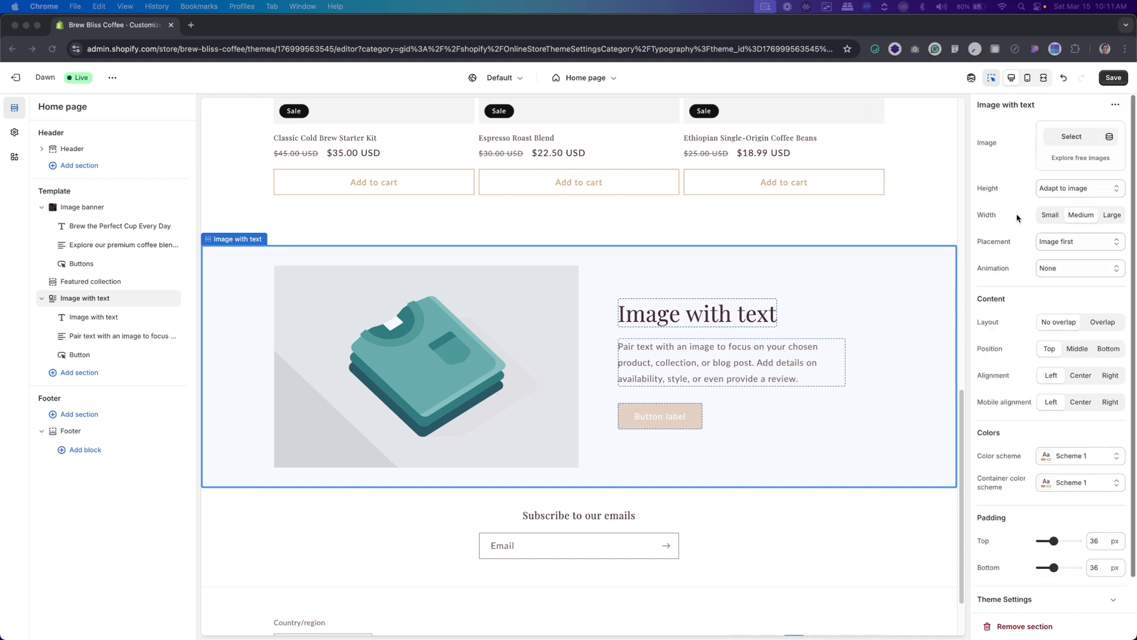
pyautogui.click(1074, 136)
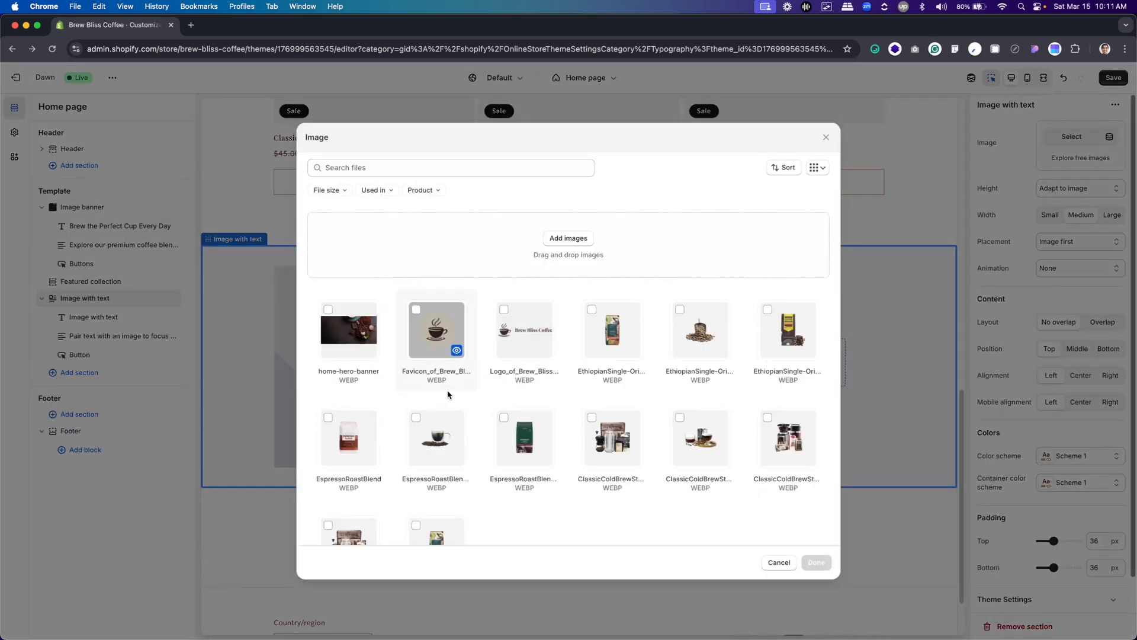
pyautogui.click(563, 269)
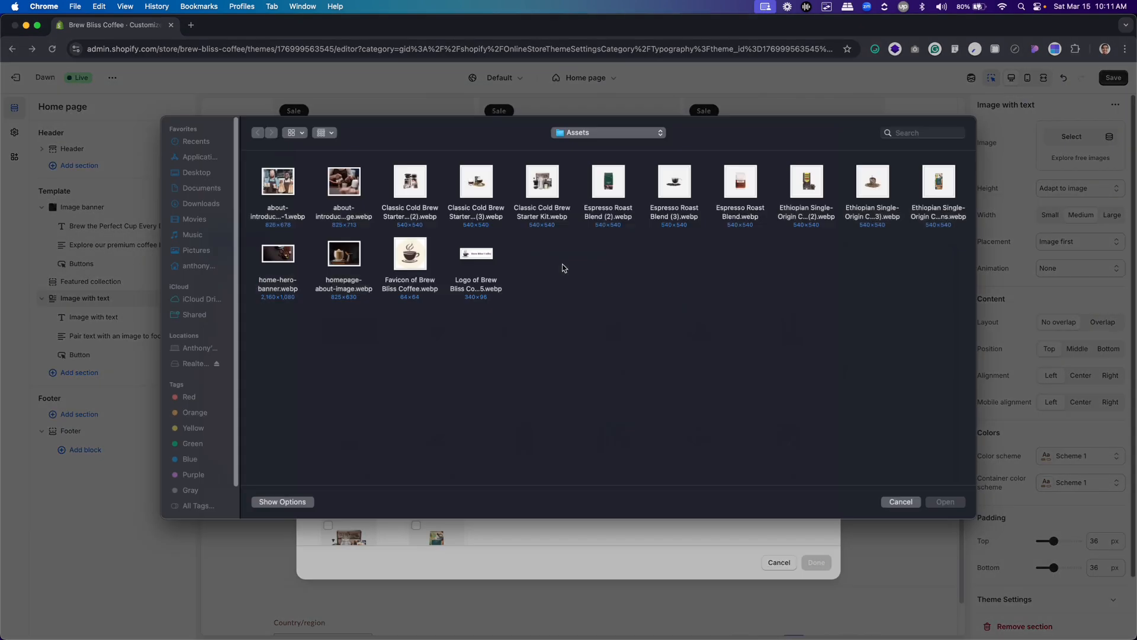
pyautogui.click(344, 261)
pyautogui.doubleClick(342, 264)
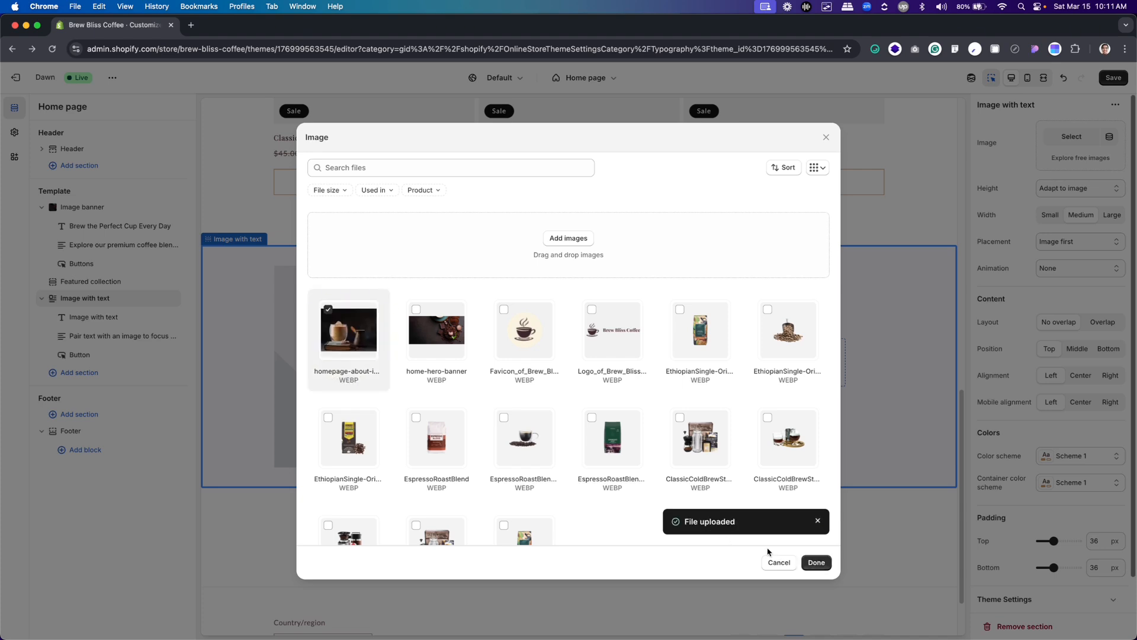
pyautogui.click(815, 563)
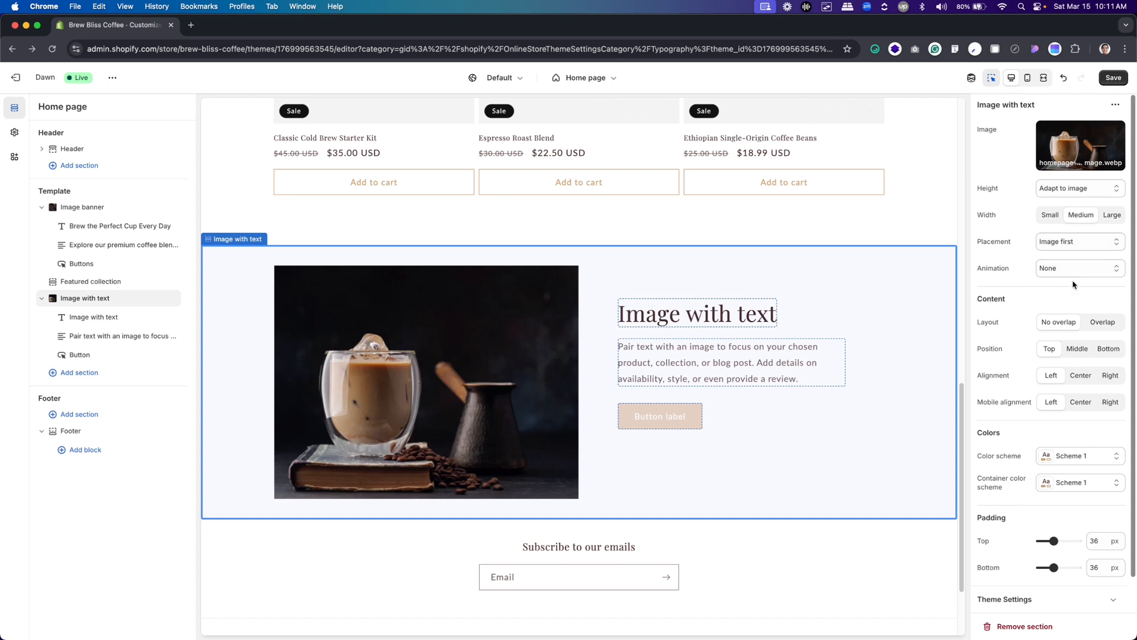
# Set the Image with text section's content position to Middle and its top padding to 80 px
pyautogui.scroll(-1, 1073, 285)
pyautogui.scroll(-1, 1073, 285)
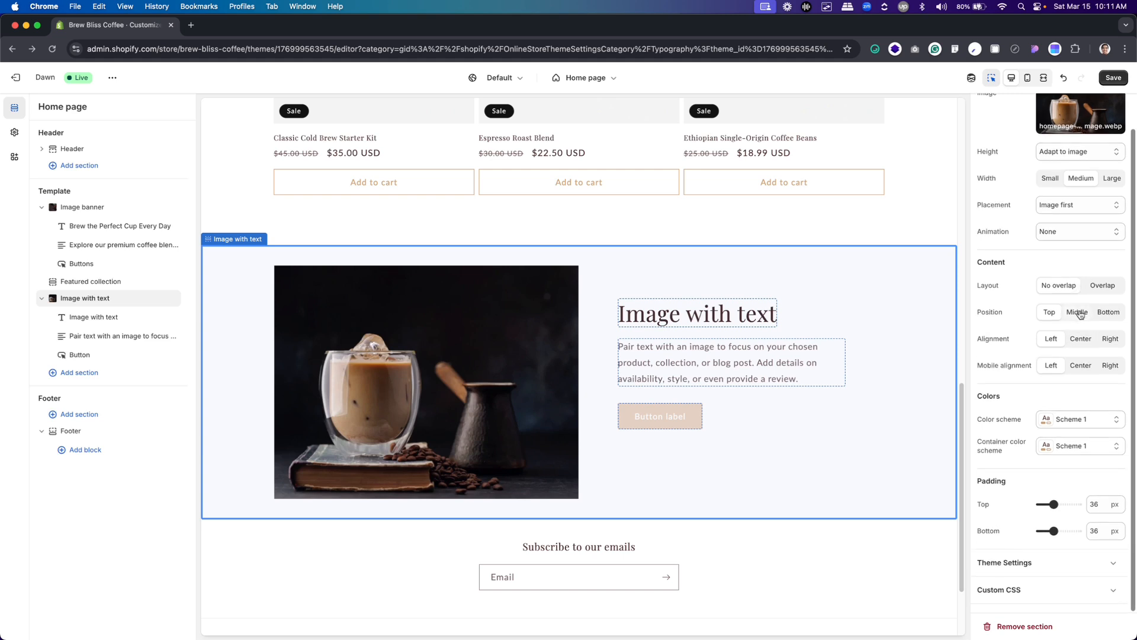
pyautogui.click(1078, 313)
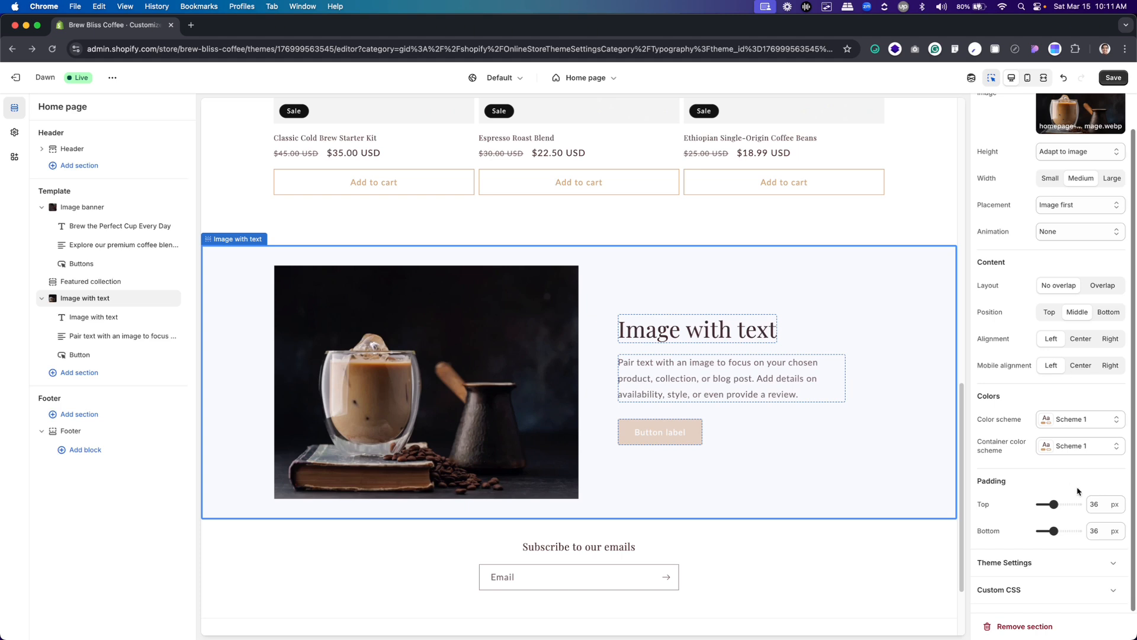
pyautogui.doubleClick(1095, 505)
pyautogui.write('80')
pyautogui.click(1098, 529)
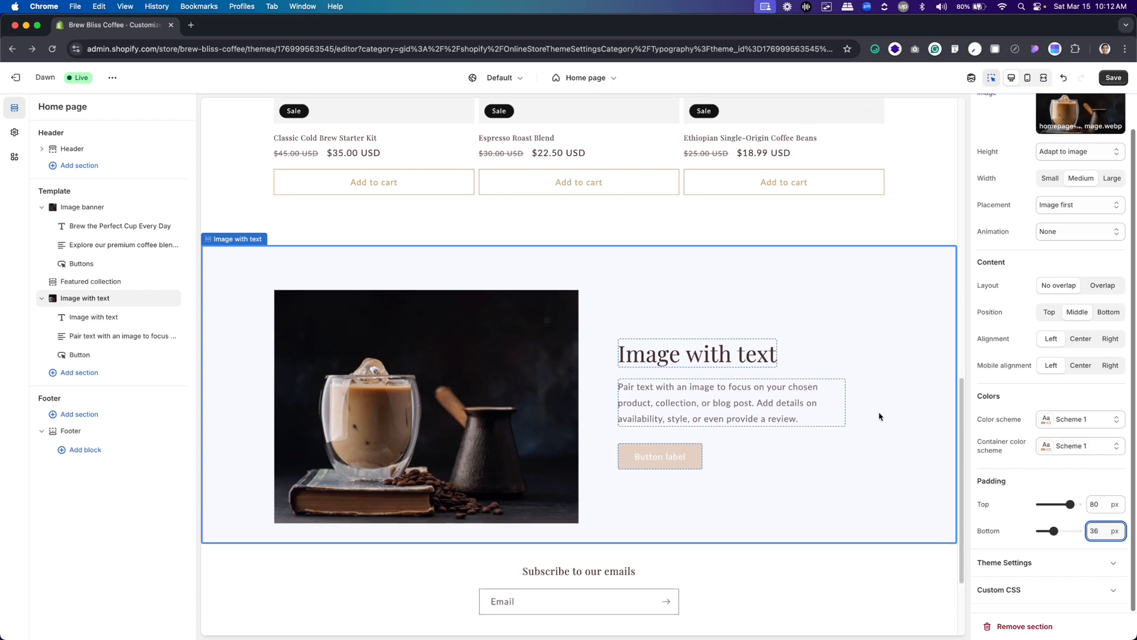
pyautogui.scroll(2, 1037, 403)
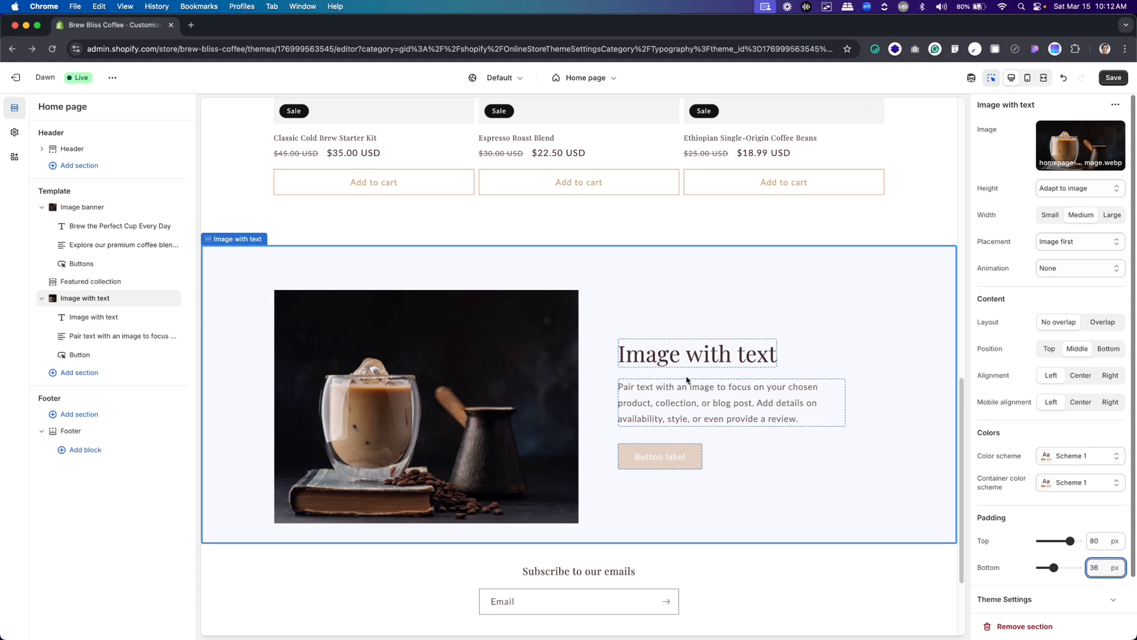
# Copy the About heading from Figma and replace the section's heading in Shopify with "Crafting Moments, One Sip at a Time"
pyautogui.press('super+Tab')
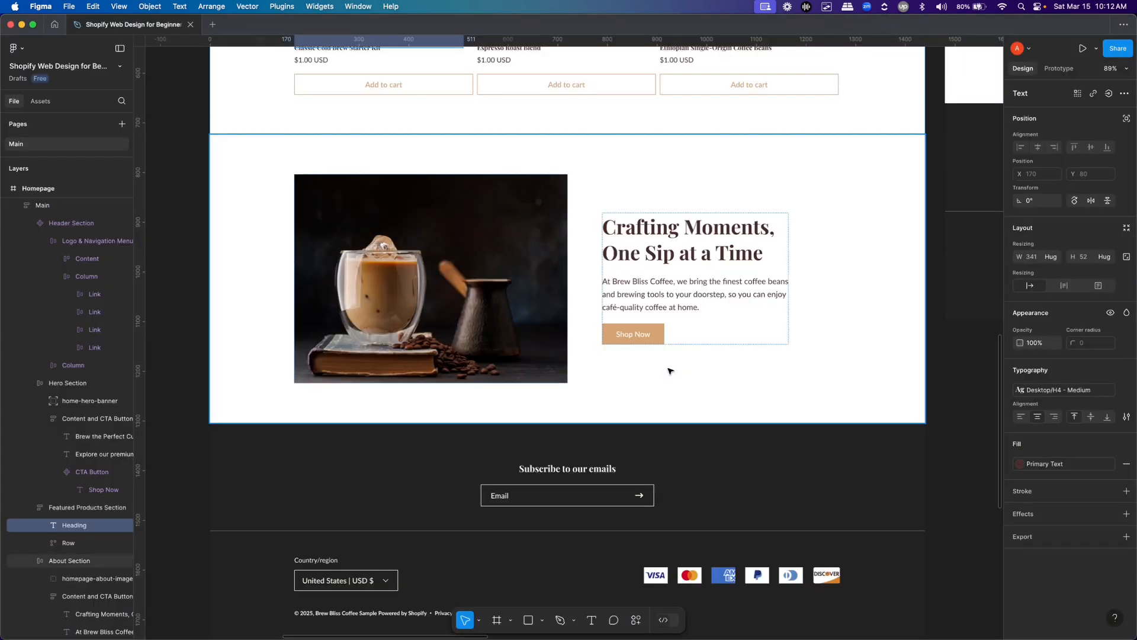
pyautogui.doubleClick(657, 232)
pyautogui.press('super+Tab')
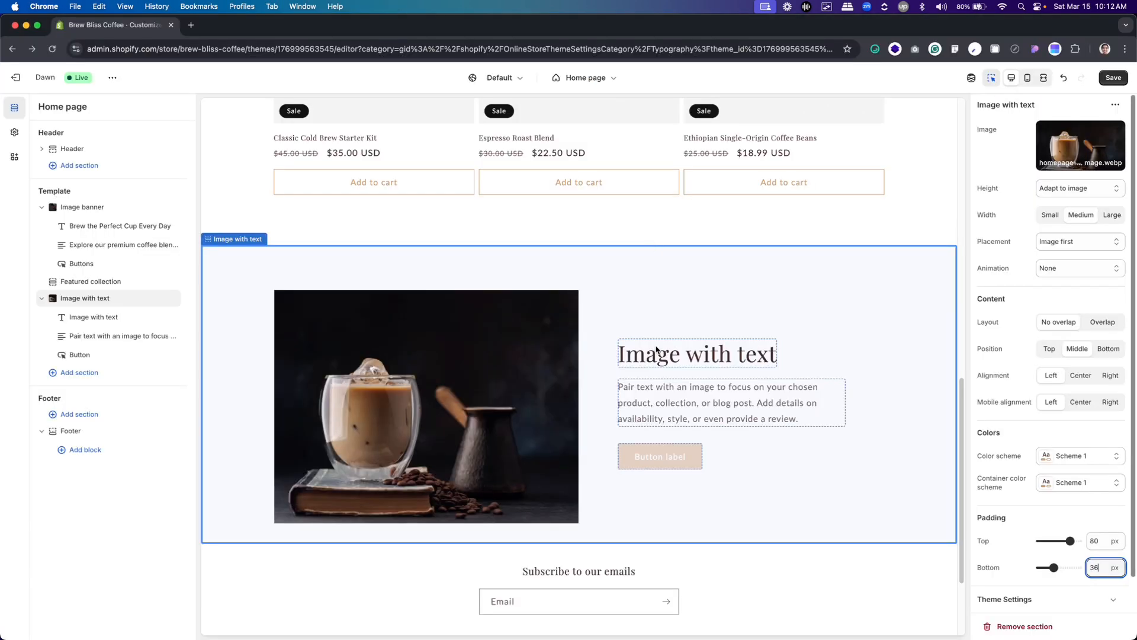
pyautogui.click(658, 351)
pyautogui.press('super+a')
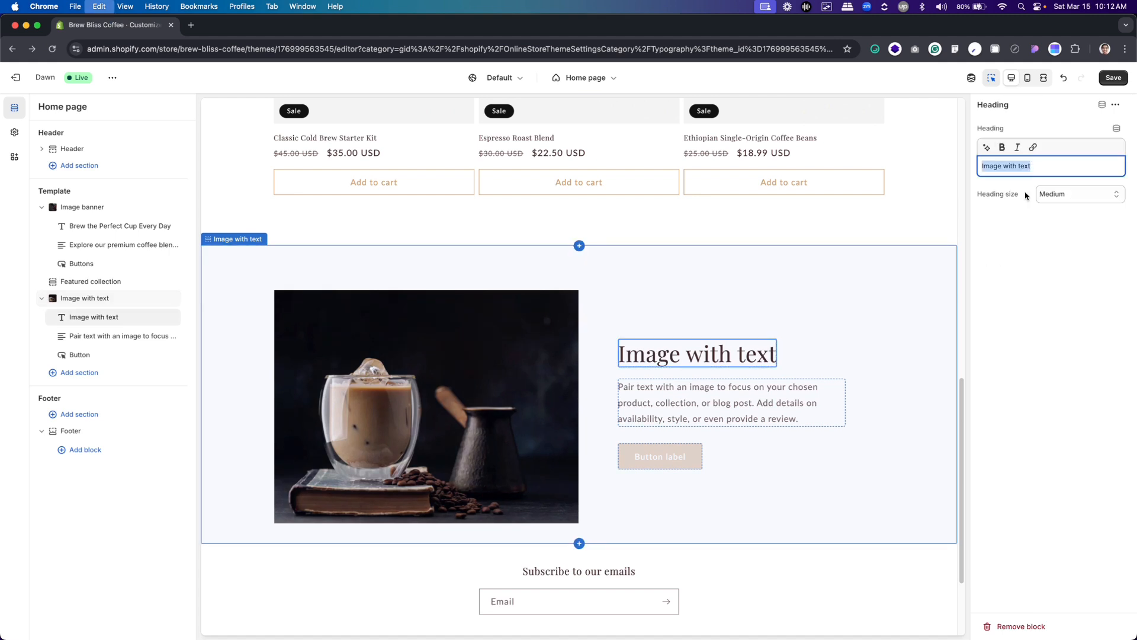
pyautogui.write('Crafting Moments, One Sip at a Time')
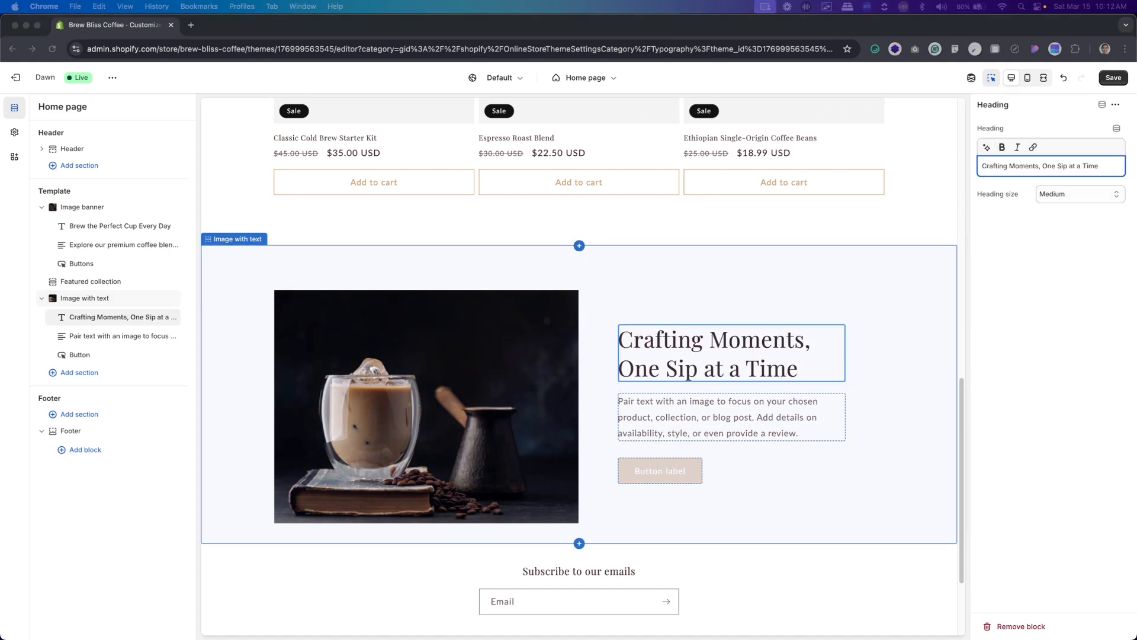
# Make the entire "Crafting Moments, One Sip at a Time" heading bold
pyautogui.click(1015, 168)
pyautogui.press('super+a')
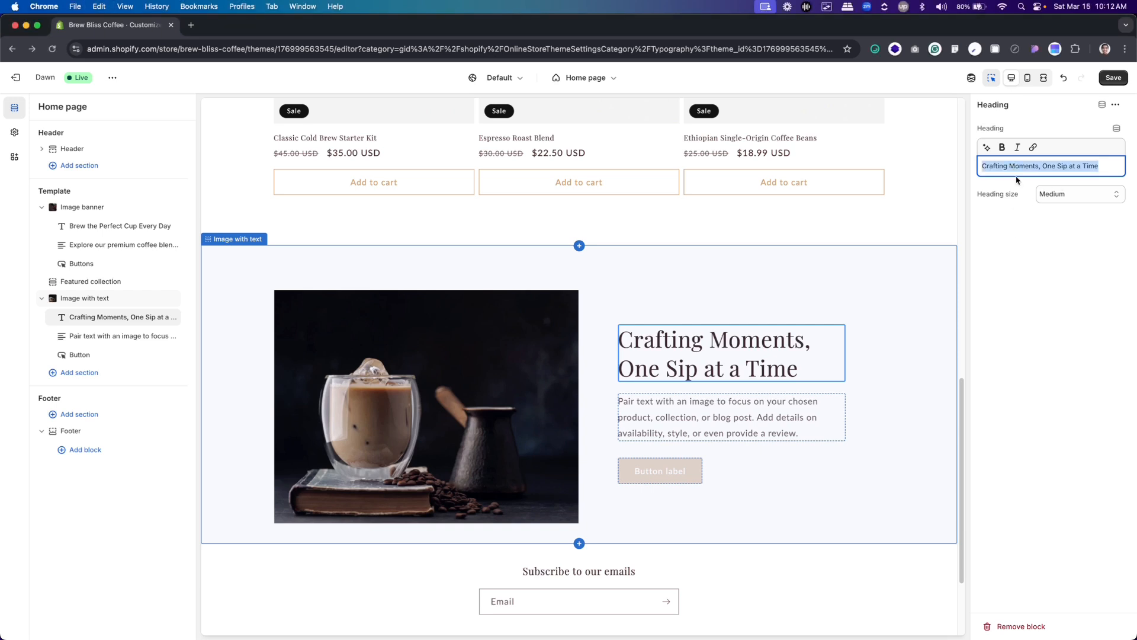
pyautogui.click(1002, 147)
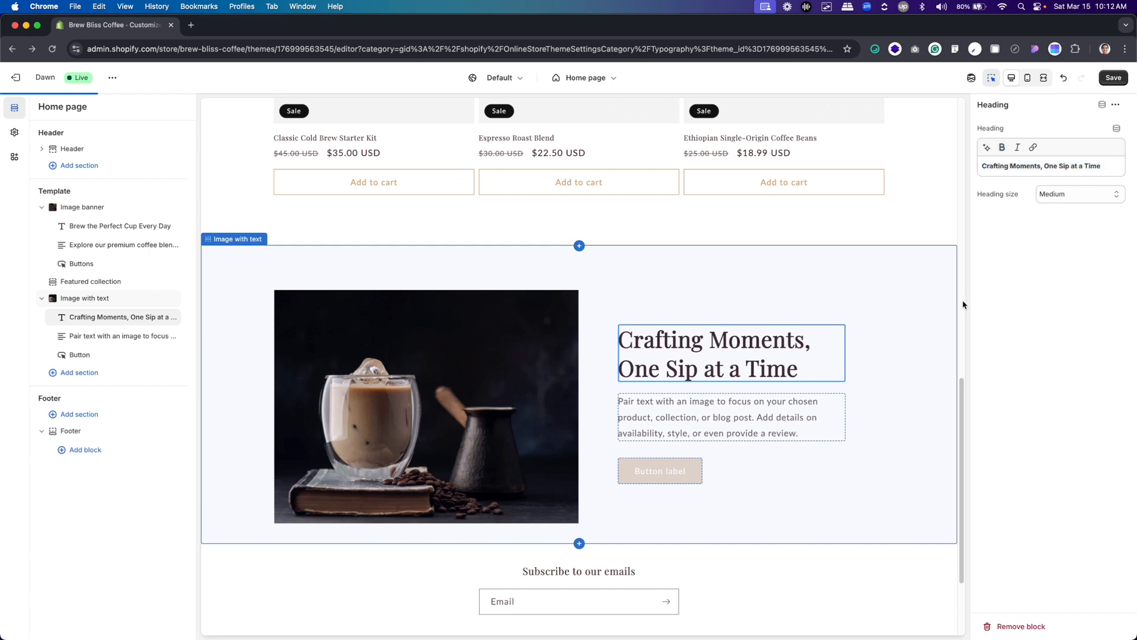
# Replace the section's body text with the Figma About paragraph starting "At Brew Bliss Coffee, we bring the finest coffee beans" and compare it with the design
pyautogui.click(803, 402)
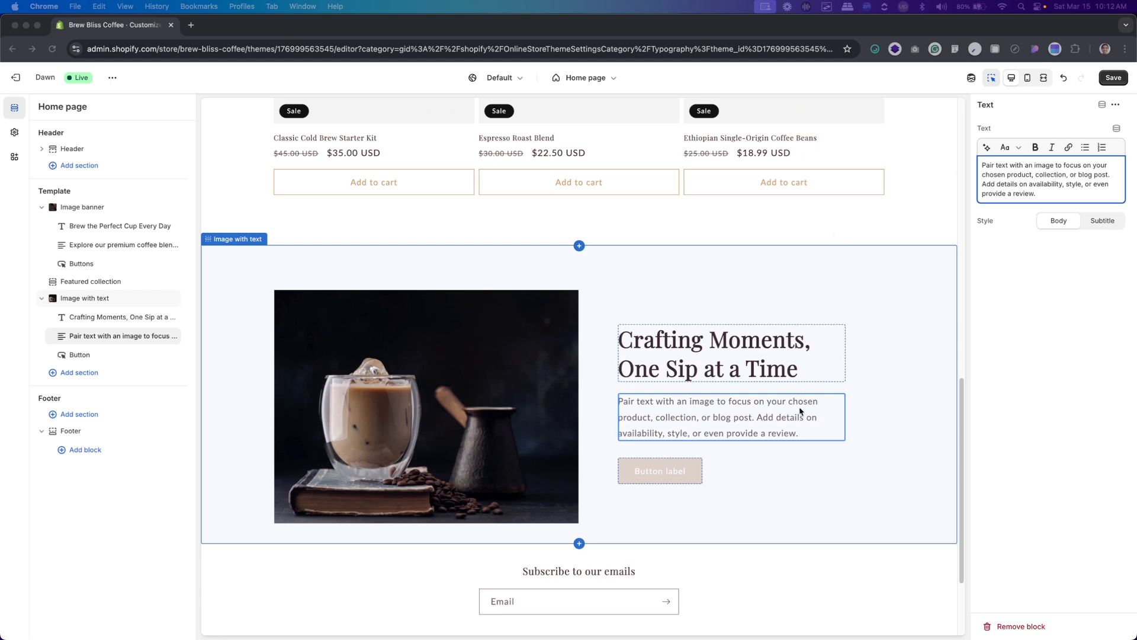
pyautogui.click(789, 425)
pyautogui.press('super+a')
pyautogui.write('At Brew Bliss Coffee, we bring the finest coffee beans and brewing tools to your doorstep, so you can enjoy café-quality coffee at home.')
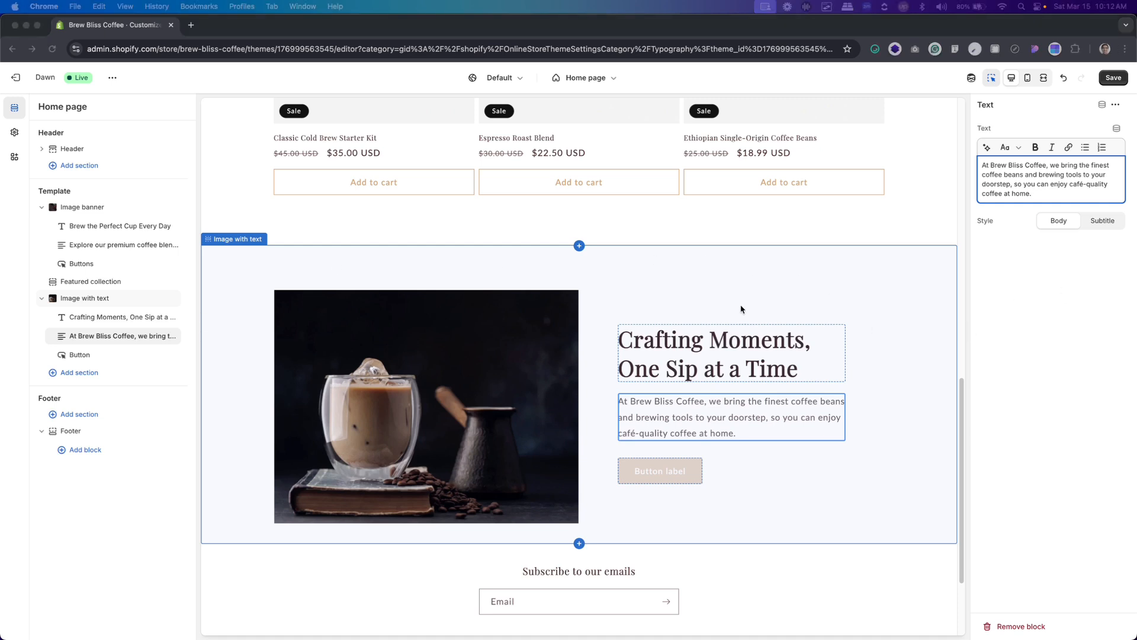
pyautogui.press('super+Tab')
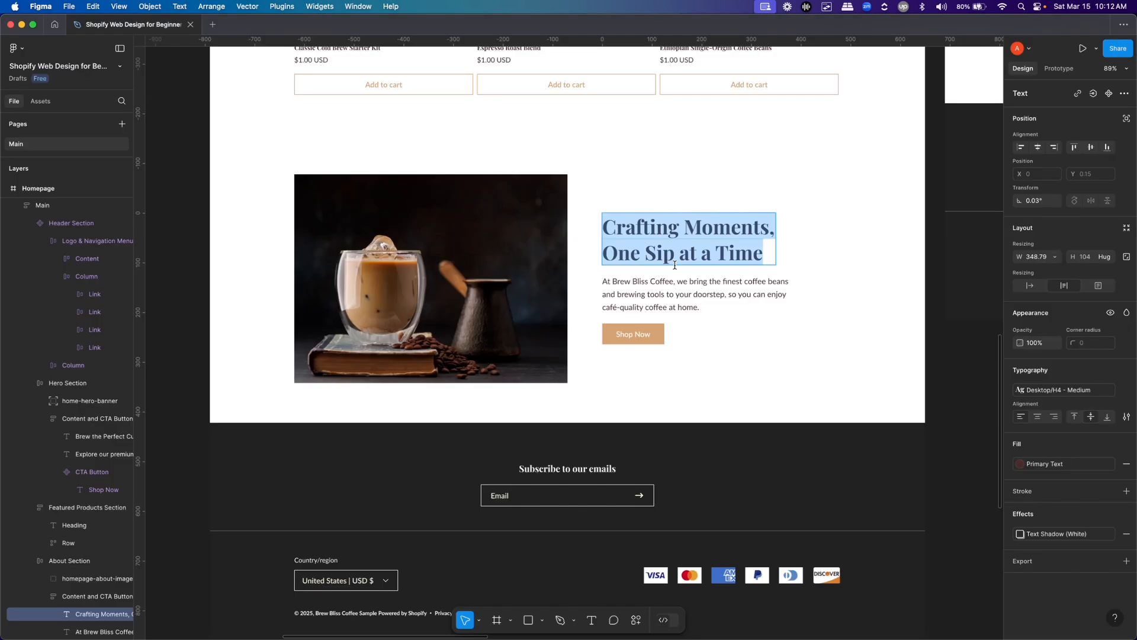
pyautogui.press('super+Tab')
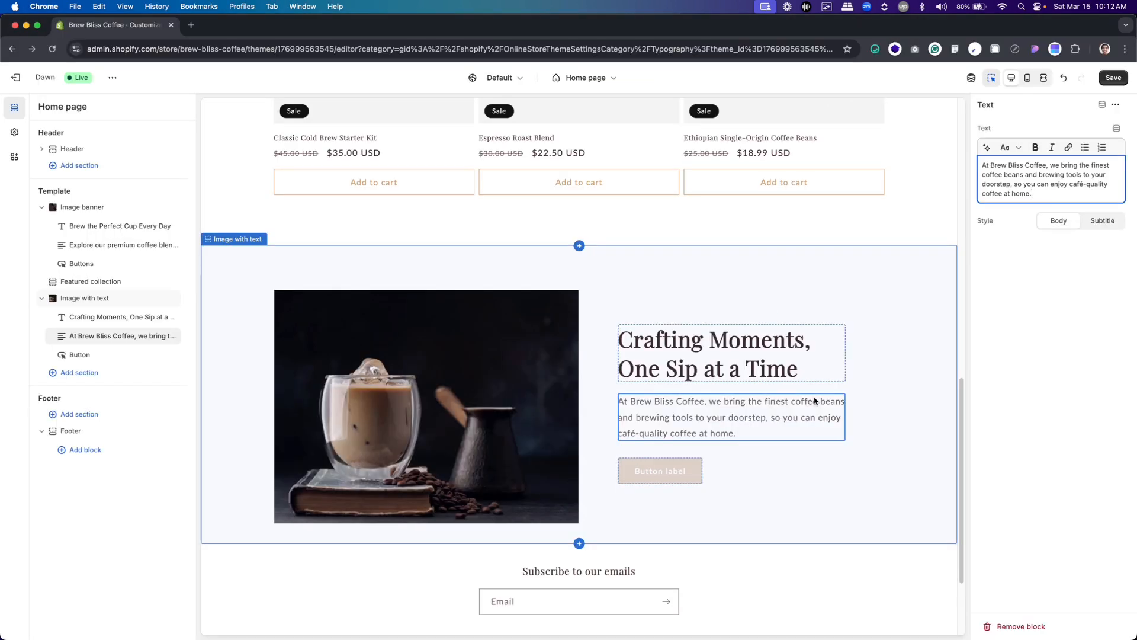
pyautogui.press('super+Tab')
pyautogui.press('super+Tab')
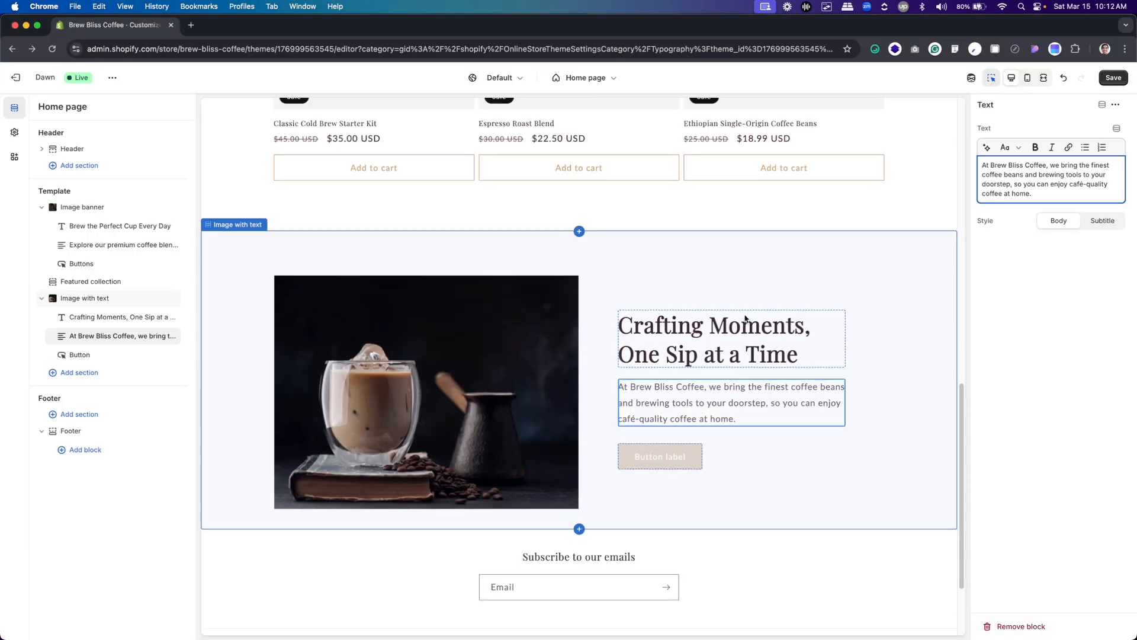
# Set the Image with text section's button label to "Shop Now", as in the Figma design
pyautogui.click(692, 462)
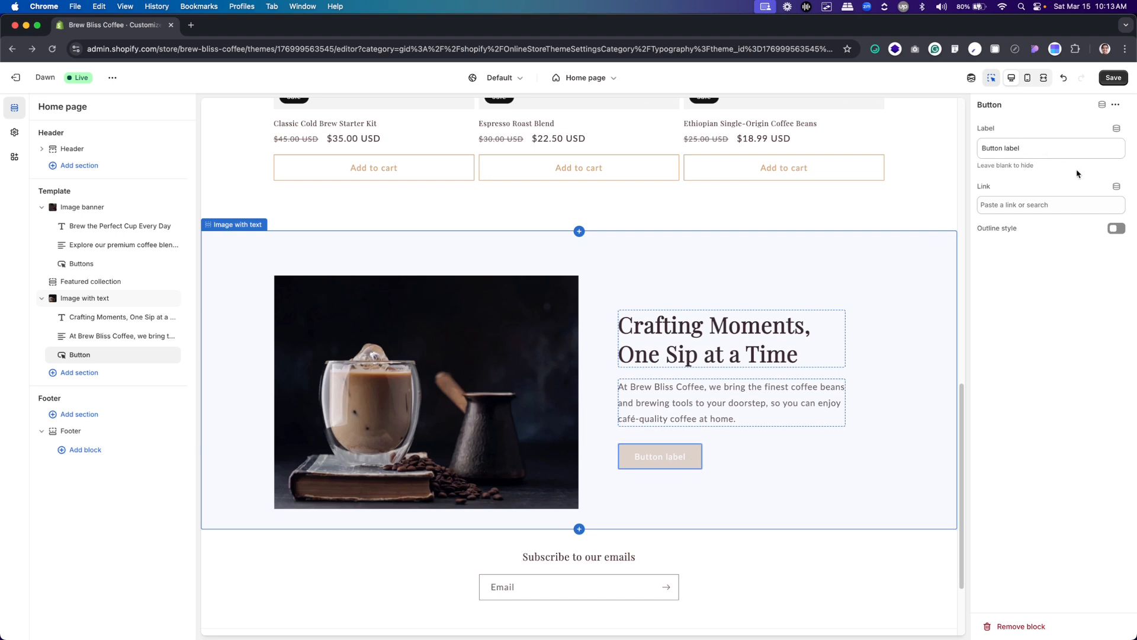
pyautogui.press('super+Tab')
pyautogui.write('S')
pyautogui.press('super+z')
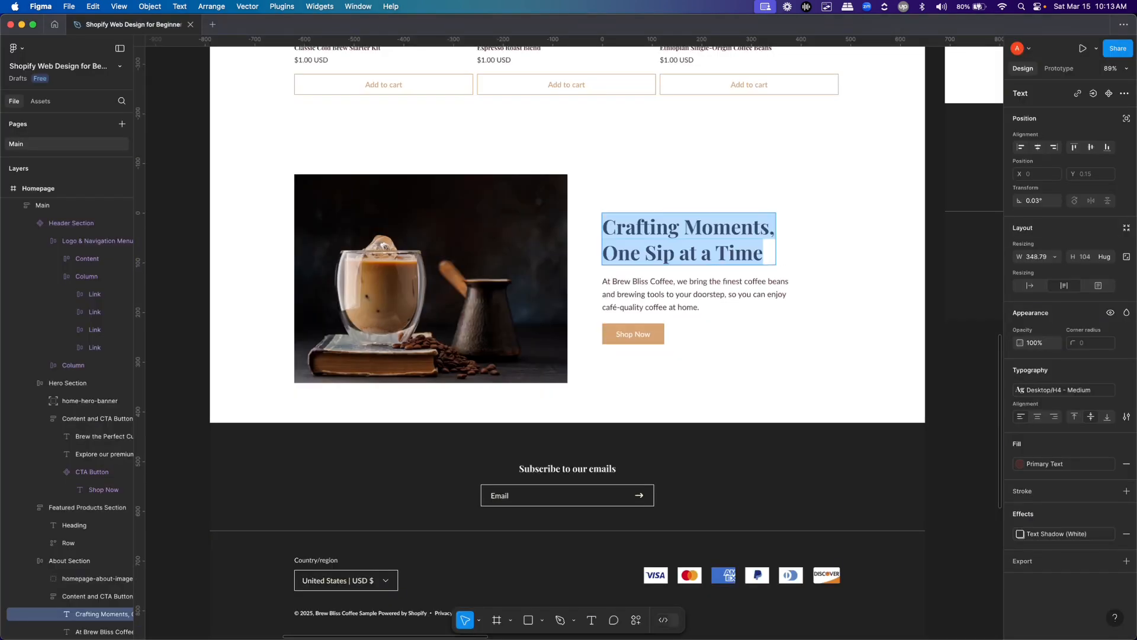
pyautogui.press('super+Tab')
pyautogui.press('super+a')
pyautogui.write('Shop')
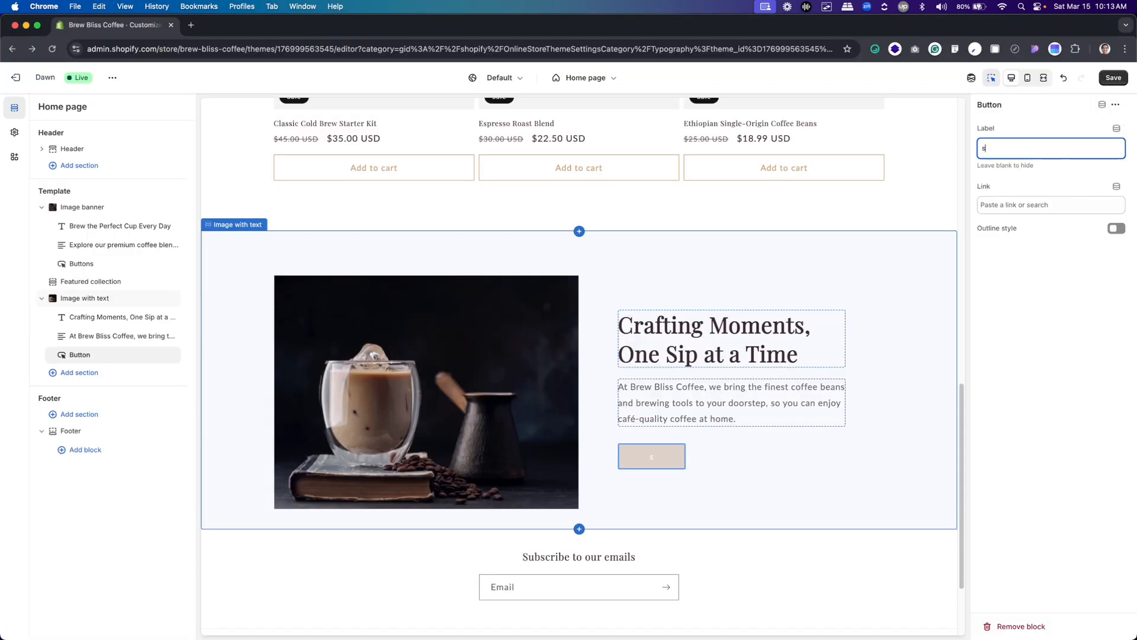
pyautogui.write(' Now')
# Link the Shop Now button to All products
pyautogui.click(1086, 201)
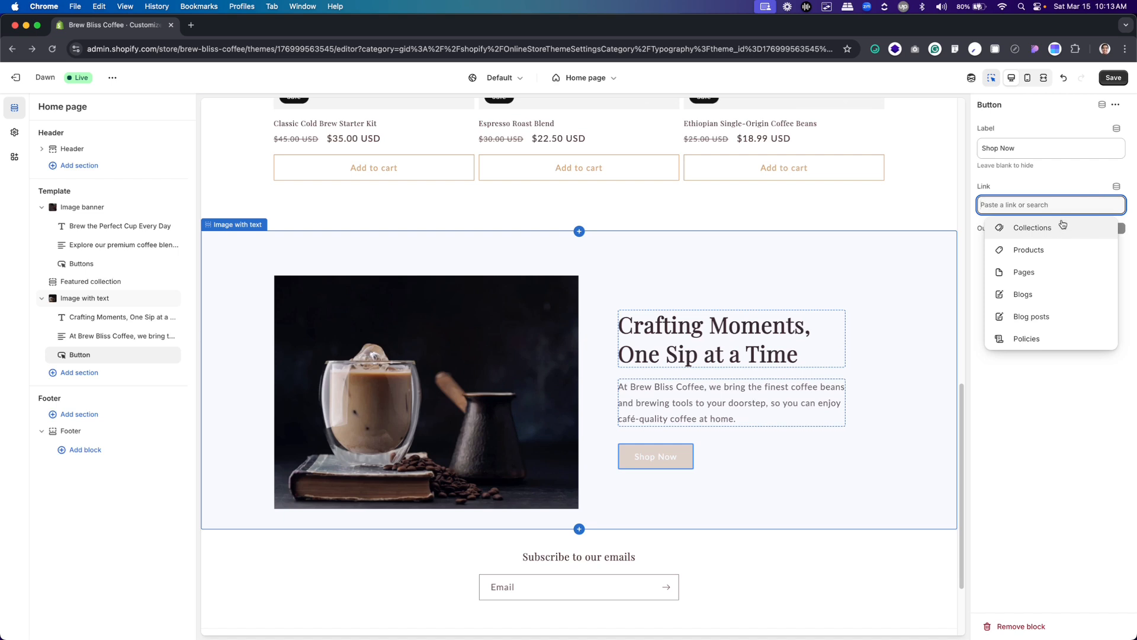
pyautogui.click(1052, 252)
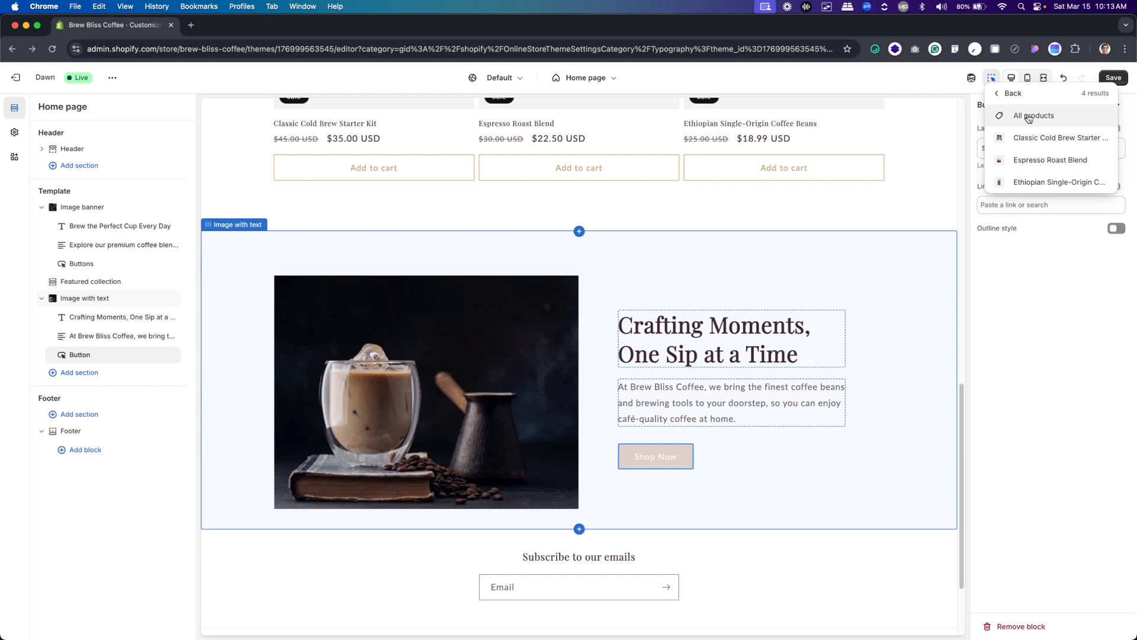
pyautogui.click(1029, 118)
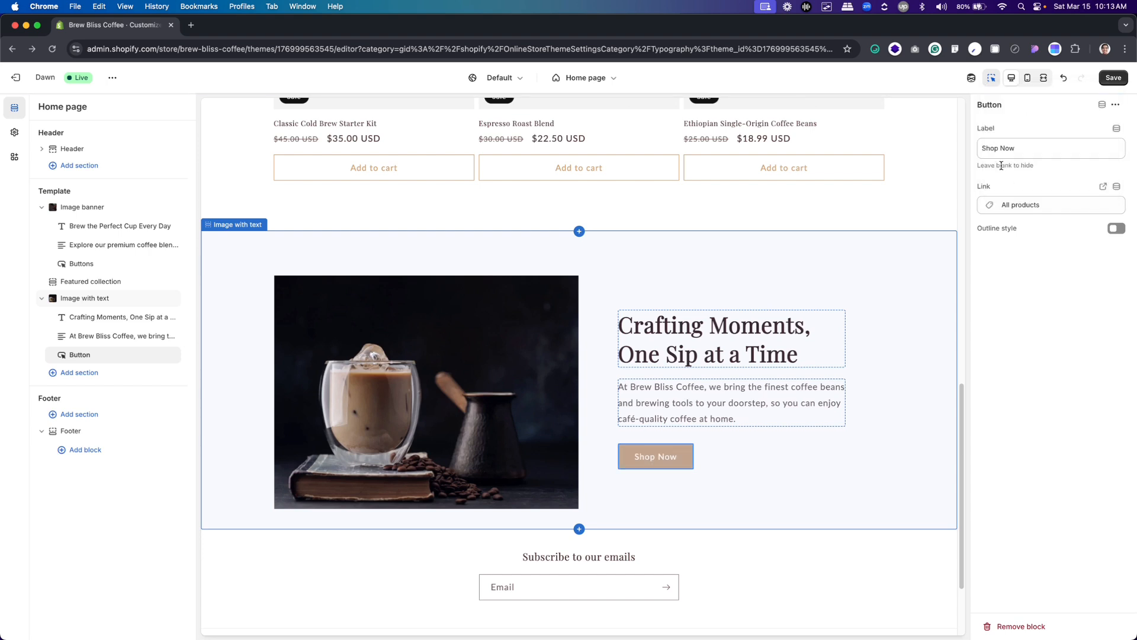
# Compare the Image with text section and the footer in the Shopify preview with the Figma homepage design
pyautogui.press('super+Tab')
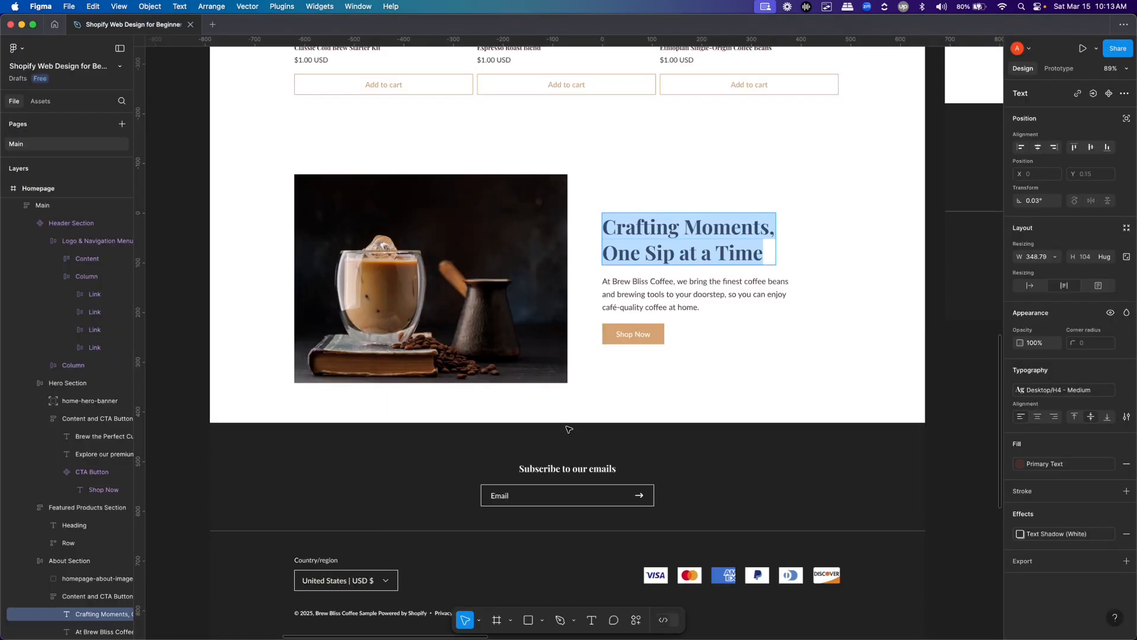
pyautogui.press('super+Tab')
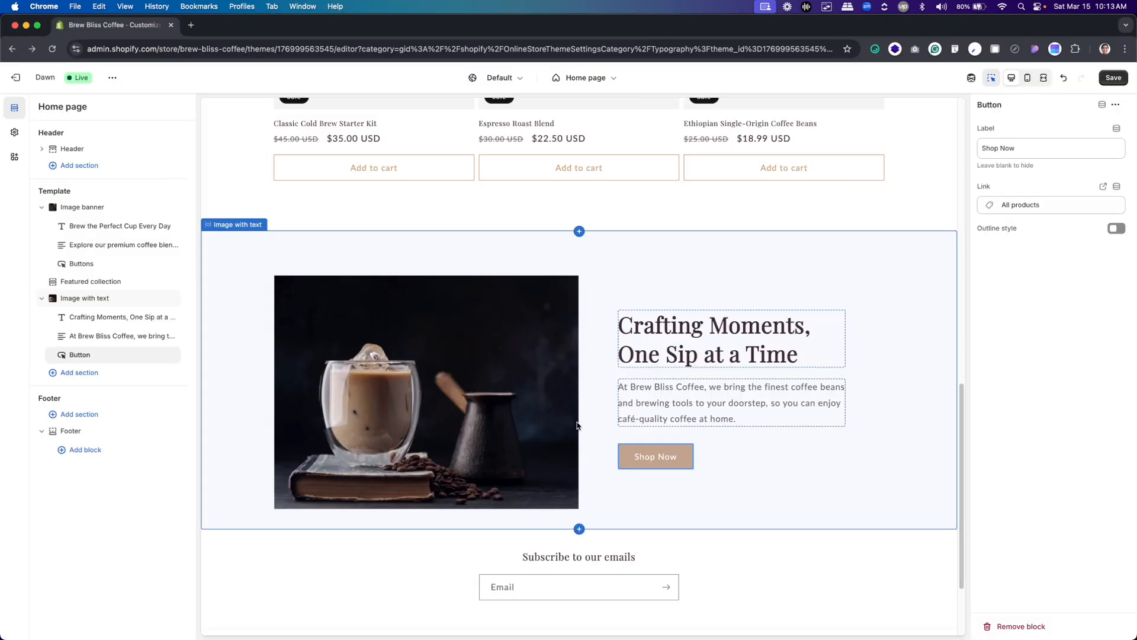
pyautogui.scroll(-2, 580, 425)
pyautogui.scroll(1, 581, 421)
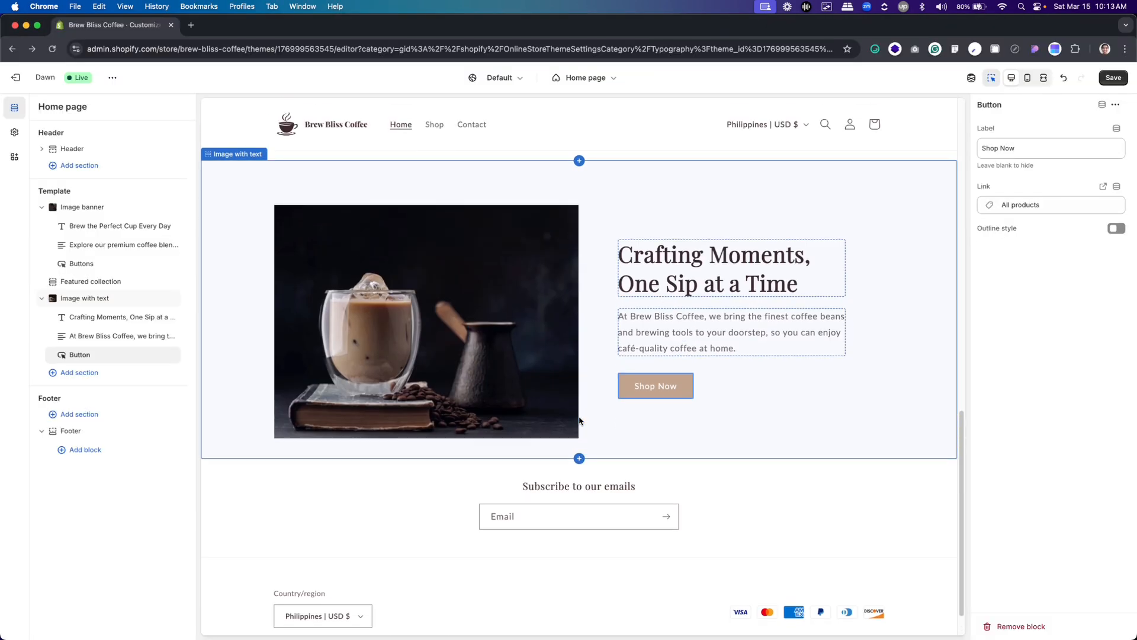
pyautogui.scroll(-1, 681, 475)
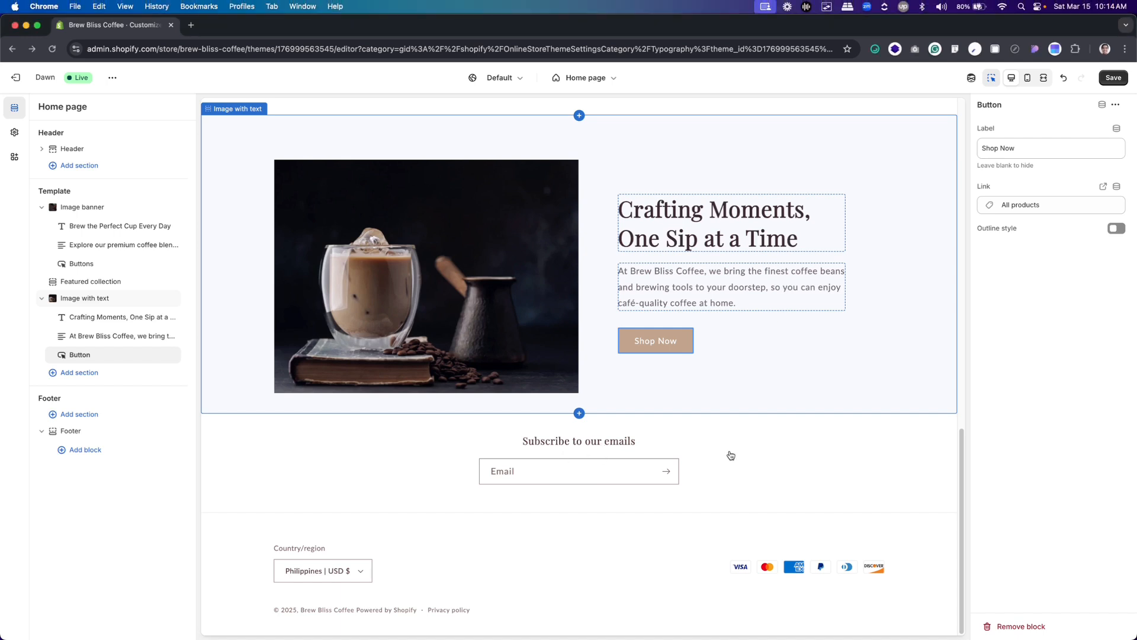
pyautogui.press('super+Tab')
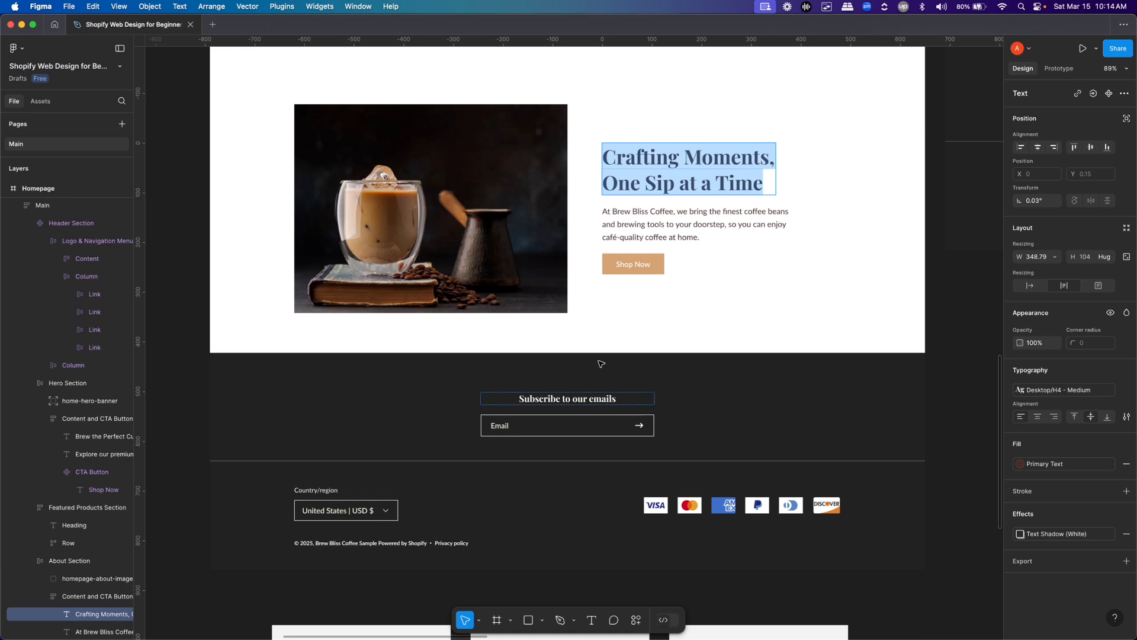
# Inspect the layout and padding of the email signup and bottom frames of the footer in the Figma homepage design
pyautogui.press('Escape')
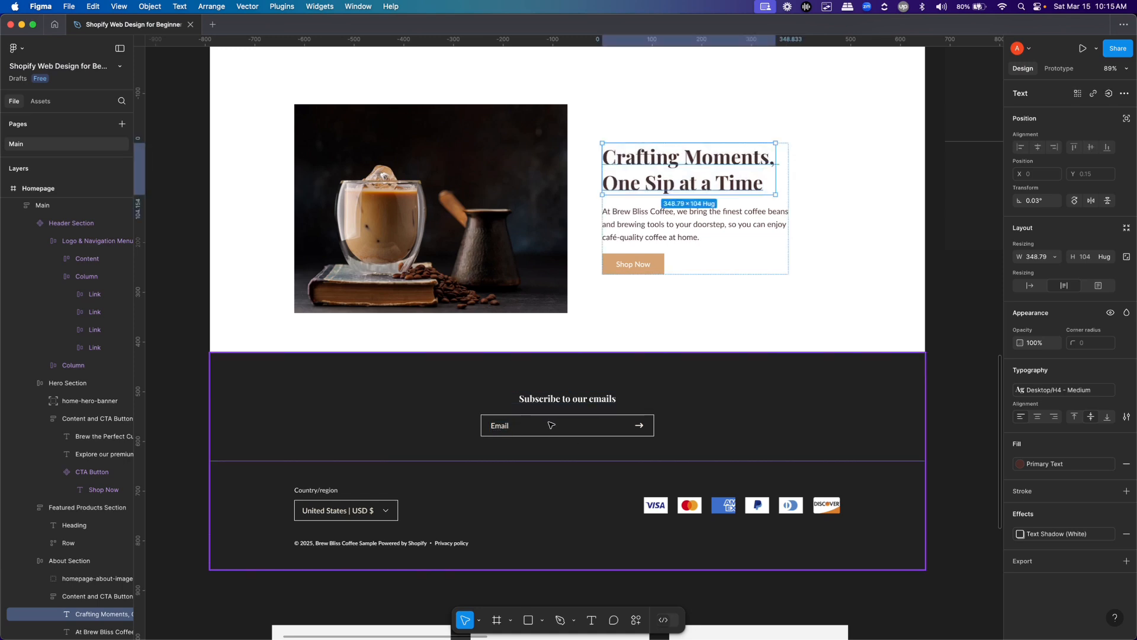
pyautogui.click(551, 425)
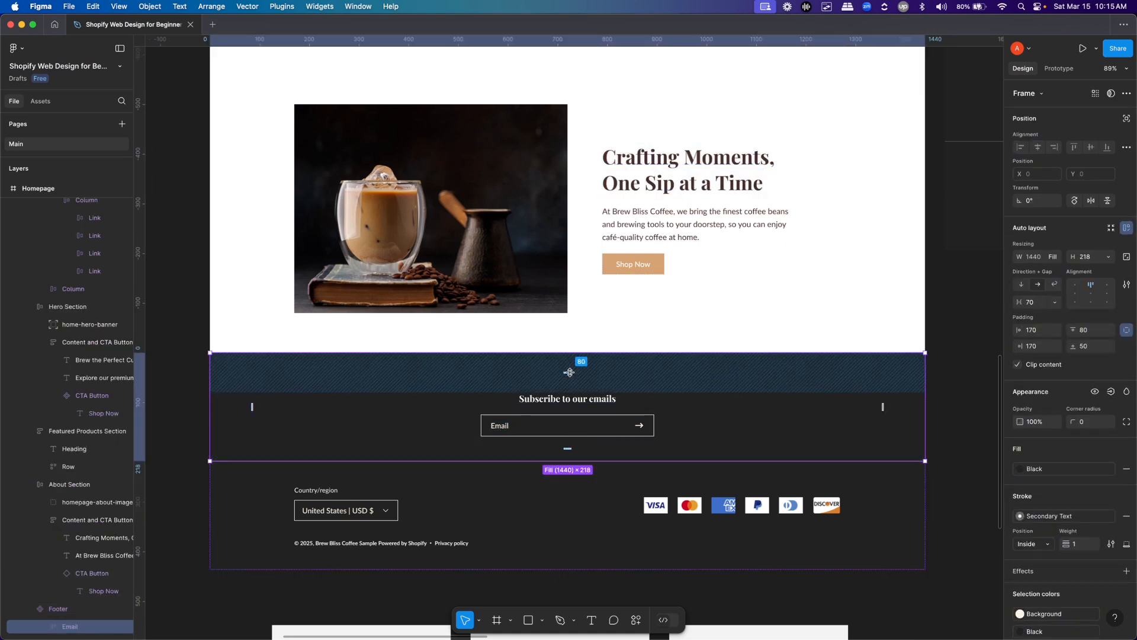
pyautogui.click(472, 491)
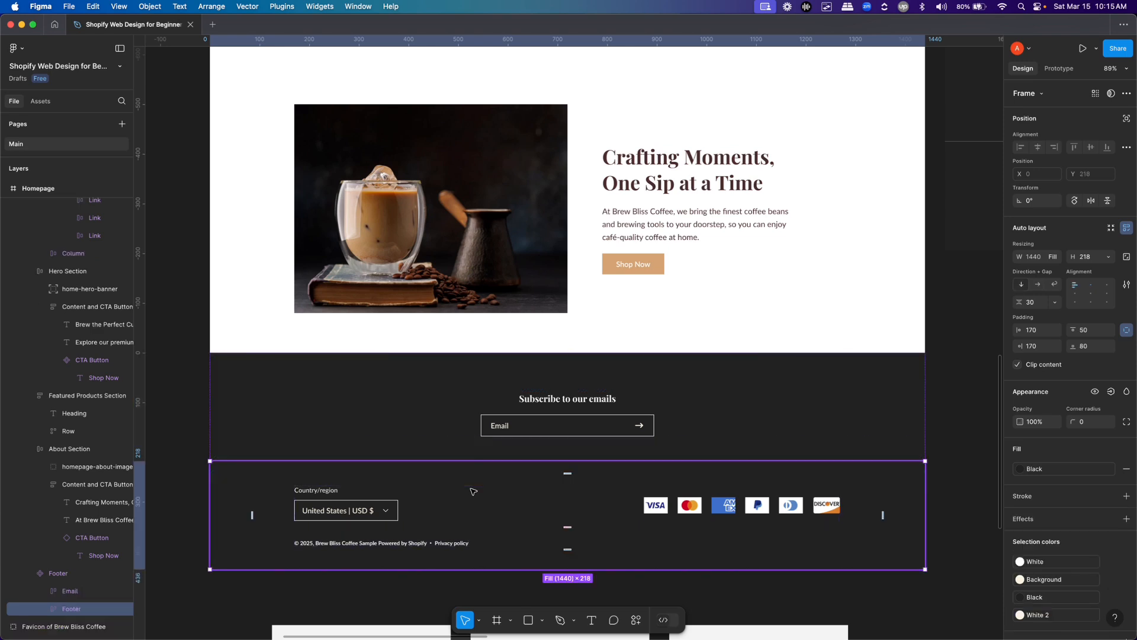
pyautogui.press('super+Tab')
# In the Shopify theme editor, apply Scheme 4 to the Footer section and toggle its email signup off and back on
pyautogui.click(755, 460)
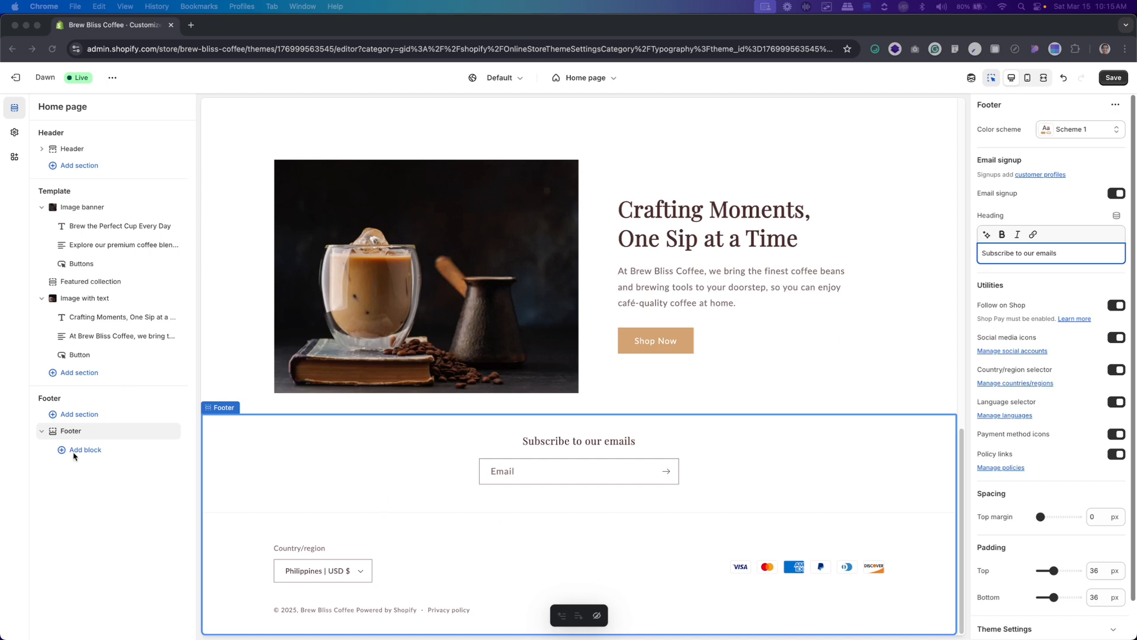
pyautogui.click(70, 432)
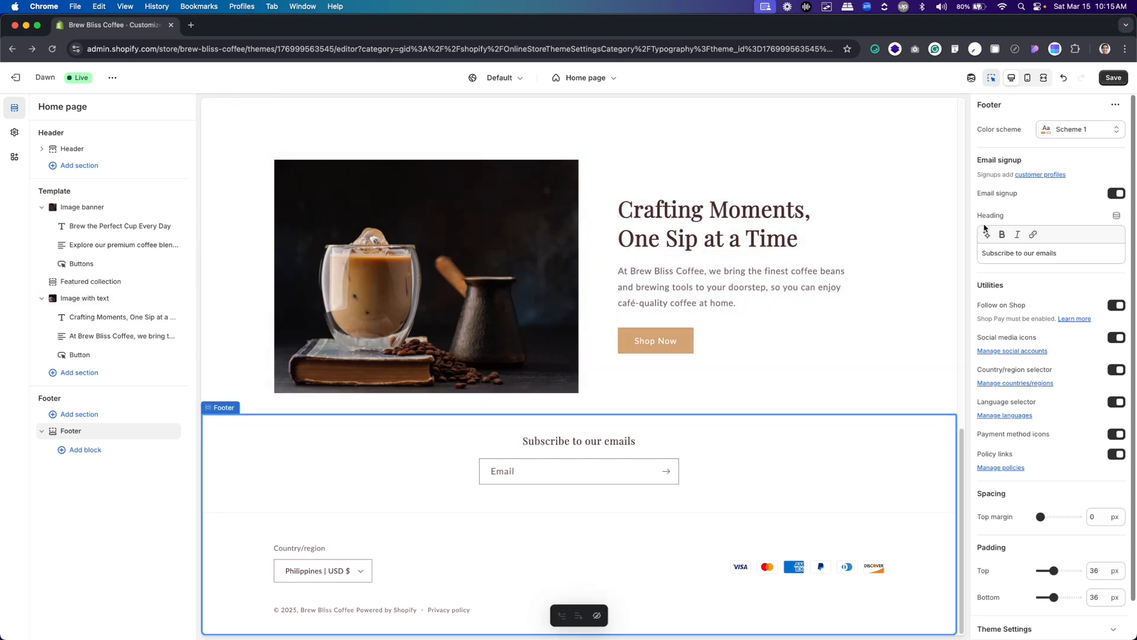
pyautogui.click(1080, 130)
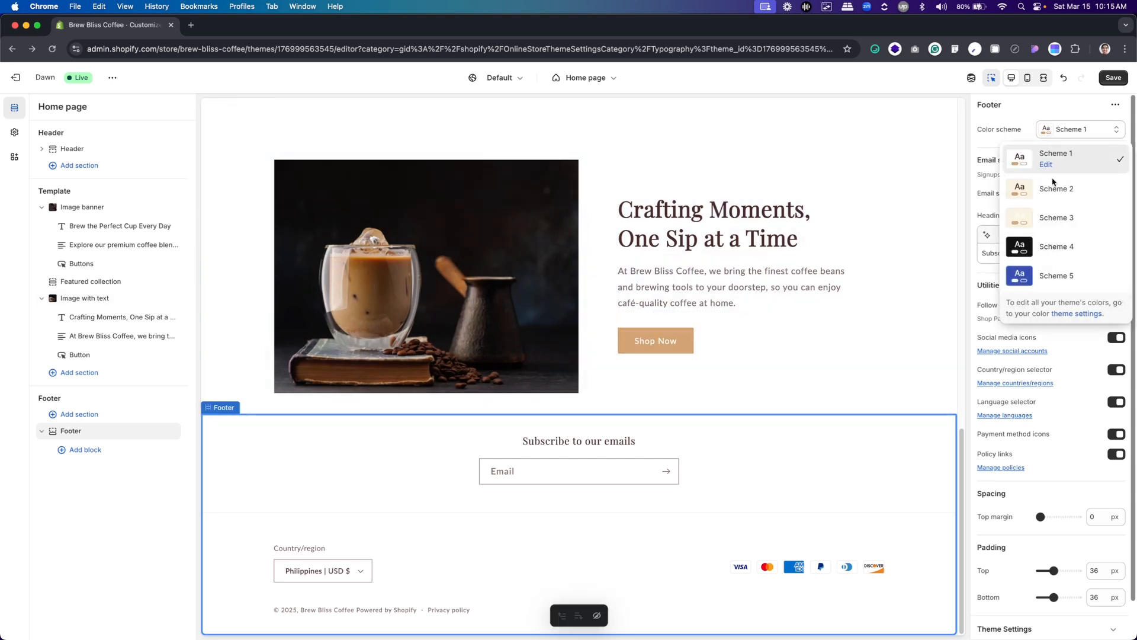
pyautogui.click(1052, 248)
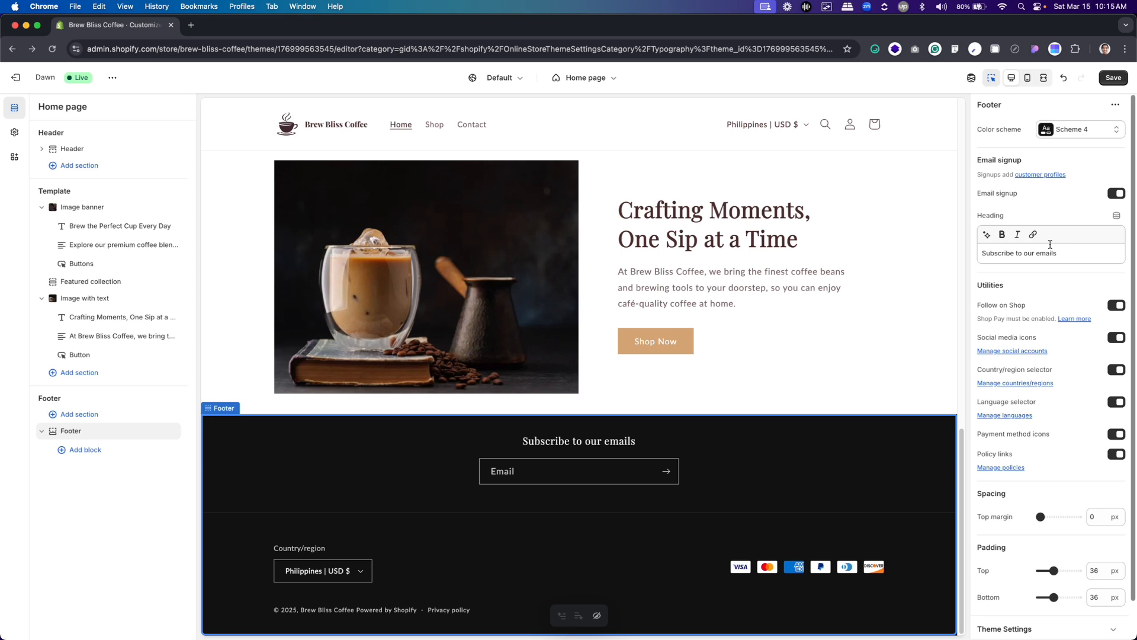
pyautogui.click(1117, 194)
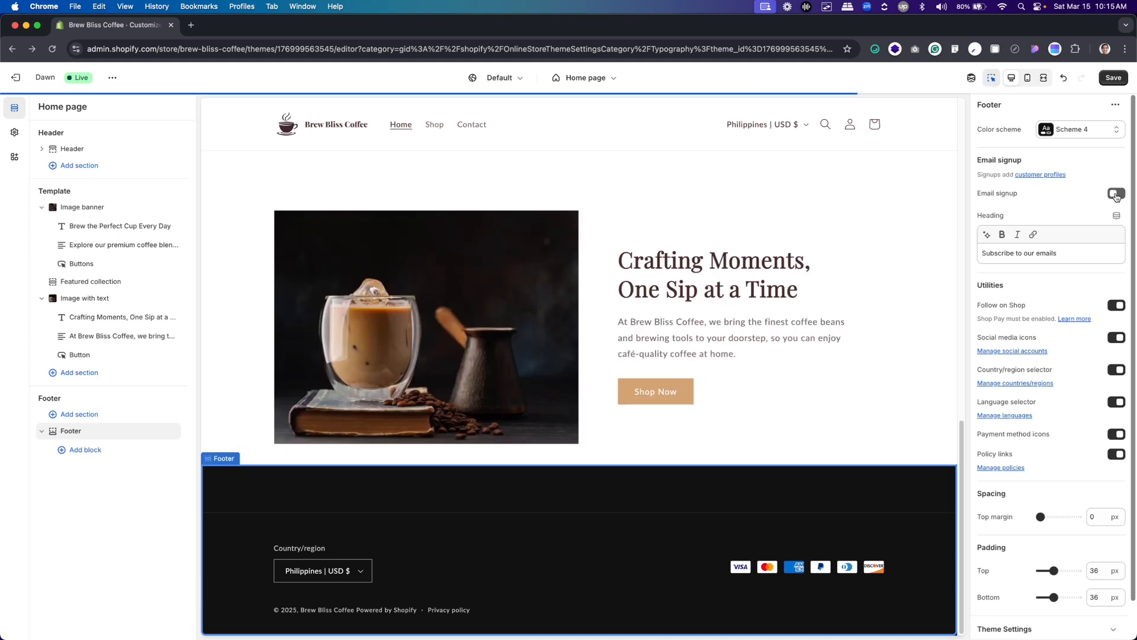
pyautogui.click(1117, 194)
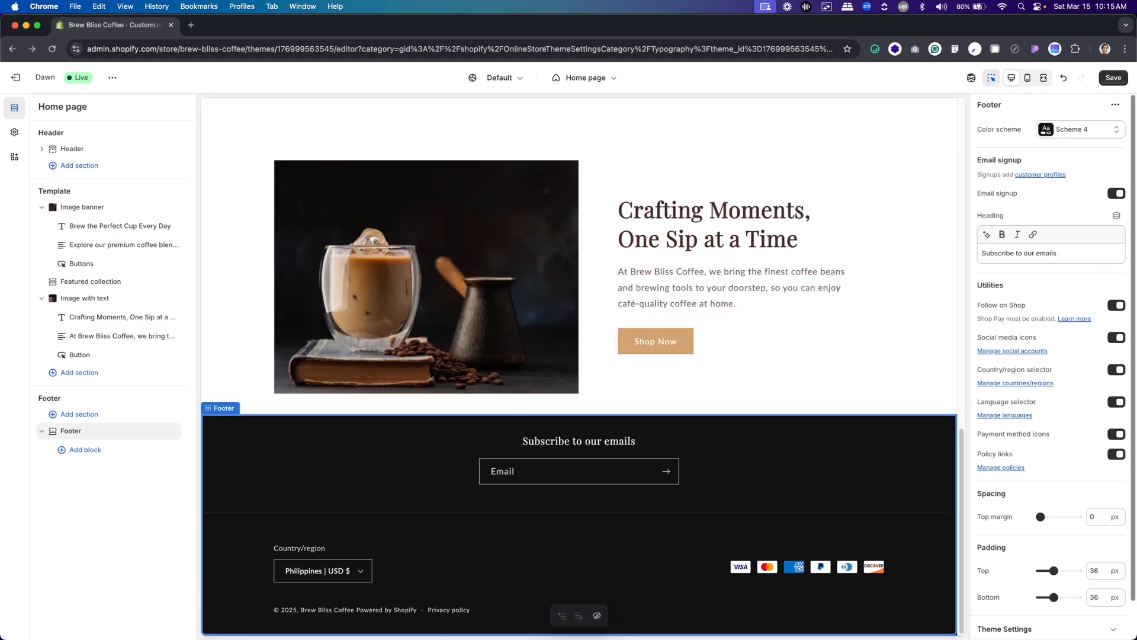
# Set the footer's top and bottom padding to 80 px
pyautogui.scroll(-2, 1062, 320)
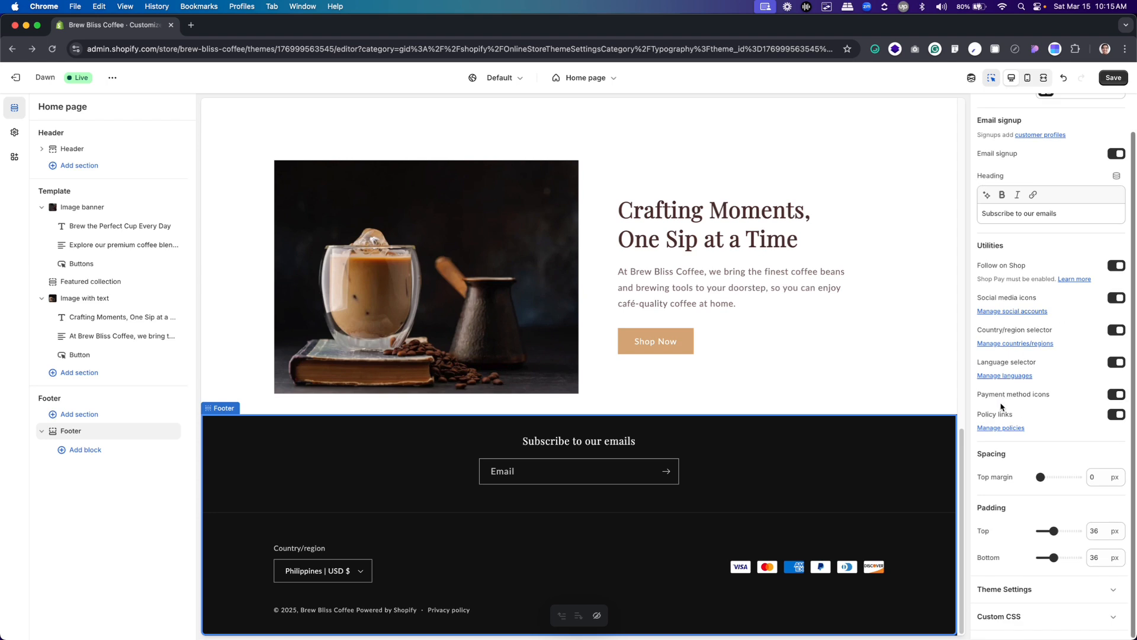
pyautogui.doubleClick(1105, 531)
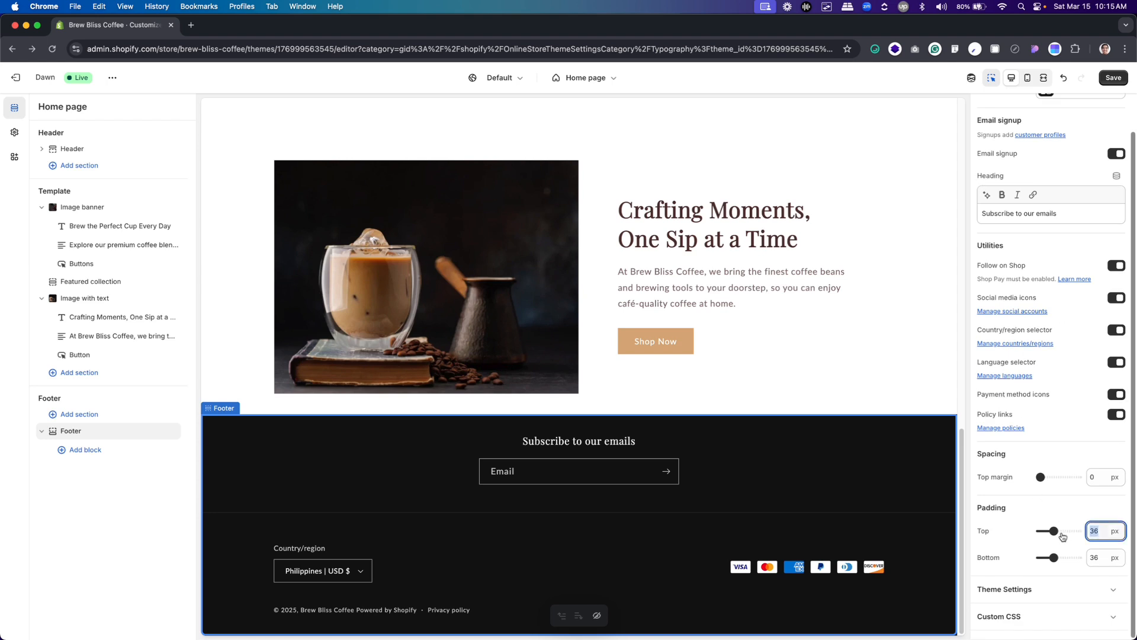
pyautogui.write('80')
pyautogui.press('Tab')
pyautogui.press('Tab')
pyautogui.write('80')
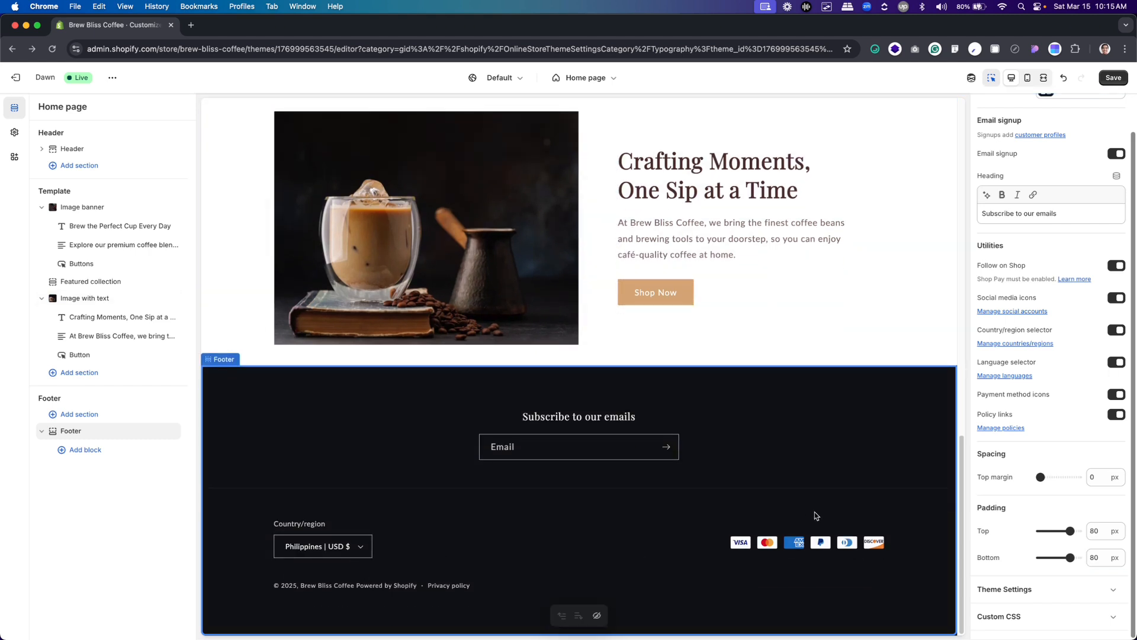
# Review the whole home page in the mobile preview, down to the footer, and return to the desktop preview
pyautogui.scroll(3, 871, 409)
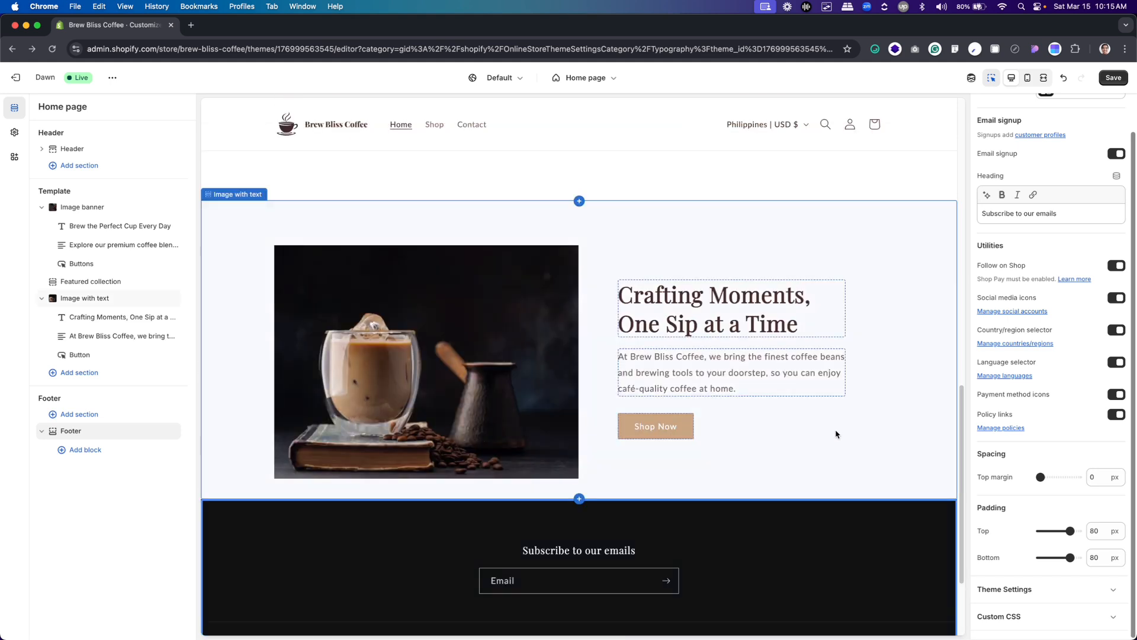
pyautogui.click(1027, 80)
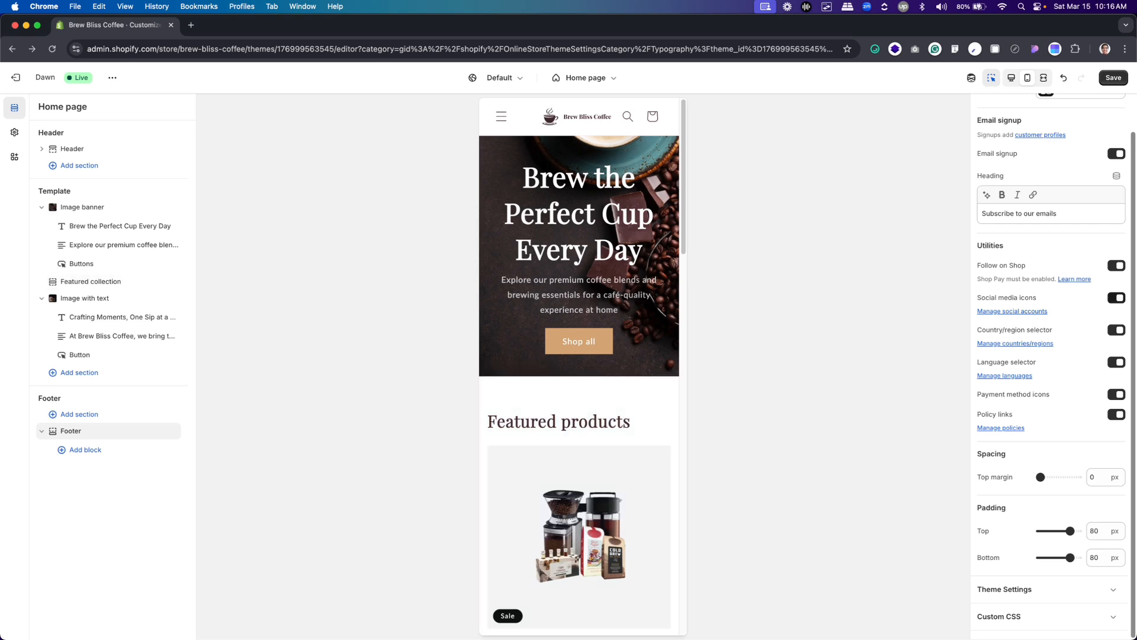
pyautogui.scroll(-3, 598, 431)
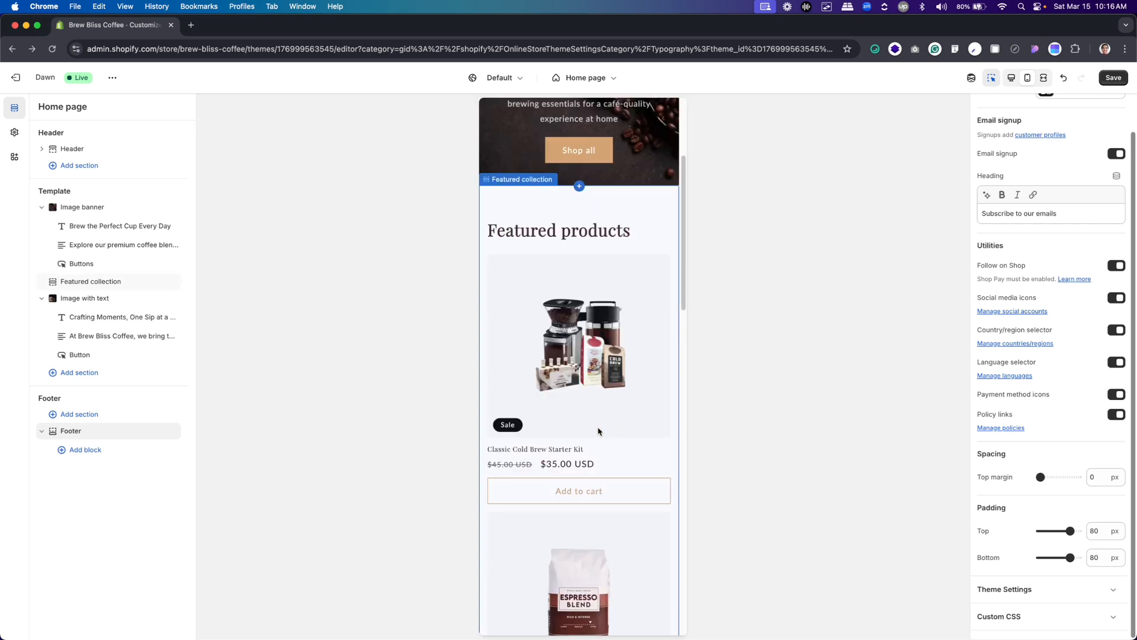
pyautogui.scroll(-8, 598, 431)
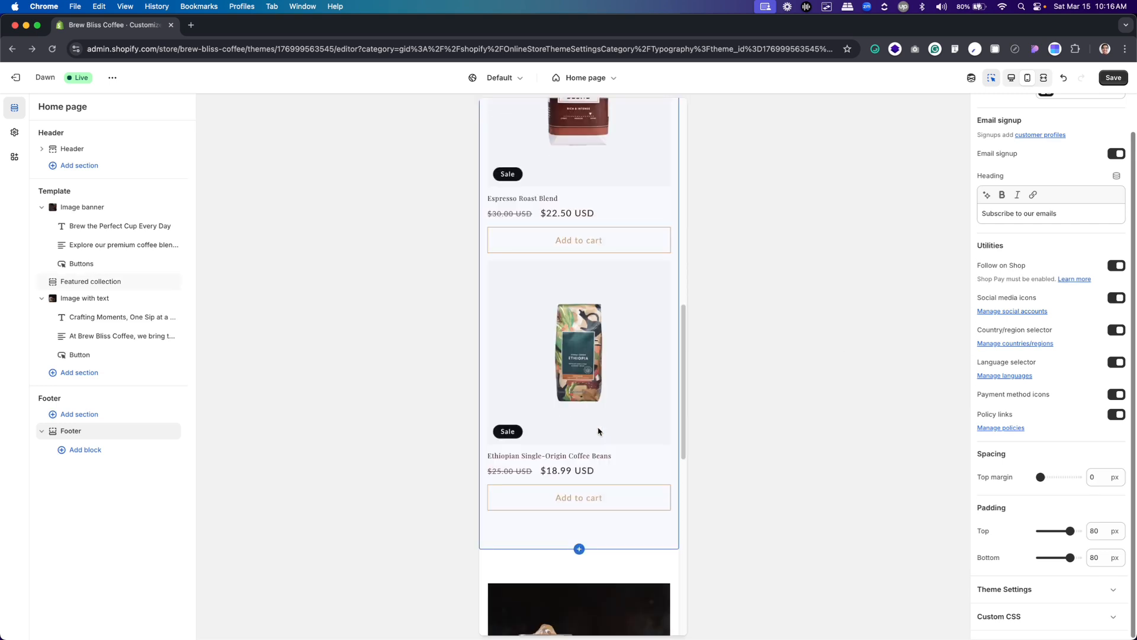
pyautogui.scroll(-8, 599, 432)
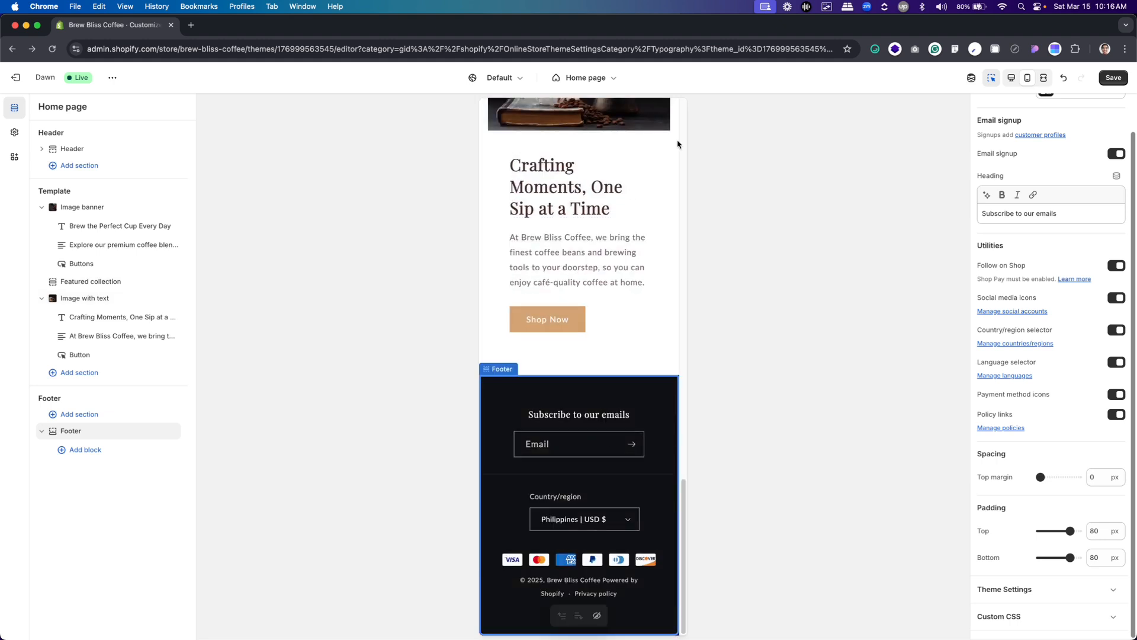
pyautogui.click(1013, 79)
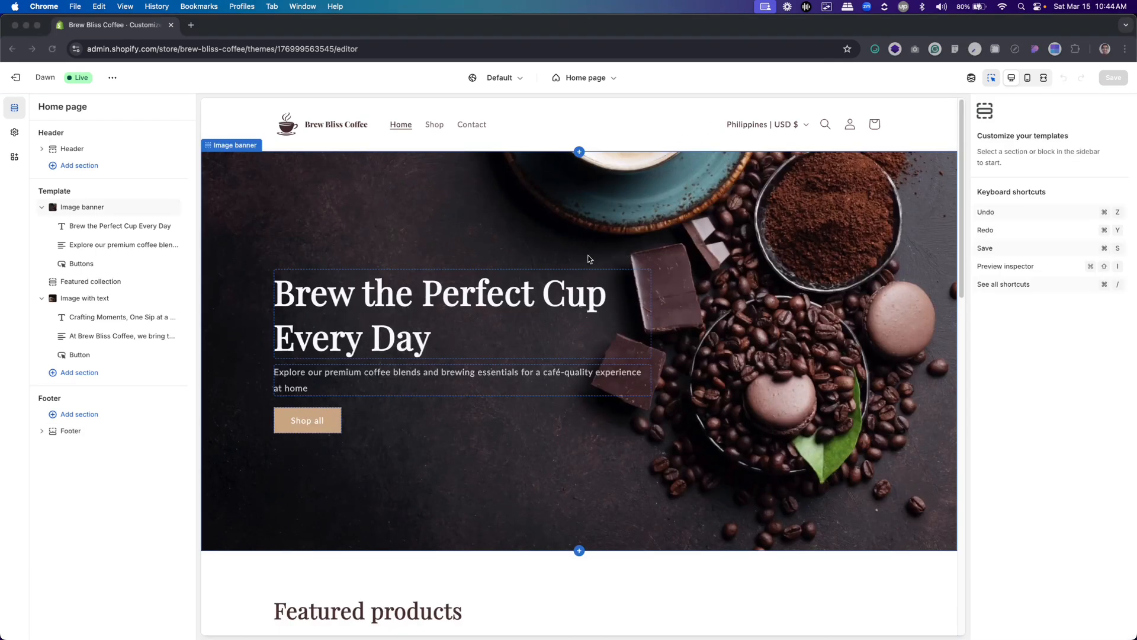
# Review the Image banner, Featured collection, Image with text and Footer sections of the finished home page
pyautogui.click(420, 136)
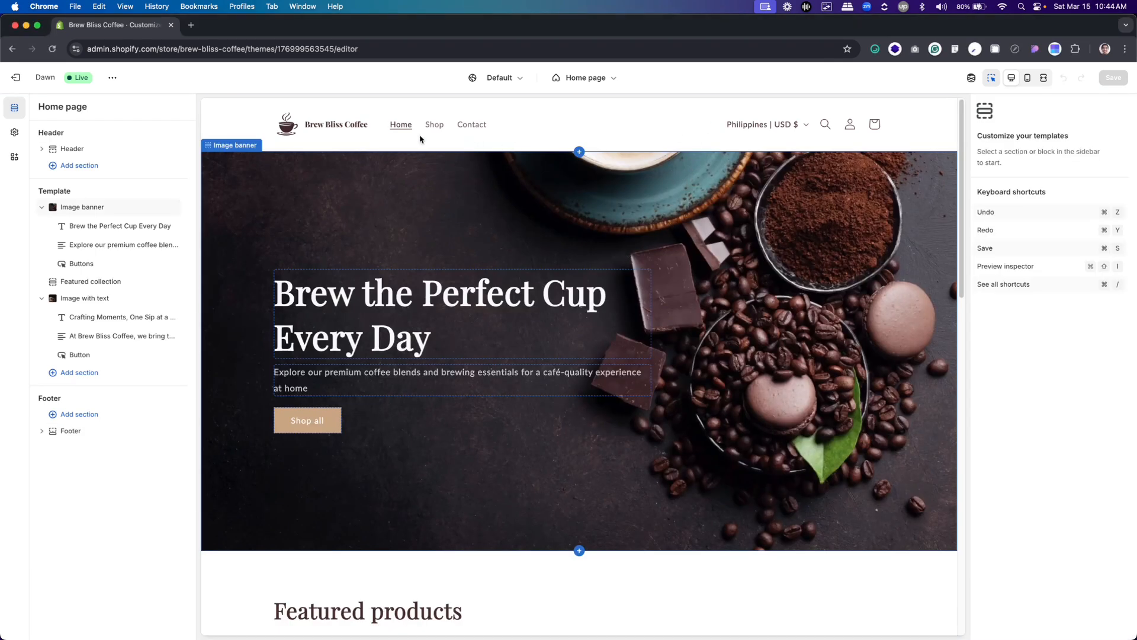
pyautogui.click(431, 205)
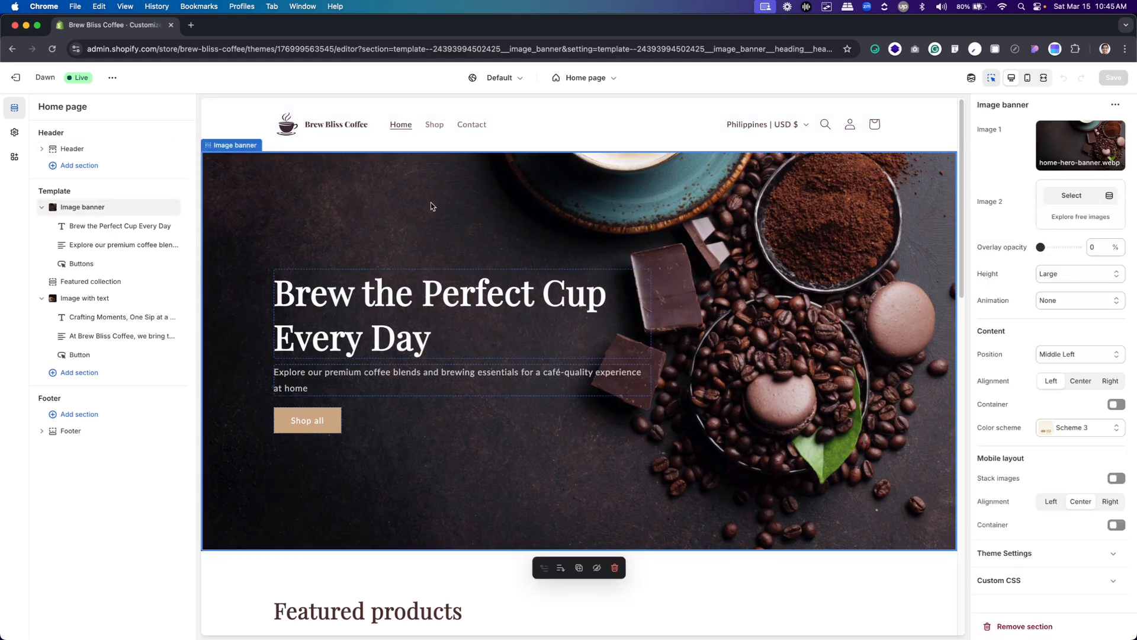
pyautogui.scroll(-5, 436, 225)
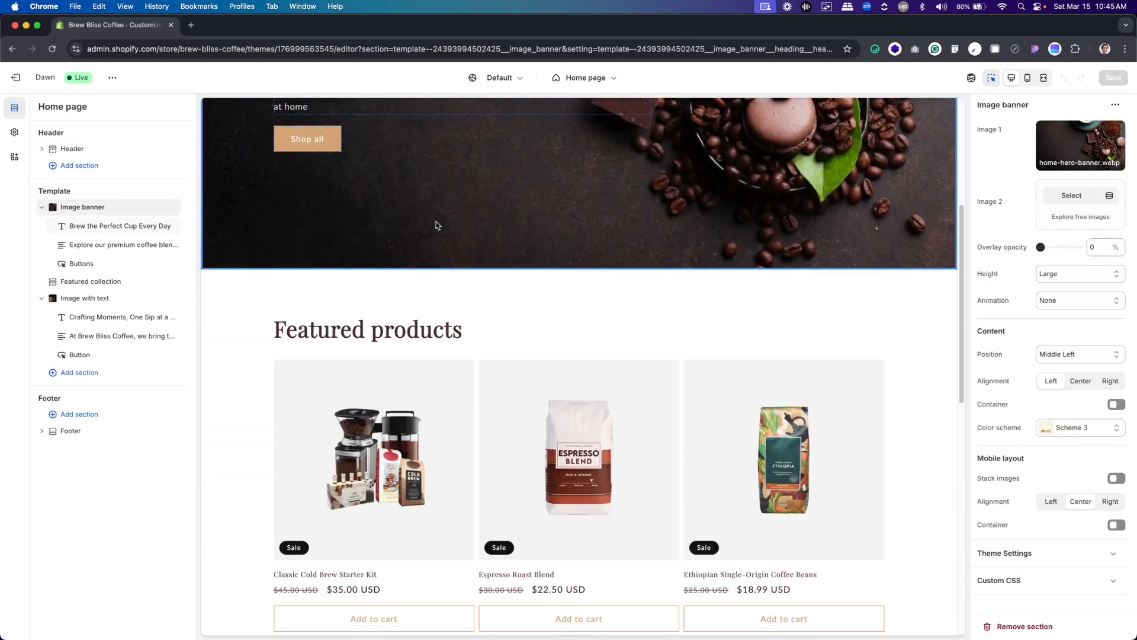
pyautogui.click(450, 298)
pyautogui.scroll(-5, 454, 297)
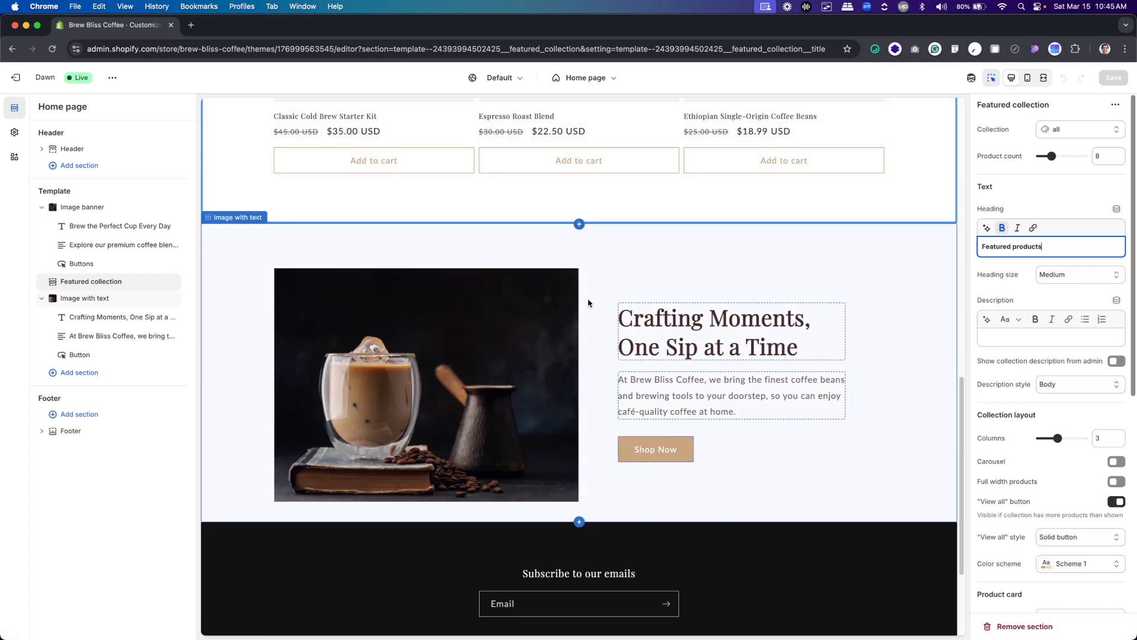
pyautogui.click(648, 285)
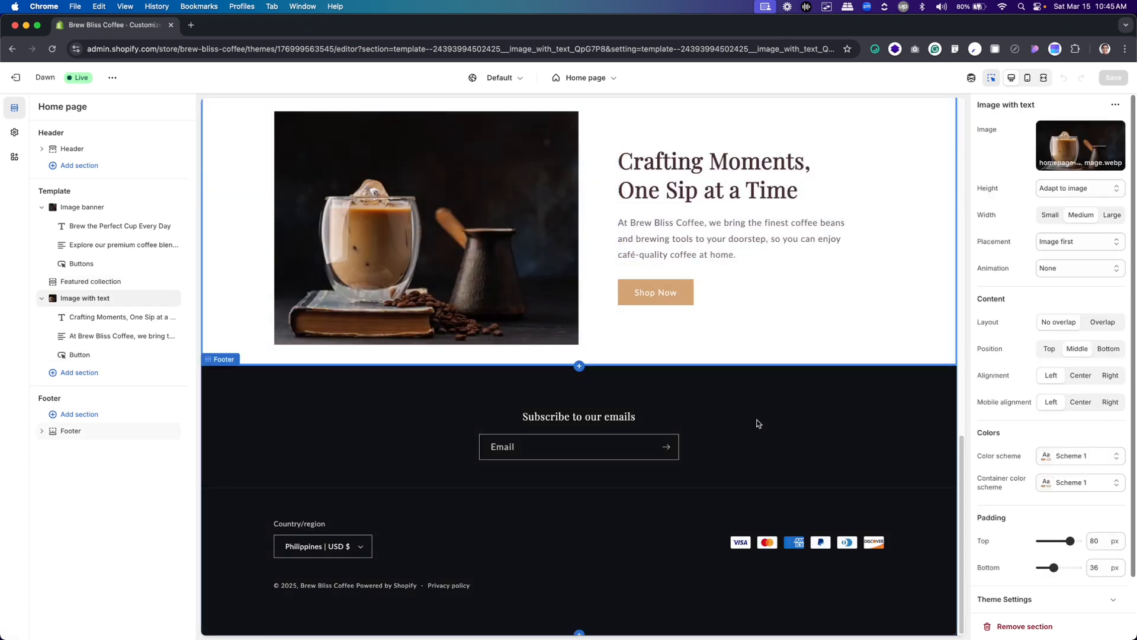
pyautogui.click(759, 423)
pyautogui.scroll(8, 689, 421)
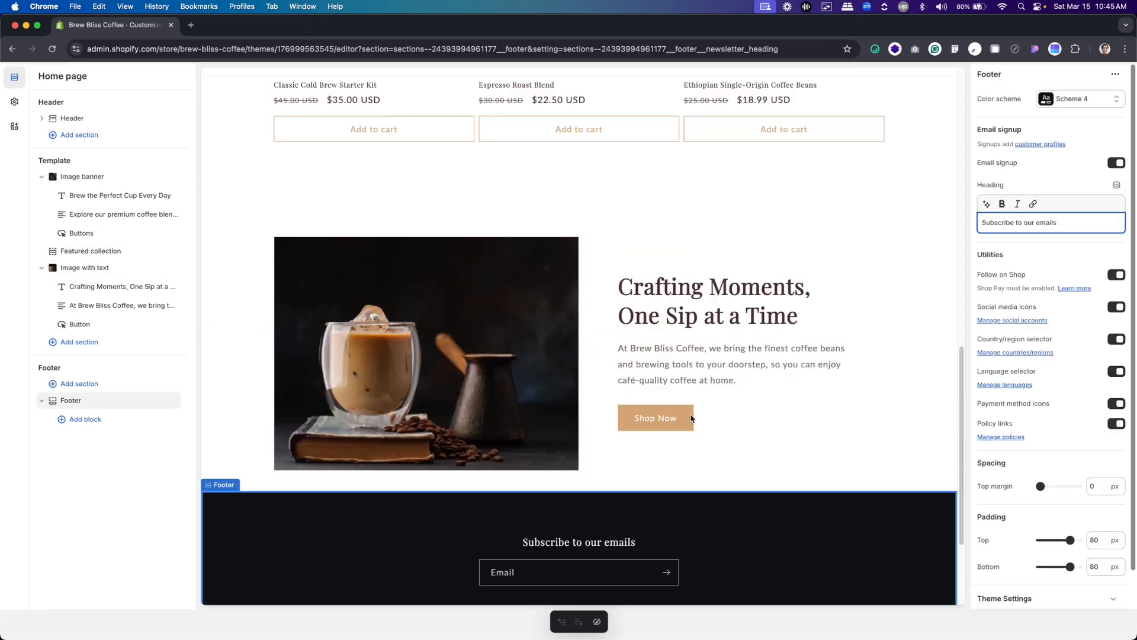
pyautogui.scroll(5, 691, 418)
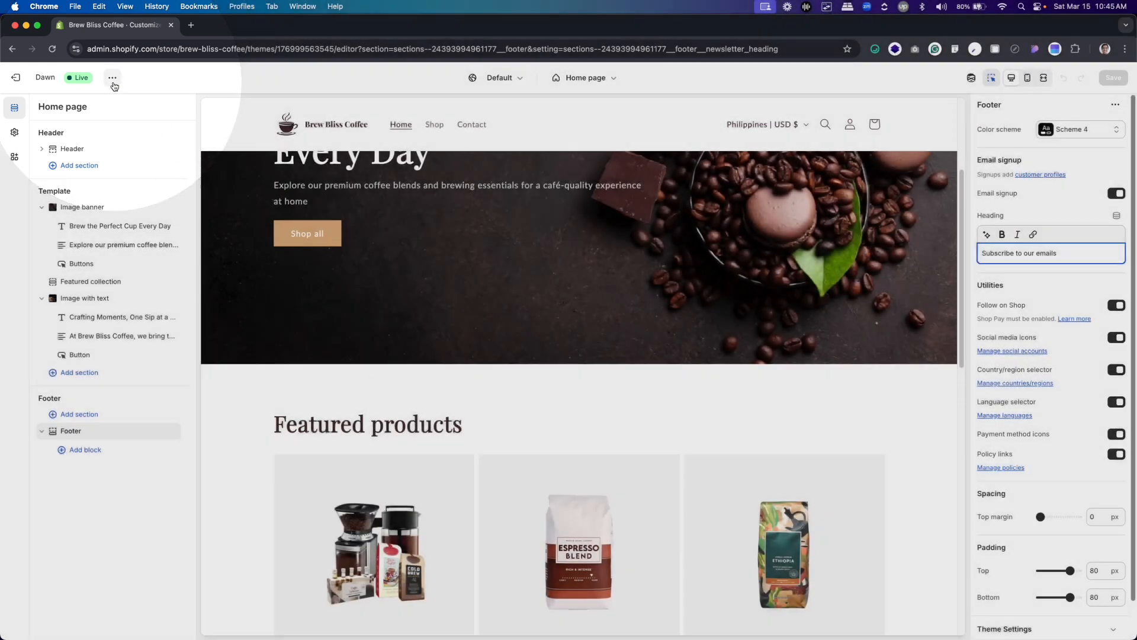
# Look over the Dawn theme's additional actions and exit the theme editor to the Themes page
pyautogui.click(113, 78)
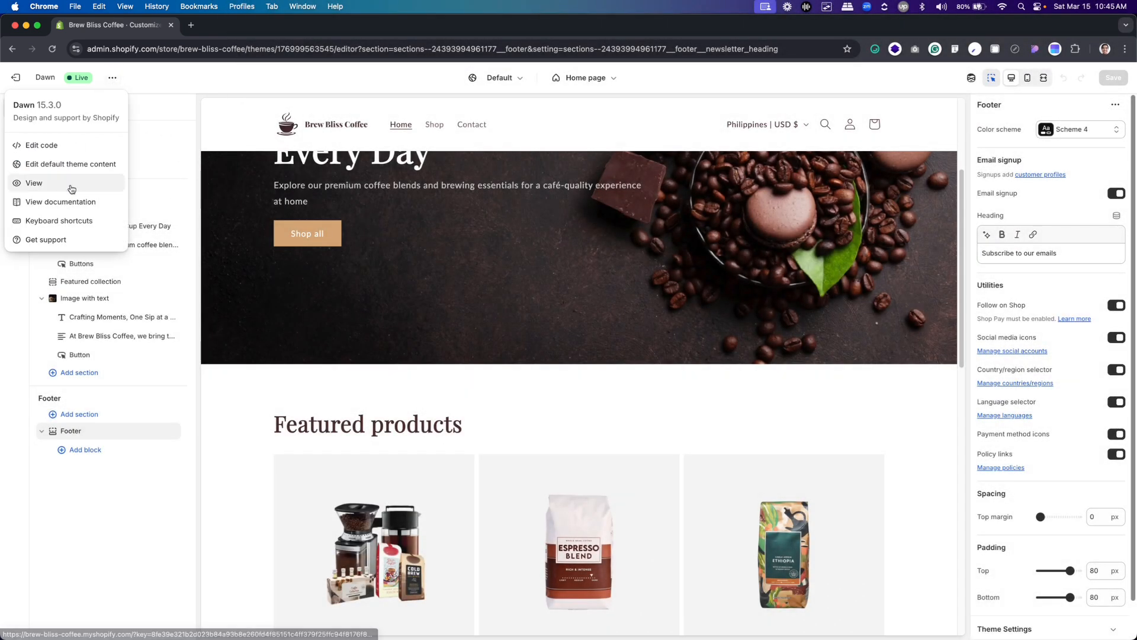
pyautogui.click(169, 83)
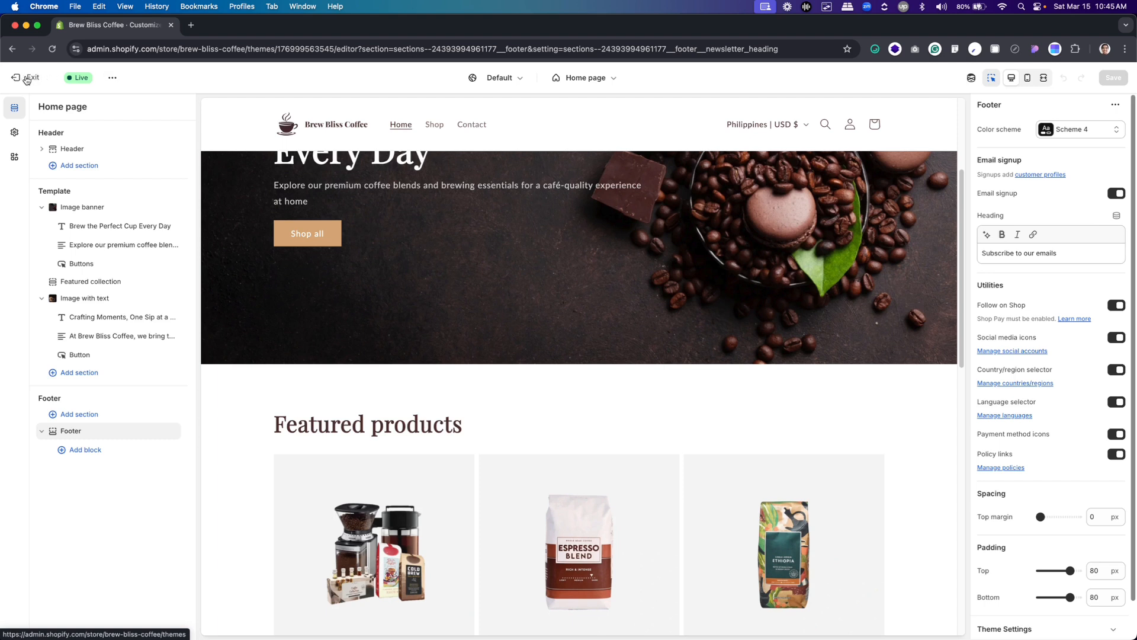
pyautogui.click(27, 79)
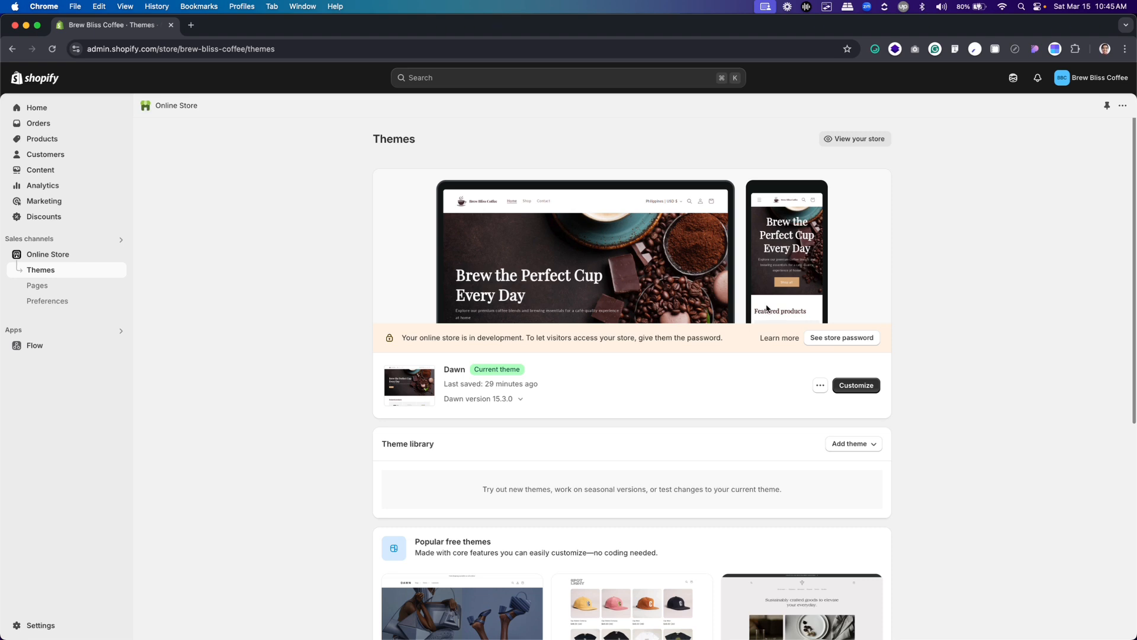
# Show the store password settings and review the online store preferences, including search engine listing, social sharing image and spam protection
pyautogui.click(853, 343)
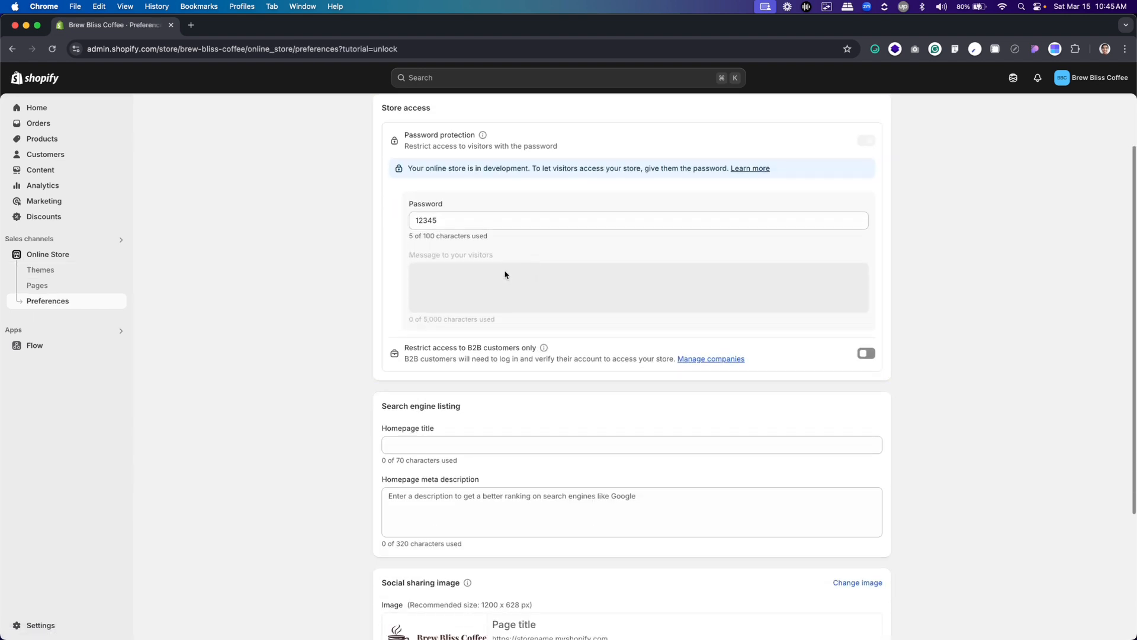
pyautogui.scroll(-1, 439, 233)
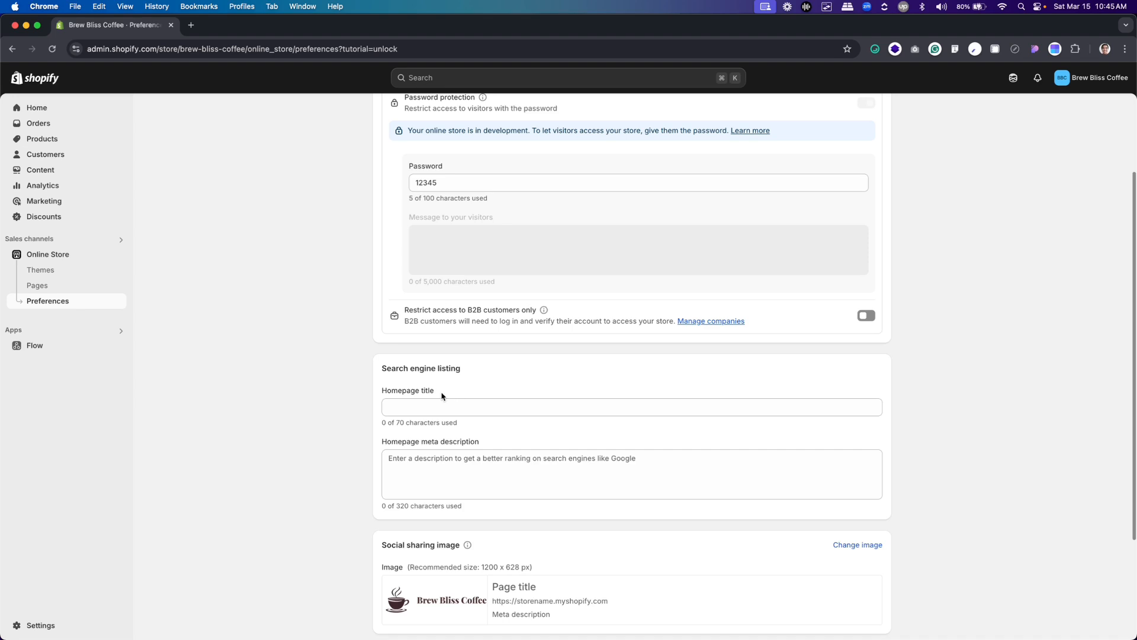
pyautogui.scroll(-3, 417, 404)
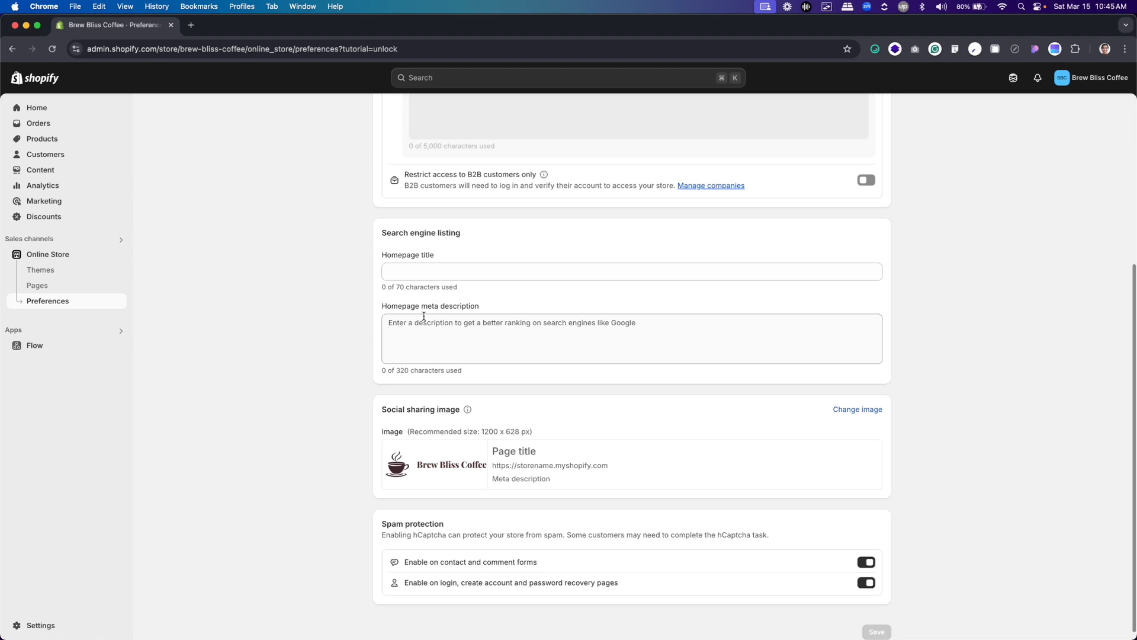
pyautogui.scroll(5, 424, 287)
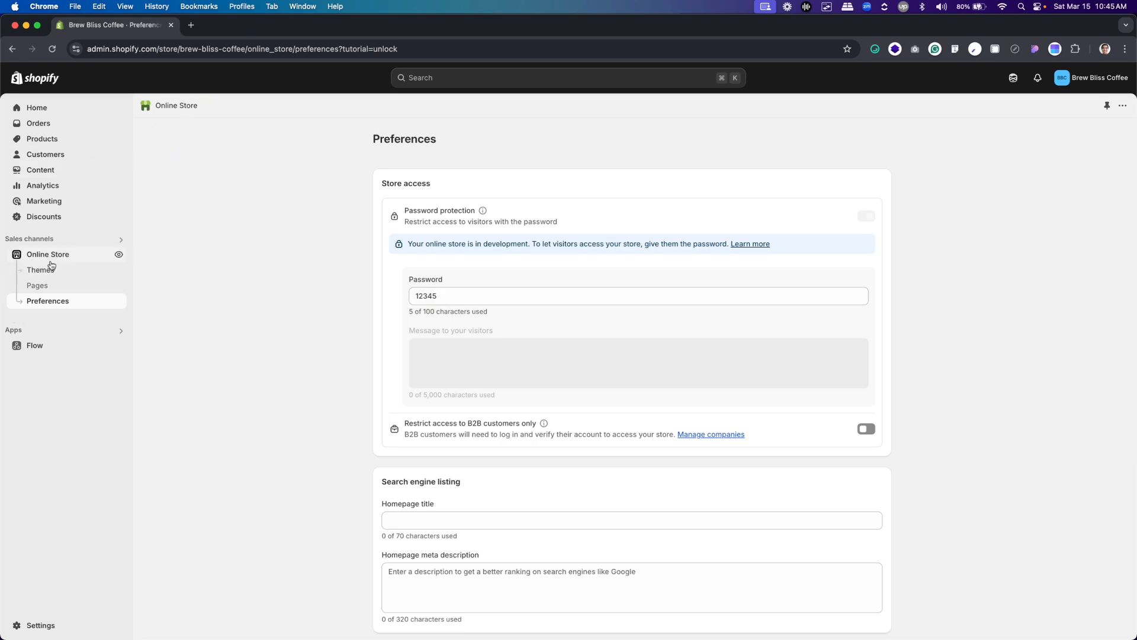
# View the online store from the Themes page and load its address brew-bliss-coffee.myshopify.com in a new incognito window
pyautogui.click(115, 254)
pyautogui.click(866, 140)
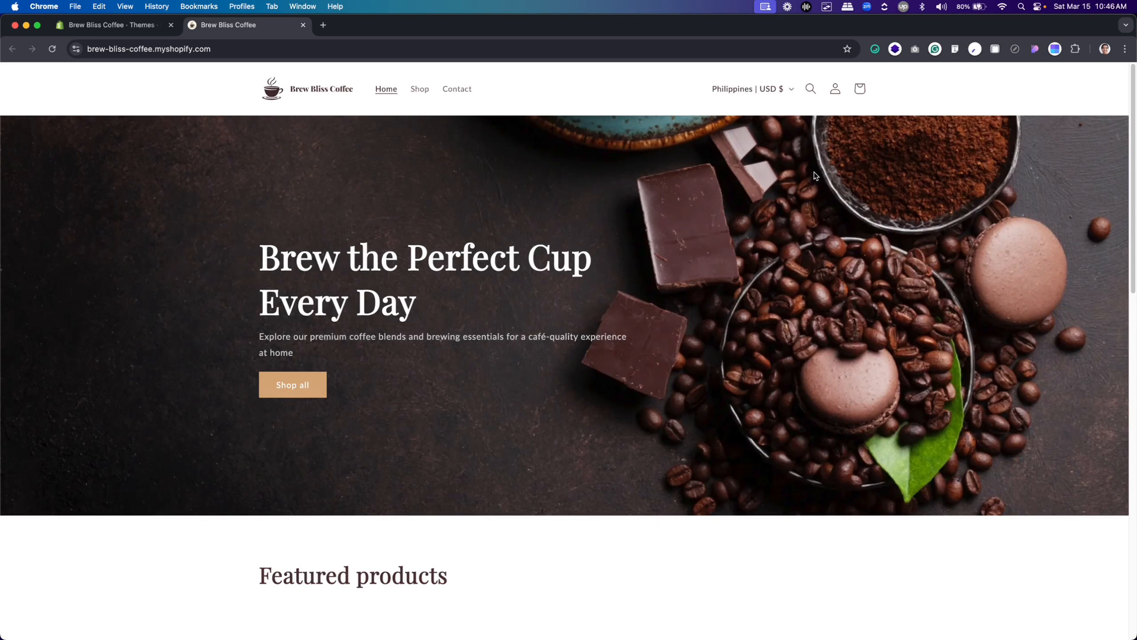
pyautogui.click(174, 51)
pyautogui.press('super+c')
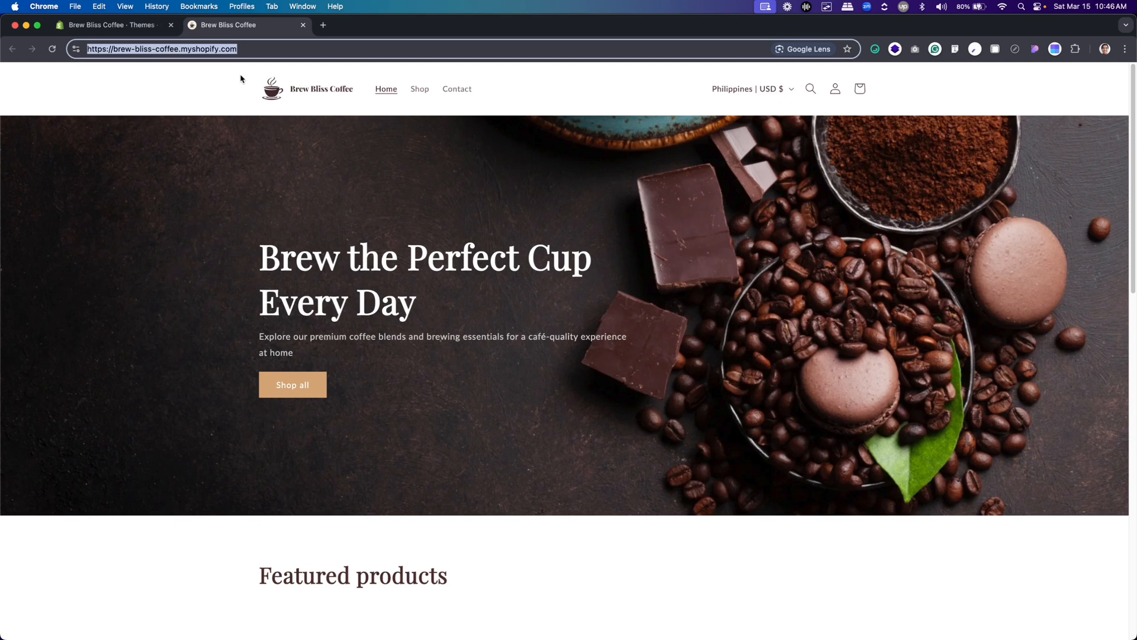
pyautogui.press('super+shift+n')
pyautogui.press('super+v')
pyautogui.press('Return')
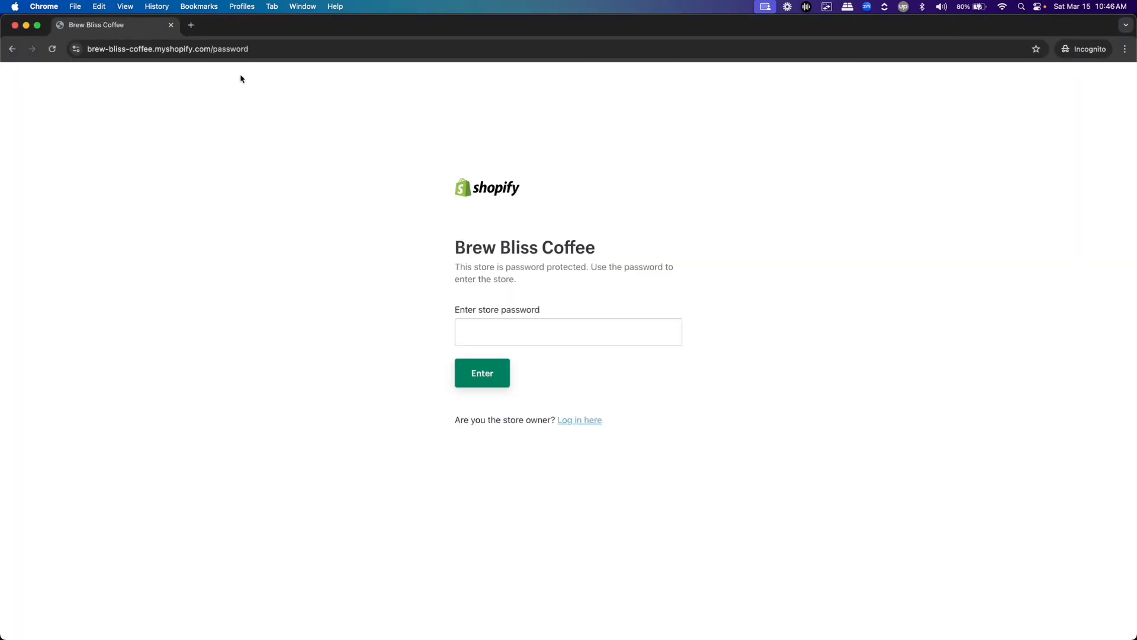
# Close the incognito window, switch to Responsively App and enter the store password to open the storefront in the device previews
pyautogui.press('super+w')
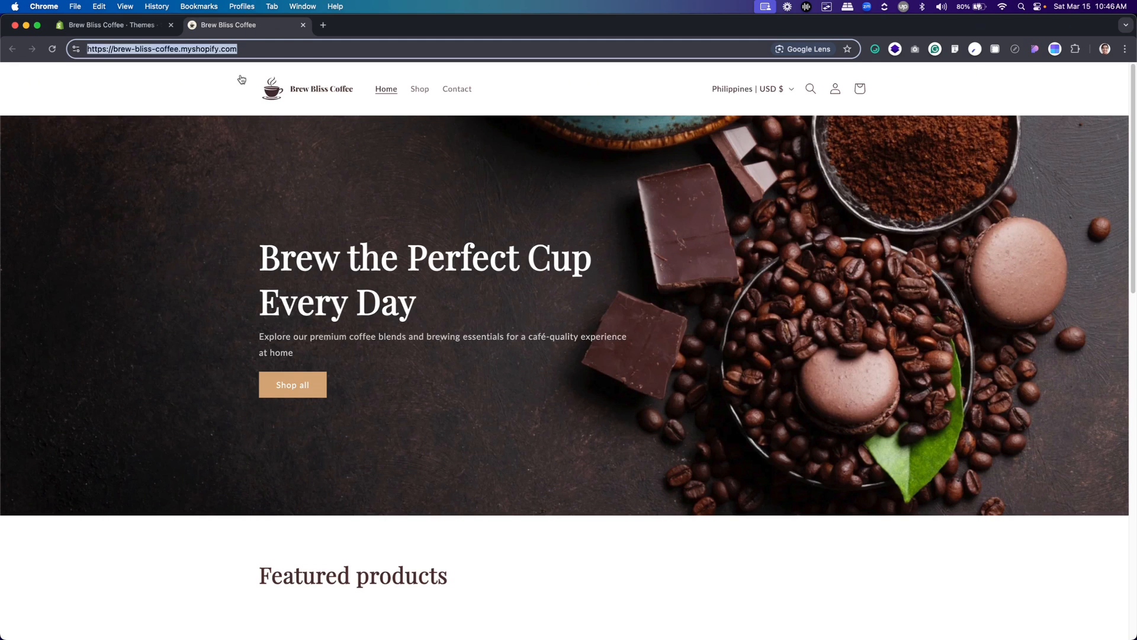
pyautogui.press('super+Tab')
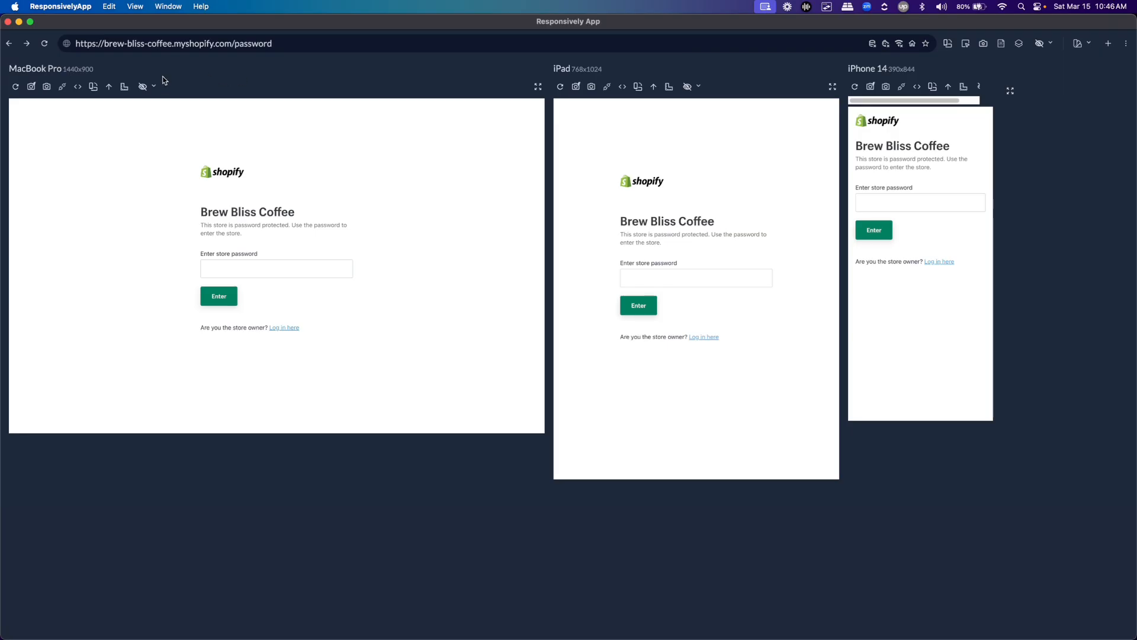
pyautogui.click(207, 46)
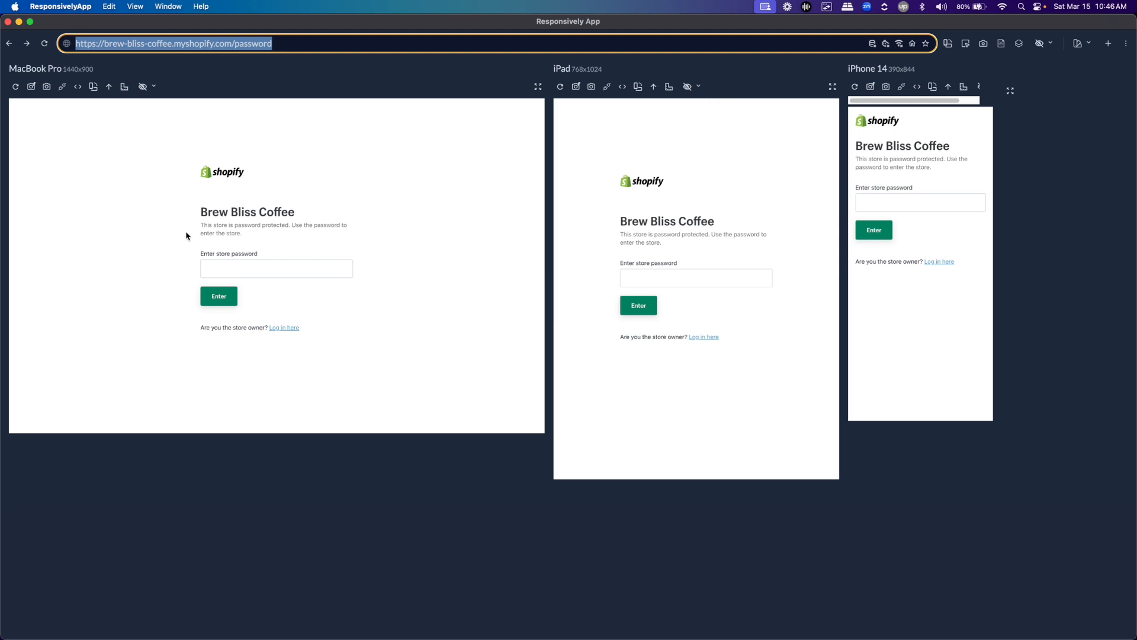
pyautogui.click(208, 269)
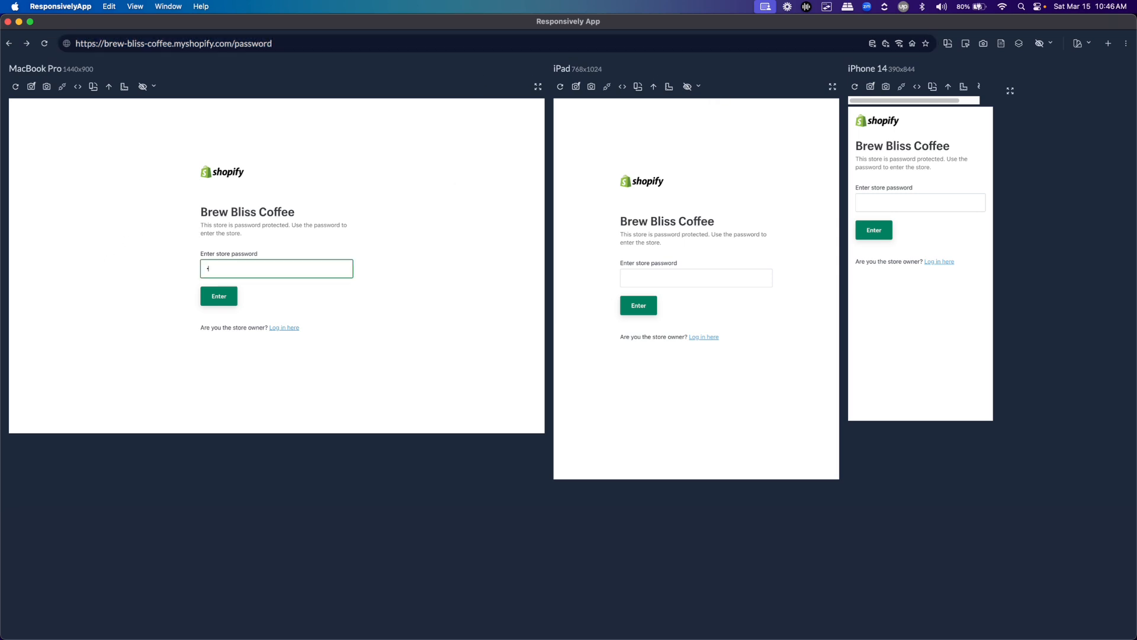
pyautogui.press('Return')
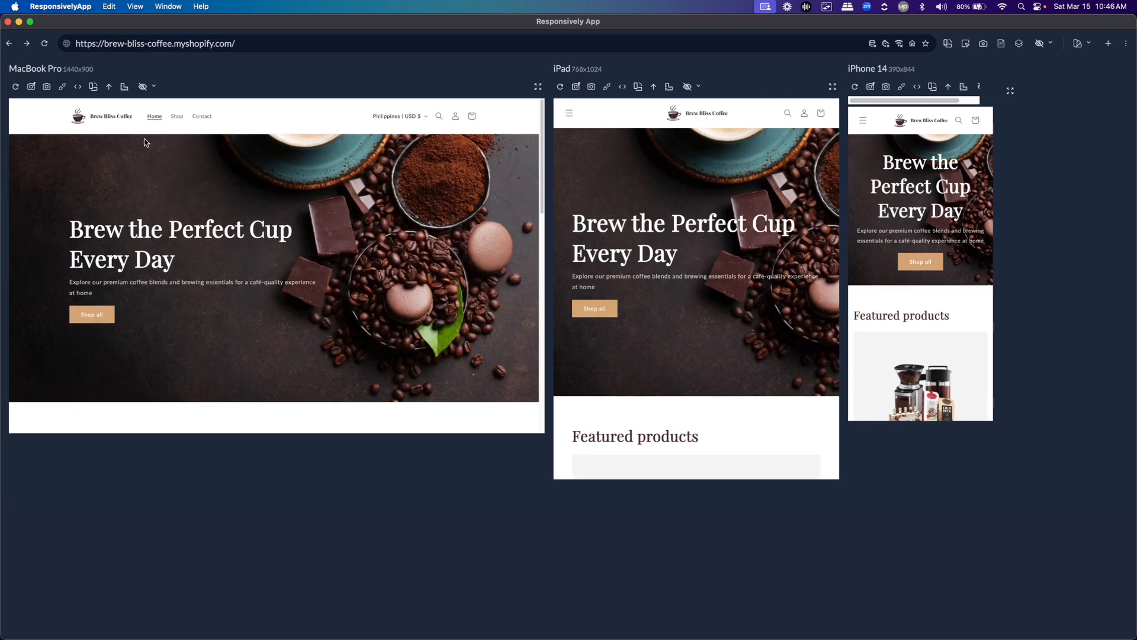
# Check the iPad navigation menu and review the banner and Featured products section across the MacBook Pro, iPad and iPhone 14 previews
pyautogui.click(569, 114)
pyautogui.click(570, 115)
pyautogui.scroll(-5, 344, 228)
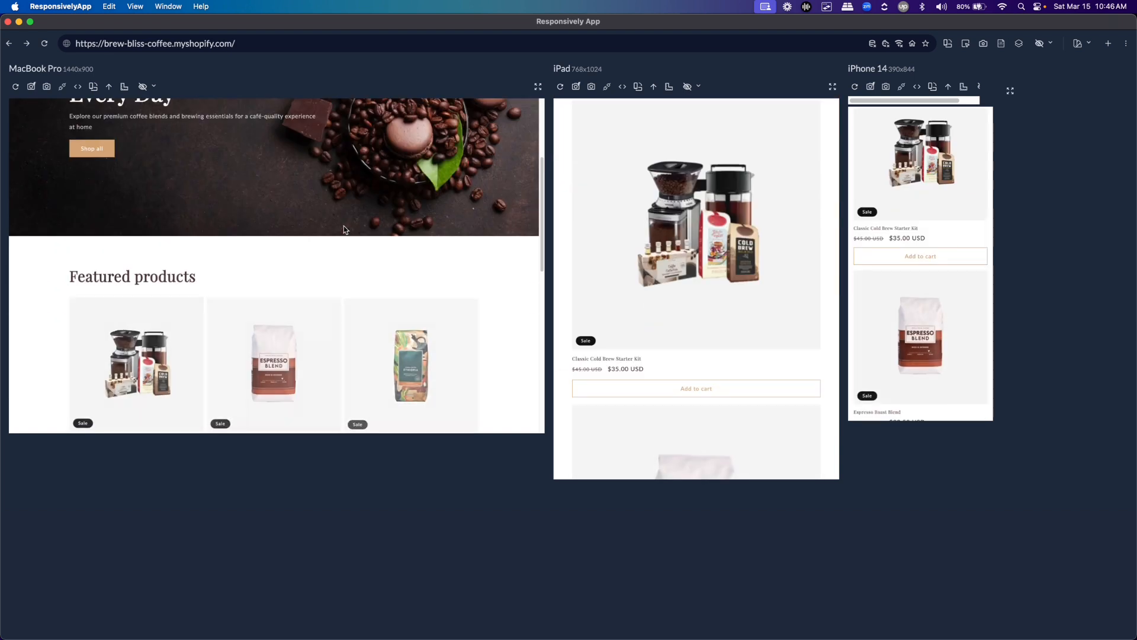
pyautogui.scroll(-5, 344, 230)
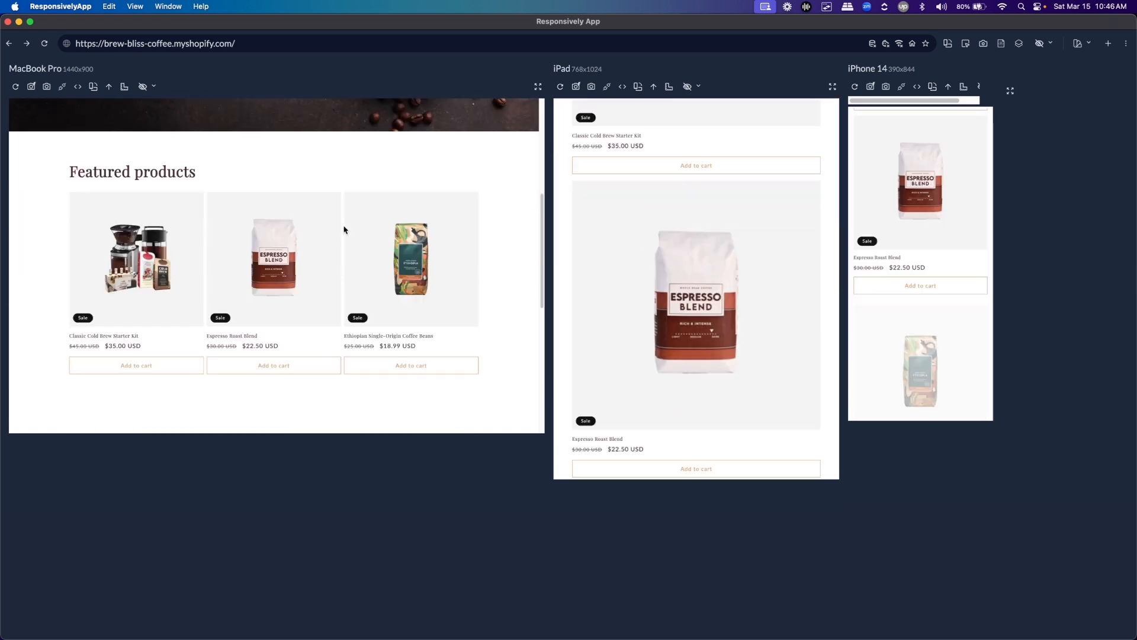
pyautogui.scroll(-3, 356, 248)
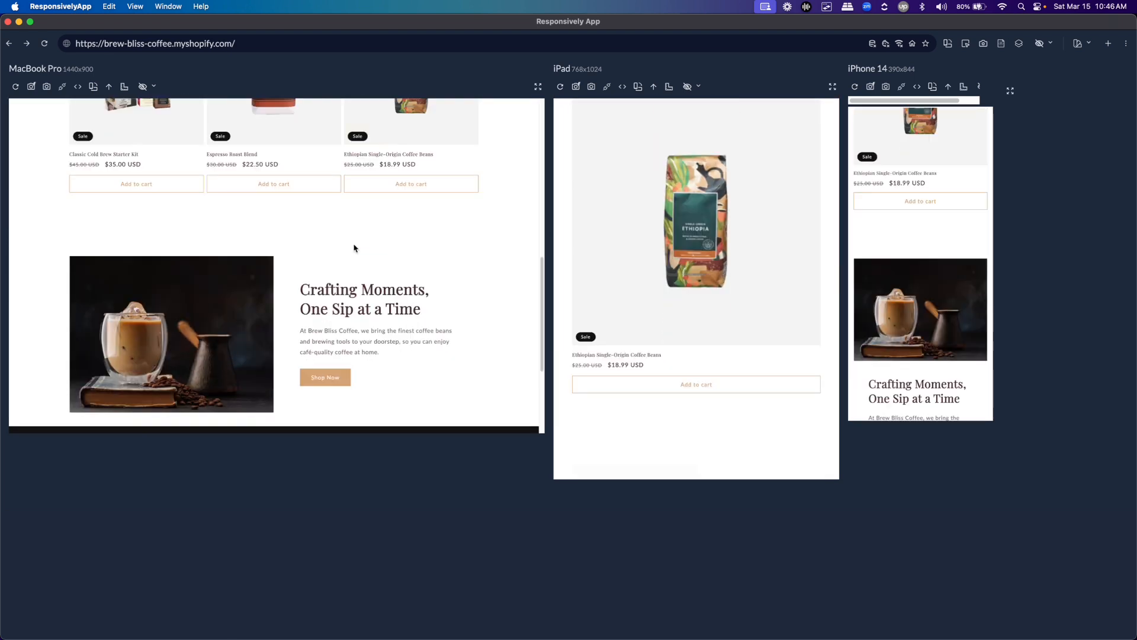
# Compare the "Crafting Moments, One Sip at a Time" section and the footer across the three device previews, and return to the page top
pyautogui.moveTo(541, 305); pyautogui.dragTo(539, 287)
pyautogui.scroll(2, 536, 293)
pyautogui.scroll(-6, 533, 304)
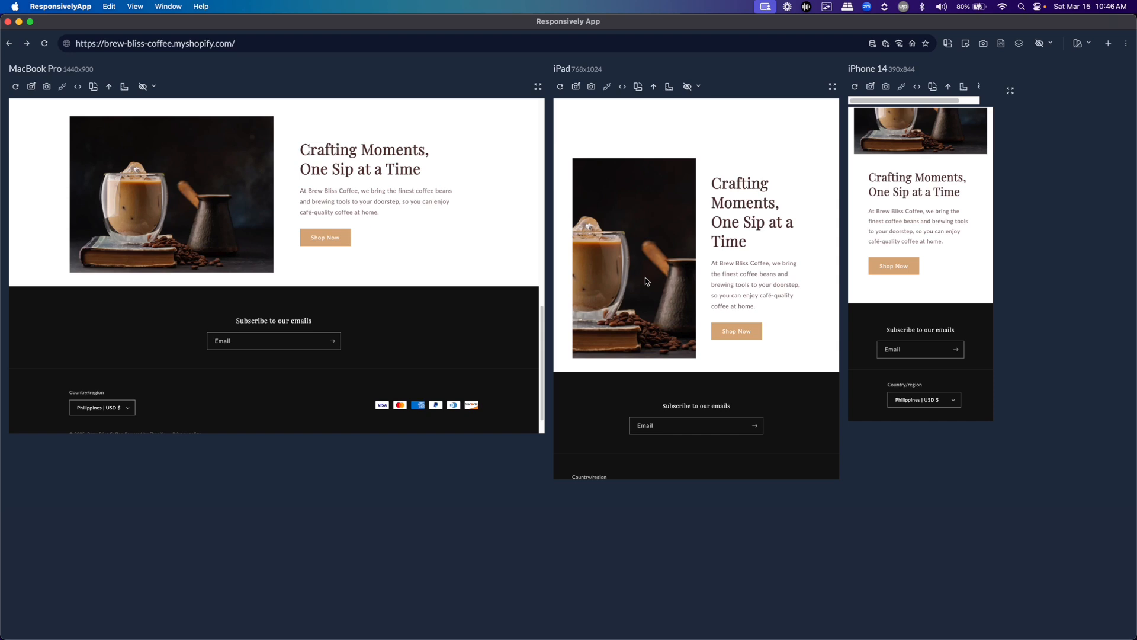
pyautogui.scroll(5, 648, 276)
pyautogui.scroll(-4, 648, 290)
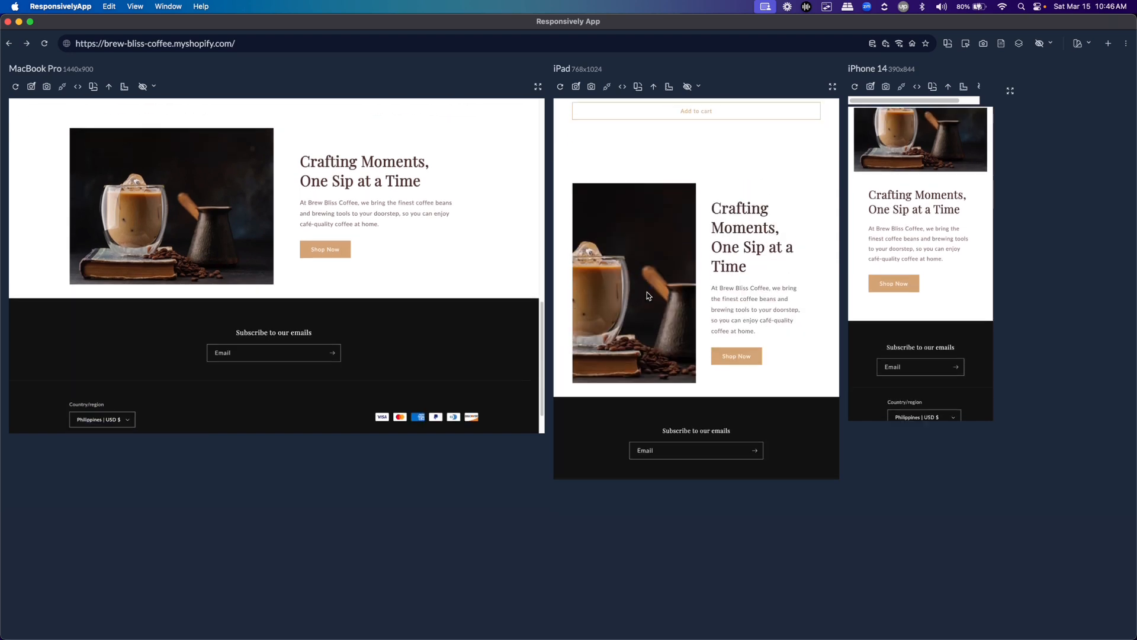
pyautogui.scroll(-2, 647, 295)
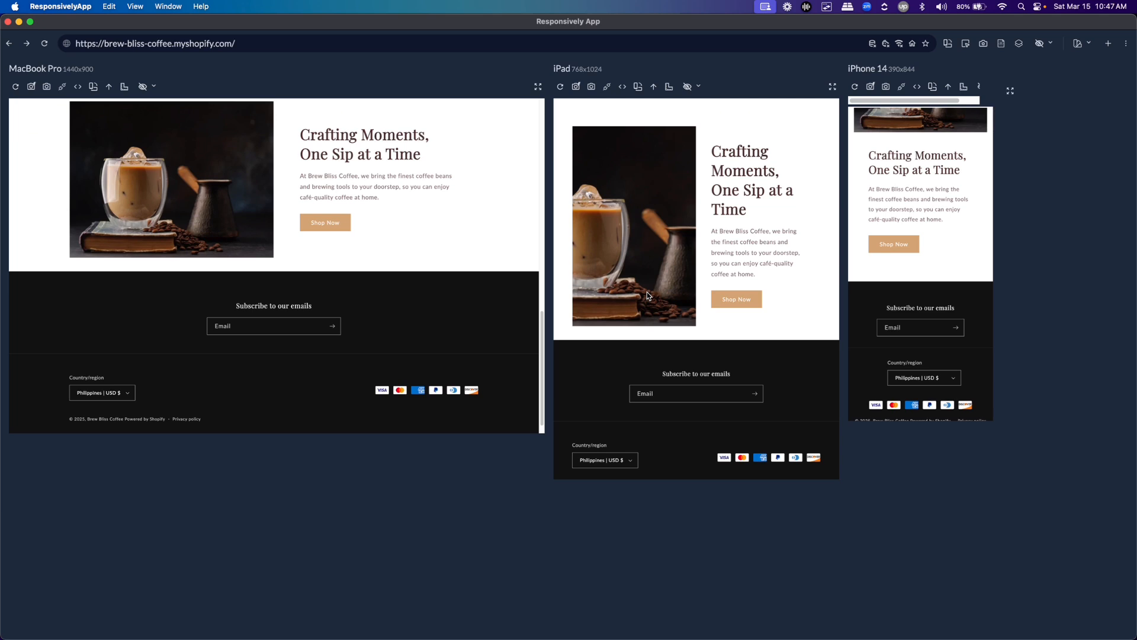
pyautogui.scroll(10, 757, 281)
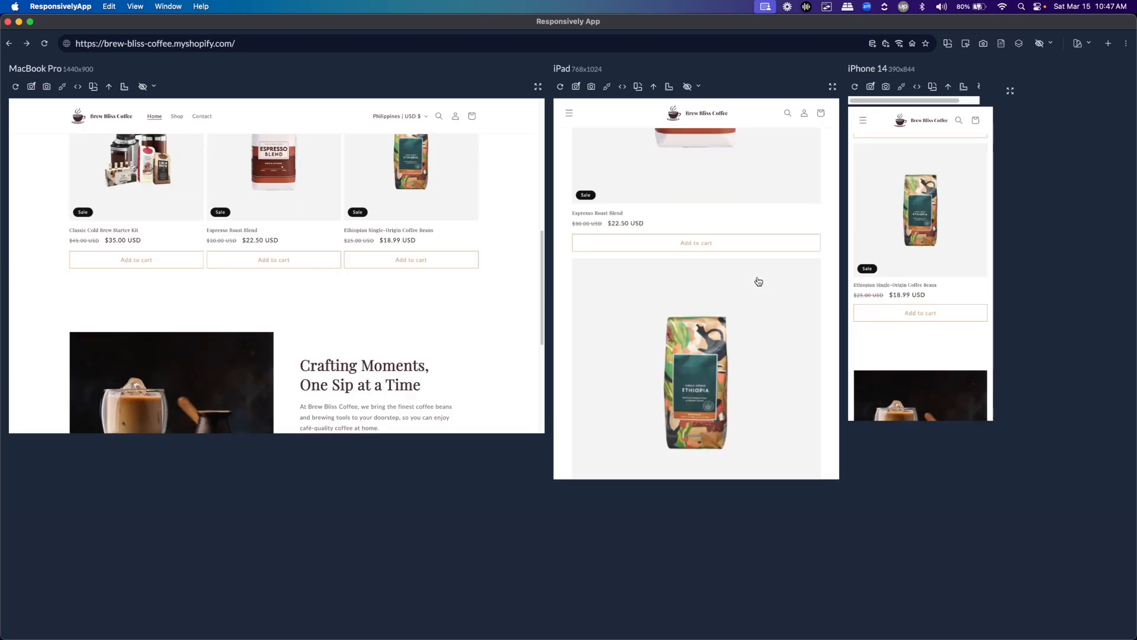
pyautogui.scroll(-10, 936, 166)
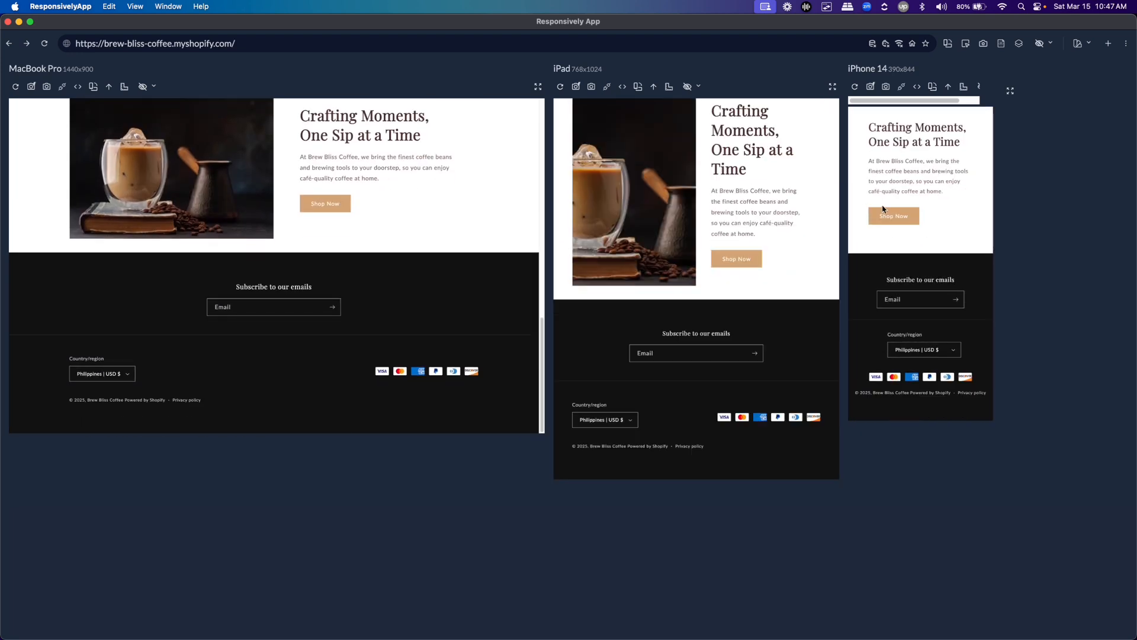
pyautogui.scroll(5, 891, 251)
pyautogui.scroll(10, 891, 251)
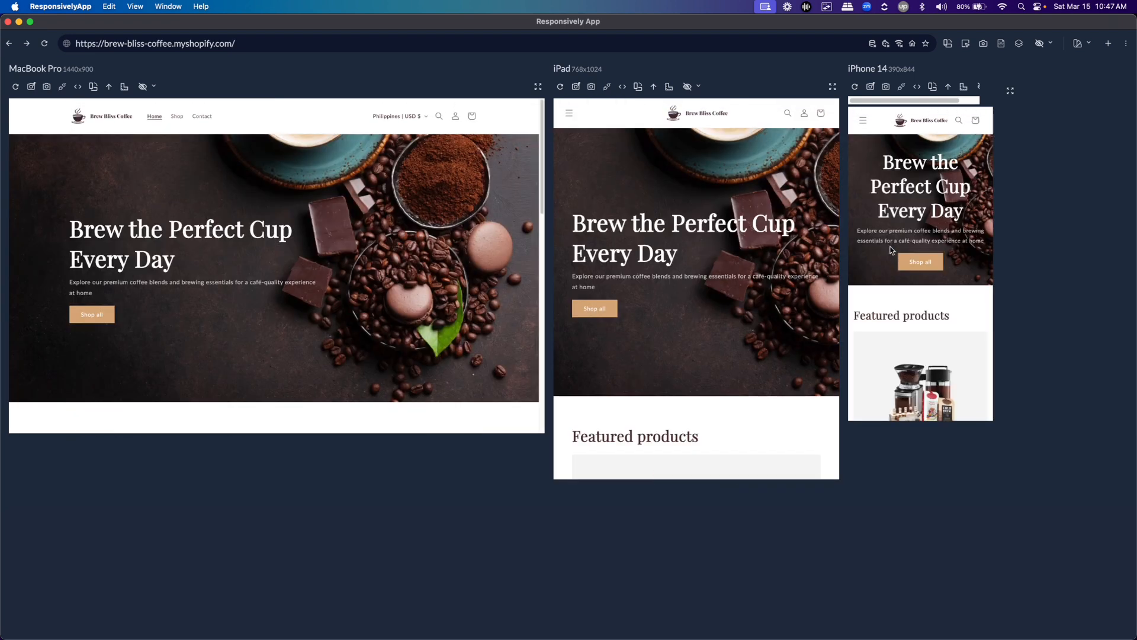
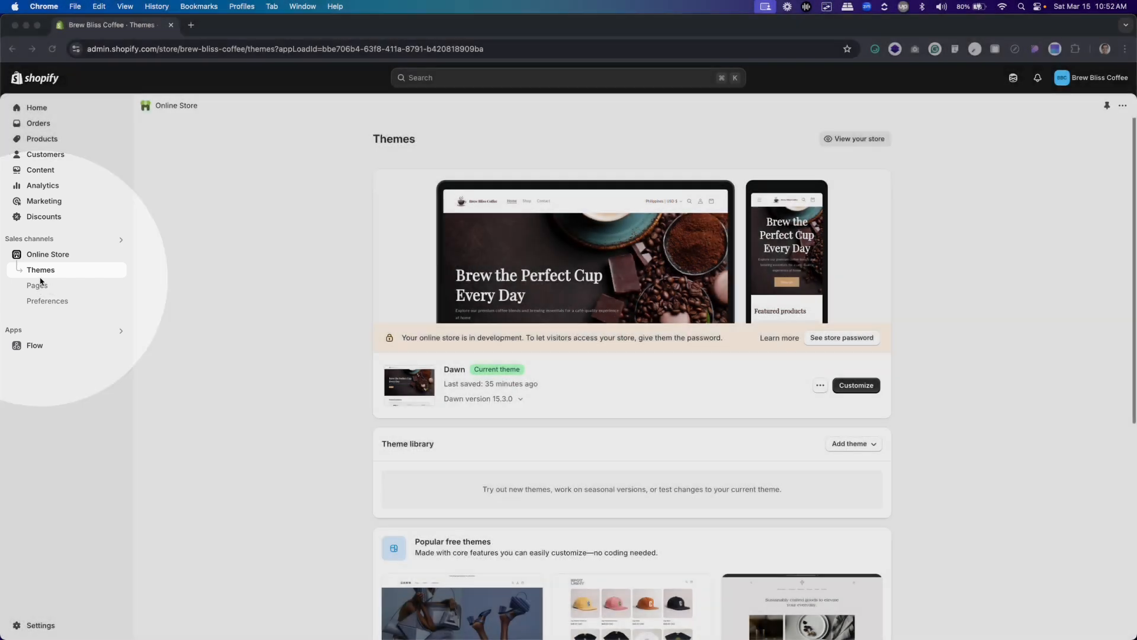
# From the store's Pages list, change the About page's visibility to Visible, save it and return to the list
pyautogui.click(42, 285)
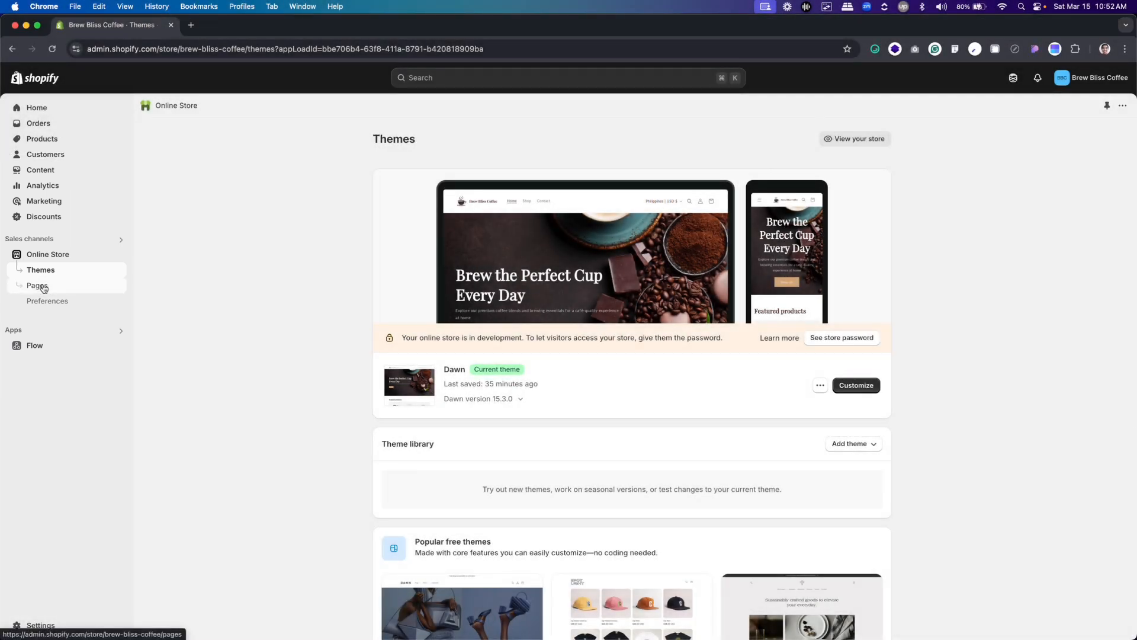
pyautogui.click(39, 286)
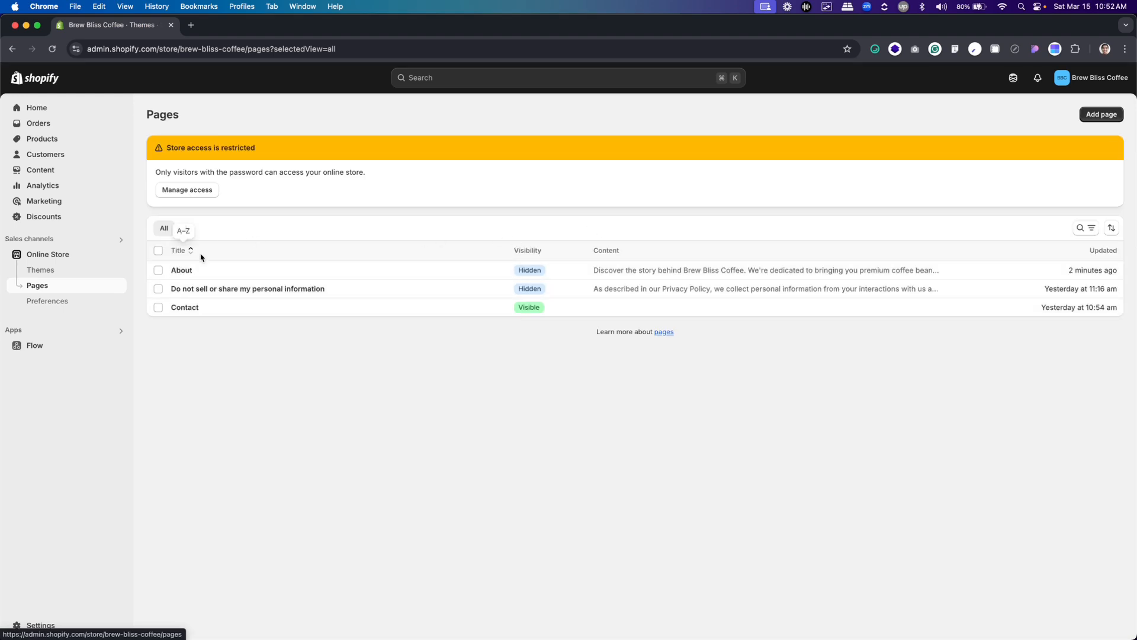
pyautogui.click(1100, 116)
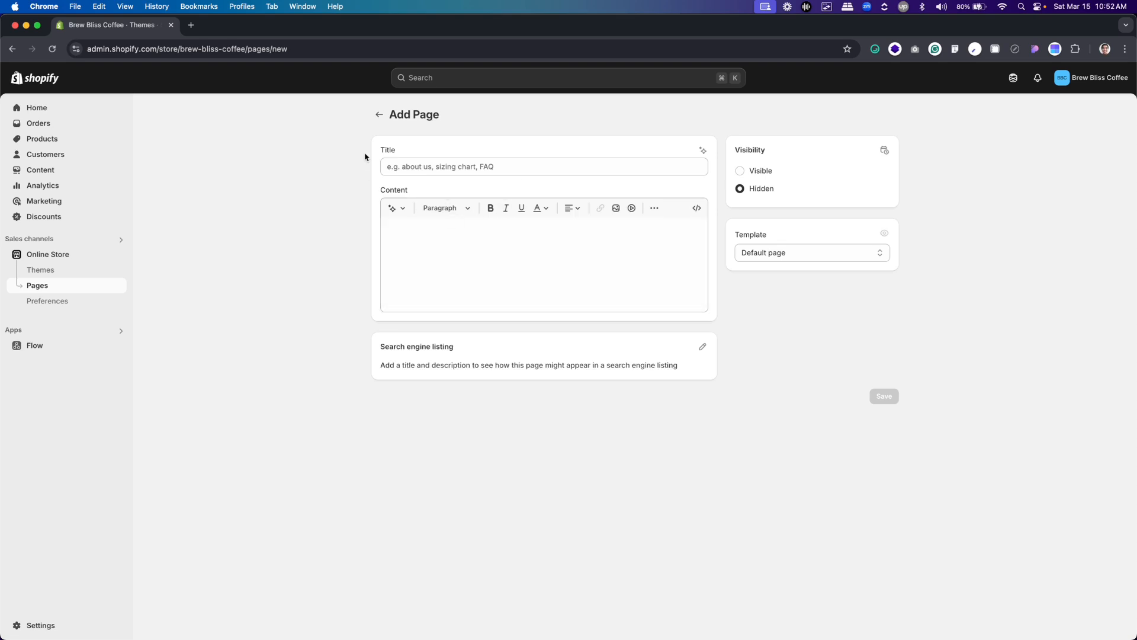
pyautogui.click(379, 114)
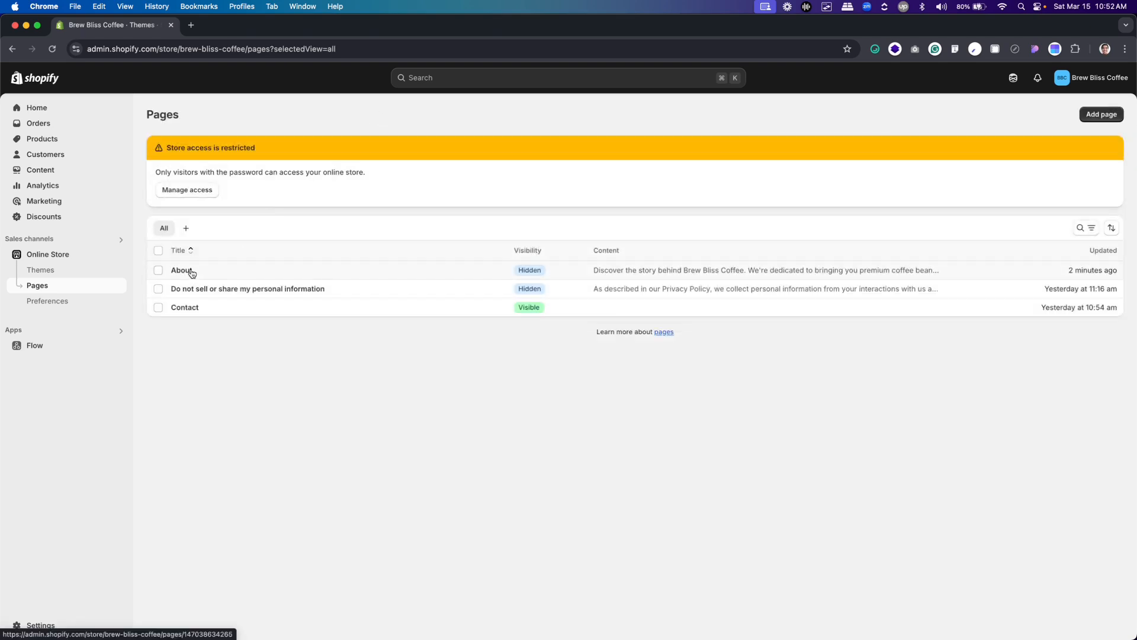
pyautogui.click(533, 274)
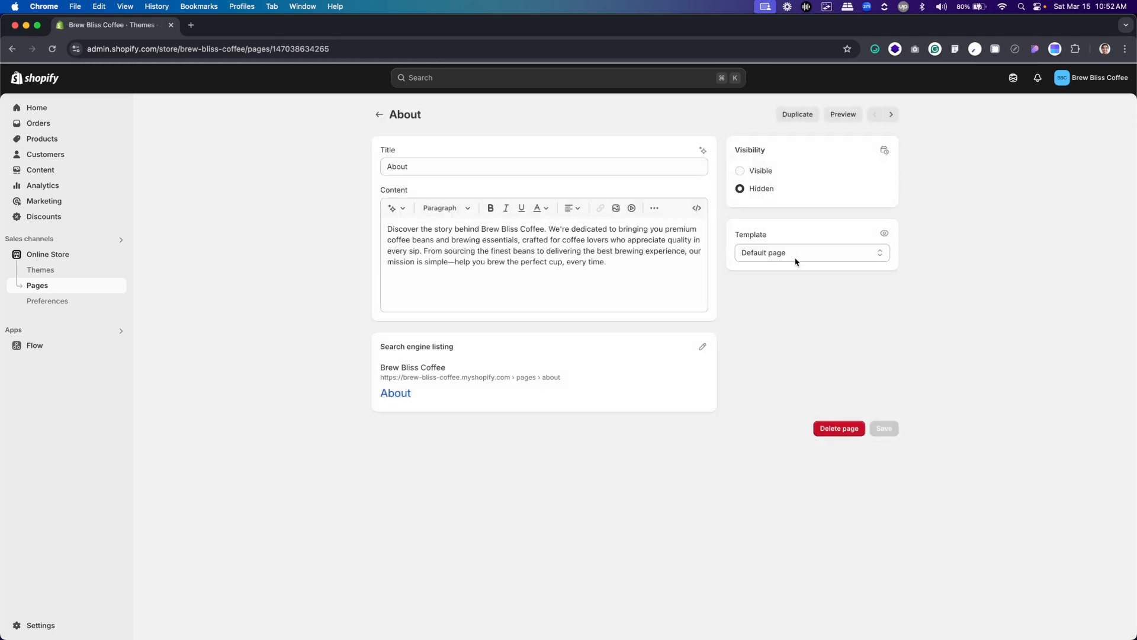
pyautogui.click(740, 170)
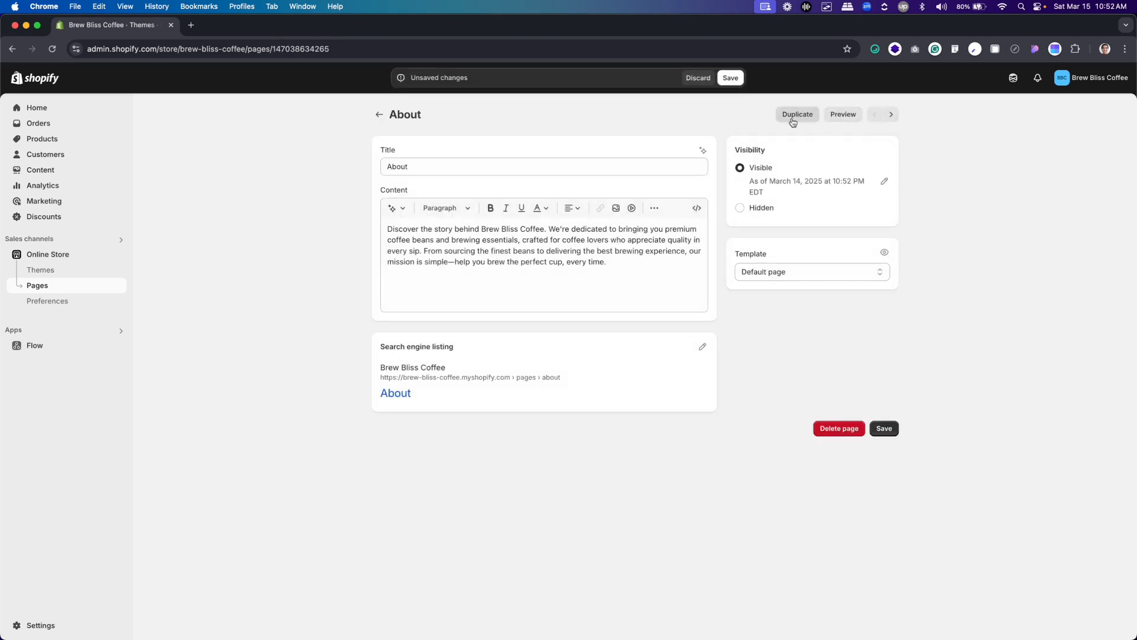
pyautogui.click(731, 77)
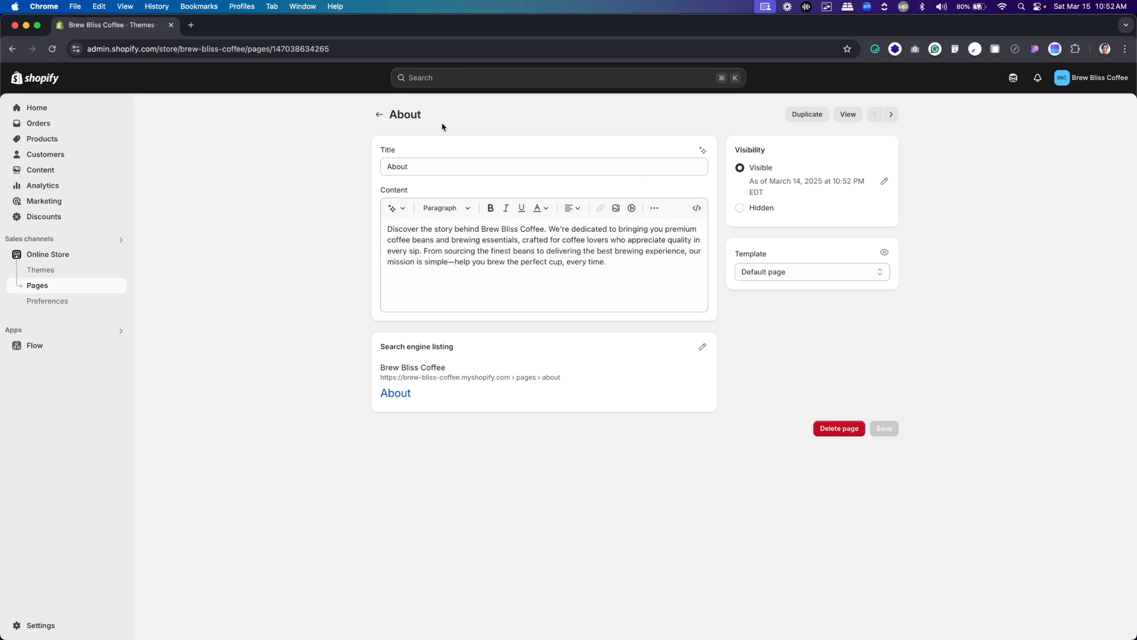
pyautogui.click(379, 115)
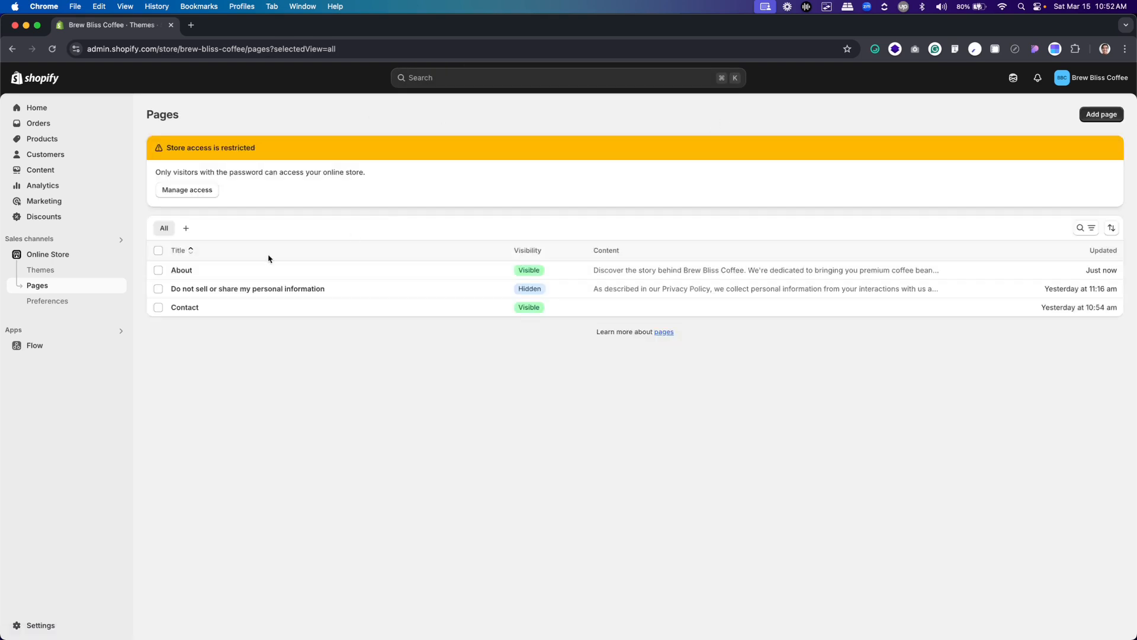
# Open the Dawn theme for customizing, check which page templates are available, and exit the theme editor
pyautogui.click(49, 275)
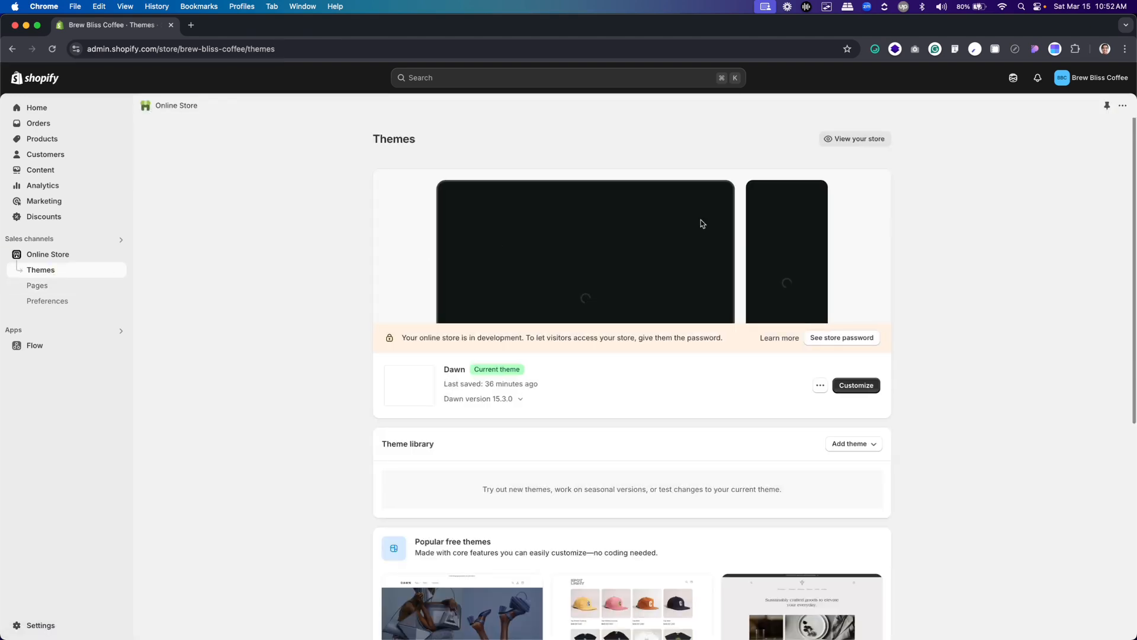
pyautogui.click(863, 385)
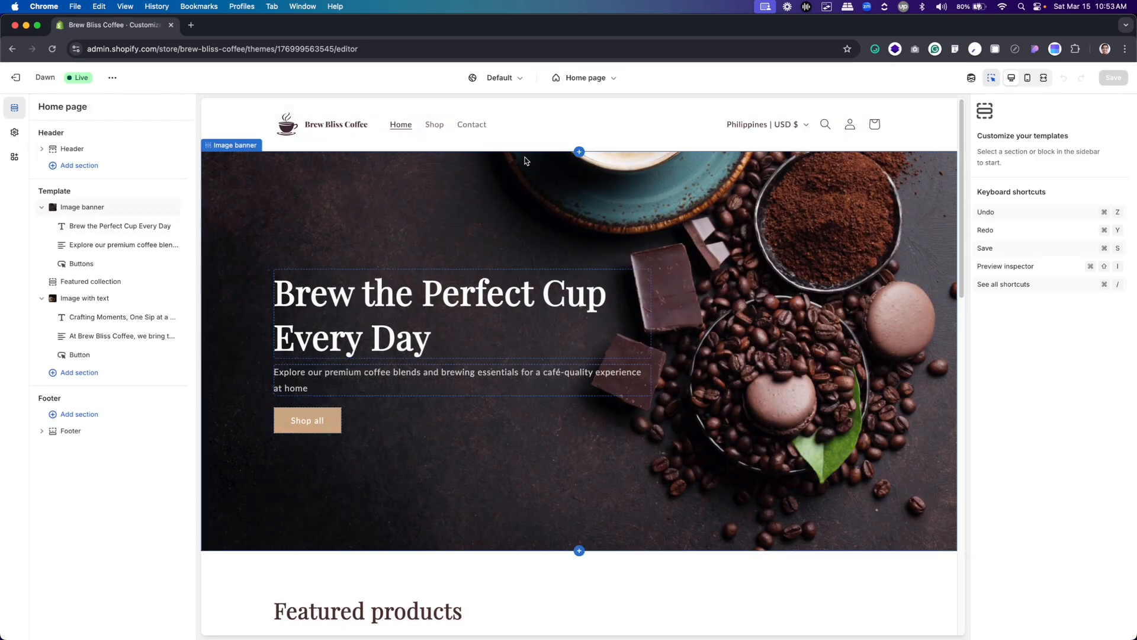
pyautogui.click(590, 80)
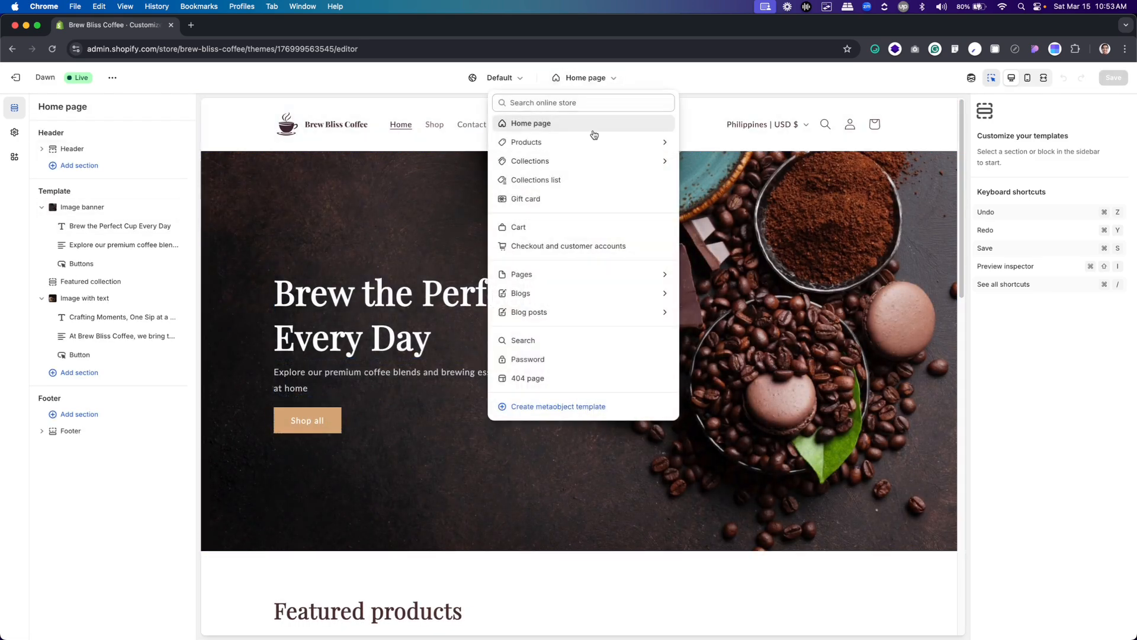
pyautogui.click(573, 274)
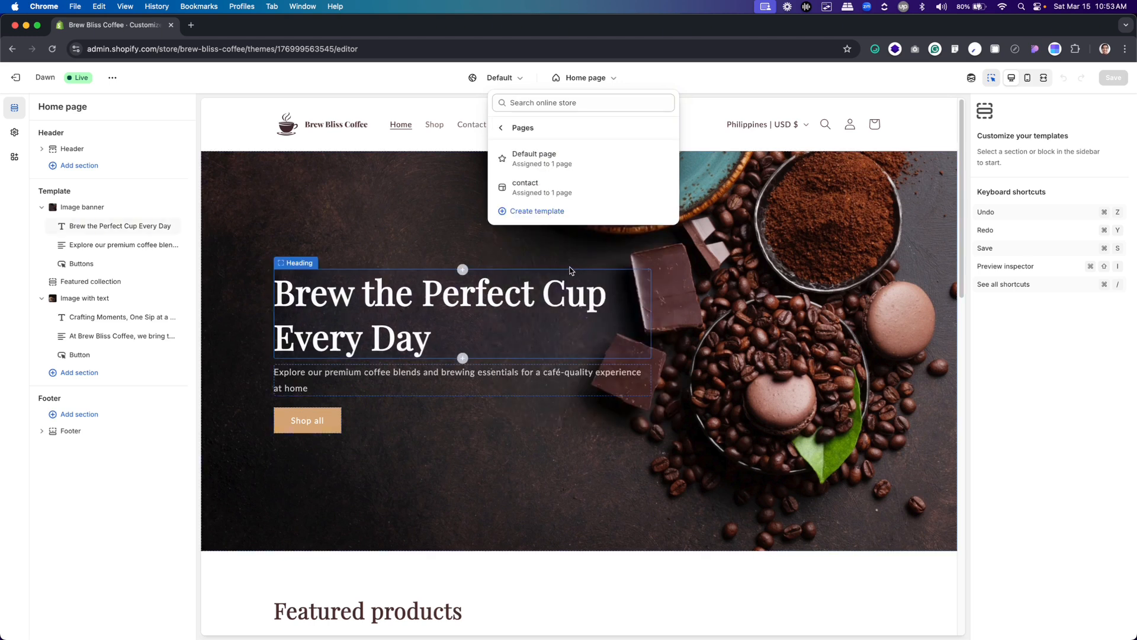
pyautogui.click(22, 78)
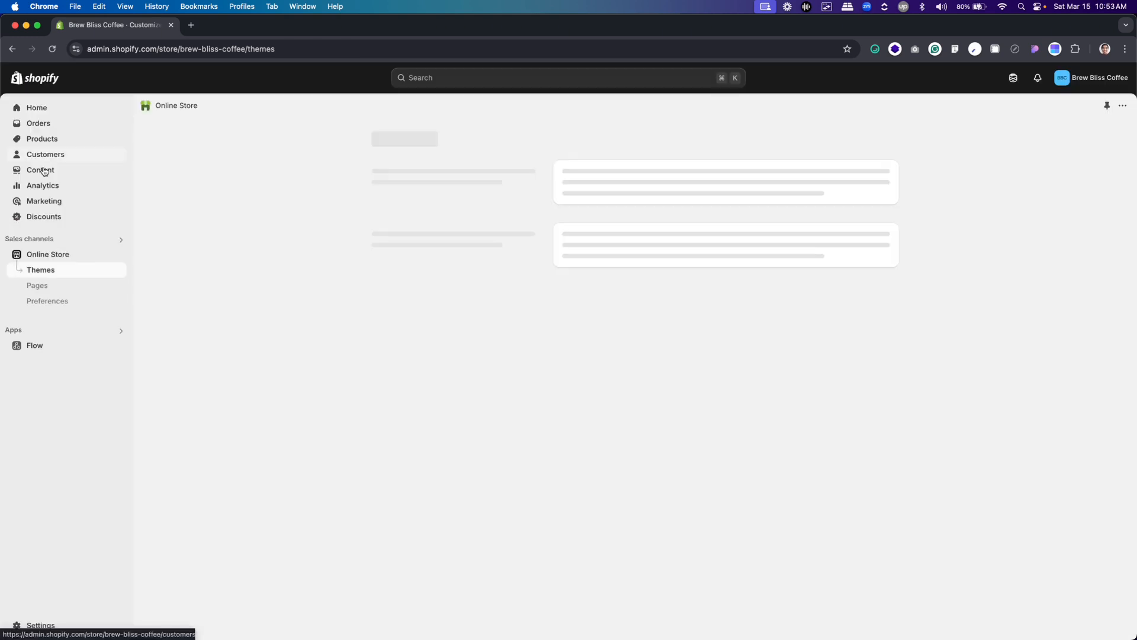
# Open the store's Main menu and add an item labelled About, checking the wording against the Figma homepage header
pyautogui.click(50, 172)
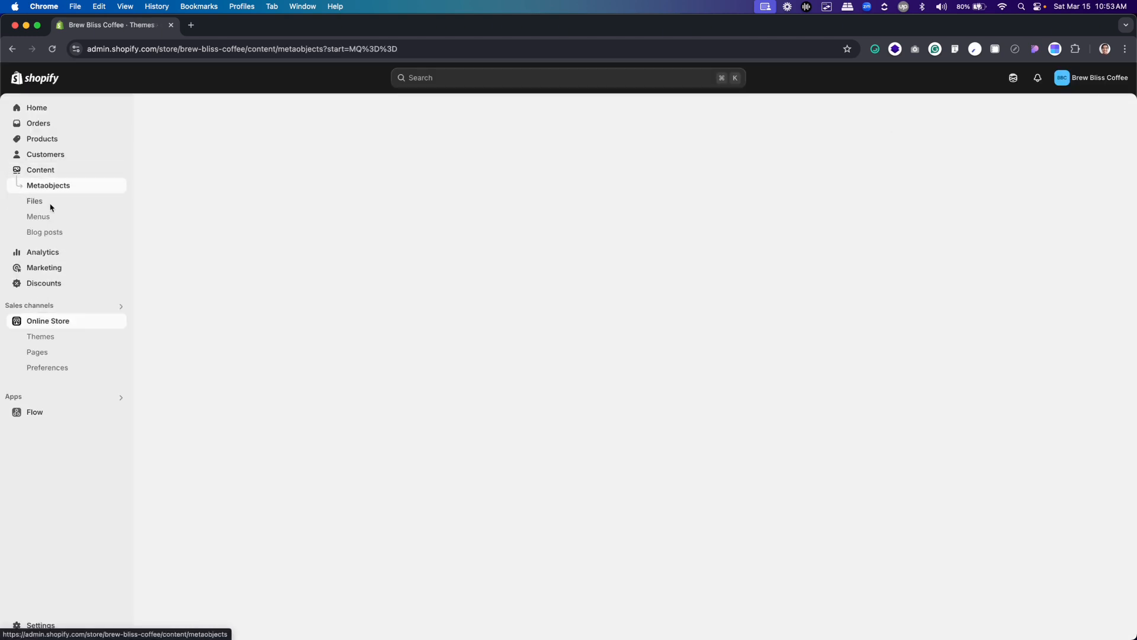
pyautogui.click(42, 217)
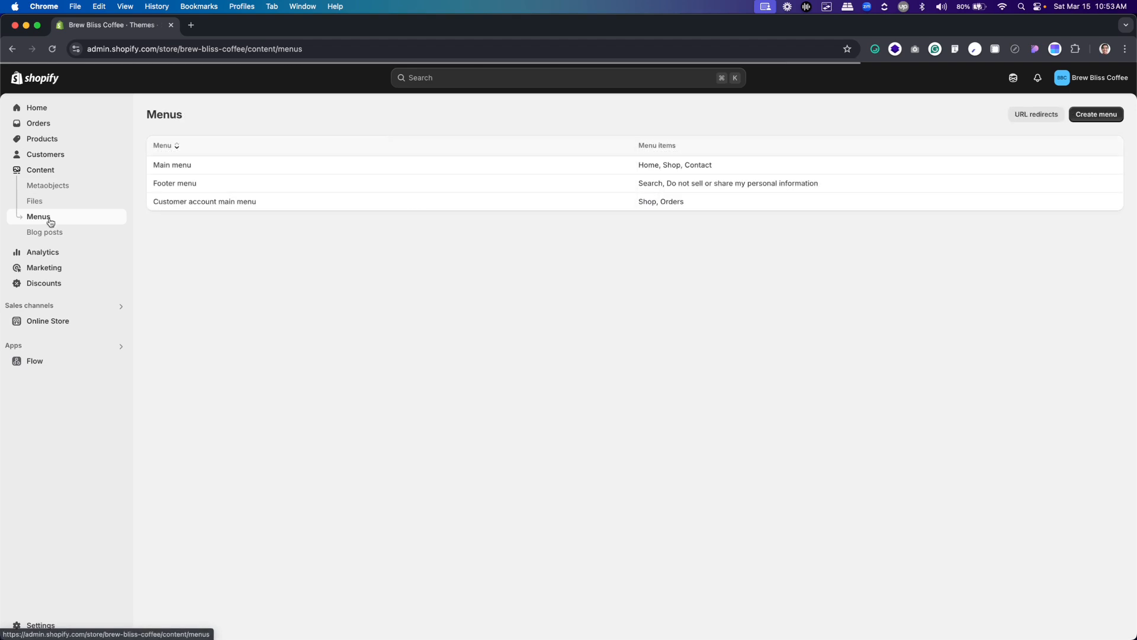
pyautogui.click(426, 166)
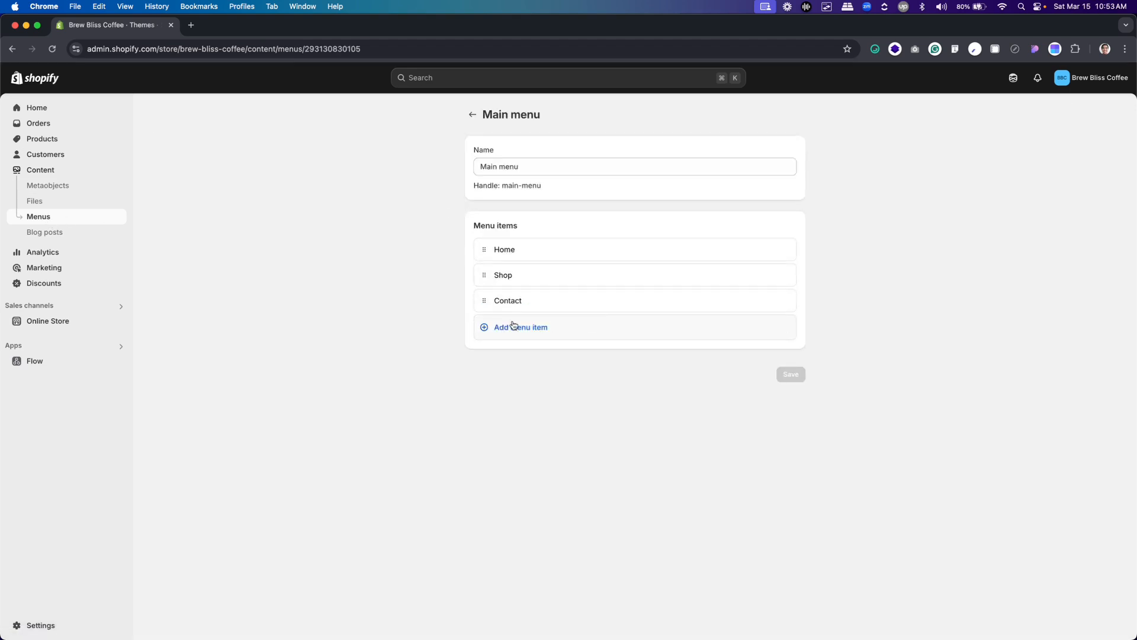
pyautogui.click(501, 325)
pyautogui.write('About us')
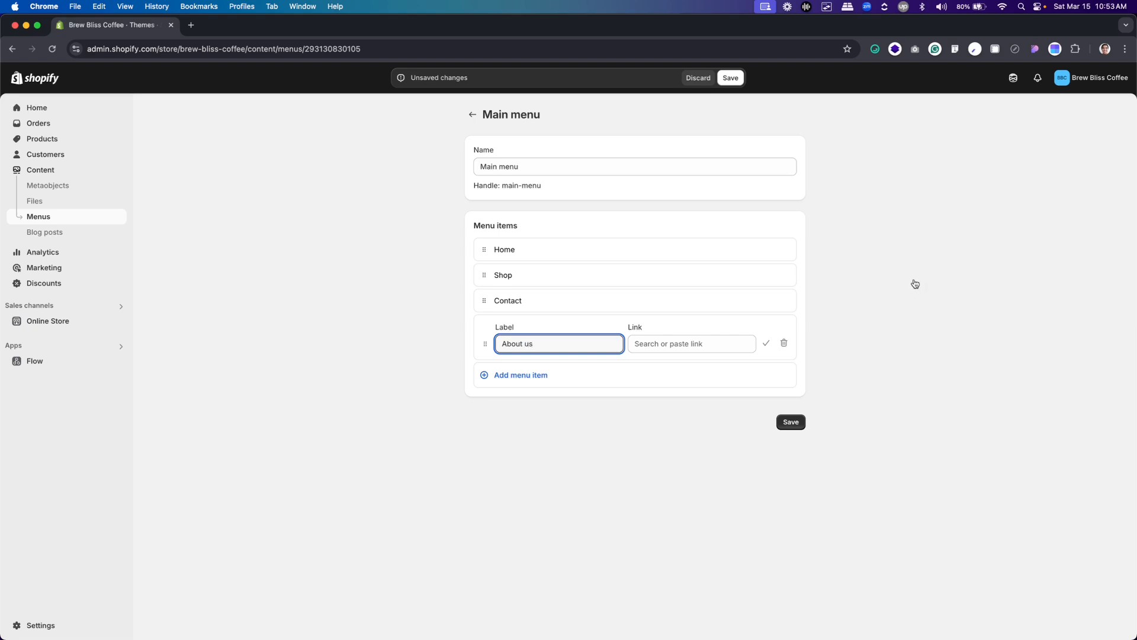
pyautogui.press('super+Tab')
pyautogui.scroll(15, 655, 228)
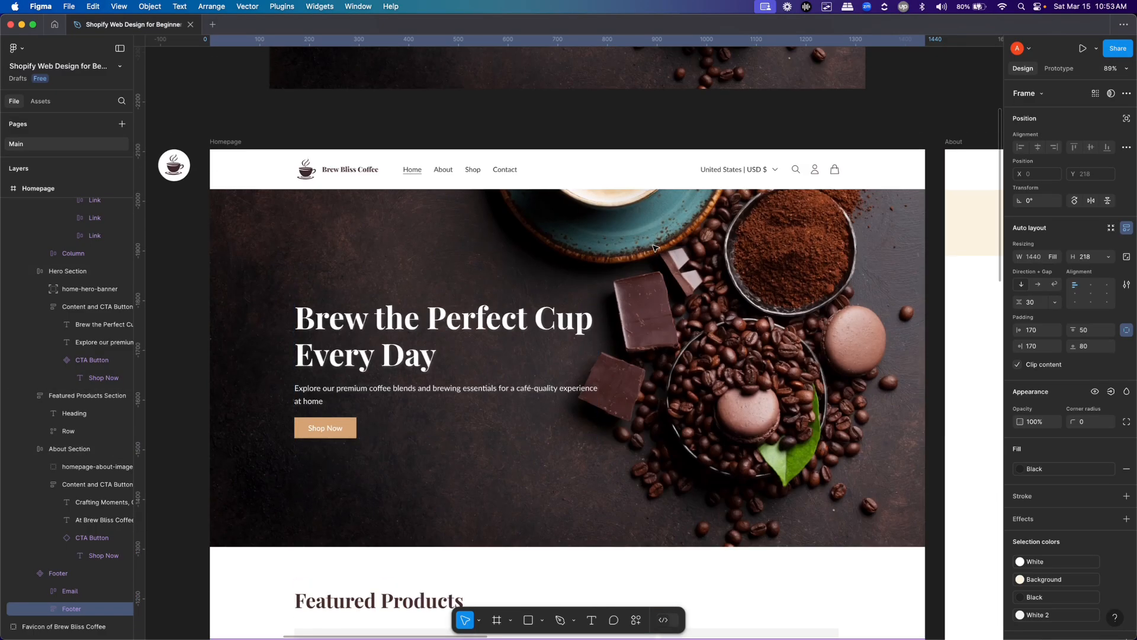
pyautogui.press('super+Tab')
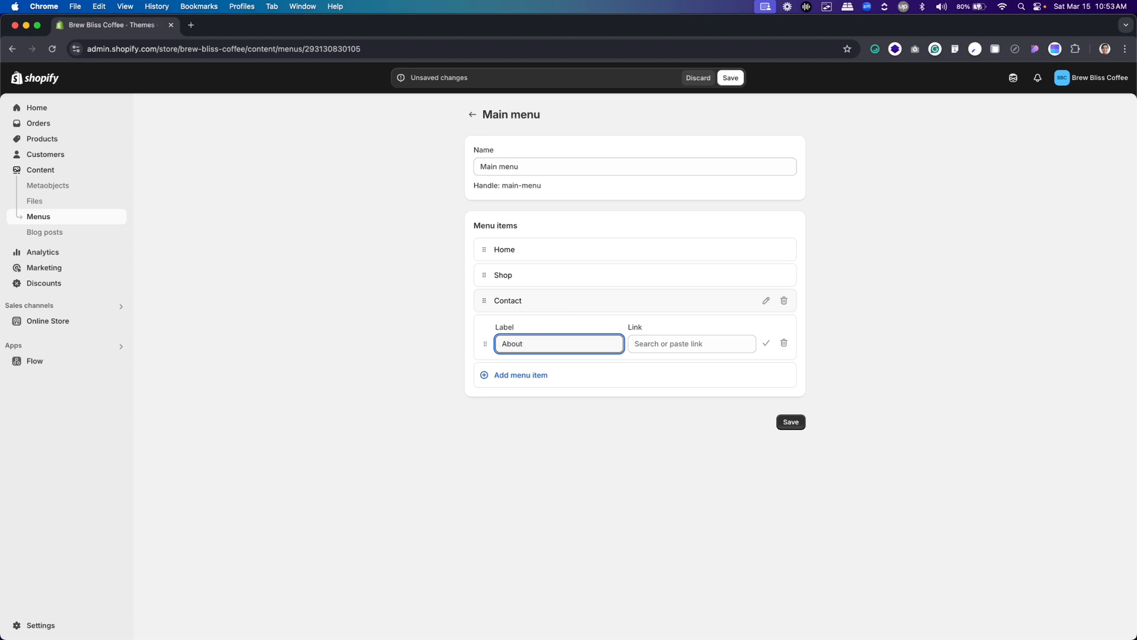
# Link the new About menu item to the About page and save the Main menu
pyautogui.click(673, 344)
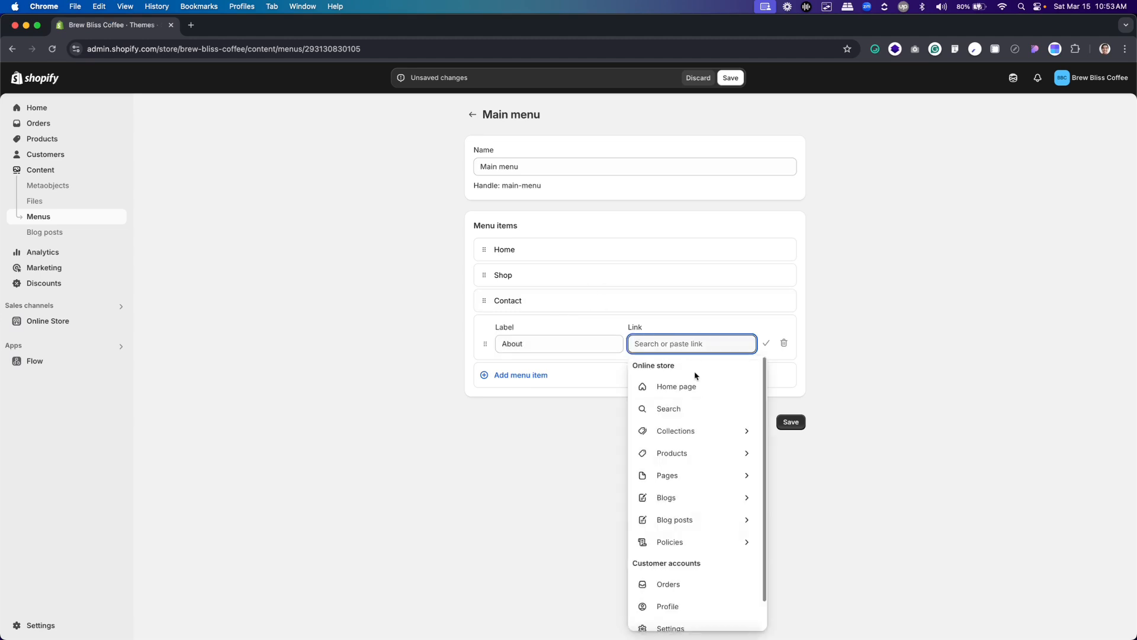
pyautogui.click(699, 477)
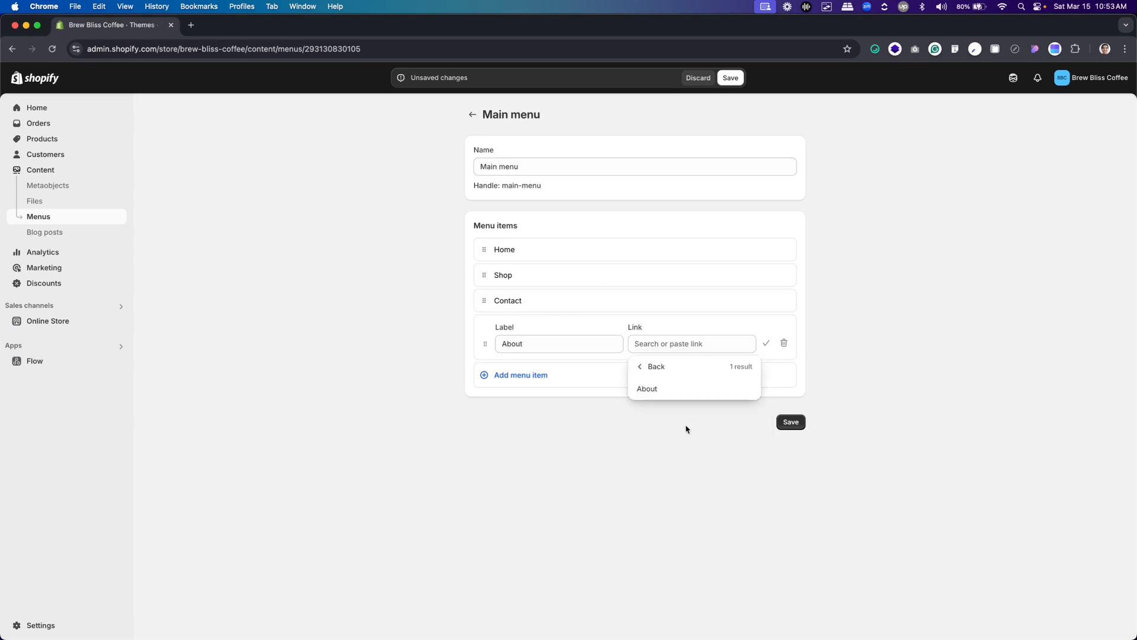
pyautogui.click(652, 391)
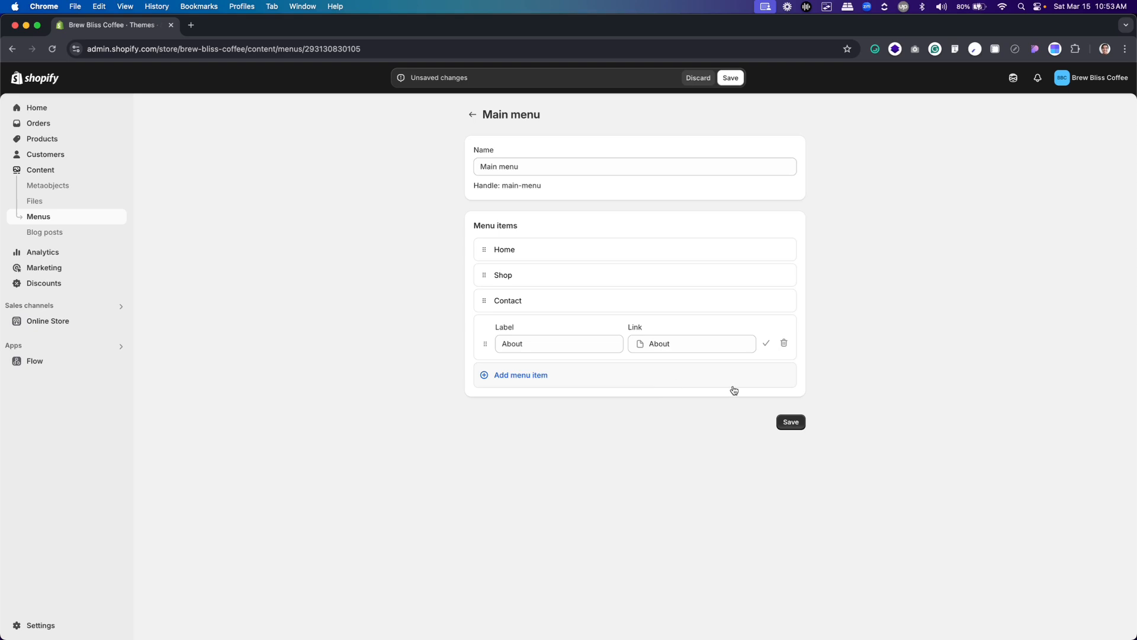
pyautogui.click(791, 423)
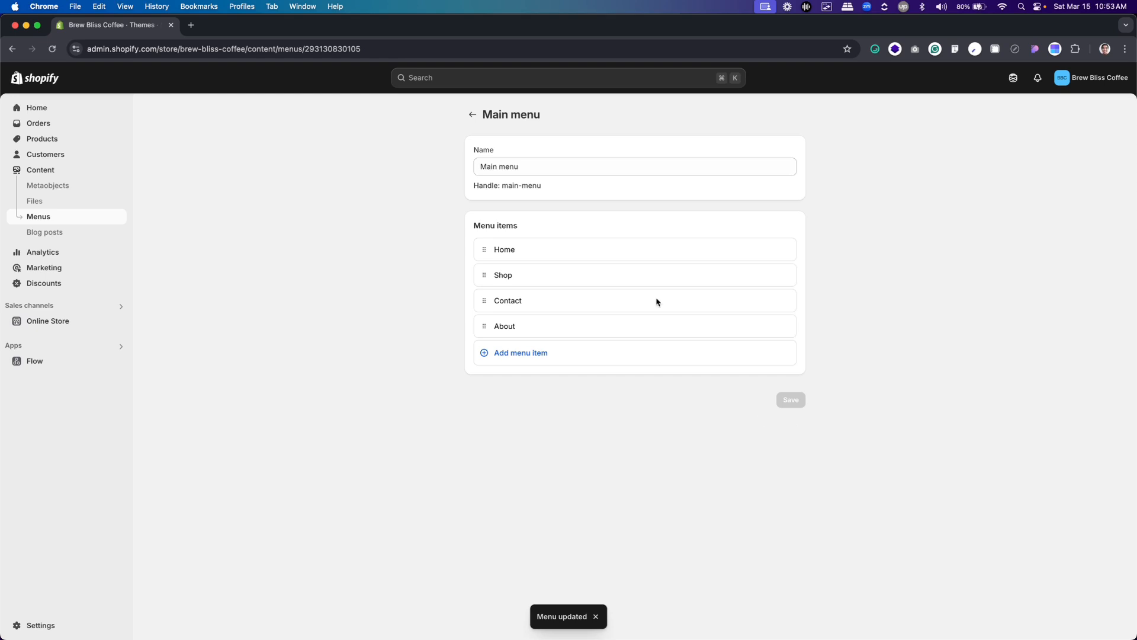
# Reopen the Main menu, move the About item between Home and Shop, and save the new order
pyautogui.click(473, 114)
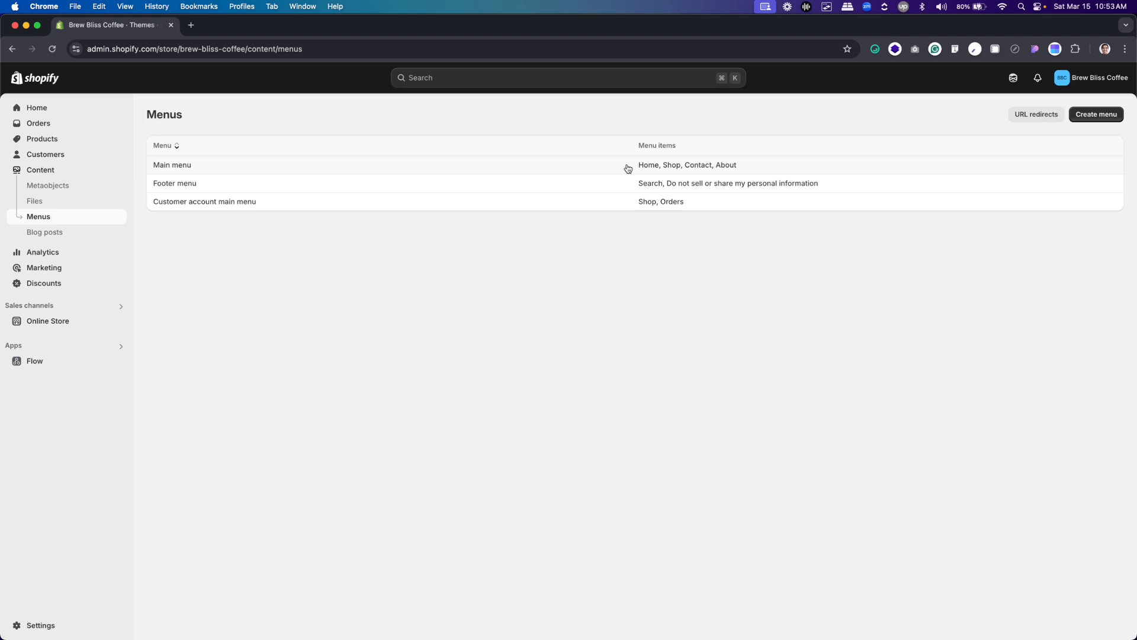
pyautogui.click(572, 169)
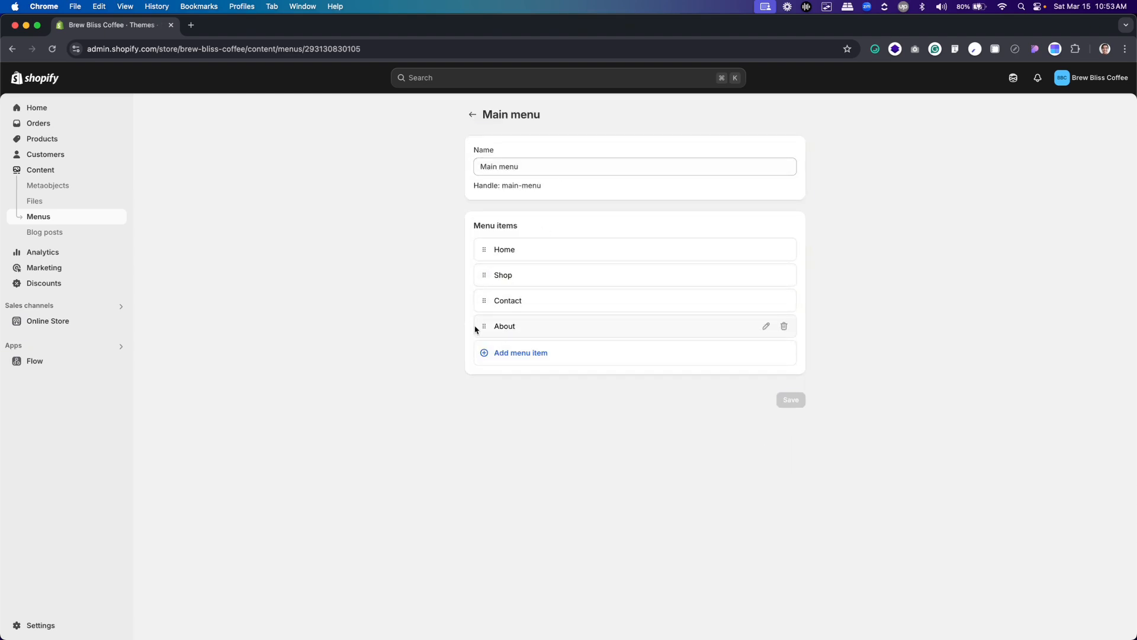
pyautogui.moveTo(484, 326); pyautogui.dragTo(482, 276)
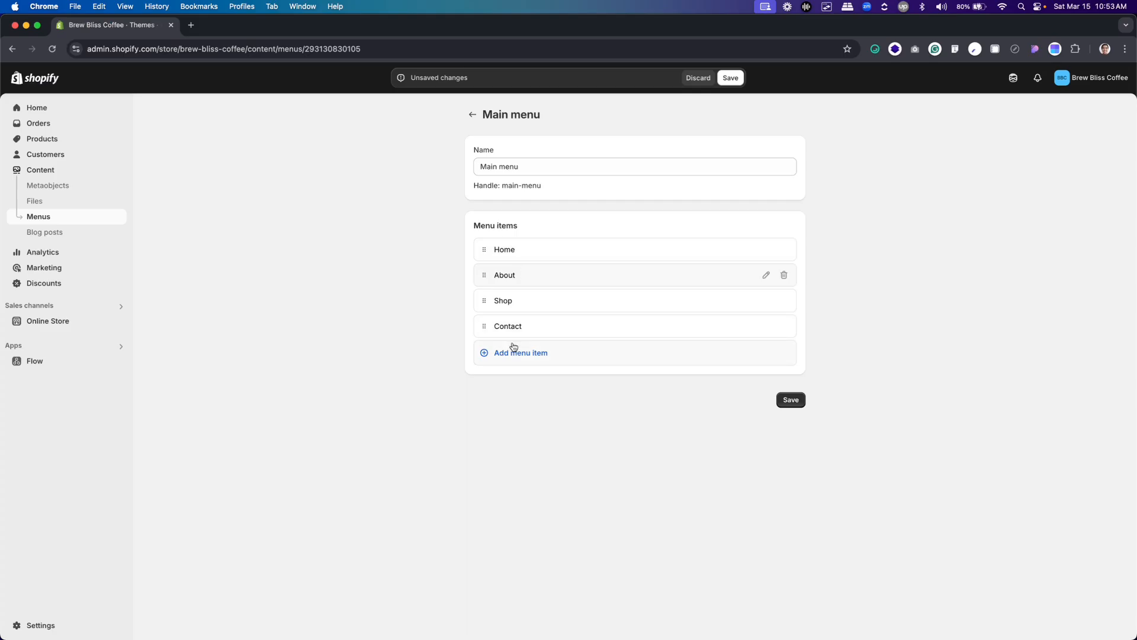
pyautogui.click(791, 400)
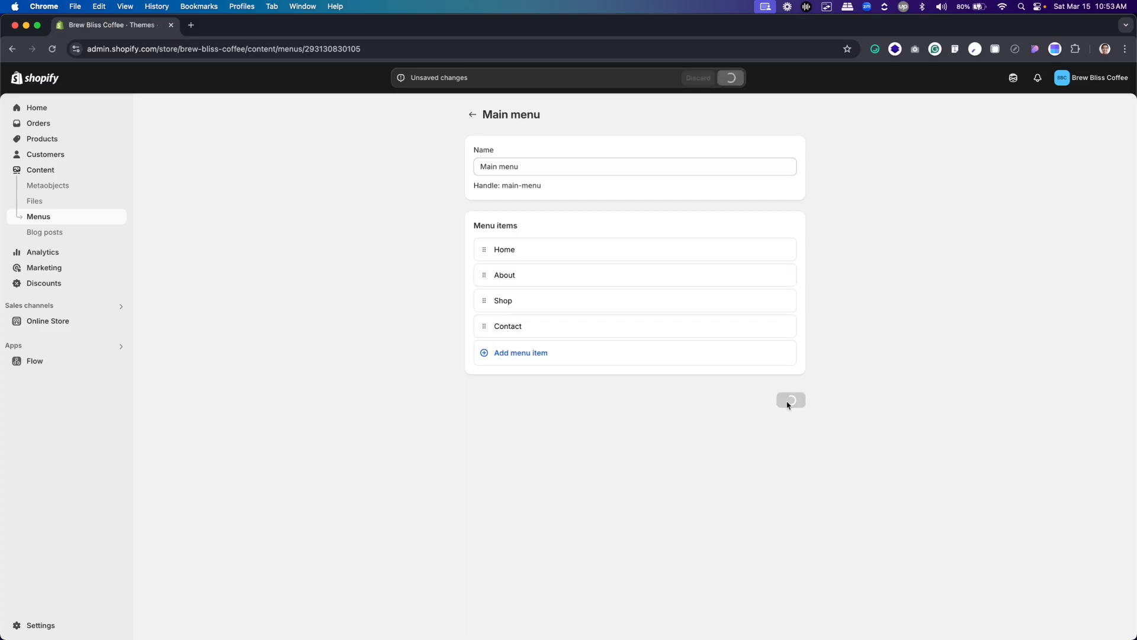
# Open the Dawn theme editor, select the header section and reload the editor to check the header navigation
pyautogui.click(42, 321)
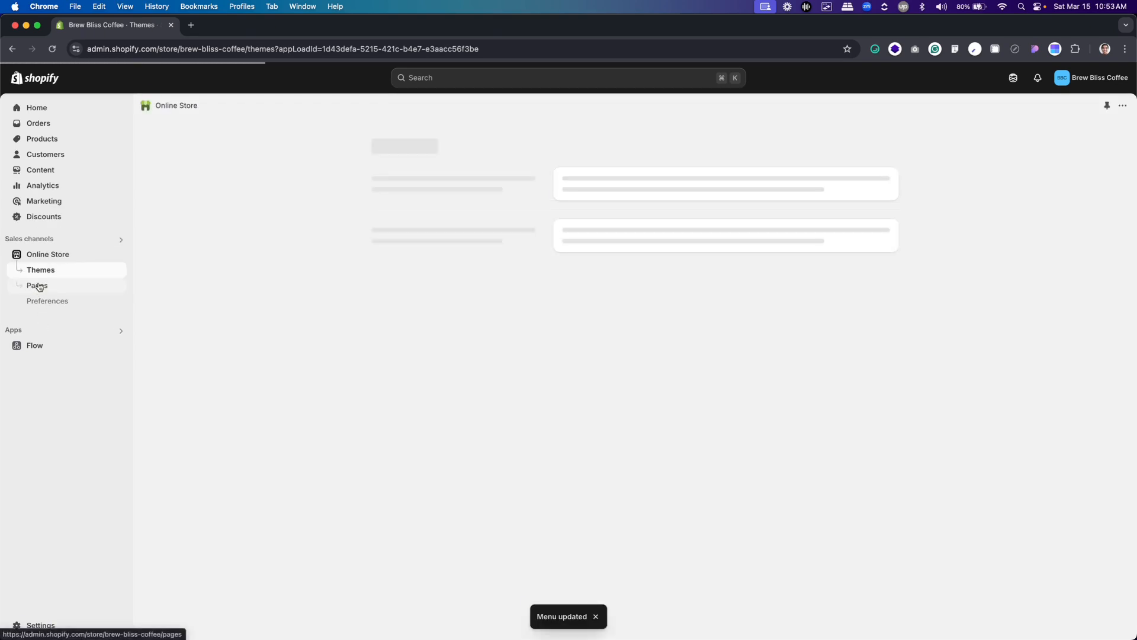
pyautogui.click(853, 385)
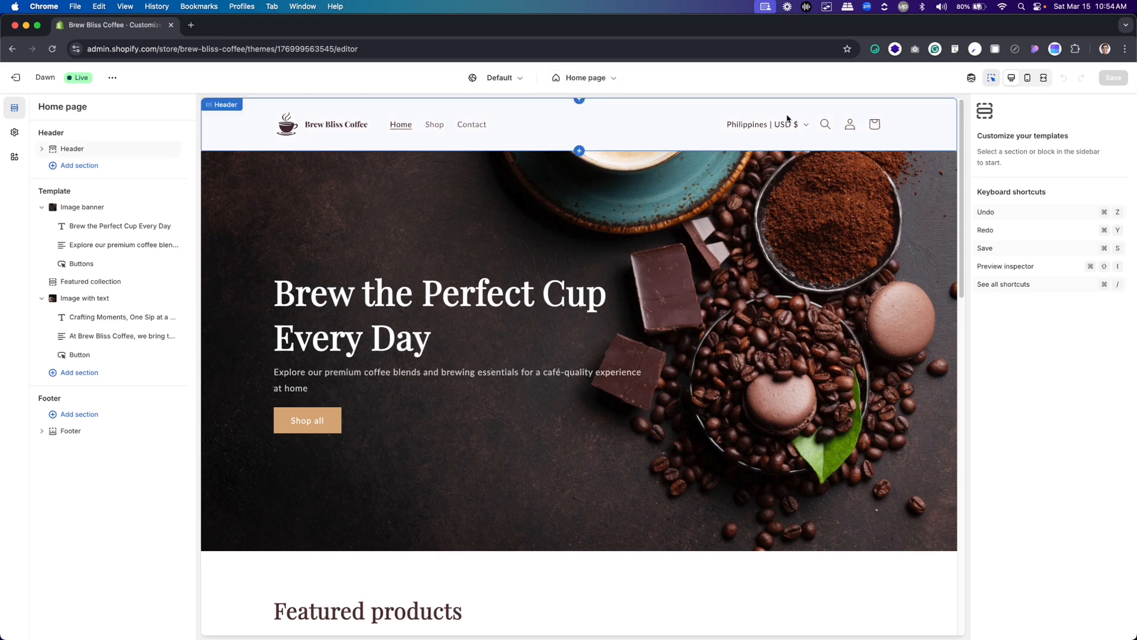
pyautogui.click(425, 130)
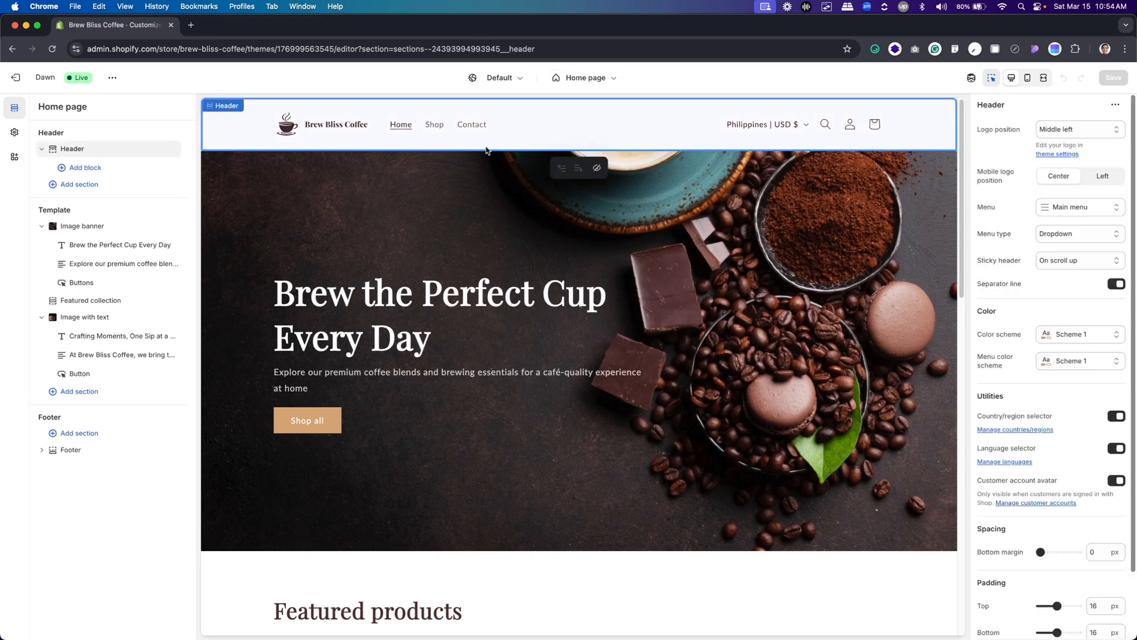
pyautogui.press('super+r')
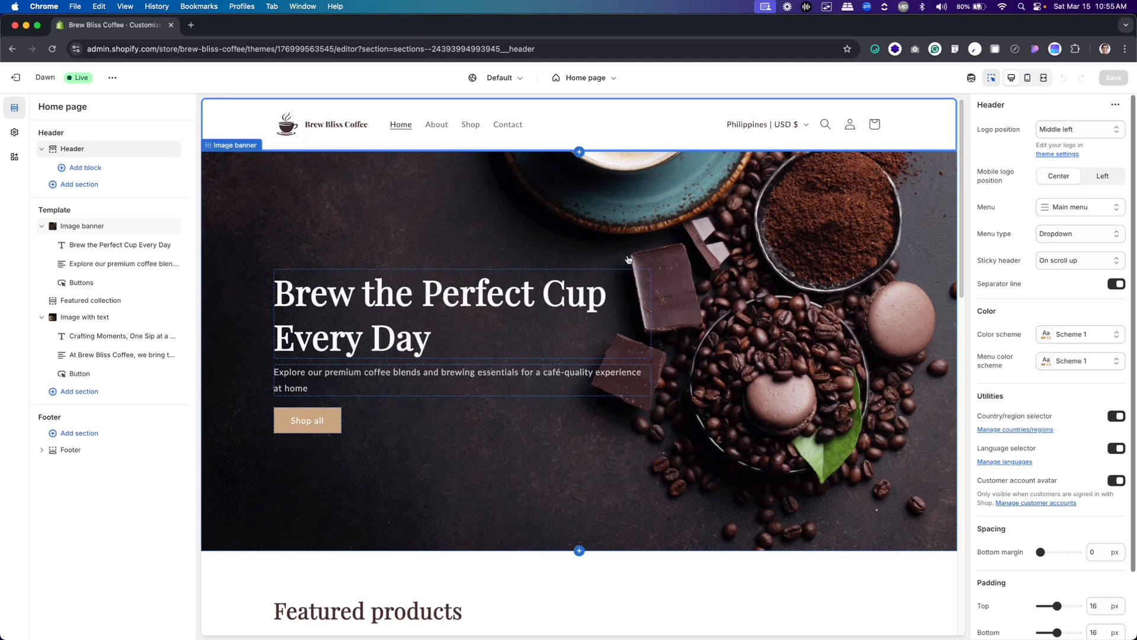
# Switch to Figma and examine the About page design, from its header and title banner to the "Brewing Passion in Every Cup" section
pyautogui.press('super+Tab')
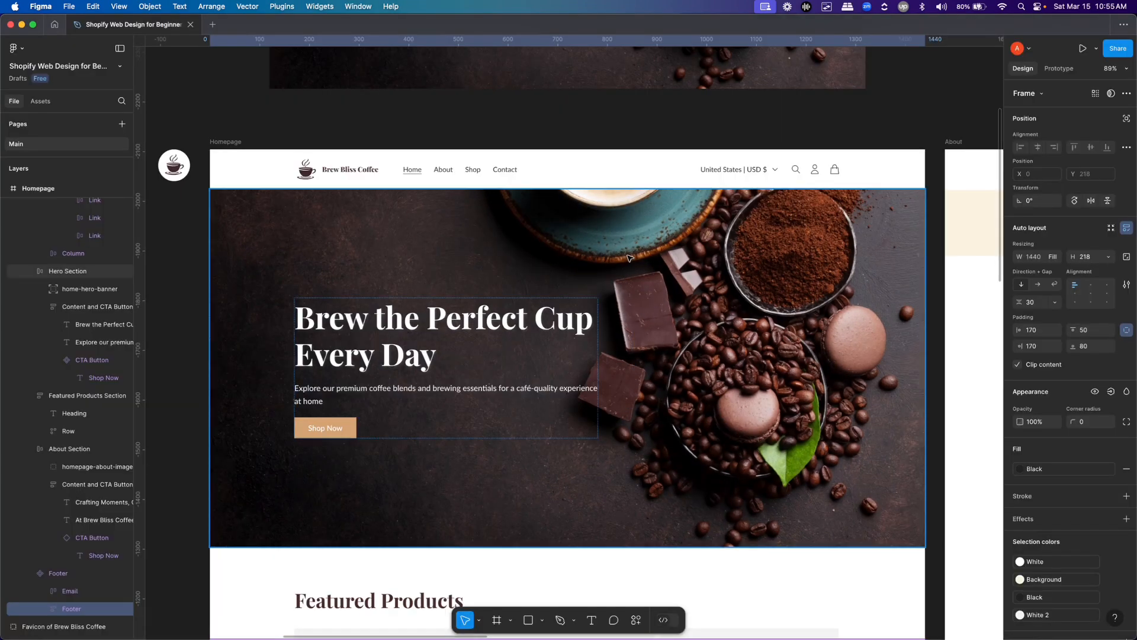
pyautogui.press('h')
pyautogui.moveTo(650, 331); pyautogui.dragTo(583, 185)
pyautogui.scroll(-5, 587, 245)
pyautogui.moveTo(756, 228); pyautogui.dragTo(515, 237)
pyautogui.hscroll(2, 515, 236)
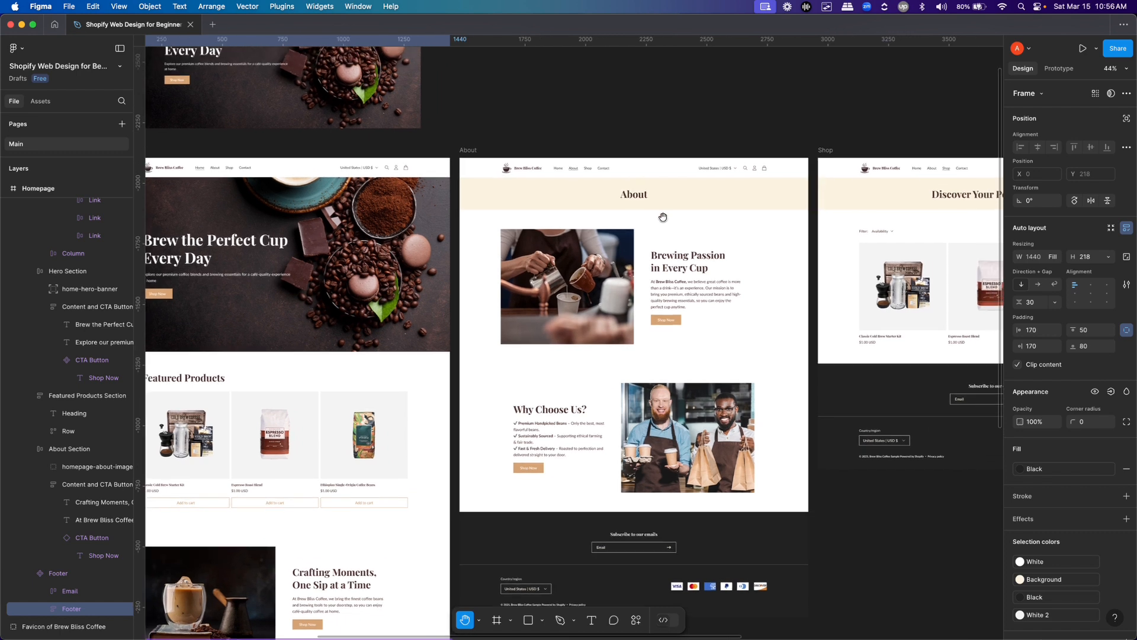
pyautogui.scroll(10, 682, 204)
pyautogui.scroll(-1, 688, 220)
pyautogui.hscroll(1, 688, 220)
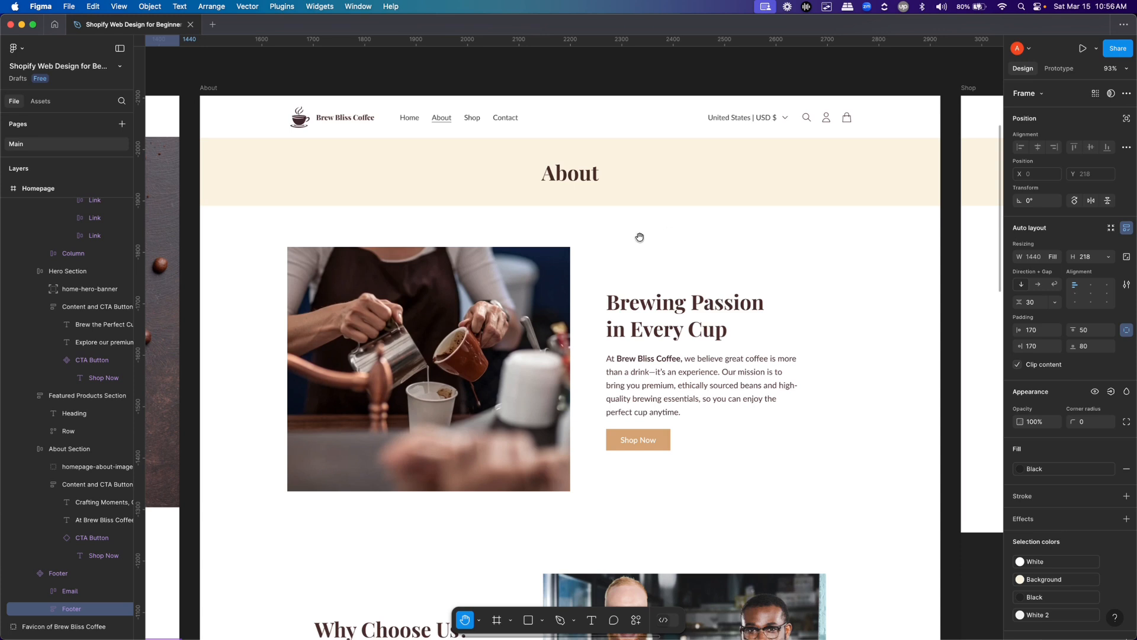
pyautogui.scroll(3, 640, 237)
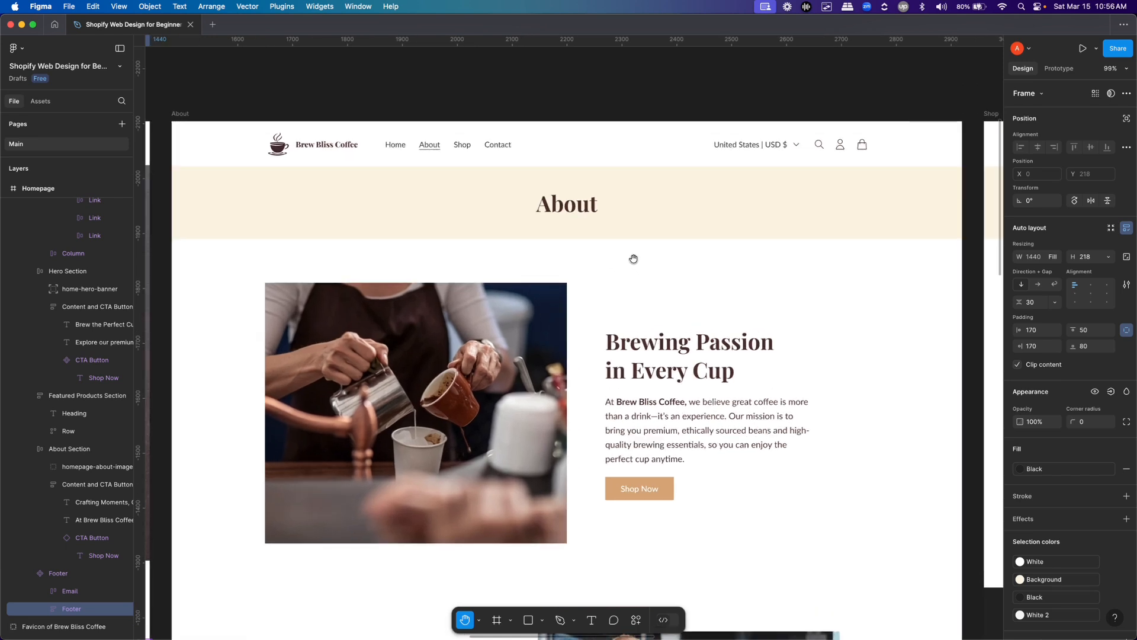
# Switch to the theme editor in Chrome, open the About page in the preview and review the available page templates
pyautogui.press('super+Tab')
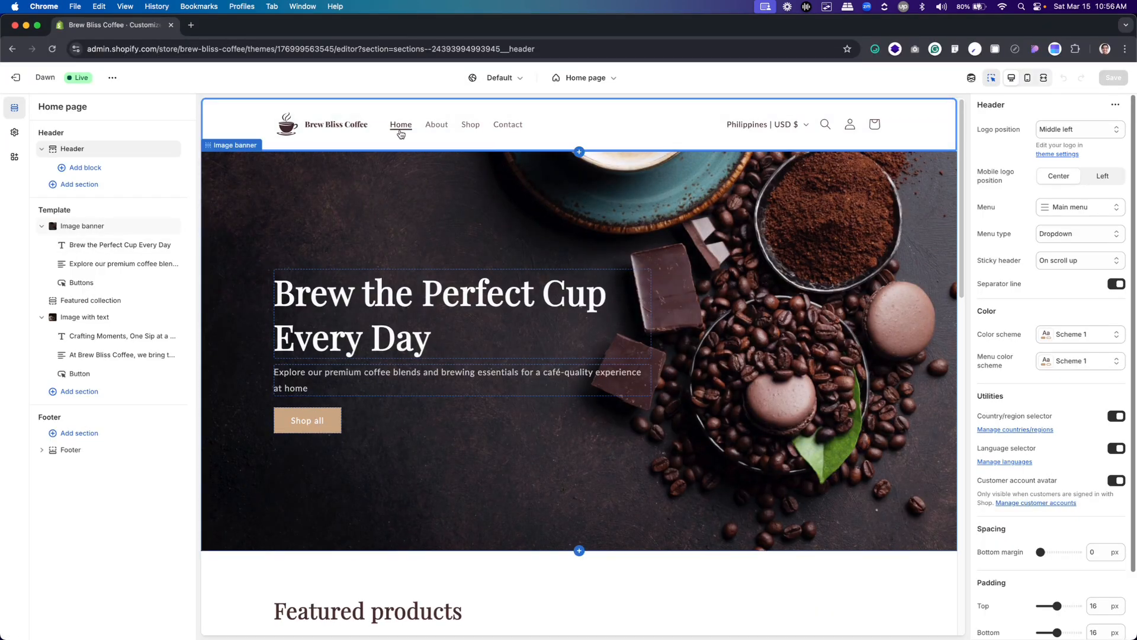
pyautogui.click(435, 127)
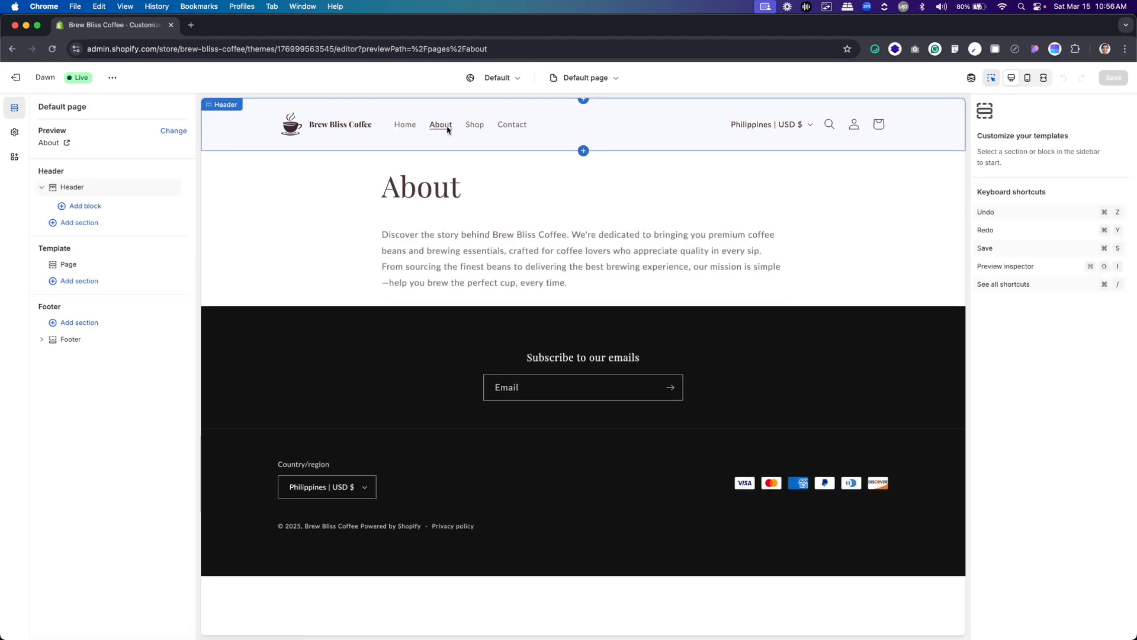
pyautogui.click(584, 77)
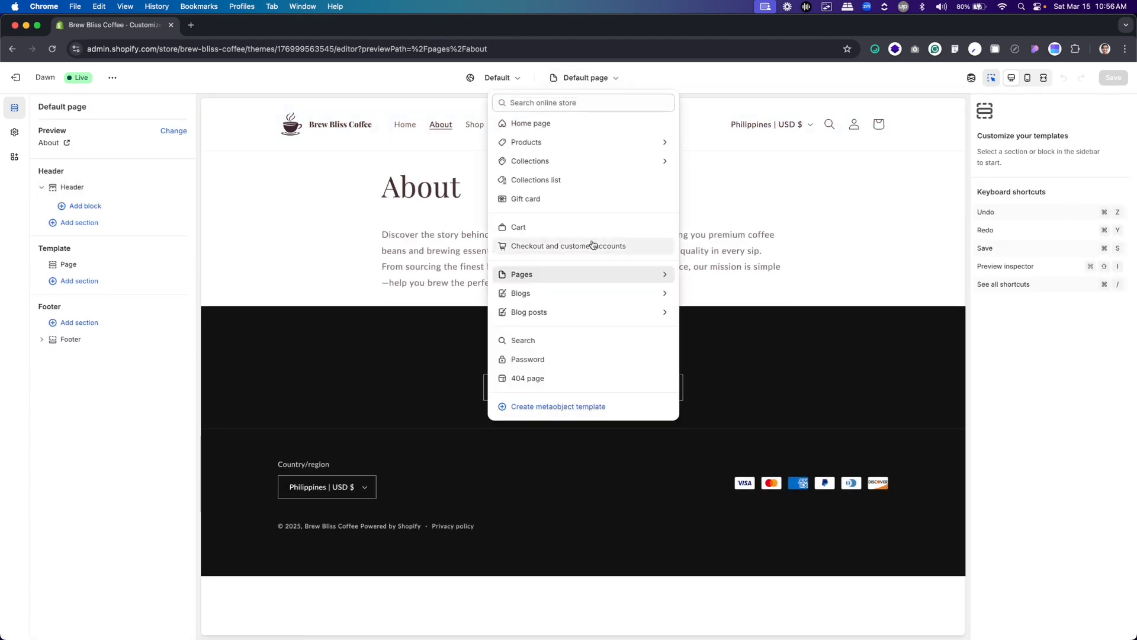
pyautogui.click(574, 275)
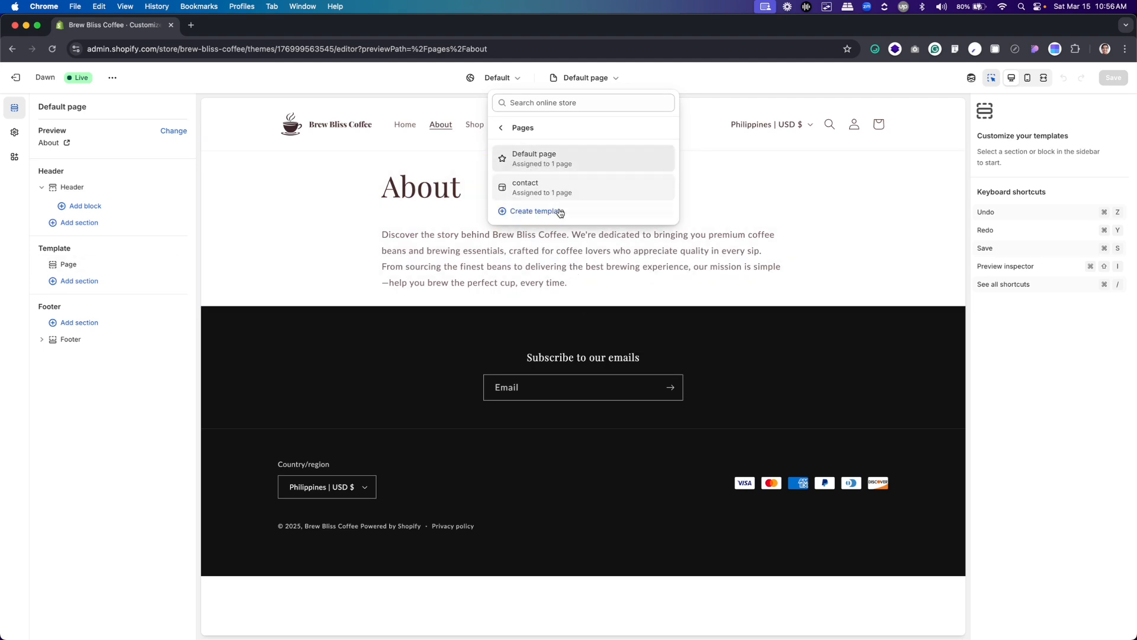
pyautogui.click(640, 245)
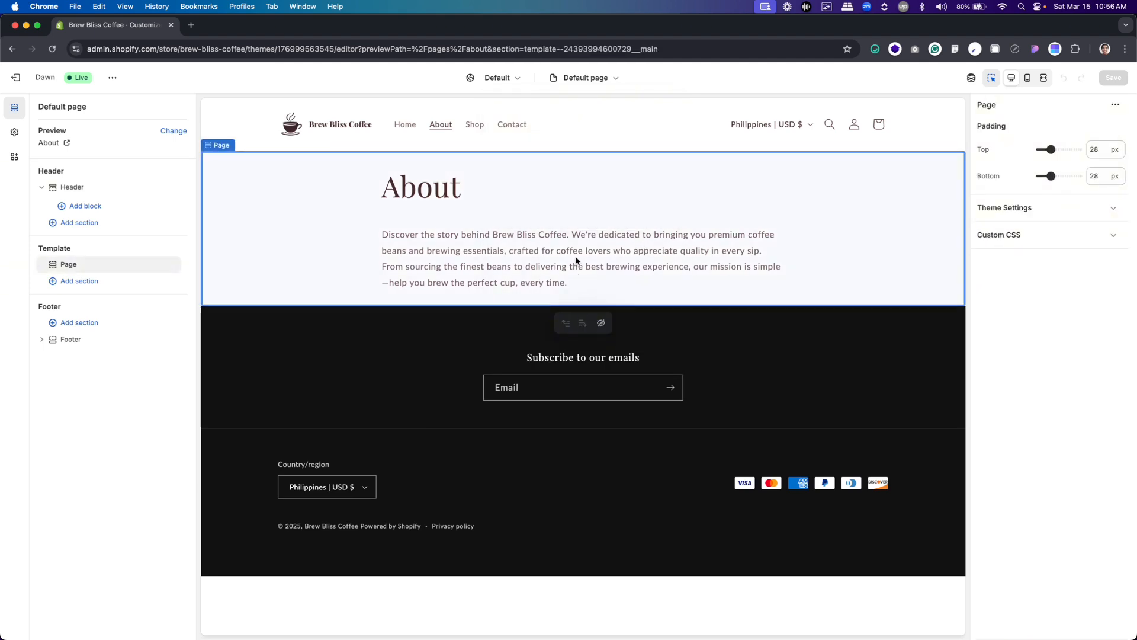
# Check the About title banner in the Figma design, return to the theme editor and hide the template's default Page section
pyautogui.press('super+Tab')
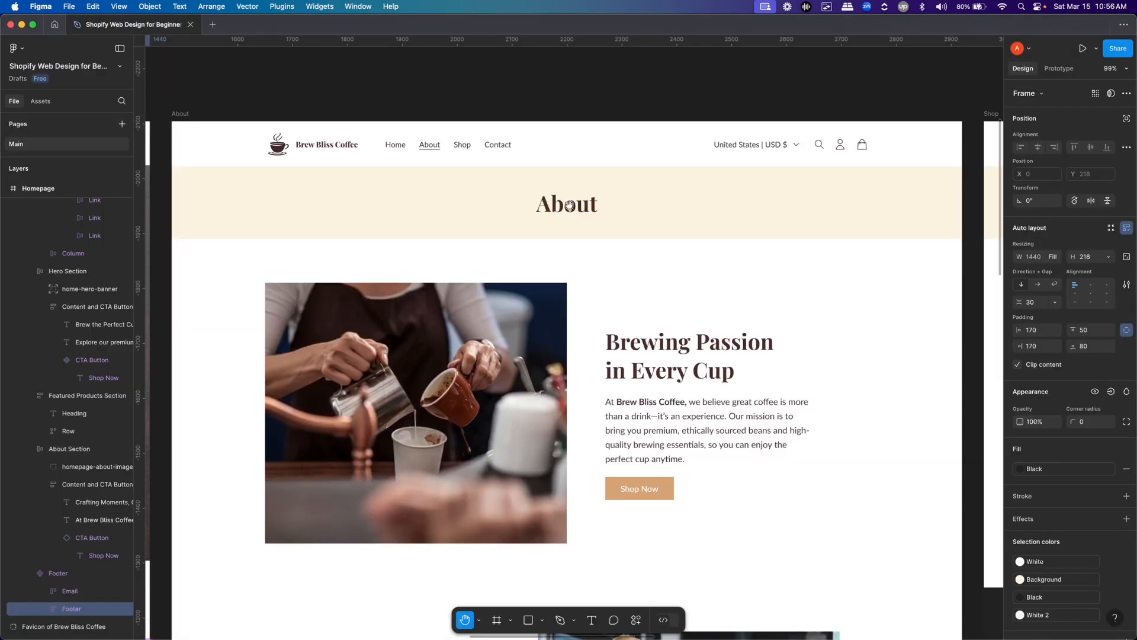
pyautogui.press('super+Tab')
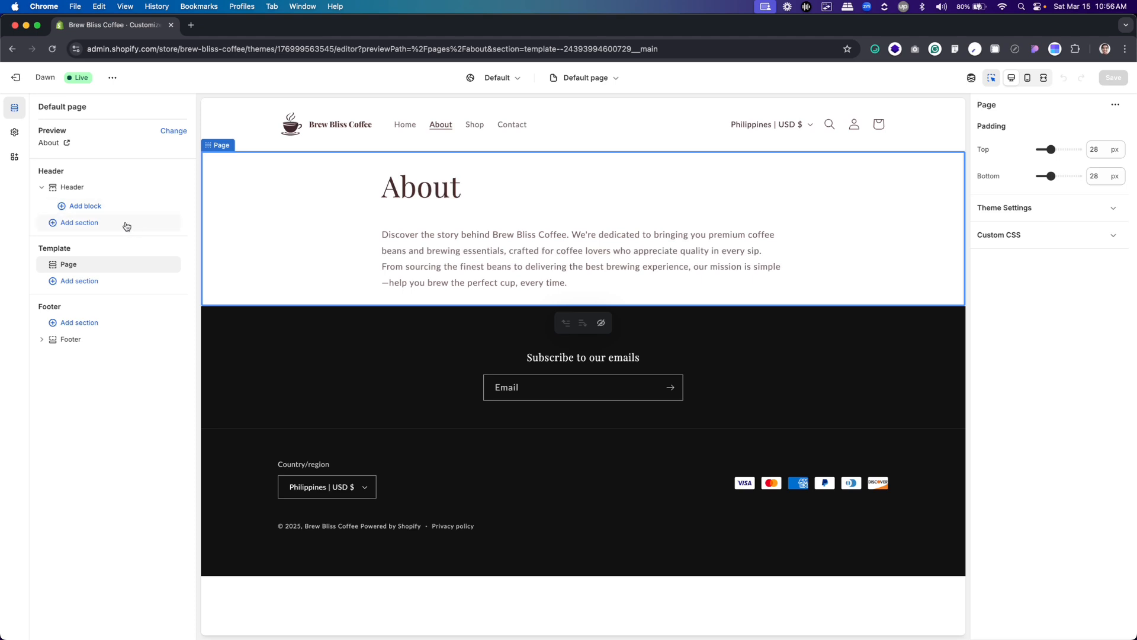
pyautogui.moveTo(70, 272)
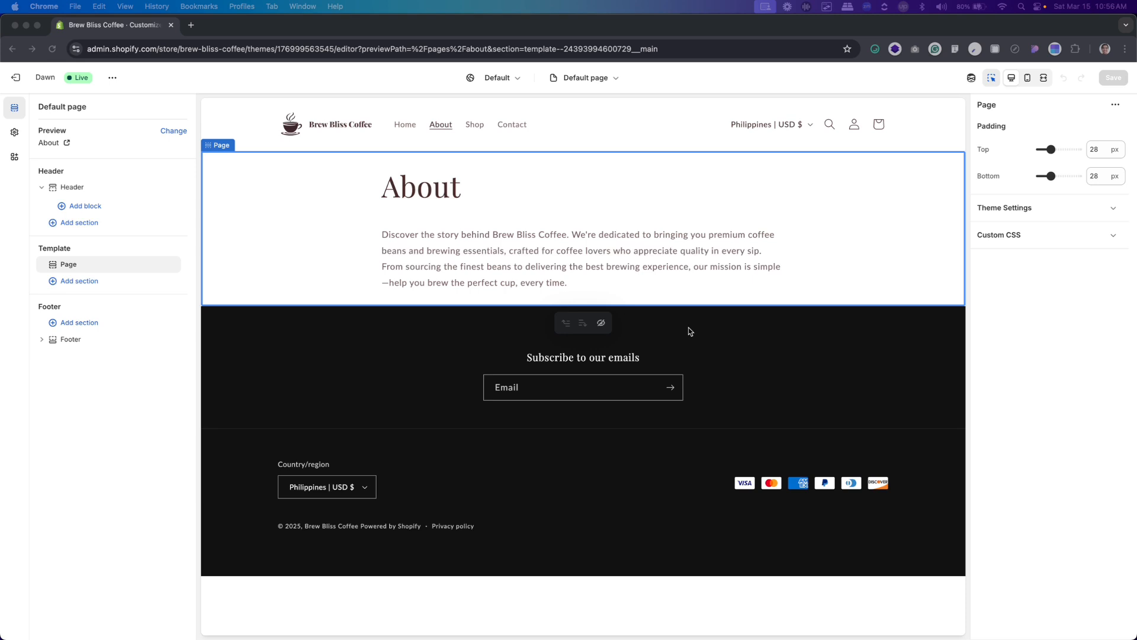
pyautogui.click(80, 281)
pyautogui.click(86, 266)
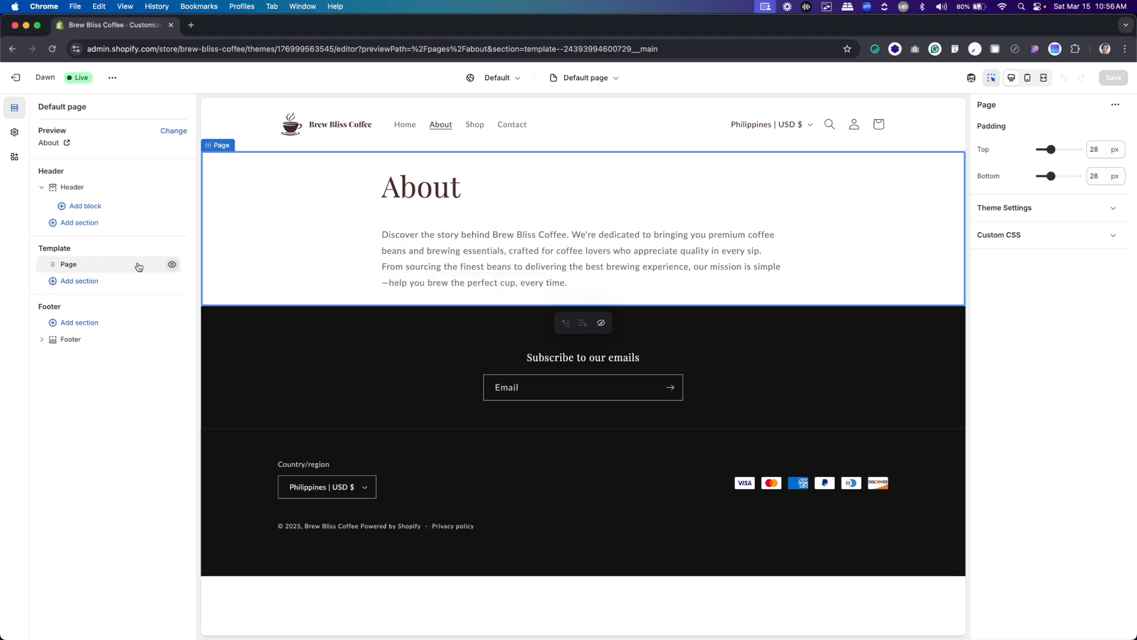
pyautogui.click(172, 266)
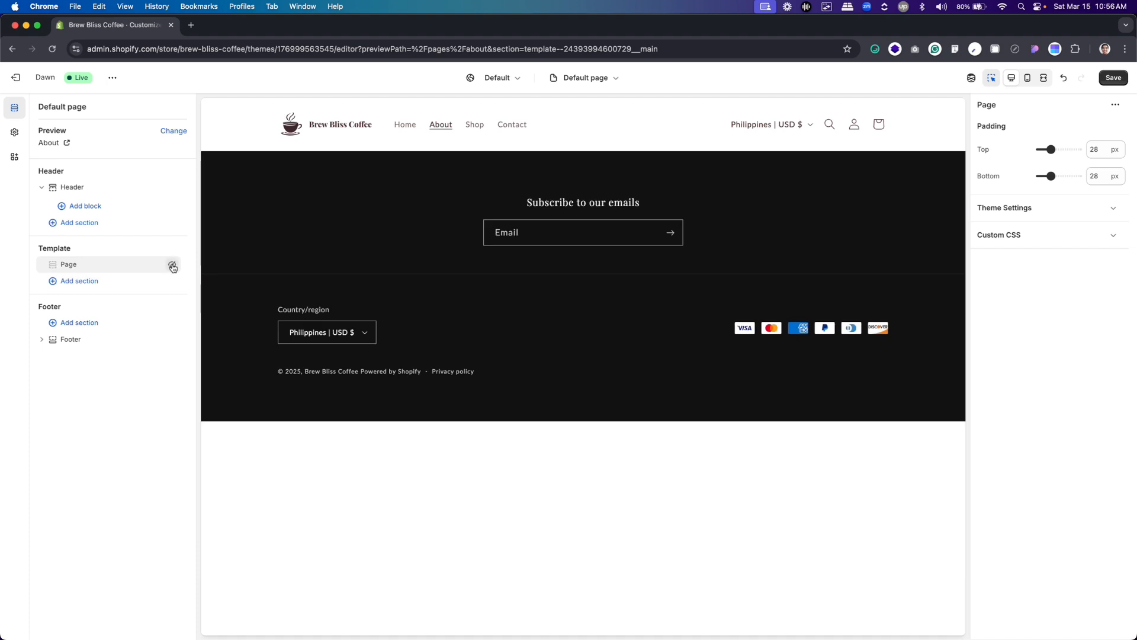
# Add a Rich text section to the About page template
pyautogui.click(73, 282)
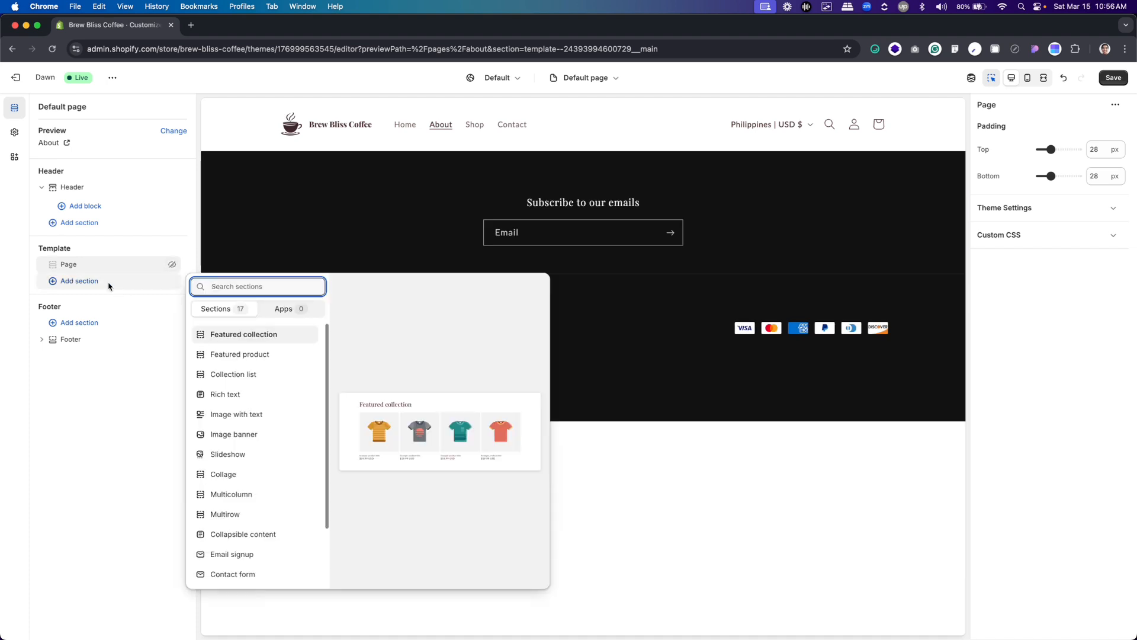
pyautogui.click(244, 395)
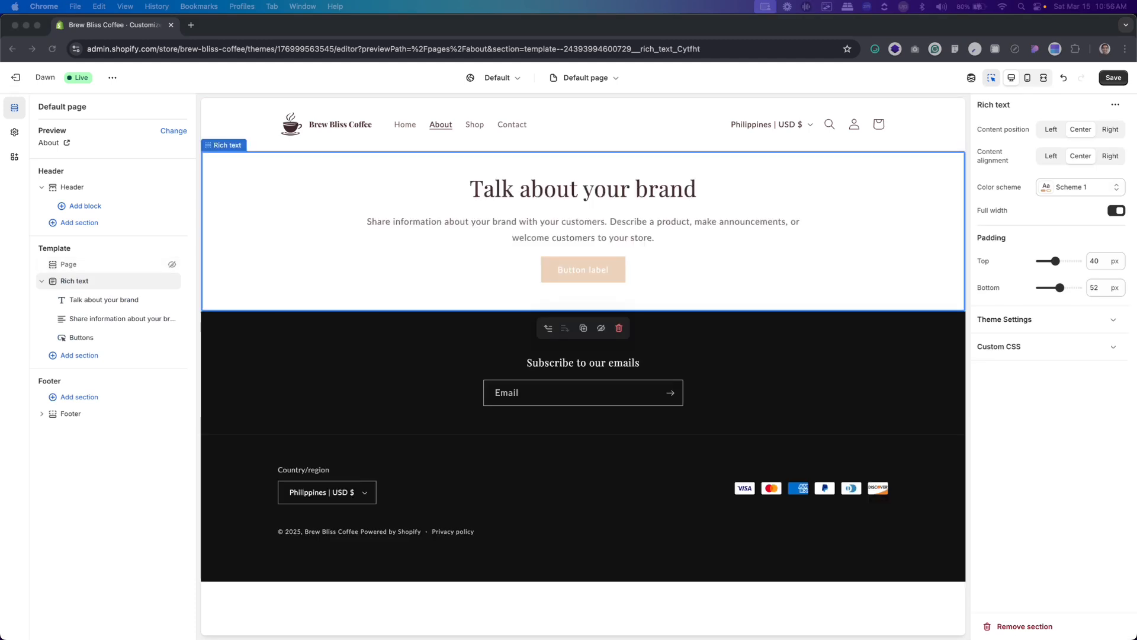
pyautogui.click(700, 183)
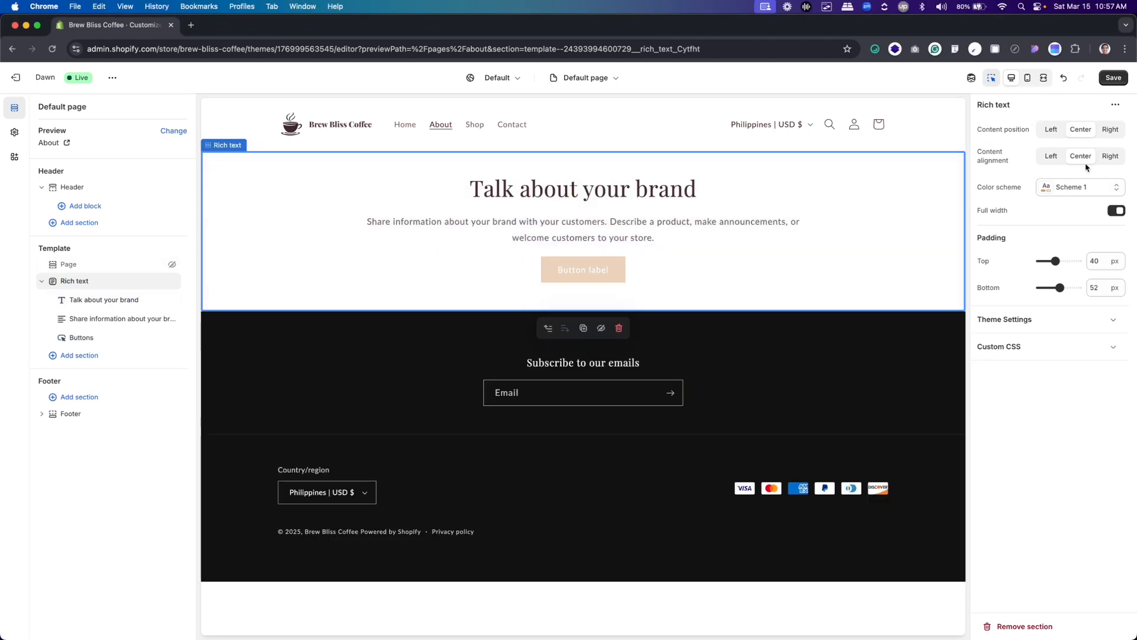
# Apply color scheme Scheme 2 to the Rich text section and set its bottom padding to 40 px
pyautogui.click(1084, 190)
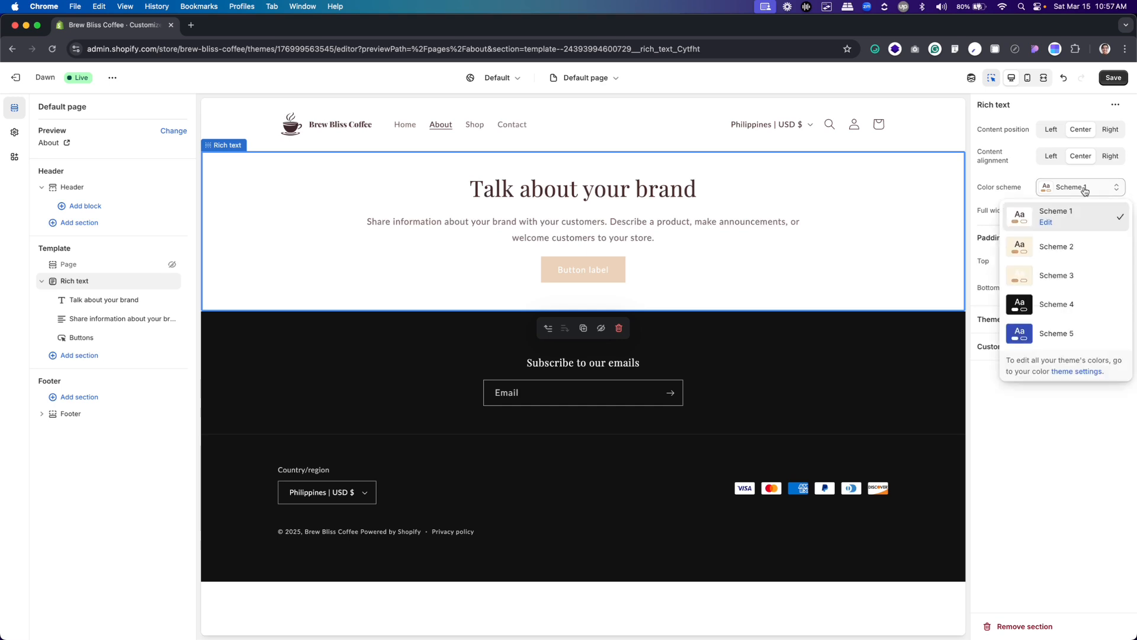
pyautogui.click(1058, 253)
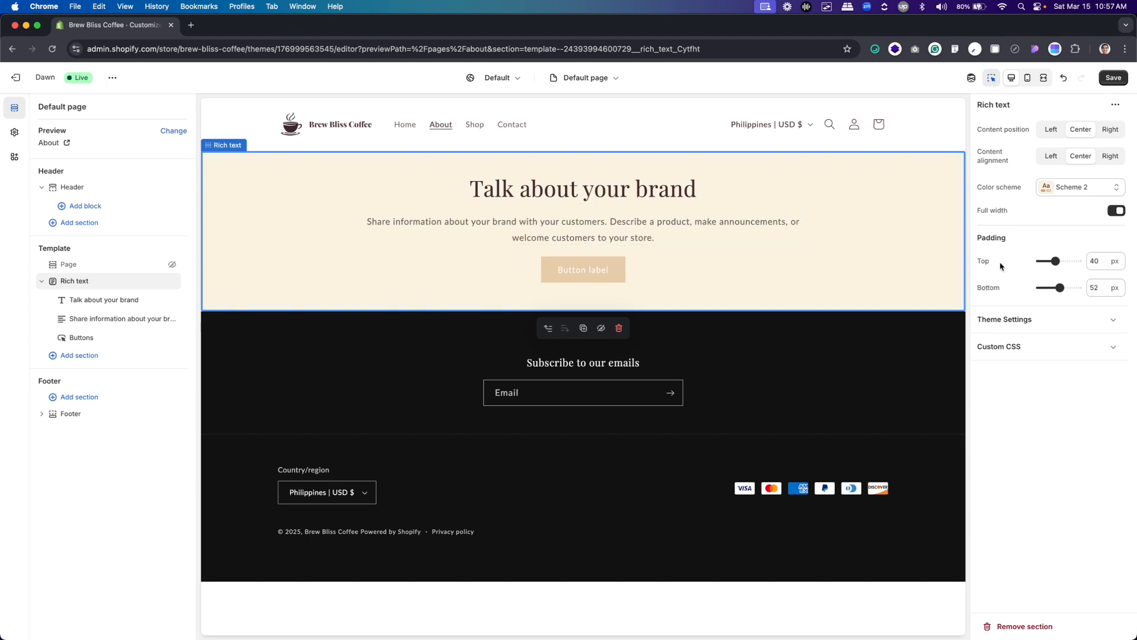
pyautogui.click(1055, 289)
pyautogui.write('40')
pyautogui.click(1023, 375)
# Change the Rich text section's heading to "About"
pyautogui.click(118, 301)
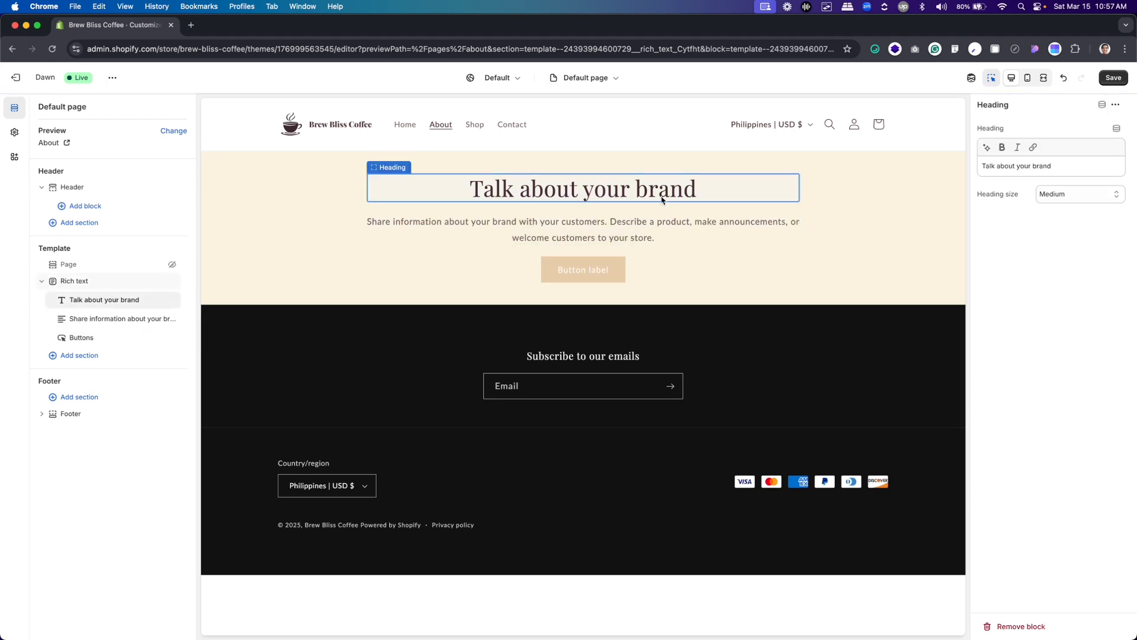
pyautogui.click(1046, 160)
pyautogui.press('super+a')
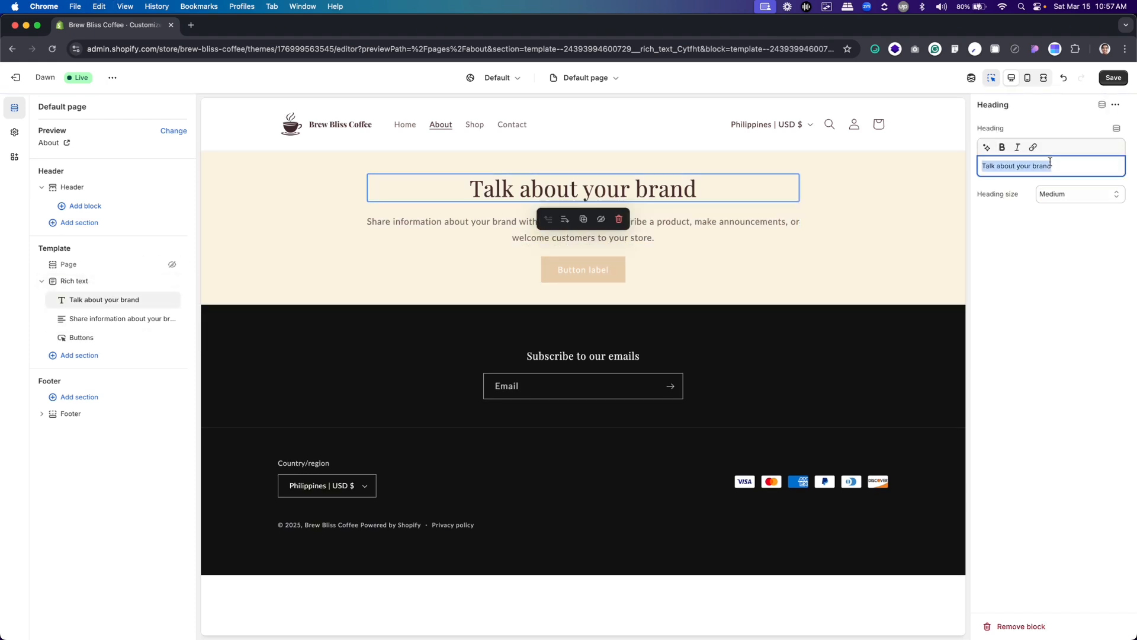
pyautogui.write('About')
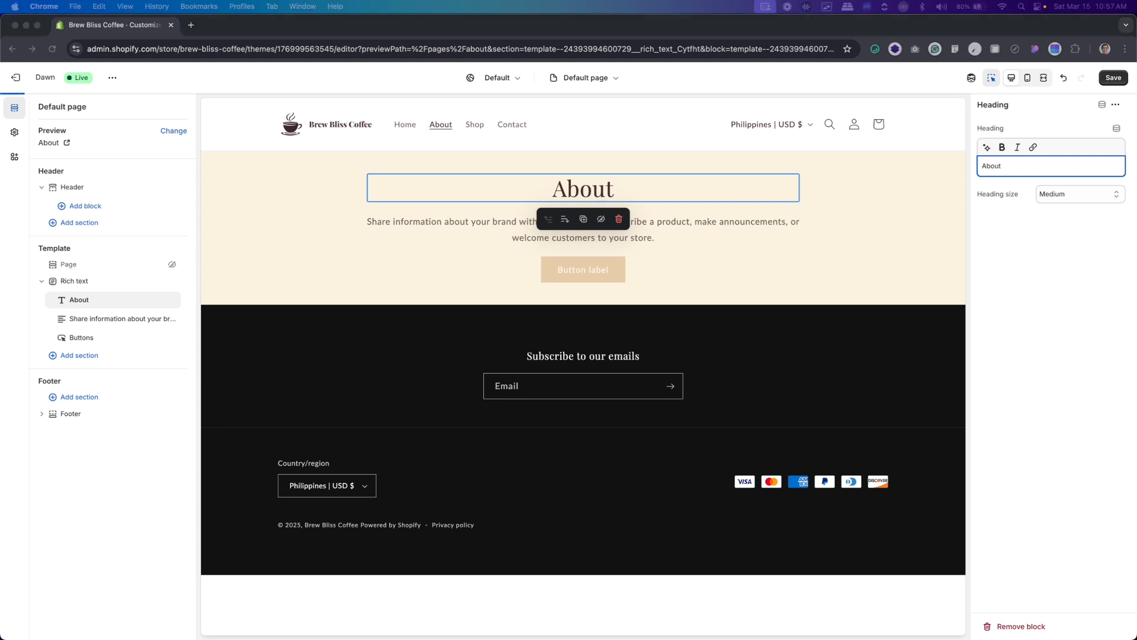
# Set the About heading's size to Large and make its text bold
pyautogui.click(1052, 202)
pyautogui.click(1052, 212)
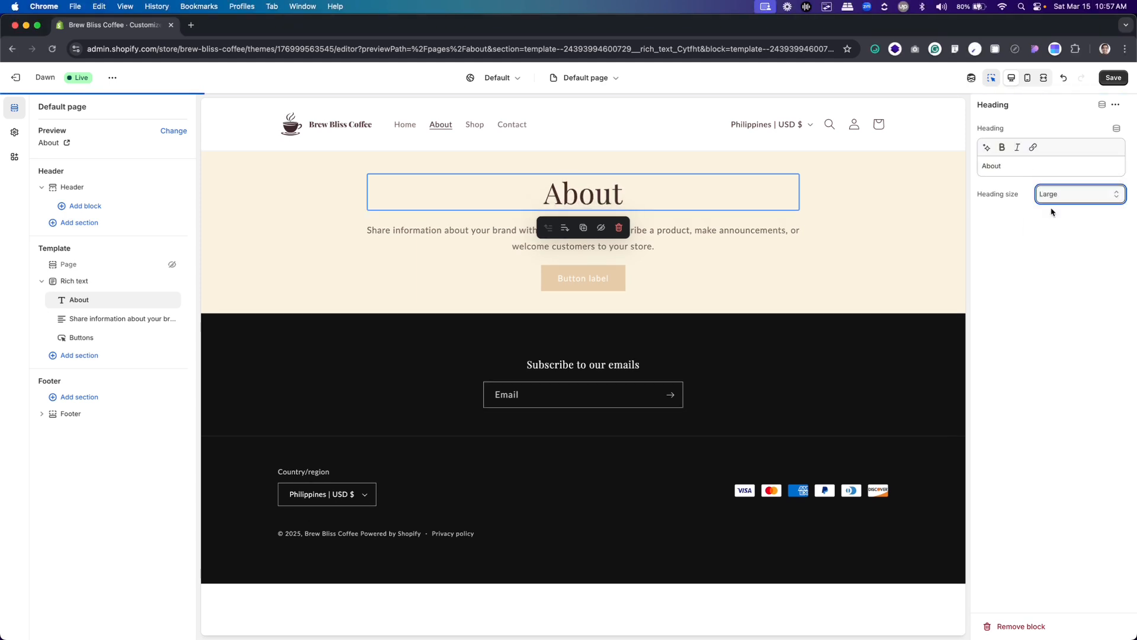
pyautogui.click(1001, 149)
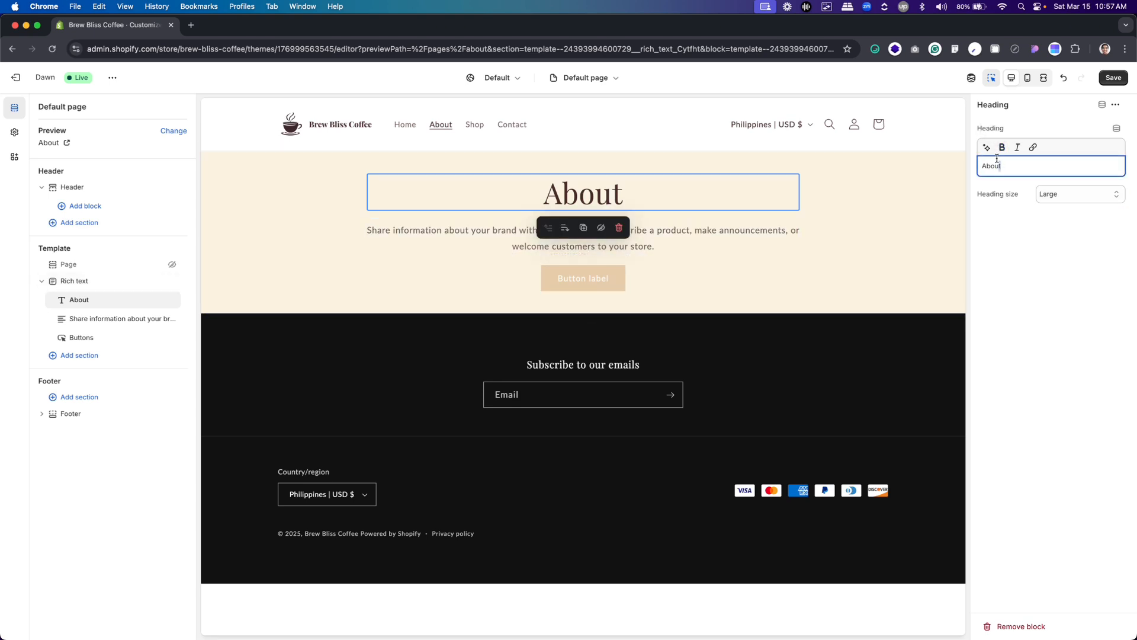
pyautogui.doubleClick(1016, 167)
pyautogui.click(1003, 152)
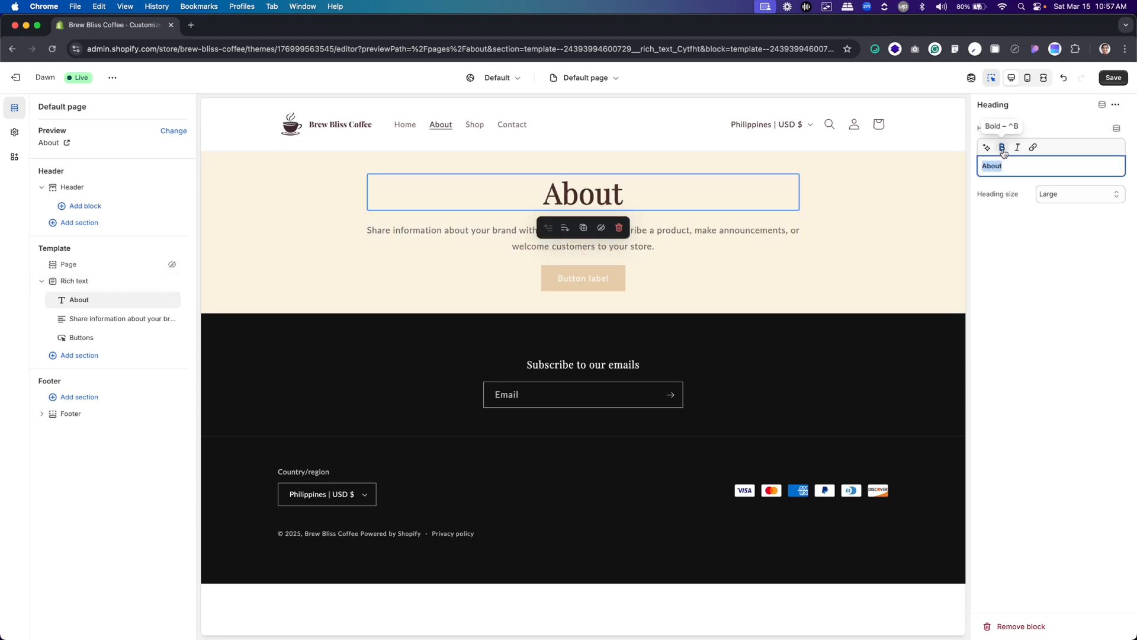
pyautogui.click(1054, 229)
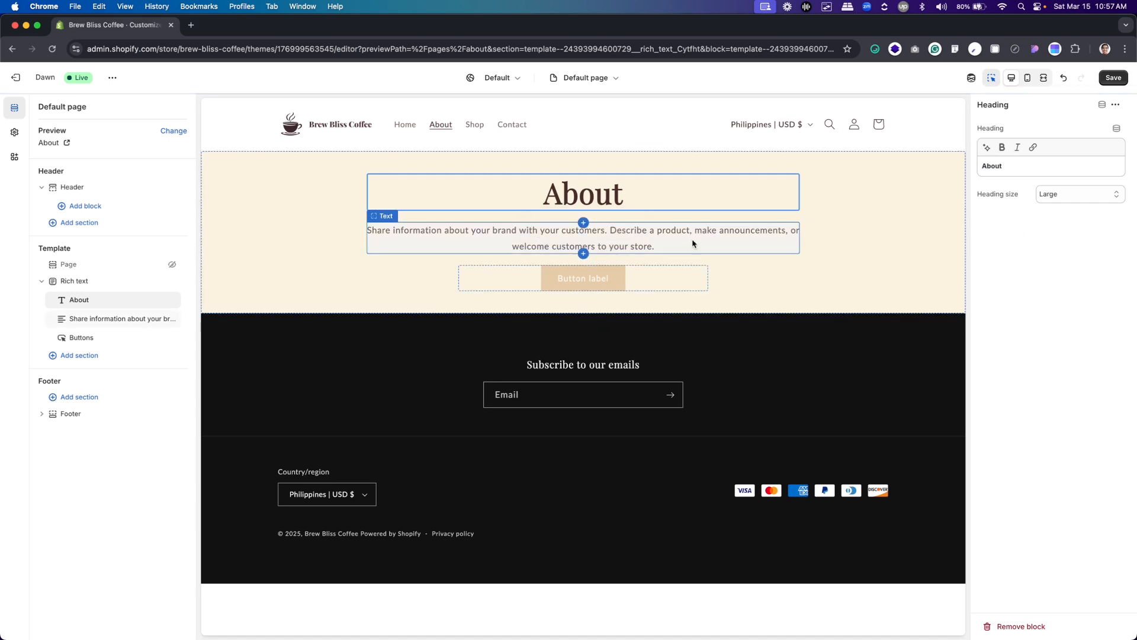
# Remove the text and Buttons blocks from the Rich text section, and check the banner in the mobile preview before returning to desktop
pyautogui.moveTo(158, 320)
pyautogui.click(158, 319)
pyautogui.click(157, 320)
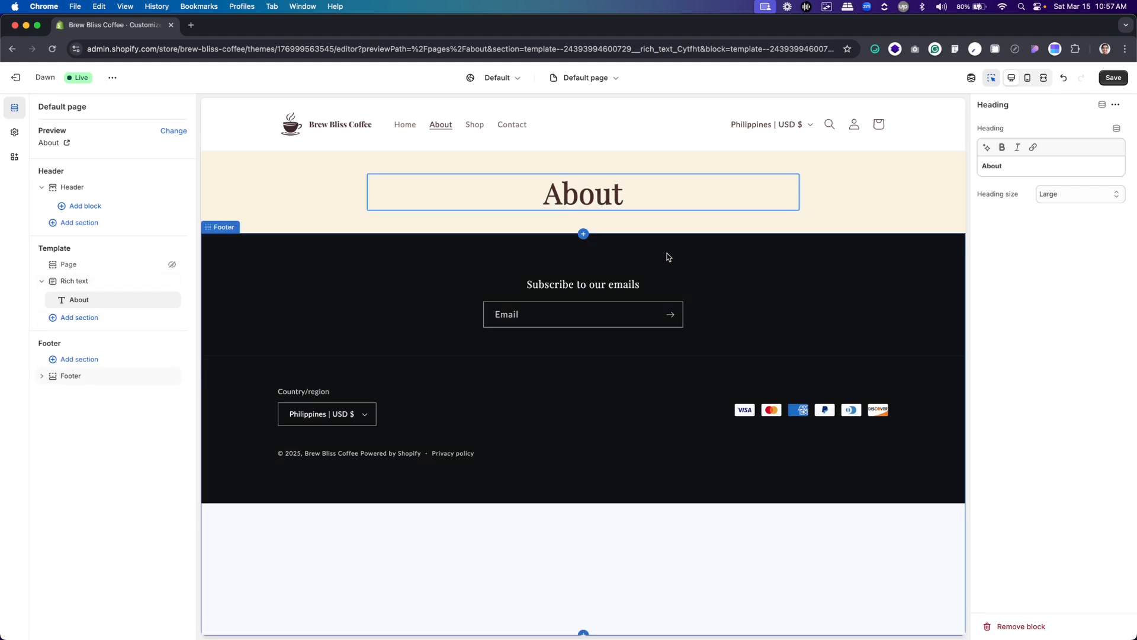
pyautogui.click(1028, 77)
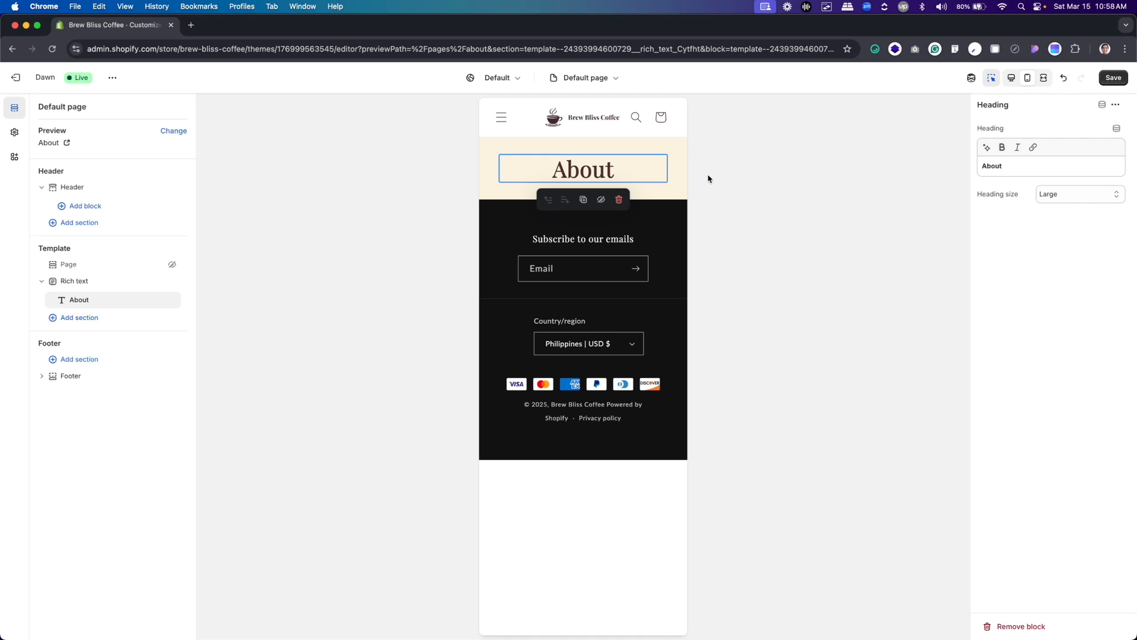
pyautogui.click(1012, 78)
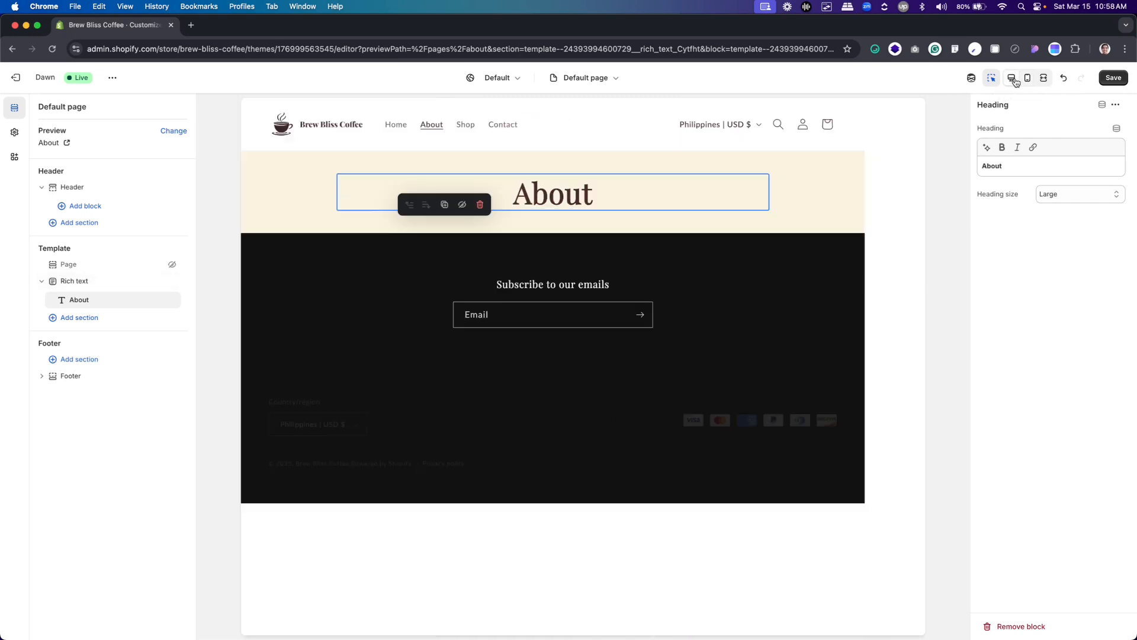
# Add an Image with text section below the About title banner
pyautogui.moveTo(138, 309)
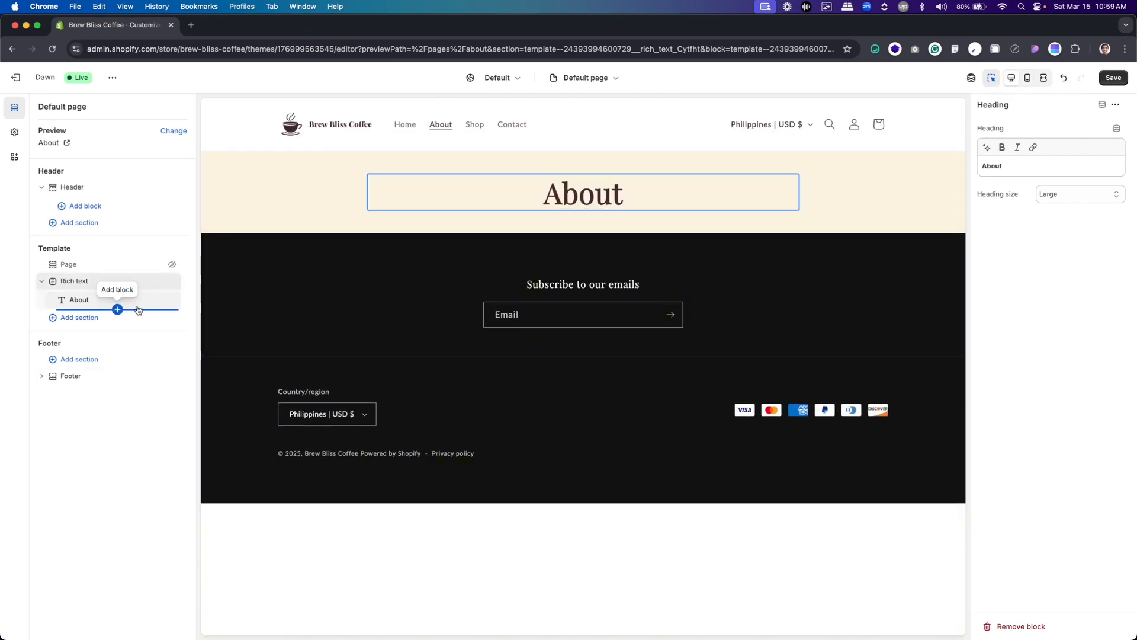
pyautogui.click(86, 320)
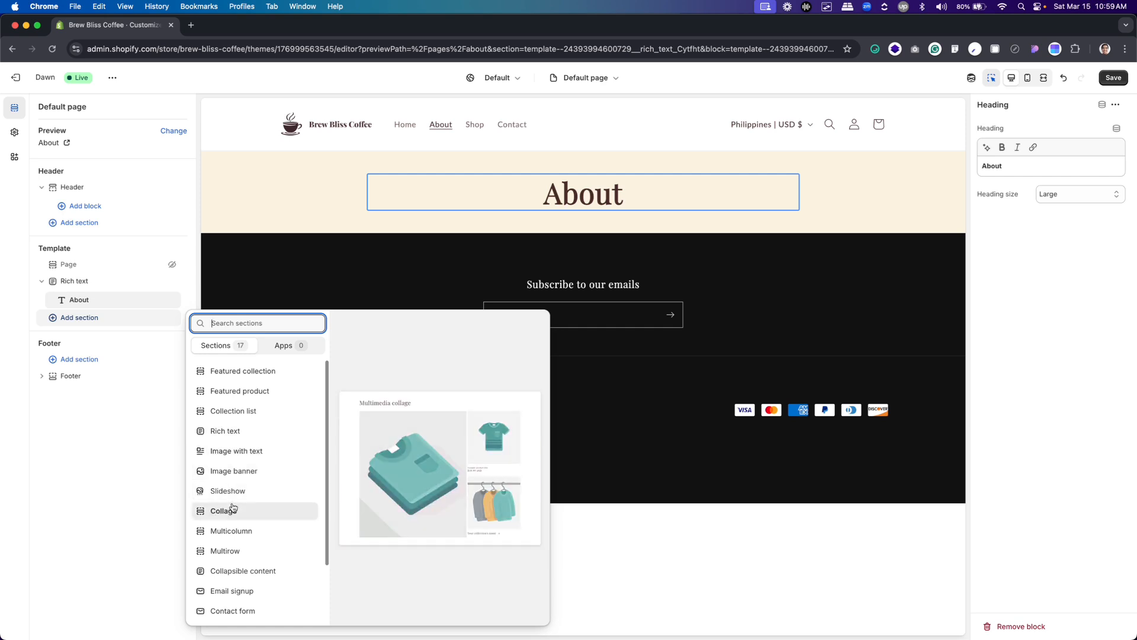
pyautogui.scroll(-2, 235, 505)
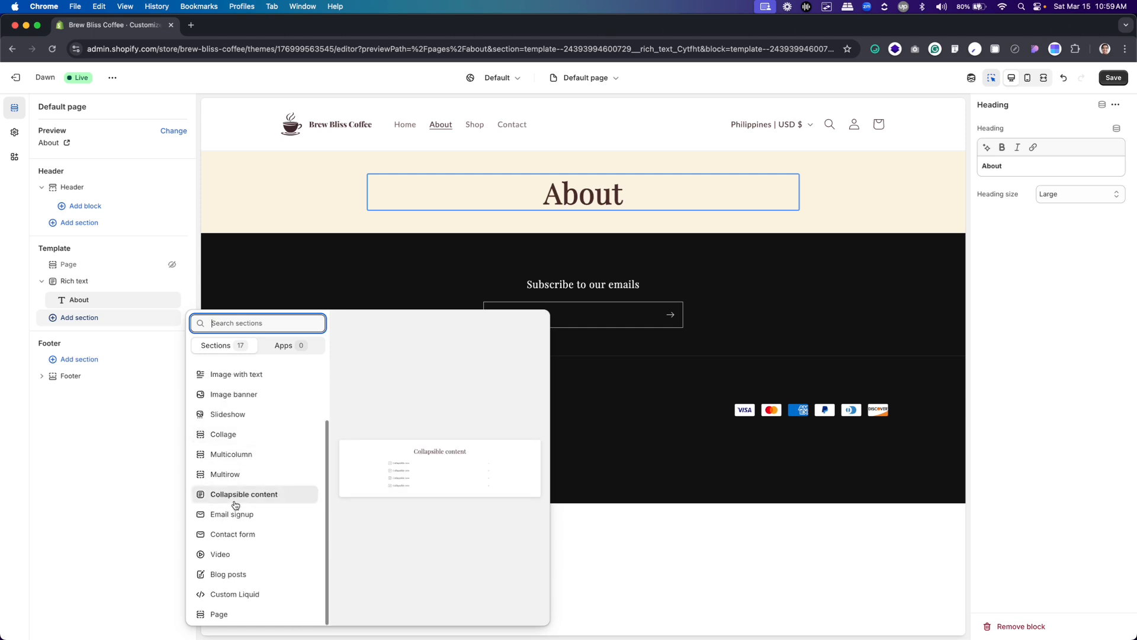
pyautogui.scroll(2, 231, 503)
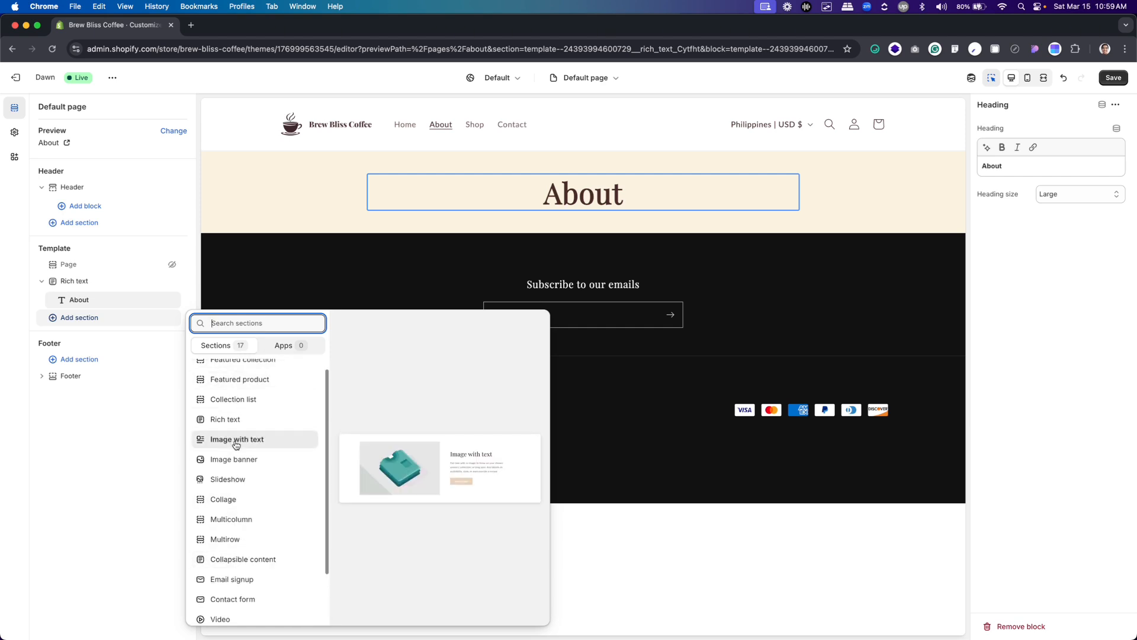
pyautogui.click(236, 442)
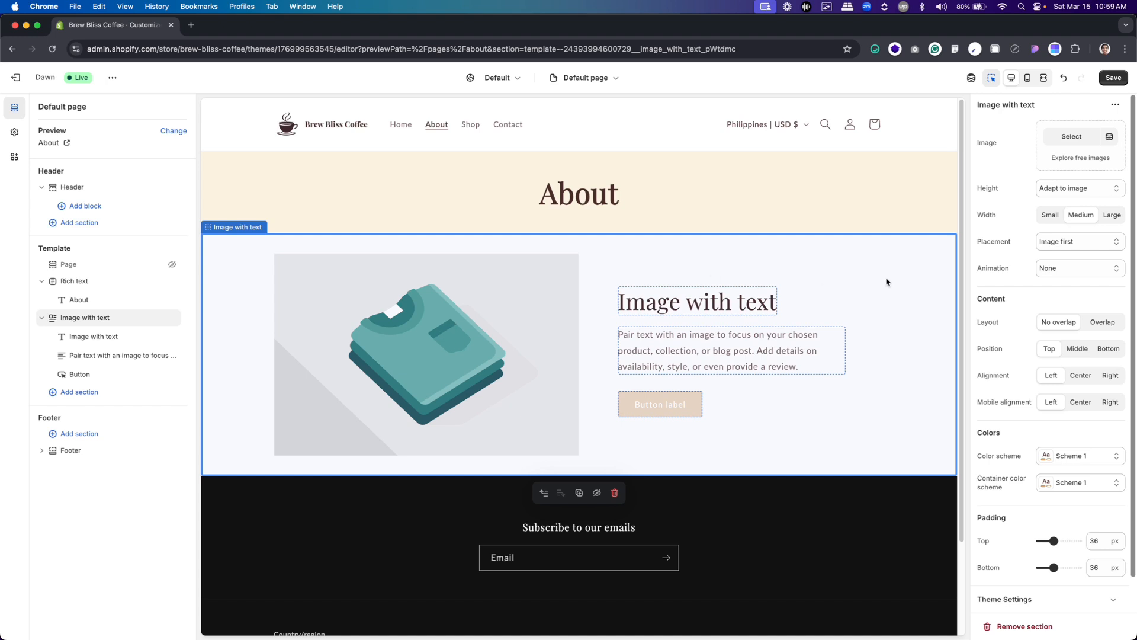
# Upload the 825×715 about-introduction image from the Assets folder and use it in the Image with text section
pyautogui.click(1071, 136)
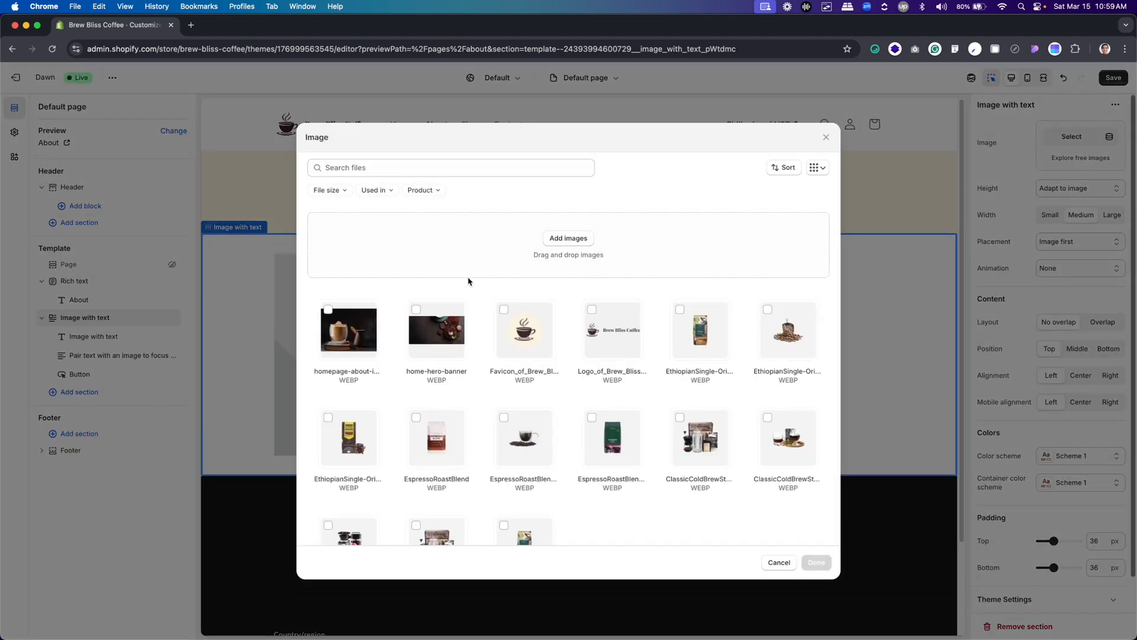
pyautogui.click(560, 242)
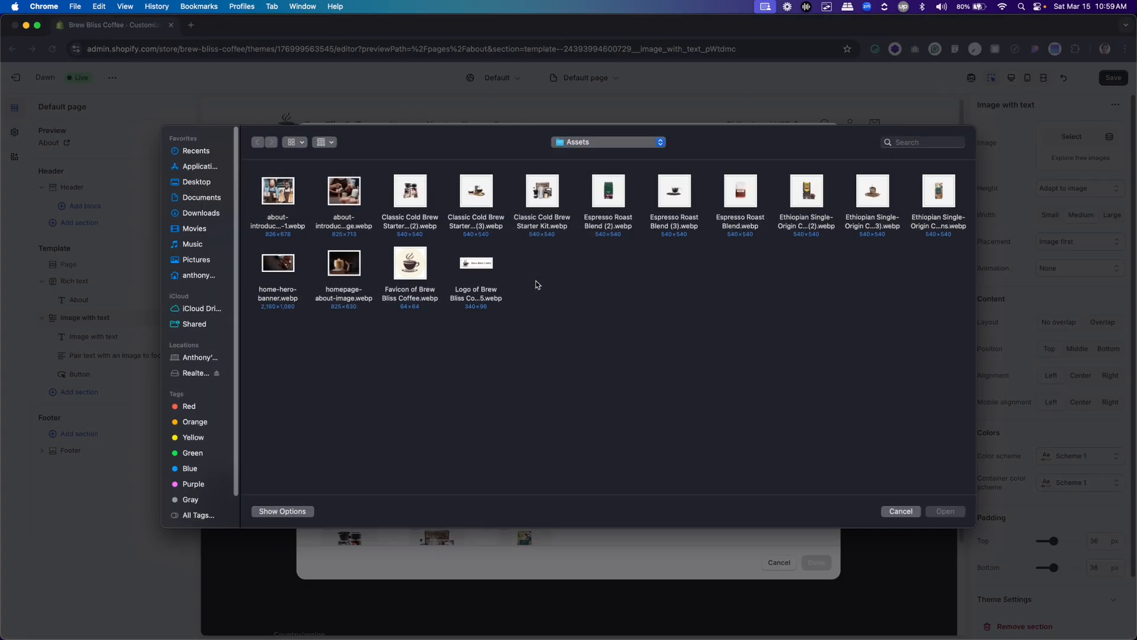
pyautogui.doubleClick(333, 198)
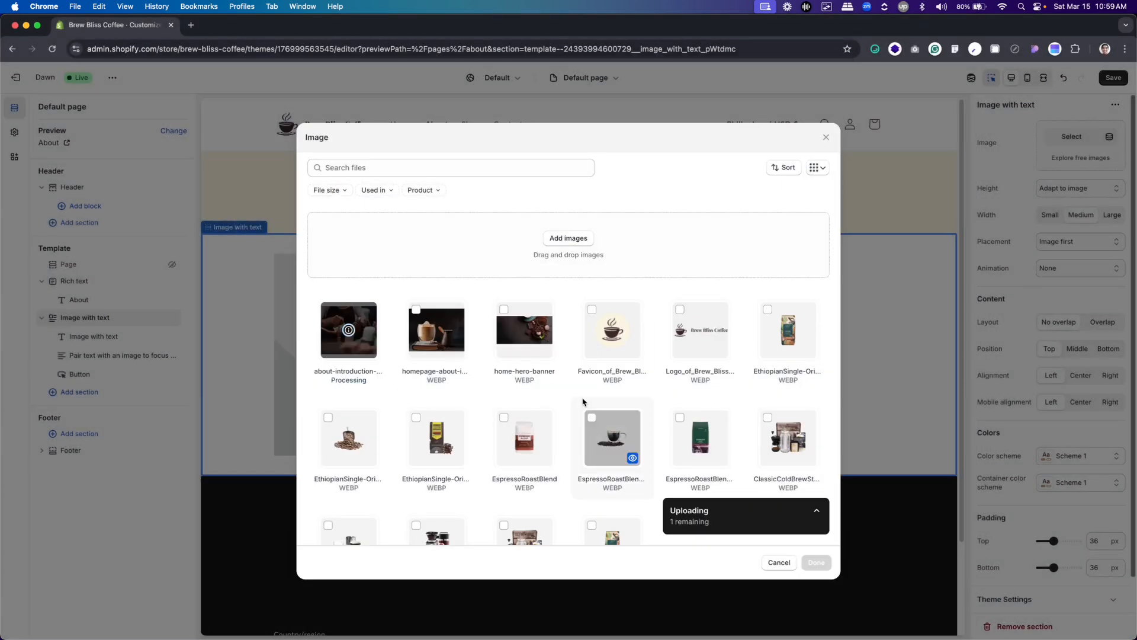
pyautogui.click(815, 562)
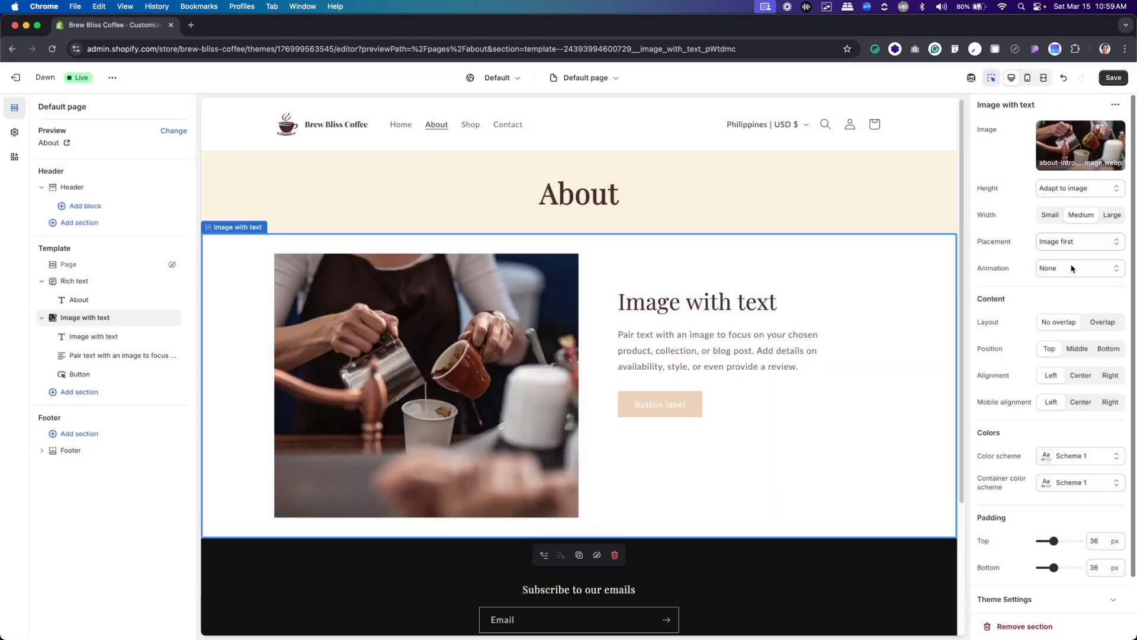
# Set the Image with text section's content position to Middle and its top and bottom padding to 80 px
pyautogui.scroll(-2, 1070, 280)
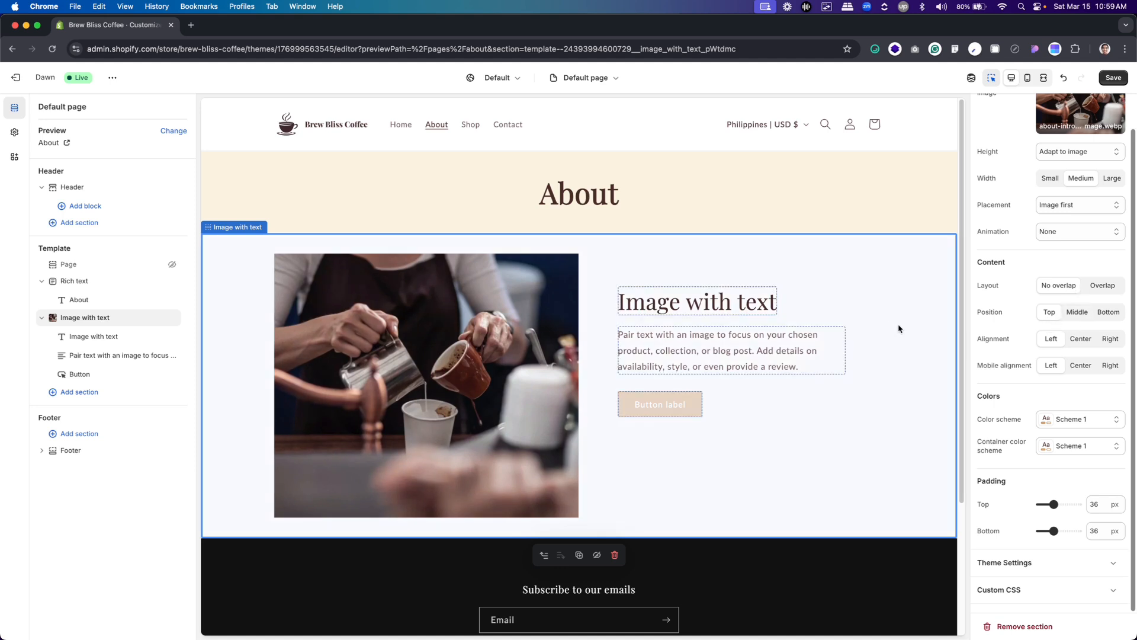
pyautogui.click(1082, 317)
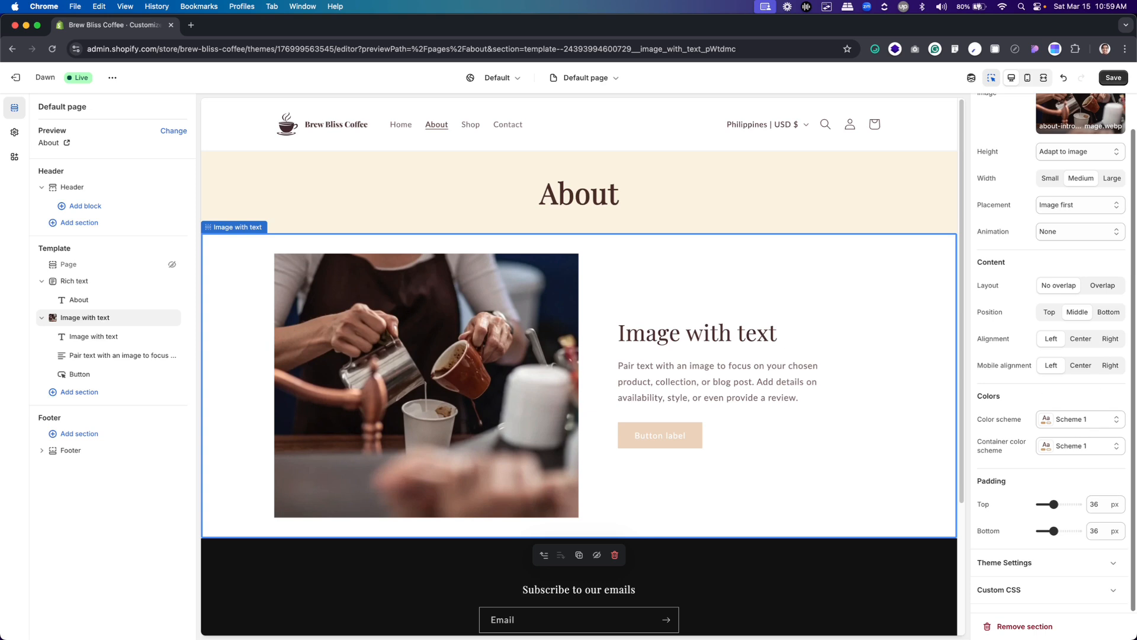
pyautogui.doubleClick(1091, 504)
pyautogui.write('80')
pyautogui.press('Tab')
pyautogui.write('80')
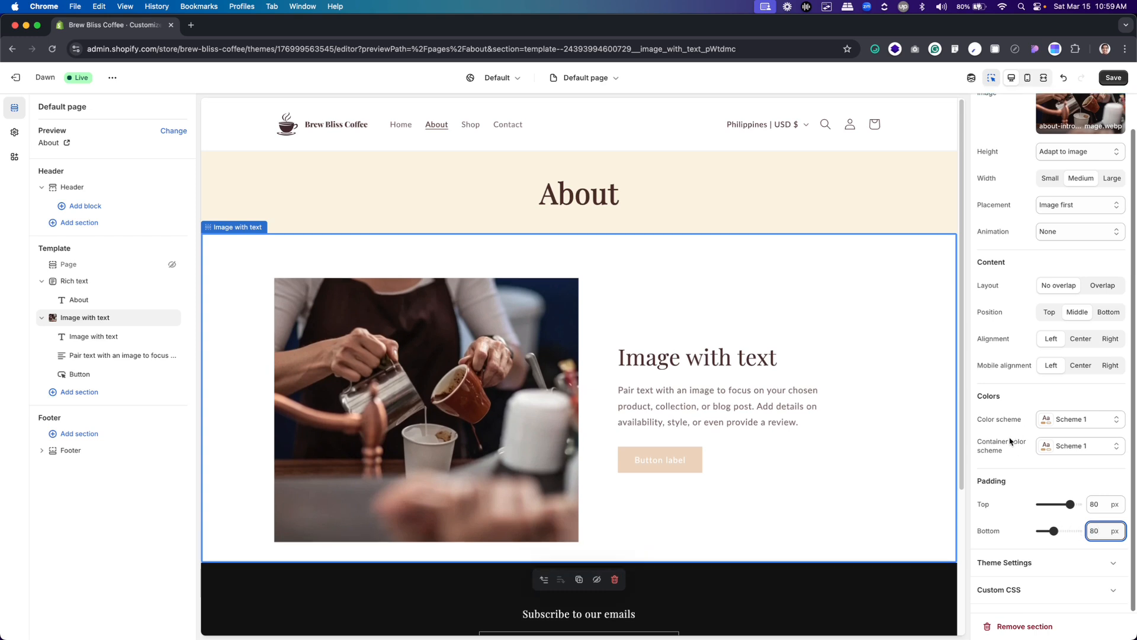
pyautogui.press('super+Tab')
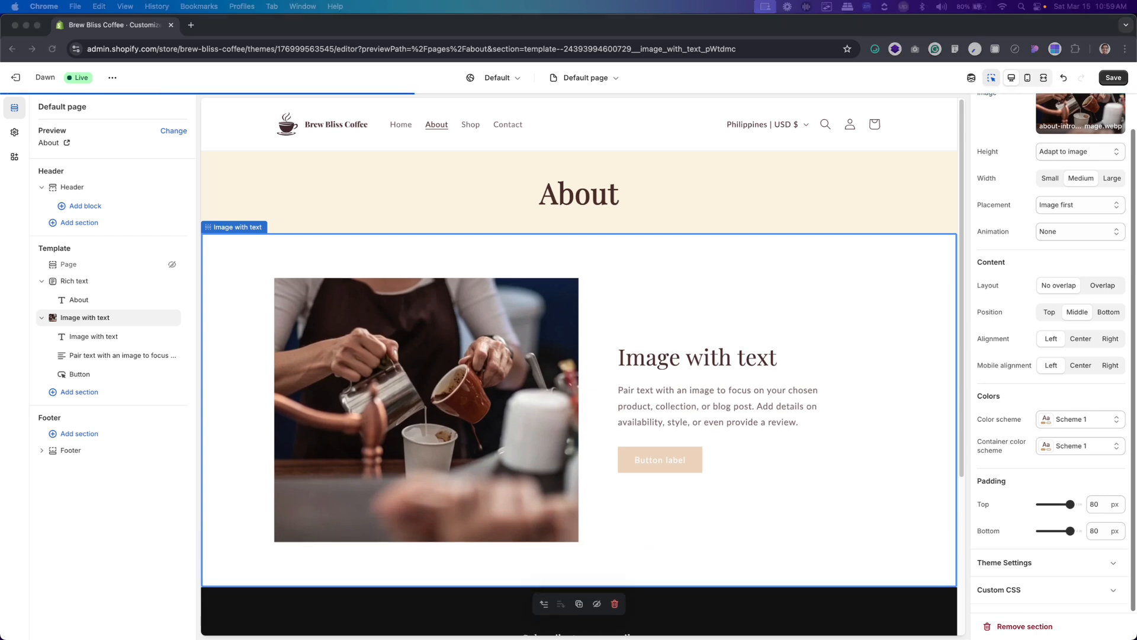
pyautogui.click(728, 355)
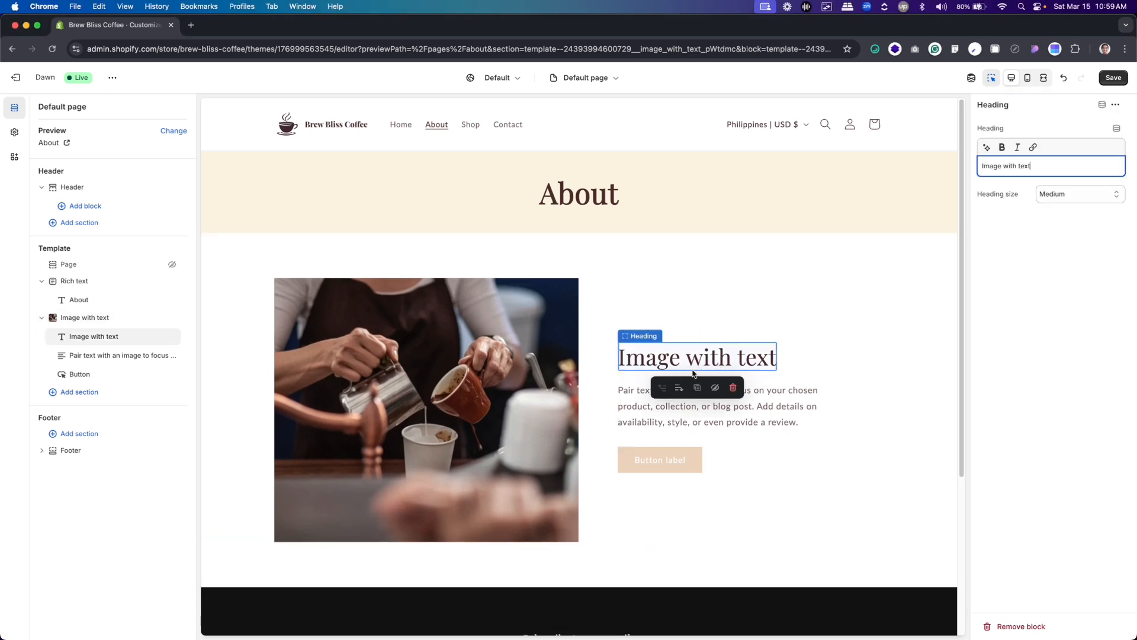
pyautogui.press('super+a')
pyautogui.press('super+v')
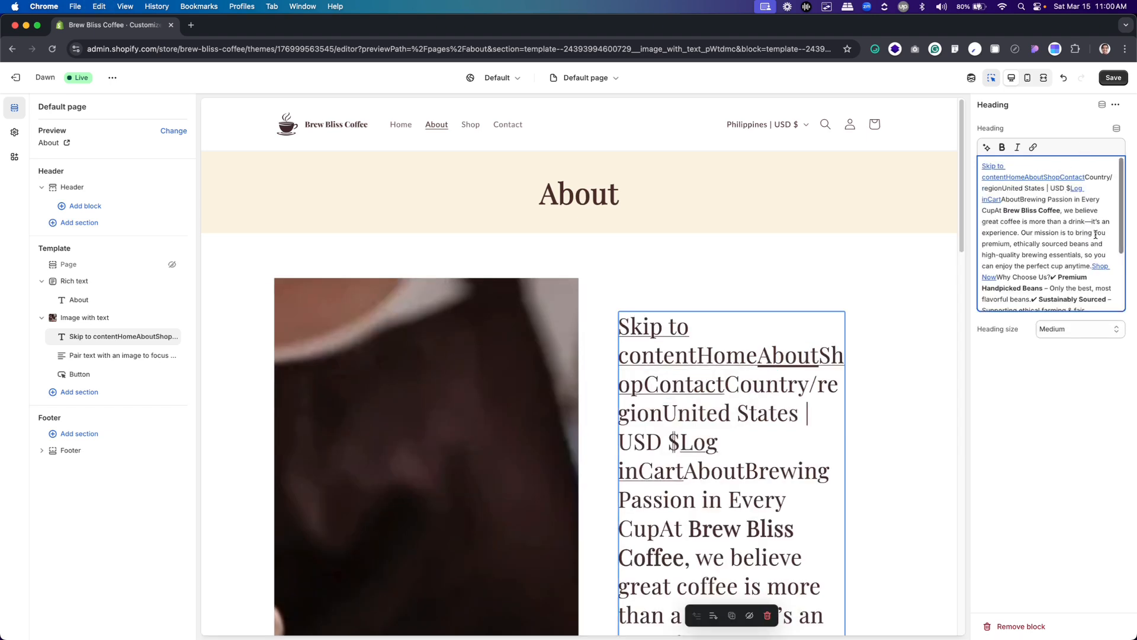
pyautogui.press('super+a')
pyautogui.press('BackSpace')
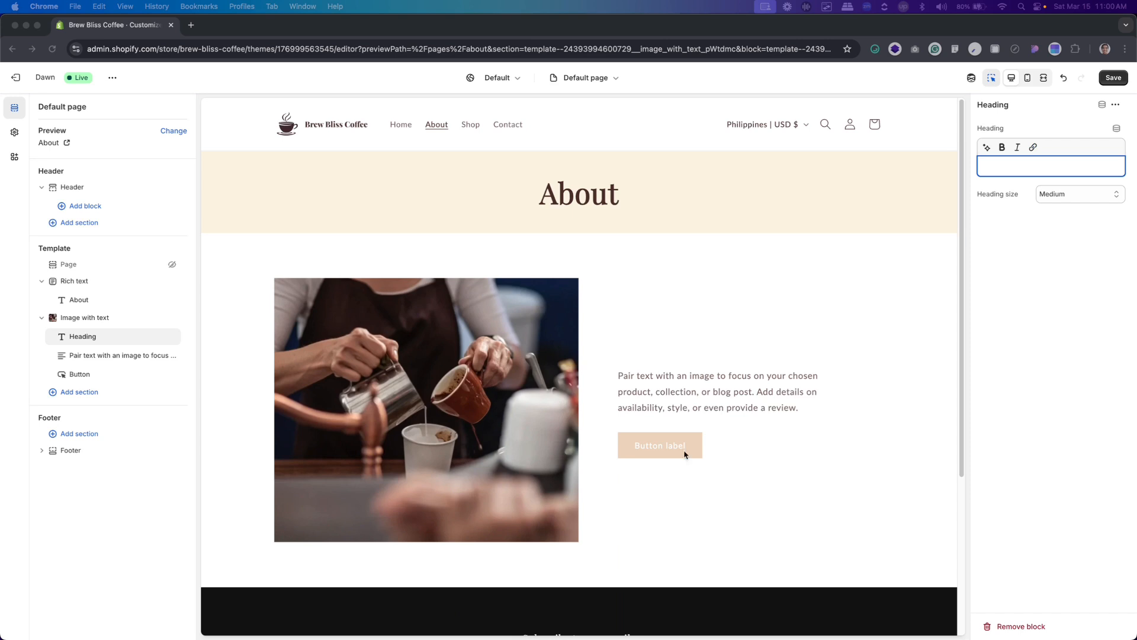
# Copy the heading "Brewing Passion in Every Cup" from the Figma About design into the Image with text section's heading
pyautogui.press('super+Tab')
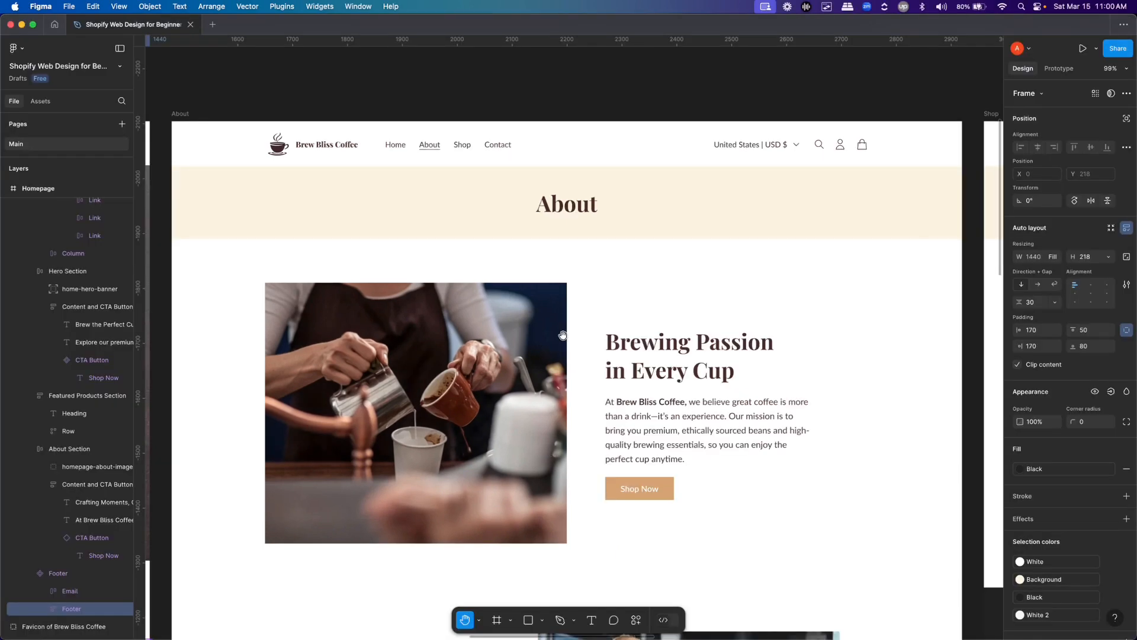
pyautogui.doubleClick(654, 349)
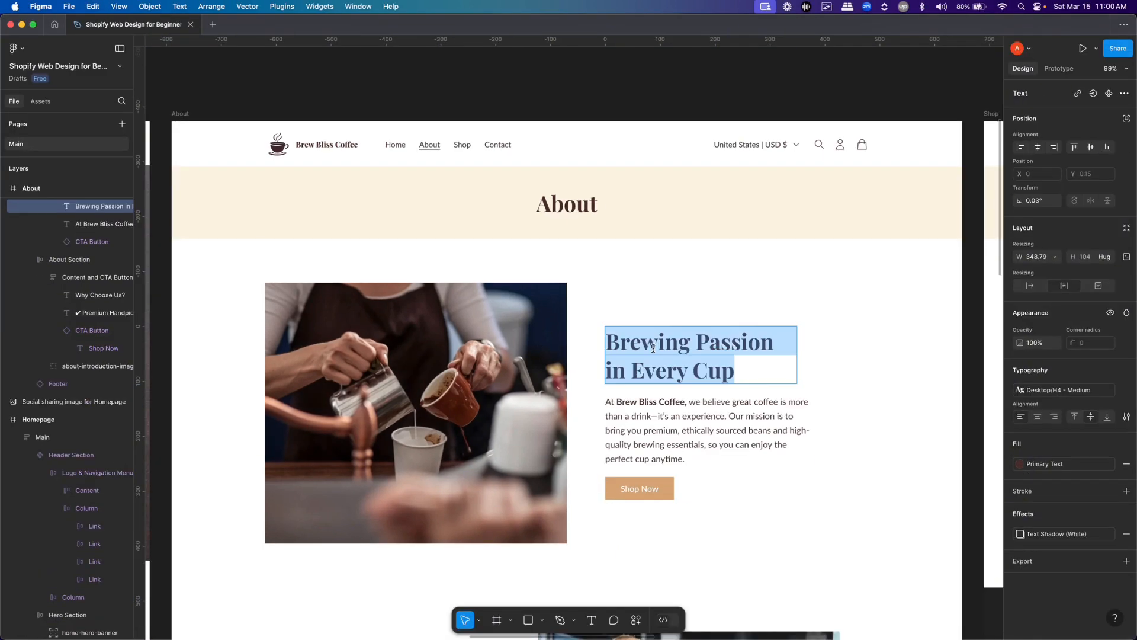
pyautogui.press('super+c')
pyautogui.press('super+Tab')
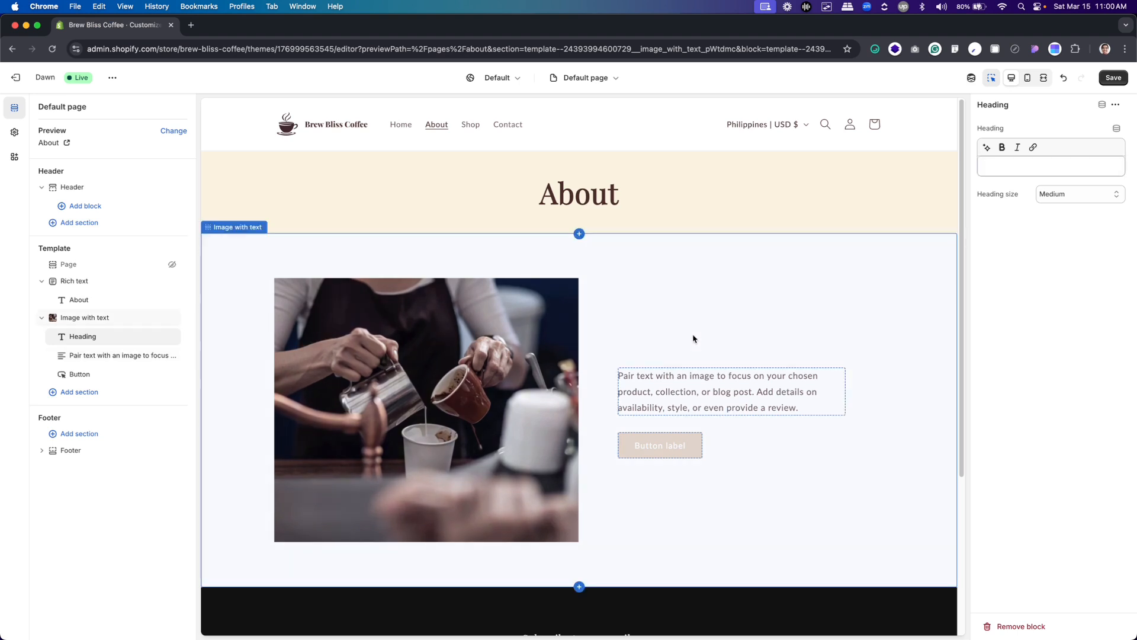
pyautogui.click(695, 339)
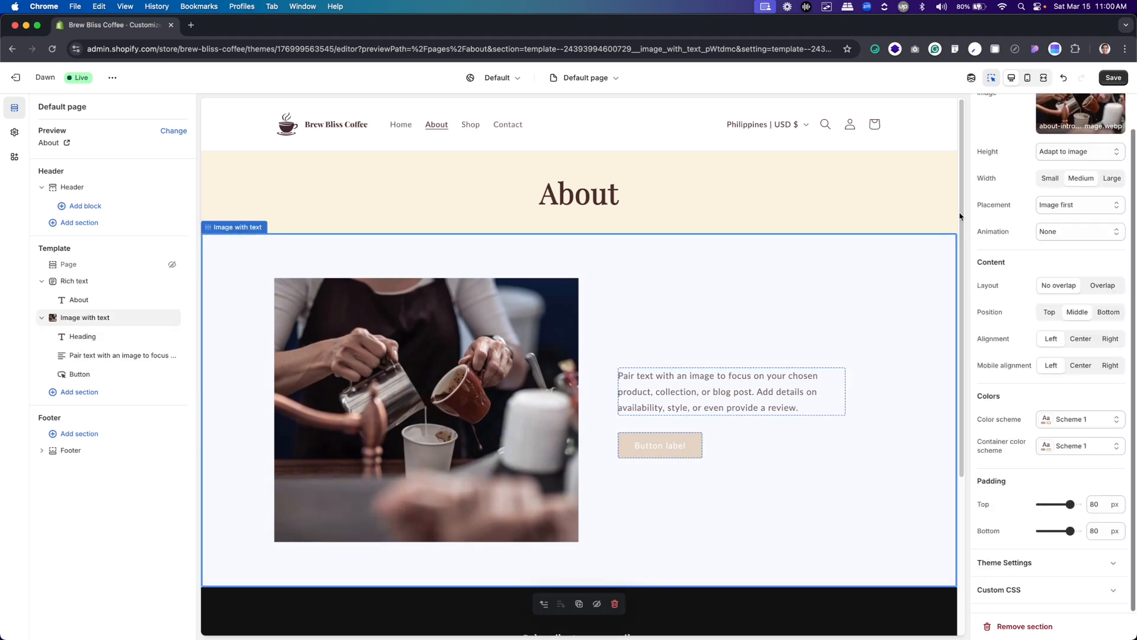
pyautogui.click(78, 336)
pyautogui.click(1038, 167)
pyautogui.press('super+v')
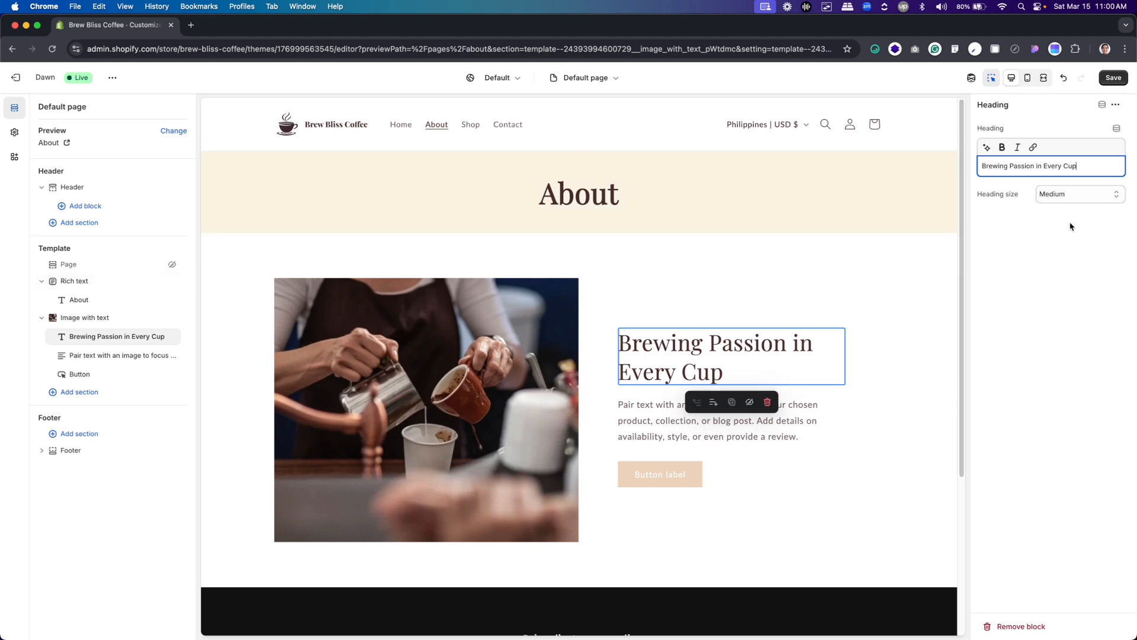
# Make the whole "Brewing Passion in Every Cup" heading bold
pyautogui.tripleClick(1016, 163)
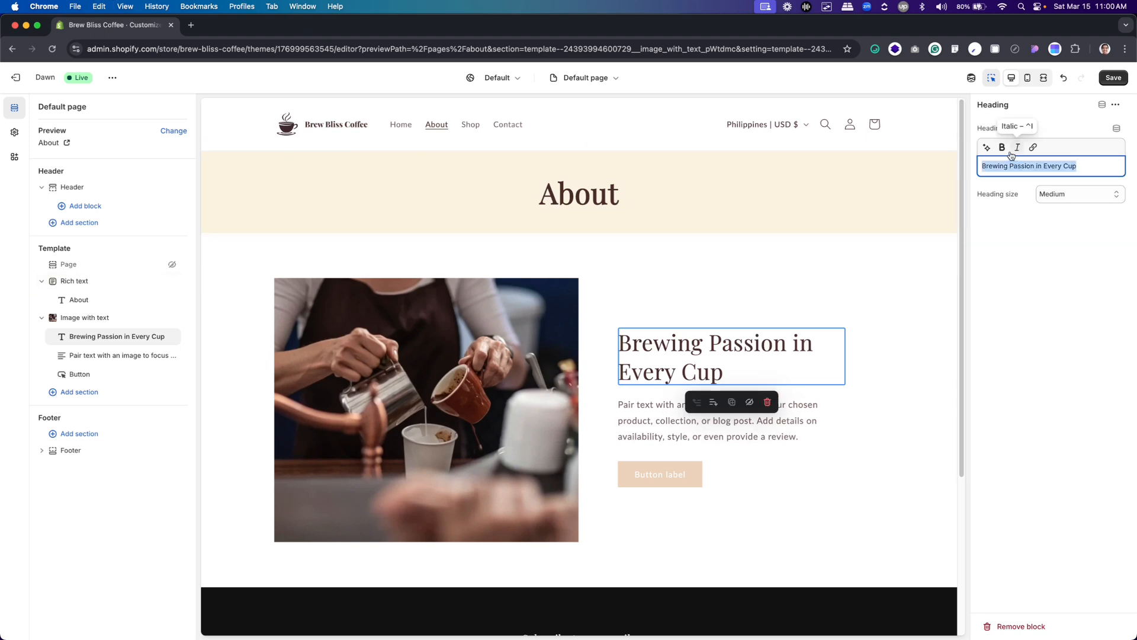
pyautogui.click(1004, 149)
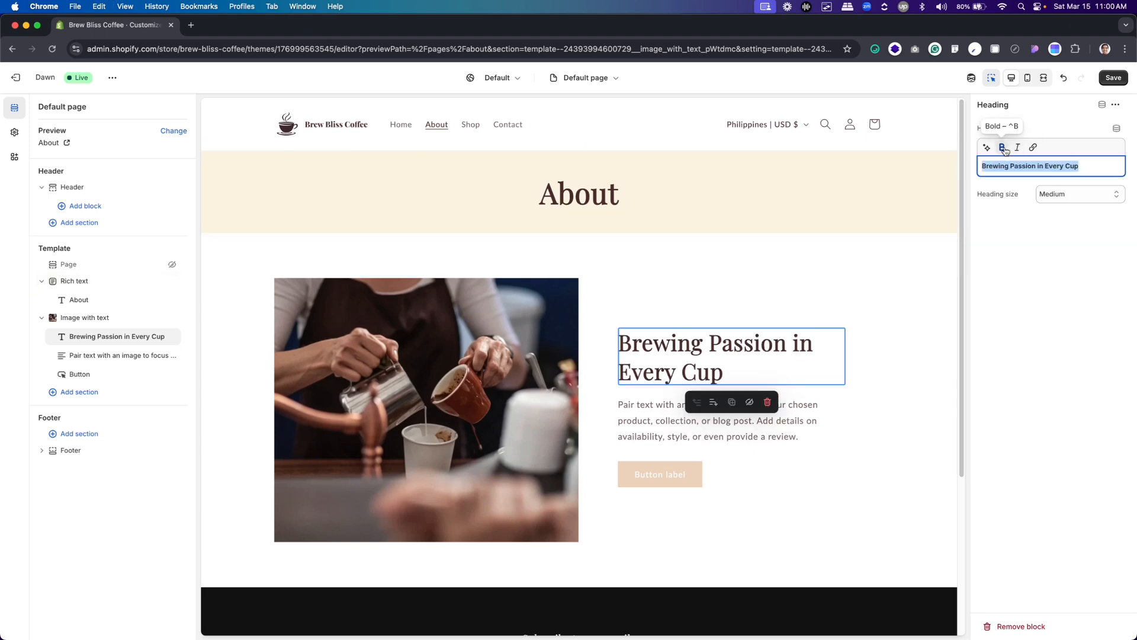
pyautogui.click(1082, 276)
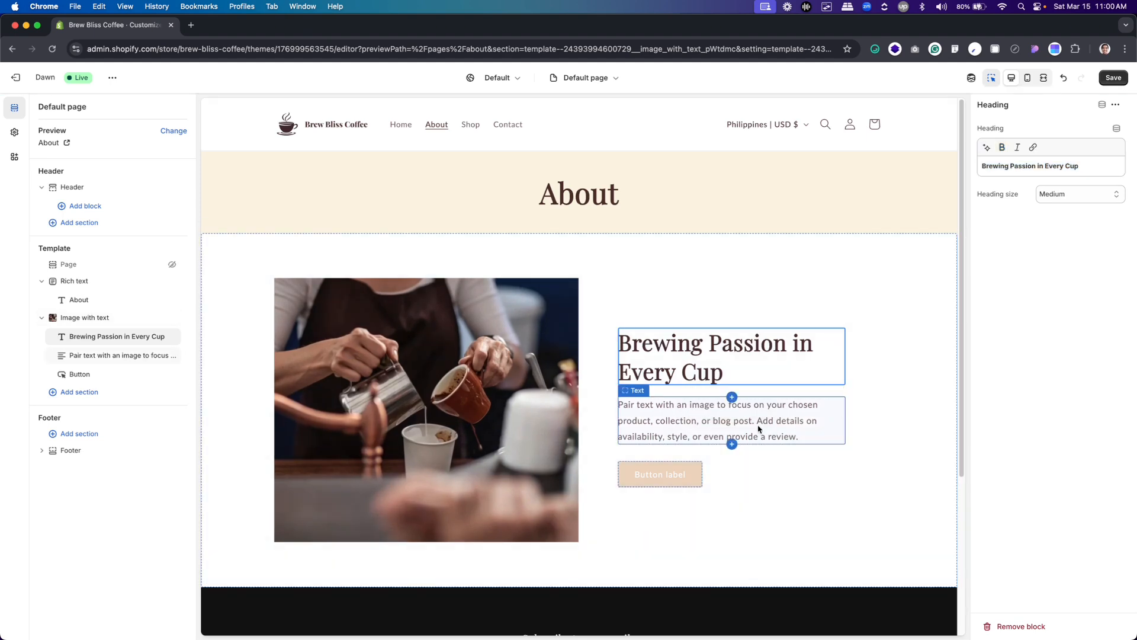
# Replace the Image with text section's paragraph with the "At Brew Bliss Coffee, we believe great coffee is more than a drink" paragraph from the Figma design
pyautogui.click(759, 429)
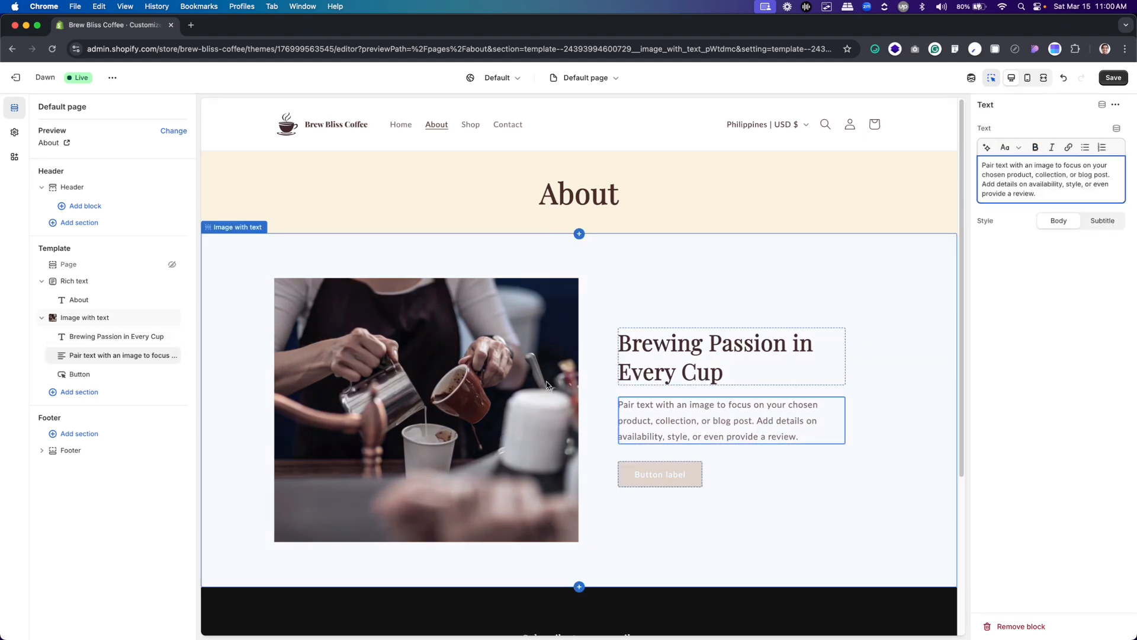
pyautogui.press('super+Tab')
pyautogui.click(613, 418)
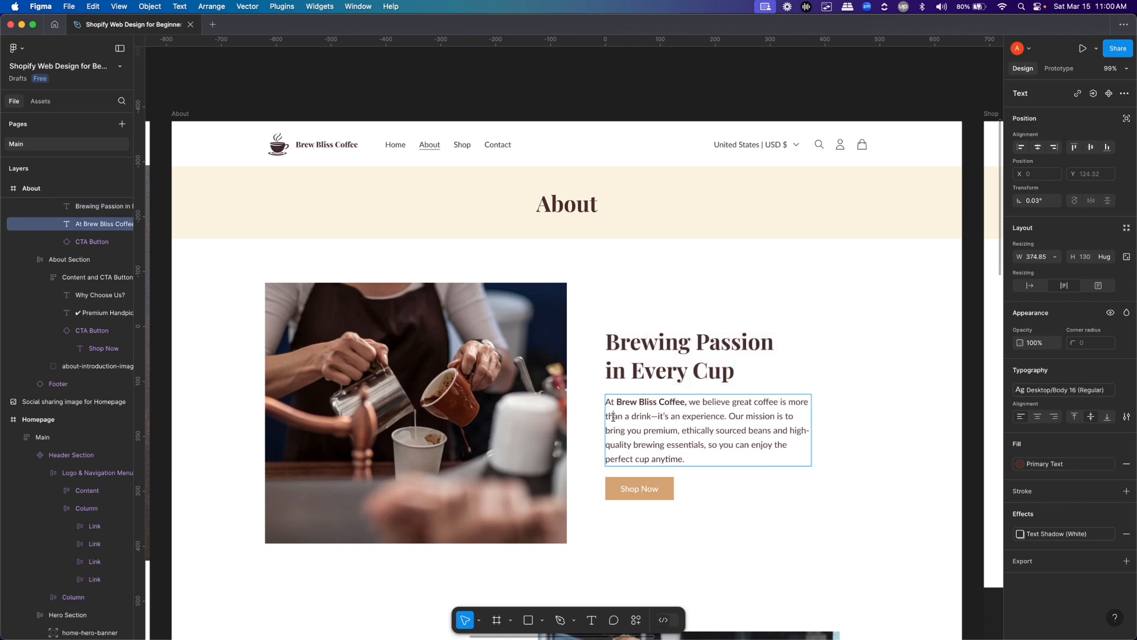
pyautogui.doubleClick(614, 418)
pyautogui.press('super+Tab')
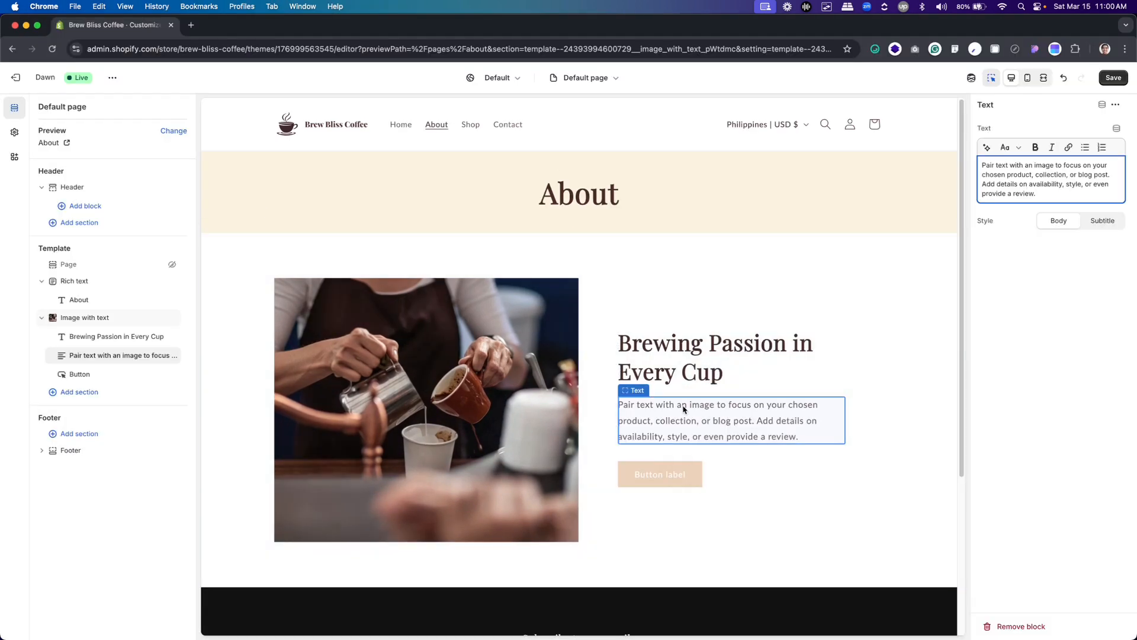
pyautogui.press('super+a')
pyautogui.press('super+v')
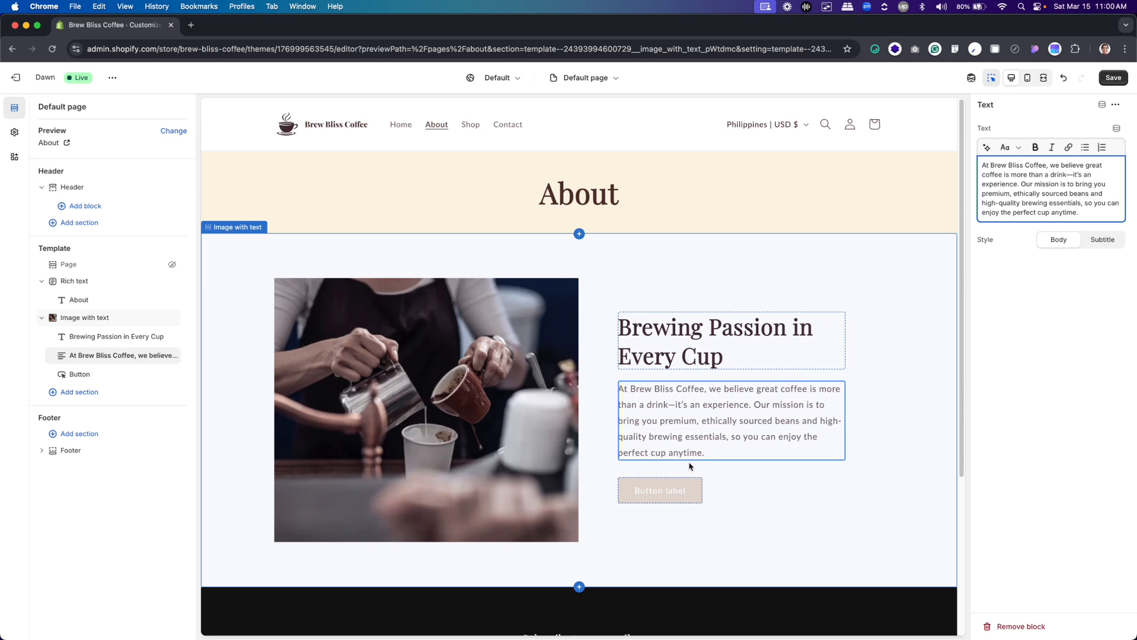
# Set the label of the Image with text section's button to "Shop Now"
pyautogui.click(685, 490)
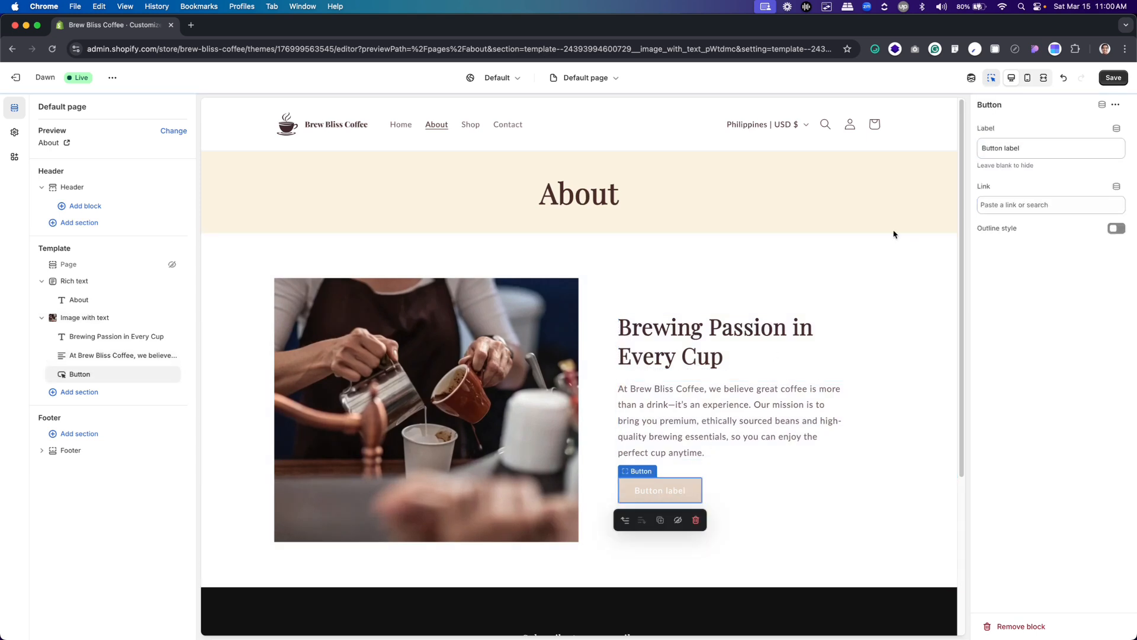
pyautogui.tripleClick(1031, 149)
pyautogui.write('Shop')
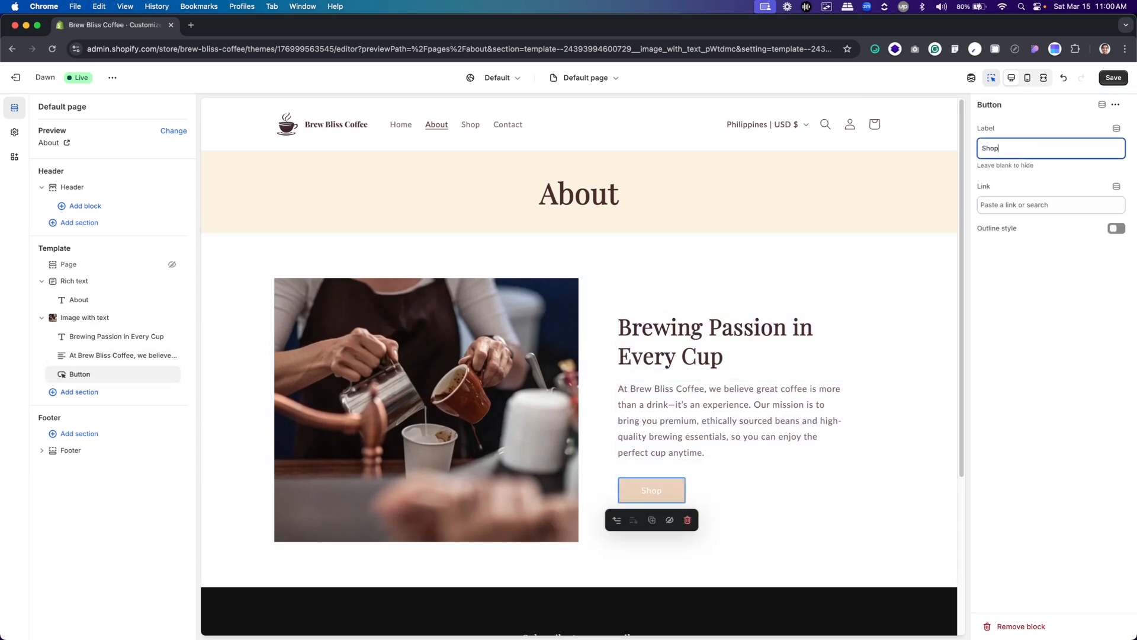
pyautogui.write(' Now')
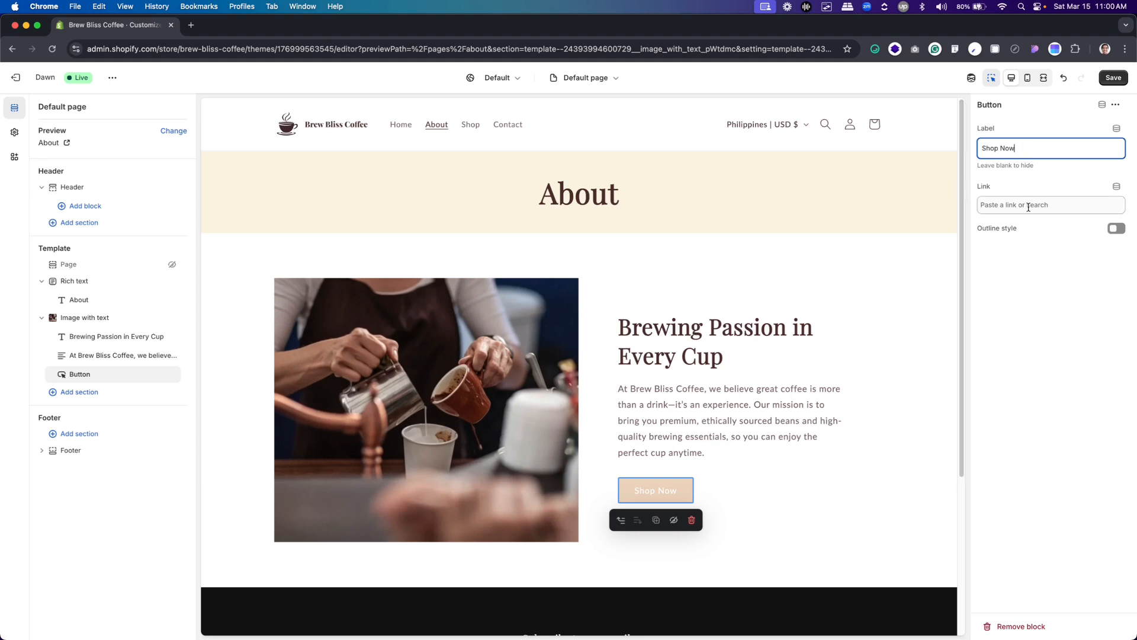
pyautogui.click(1117, 186)
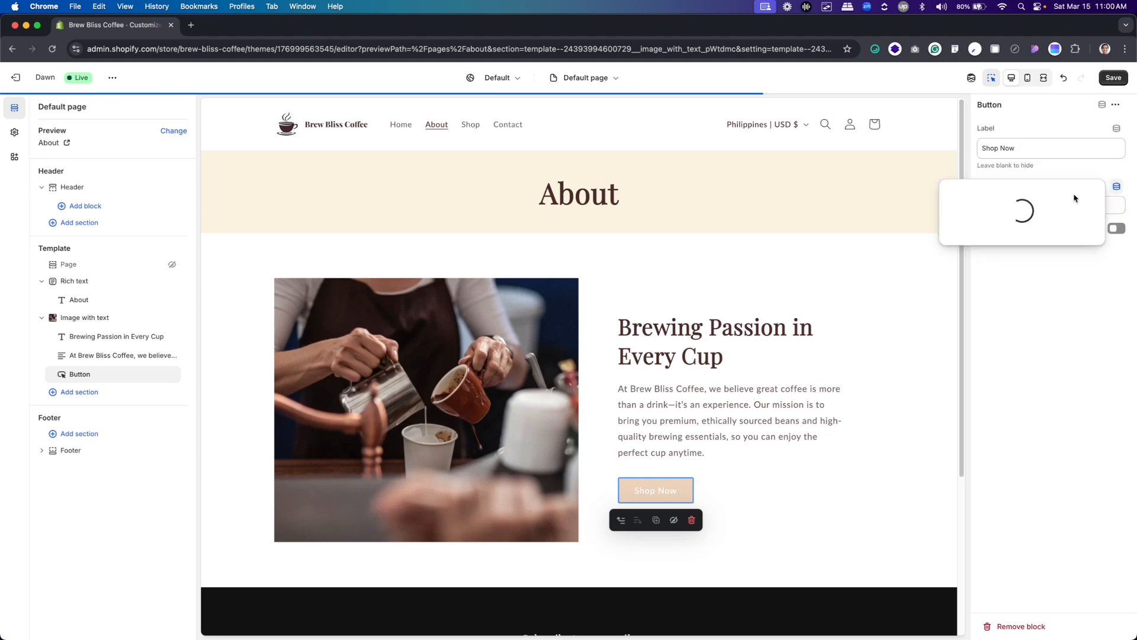
pyautogui.click(951, 192)
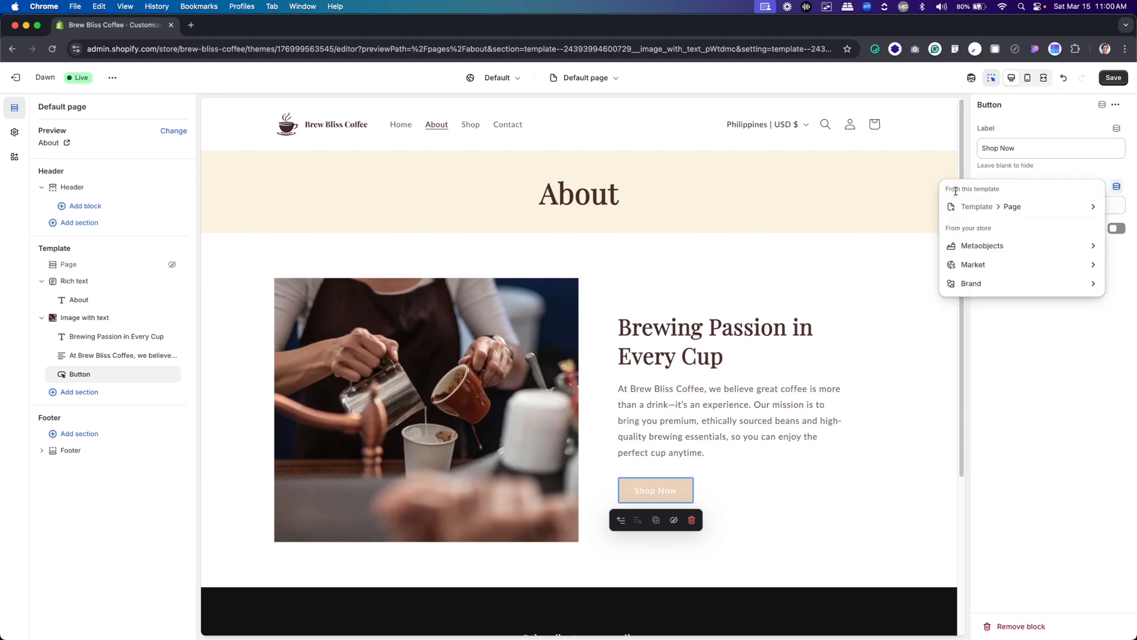
pyautogui.click(1103, 364)
# Link the Shop Now button to All collections, and switch its outline style on and back off
pyautogui.click(1035, 204)
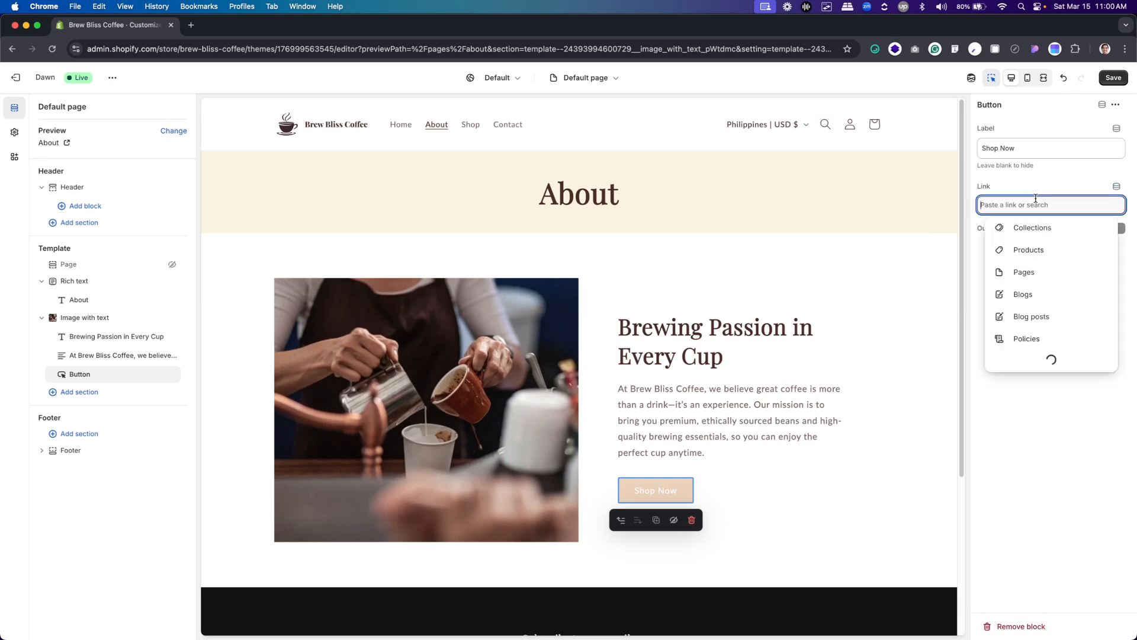
pyautogui.click(1032, 233)
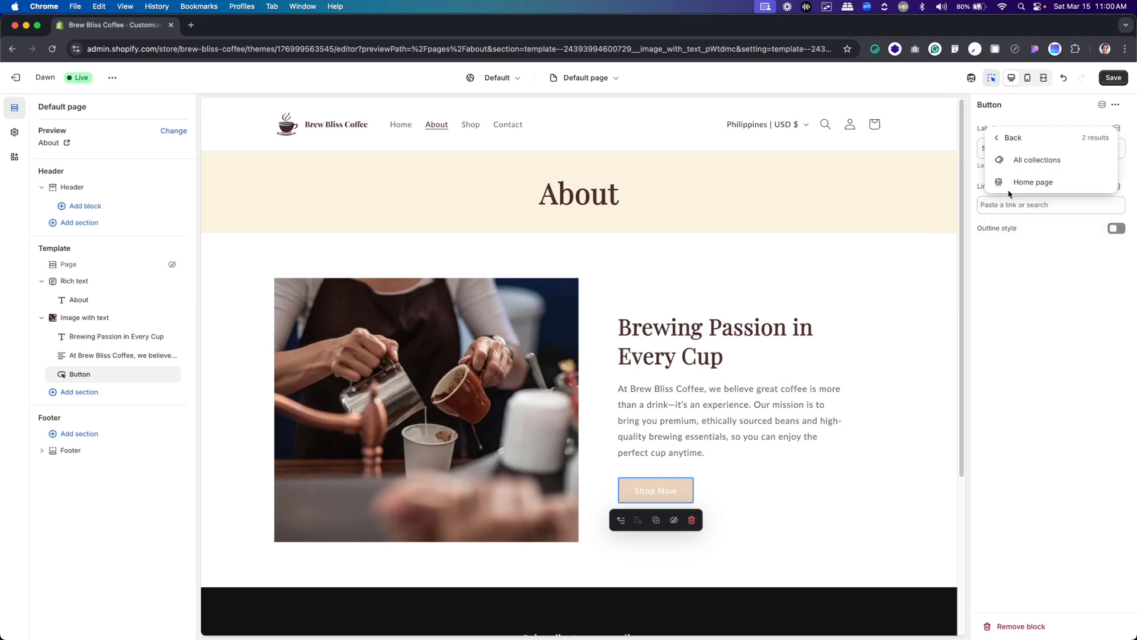
pyautogui.click(1021, 162)
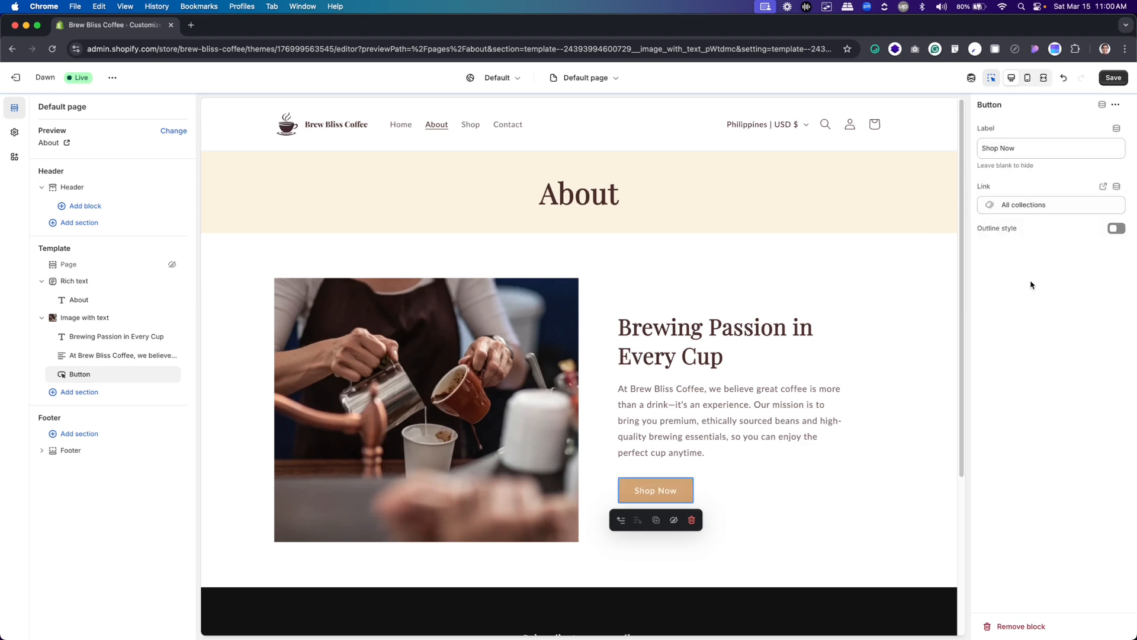
pyautogui.click(1117, 229)
pyautogui.click(1116, 229)
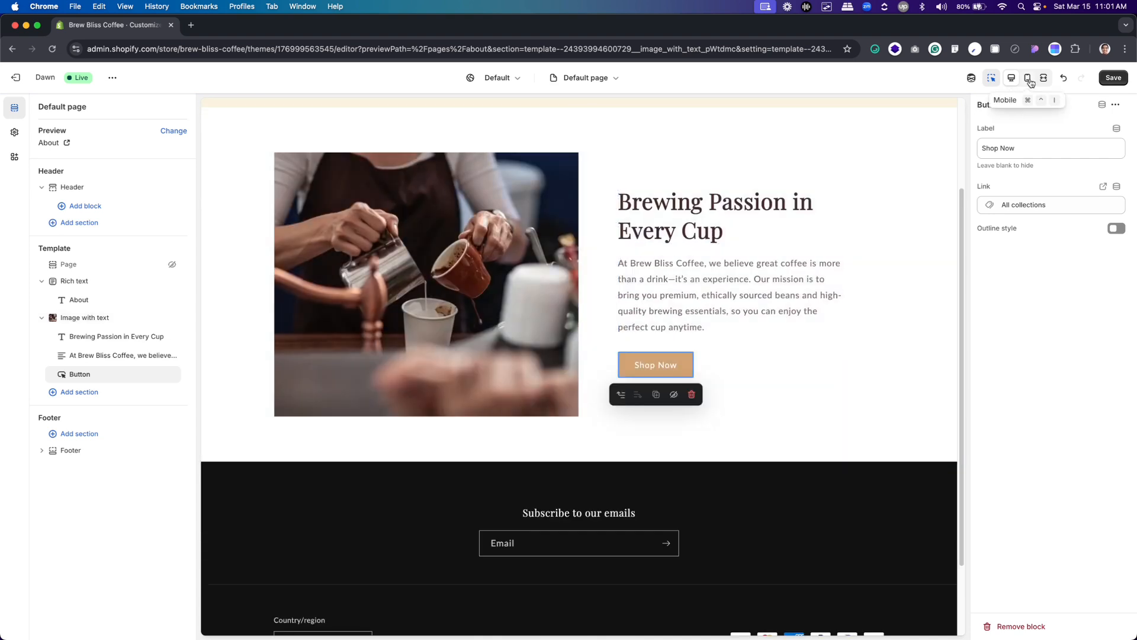
# Check the introduction section in the mobile preview and return to the desktop preview
pyautogui.click(1029, 78)
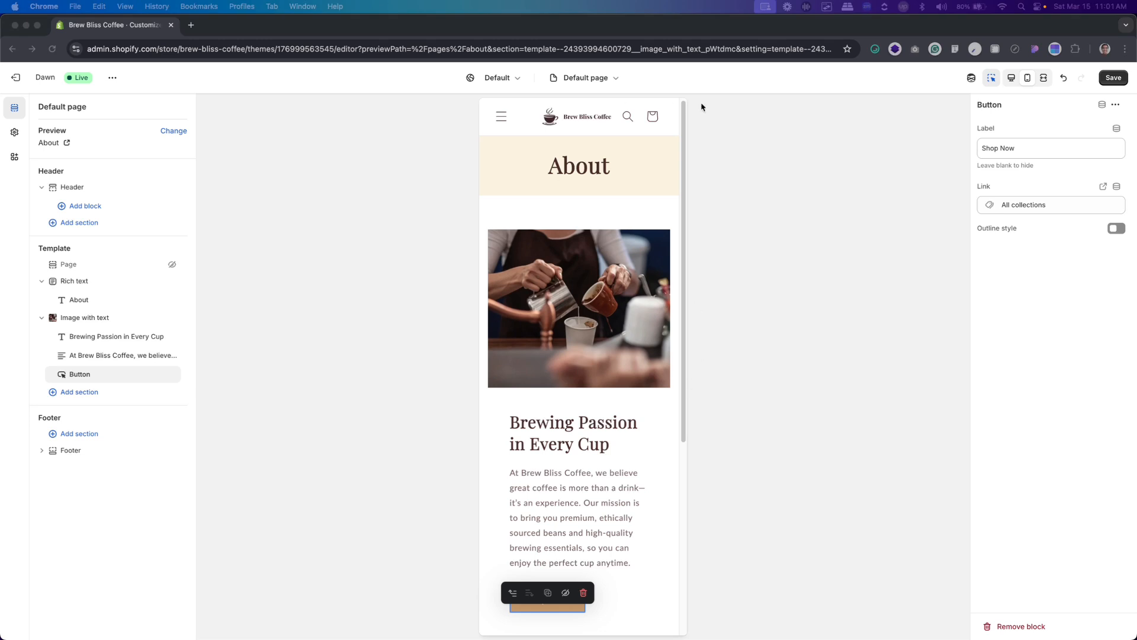
pyautogui.click(177, 339)
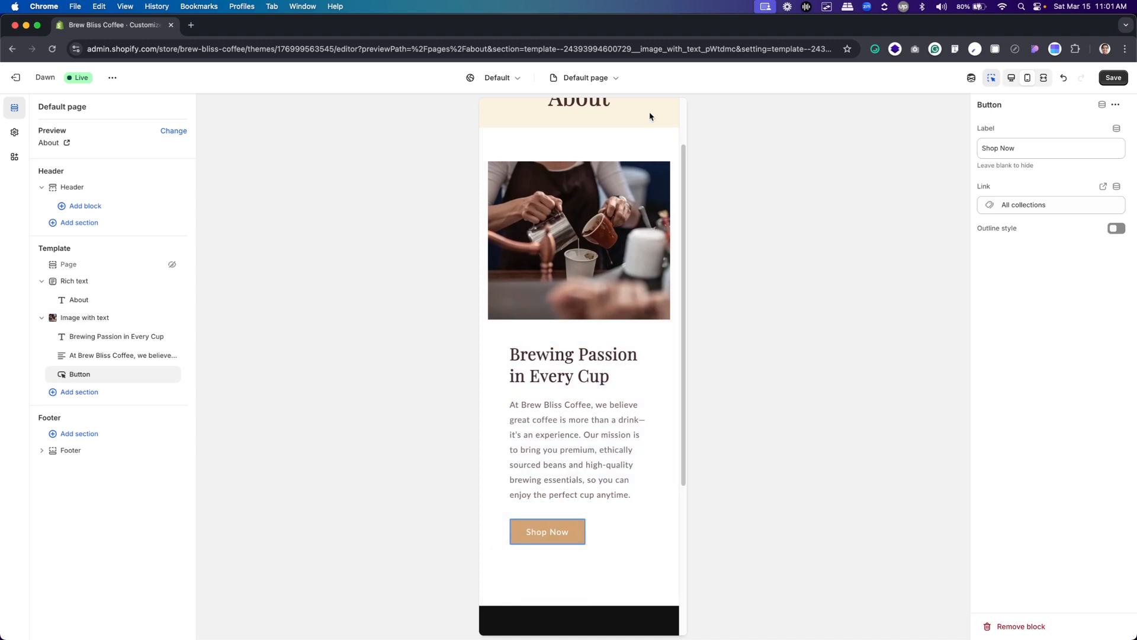
pyautogui.click(1012, 78)
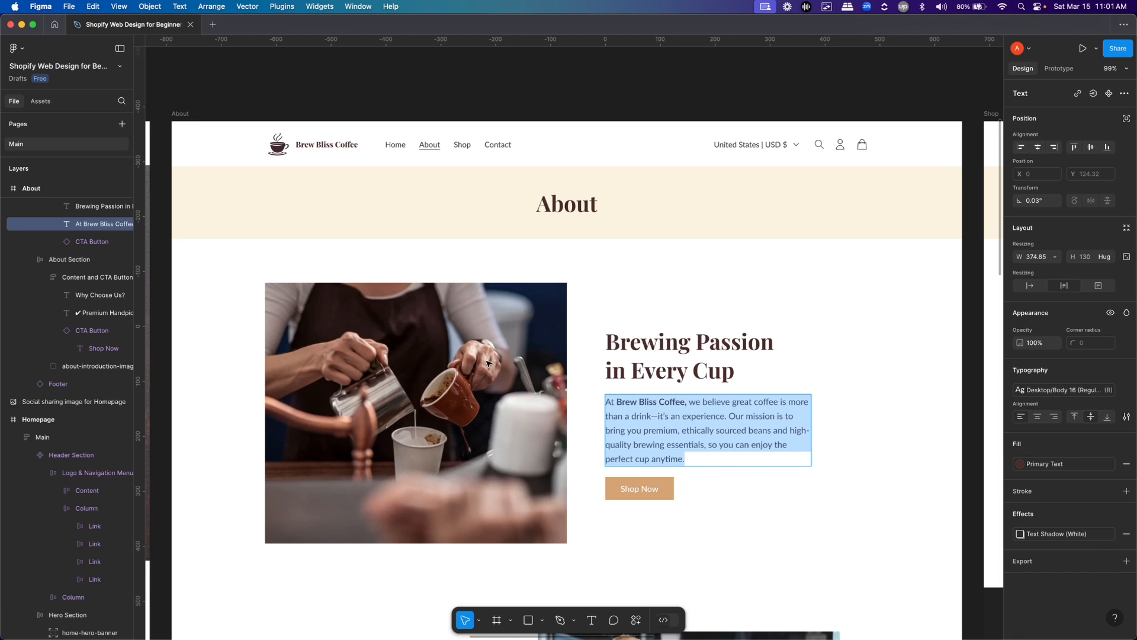
# Check the "Why Choose Us?" section in the Figma About design and add a second Image with text section below the introduction
pyautogui.scroll(-6, 487, 364)
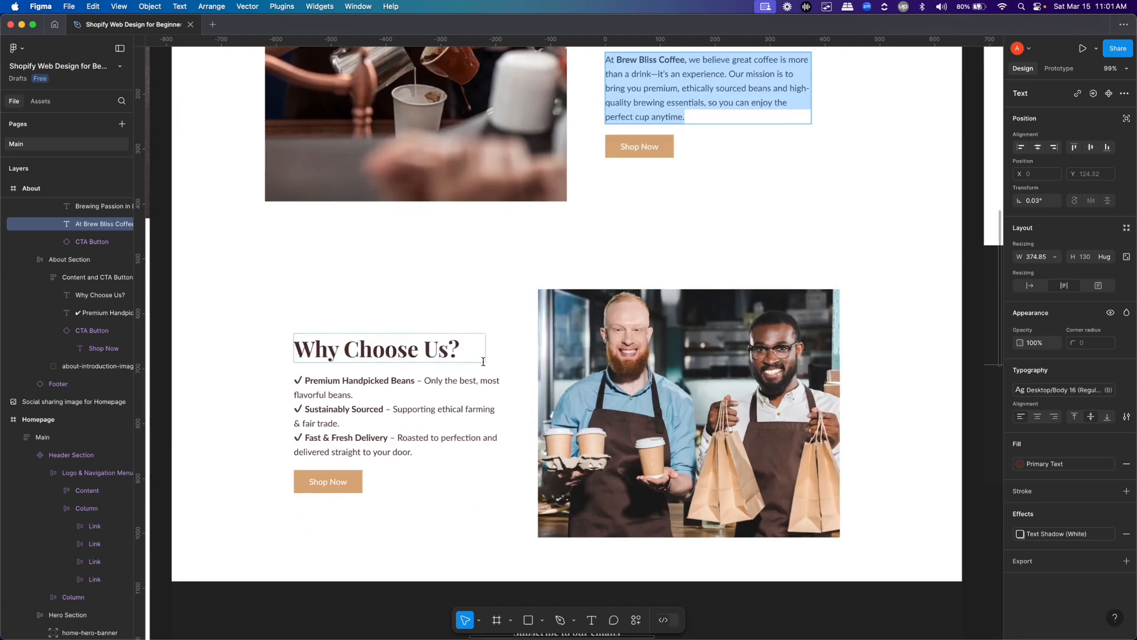
pyautogui.press('super+Tab')
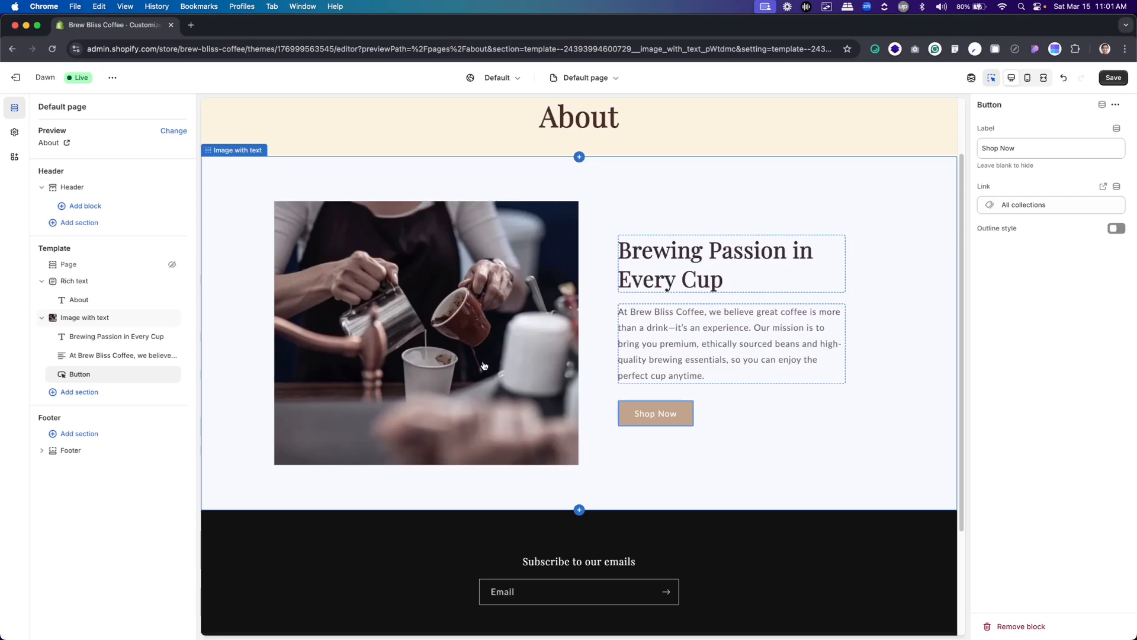
pyautogui.click(84, 392)
pyautogui.scroll(-1, 249, 436)
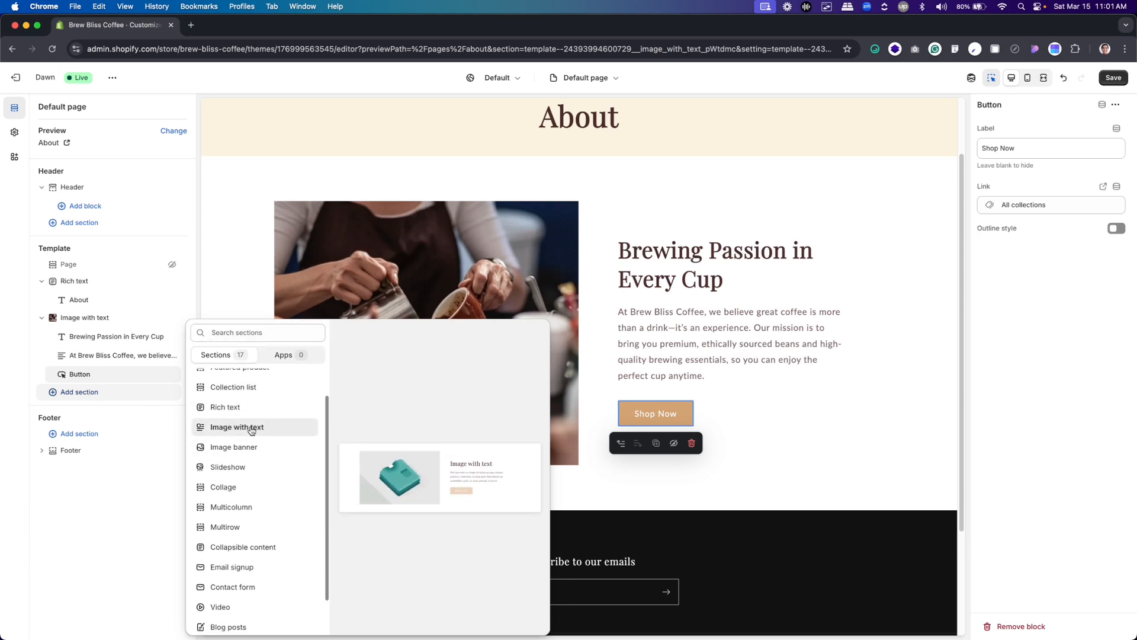
pyautogui.click(249, 427)
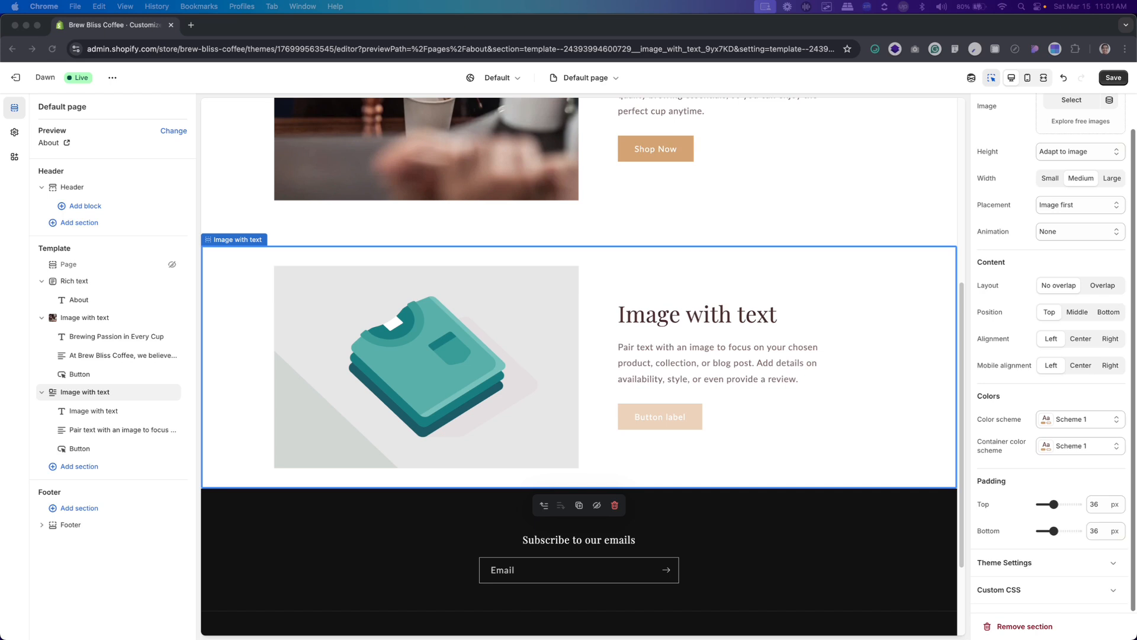
# Upload the about-introduction image ending in "-1.webp" from the Assets folder and use it in the second Image with text section
pyautogui.click(550, 311)
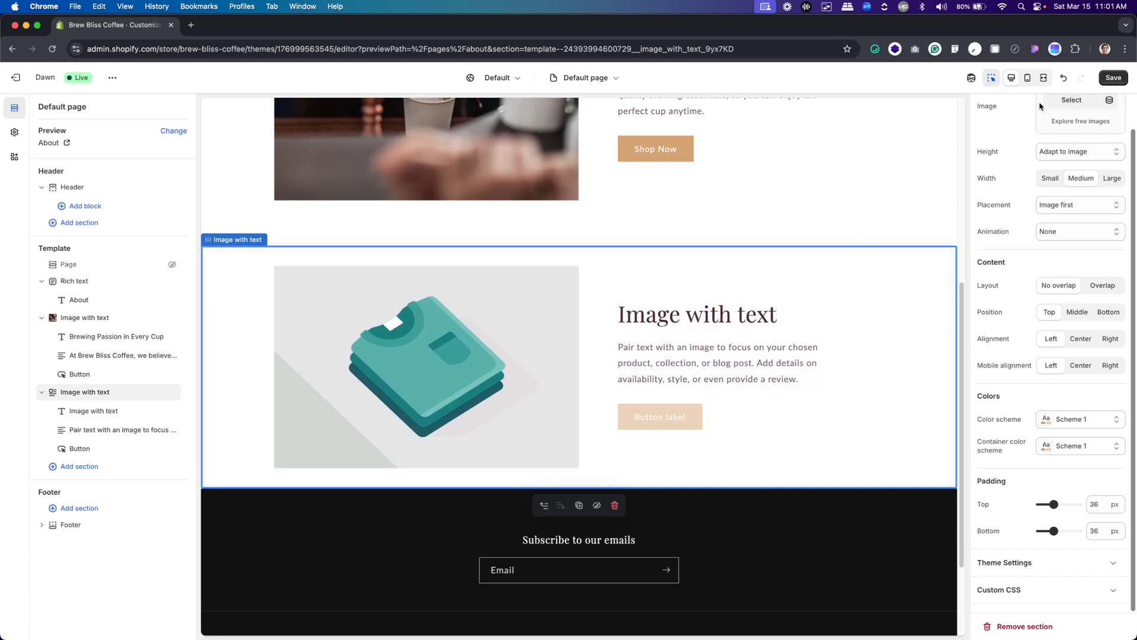
pyautogui.click(1081, 107)
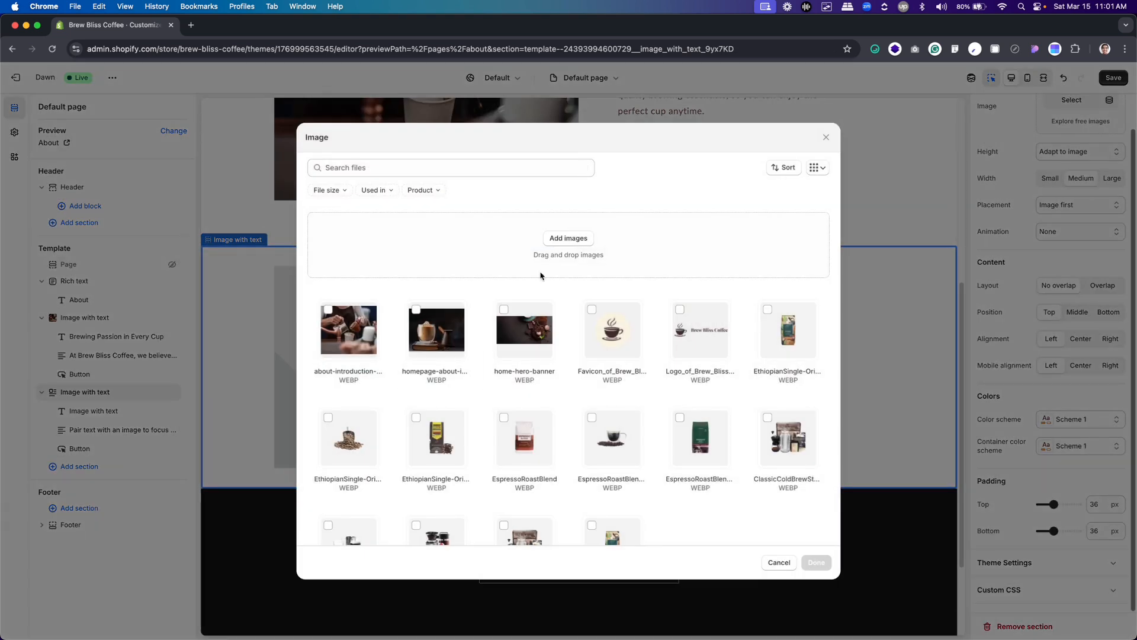
pyautogui.click(552, 237)
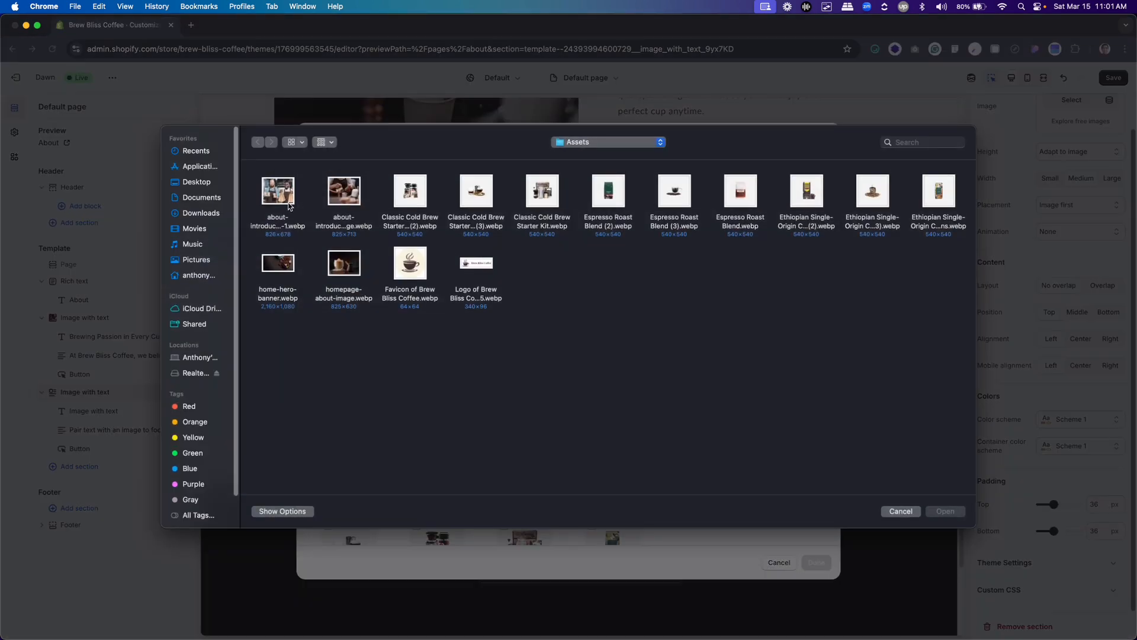
pyautogui.click(282, 192)
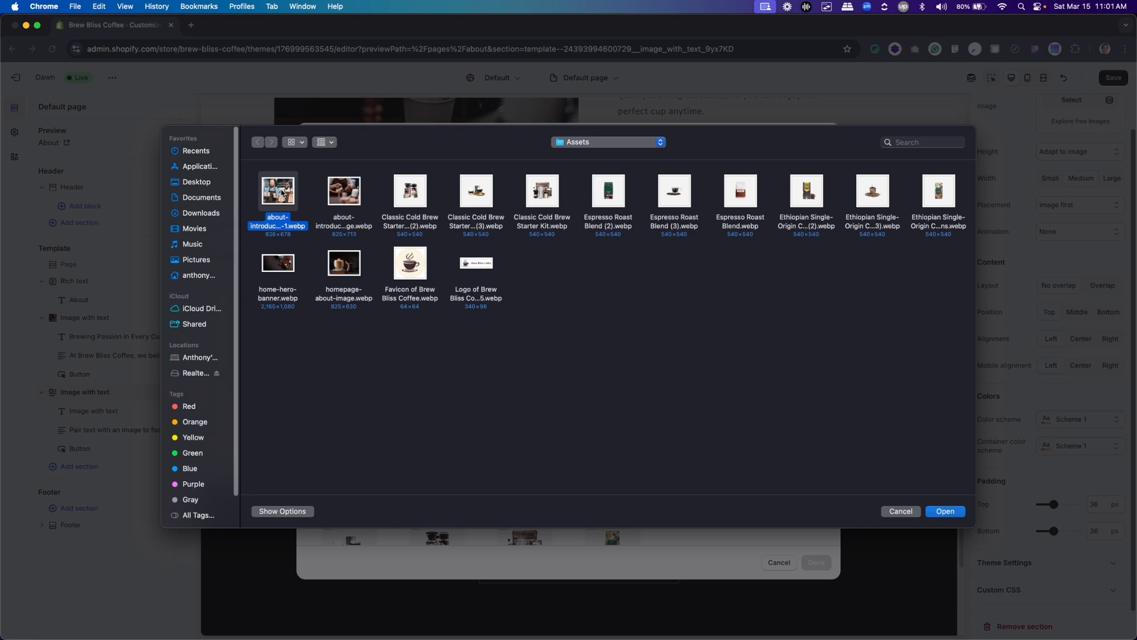
pyautogui.click(948, 513)
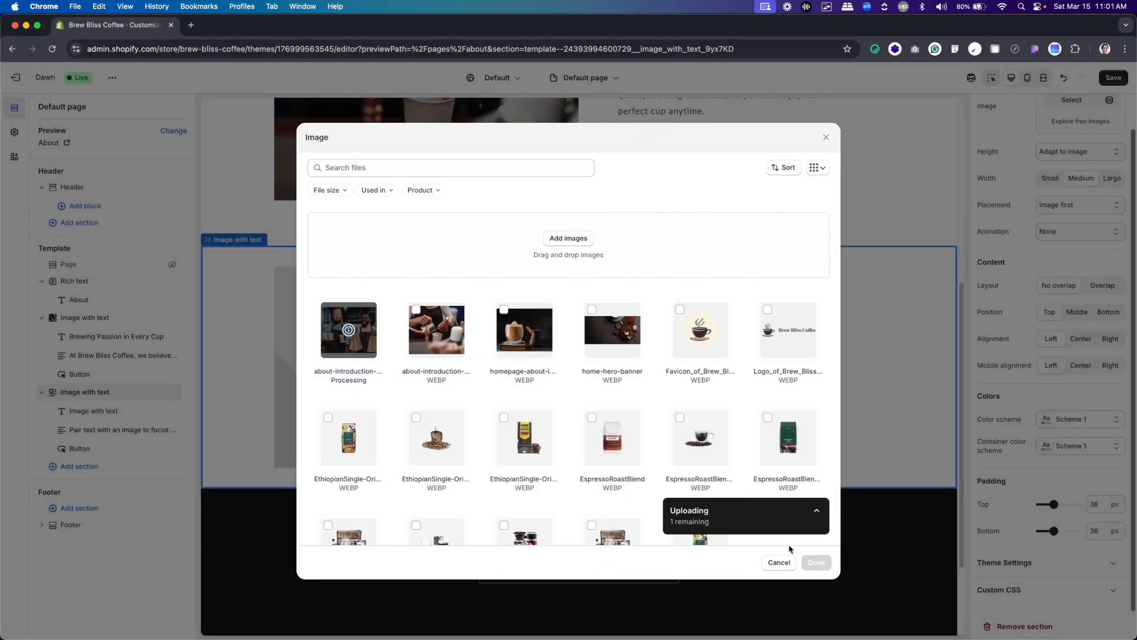
pyautogui.click(814, 566)
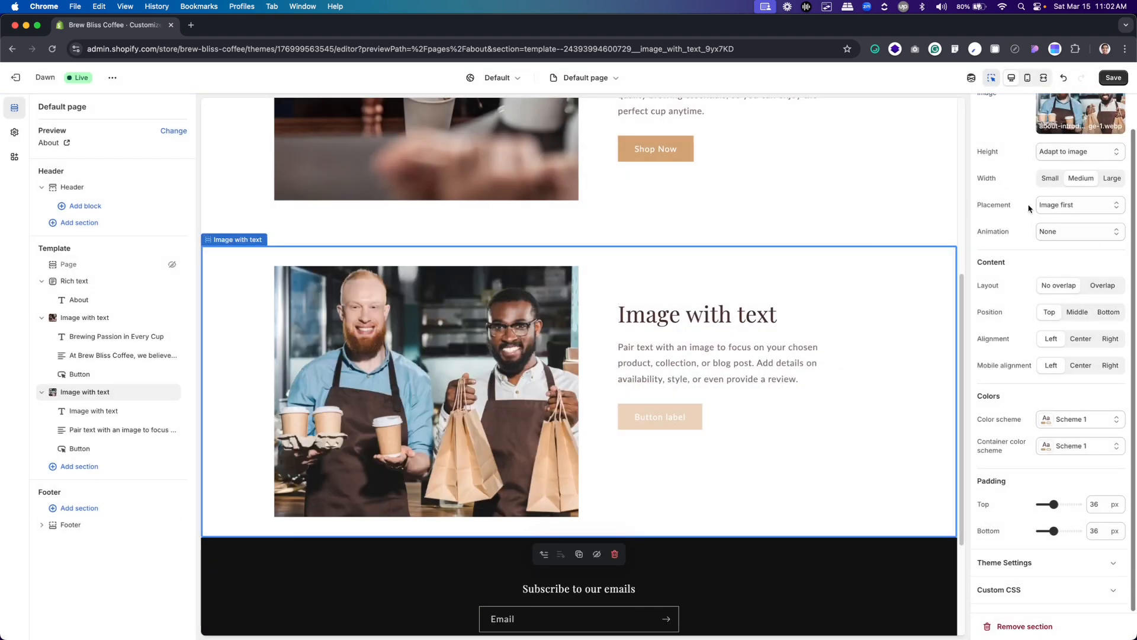
# Set the second Image with text section's placement to Image second and its content position to Middle
pyautogui.click(1063, 205)
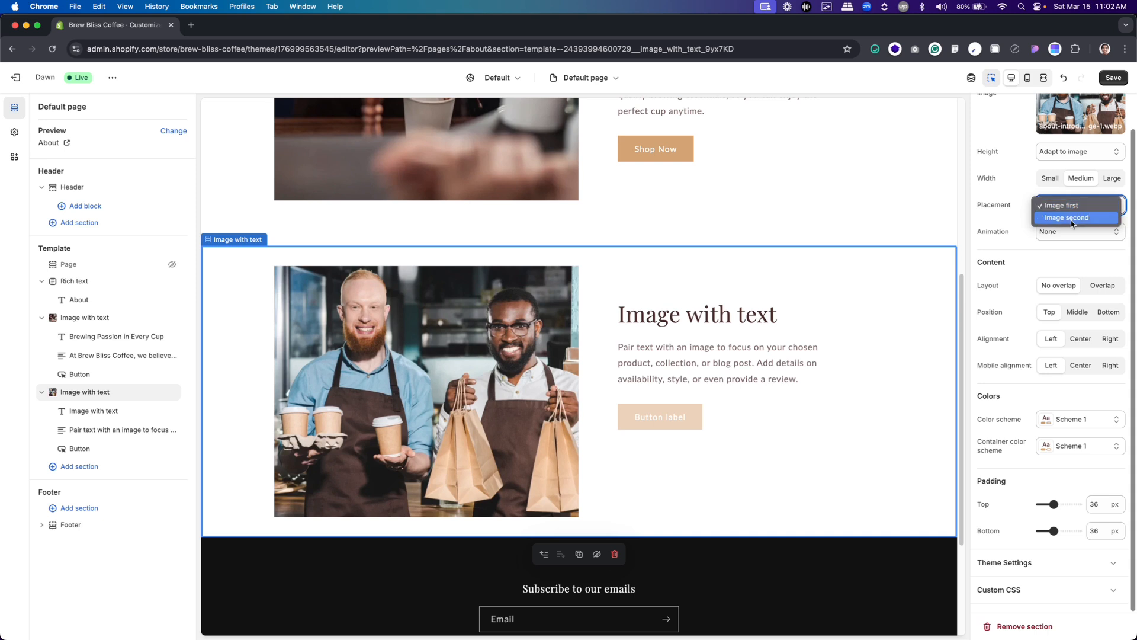
pyautogui.click(1072, 218)
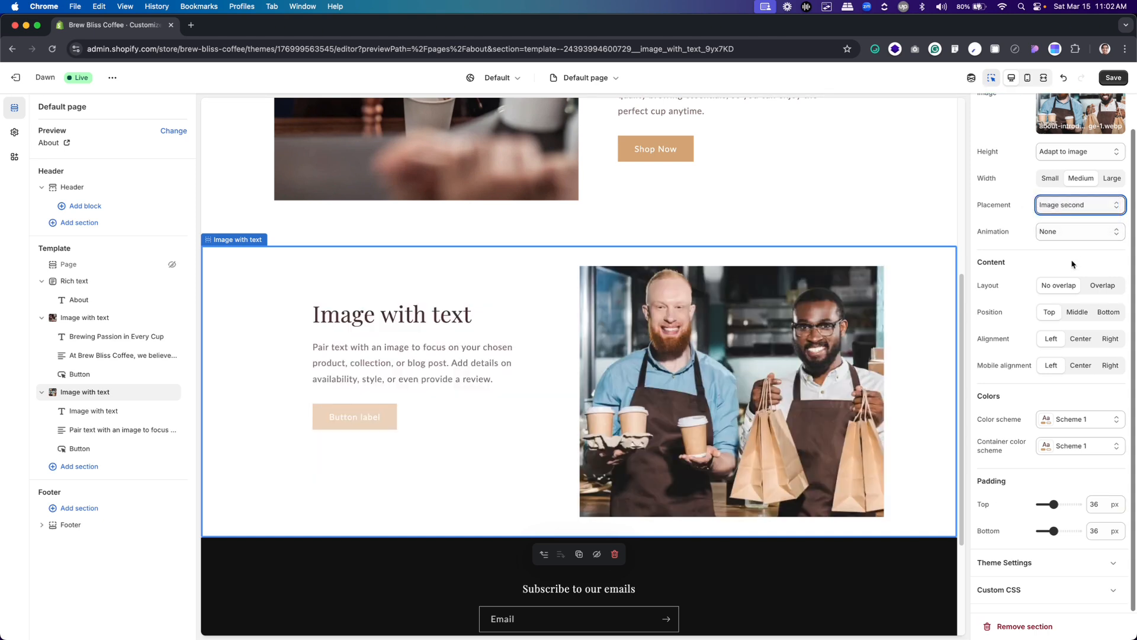
pyautogui.click(1078, 315)
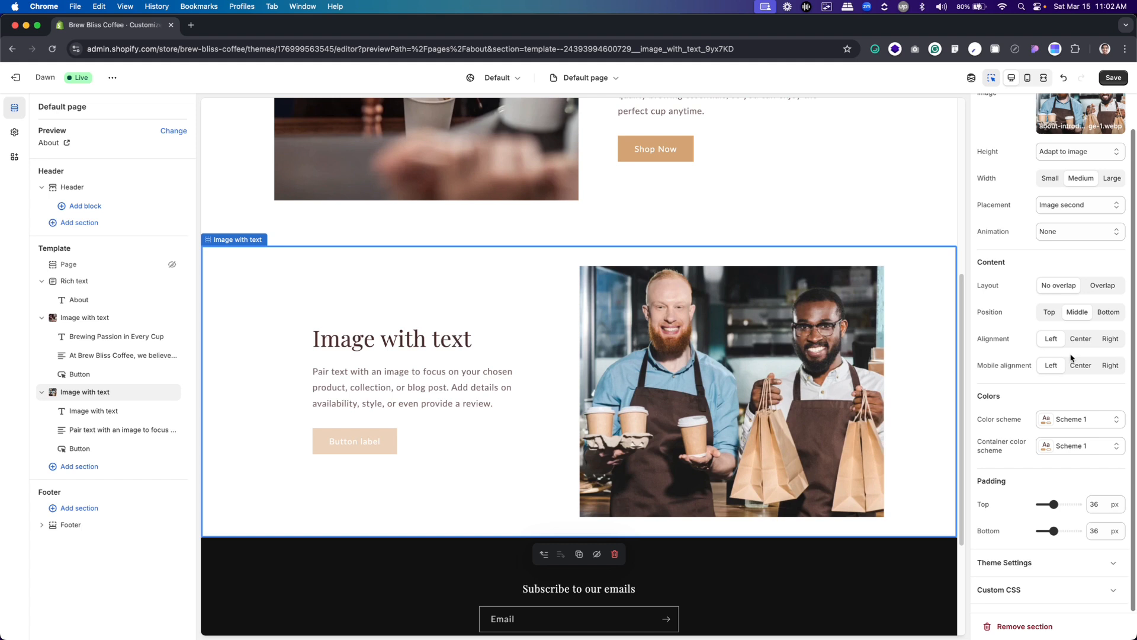
# Set the second Image with text section's top and bottom padding to 80 px each
pyautogui.doubleClick(1099, 505)
pyautogui.write('80')
pyautogui.doubleClick(1100, 532)
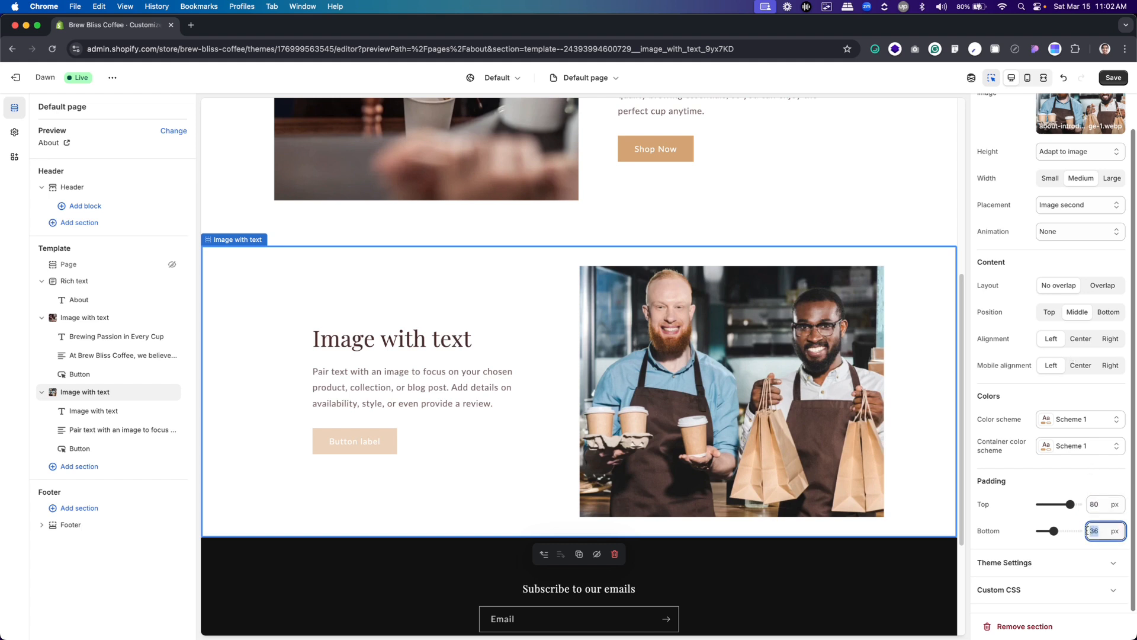
pyautogui.write('80')
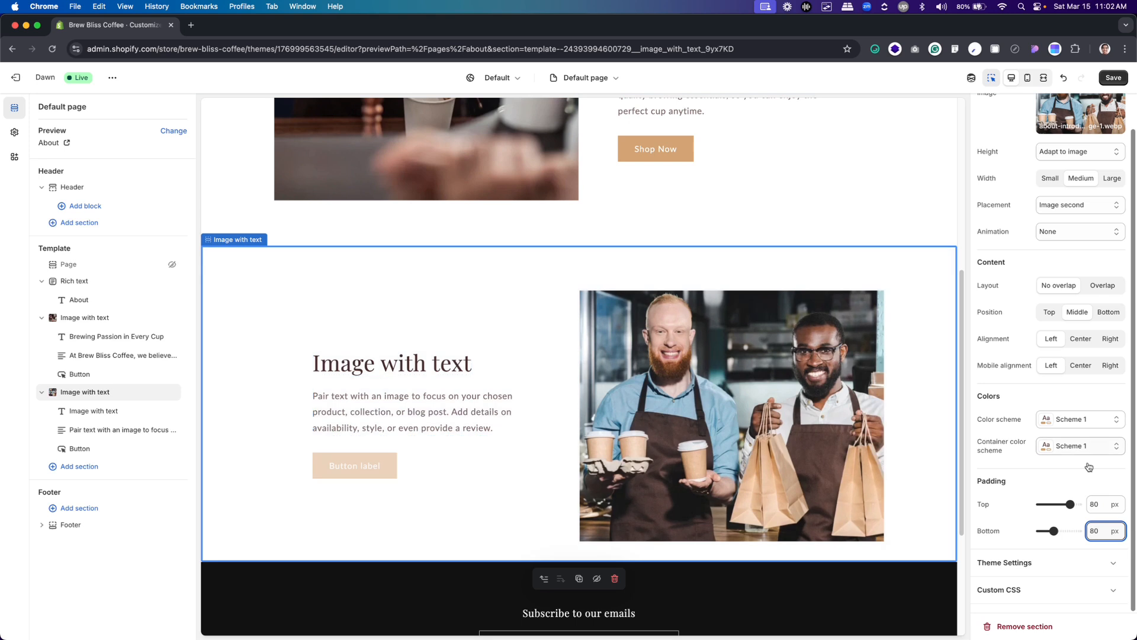
pyautogui.click(1075, 483)
# Copy the "Why Choose Us?" heading from the Figma About design and replace the second Image with text section's heading with it
pyautogui.press('super+Tab')
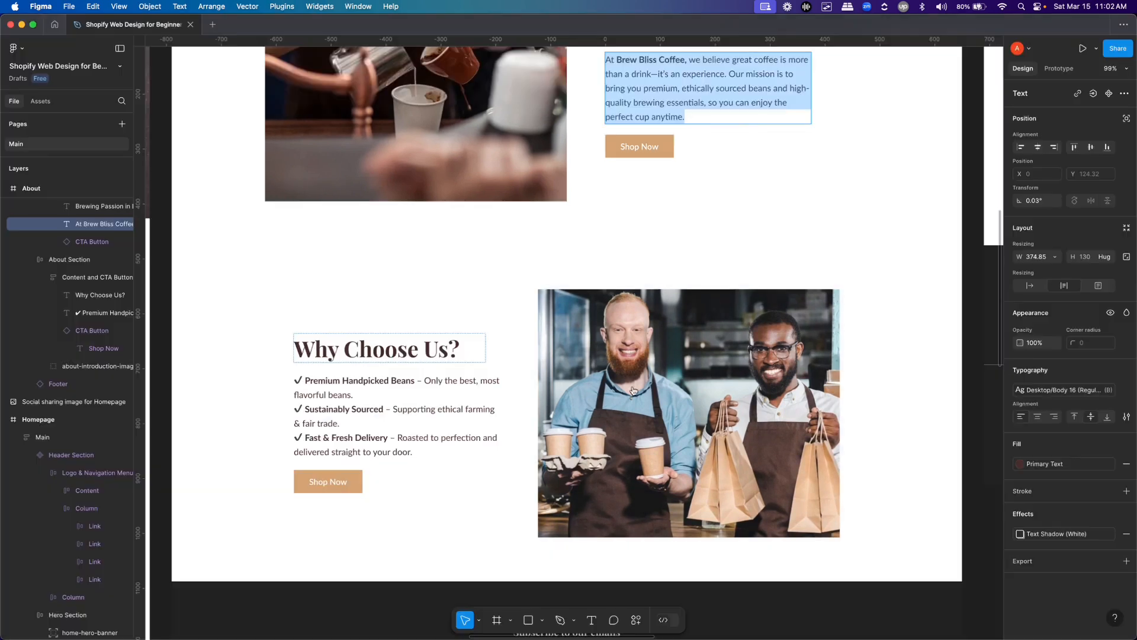
pyautogui.click(427, 349)
pyautogui.press('Return')
pyautogui.press('super+c')
pyautogui.press('super+Tab')
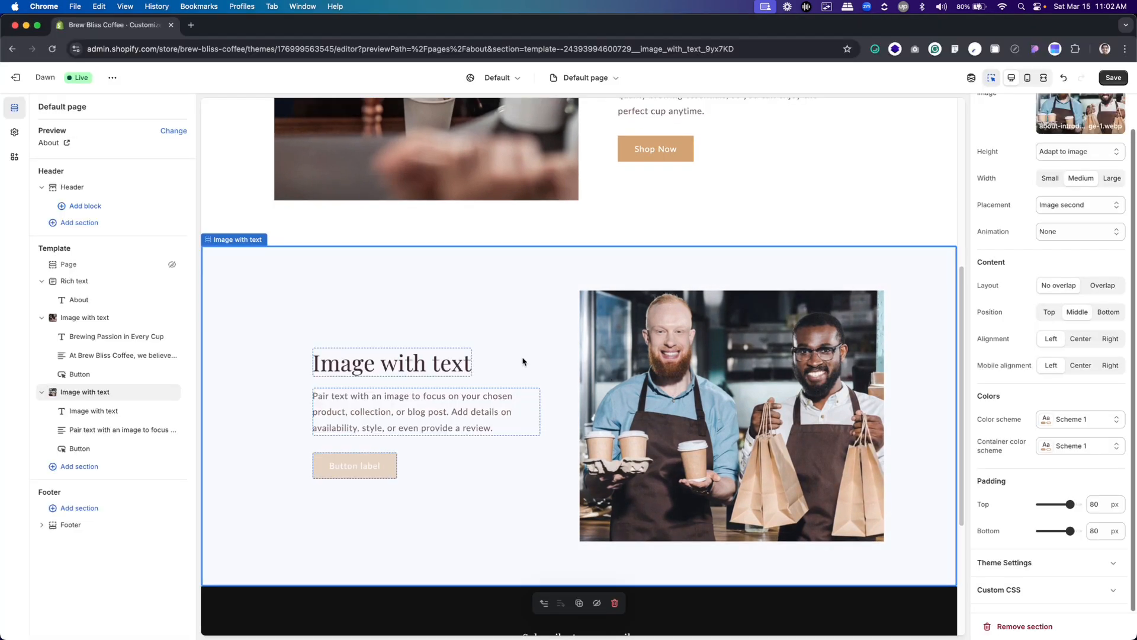
pyautogui.click(415, 366)
pyautogui.press('super+a')
pyautogui.press('super+v')
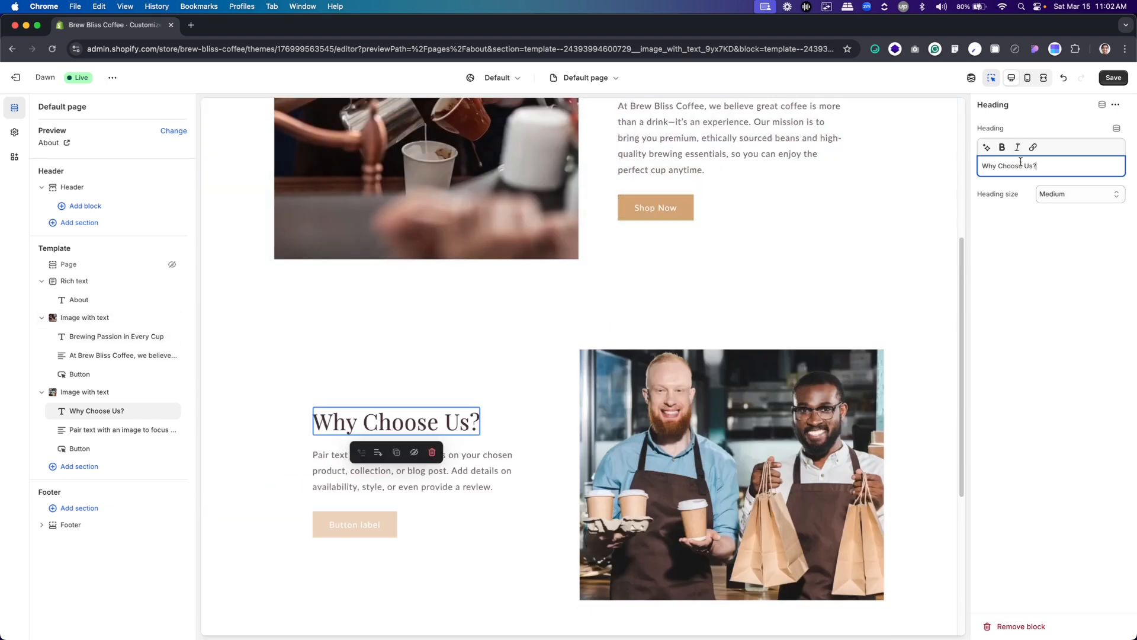
# Make the whole "Why Choose Us?" heading bold
pyautogui.press('super+a')
pyautogui.click(1005, 148)
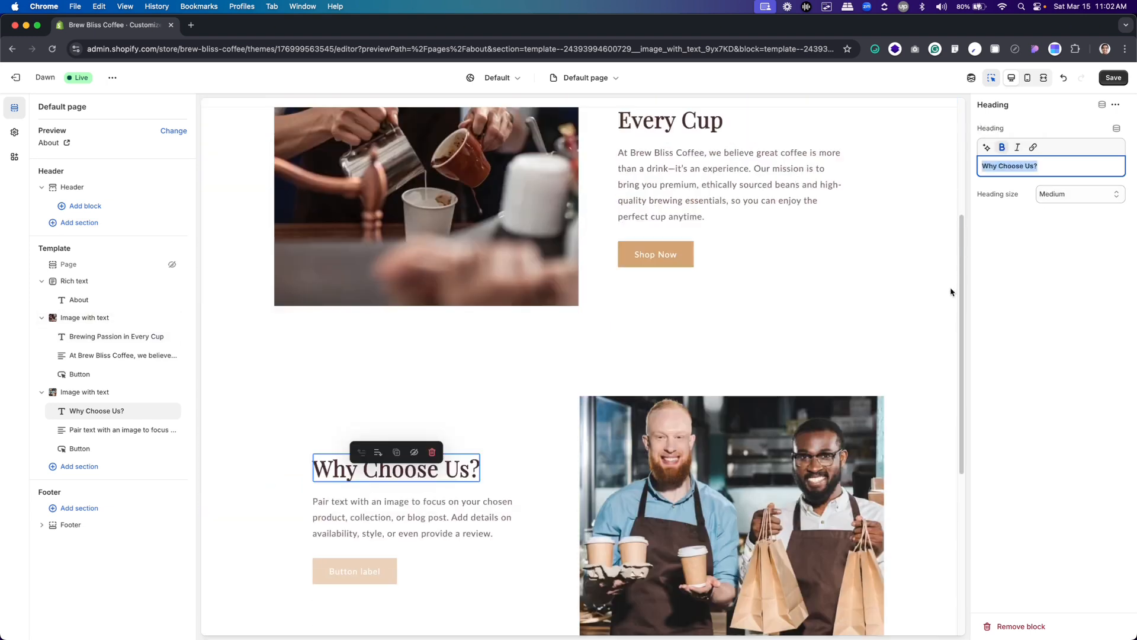
pyautogui.scroll(-4, 950, 294)
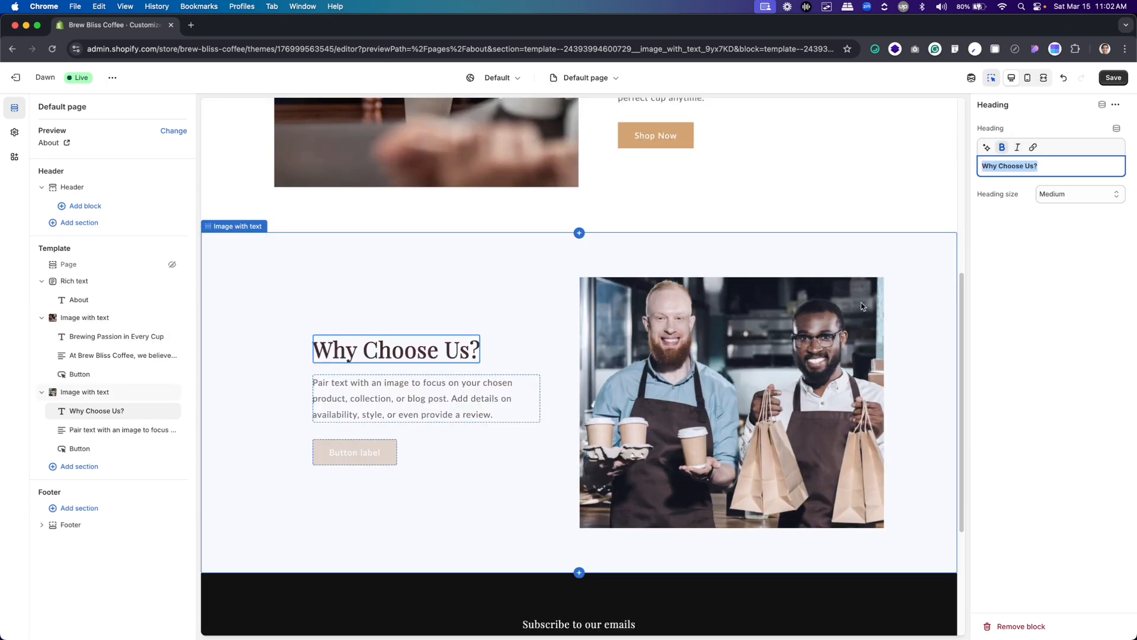
pyautogui.click(1061, 276)
# Copy the "Premium Handpicked Beans" checklist text from Figma and replace the section's placeholder paragraph with it
pyautogui.press('super+Tab')
pyautogui.click(334, 417)
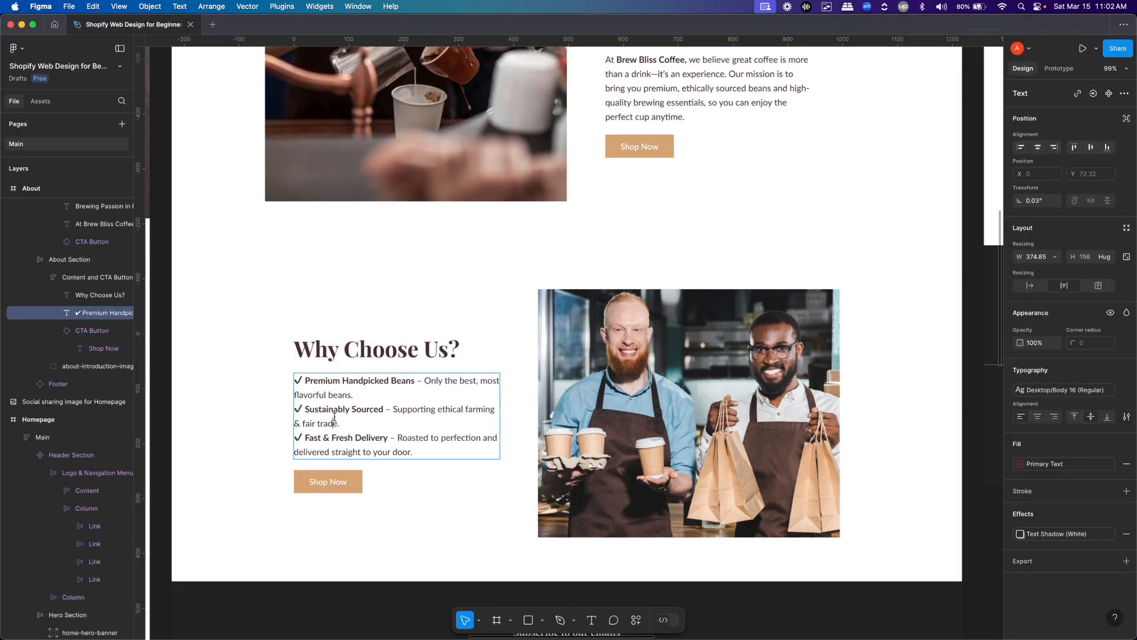
pyautogui.doubleClick(335, 417)
pyautogui.press('cmd+c')
pyautogui.click(335, 420)
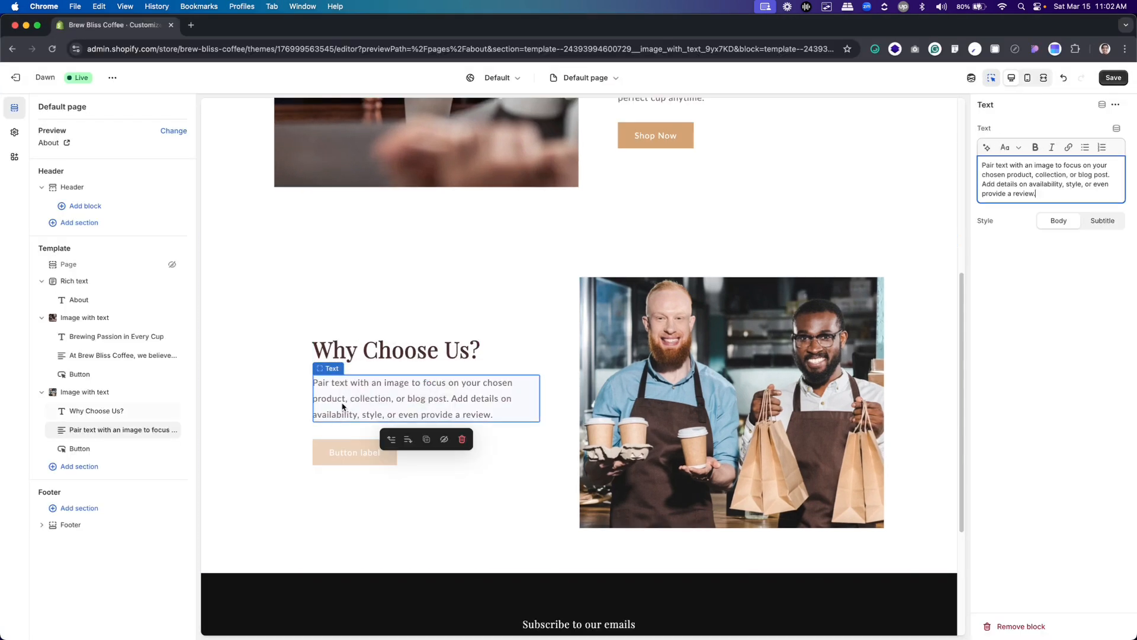
pyautogui.click(1025, 209)
pyautogui.press('cmd+a')
pyautogui.press('cmd+v')
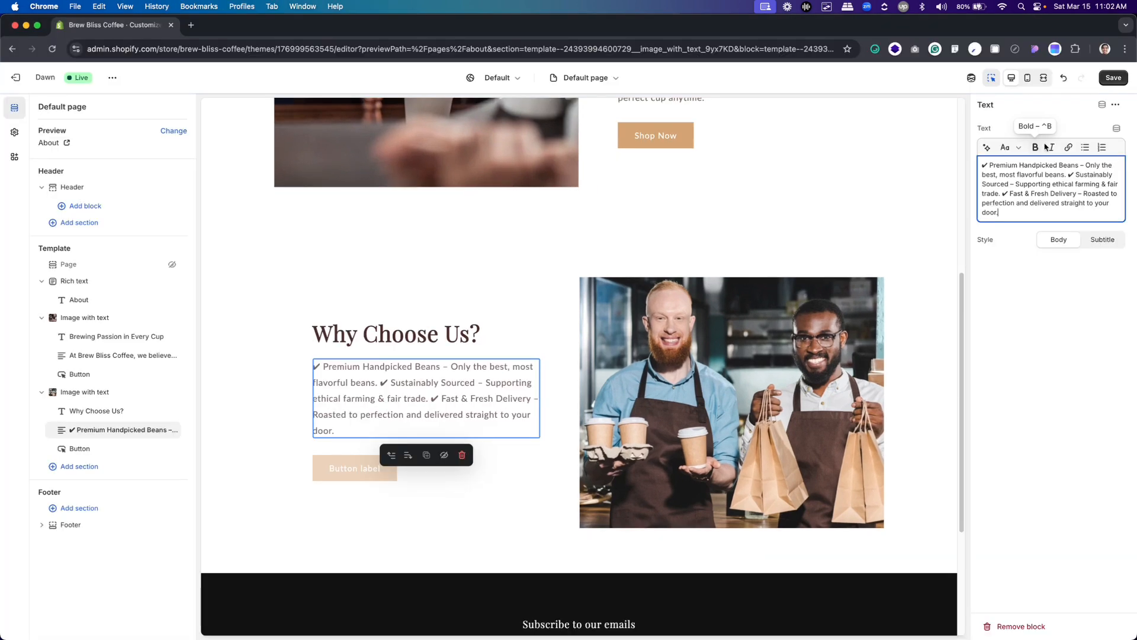
# Split the pasted text so that the Sustainably Sourced and Fast & Fresh Delivery points each start a new paragraph
pyautogui.click(1070, 176)
pyautogui.press('Return')
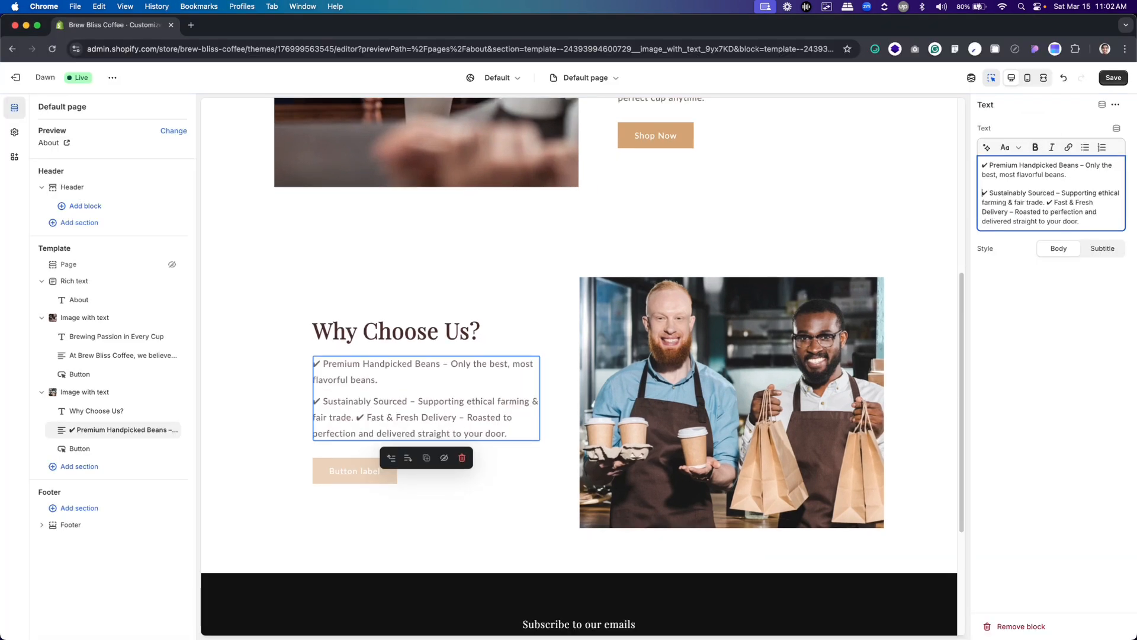
pyautogui.click(1047, 203)
pyautogui.press('Return')
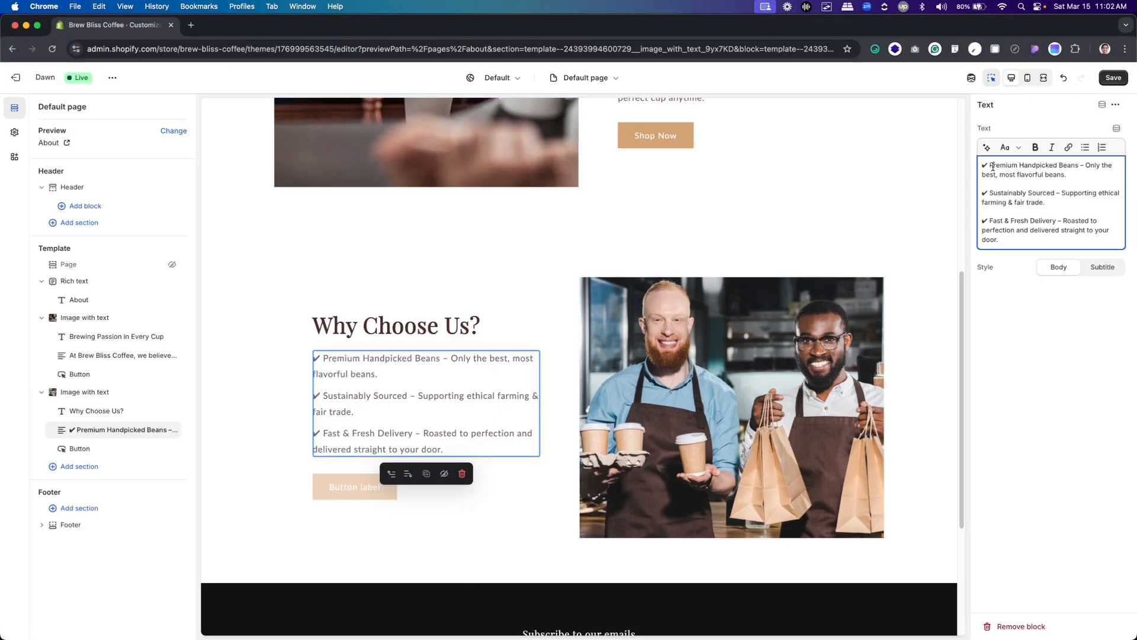
# Bold "Premium Handpicked Beans", "Sustainably Sourced" and "Fast & Fresh Delivery" in the checklist text, and compare with the Figma design
pyautogui.doubleClick(993, 165)
pyautogui.moveTo(991, 164); pyautogui.dragTo(1080, 166)
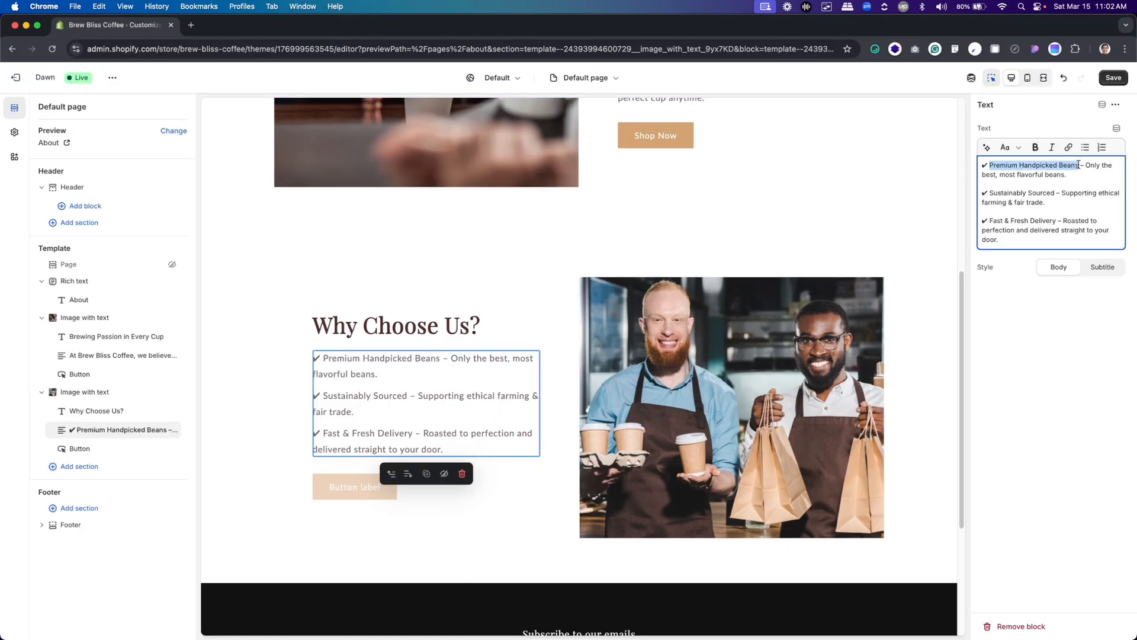
pyautogui.click(1035, 146)
pyautogui.moveTo(990, 193); pyautogui.dragTo(1056, 194)
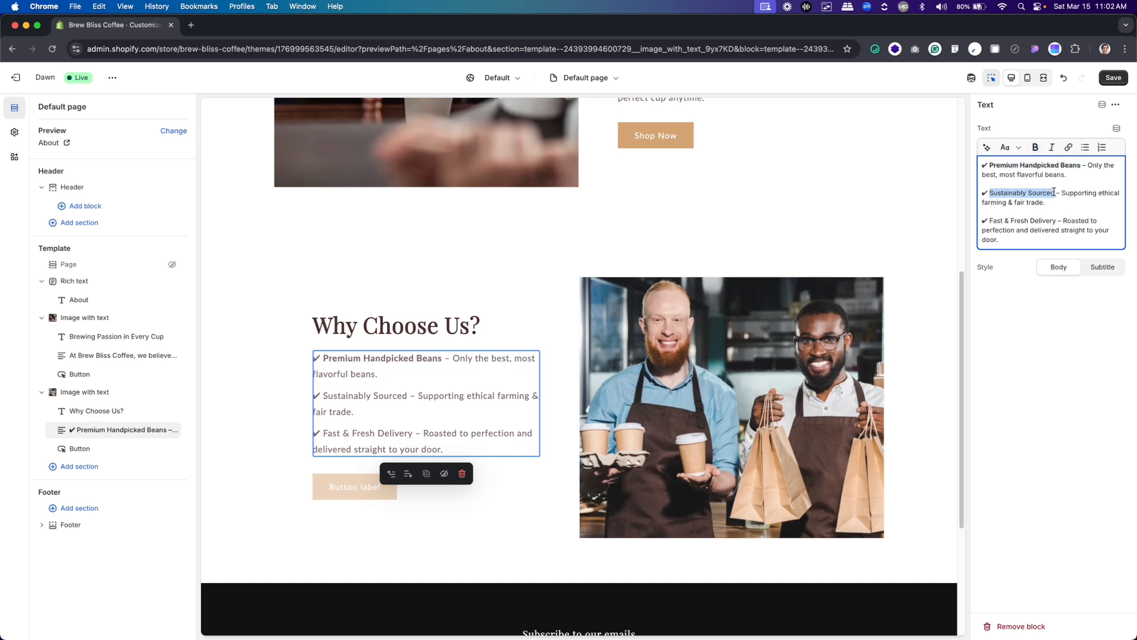
pyautogui.click(1035, 146)
pyautogui.moveTo(990, 221); pyautogui.dragTo(1057, 221)
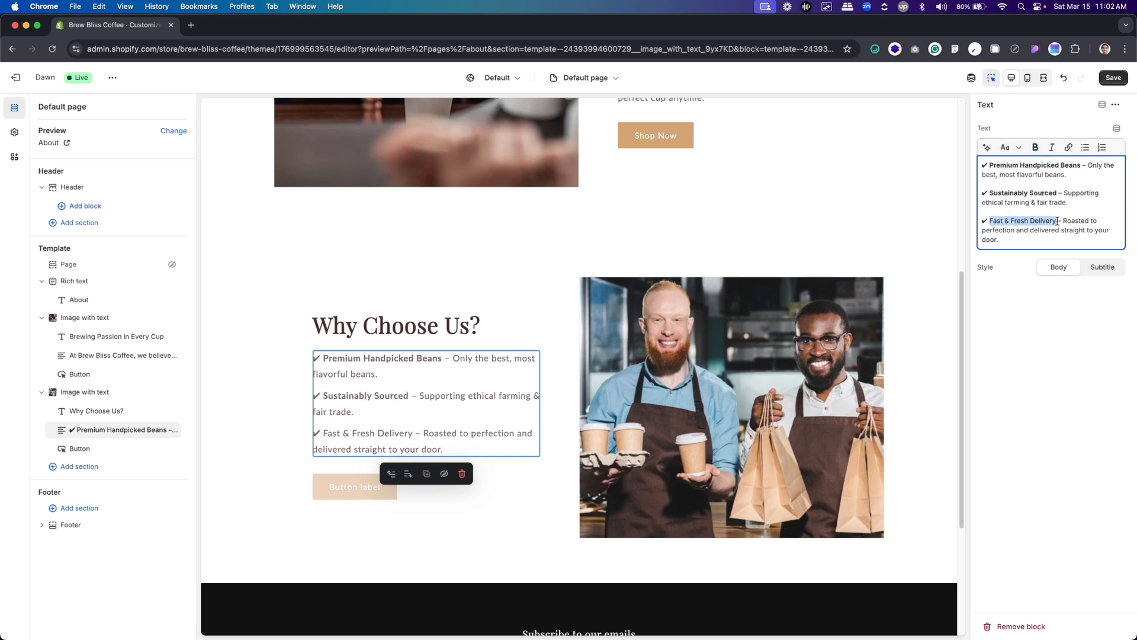
pyautogui.click(1036, 147)
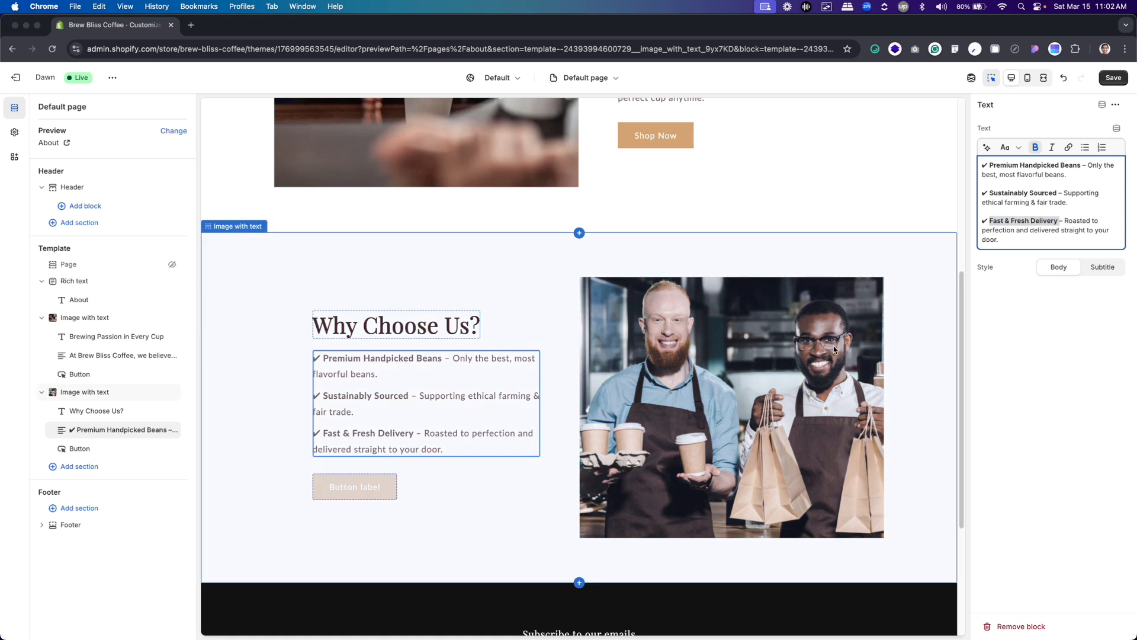
pyautogui.press('super+Tab')
pyautogui.press('super+Tab')
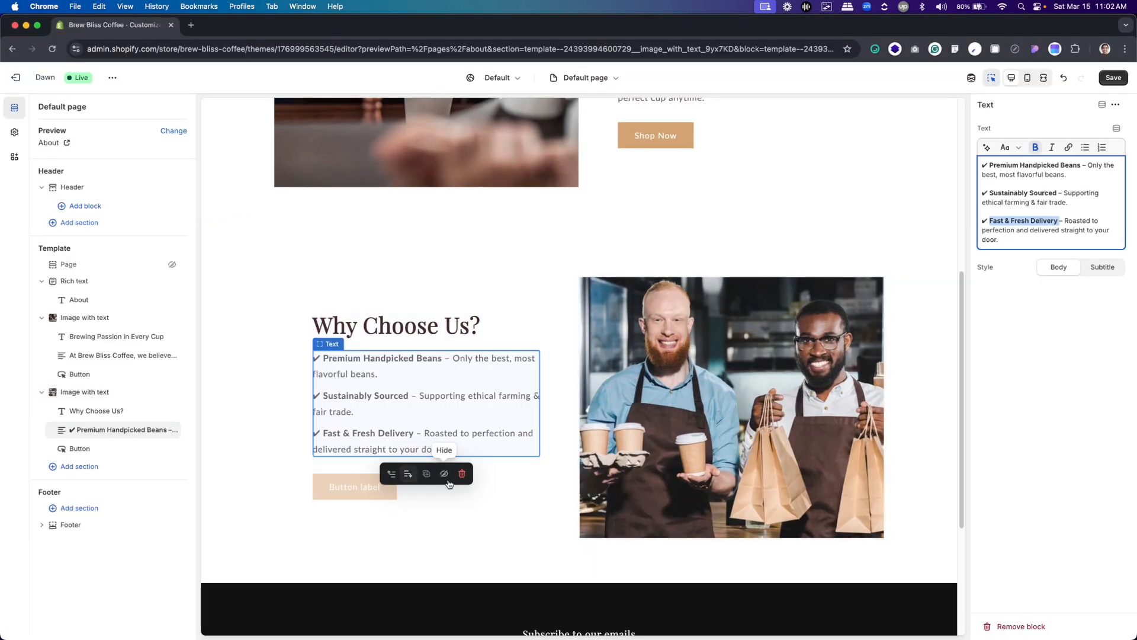
# Set the label of the "Why Choose Us?" section's button to "Shop Now"
pyautogui.click(426, 510)
pyautogui.click(393, 487)
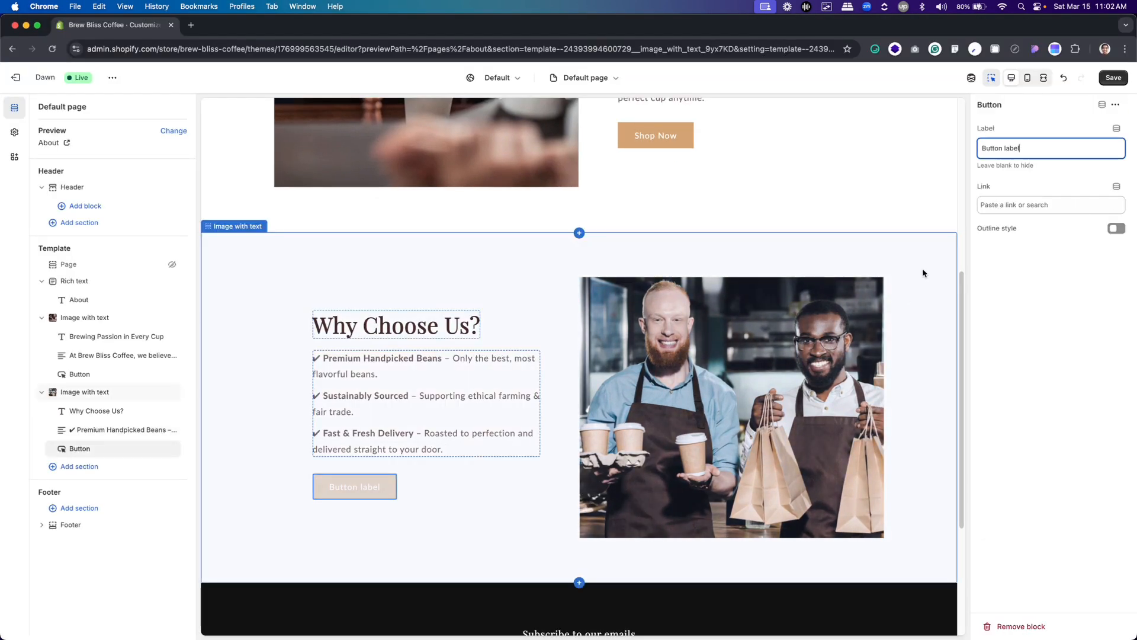
pyautogui.write('Shop Now')
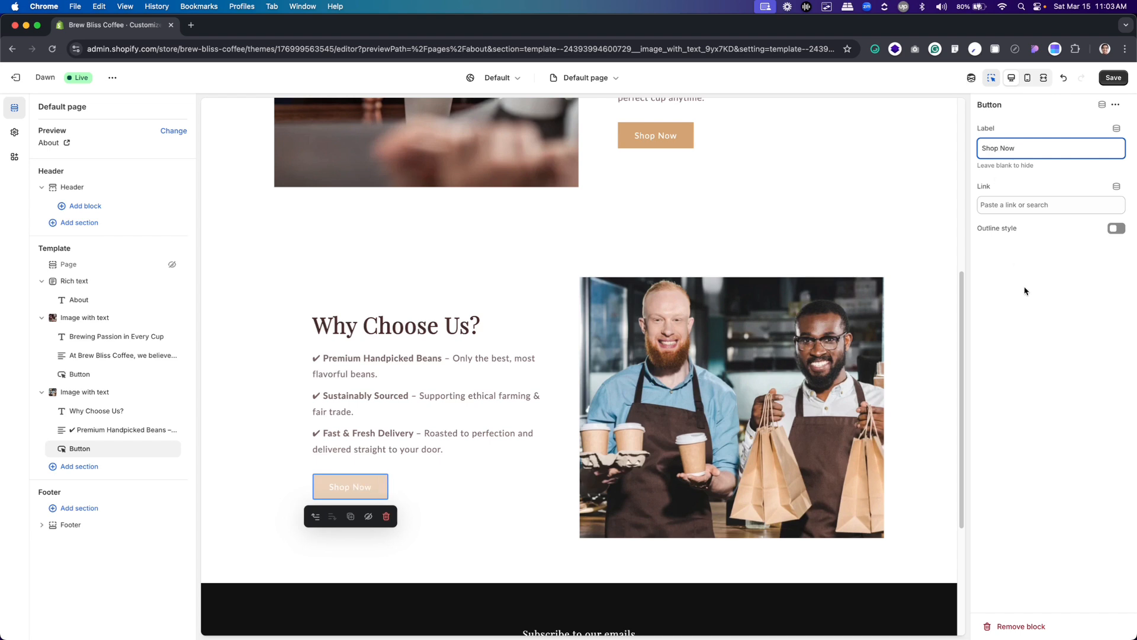
pyautogui.click(508, 516)
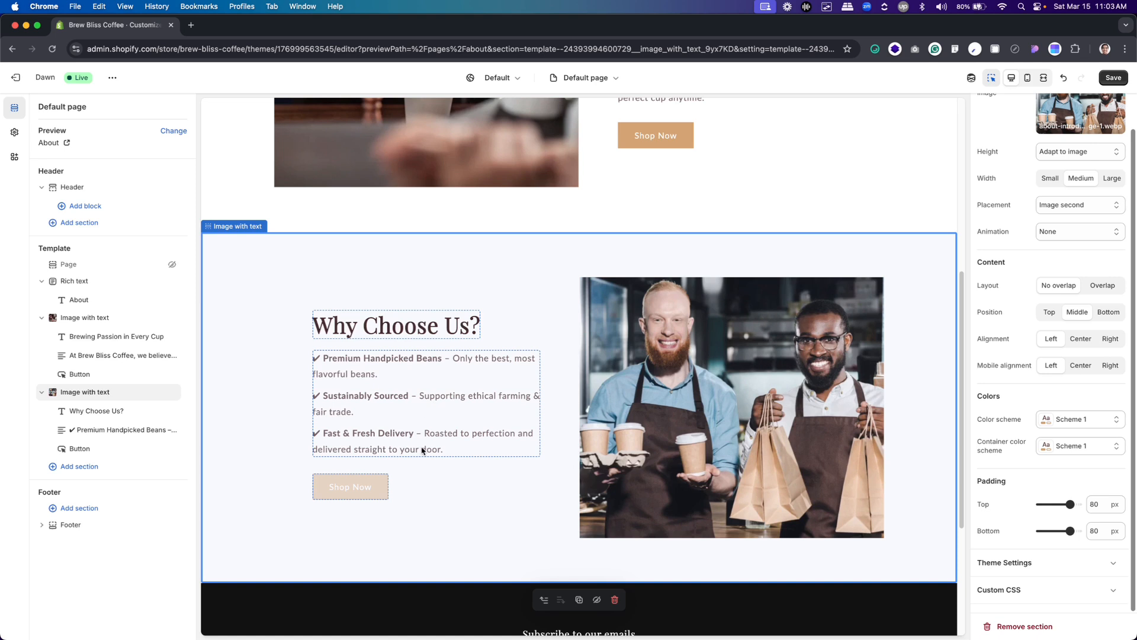
# Link the "Why Choose Us?" section's Shop Now button to All collections and save the About page changes
pyautogui.click(353, 493)
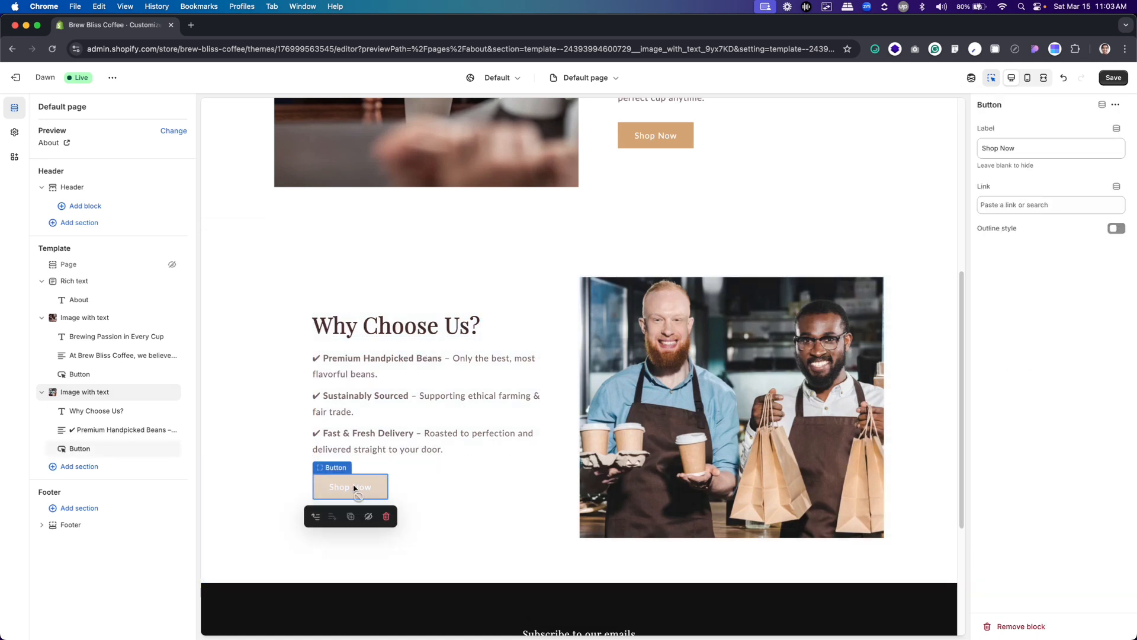
pyautogui.click(1017, 208)
pyautogui.click(1022, 229)
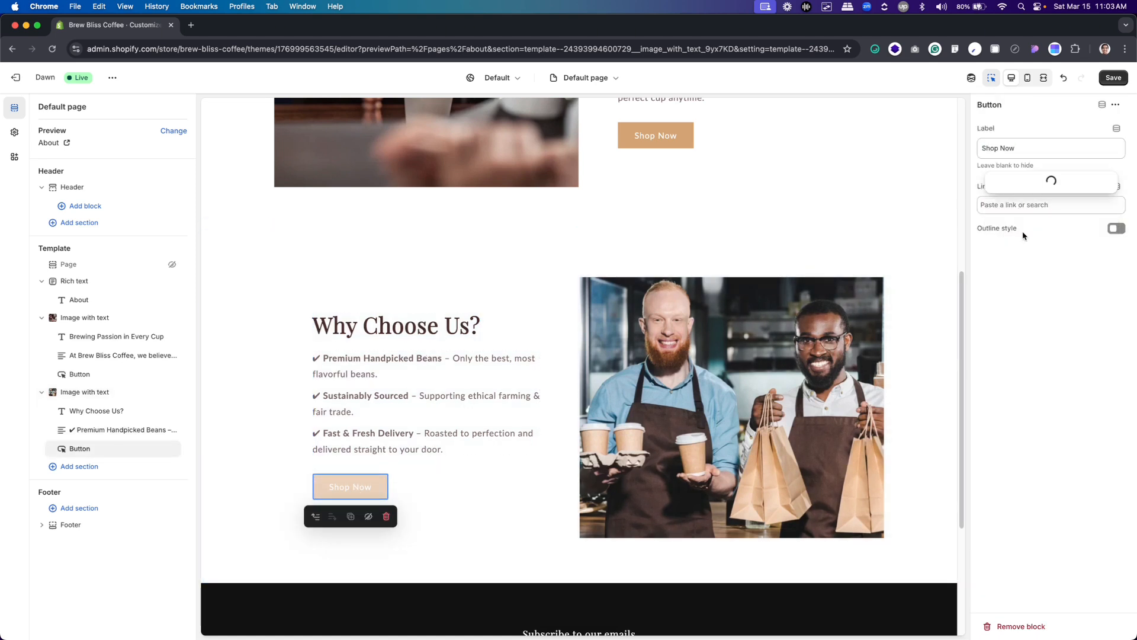
pyautogui.click(1034, 160)
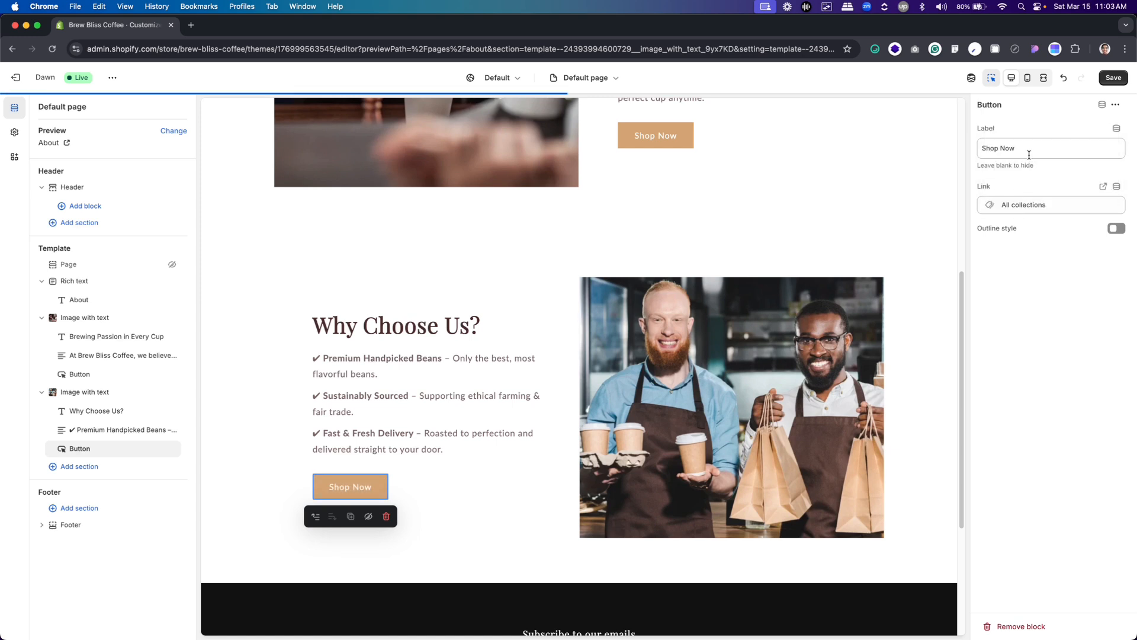
pyautogui.press('super+s')
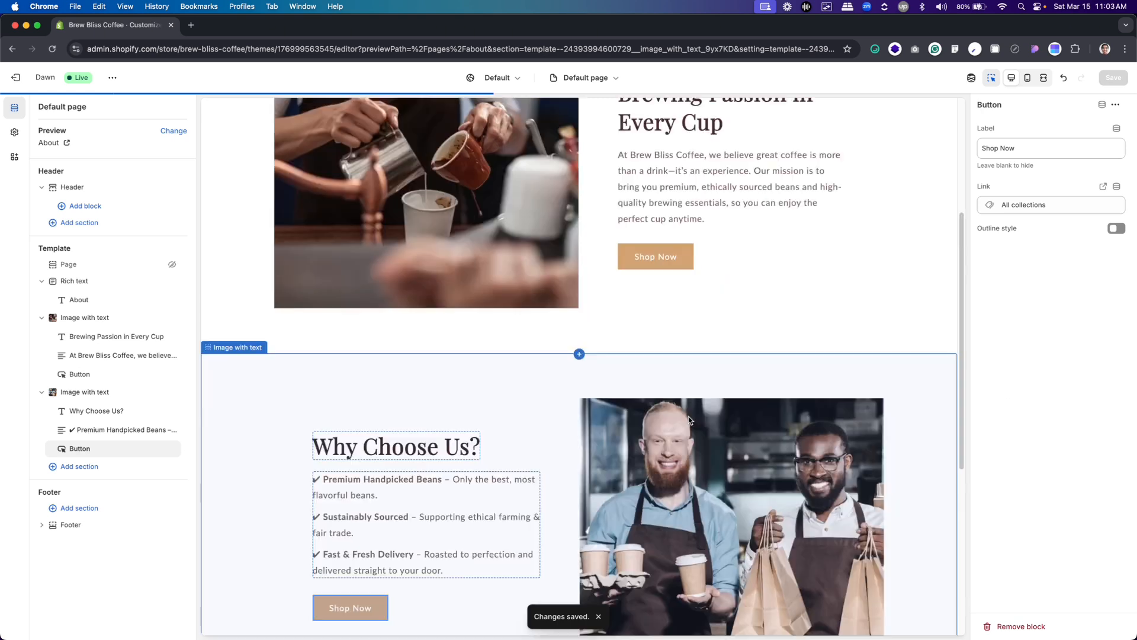
pyautogui.scroll(5, 591, 420)
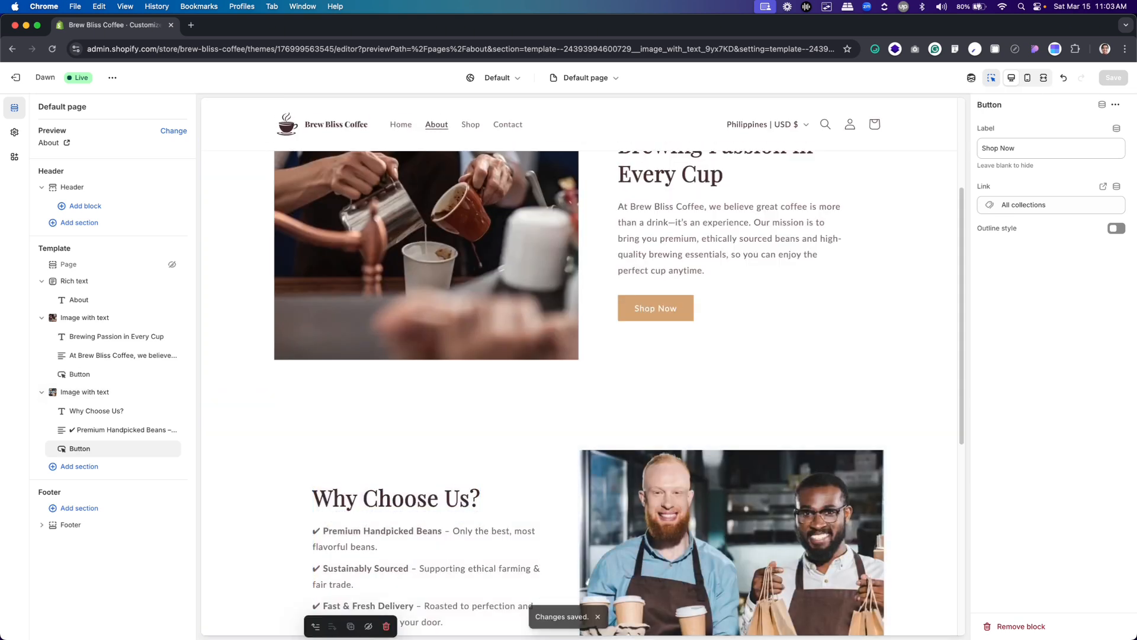
# Review the finished About page in the editor preview, from the About banner down to the footer
pyautogui.scroll(3, 500, 381)
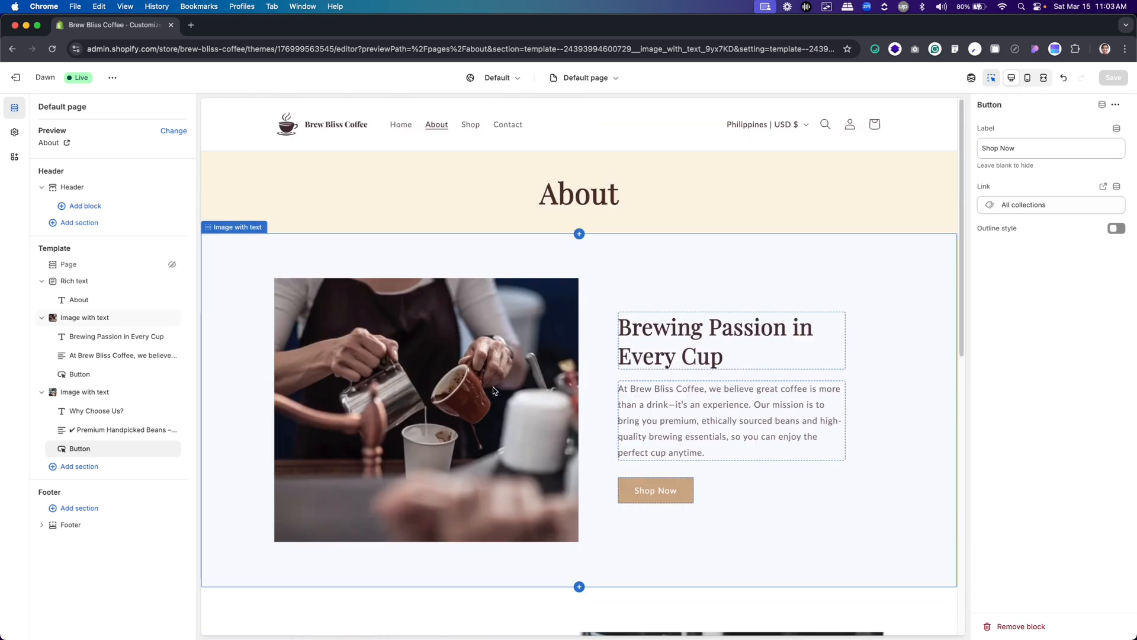
pyautogui.scroll(-8, 494, 391)
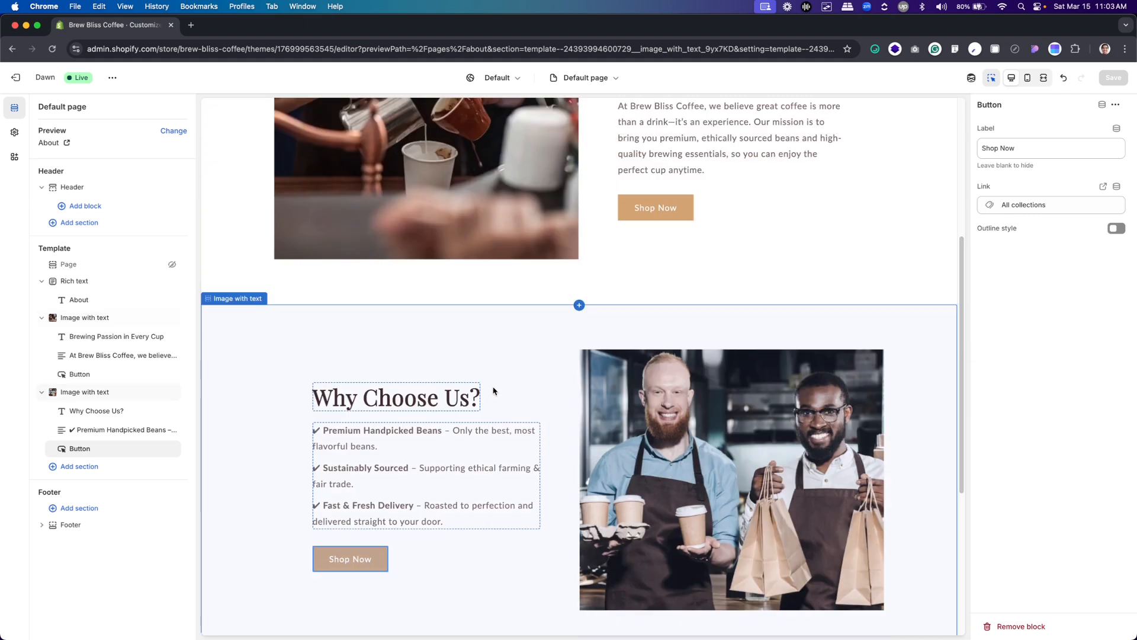
pyautogui.scroll(-2, 494, 391)
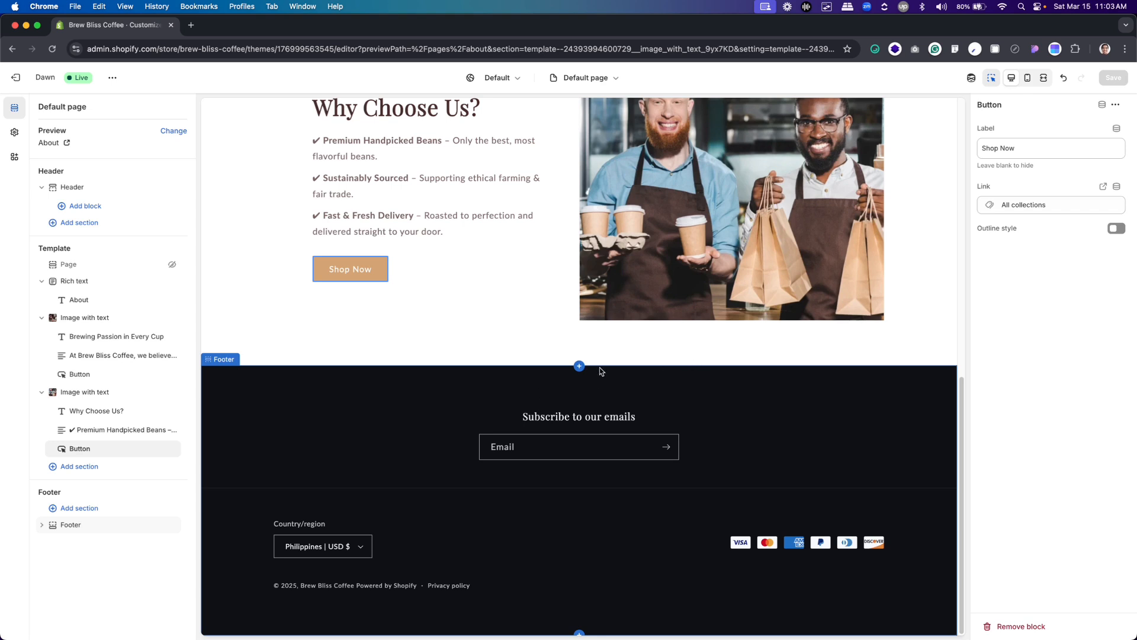
pyautogui.scroll(10, 600, 371)
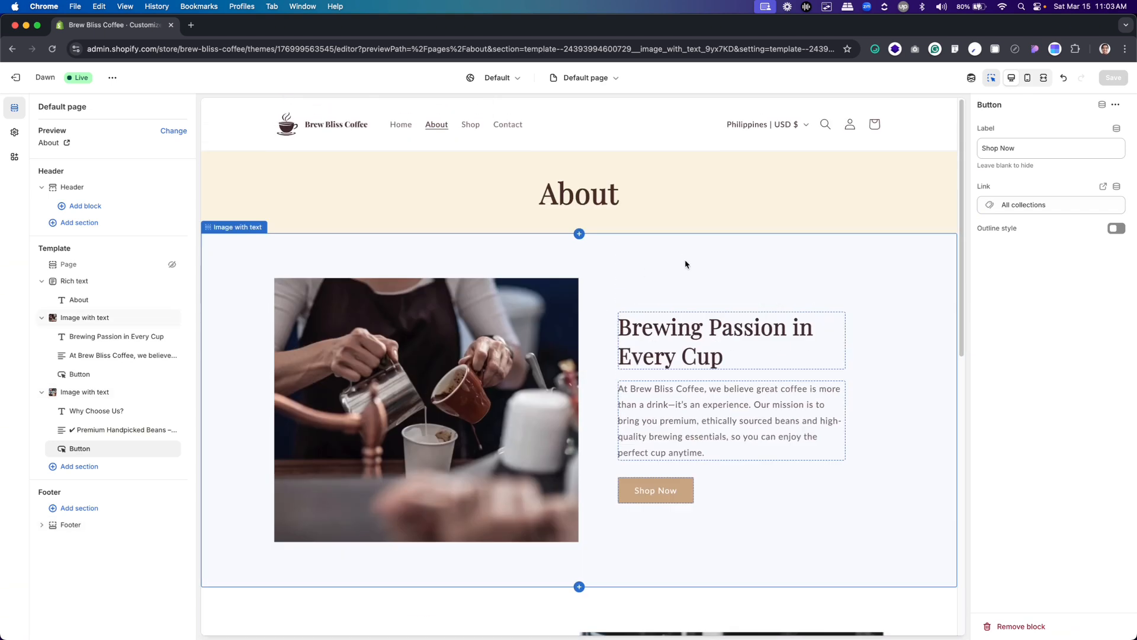
pyautogui.scroll(-3, 681, 297)
pyautogui.scroll(3, 705, 331)
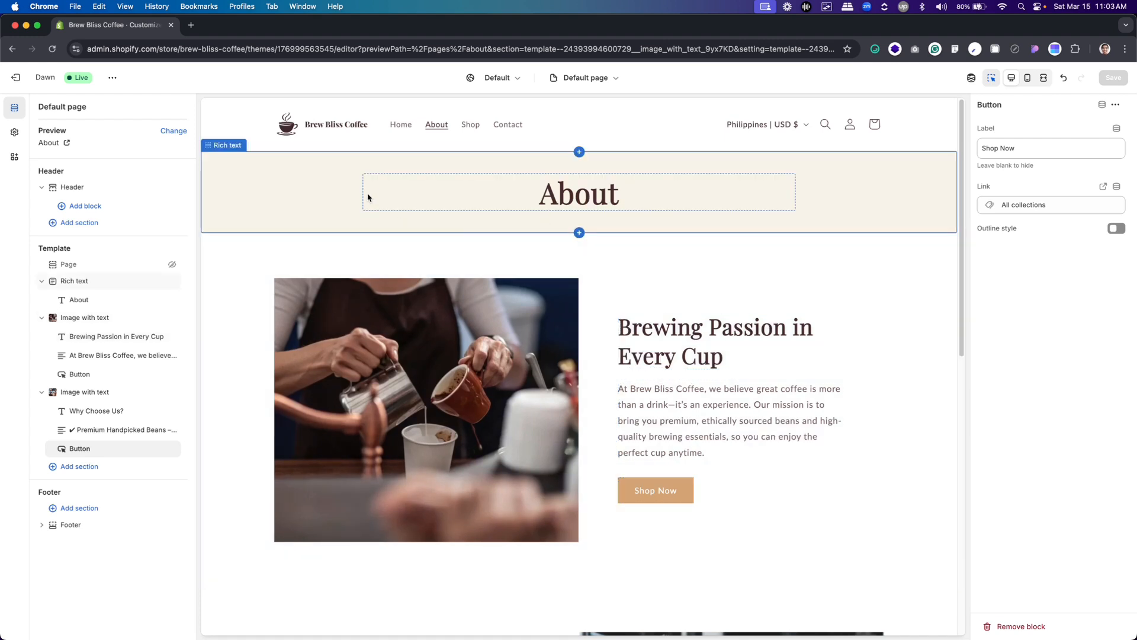
# View the live Brew Bliss Coffee store and check its published About page down to the footer
pyautogui.click(111, 77)
pyautogui.click(64, 183)
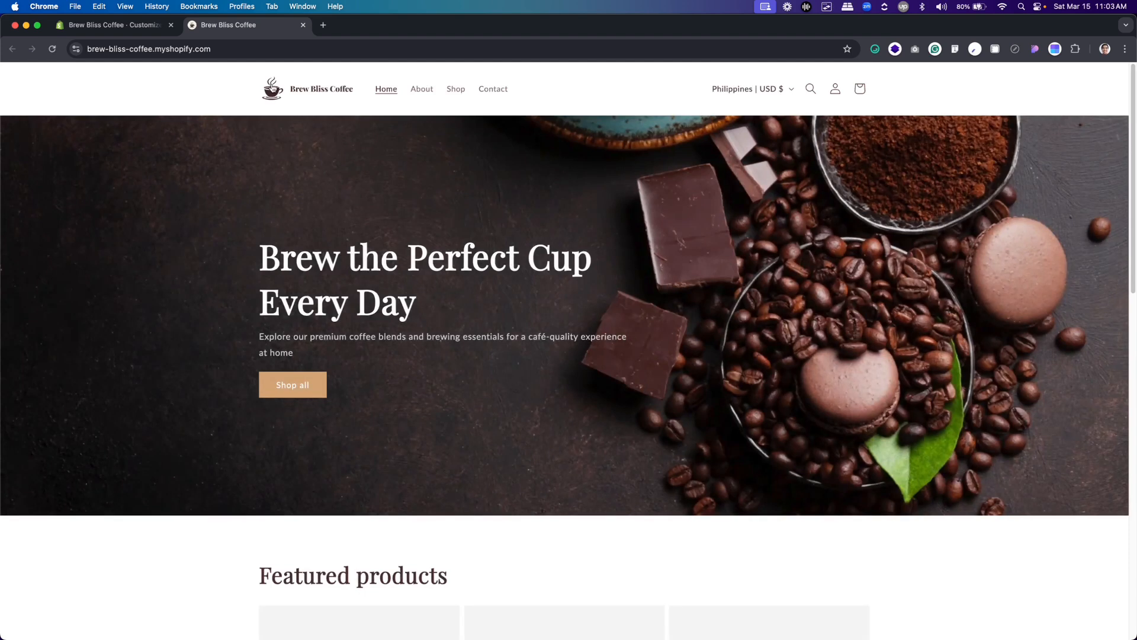
pyautogui.click(421, 90)
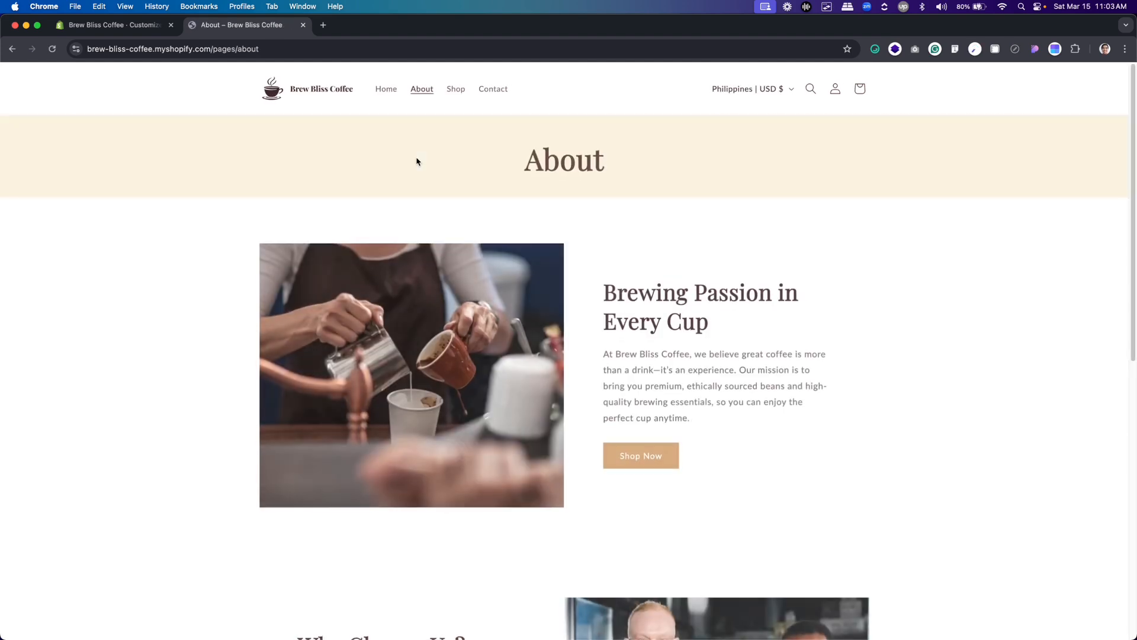
pyautogui.scroll(-10, 417, 161)
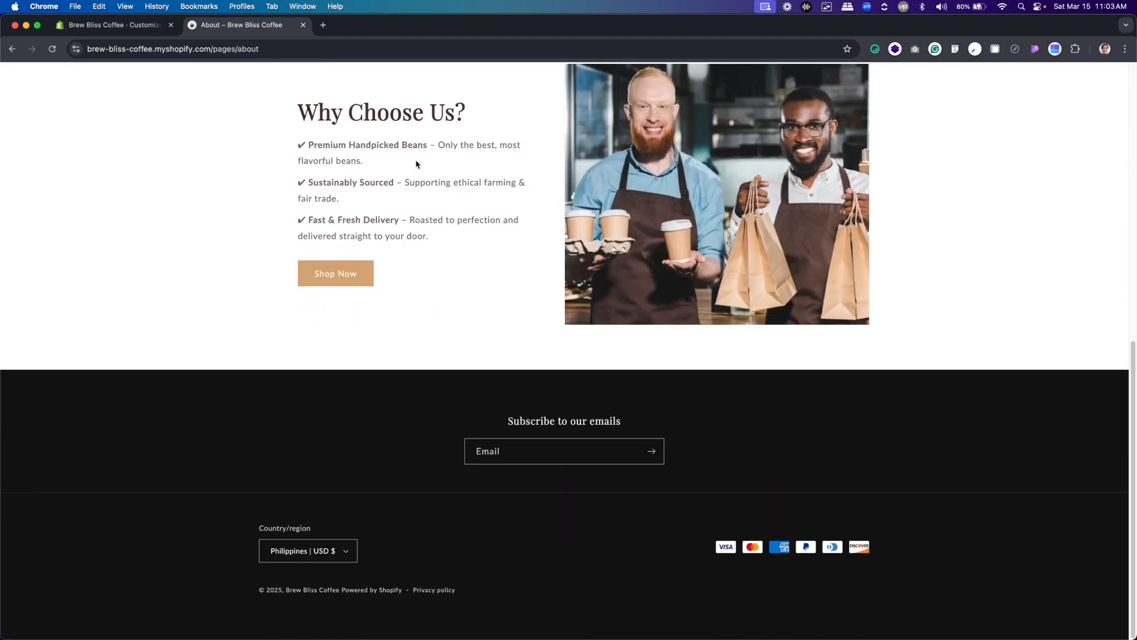
pyautogui.scroll(10, 417, 164)
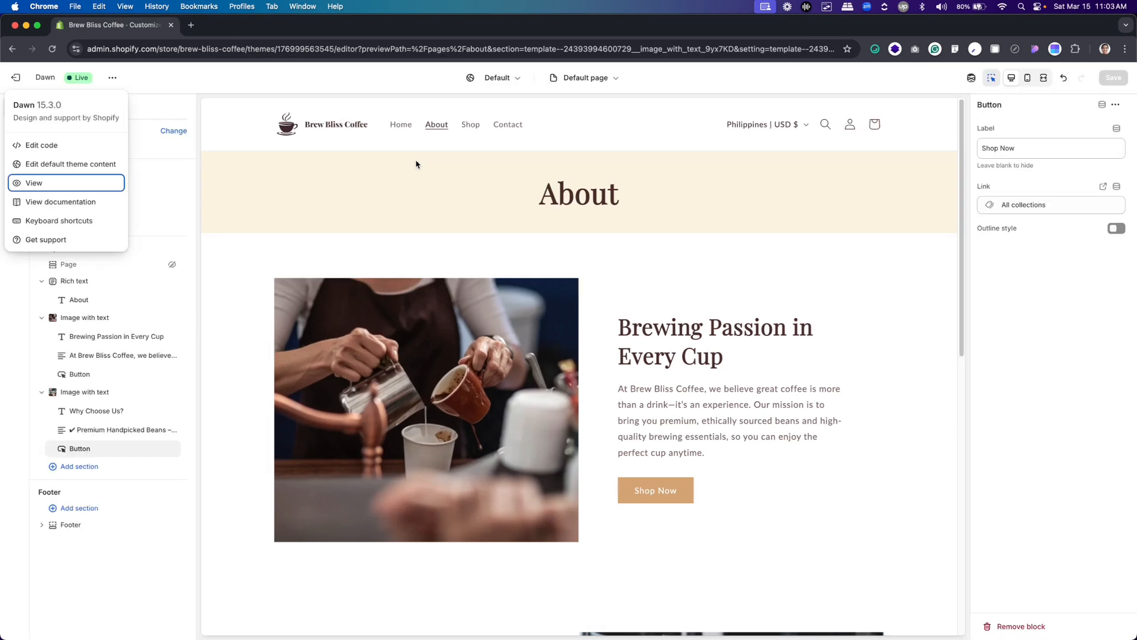
pyautogui.press('Escape')
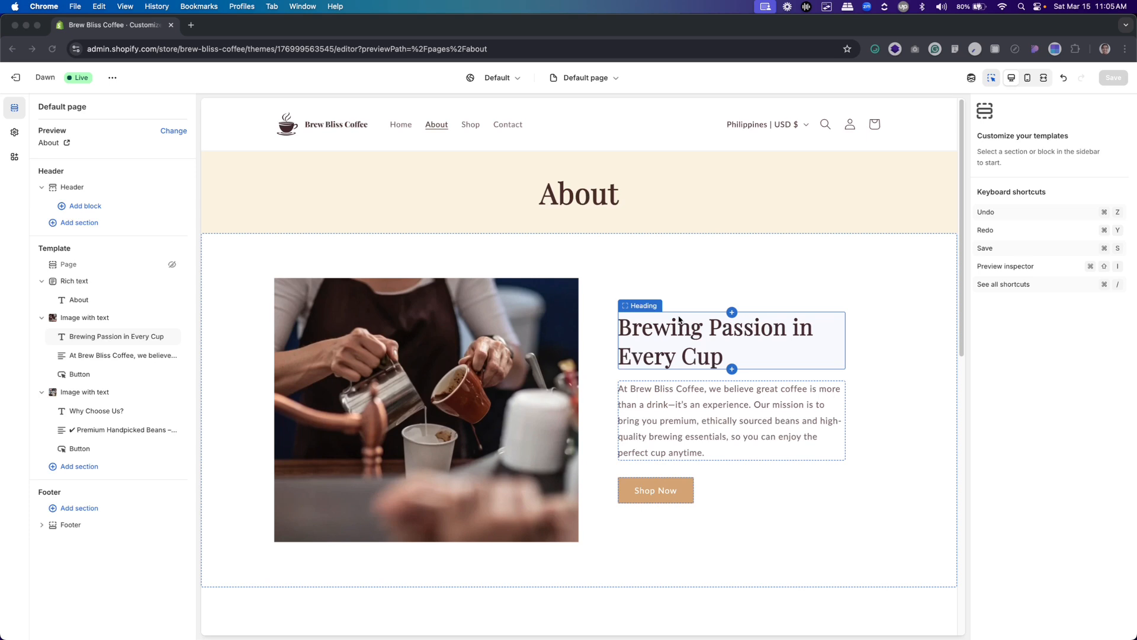
# Open the Shop page's collection template in the theme editor, comparing it with the About page
pyautogui.click(477, 130)
pyautogui.click(474, 129)
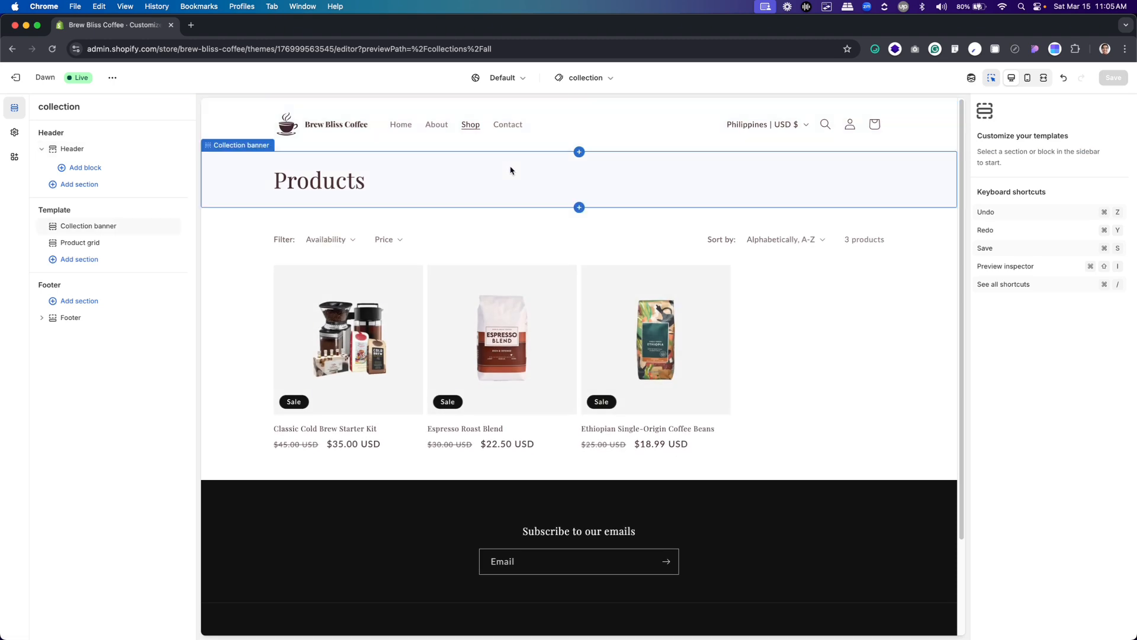
pyautogui.click(433, 127)
pyautogui.click(433, 127)
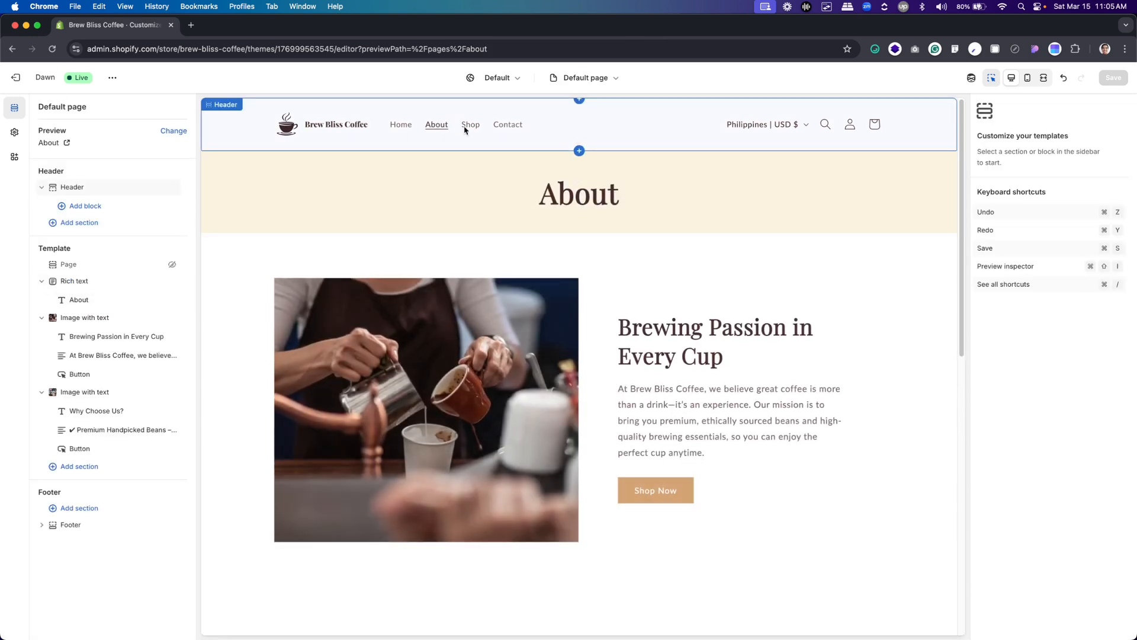
pyautogui.click(474, 128)
pyautogui.click(474, 128)
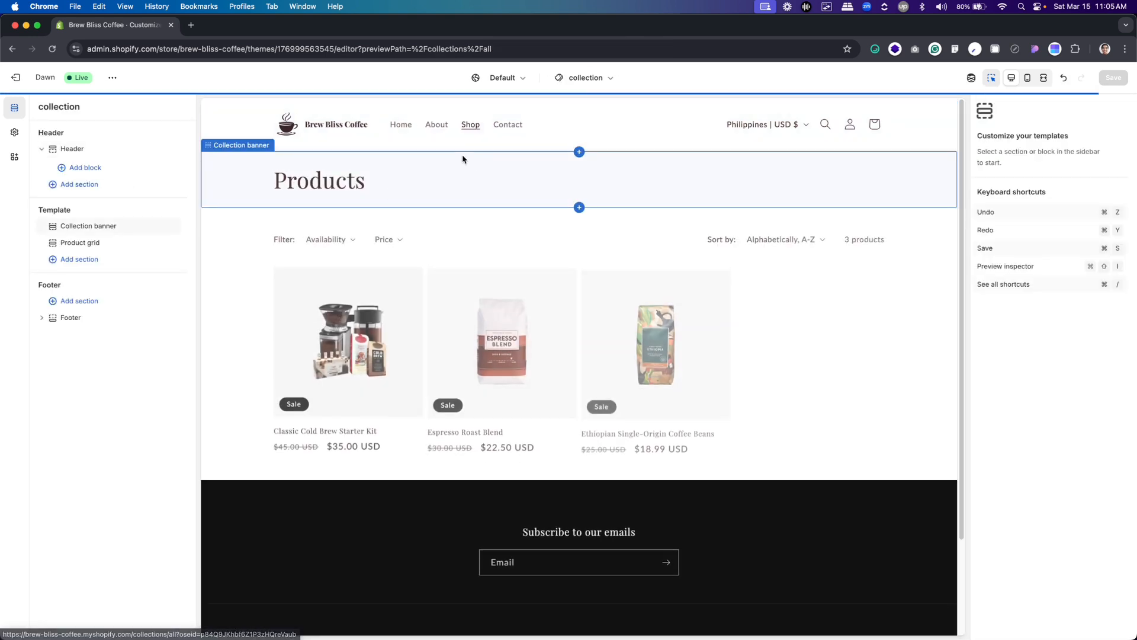
# Hide the Collection banner section on the Shop page
pyautogui.click(483, 181)
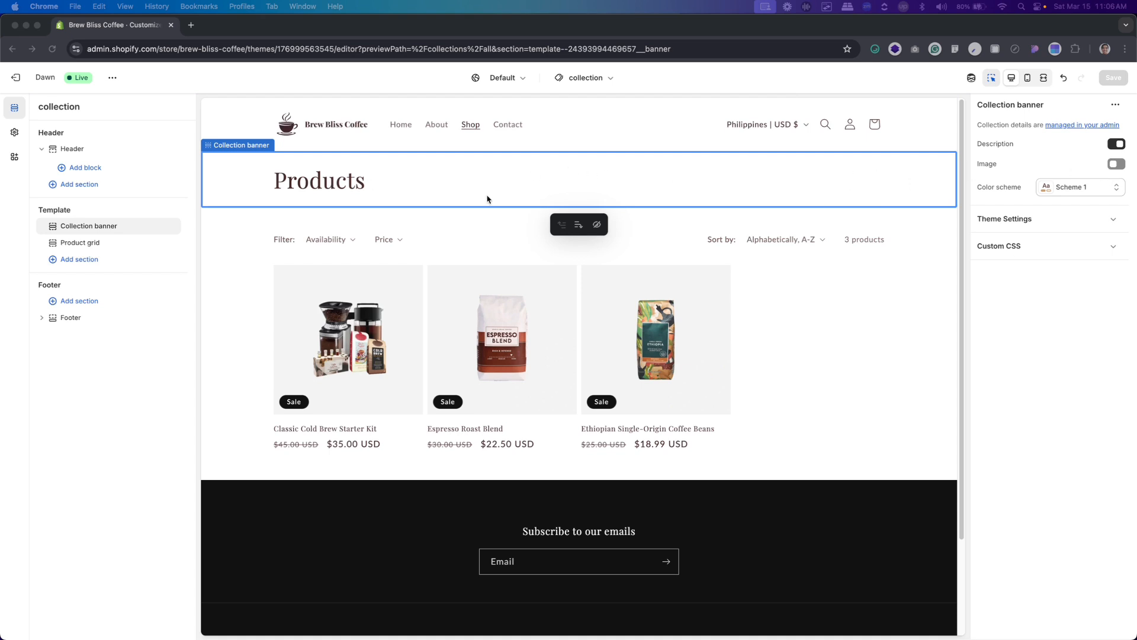
pyautogui.click(134, 227)
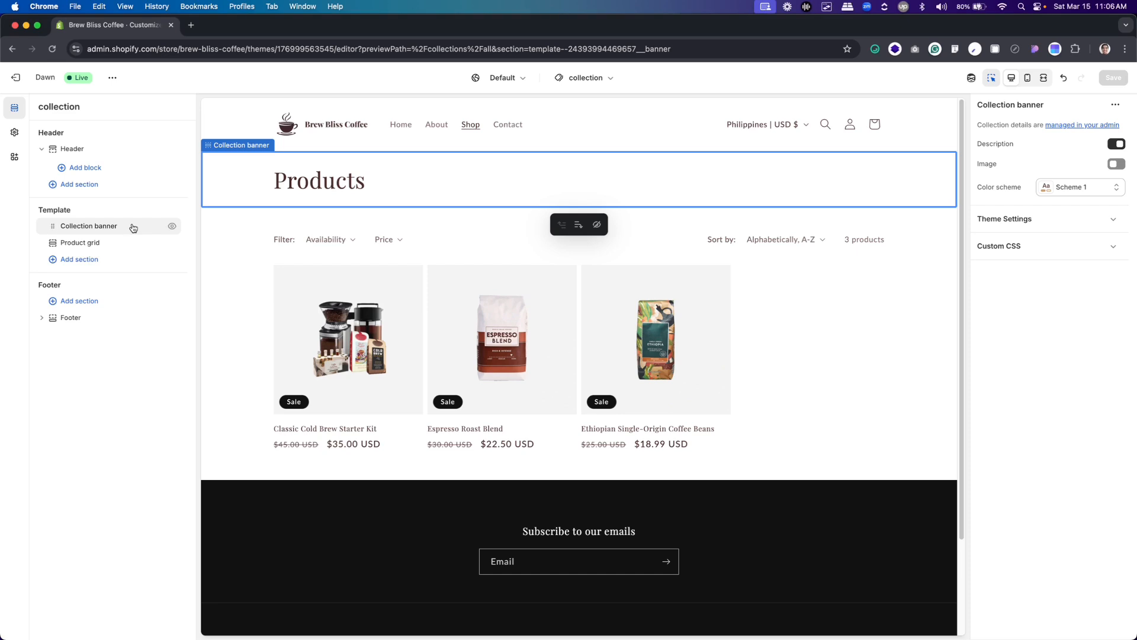
pyautogui.click(172, 228)
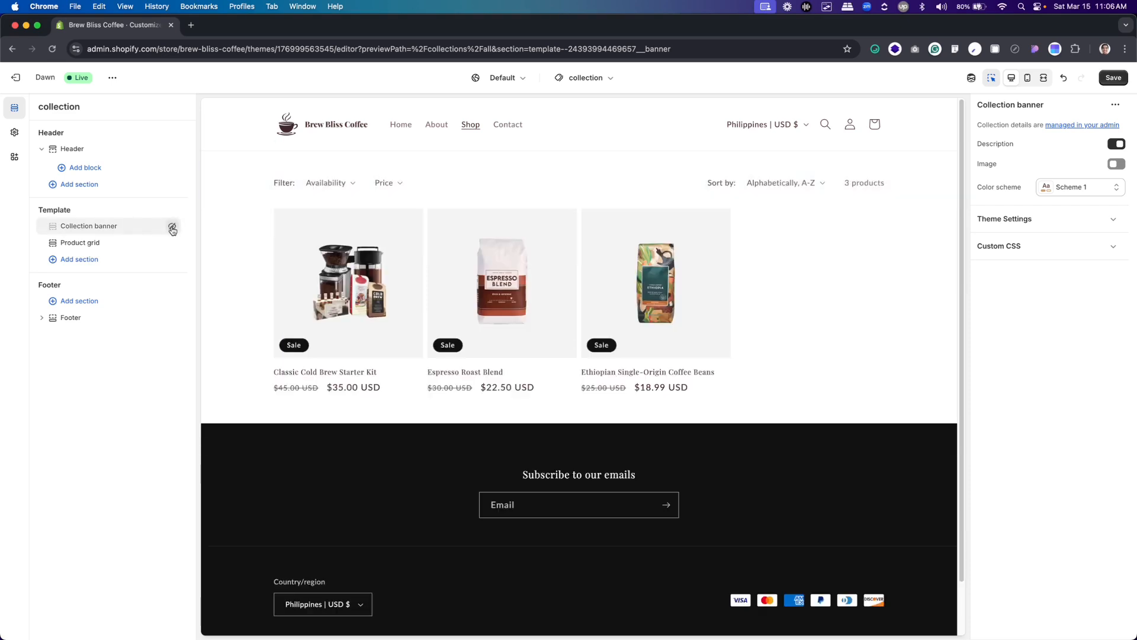
# Add a Rich text section to the Shop page and move it above the Collection banner
pyautogui.click(87, 261)
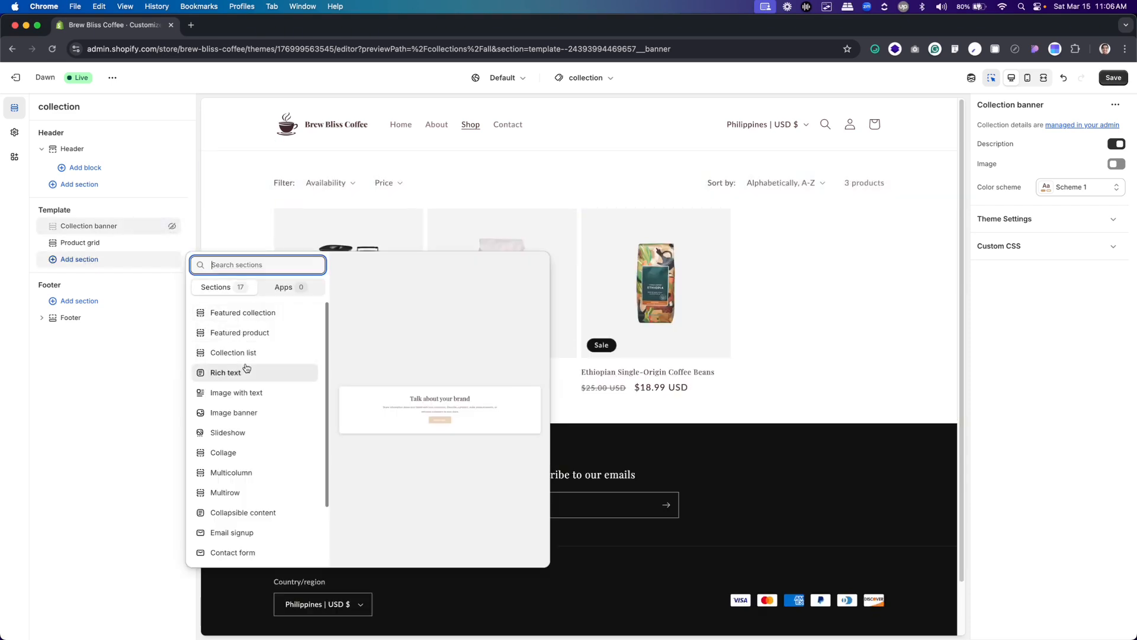
pyautogui.press('Escape')
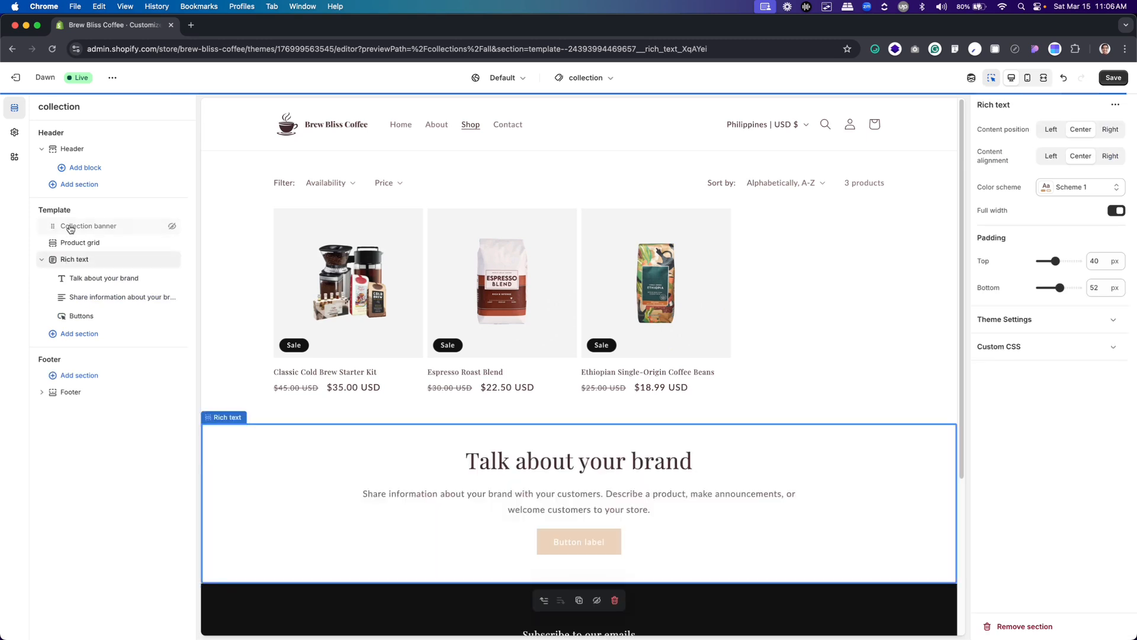
pyautogui.click(41, 260)
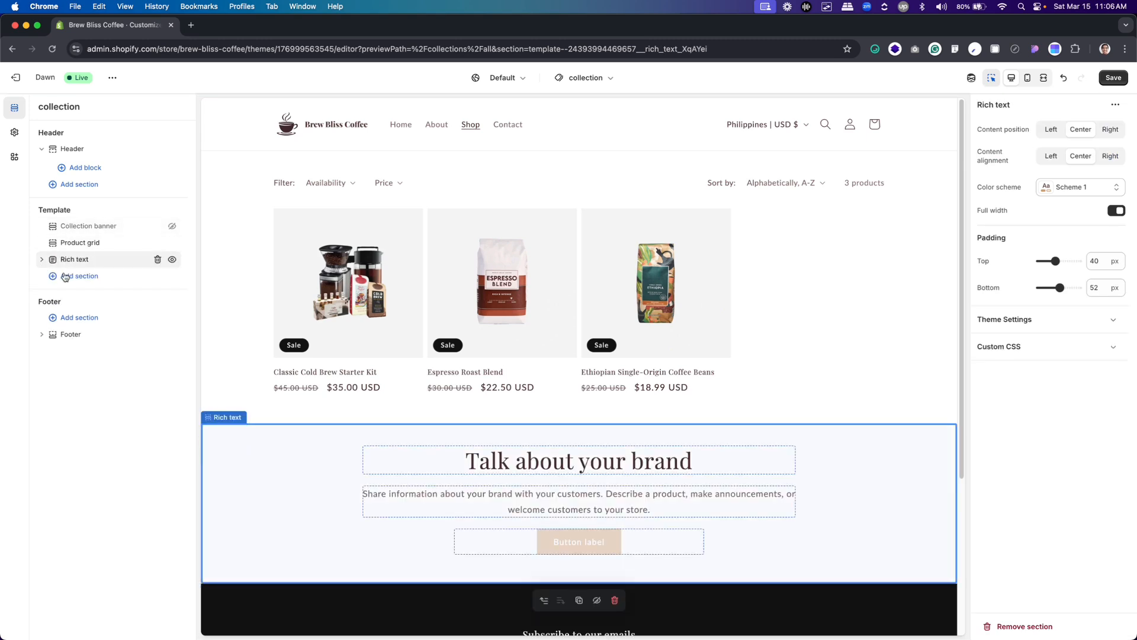
pyautogui.moveTo(53, 260)
pyautogui.mouseDown()
pyautogui.moveTo(58, 224)
pyautogui.moveTo(62, 247)
pyautogui.mouseUp()
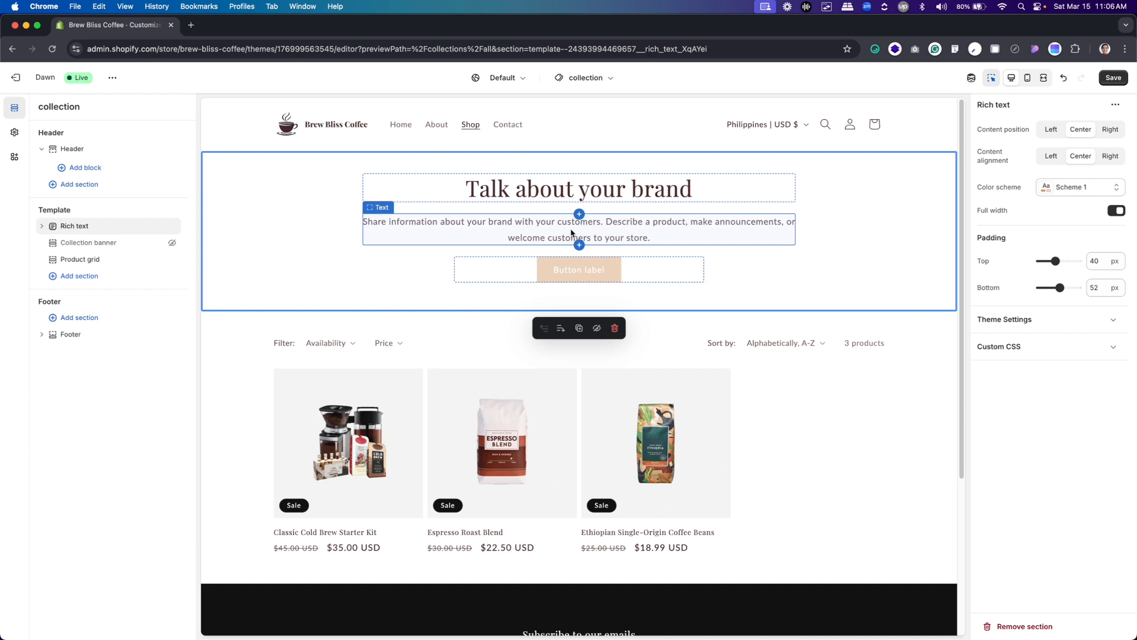
# Remove the Buttons and text blocks from the Shop page's Rich text section, keeping only its heading
pyautogui.click(42, 229)
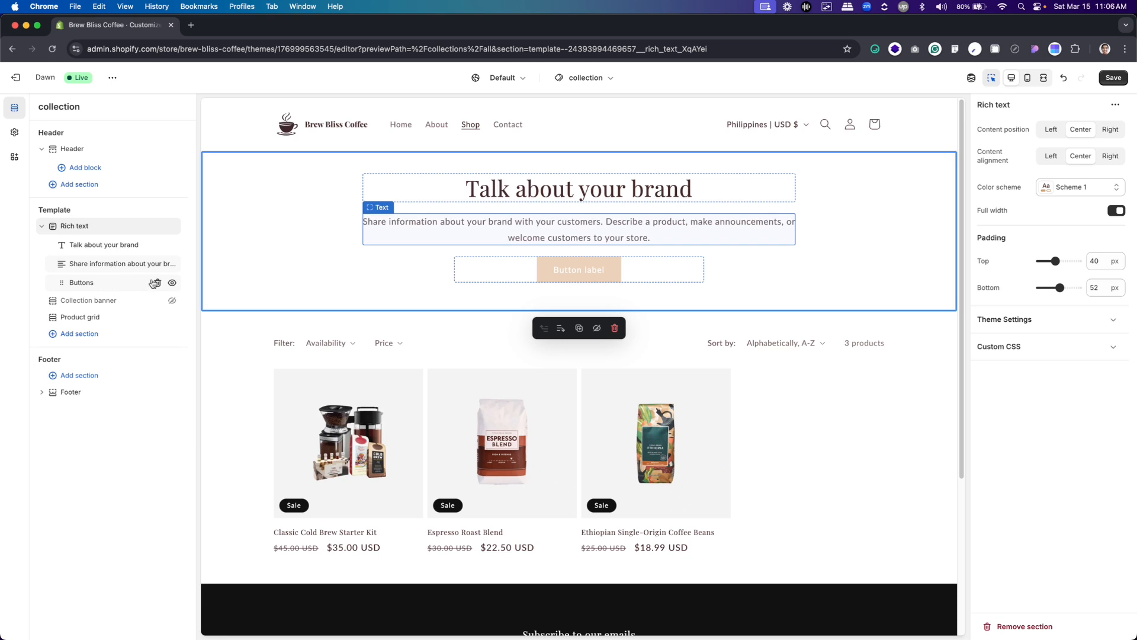
pyautogui.click(157, 284)
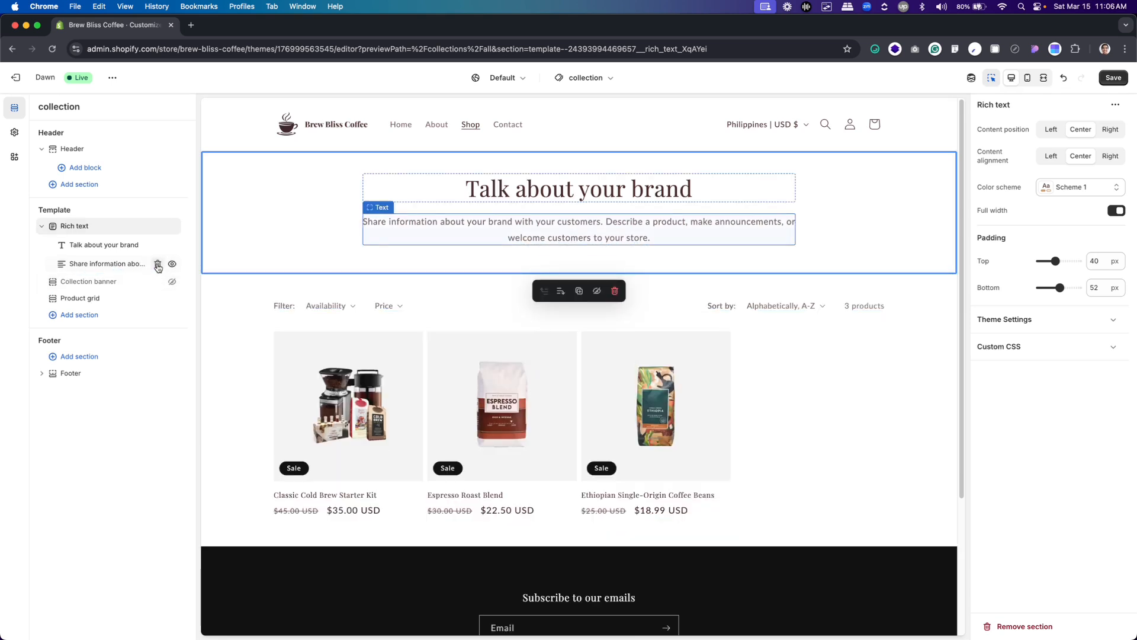
pyautogui.click(157, 264)
# Open the Rich text heading's settings, and copy the "Discover Your Perfect Brew" heading from the Shop design in Figma
pyautogui.click(119, 244)
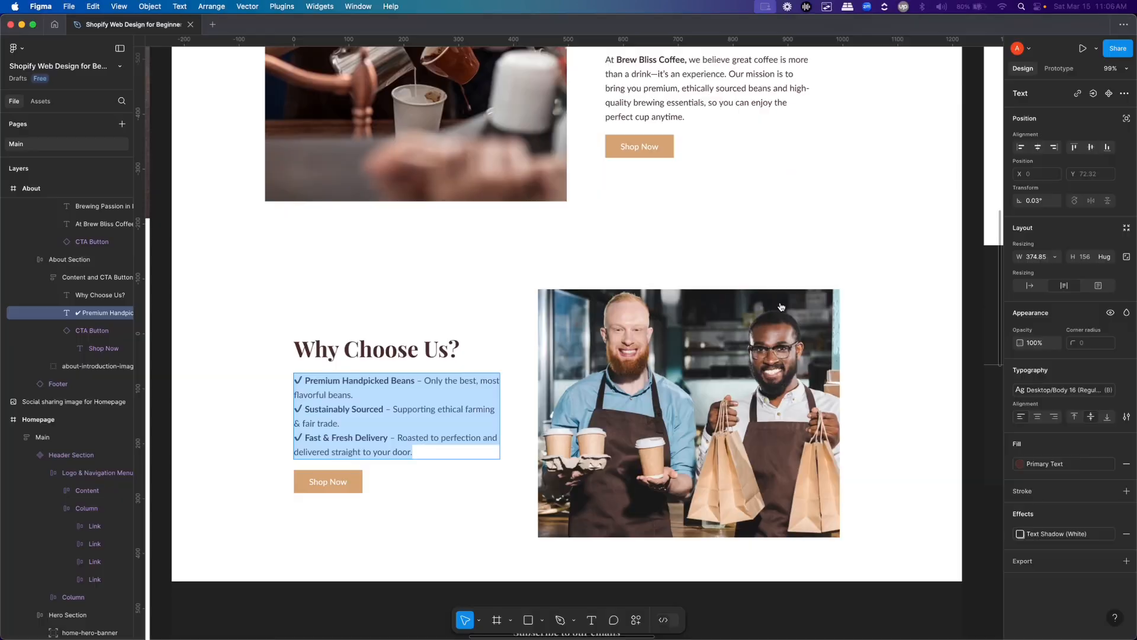
pyautogui.press('super+Tab')
pyautogui.scroll(10, 658, 317)
pyautogui.write('h')
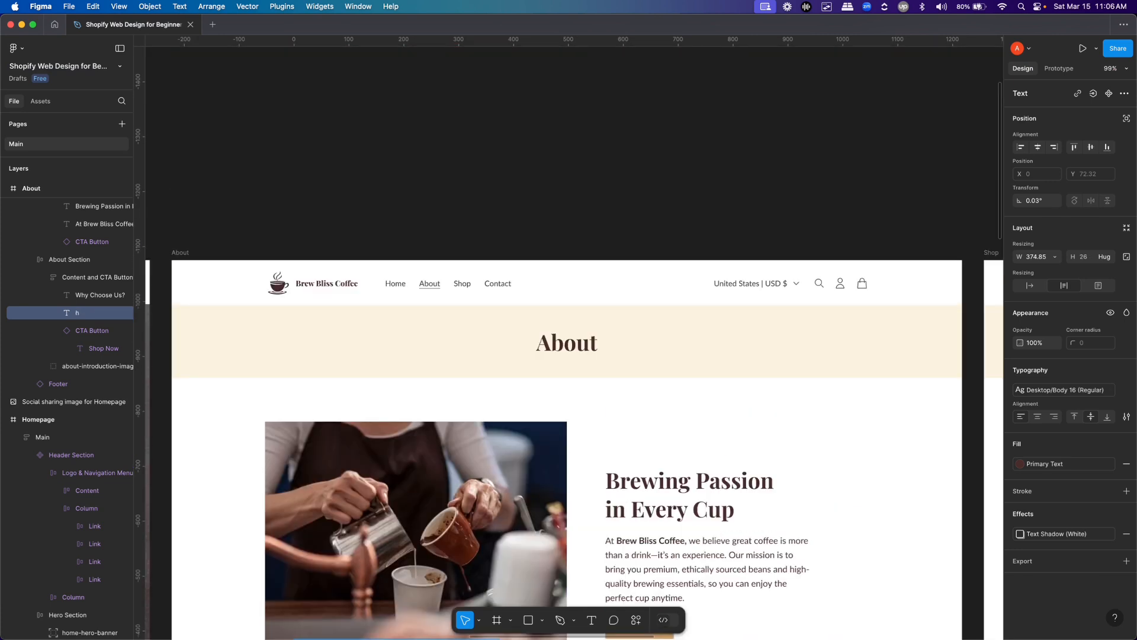
pyautogui.hotkey('ctrl', 'z')
pyautogui.press('Escape')
pyautogui.press('Escape')
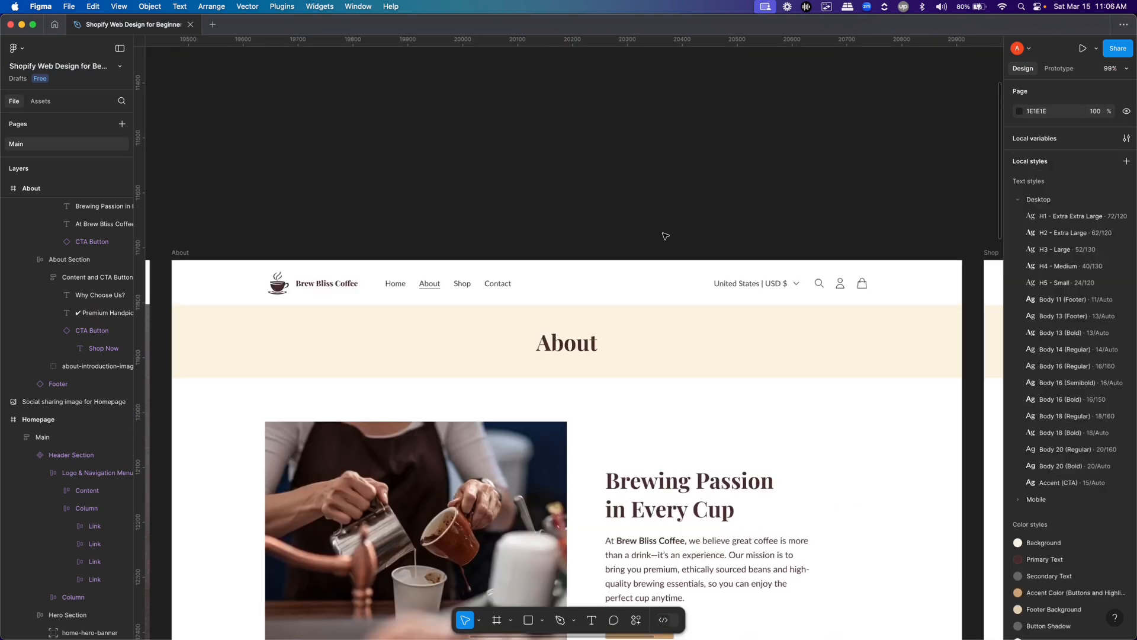
pyautogui.press('h')
pyautogui.hscroll(12, 724, 380)
pyautogui.press('v')
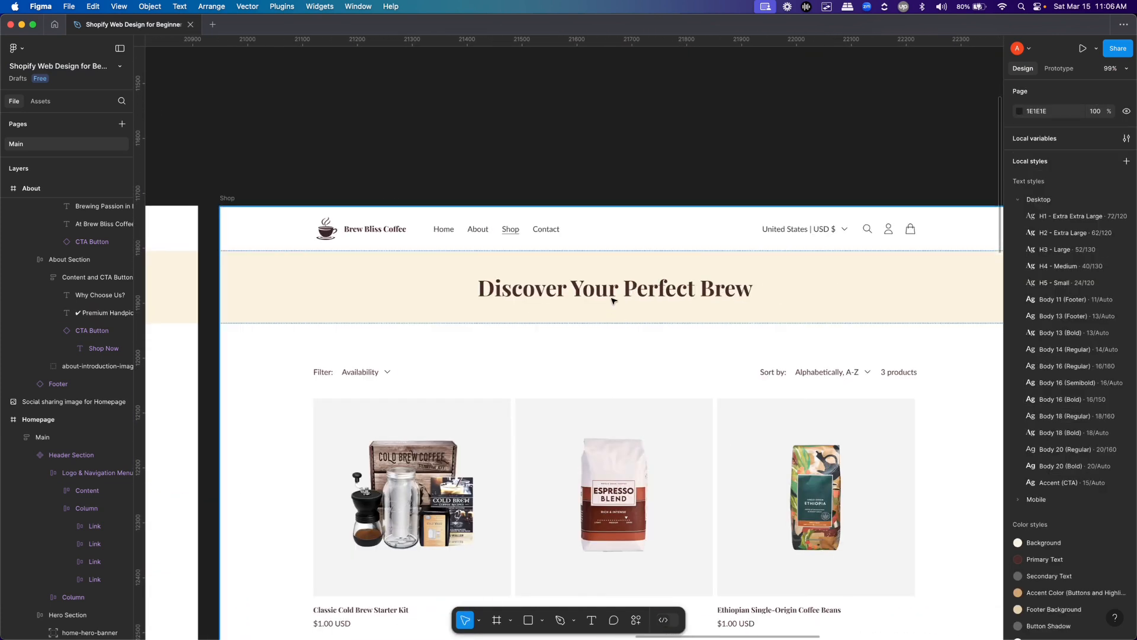
pyautogui.doubleClick(615, 287)
pyautogui.press('super+c')
pyautogui.press('super+Tab')
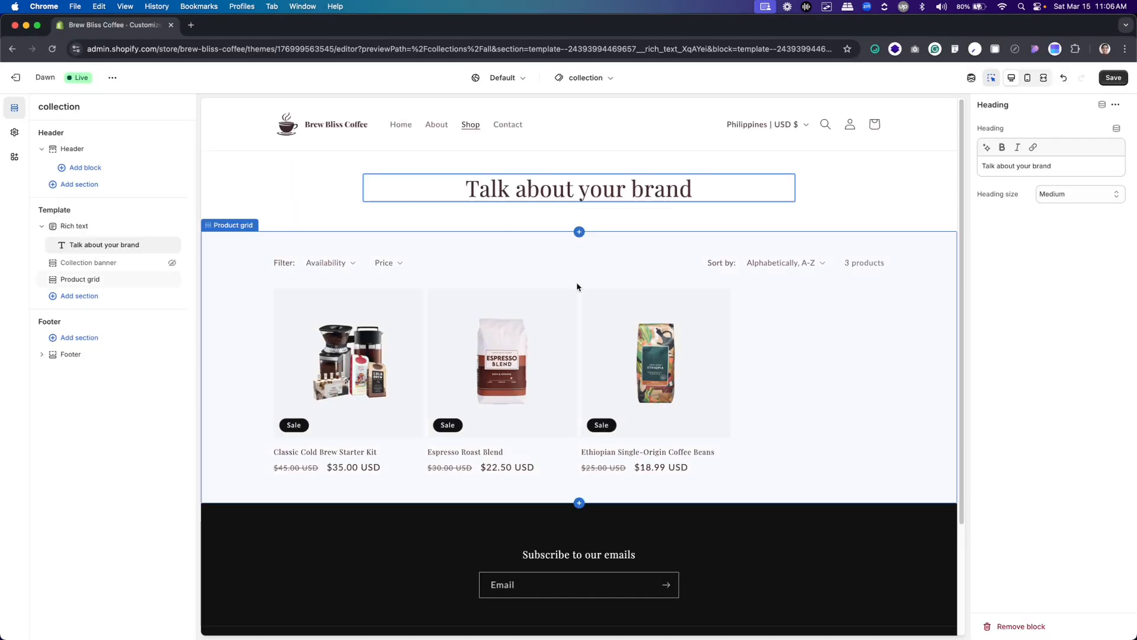
# Replace the Rich text heading with "Discover Your Perfect Brew" and make it bold
pyautogui.click(1066, 166)
pyautogui.press('super+a')
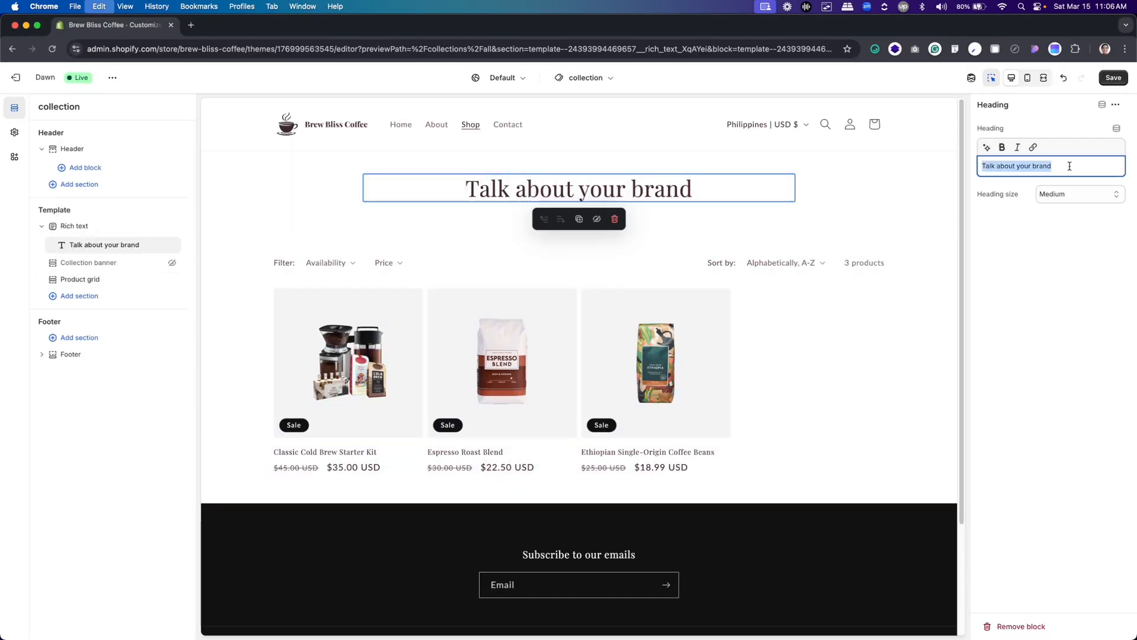
pyautogui.press('super+v')
pyautogui.press('super+a')
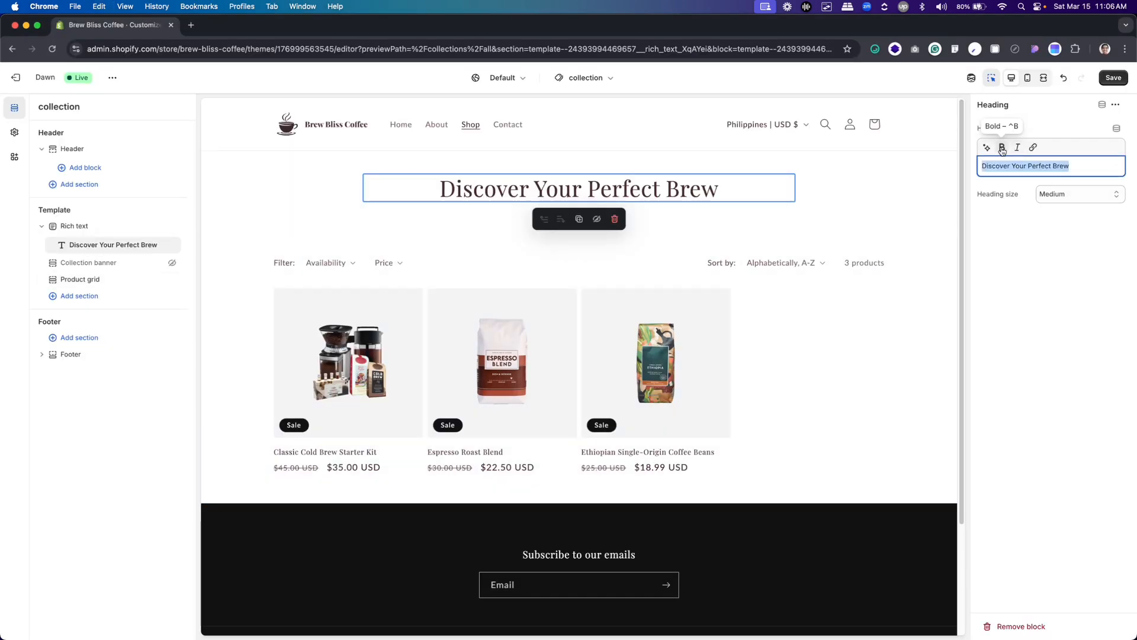
pyautogui.click(1001, 148)
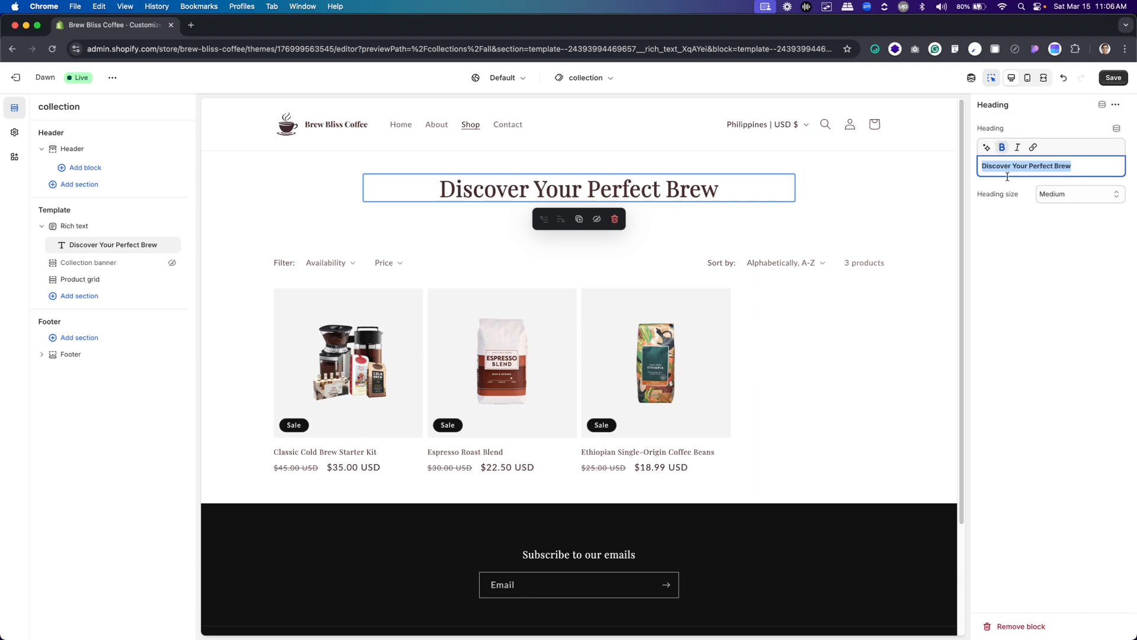
pyautogui.click(1015, 231)
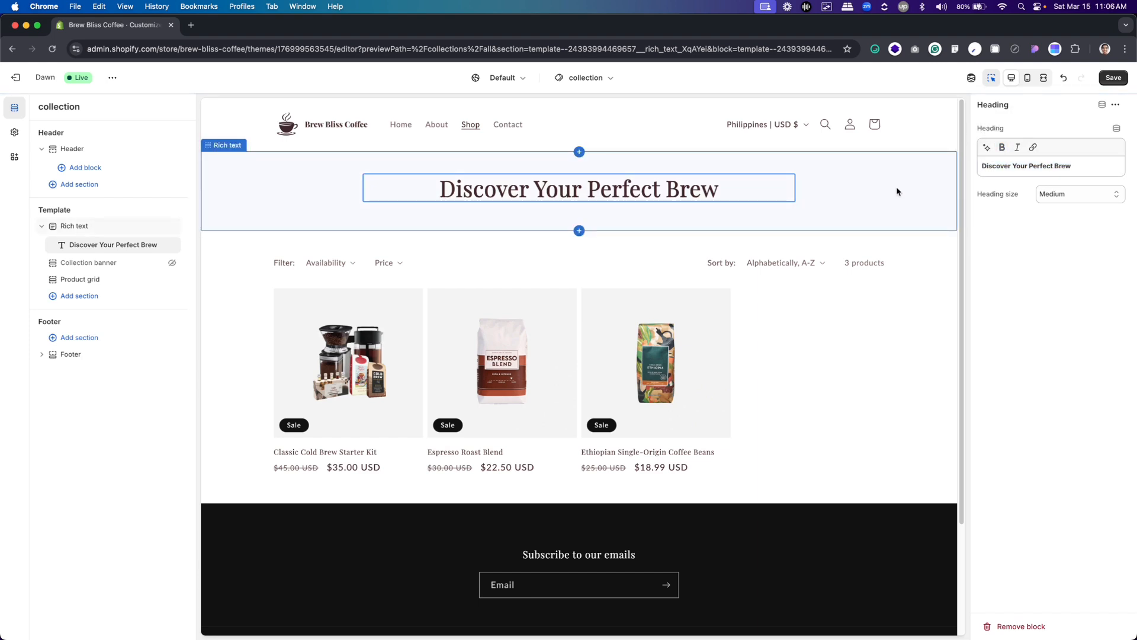
# Set the Rich text section's color scheme to Scheme 2 and bottom padding to 40 px, and save the Shop page
pyautogui.click(889, 220)
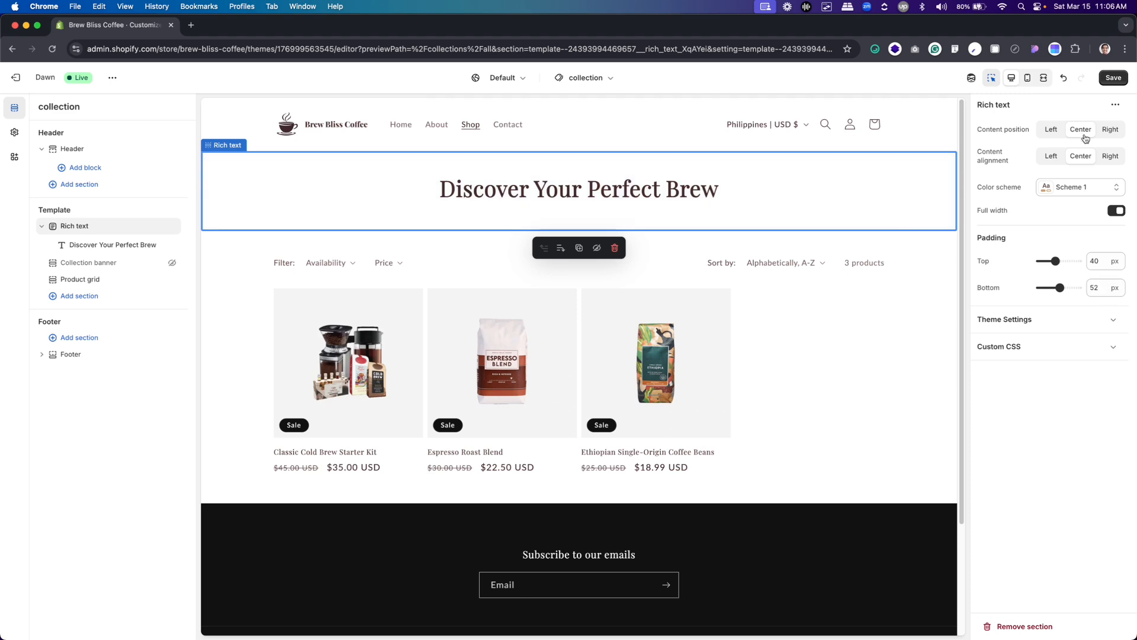
pyautogui.click(1074, 191)
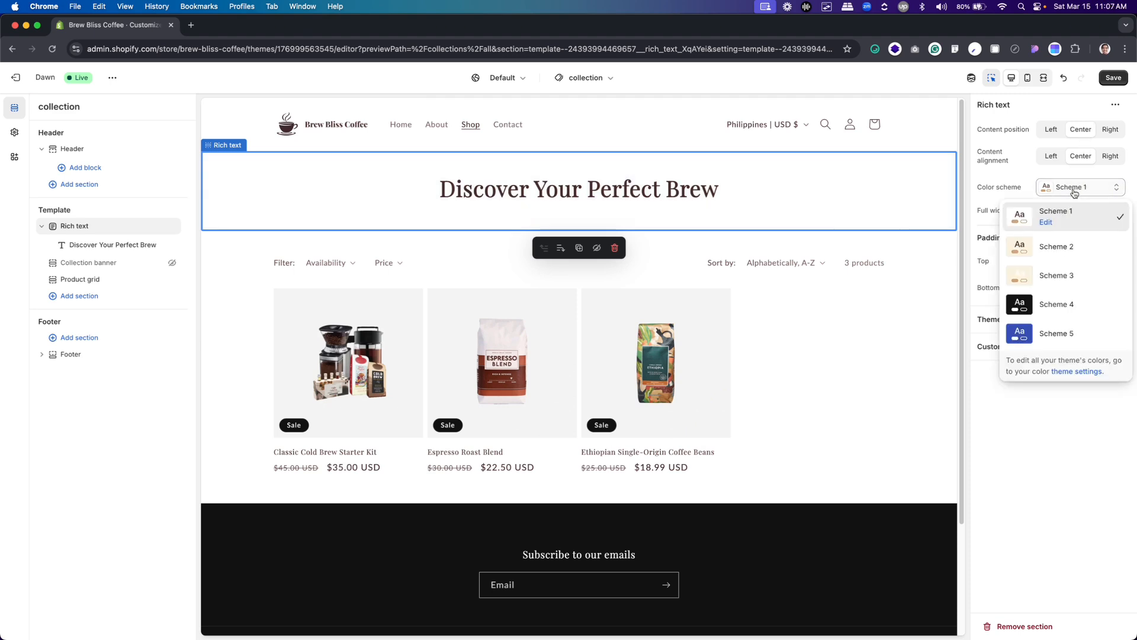
pyautogui.click(1056, 250)
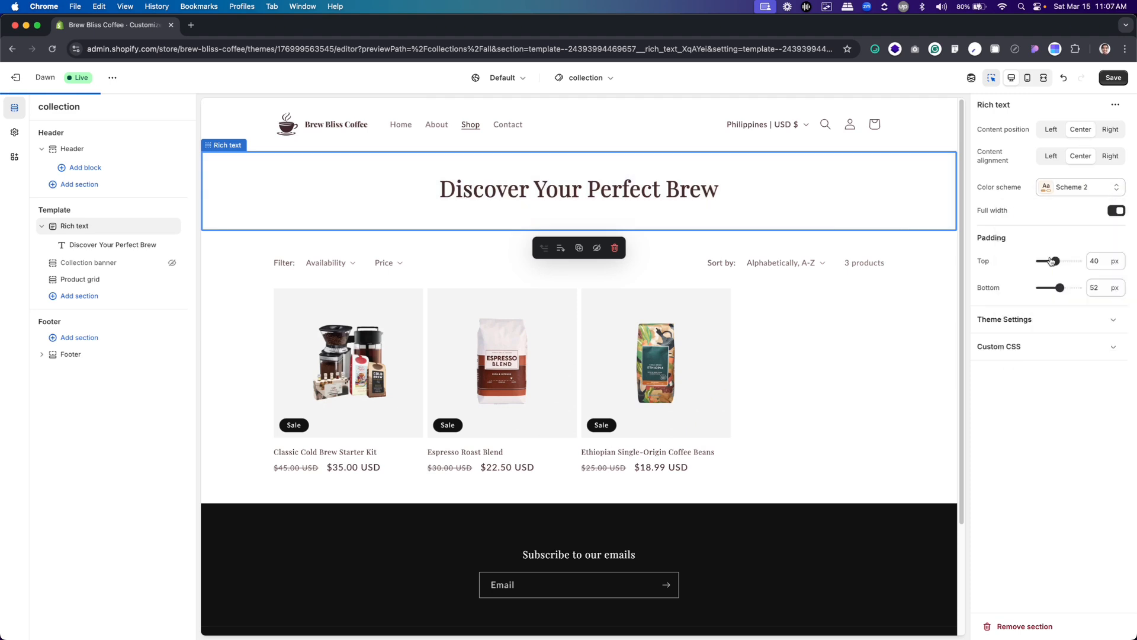
pyautogui.doubleClick(1093, 288)
pyautogui.write('40')
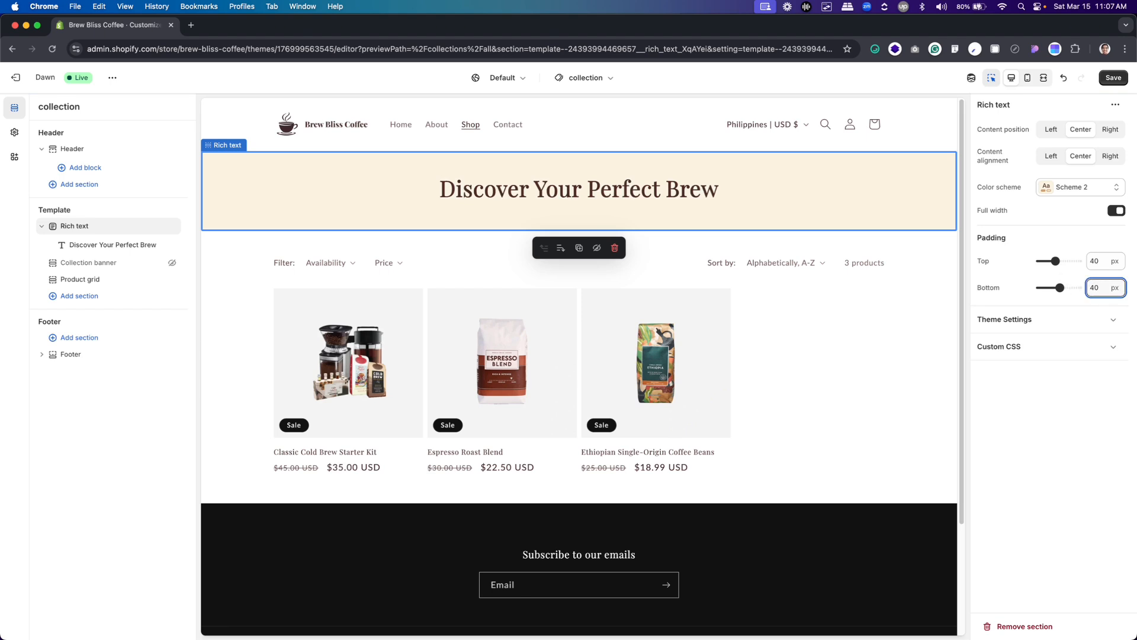
pyautogui.click(1129, 437)
pyautogui.click(1113, 77)
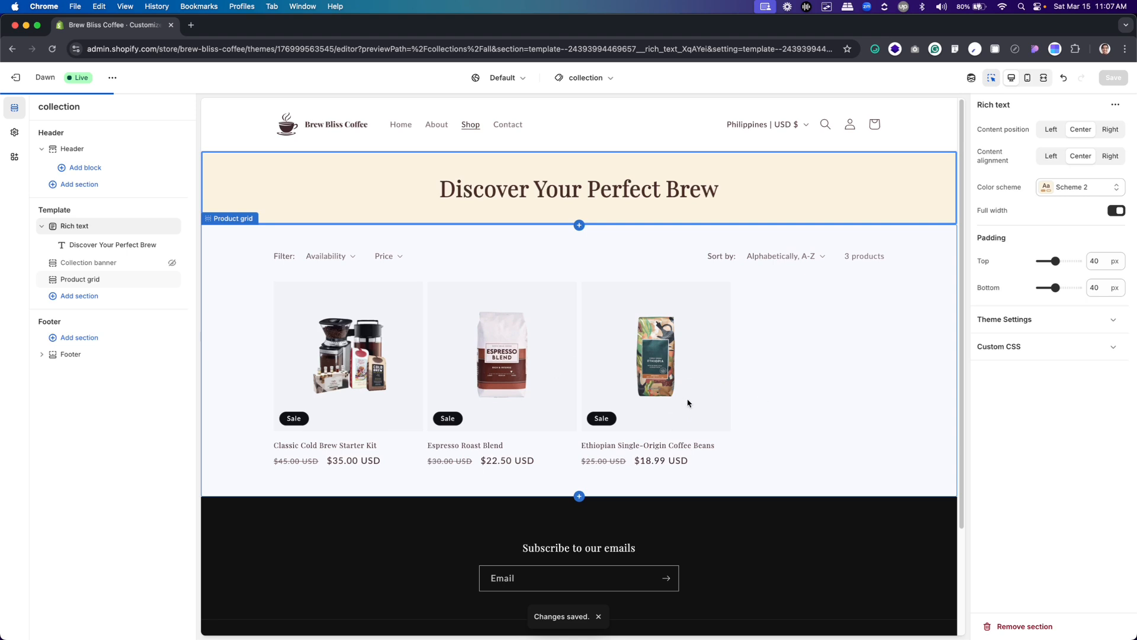
# Set the Shop page's Product grid to 3 columns on desktop and 1 column on mobile
pyautogui.click(788, 323)
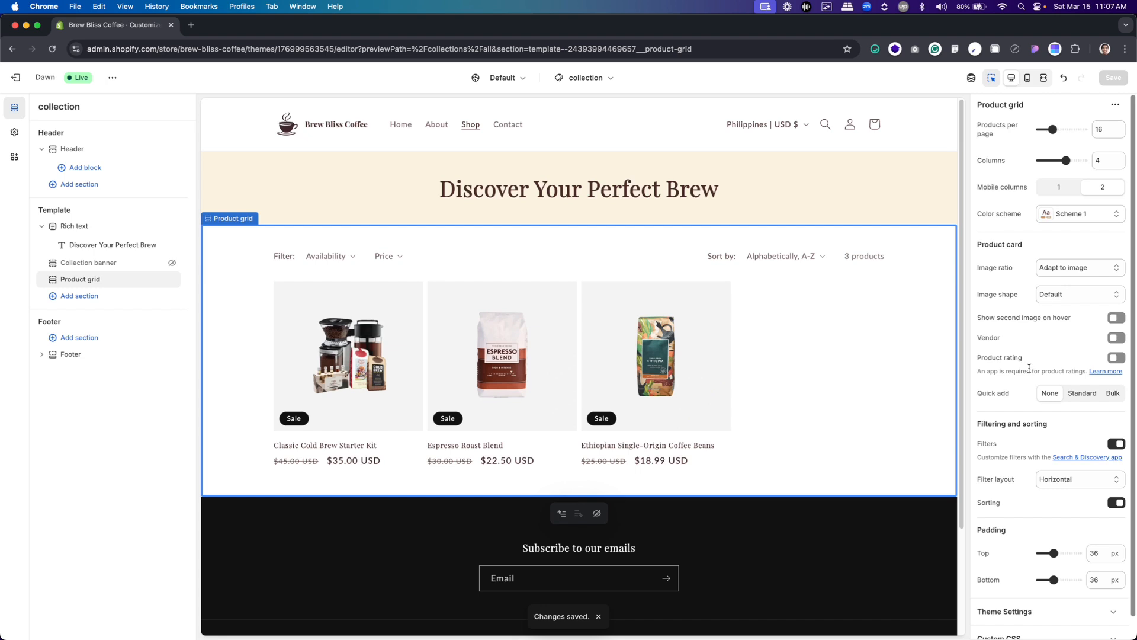
pyautogui.scroll(-1, 1077, 333)
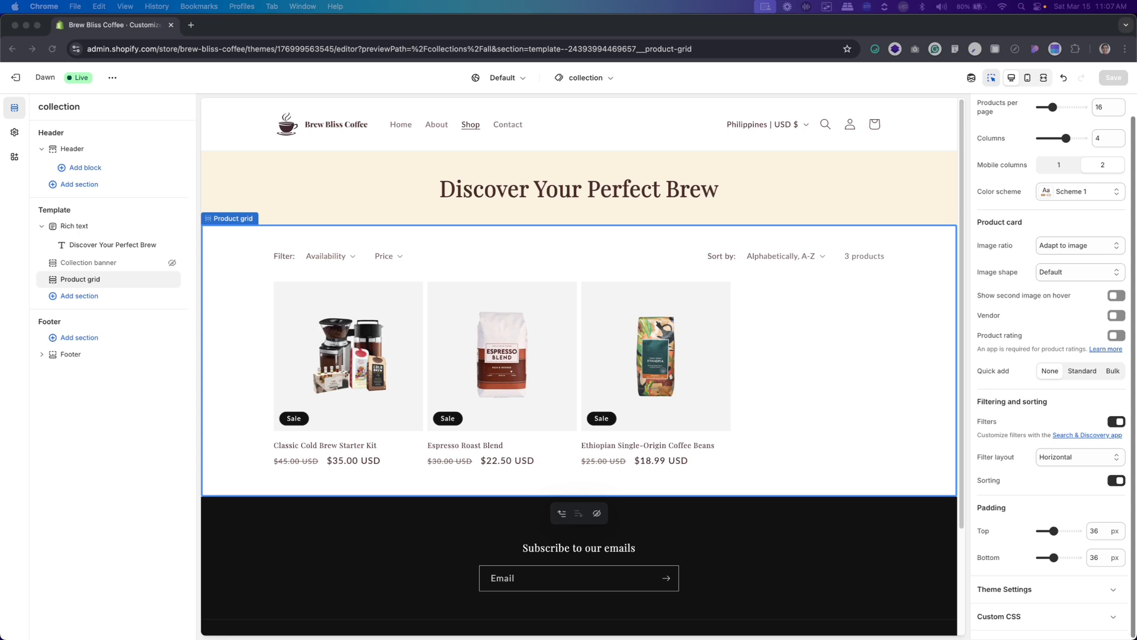
pyautogui.scroll(1, 1016, 274)
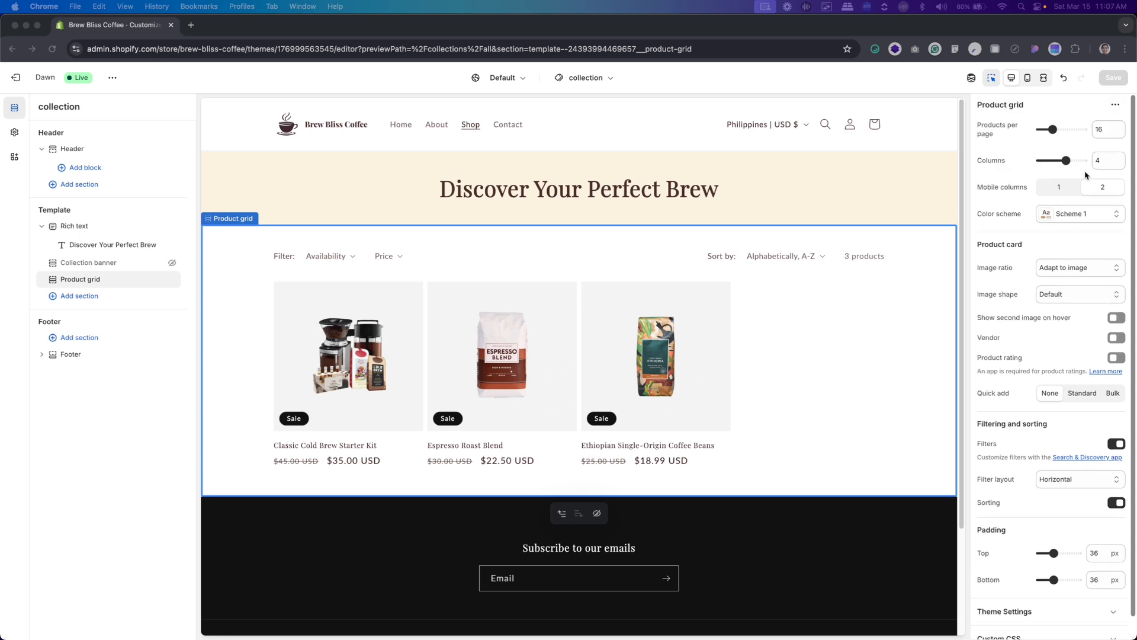
pyautogui.click(1102, 160)
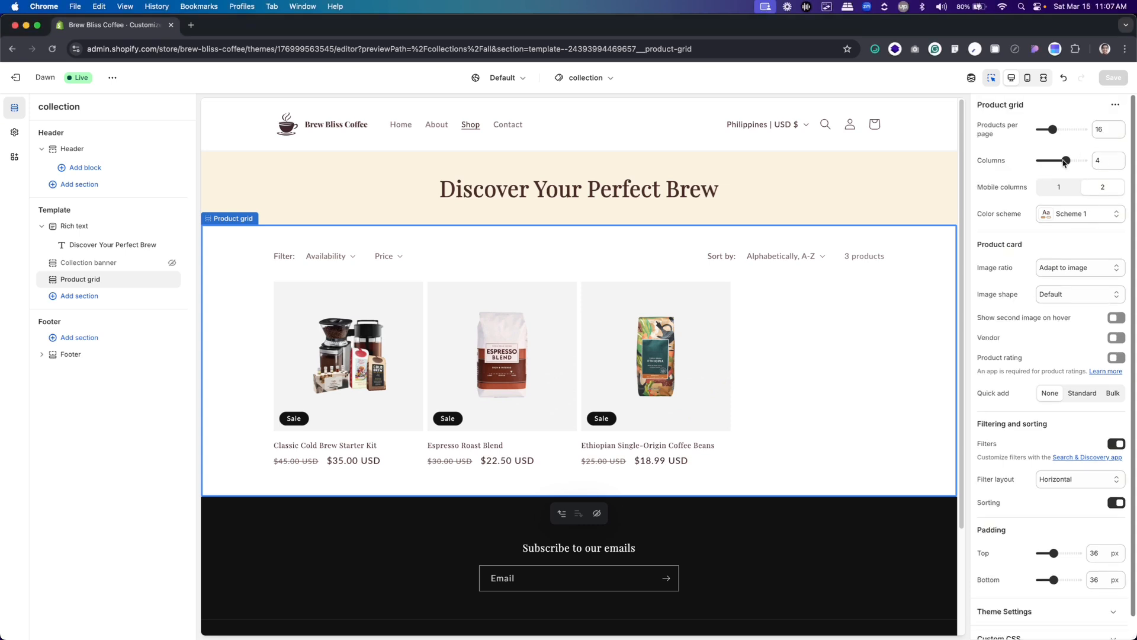
pyautogui.doubleClick(1101, 161)
pyautogui.write('3')
pyautogui.click(1067, 149)
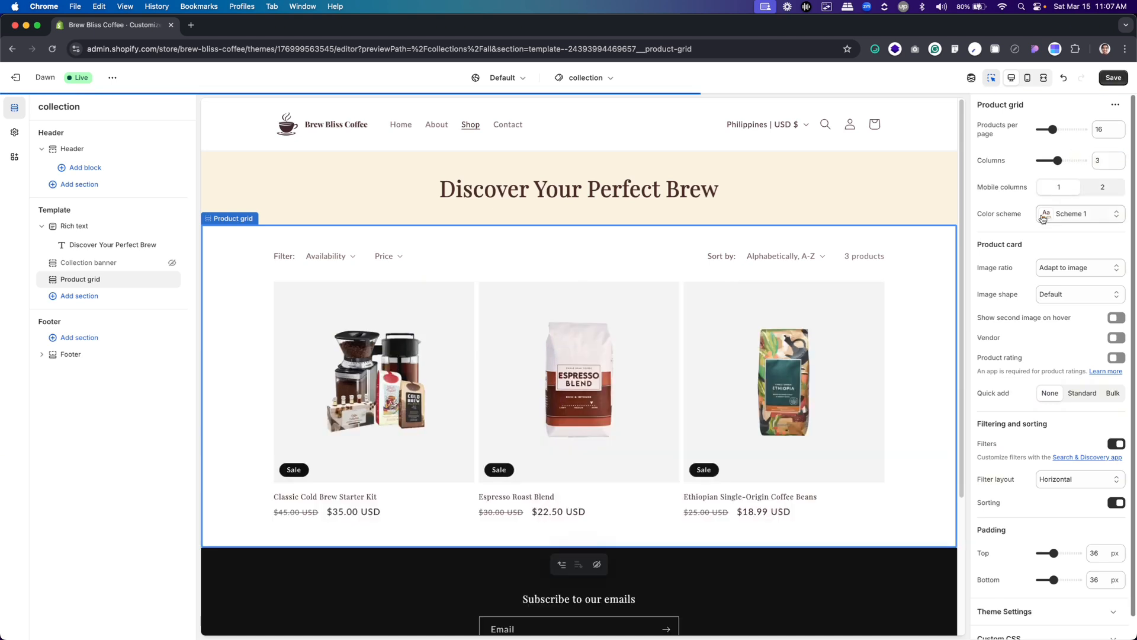
# Compare 2 mobile columns with 1 for the Product grid in the mobile preview, keep 1, and return to the desktop preview
pyautogui.click(1027, 77)
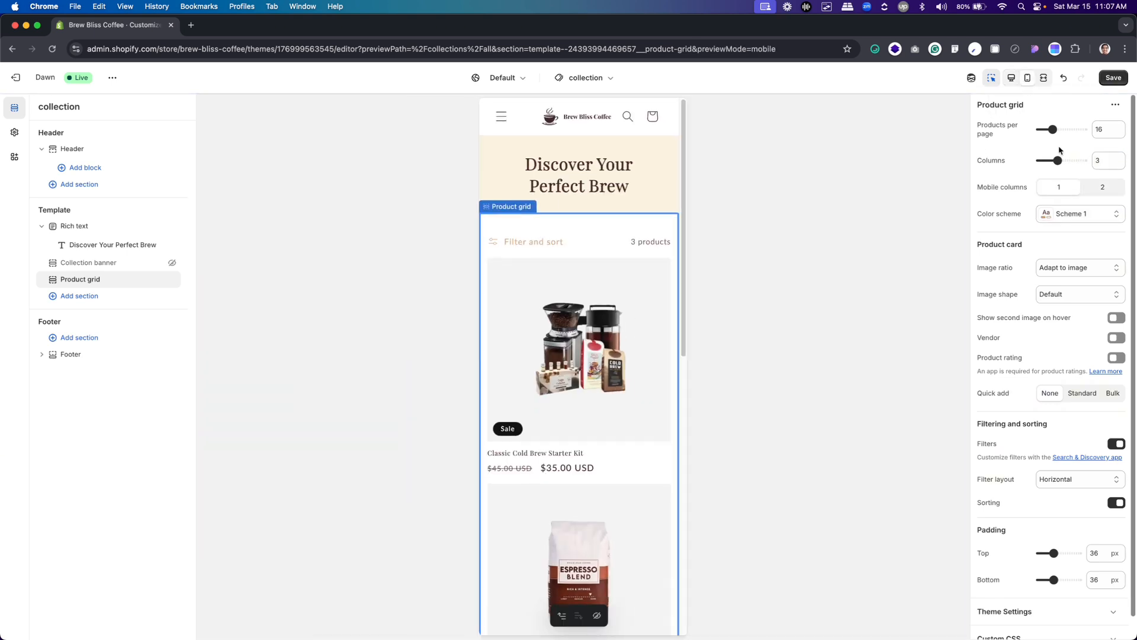
pyautogui.click(1102, 189)
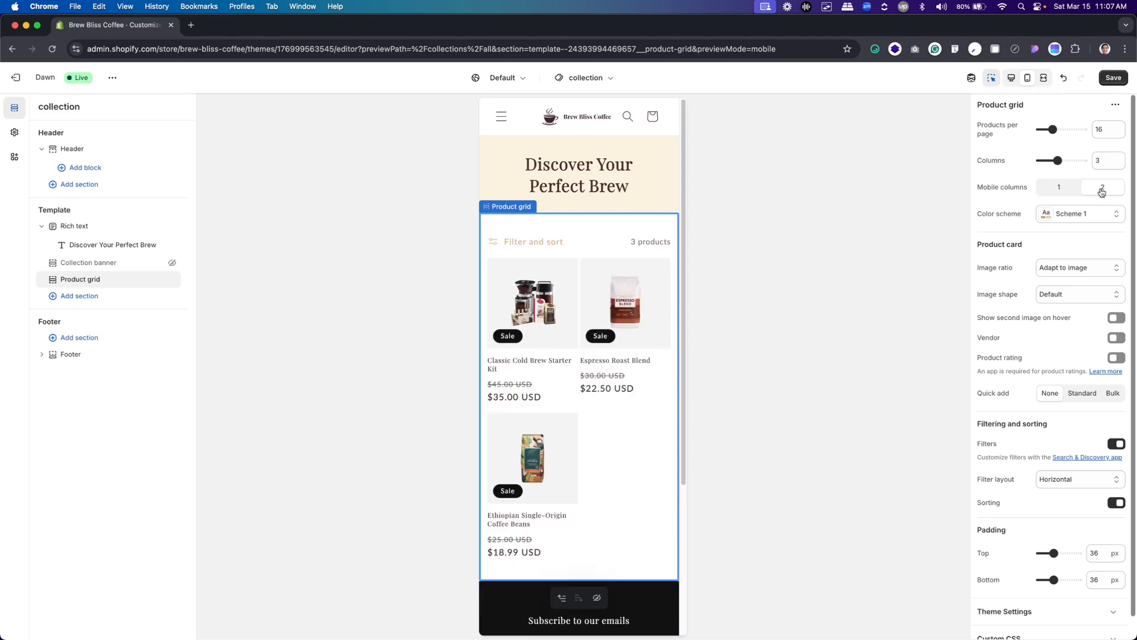
pyautogui.click(1061, 187)
pyautogui.click(1009, 84)
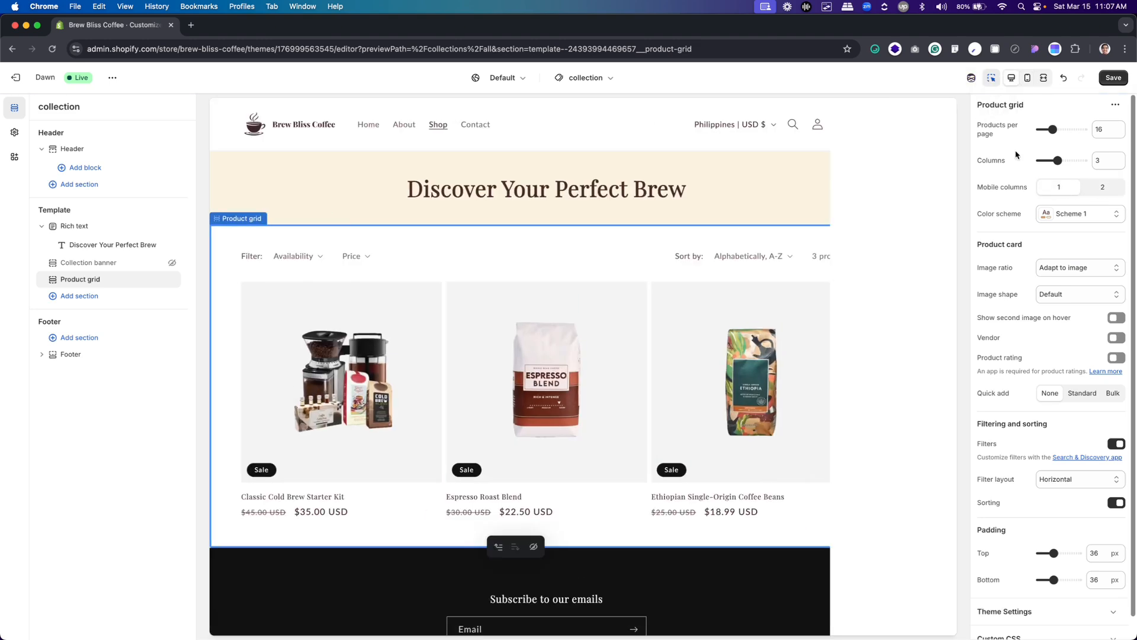
# Set the Product grid's top padding to 80 px and check the product section's spacing in the Figma Shop design
pyautogui.scroll(-2, 1046, 319)
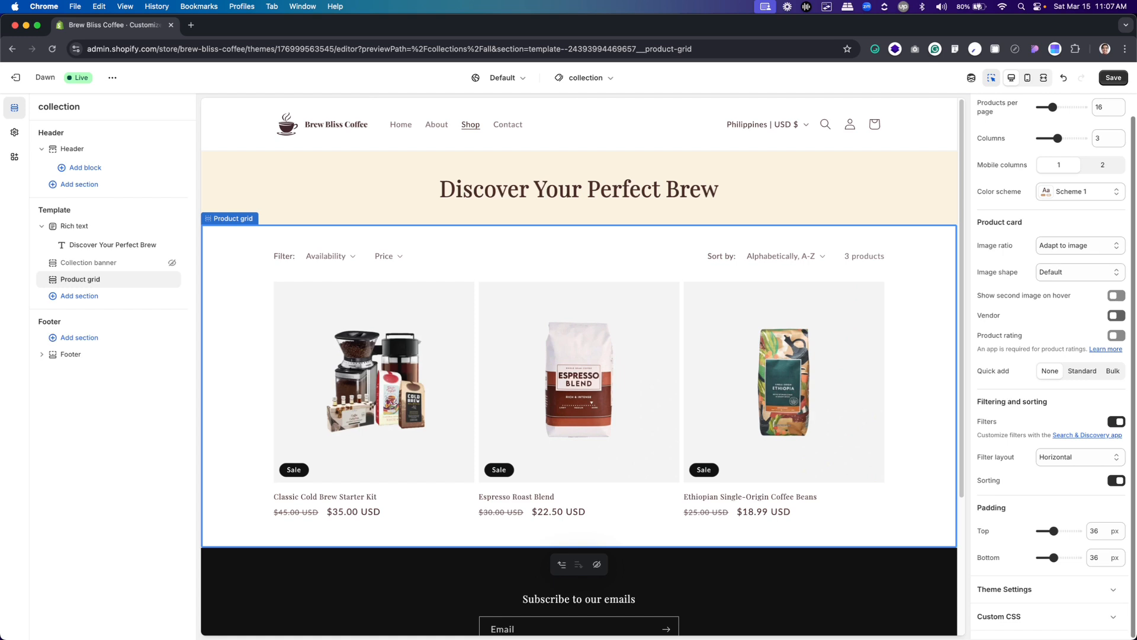
pyautogui.moveTo(1101, 531); pyautogui.dragTo(1074, 535)
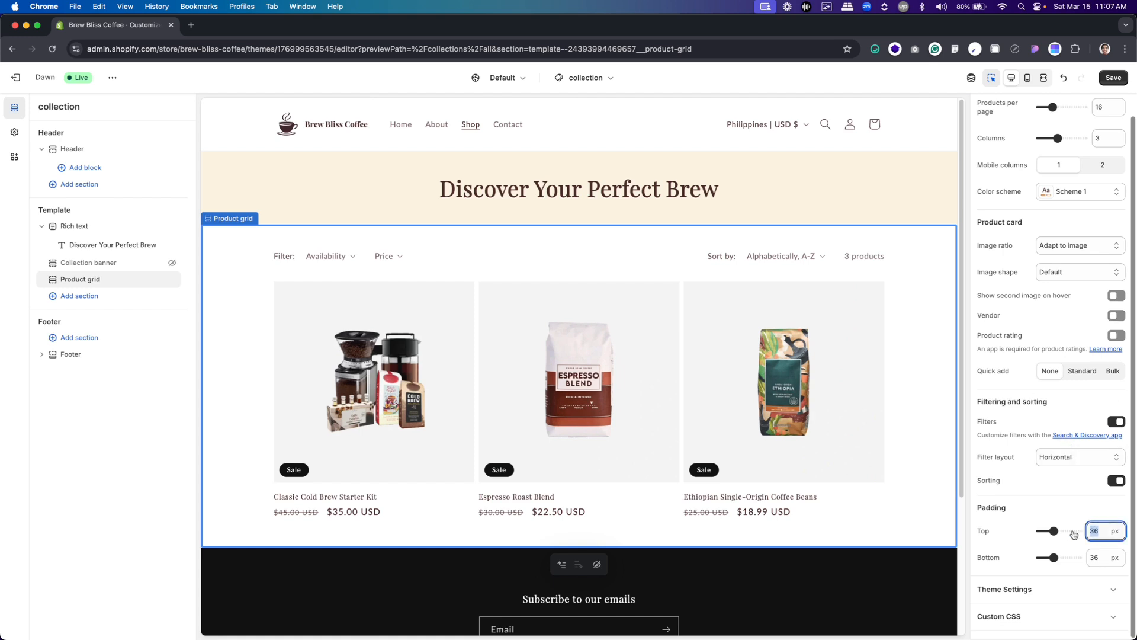
pyautogui.write('80')
pyautogui.click(1098, 557)
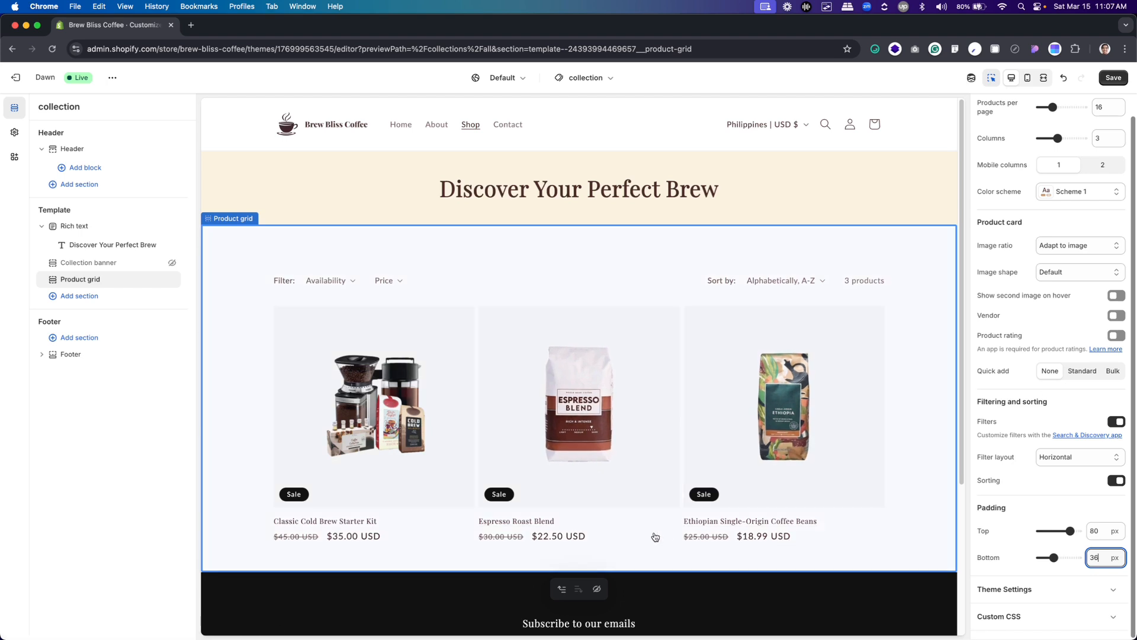
pyautogui.press('super+Tab')
pyautogui.scroll(-5, 865, 417)
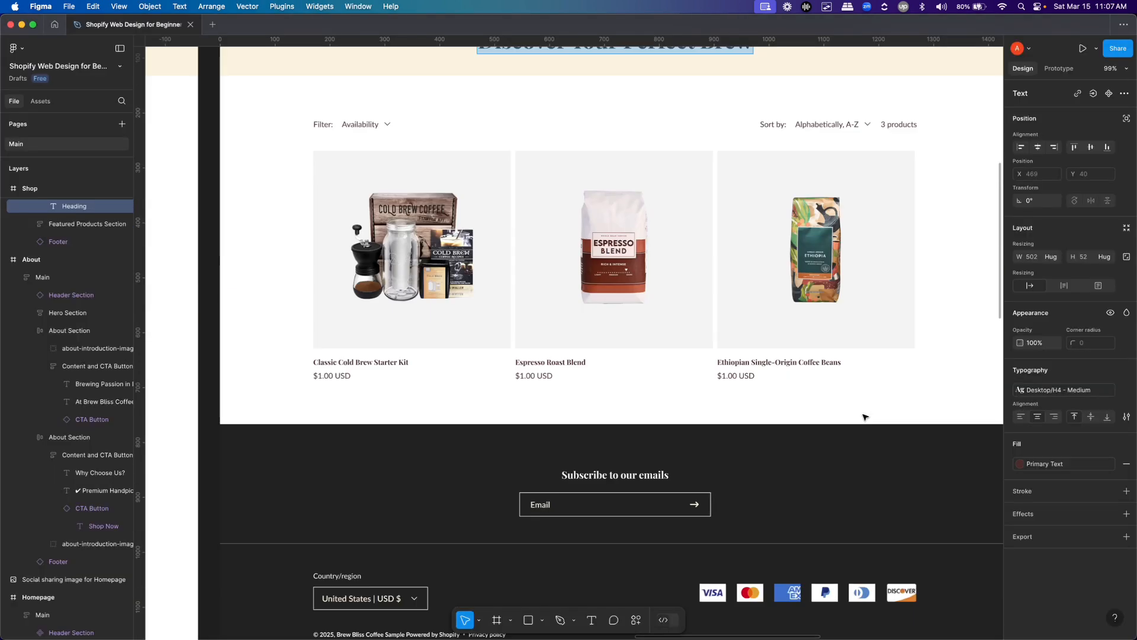
pyautogui.scroll(5, 863, 417)
pyautogui.press('super+Tab')
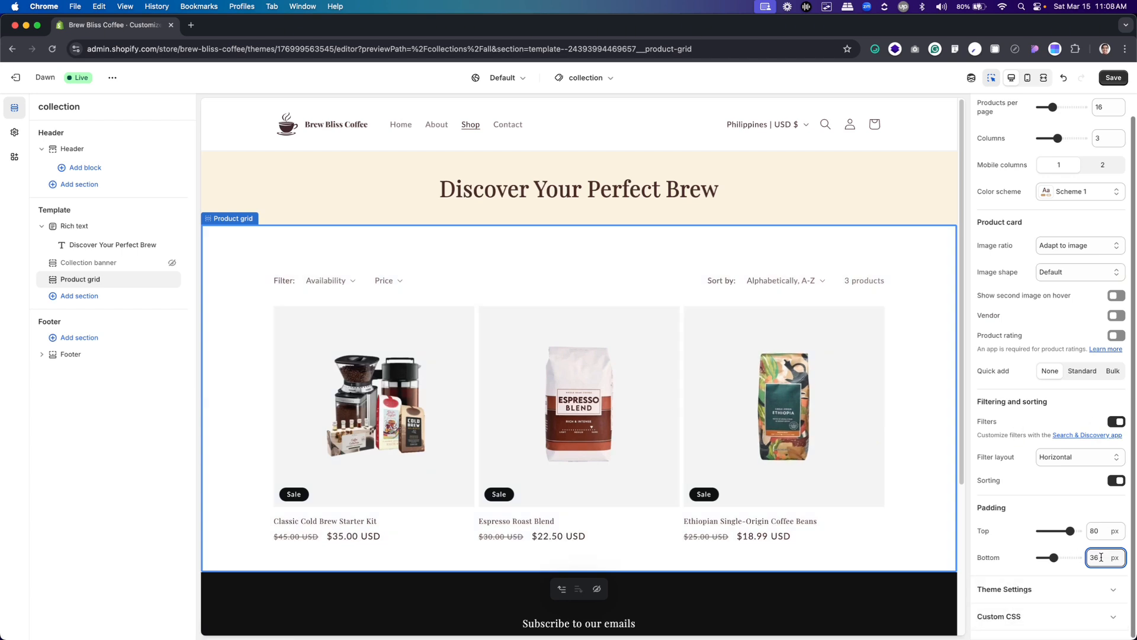
# Set the Product grid's bottom padding to 80 px in the Shopify theme editor and save the Shop page
pyautogui.press('BackSpace')
pyautogui.press('BackSpace')
pyautogui.write('80')
pyautogui.click(1049, 511)
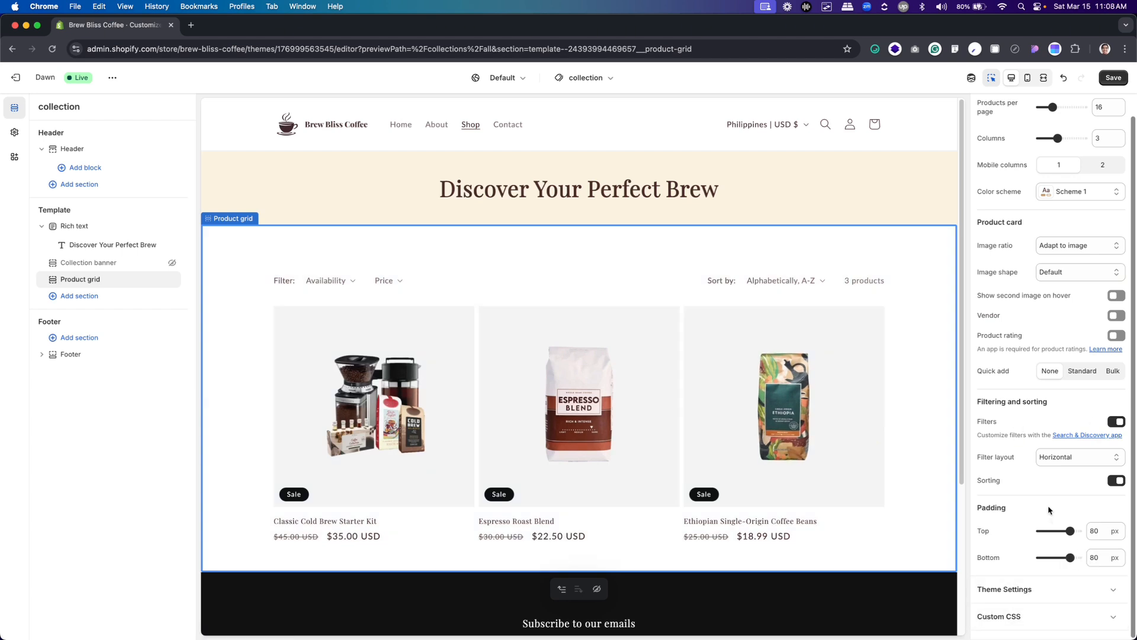
pyautogui.click(1113, 77)
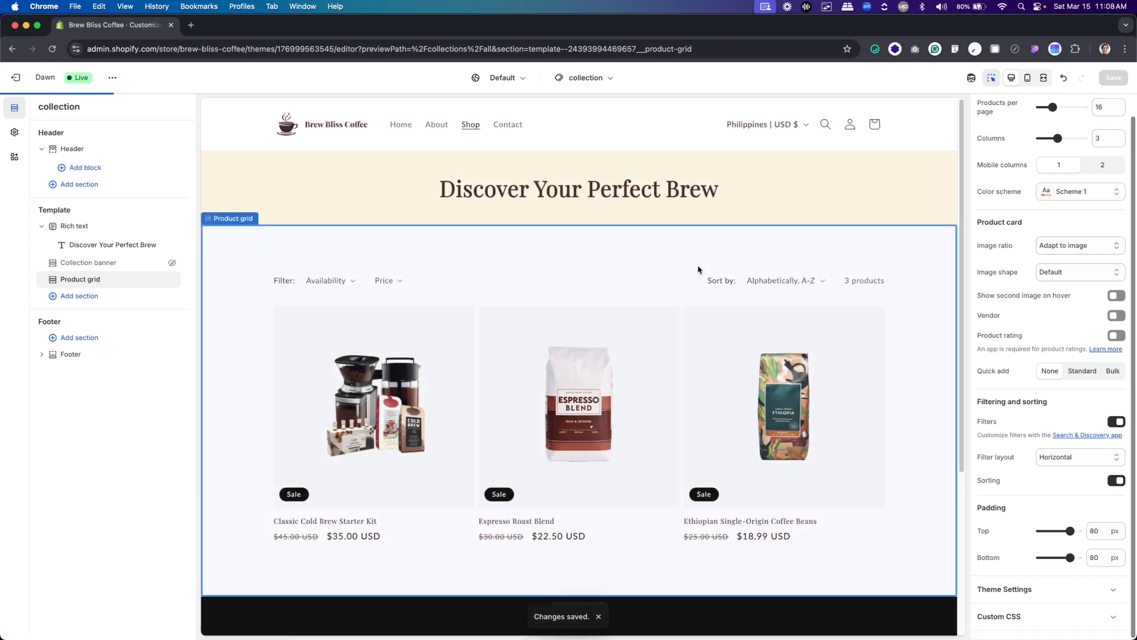
# View the live store in a new browser tab and examine the layout of its Shop page
pyautogui.click(111, 79)
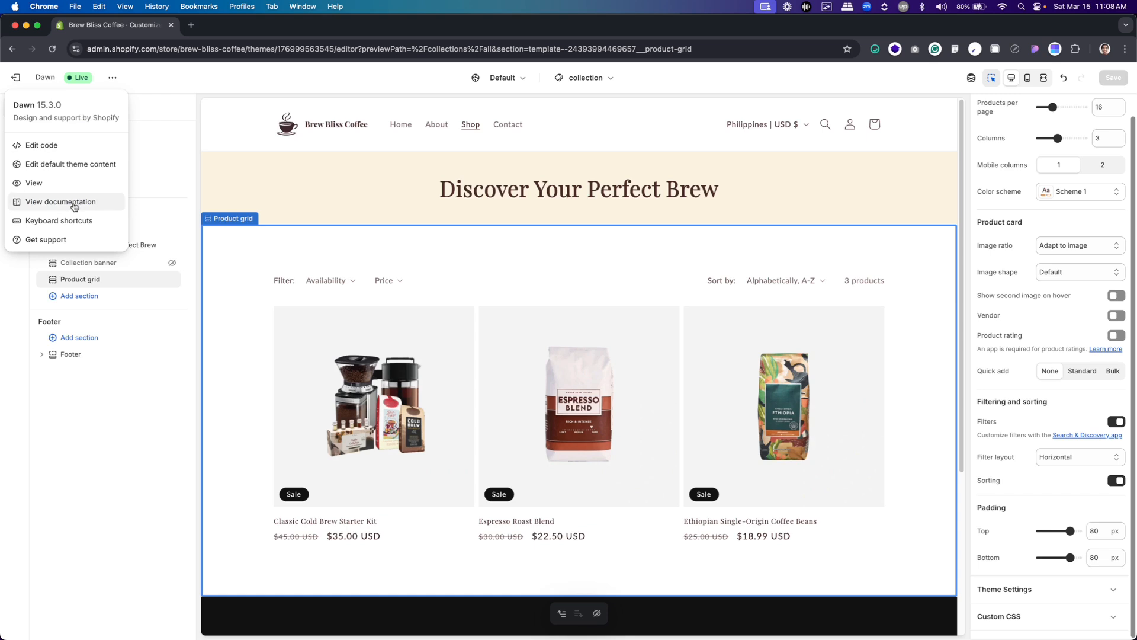
pyautogui.click(62, 185)
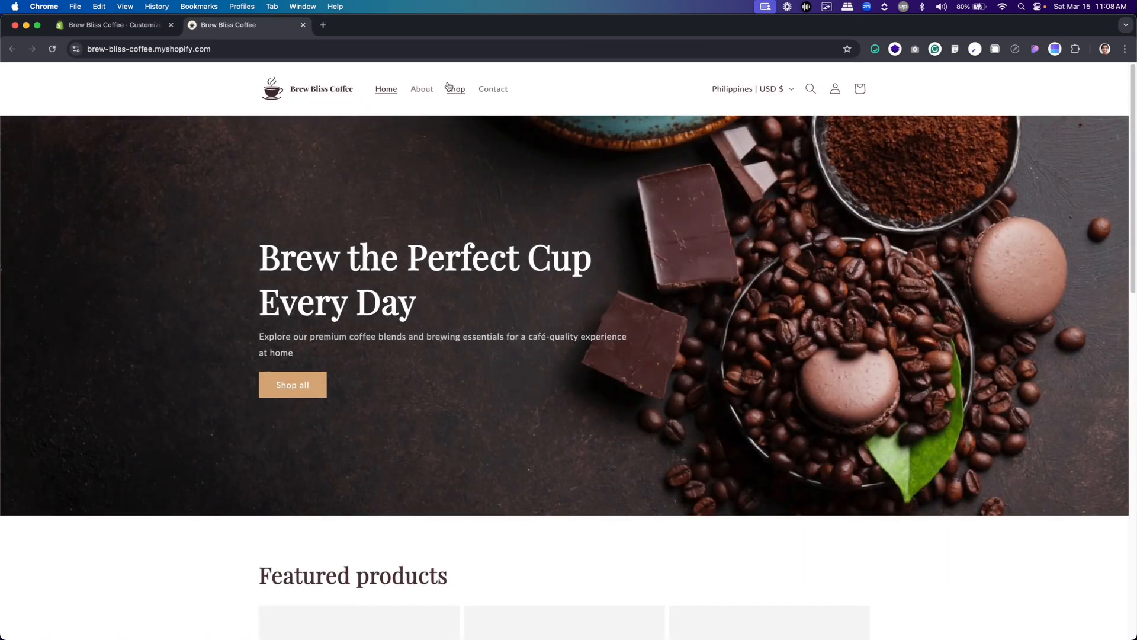
pyautogui.click(448, 87)
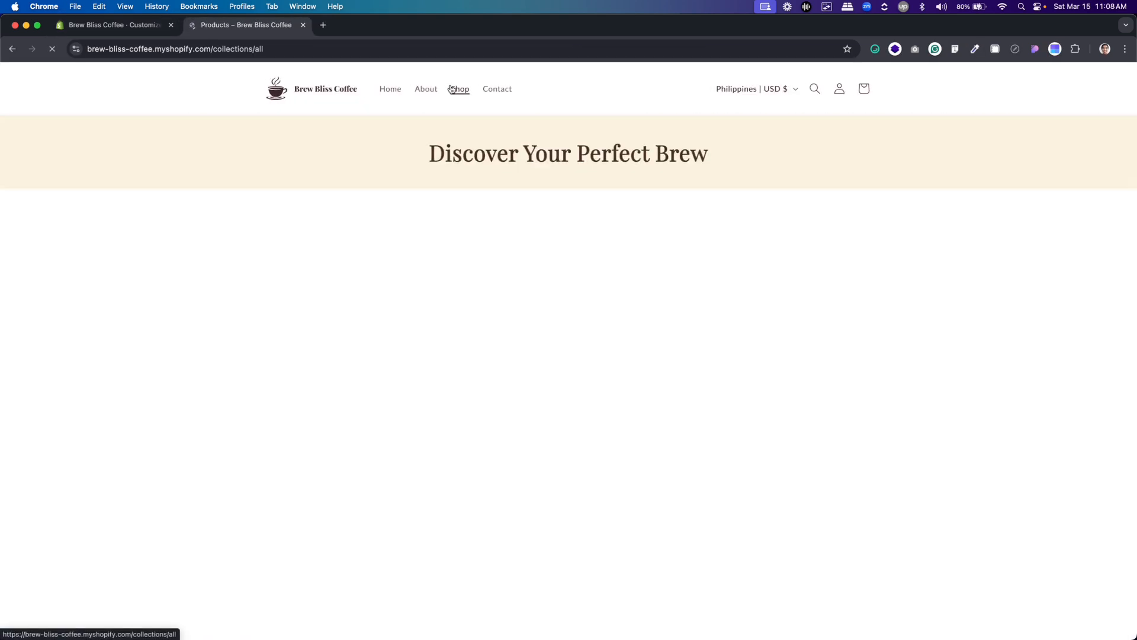
pyautogui.scroll(-5, 501, 161)
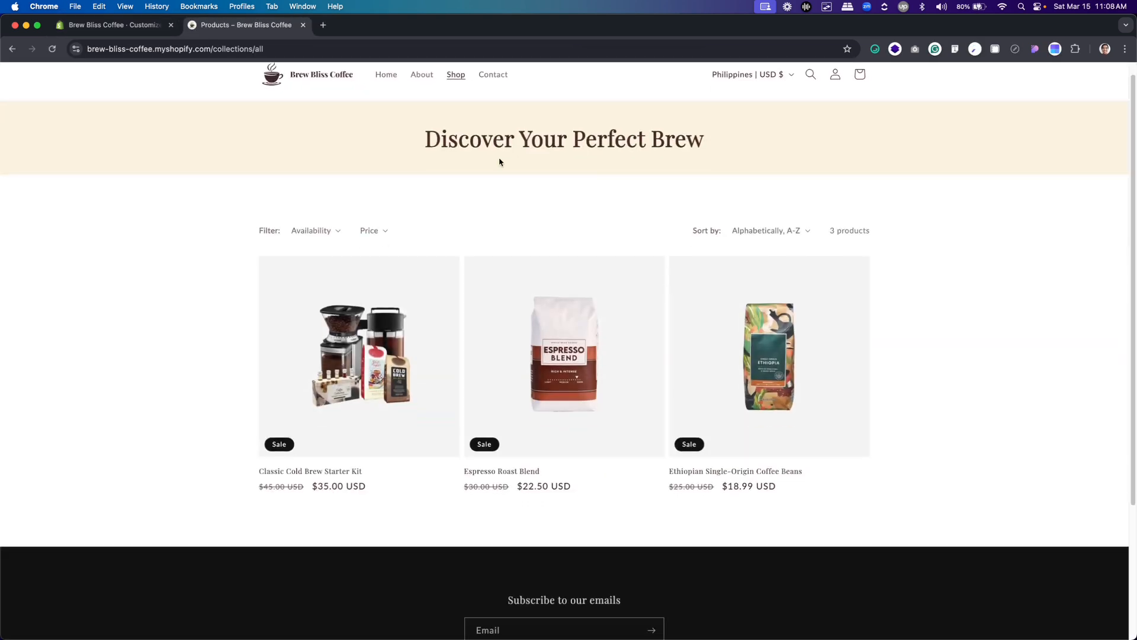
pyautogui.scroll(4, 501, 162)
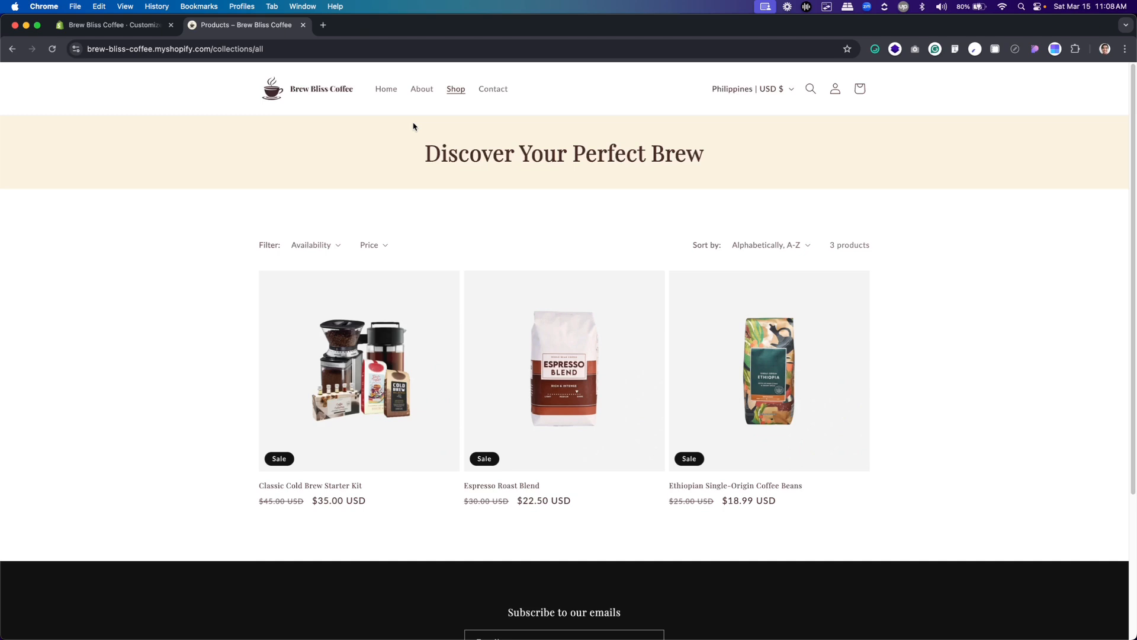
# Examine the live Shop page down to its footer in device emulation as an iPhone 14 Pro Max
pyautogui.press('XF86AudioRaiseVolume')
pyautogui.press('super+alt+i')
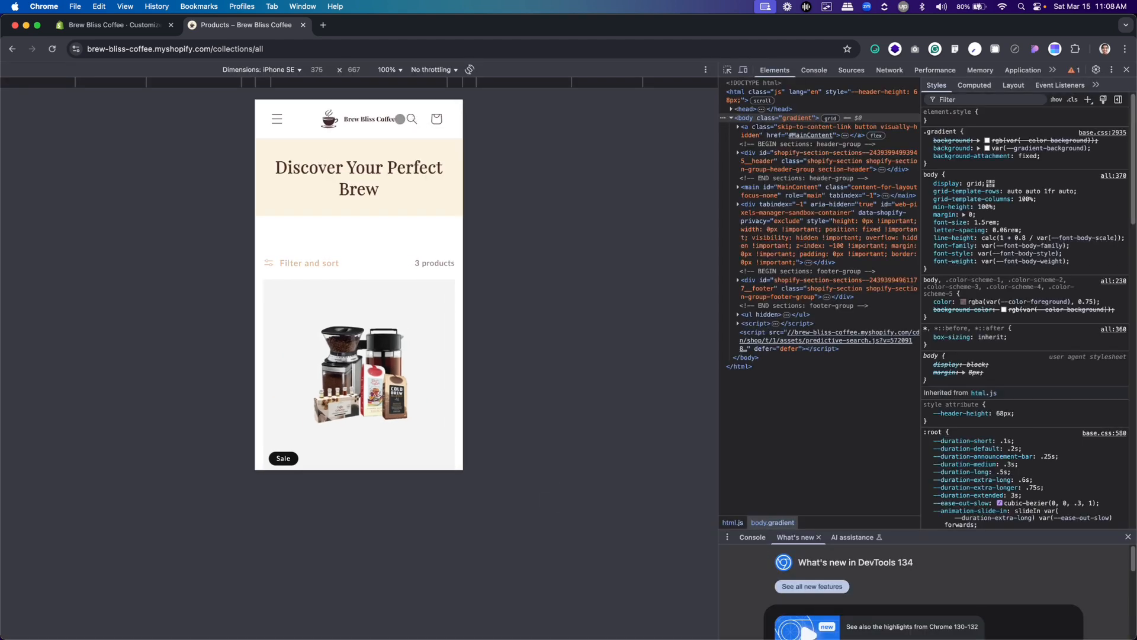
pyautogui.click(289, 70)
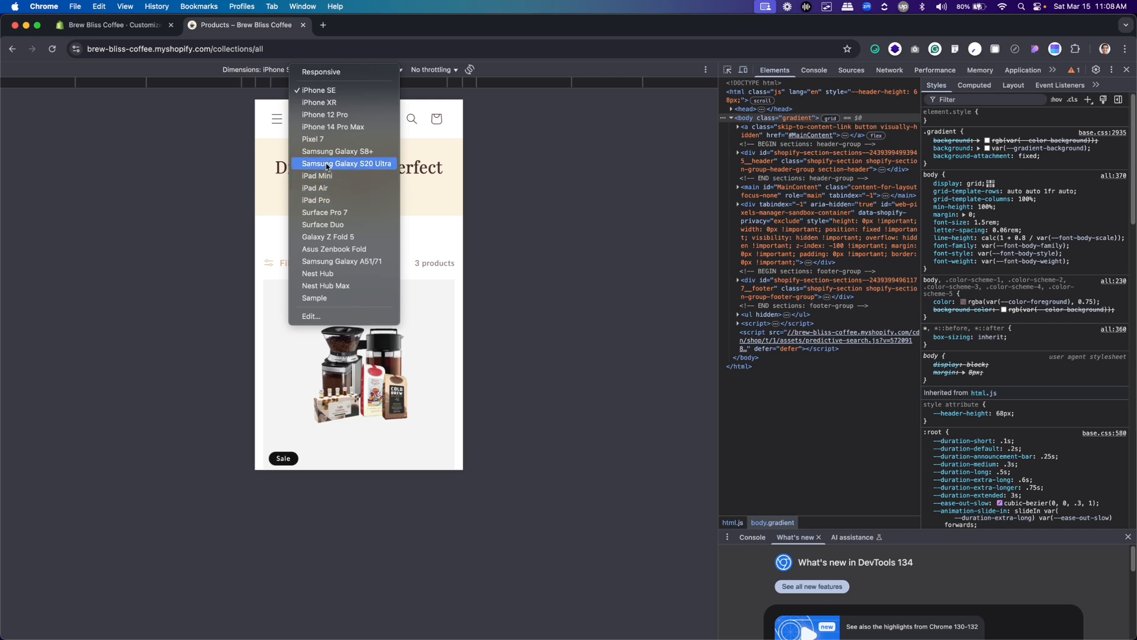
pyautogui.click(329, 128)
pyautogui.scroll(-15, 372, 172)
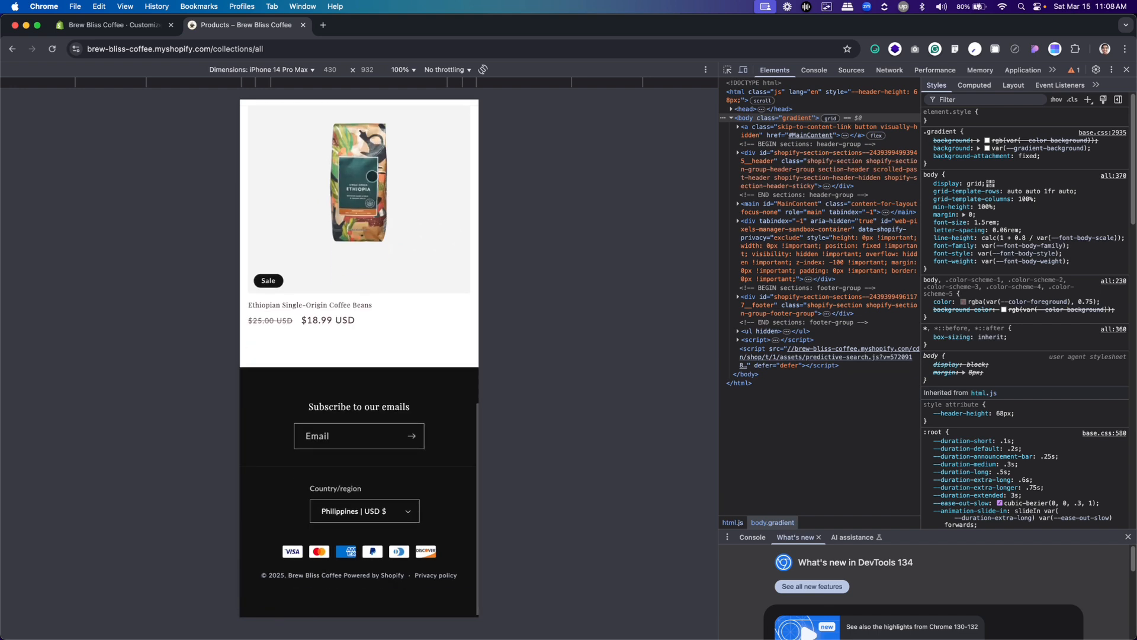
pyautogui.scroll(15, 372, 176)
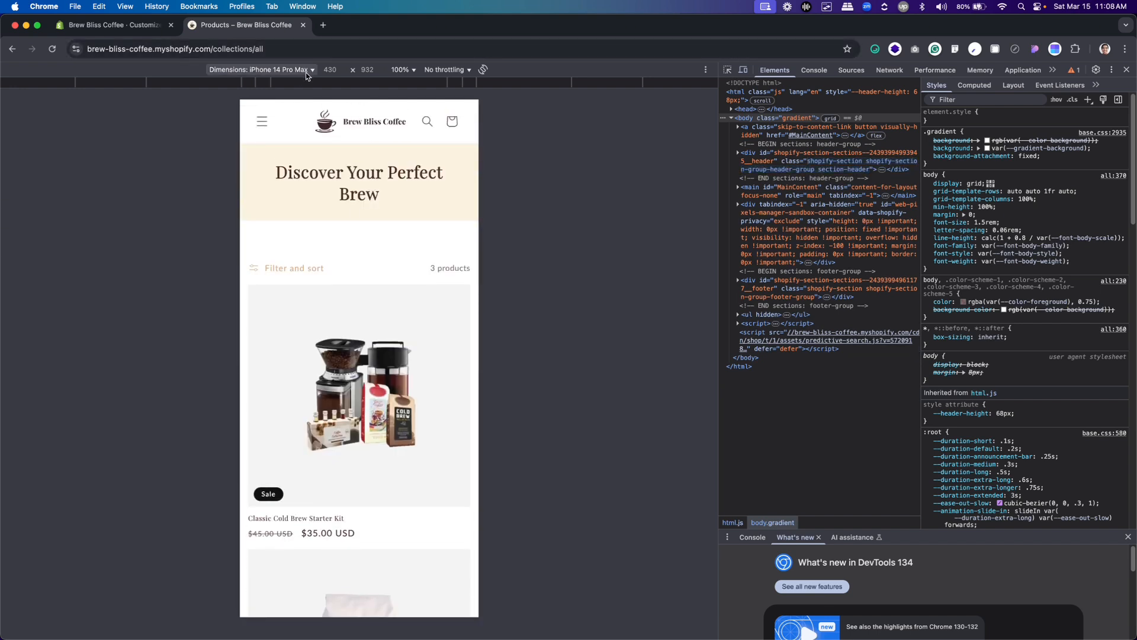
# Examine the live Shop page's tablet layout as an iPad Air and close the developer tools
pyautogui.click(306, 72)
pyautogui.click(342, 195)
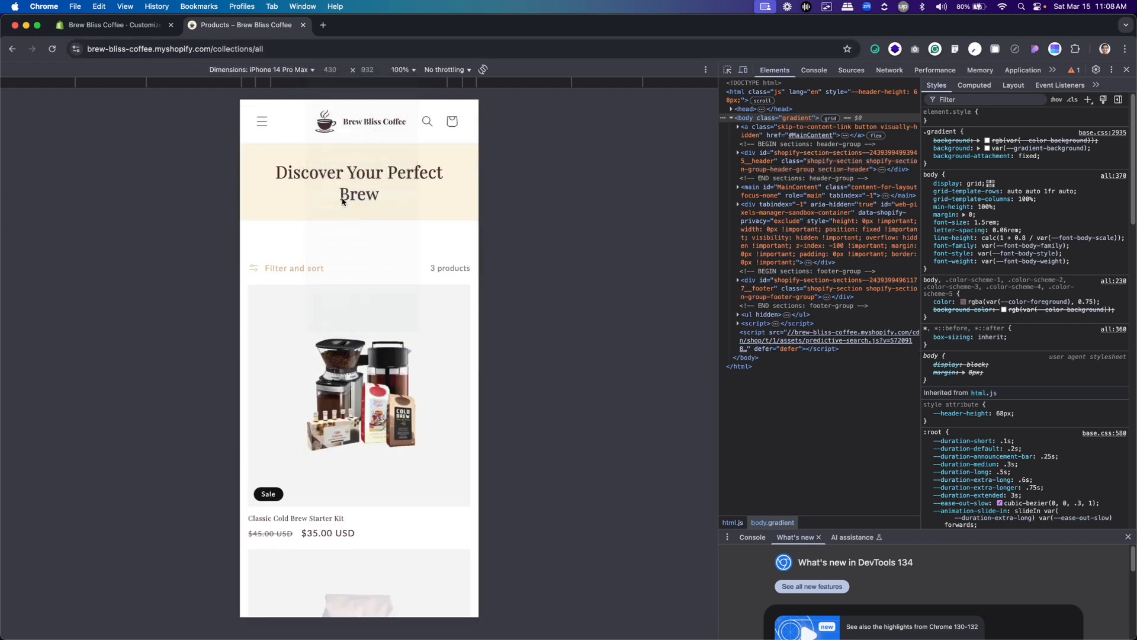
pyautogui.scroll(-5, 379, 264)
pyautogui.scroll(5, 379, 265)
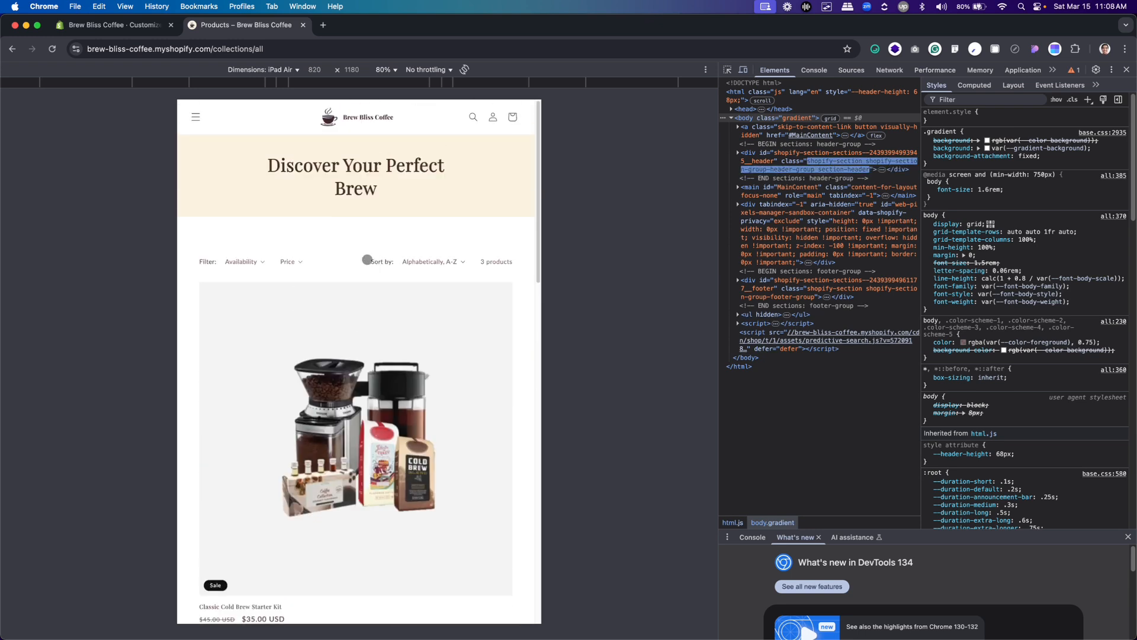
pyautogui.click(262, 71)
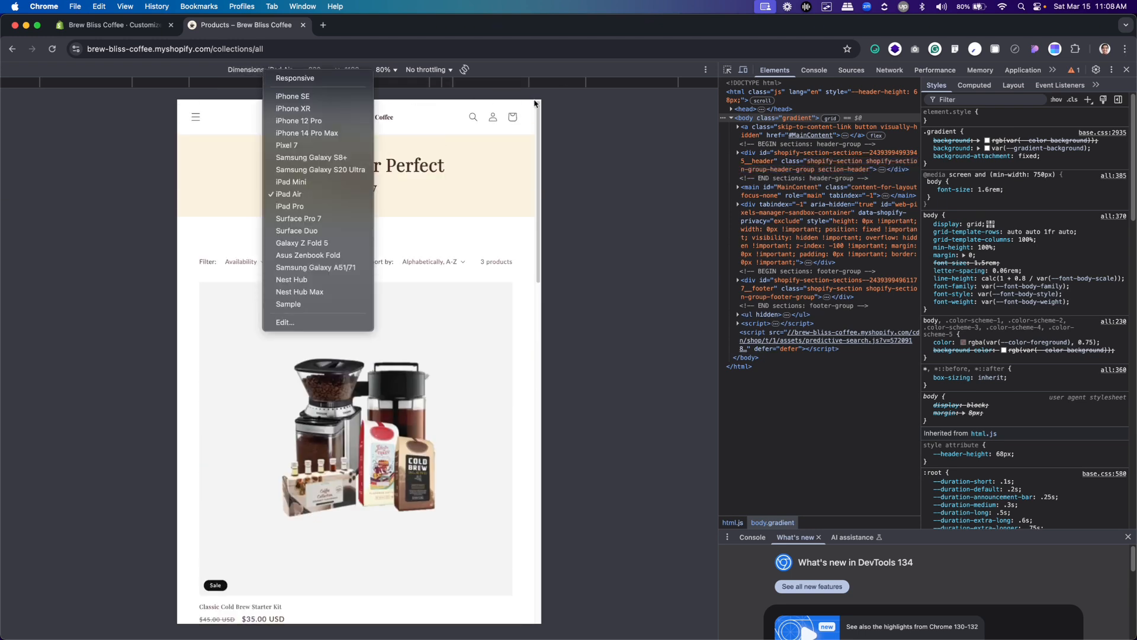
pyautogui.click(645, 243)
pyautogui.press('super+alt+i')
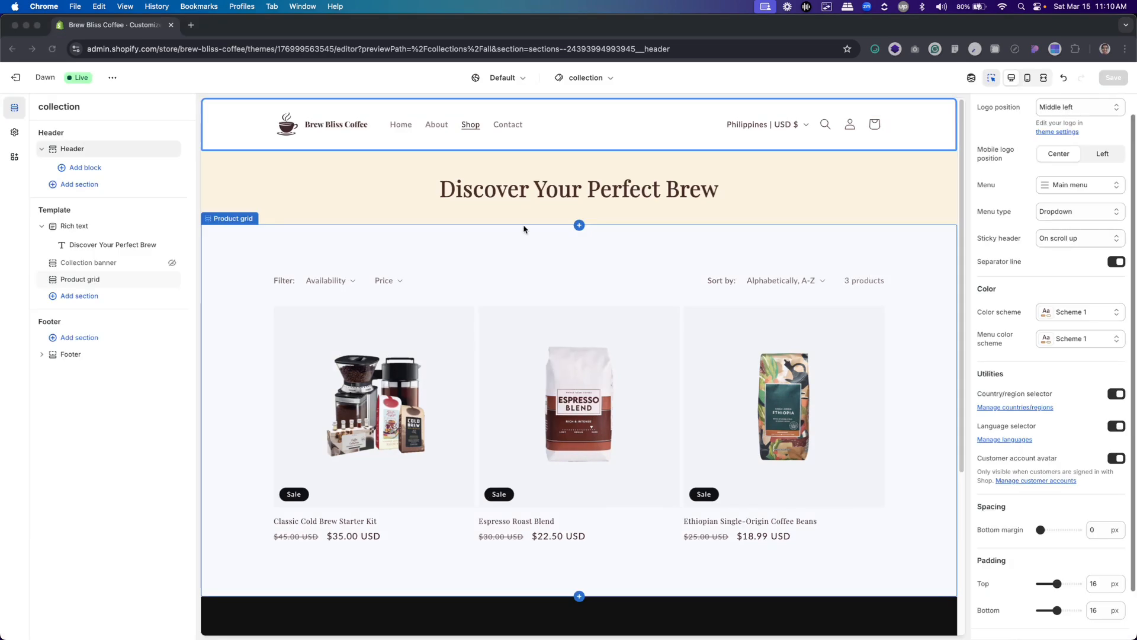
# Open the Contact page in the theme editor and hide its Page section
pyautogui.click(506, 131)
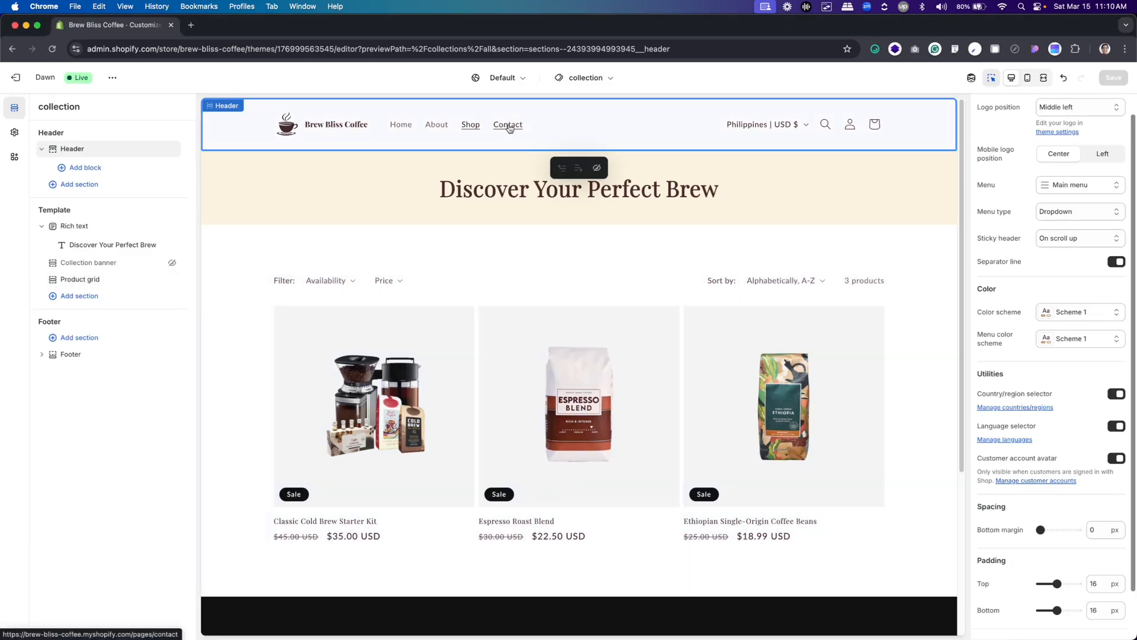
pyautogui.click(509, 128)
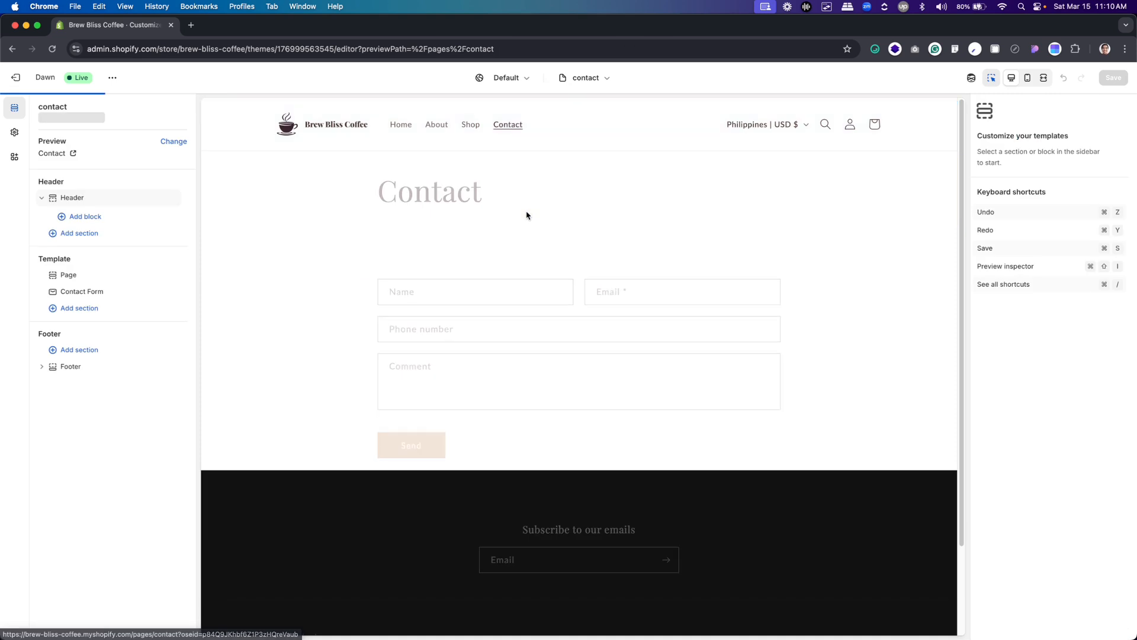
pyautogui.click(564, 209)
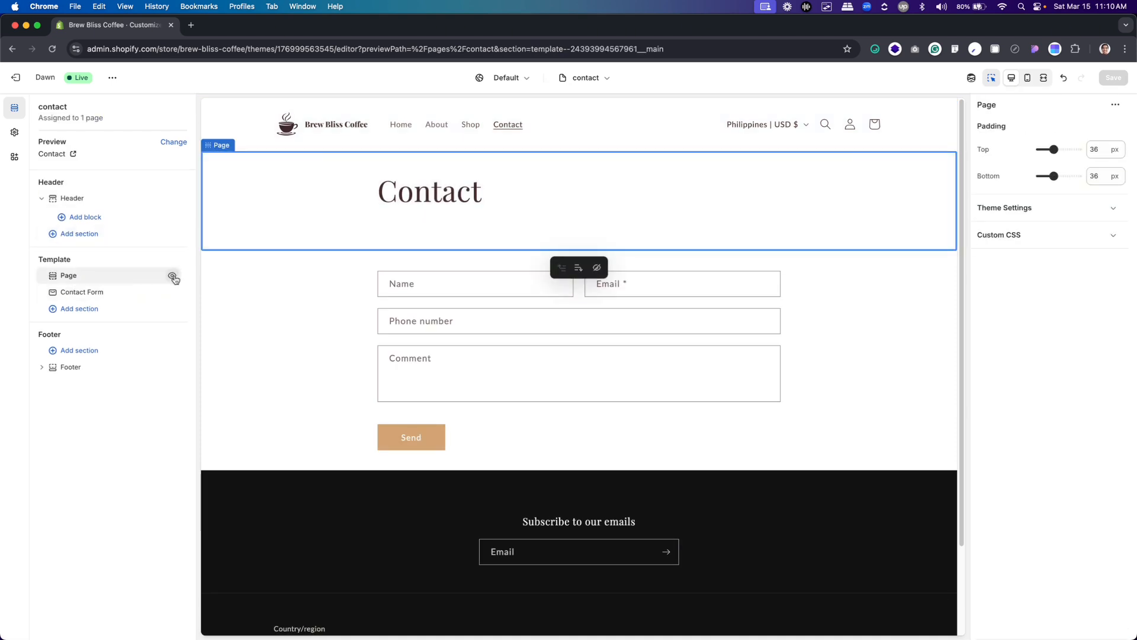
pyautogui.click(172, 276)
# Add a Rich text section to the Contact page and move it above the Contact Form
pyautogui.click(109, 301)
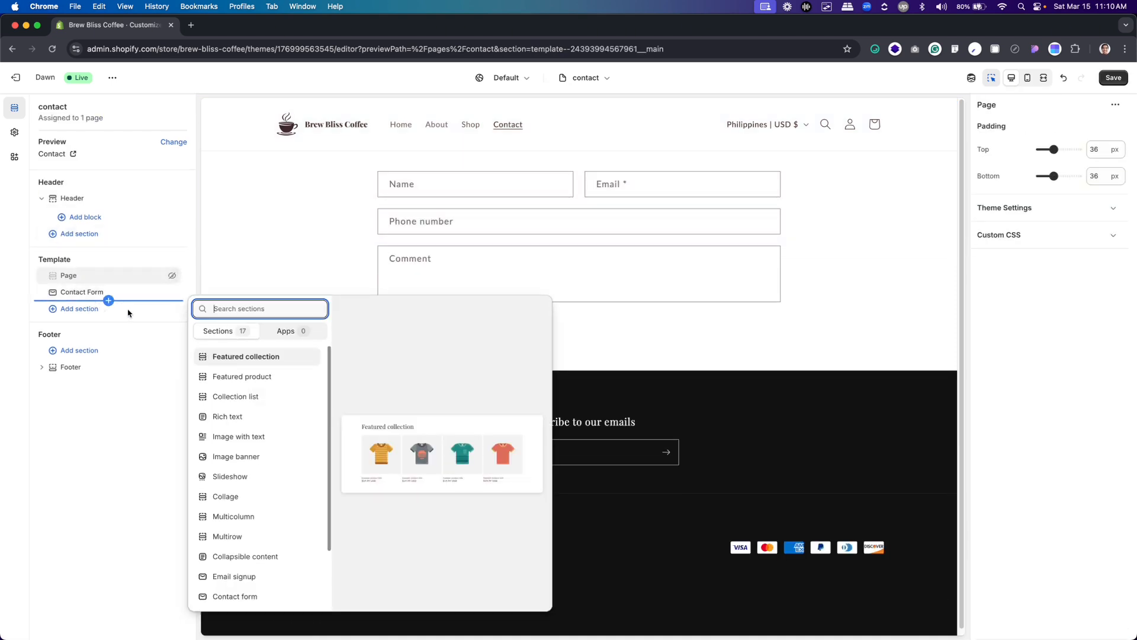
pyautogui.click(247, 417)
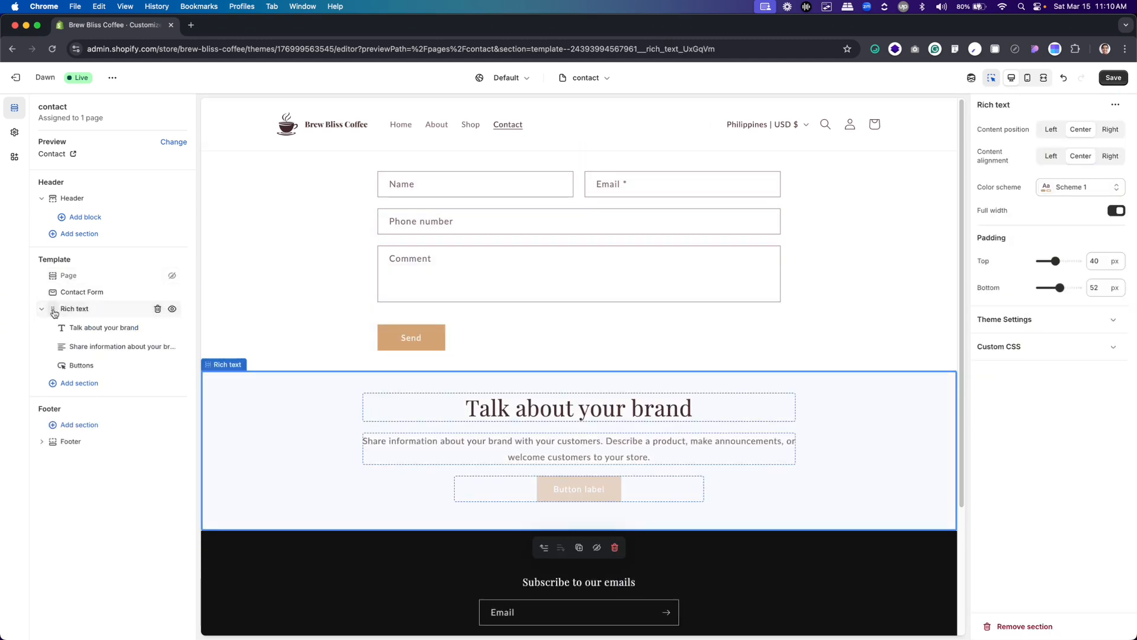
pyautogui.moveTo(51, 308); pyautogui.dragTo(51, 292)
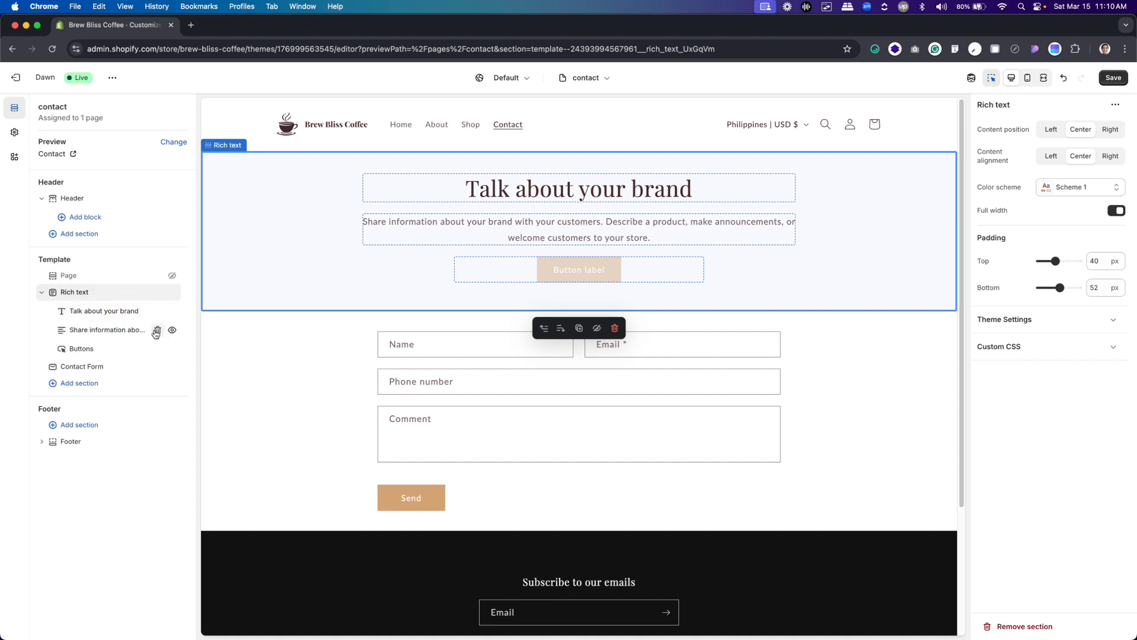
# Remove the text and Buttons blocks from the Contact page's Rich text section, and open its heading's settings
pyautogui.click(158, 330)
pyautogui.click(158, 329)
pyautogui.click(119, 309)
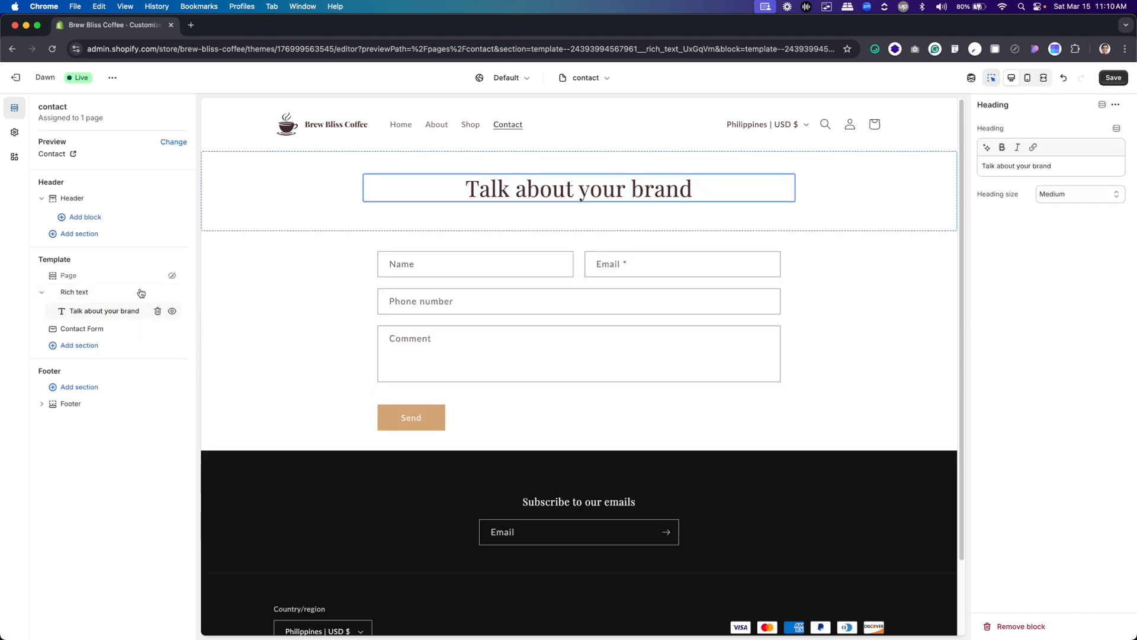
# Change the Rich text heading on the Contact page to "Contact" and make it bold
pyautogui.tripleClick(1079, 160)
pyautogui.write('Cibtc')
pyautogui.press('BackSpace')
pyautogui.press('BackSpace')
pyautogui.press('BackSpace')
pyautogui.press('BackSpace')
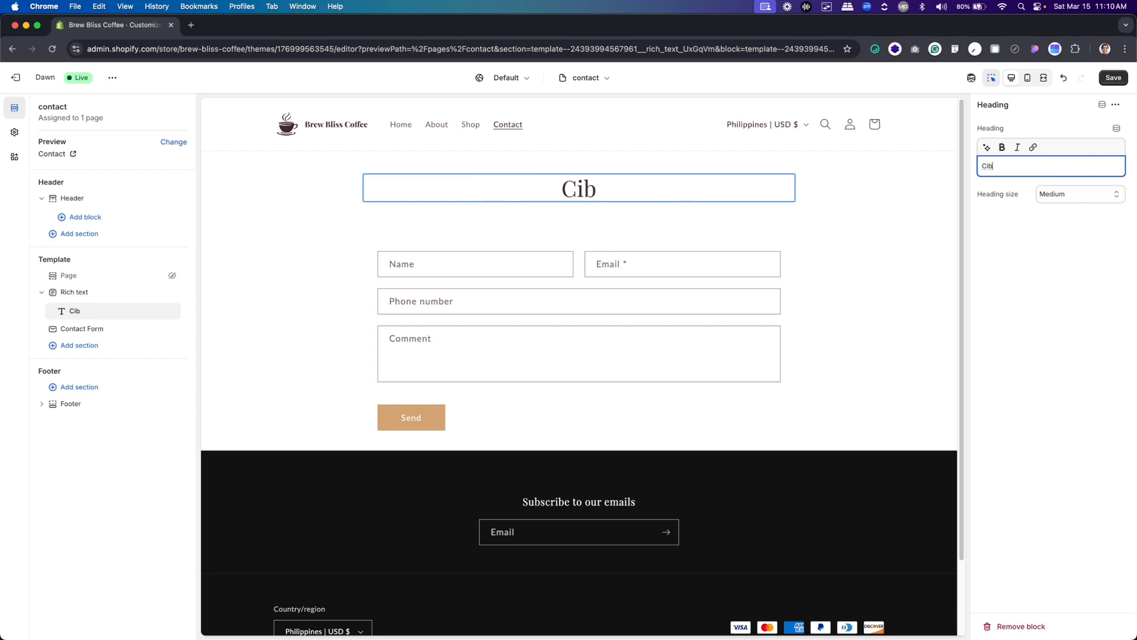
pyautogui.write('ontact')
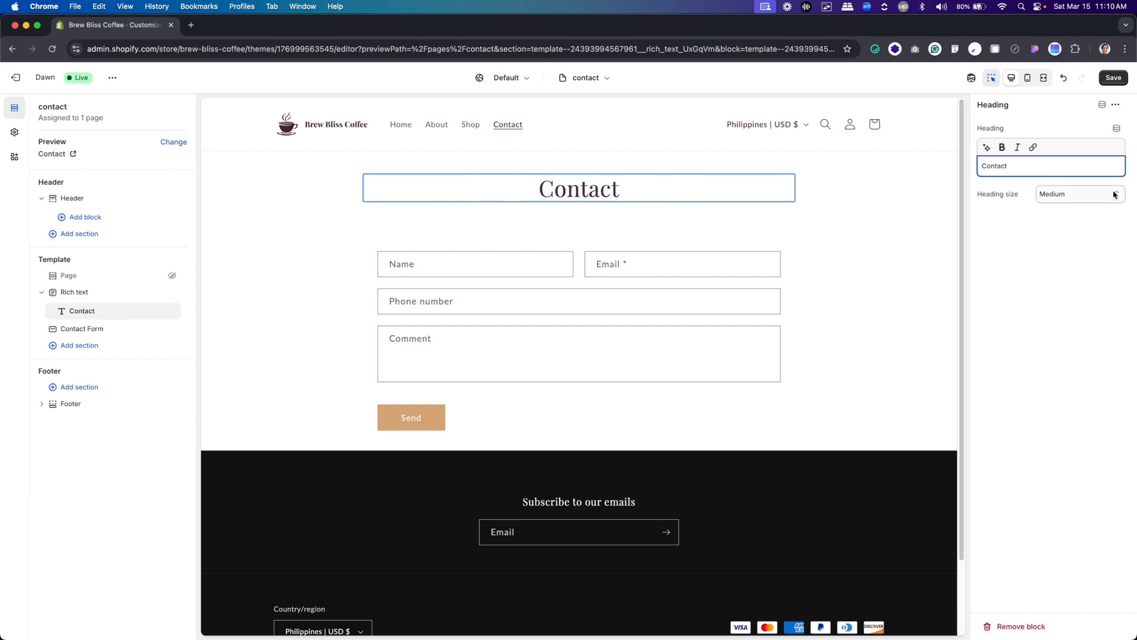
pyautogui.click(1114, 194)
pyautogui.click(1102, 195)
pyautogui.doubleClick(995, 166)
pyautogui.click(1003, 152)
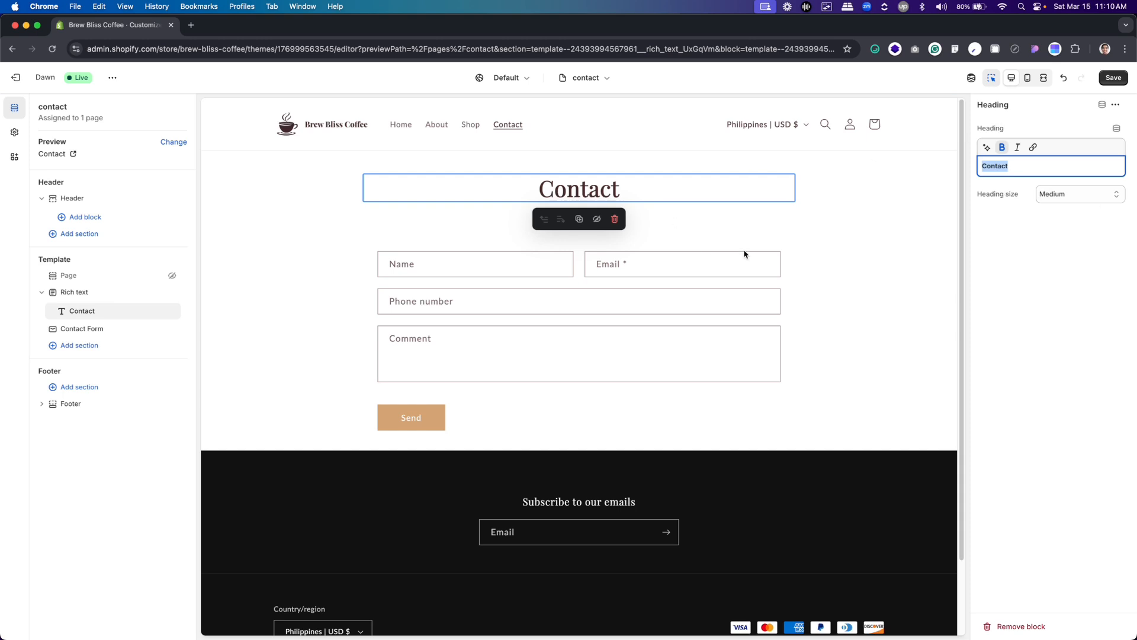
# Give the Rich text section color scheme Scheme 2 and 40 px bottom padding, and open the Contact Form section's settings
pyautogui.click(851, 173)
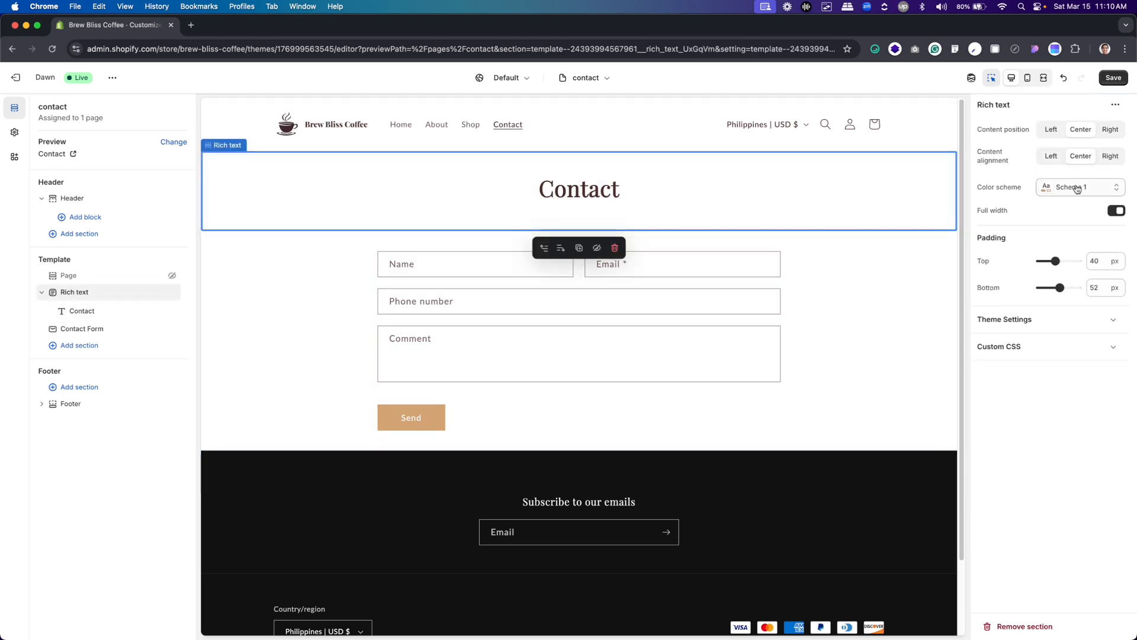
pyautogui.click(1077, 189)
pyautogui.click(1038, 249)
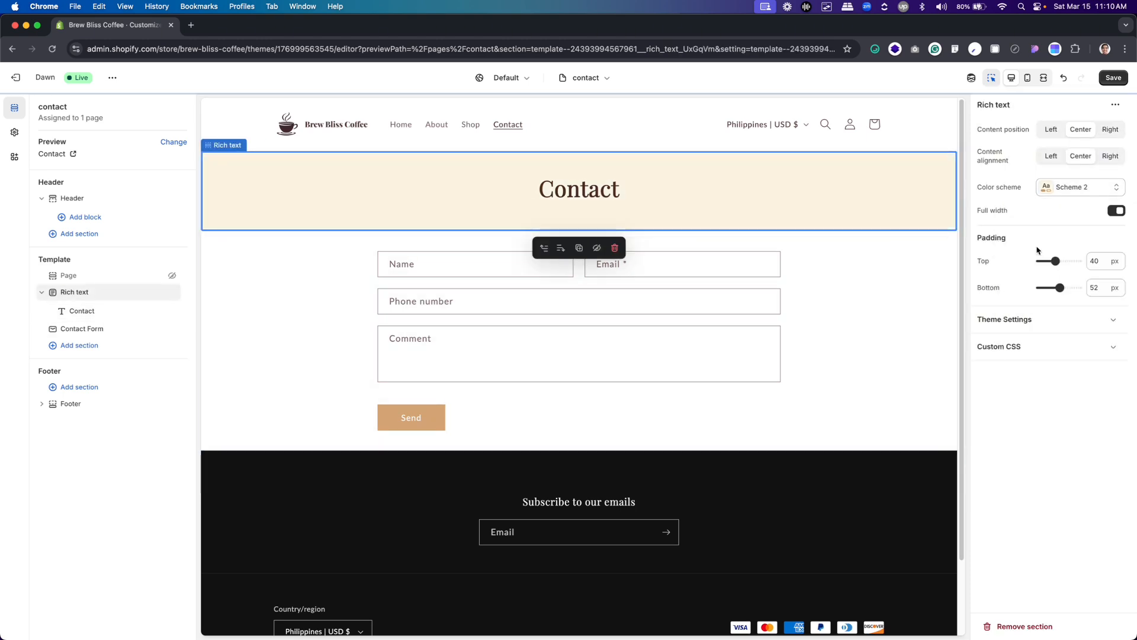
pyautogui.doubleClick(1088, 289)
pyautogui.write('40')
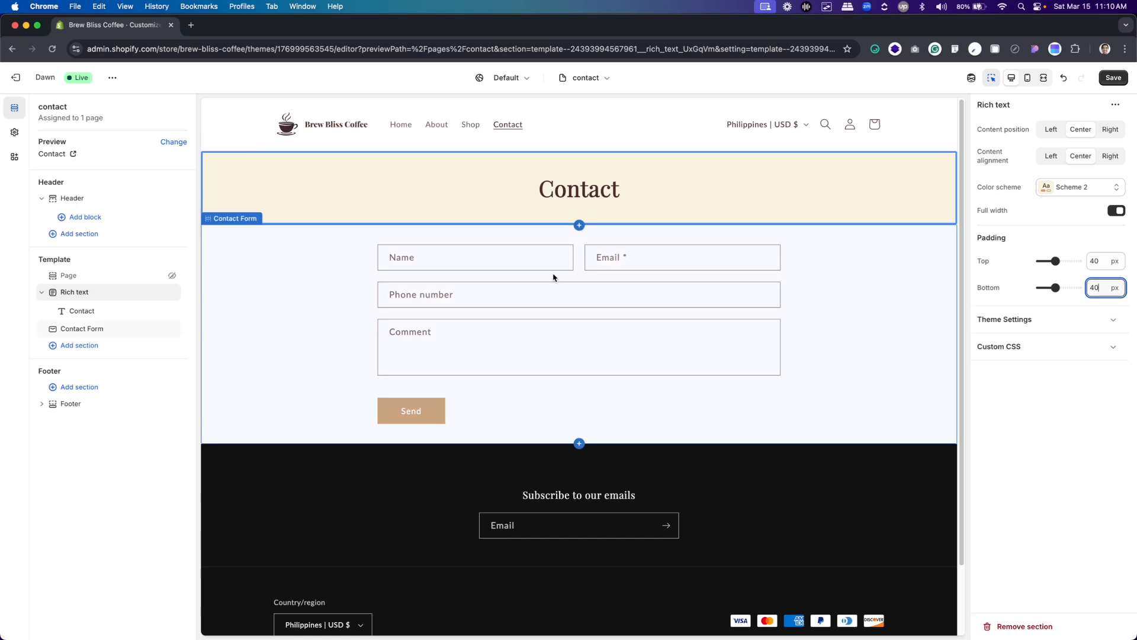
pyautogui.click(508, 281)
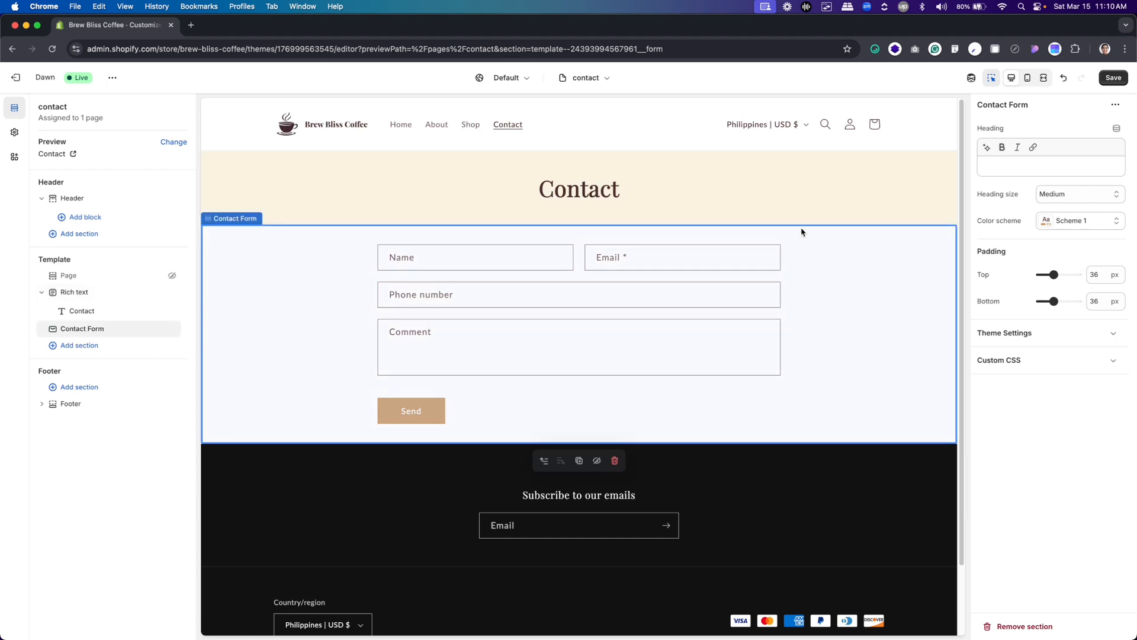
# Try a placeholder heading in the Contact Form section and clear it
pyautogui.click(1044, 161)
pyautogui.write('sdfd')
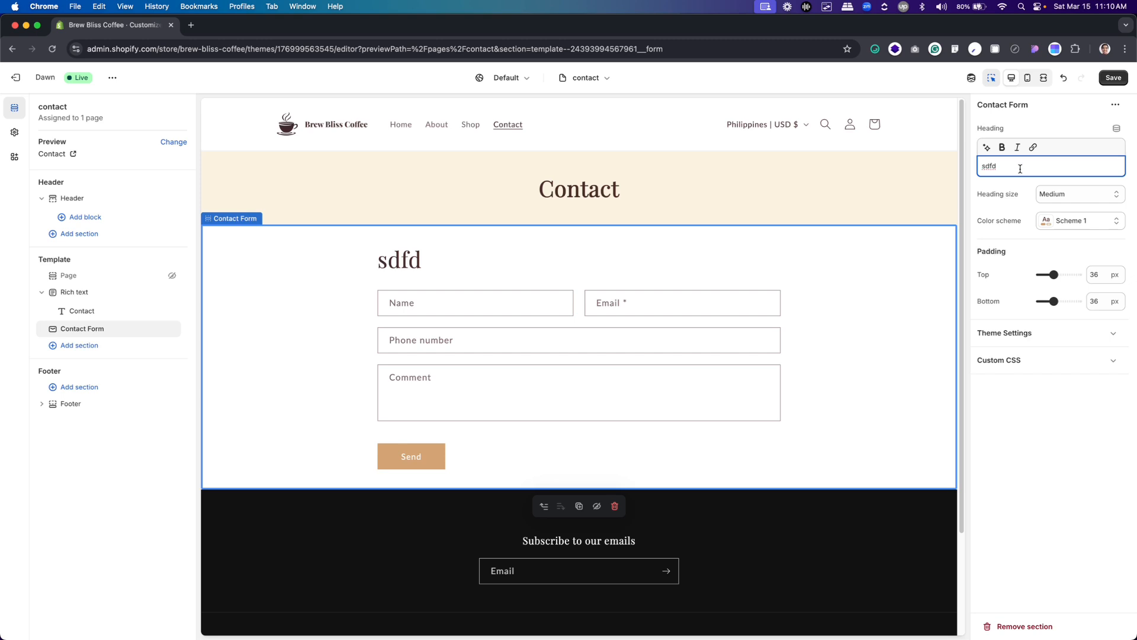
pyautogui.press('super+a')
pyautogui.press('BackSpace')
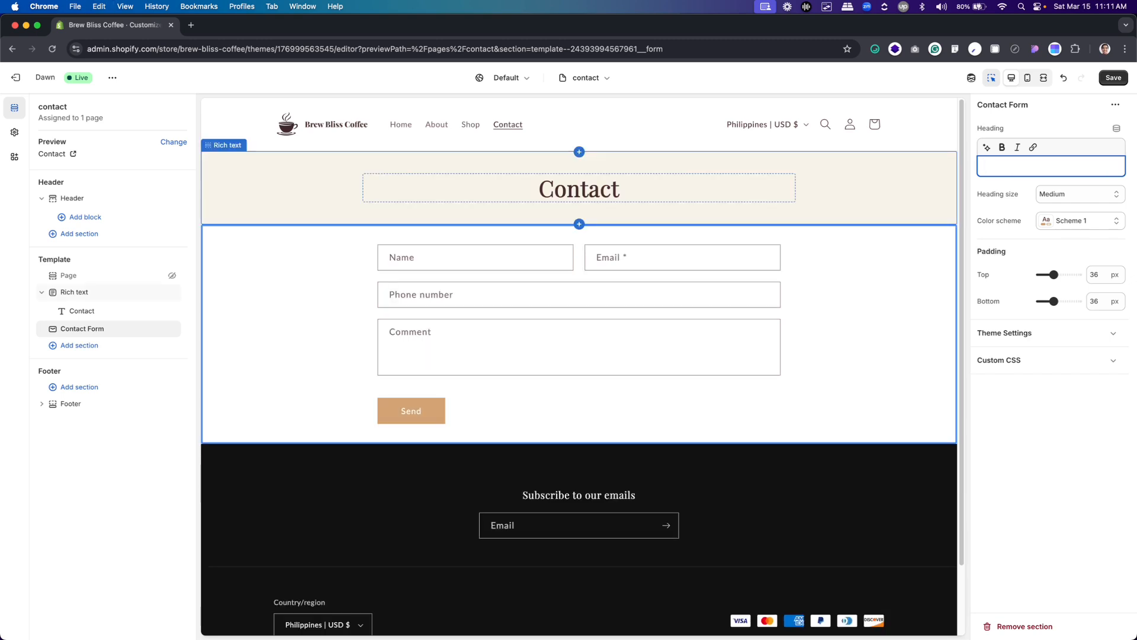
# Set the Contact Form's top and bottom padding to 40 px and save the Contact page
pyautogui.click(1089, 275)
pyautogui.write('40')
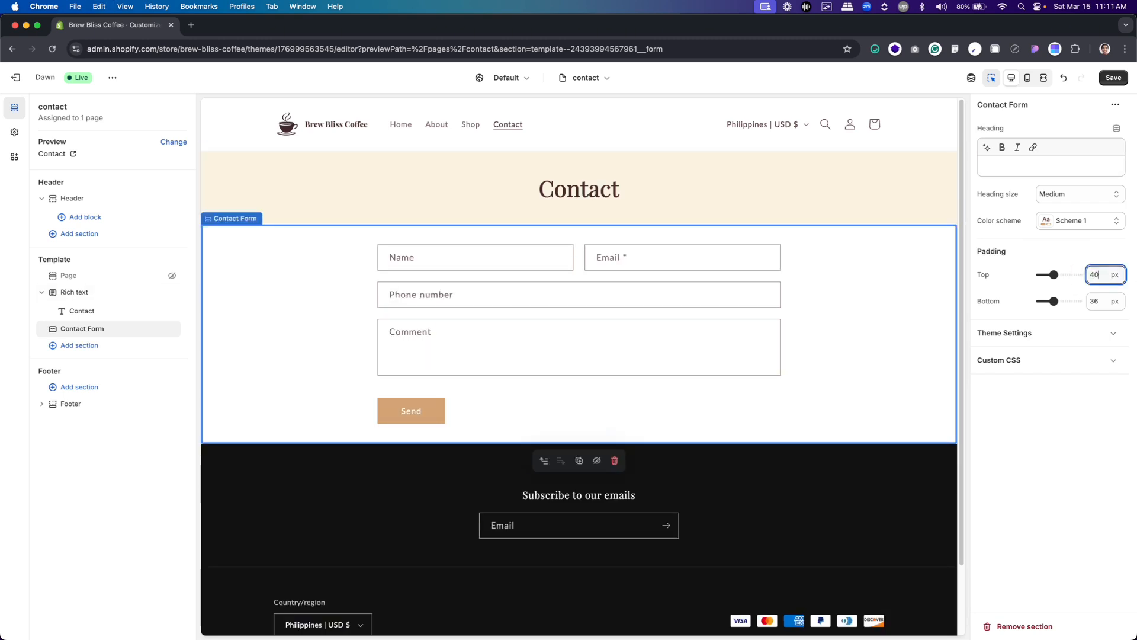
pyautogui.press('Tab')
pyautogui.write('40')
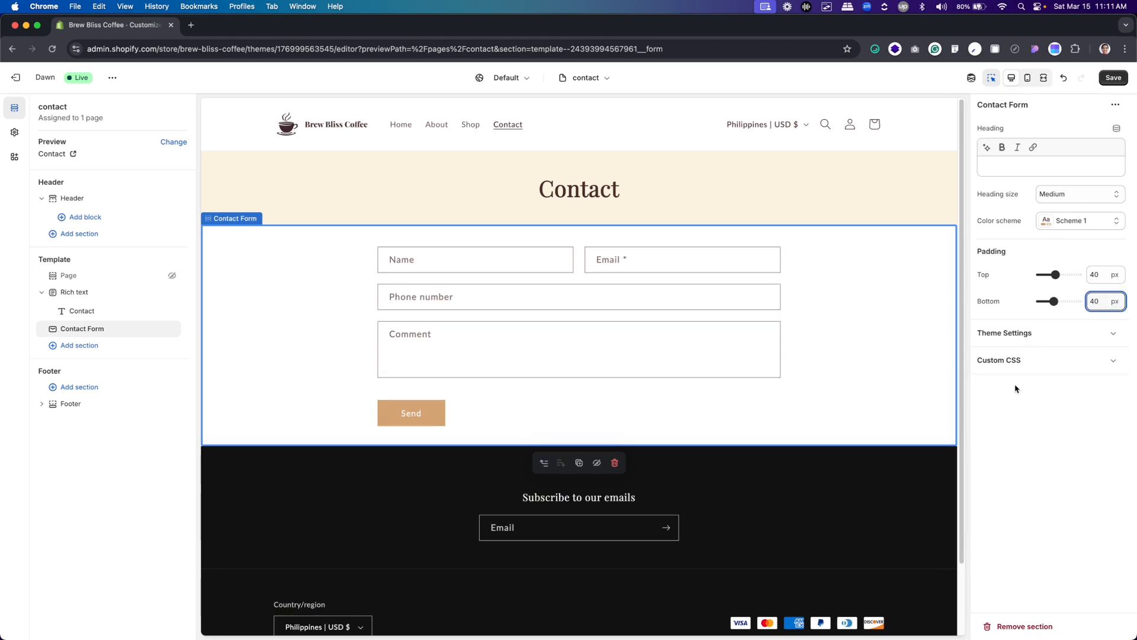
pyautogui.click(1053, 472)
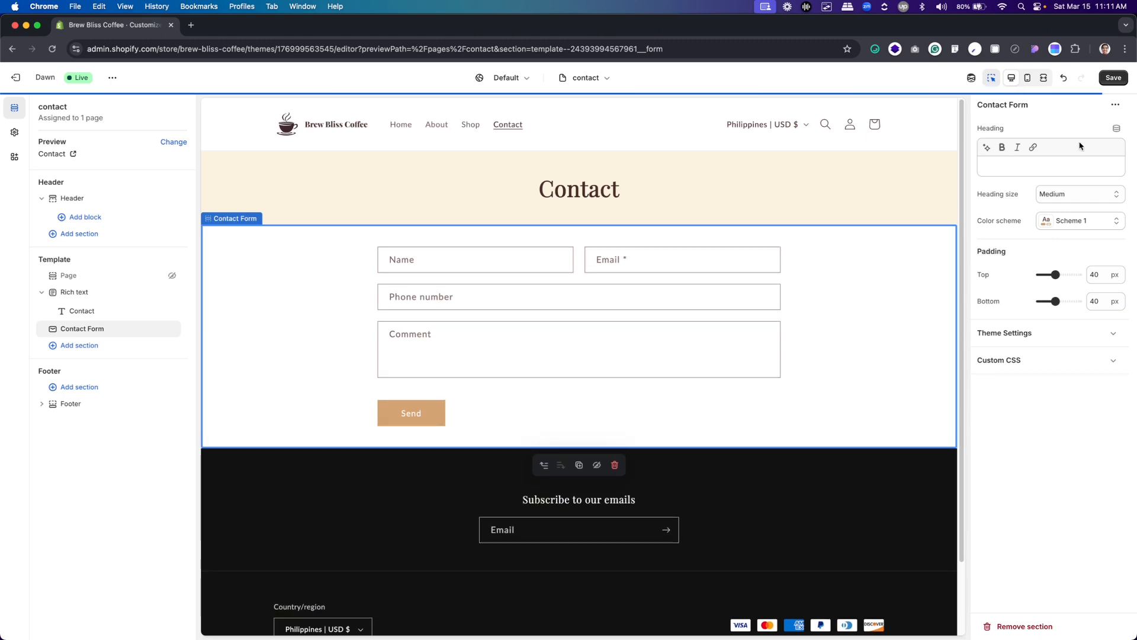
pyautogui.click(1112, 78)
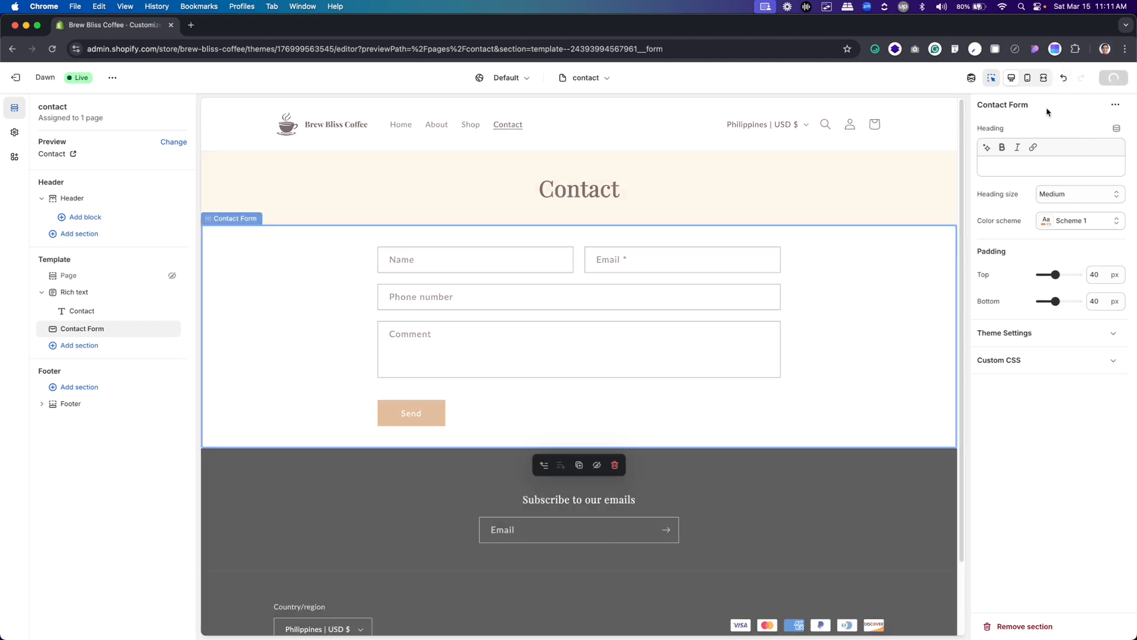
pyautogui.scroll(-2, 774, 260)
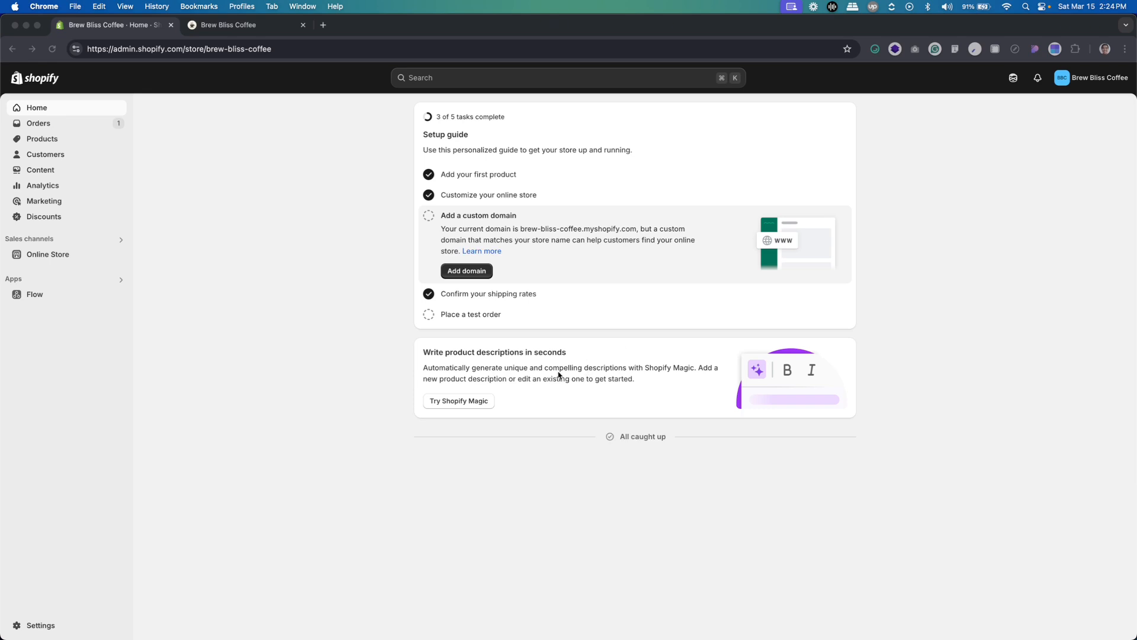
# Open the help article on placing a test order from the admin home's setup guide, and close it
pyautogui.click(346, 310)
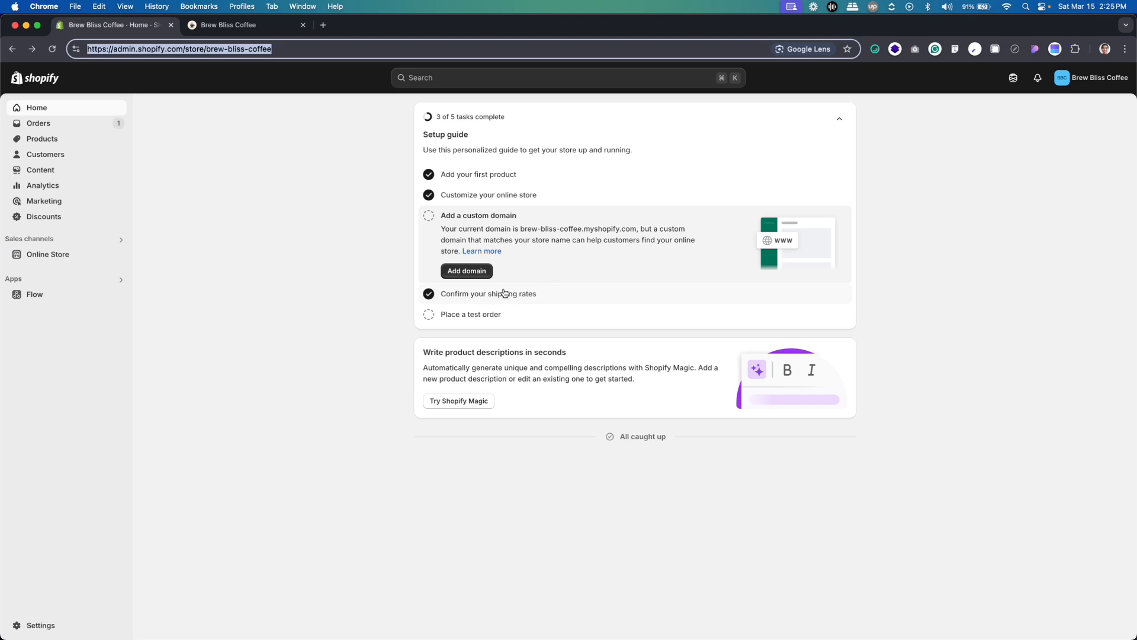
pyautogui.click(494, 321)
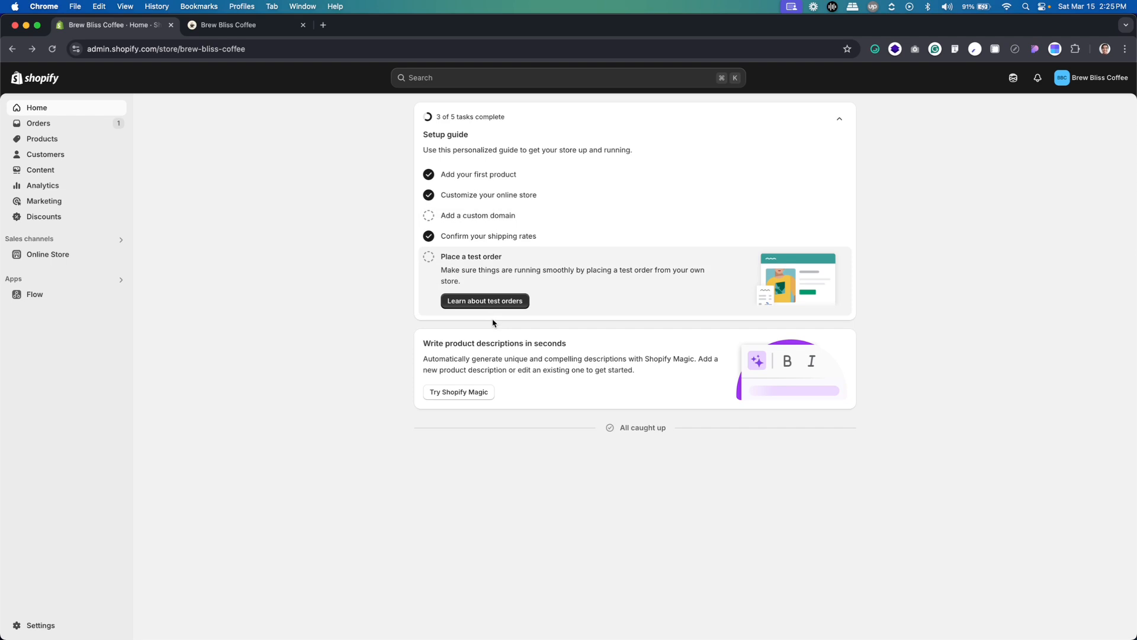
pyautogui.click(490, 307)
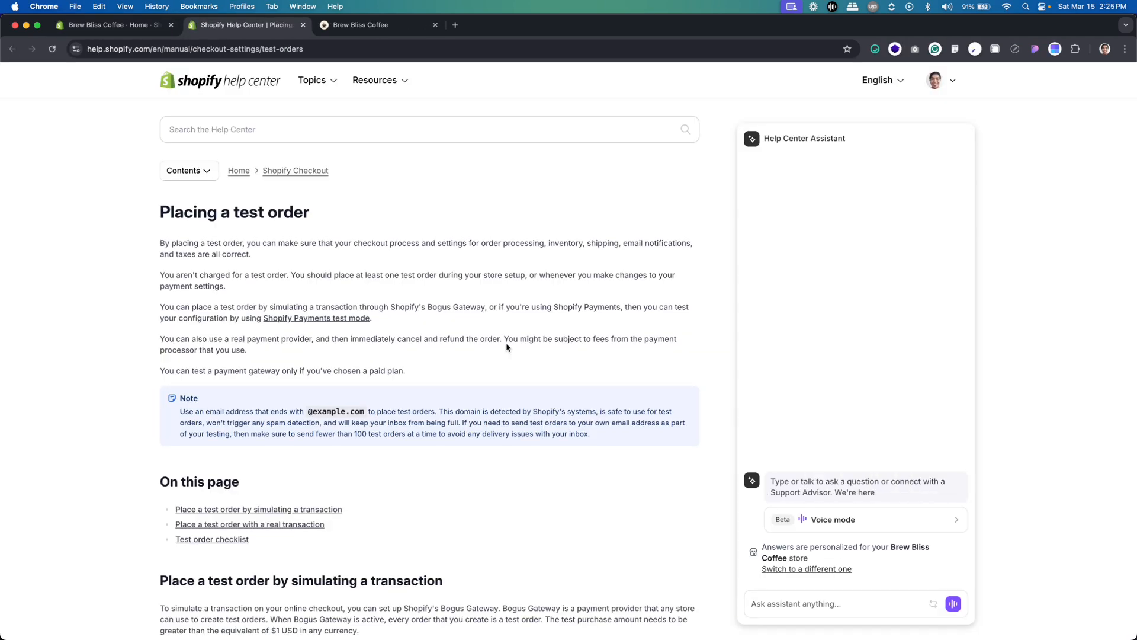
pyautogui.press('super+w')
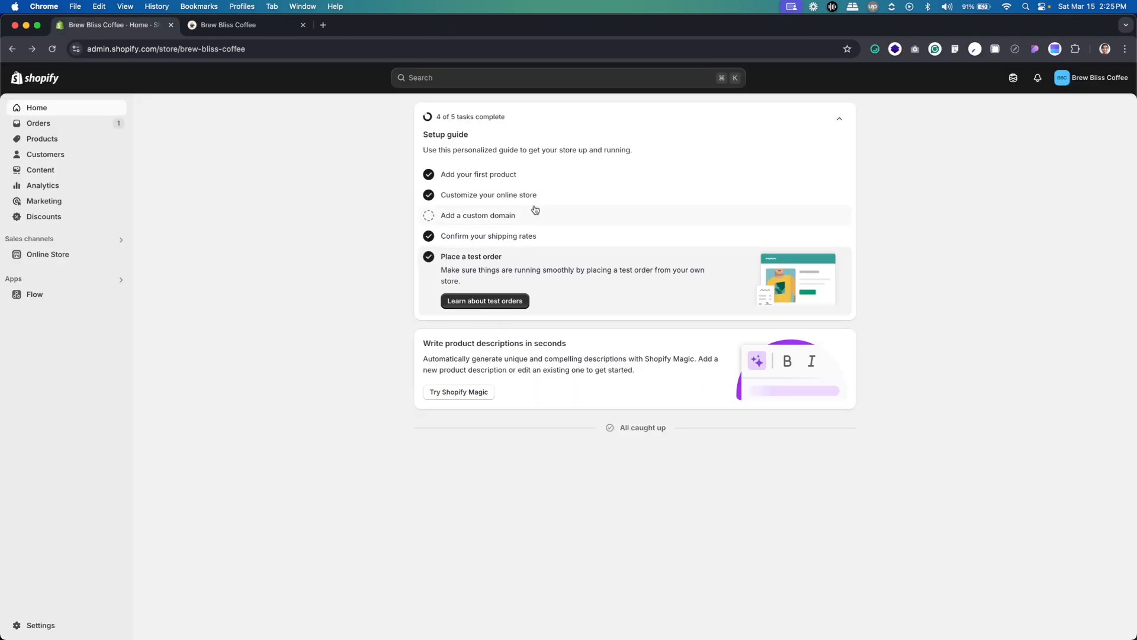
# Switch to the live storefront and add the Classic Cold Brew Starter Kit, Espresso Roast Blend and Ethiopian Single-Origin Coffee Beans to the cart
pyautogui.click(246, 27)
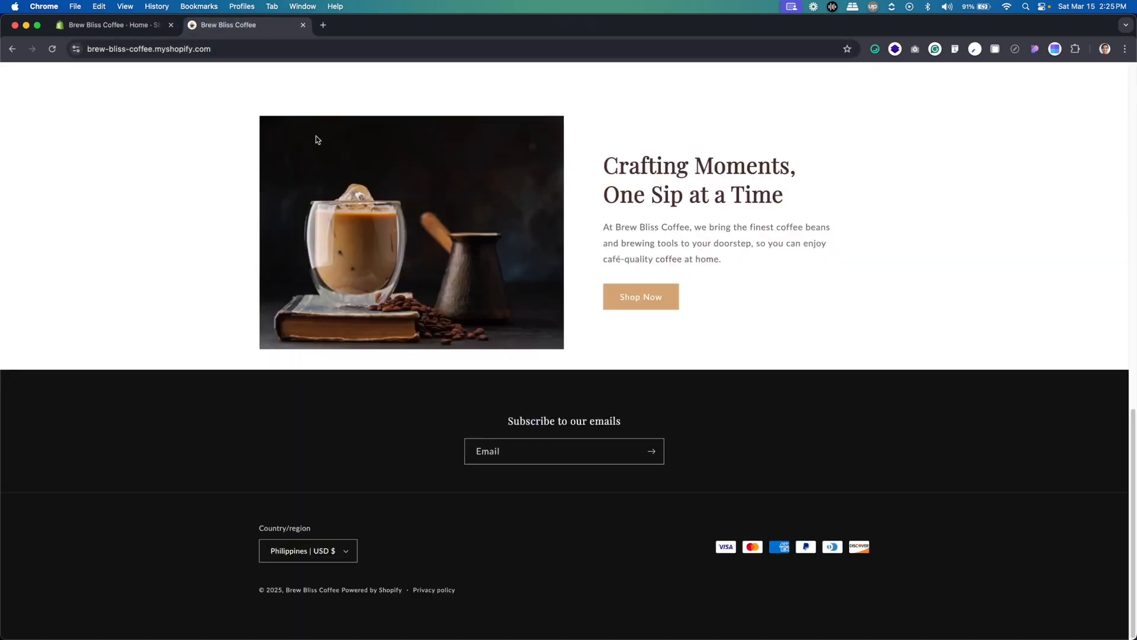
pyautogui.scroll(7, 401, 249)
pyautogui.scroll(5, 401, 248)
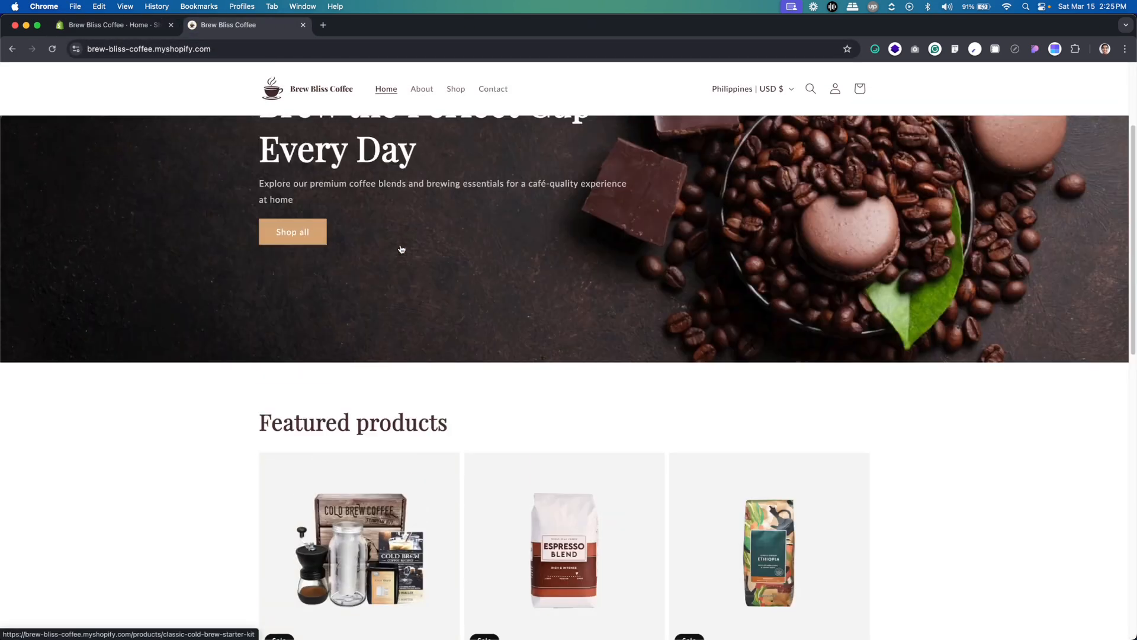
pyautogui.scroll(-5, 401, 249)
pyautogui.click(396, 447)
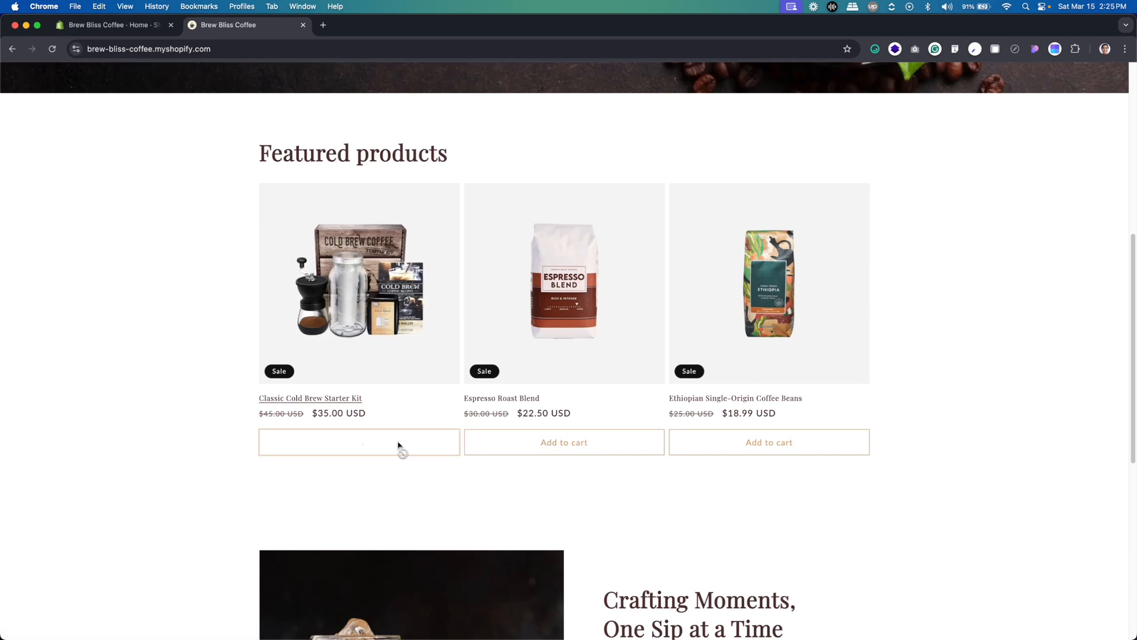
pyautogui.click(614, 442)
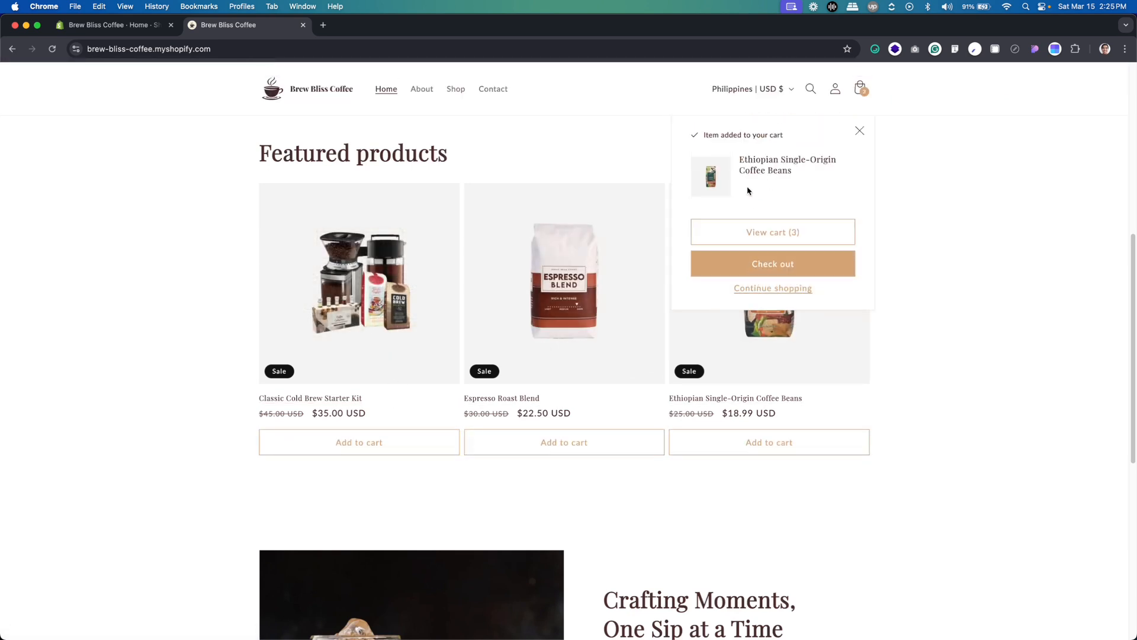
# View the shopping cart with the three products and proceed to checkout
pyautogui.click(779, 263)
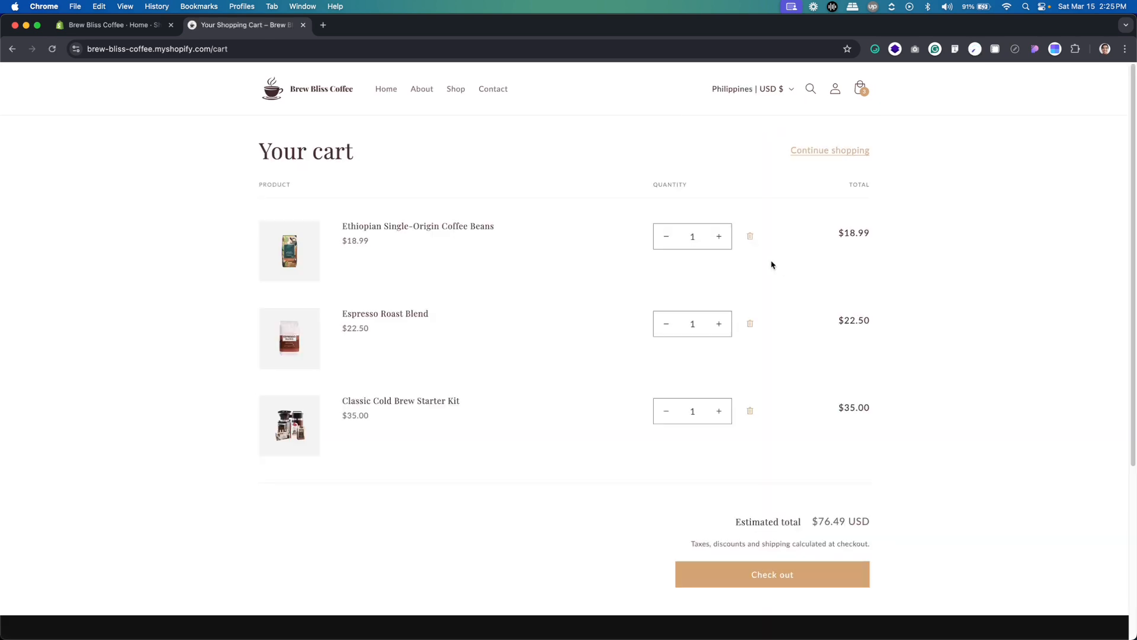
pyautogui.scroll(-3, 764, 262)
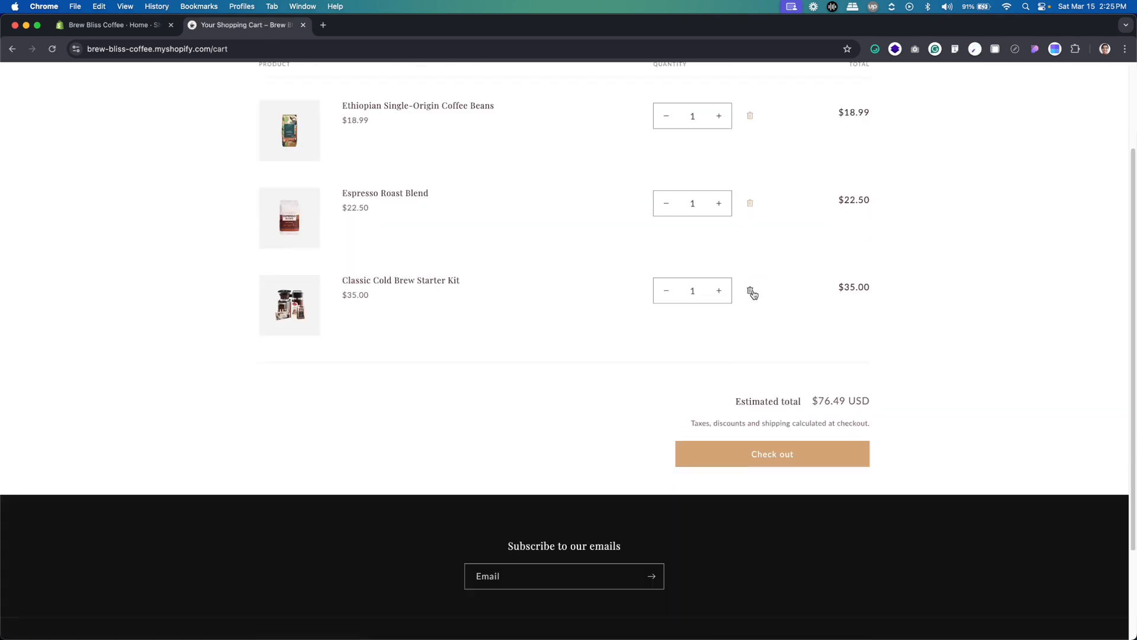
pyautogui.scroll(3, 761, 408)
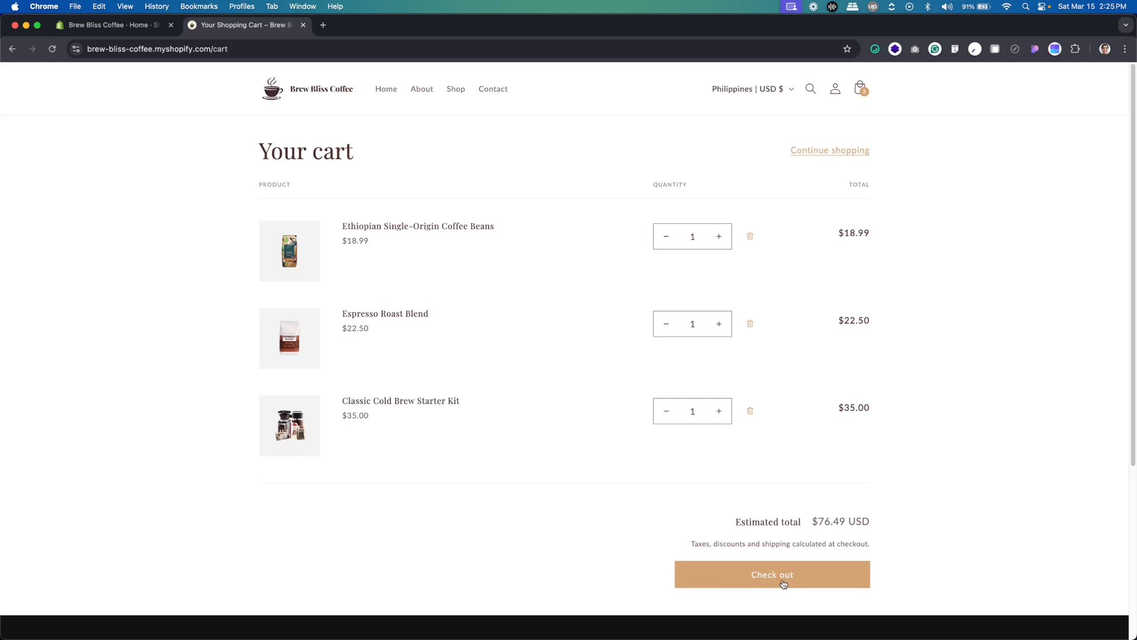
pyautogui.click(783, 584)
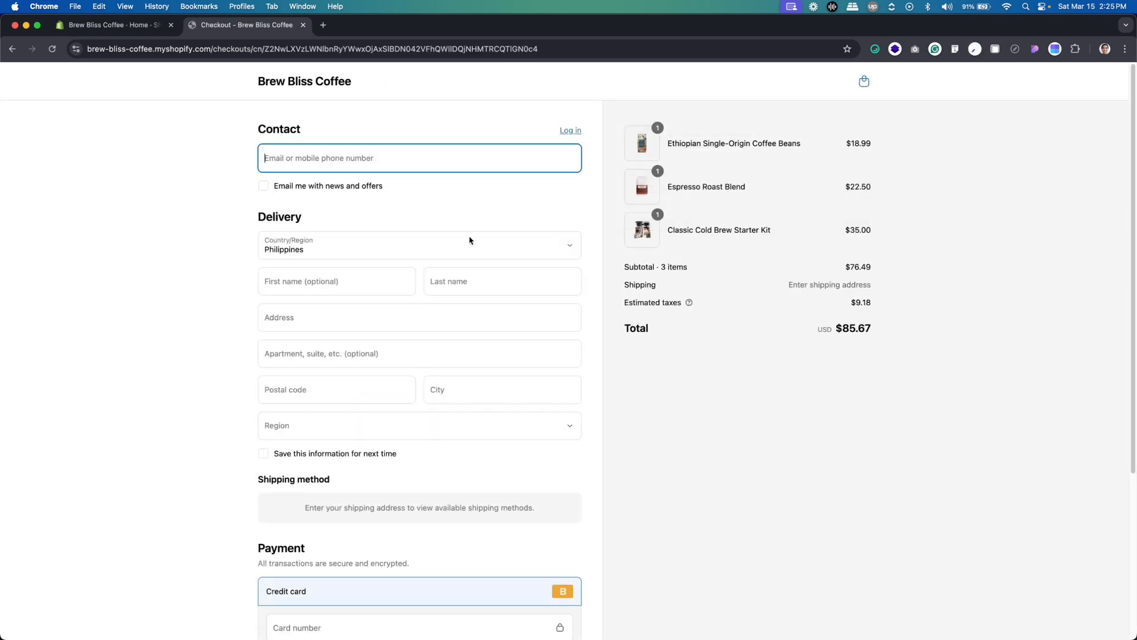
pyautogui.scroll(-3, 468, 243)
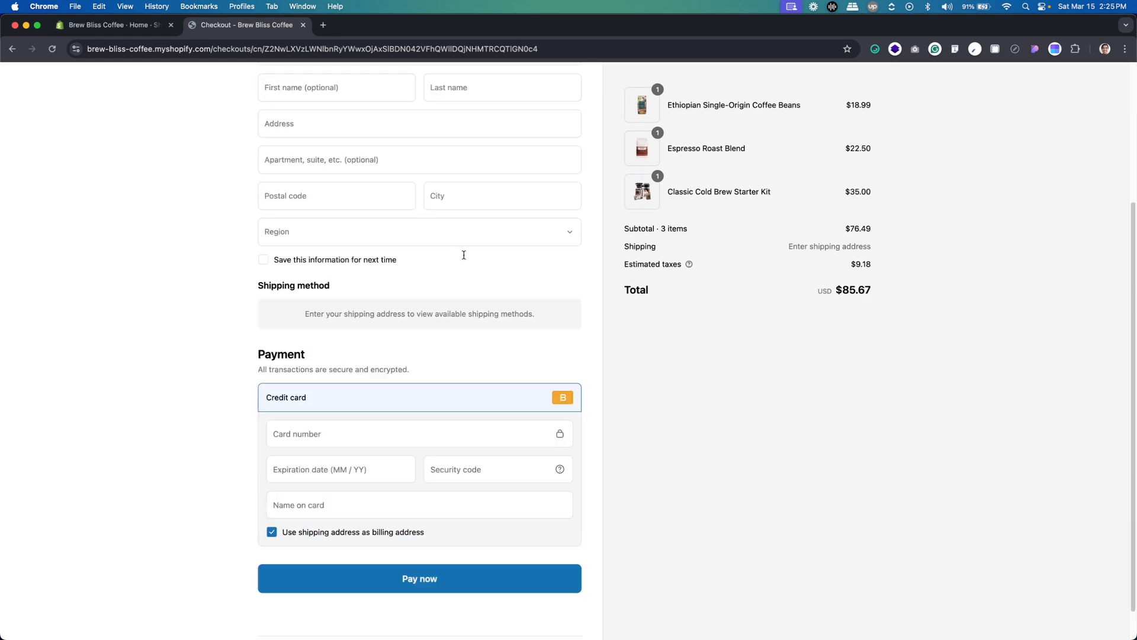
pyautogui.scroll(3, 361, 465)
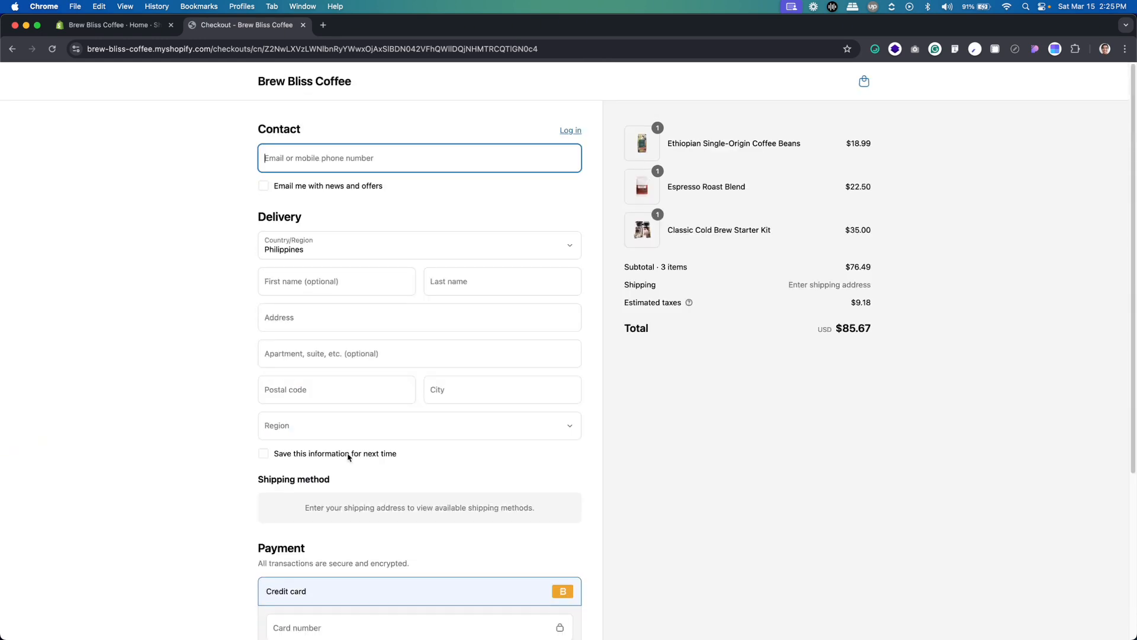
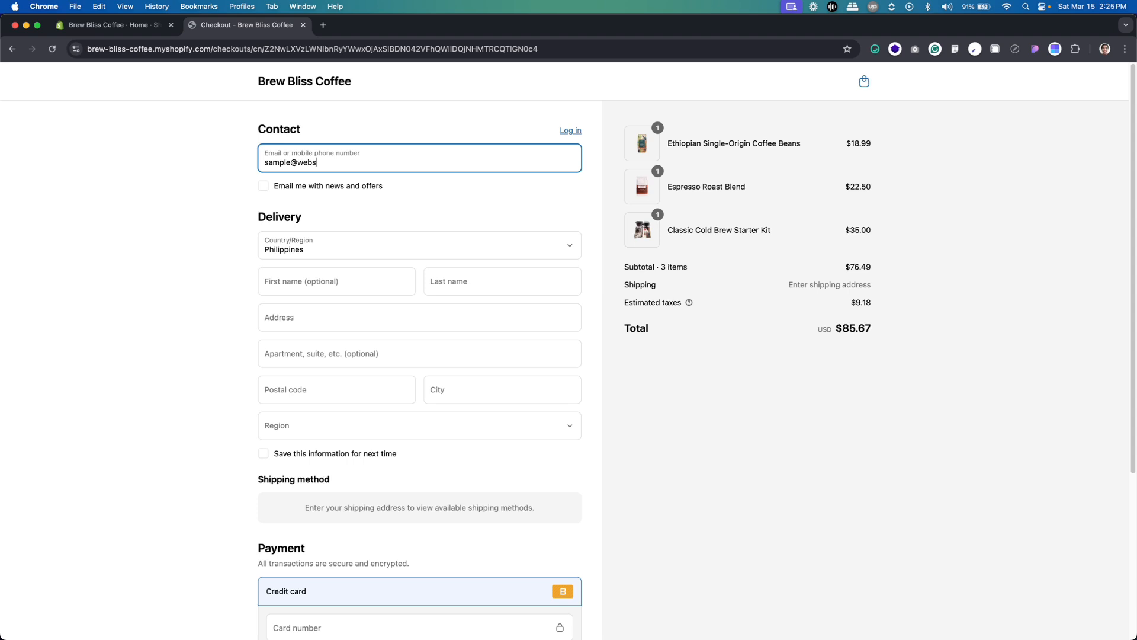
# Enter the customer's first and last name in the delivery details
pyautogui.click(301, 289)
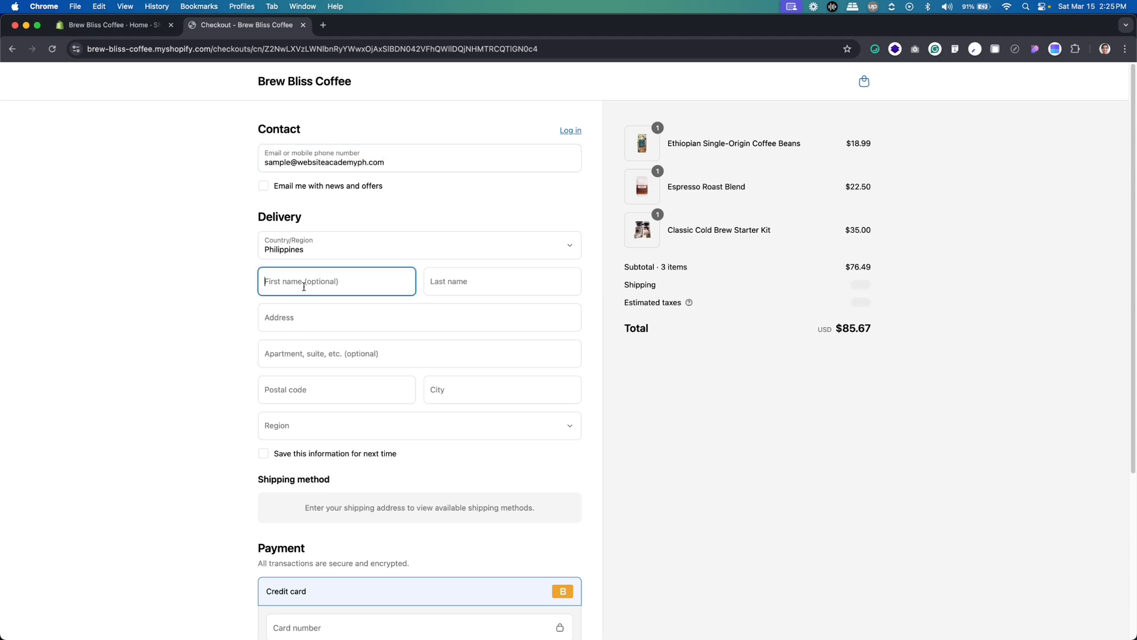
pyautogui.write('A')
pyautogui.click(454, 279)
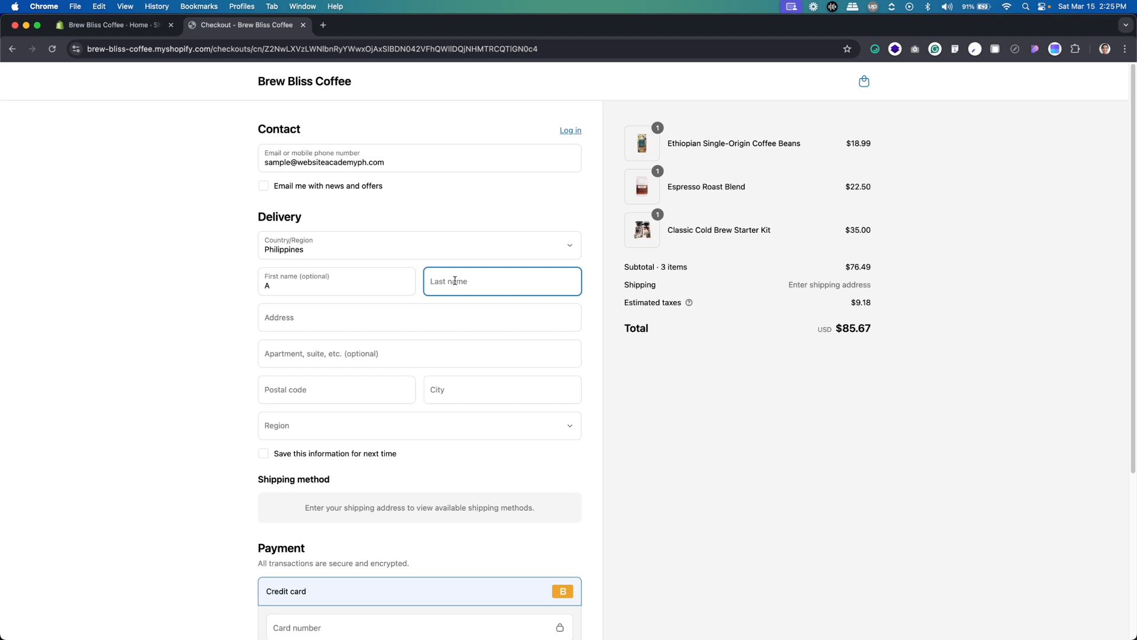
pyautogui.write('M')
# Fill in the customer's street address, postal code and city, leaving the apartment field empty
pyautogui.click(297, 317)
pyautogui.write('123')
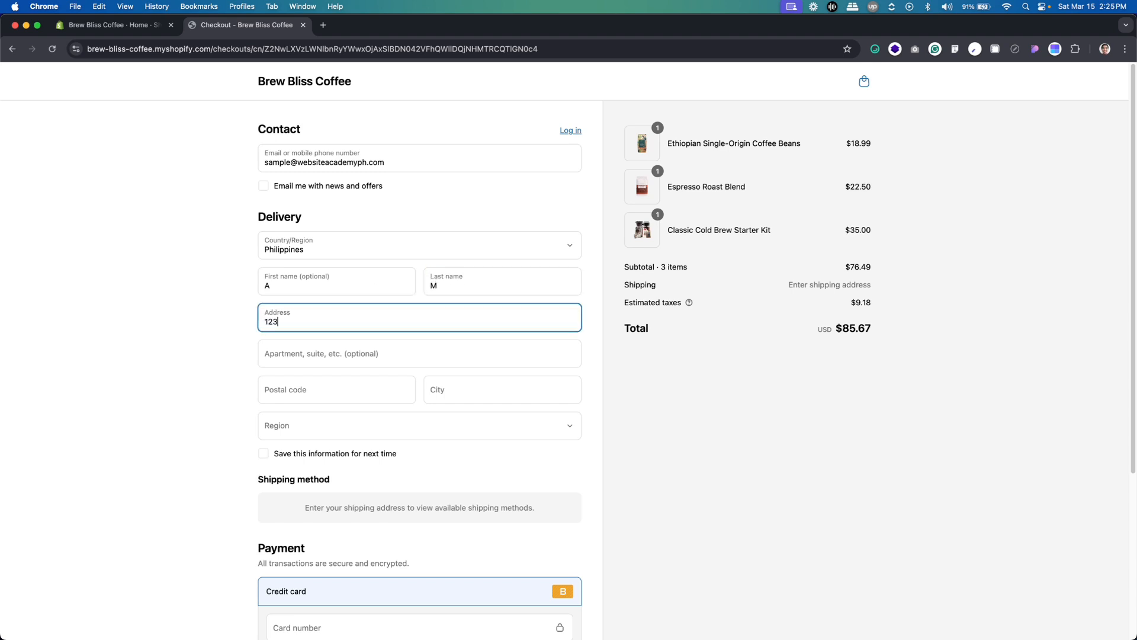
pyautogui.click(305, 364)
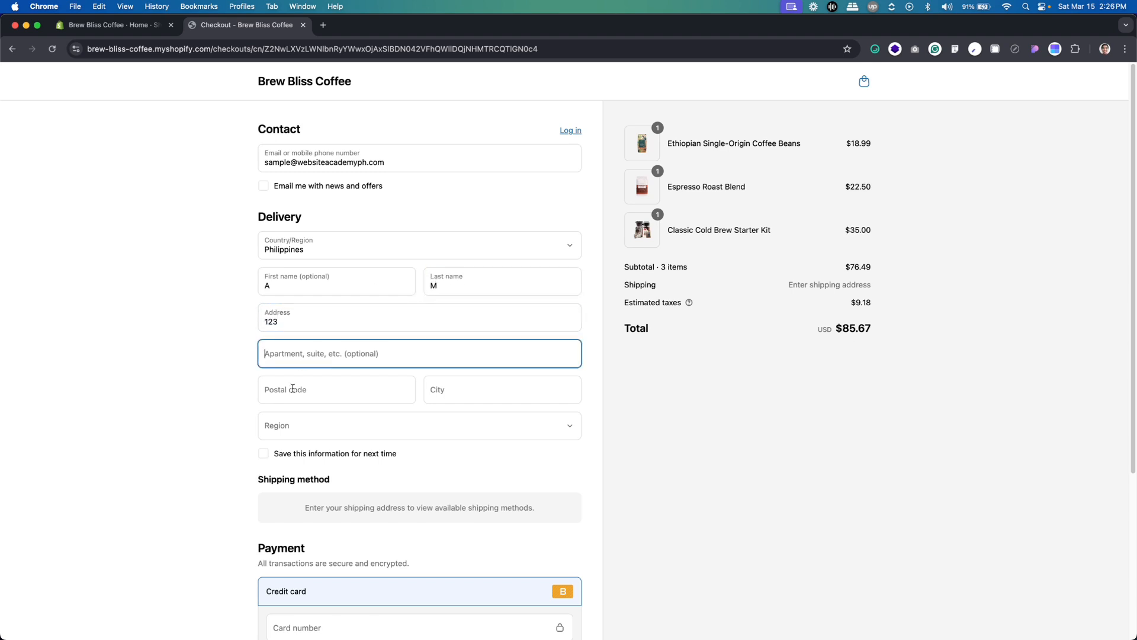
pyautogui.click(292, 388)
pyautogui.write('1234')
pyautogui.click(458, 394)
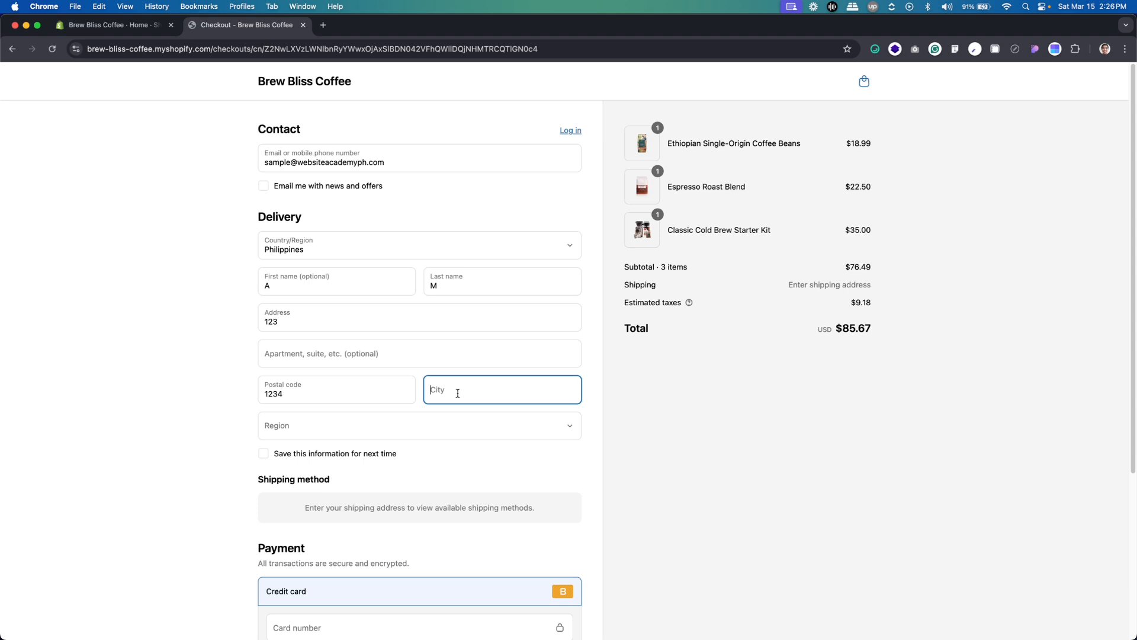
pyautogui.write('Manila')
# Select the customer's region for the delivery address
pyautogui.click(454, 424)
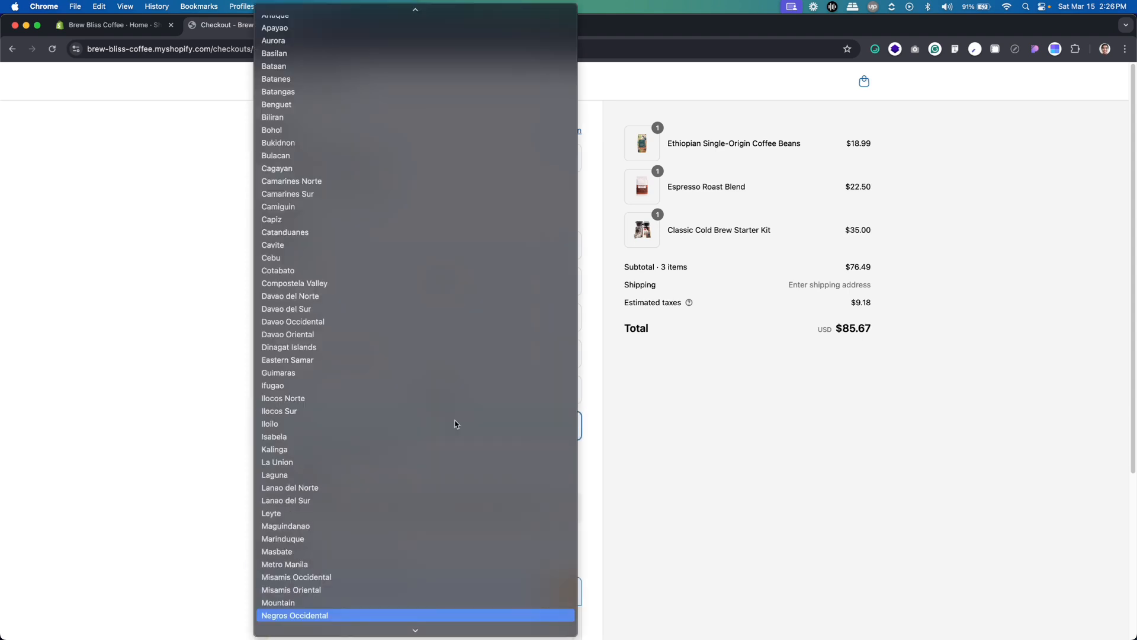
pyautogui.scroll(-10, 410, 420)
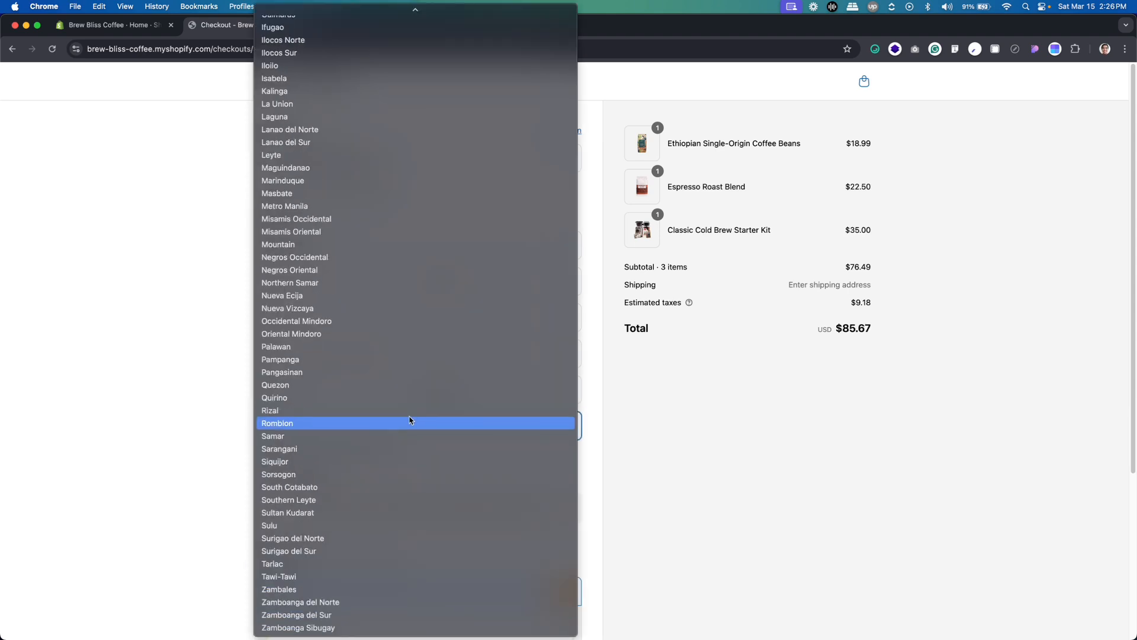
pyautogui.scroll(11, 410, 421)
pyautogui.scroll(-11, 410, 421)
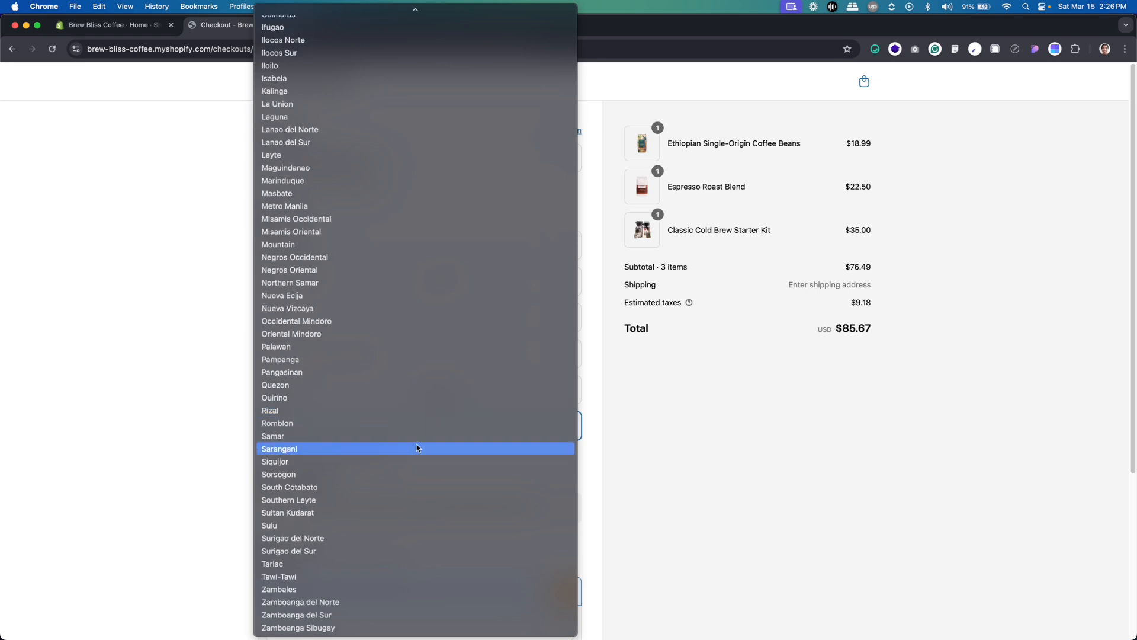
pyautogui.click(387, 415)
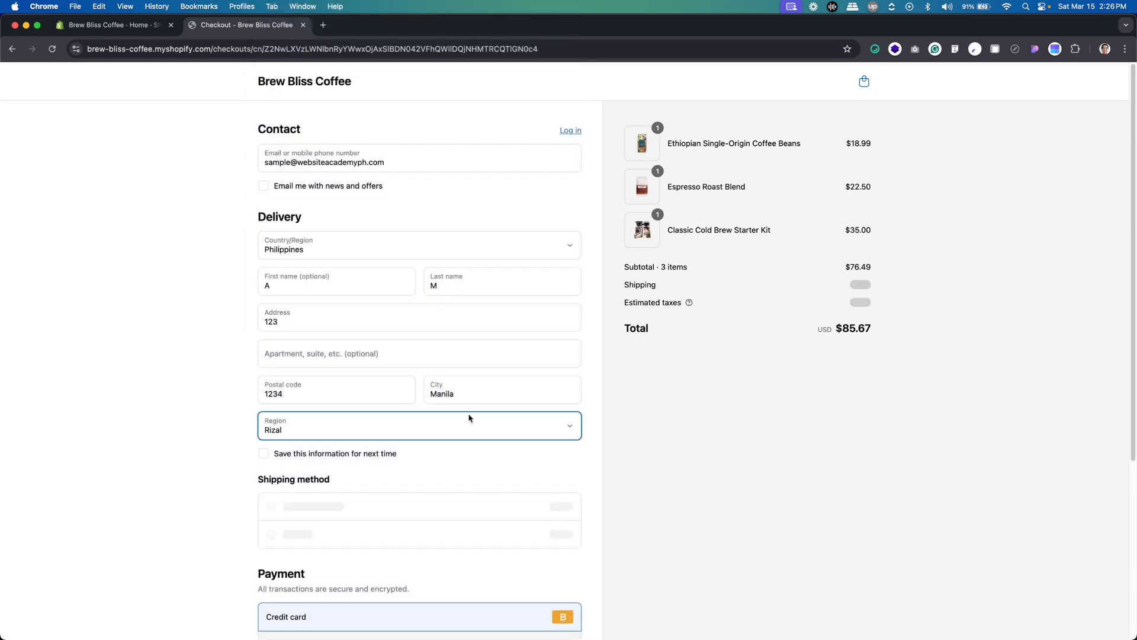
# Replace the delivery city with one that belongs to the selected region
pyautogui.hotkey('shift', 'Tab')
pyautogui.write('A')
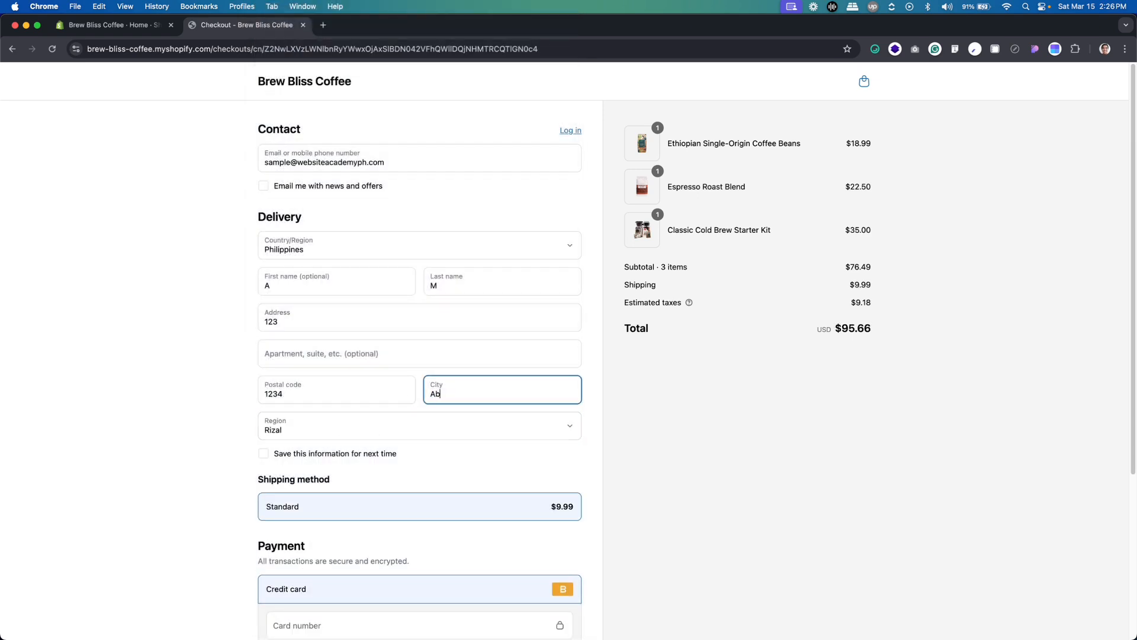
pyautogui.write('nt')
pyautogui.write('opp')
pyautogui.press('BackSpace')
pyautogui.press('BackSpace')
pyautogui.write('ipo')
pyautogui.click(149, 362)
# Switch to Figma and copy the test-orders help link under Testing Shopify Payments in the Other Information frame
pyautogui.scroll(-3, 181, 352)
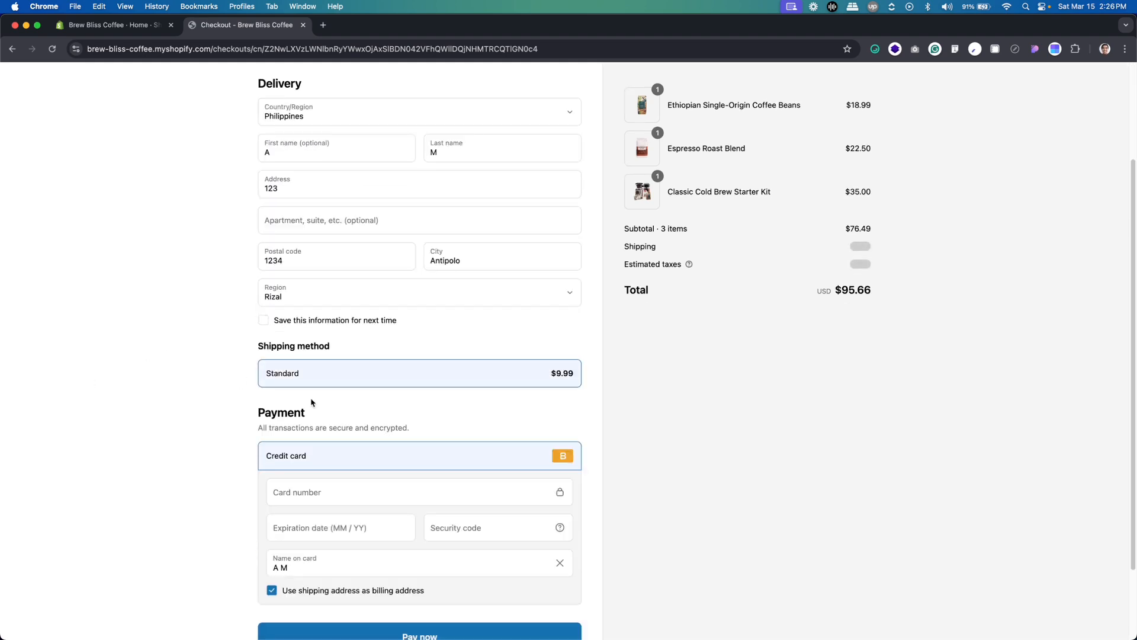
pyautogui.scroll(-2, 335, 496)
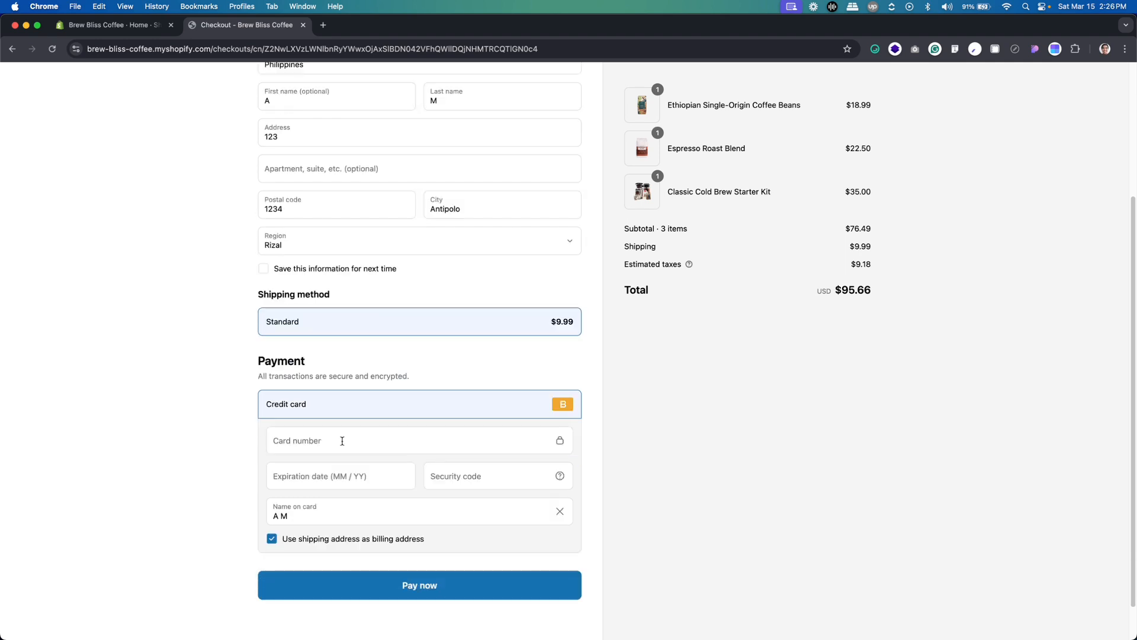
pyautogui.press('super+Tab')
pyautogui.press('super+Tab')
pyautogui.press('super+Tab')
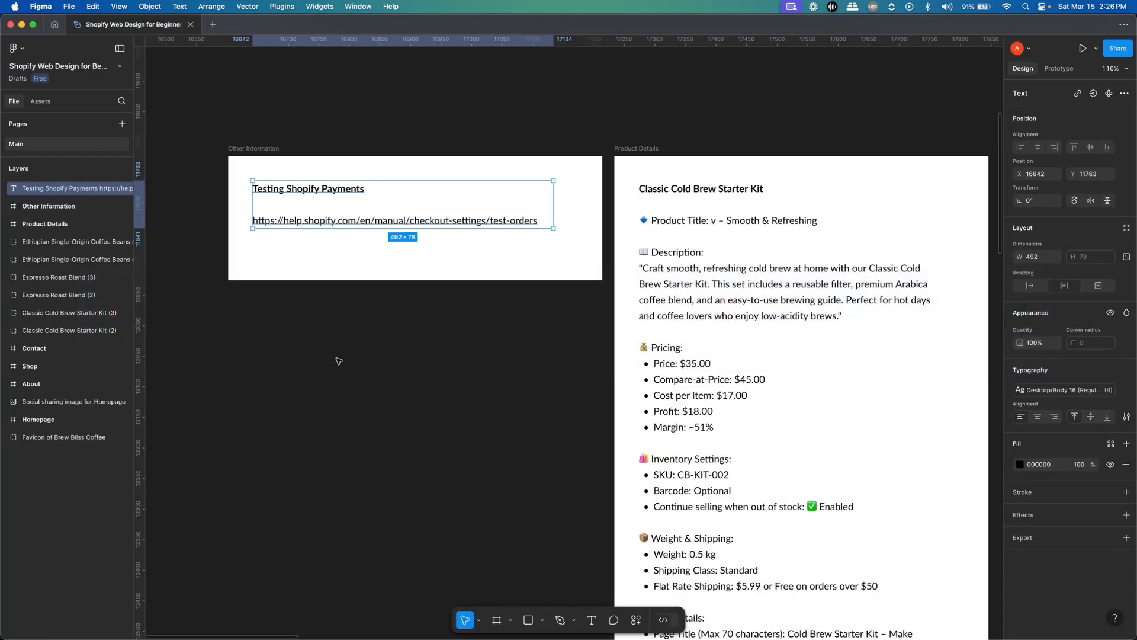
pyautogui.doubleClick(377, 220)
pyautogui.click(377, 221)
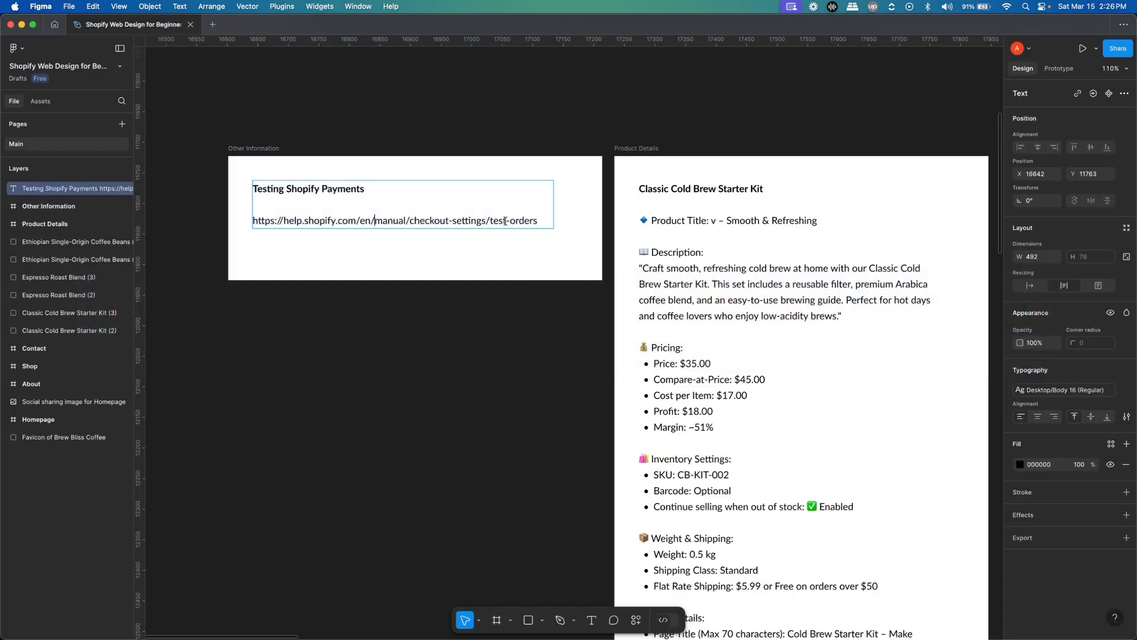
pyautogui.moveTo(546, 219); pyautogui.dragTo(237, 232)
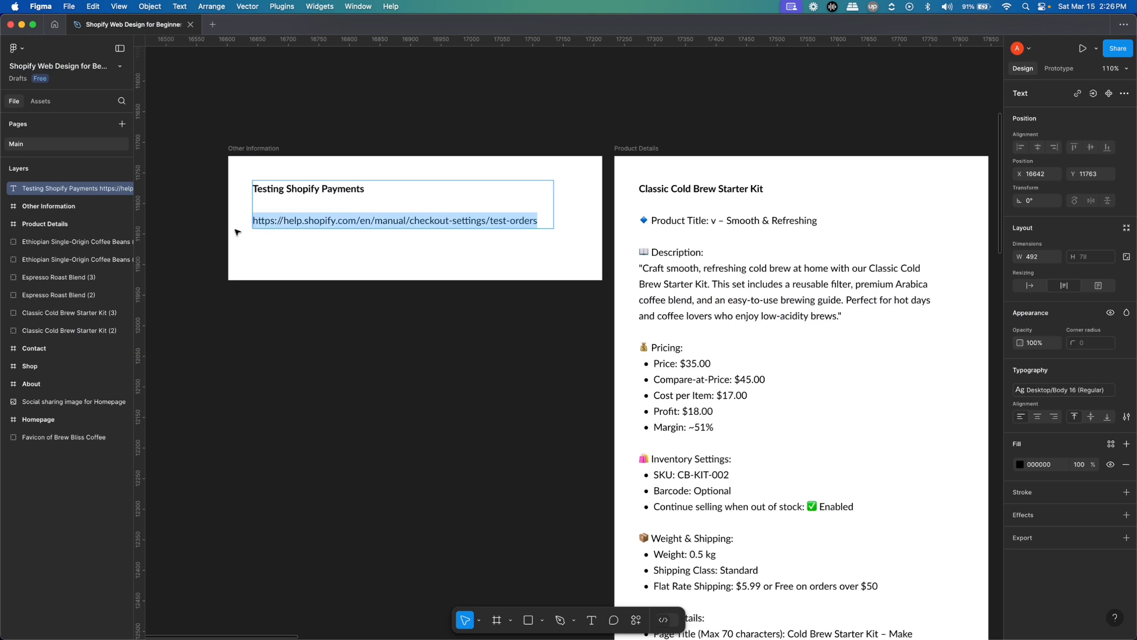
pyautogui.press('super+c')
# Switch to Chrome, open the copied link in a new tab and examine the Bogus Gateway test card details
pyautogui.press('super+Tab')
pyautogui.press('super+t')
pyautogui.press('super+v')
pyautogui.press('Return')
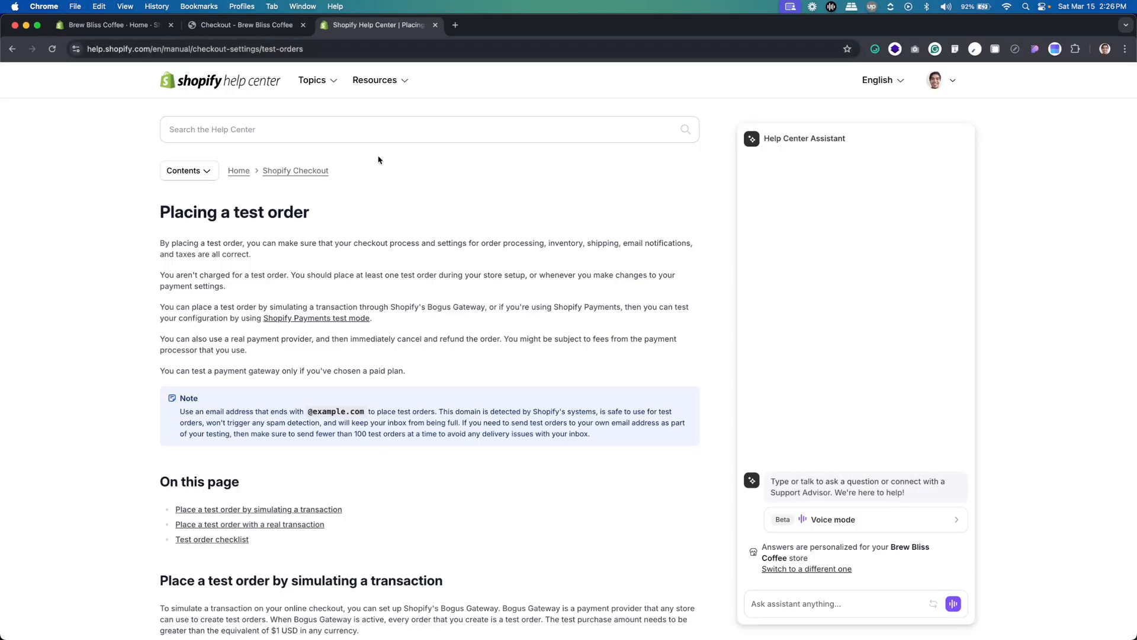
pyautogui.scroll(-8, 378, 164)
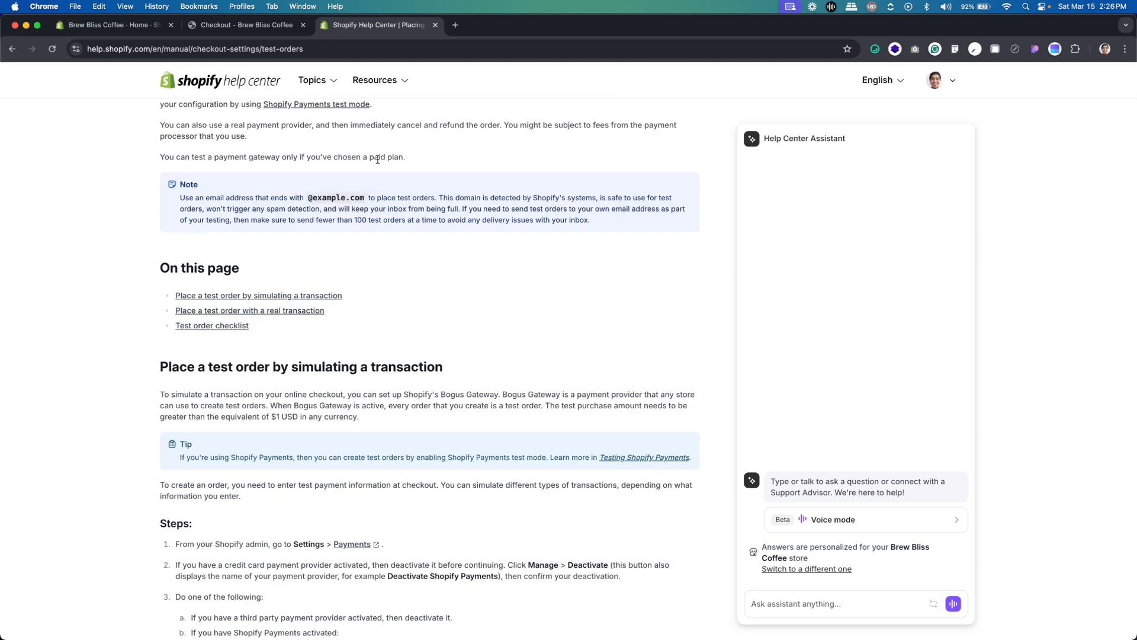
pyautogui.scroll(-5, 375, 165)
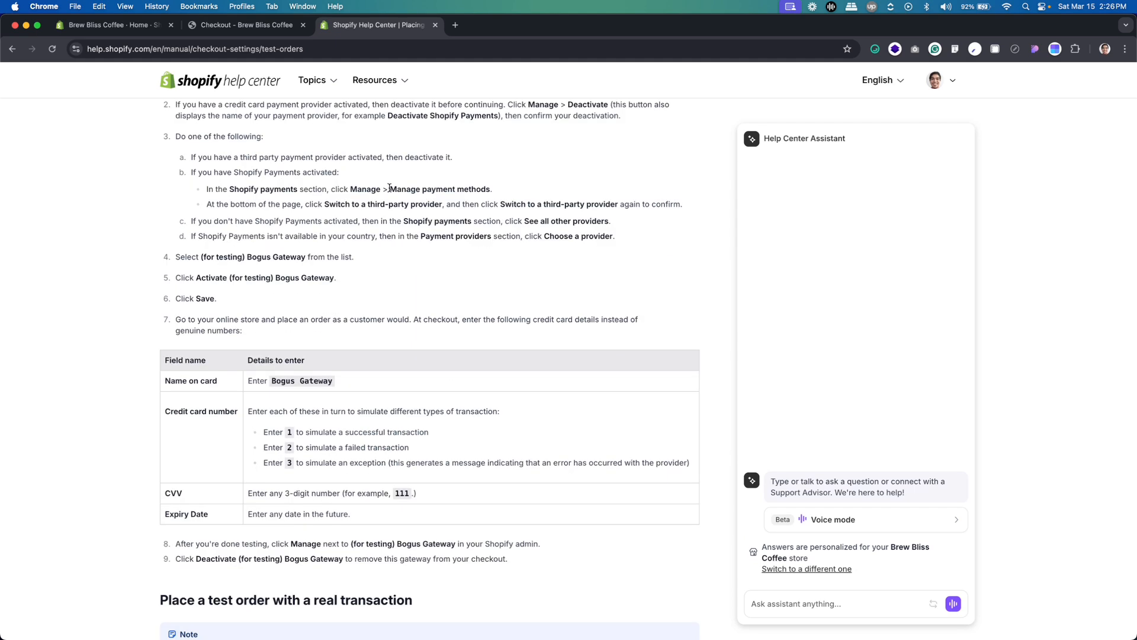
pyautogui.scroll(-2, 389, 189)
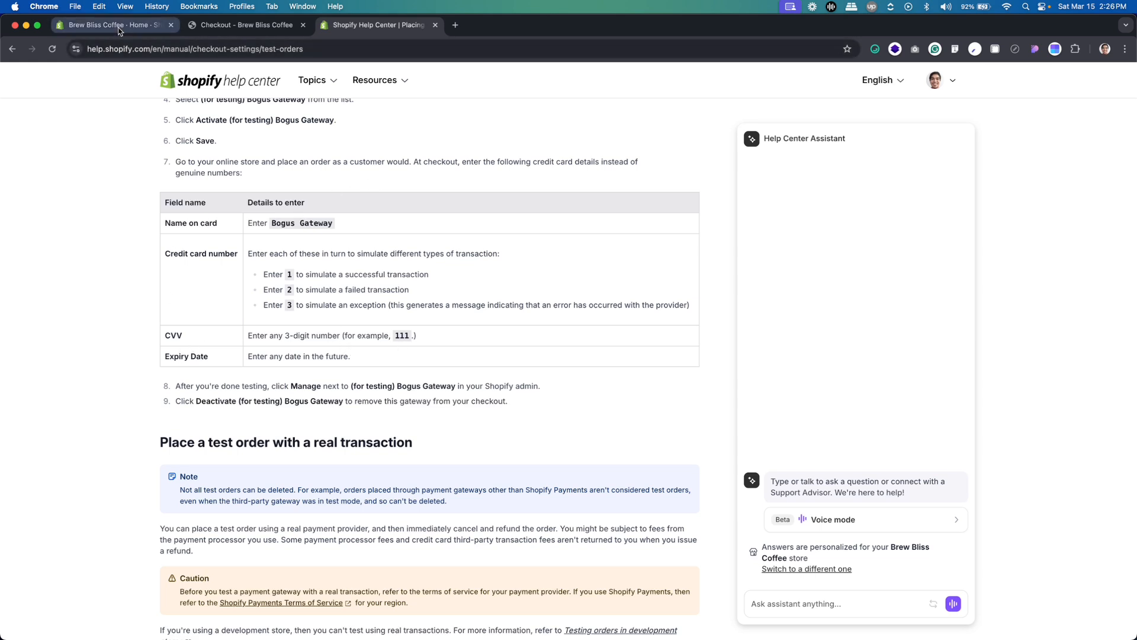
# Return to the checkout and enter the test card number, expiration date and security code
pyautogui.hotkey('ctrl', 'shift', 'Tab')
pyautogui.click(354, 445)
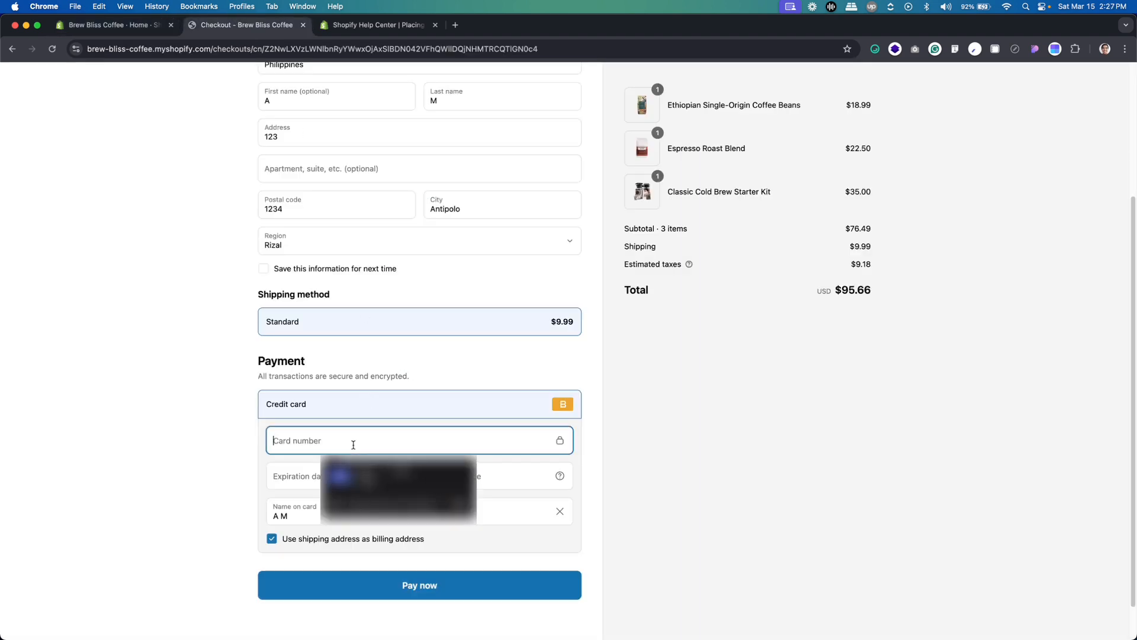
pyautogui.write('1')
pyautogui.click(289, 469)
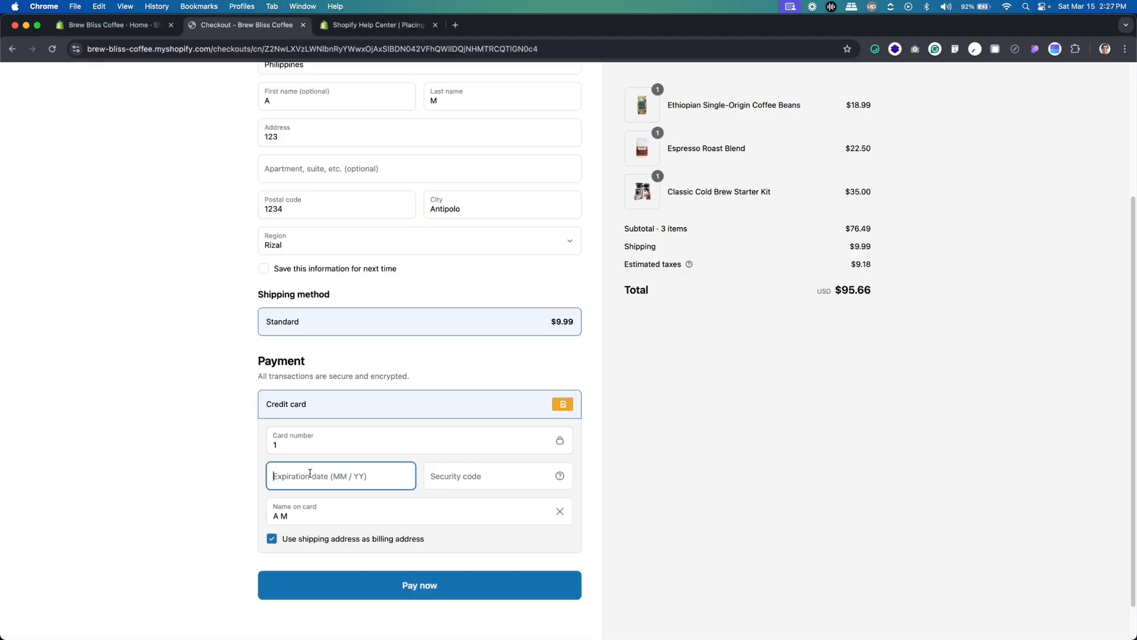
pyautogui.write('03 / 2029')
pyautogui.click(497, 479)
pyautogui.write('111')
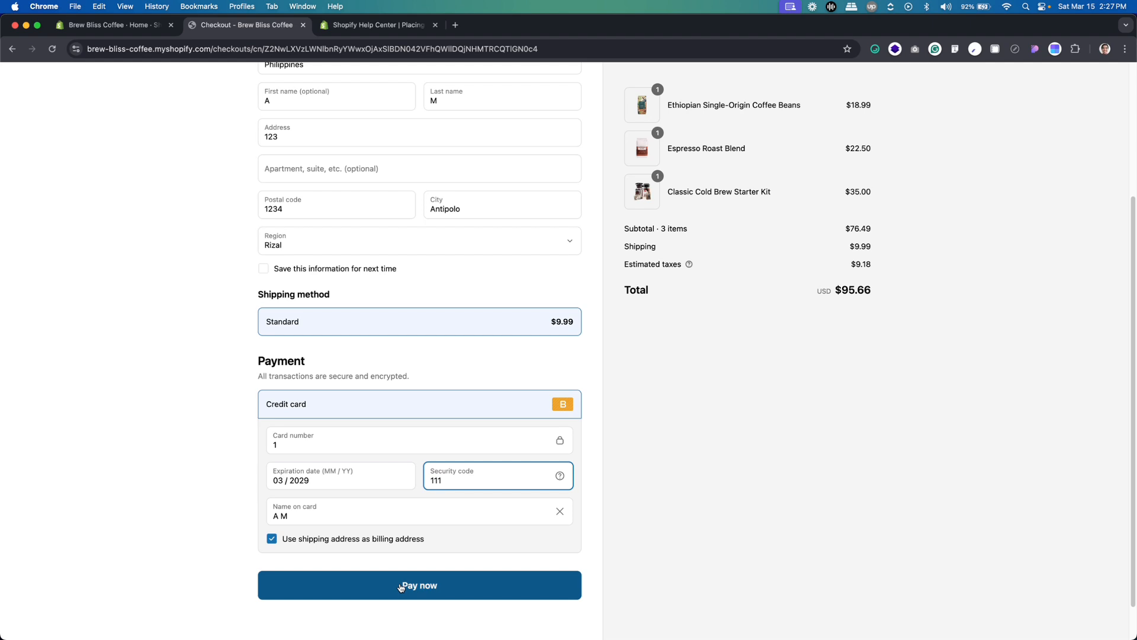
# Submit the payment for the test order
pyautogui.click(402, 586)
pyautogui.press('super+Tab')
pyautogui.press('super+Tab')
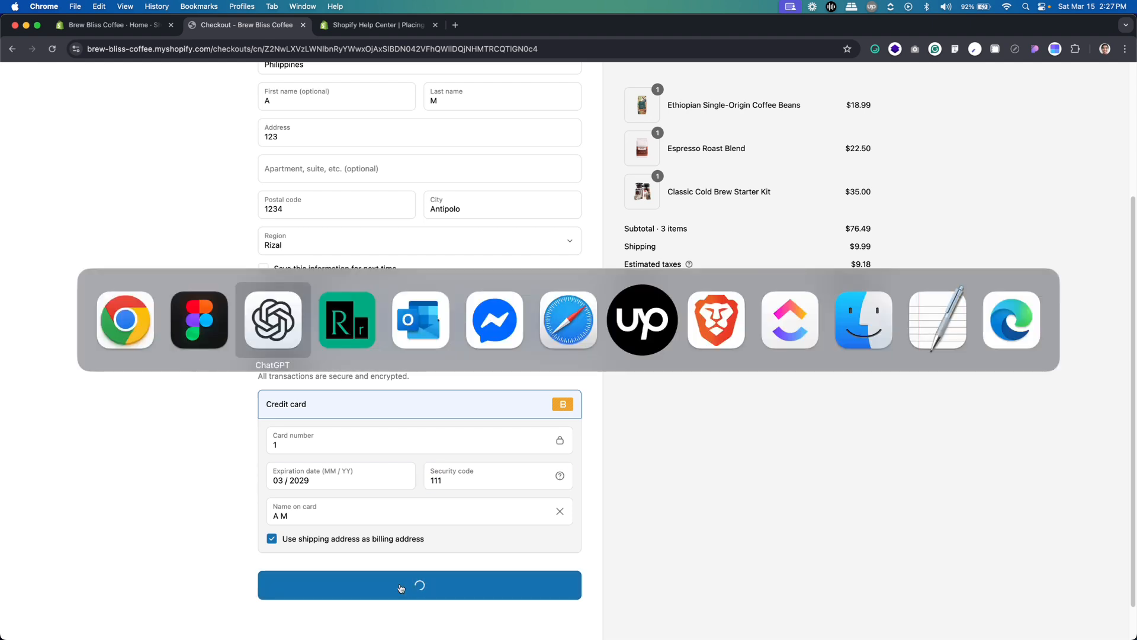
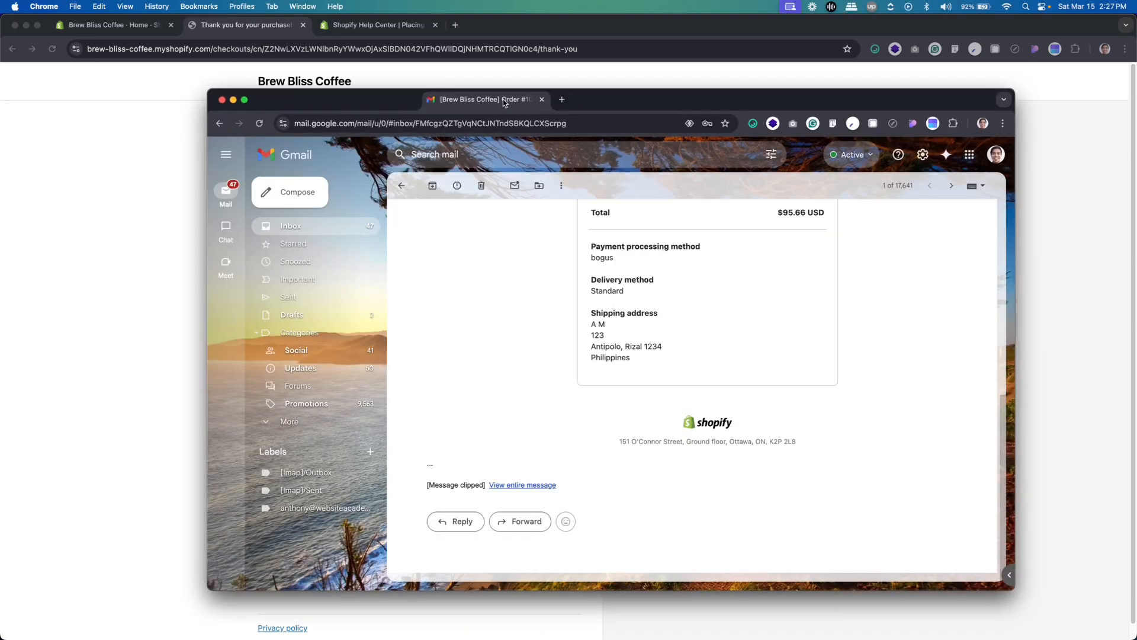
# Bring up the Gmail window, review the new-order notification from its order summary to the shipping address, and put the window aside
pyautogui.moveTo(503, 102); pyautogui.dragTo(490, 103)
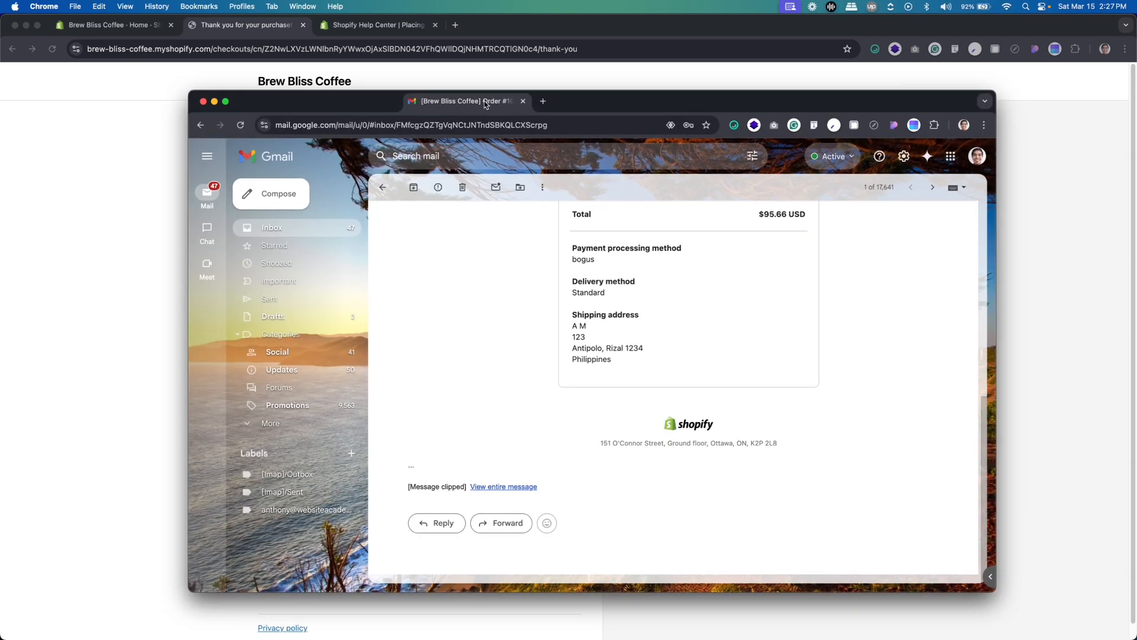
pyautogui.scroll(6, 643, 323)
pyautogui.scroll(2, 643, 325)
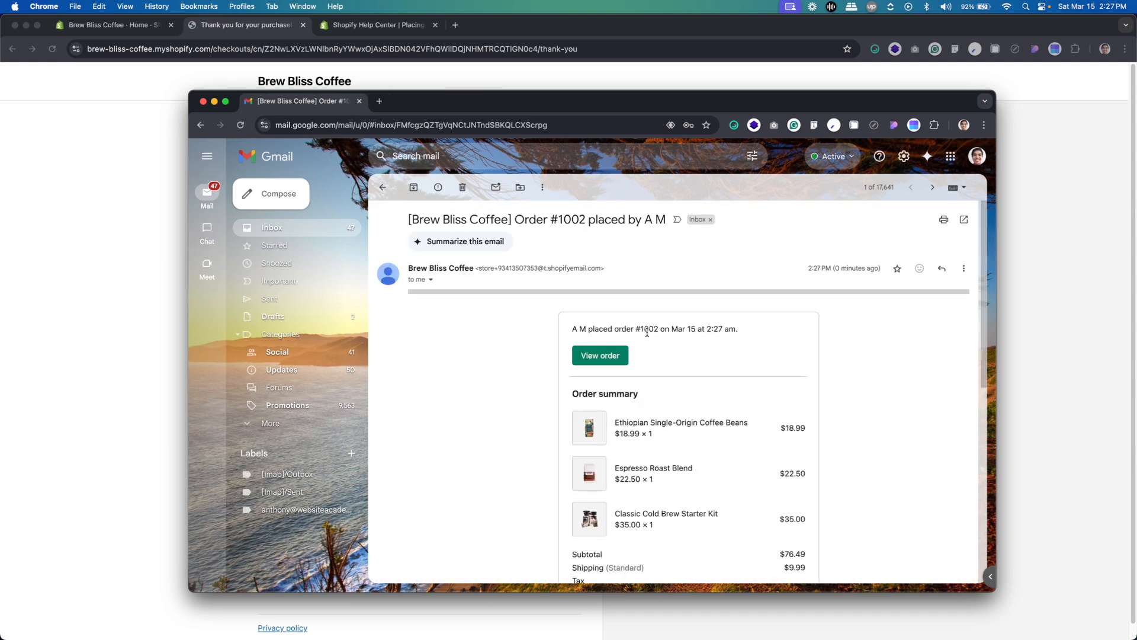
pyautogui.scroll(-4, 610, 391)
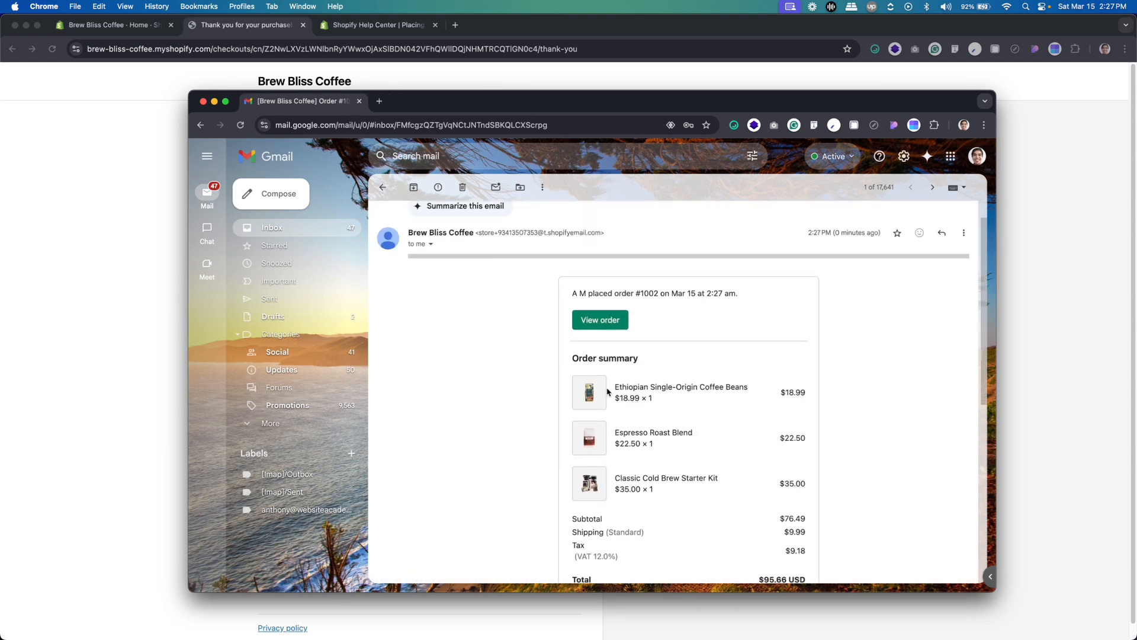
pyautogui.scroll(-5, 608, 393)
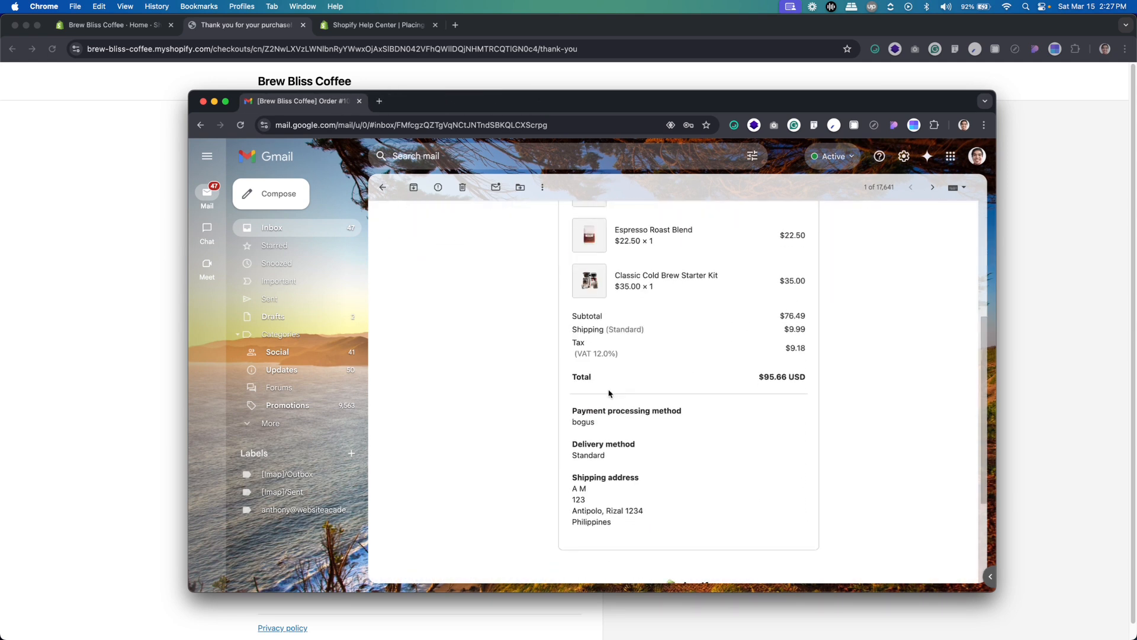
pyautogui.scroll(-6, 609, 393)
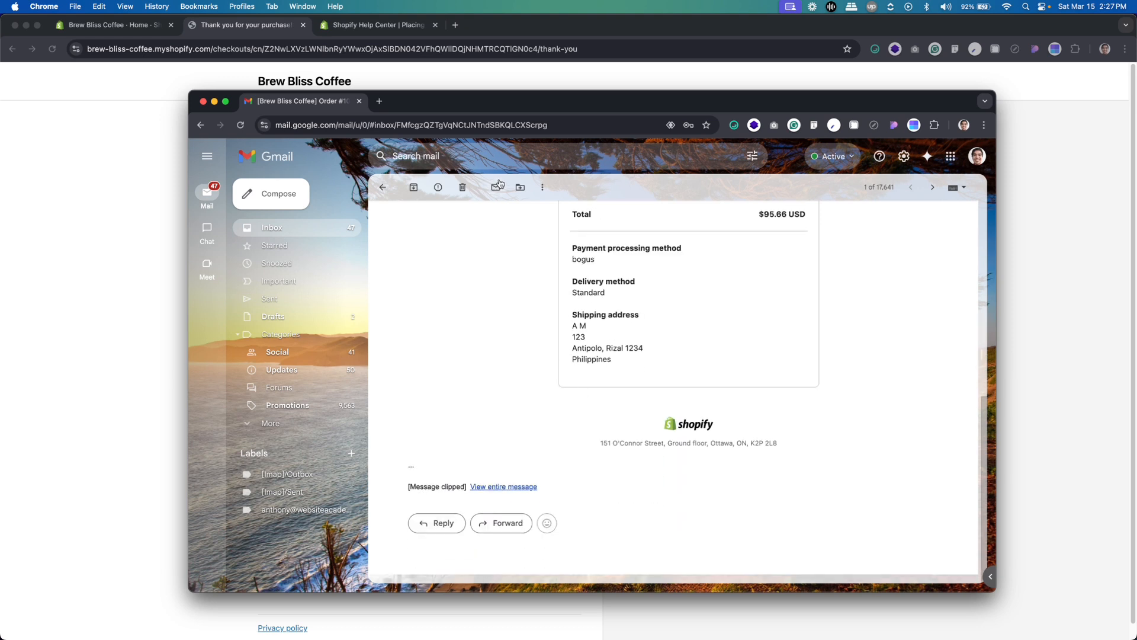
pyautogui.moveTo(526, 110); pyautogui.dragTo(1136, 128)
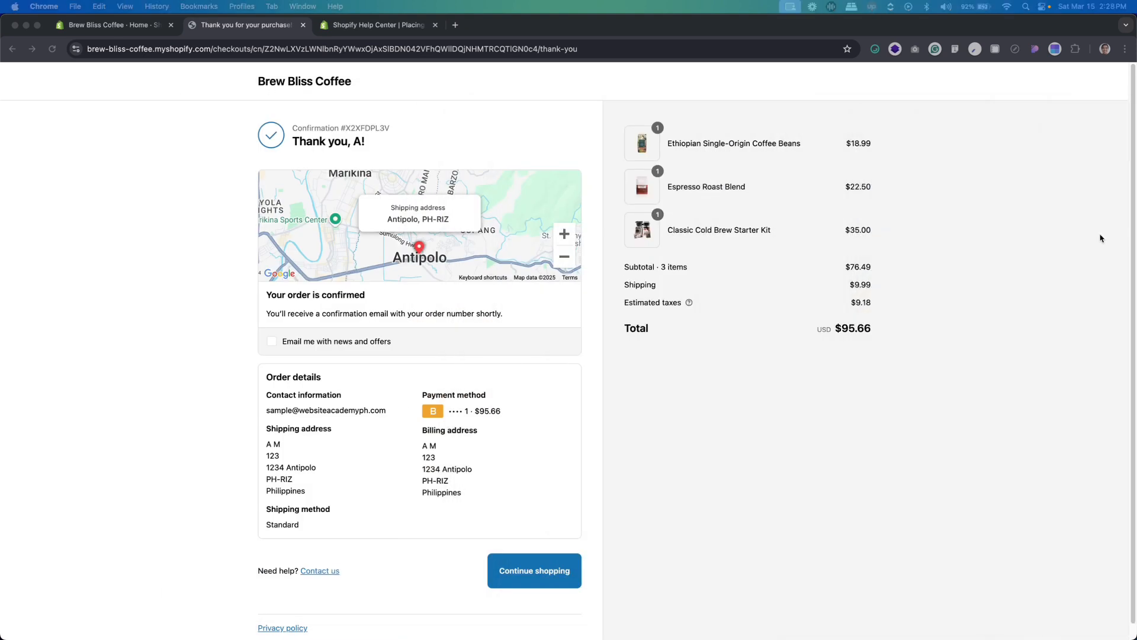
pyautogui.click(680, 409)
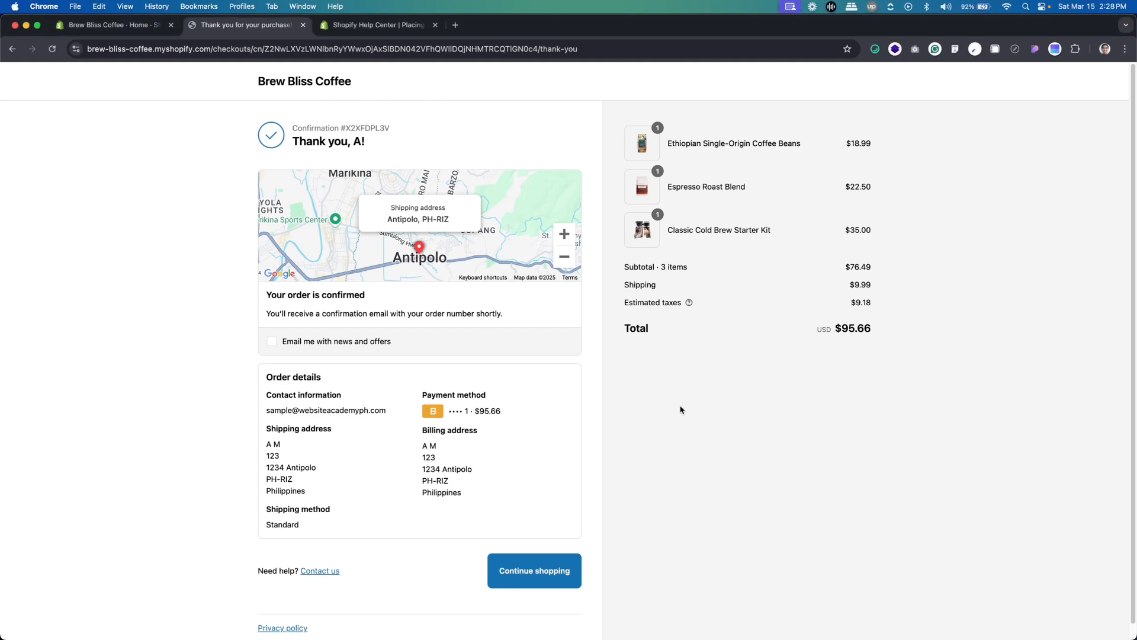
# Switch to Responsively App and unlock the Brew Bliss Coffee storefront with the store password
pyautogui.press('super+Tab')
pyautogui.press('super+Tab')
pyautogui.press('super+Tab')
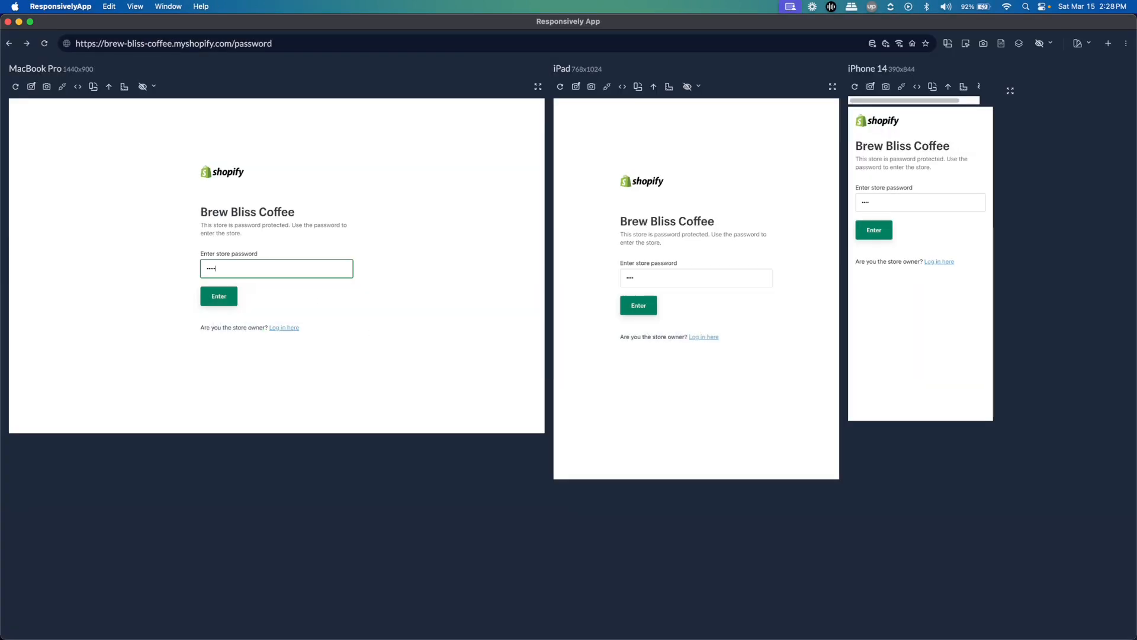
pyautogui.press('Return')
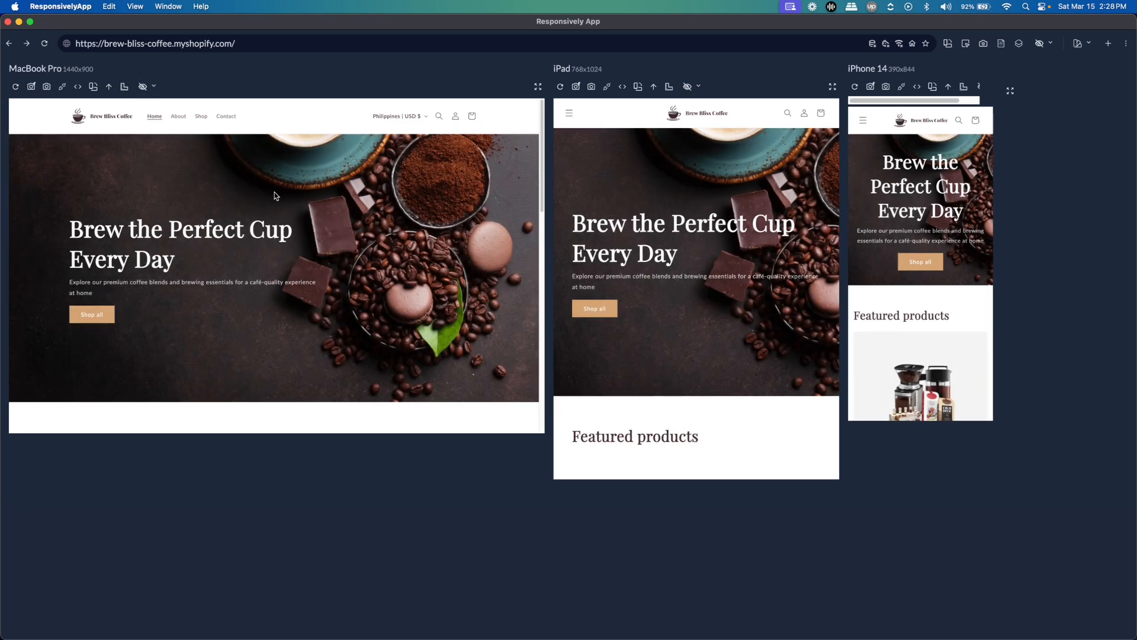
# Check the homepage layout from hero banner to footer in the MacBook Pro, iPad and iPhone 14 previews
pyautogui.scroll(-5, 274, 192)
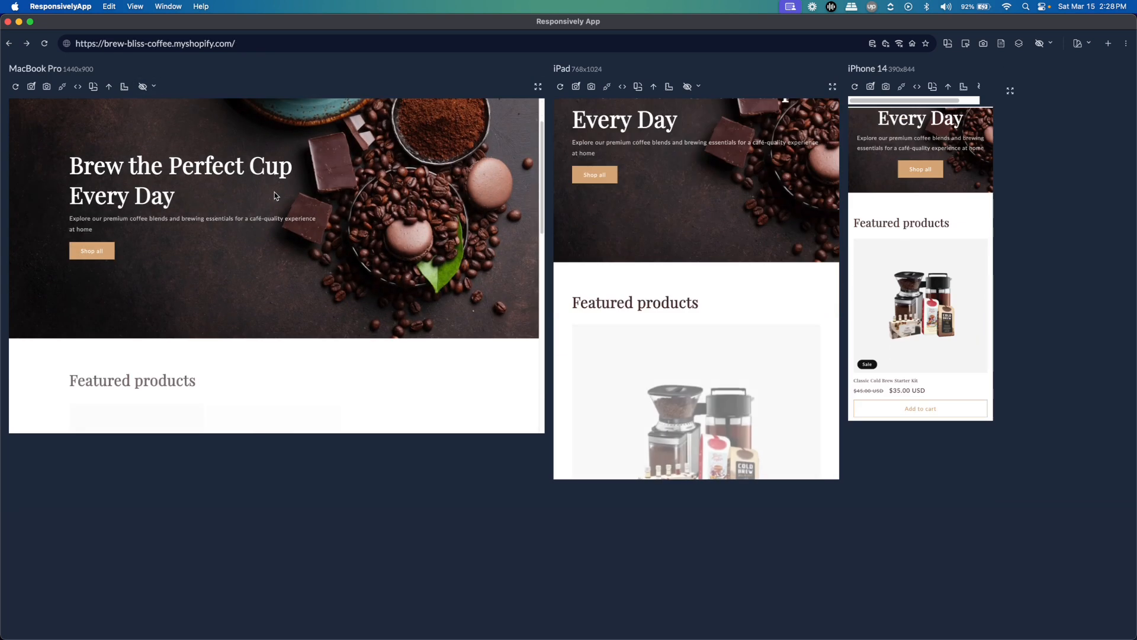
pyautogui.scroll(-5, 274, 197)
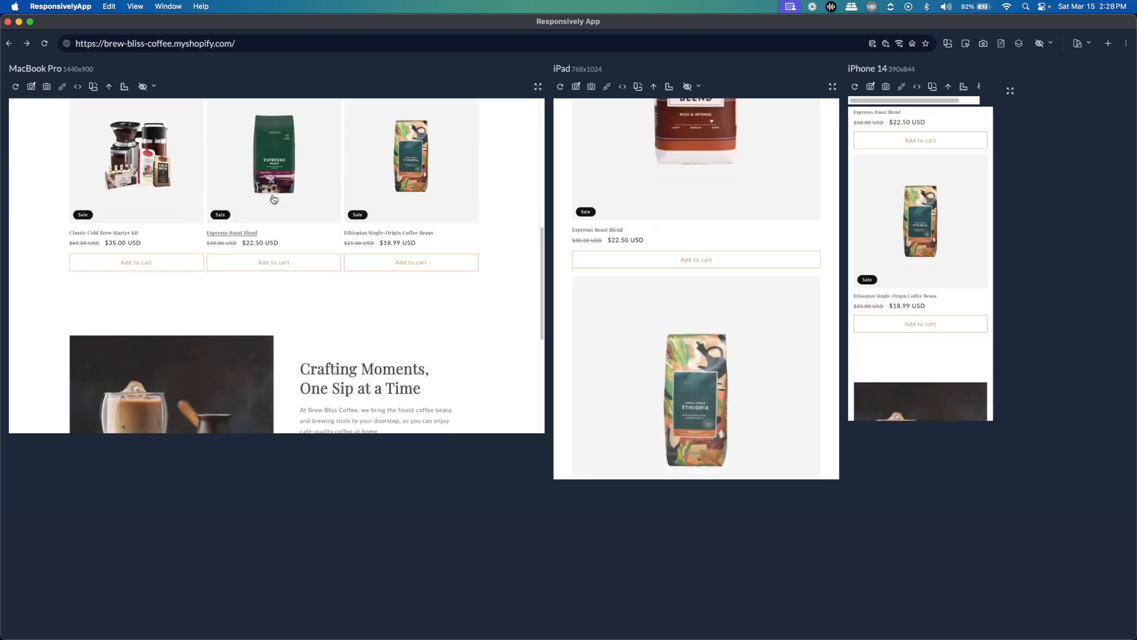
pyautogui.scroll(-3, 273, 198)
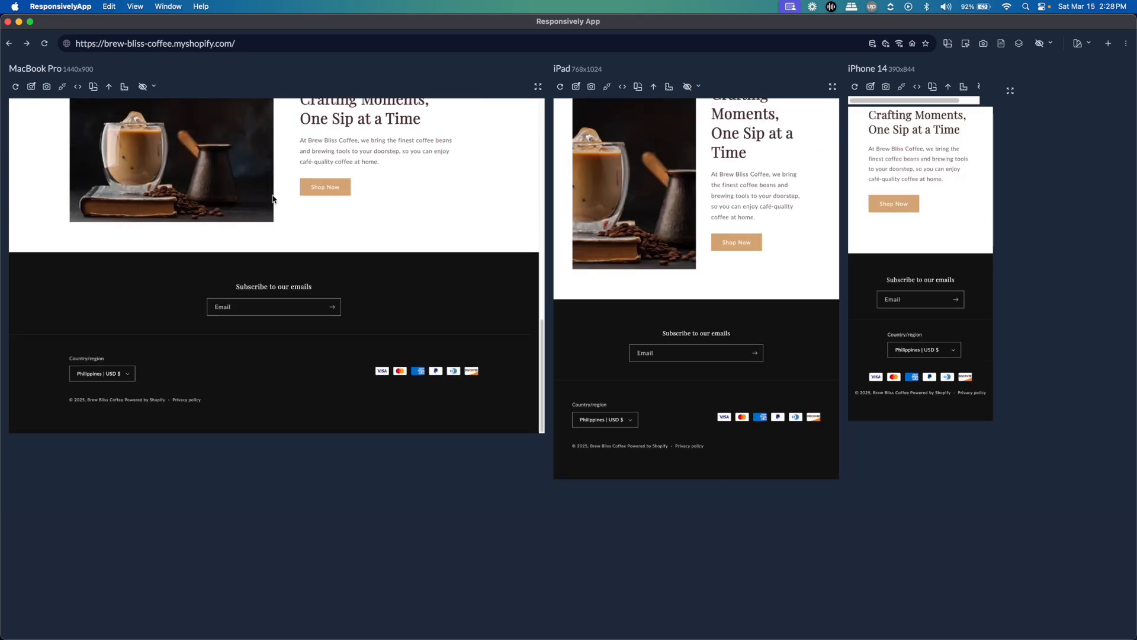
pyautogui.scroll(10, 273, 199)
pyautogui.scroll(-3, 274, 199)
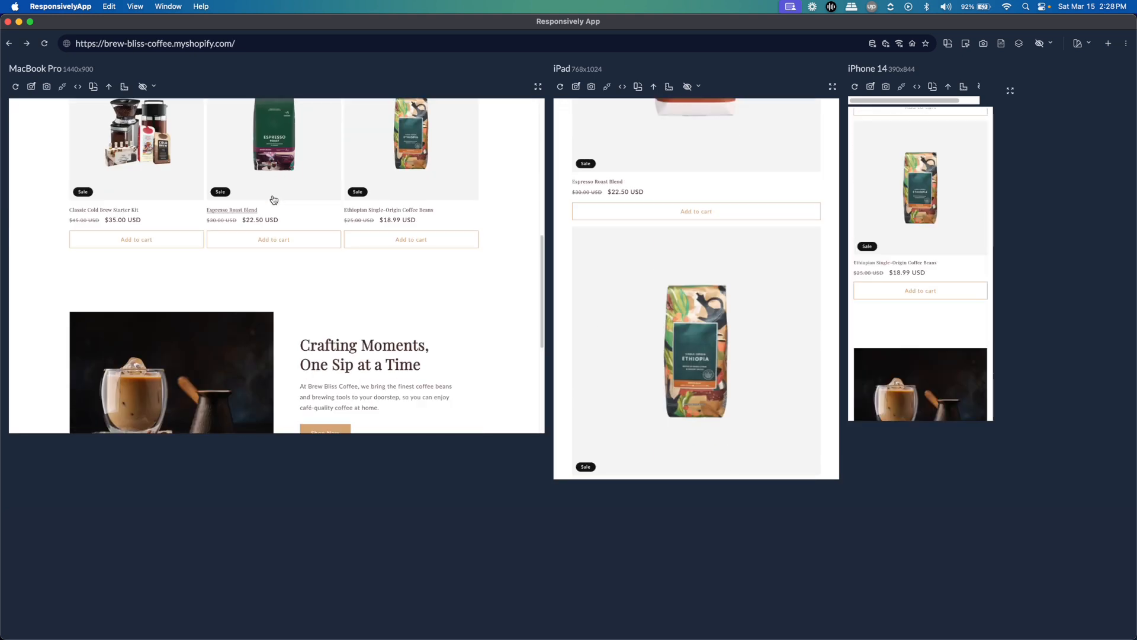
pyautogui.scroll(5, 273, 196)
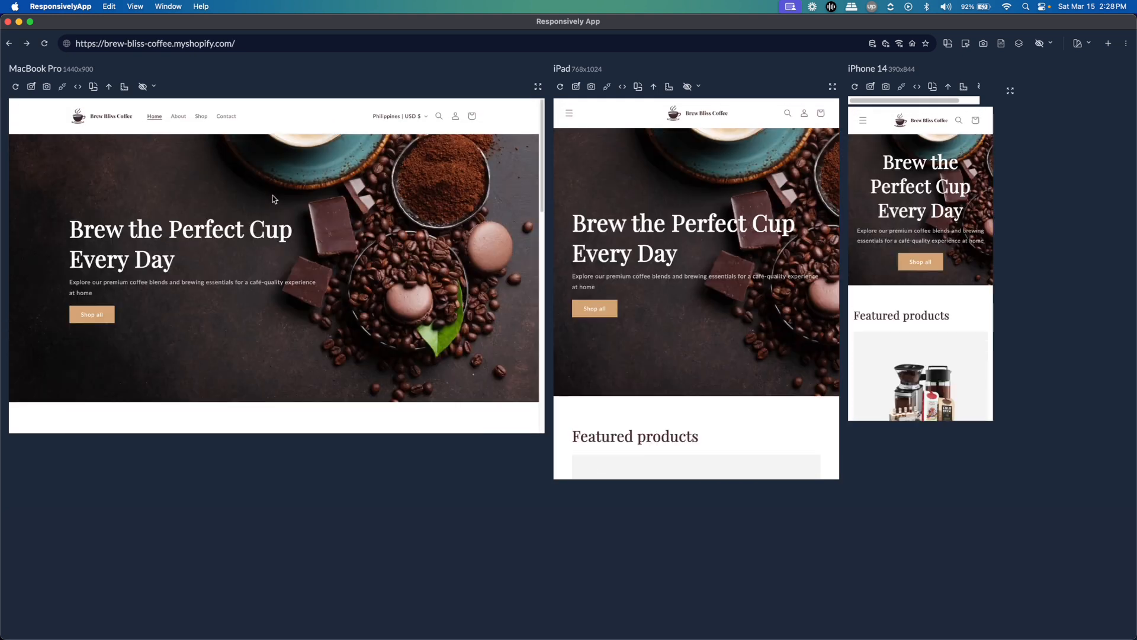
# Open the About page and check its layout down to the footer in all three device previews
pyautogui.click(179, 118)
pyautogui.scroll(-3, 276, 246)
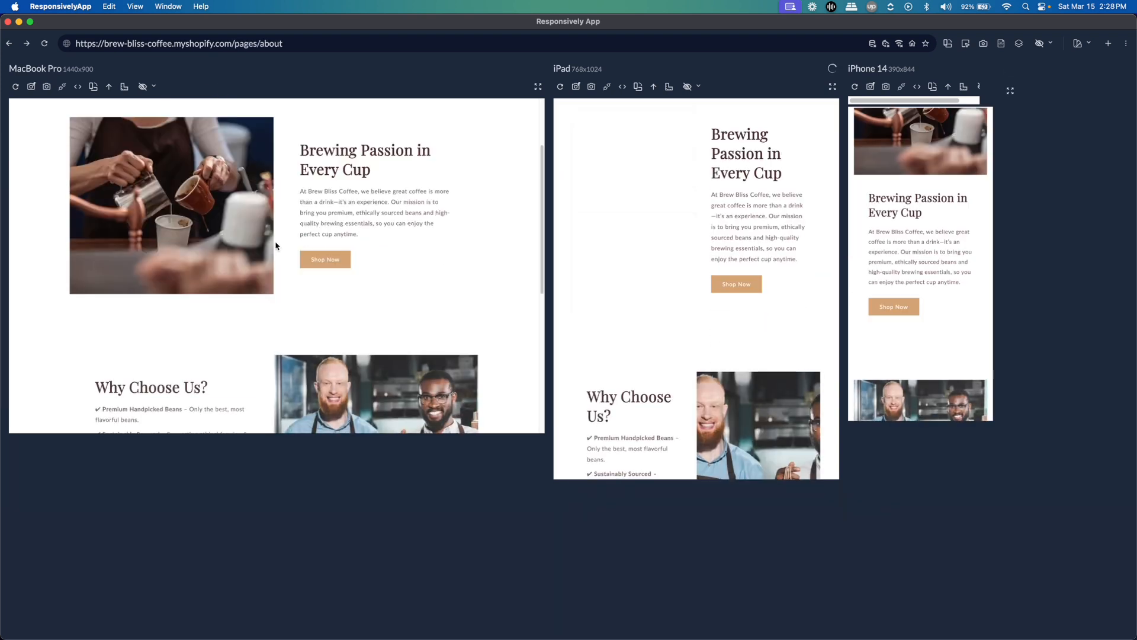
pyautogui.scroll(-5, 275, 245)
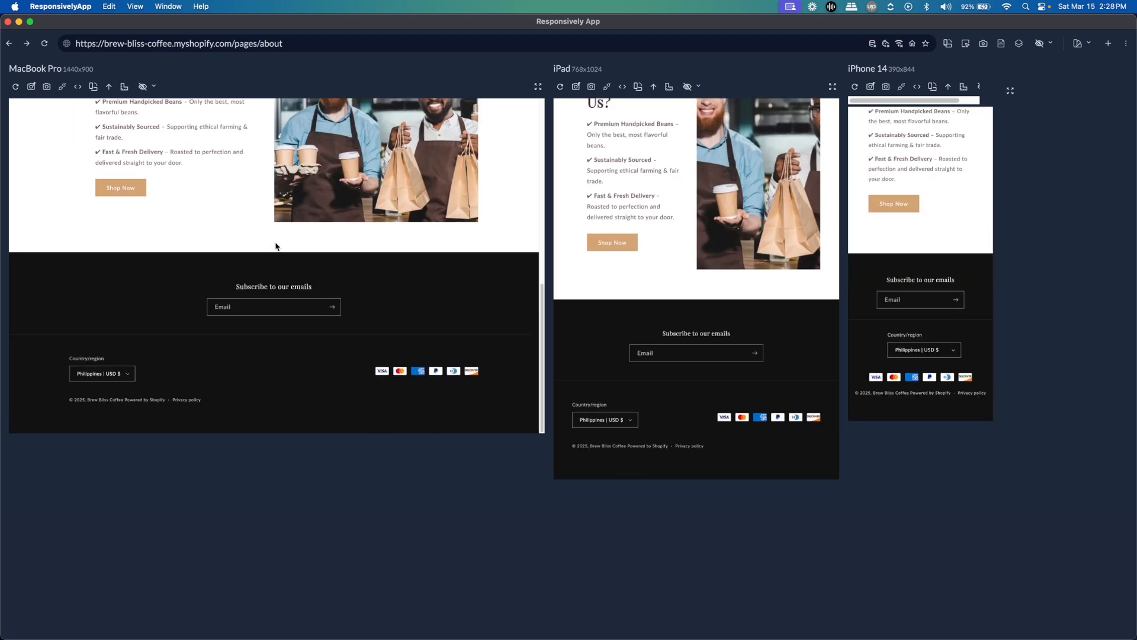
pyautogui.scroll(10, 276, 245)
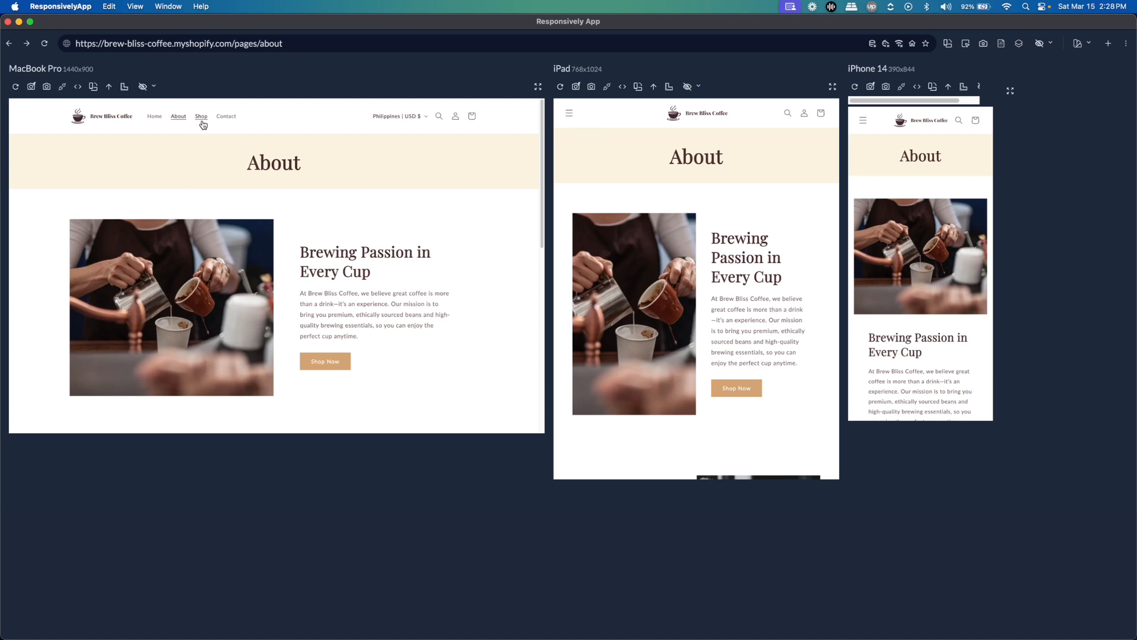
# Check the Shop page layout in all three device previews and open the Contact page
pyautogui.click(201, 118)
pyautogui.scroll(-5, 478, 229)
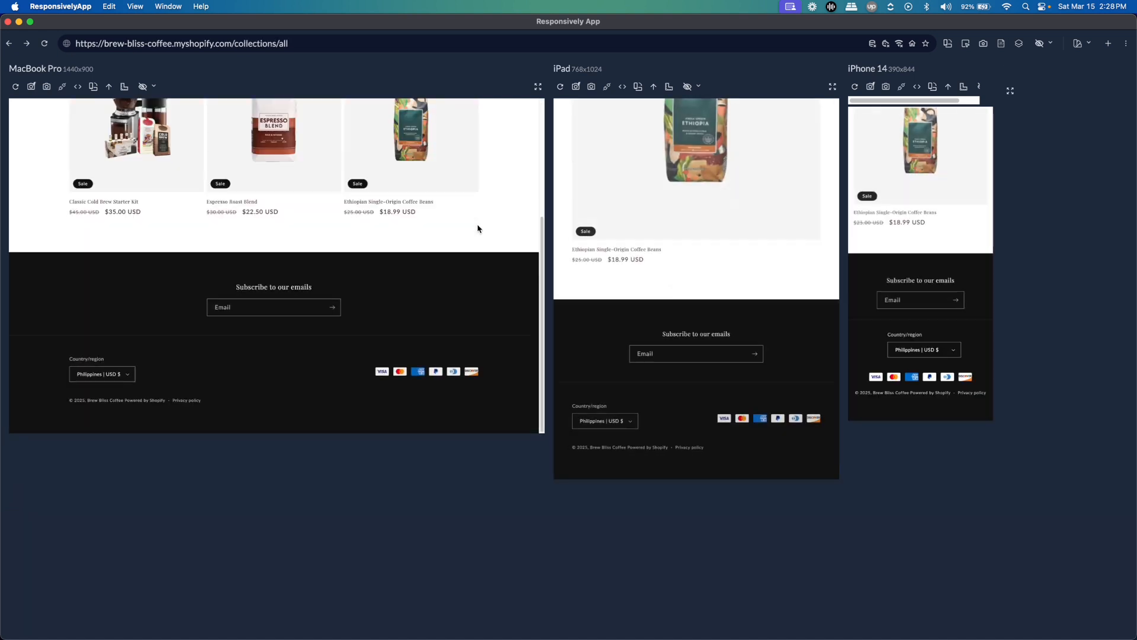
pyautogui.scroll(5, 478, 228)
pyautogui.click(228, 117)
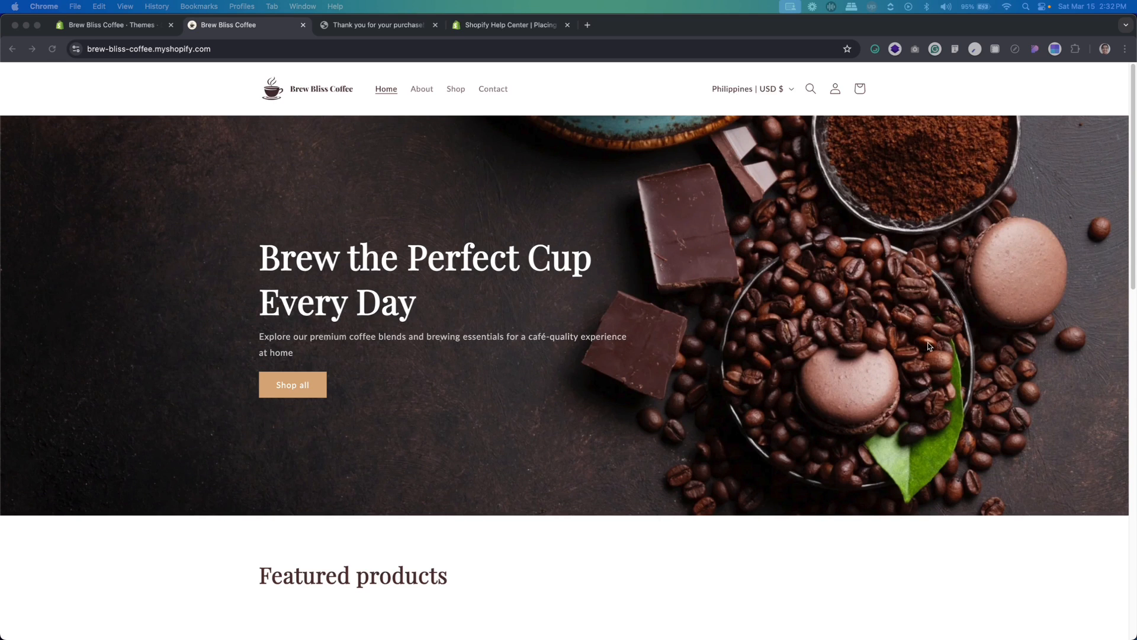
pyautogui.scroll(-2, 928, 347)
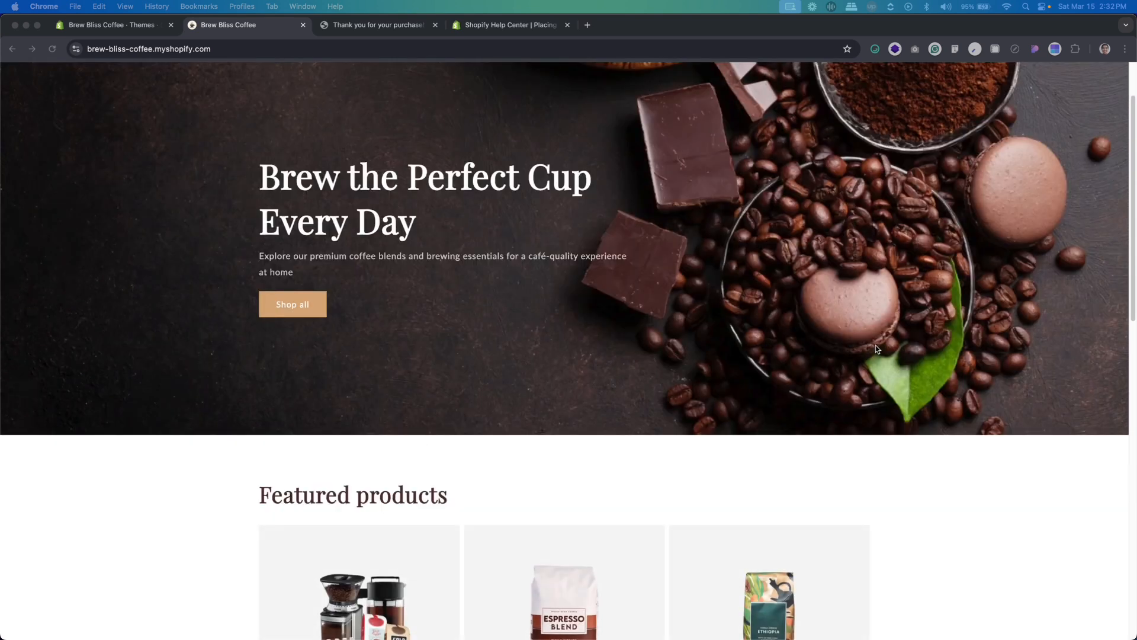
pyautogui.scroll(1, 877, 346)
pyautogui.scroll(-4, 877, 349)
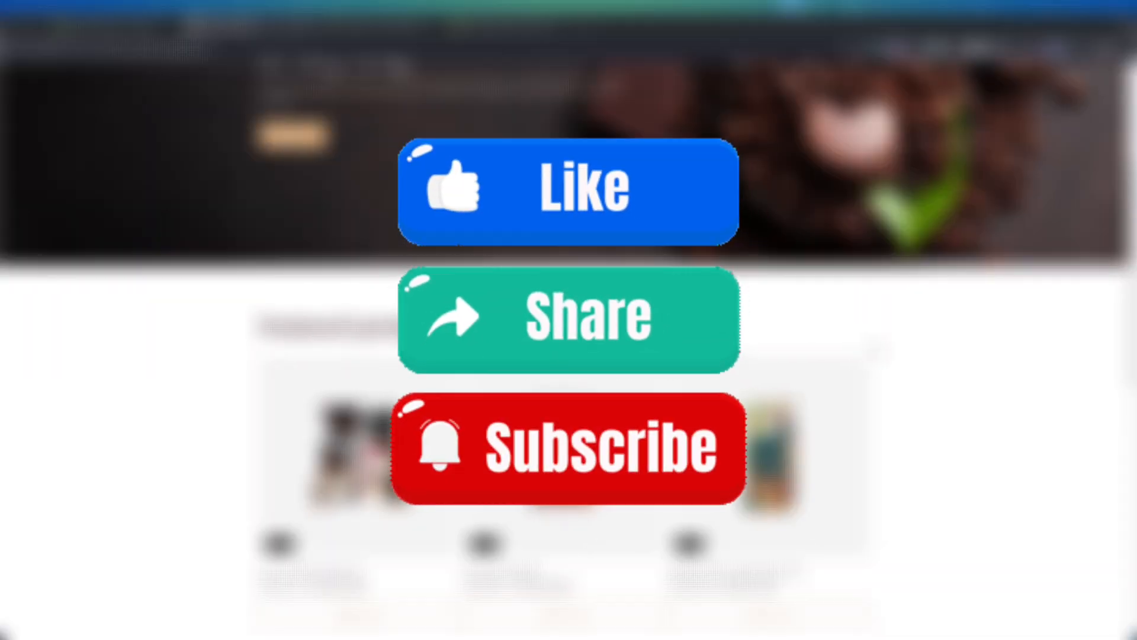
pyautogui.scroll(-2, 878, 350)
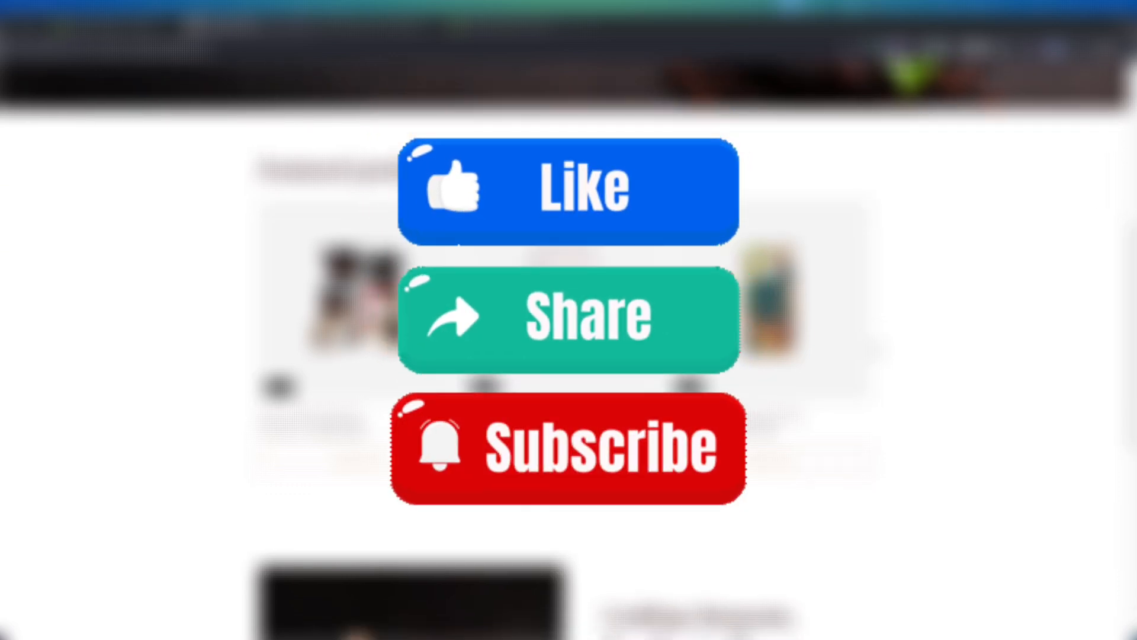
pyautogui.scroll(3, 875, 351)
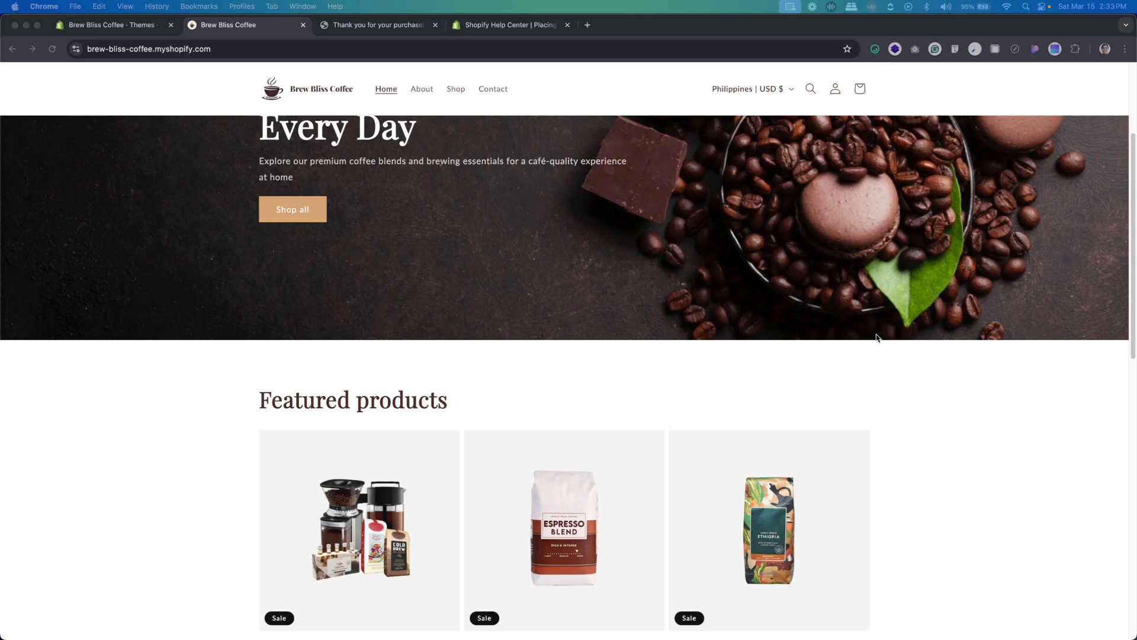
pyautogui.scroll(-1, 877, 337)
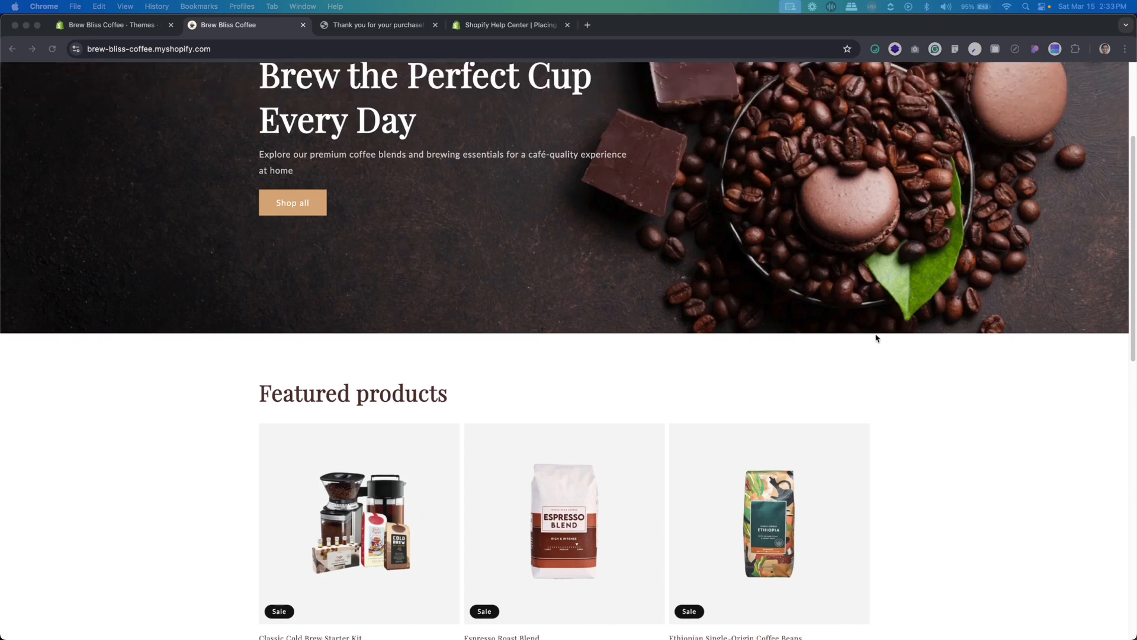
pyautogui.scroll(-2, 877, 337)
pyautogui.scroll(5, 877, 338)
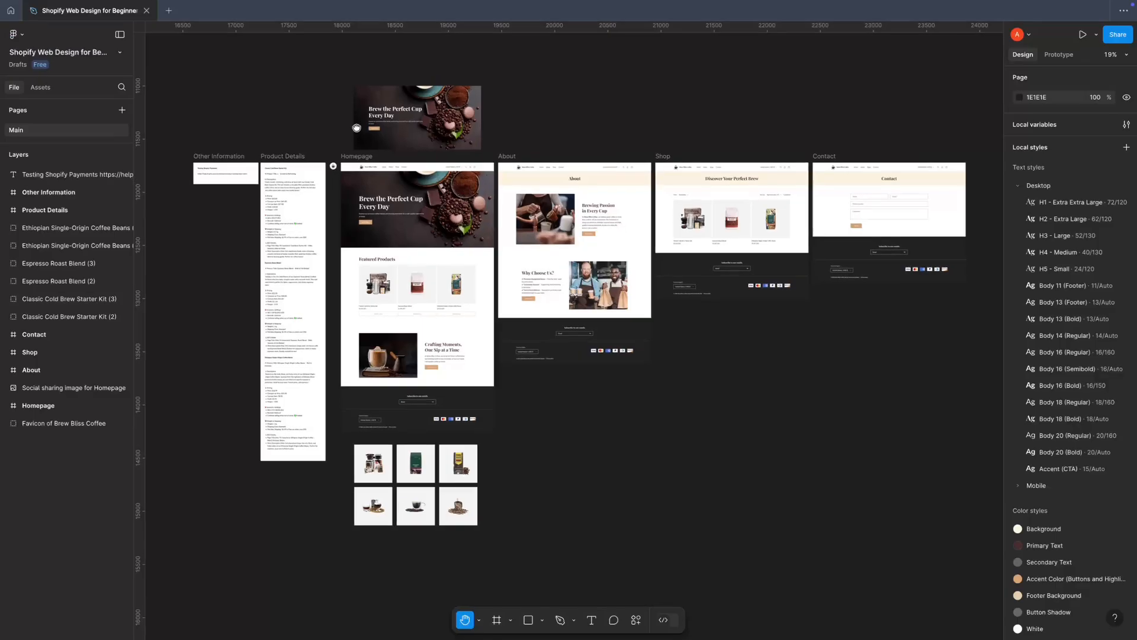
# Switch to the Figma design file and look over the Homepage, About, Shop and Contact frames, ending with an overview of all frames
pyautogui.scroll(5, 513, 173)
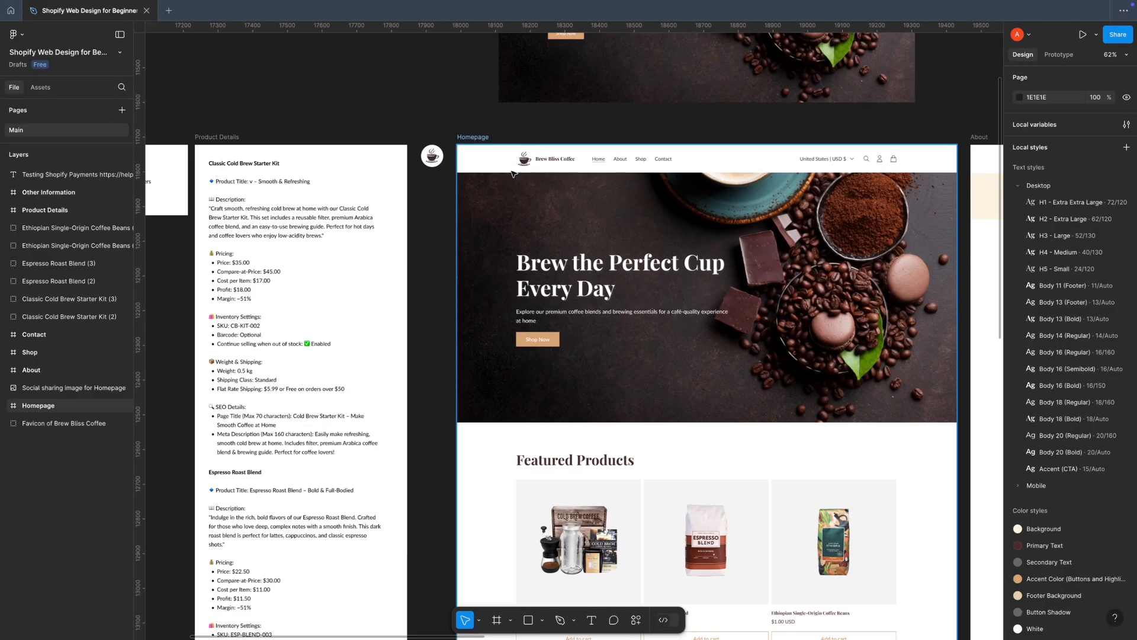
pyautogui.doubleClick(538, 161)
pyautogui.doubleClick(538, 162)
pyautogui.press('Escape')
pyautogui.scroll(-5, 571, 316)
pyautogui.moveTo(571, 314); pyautogui.dragTo(288, 275)
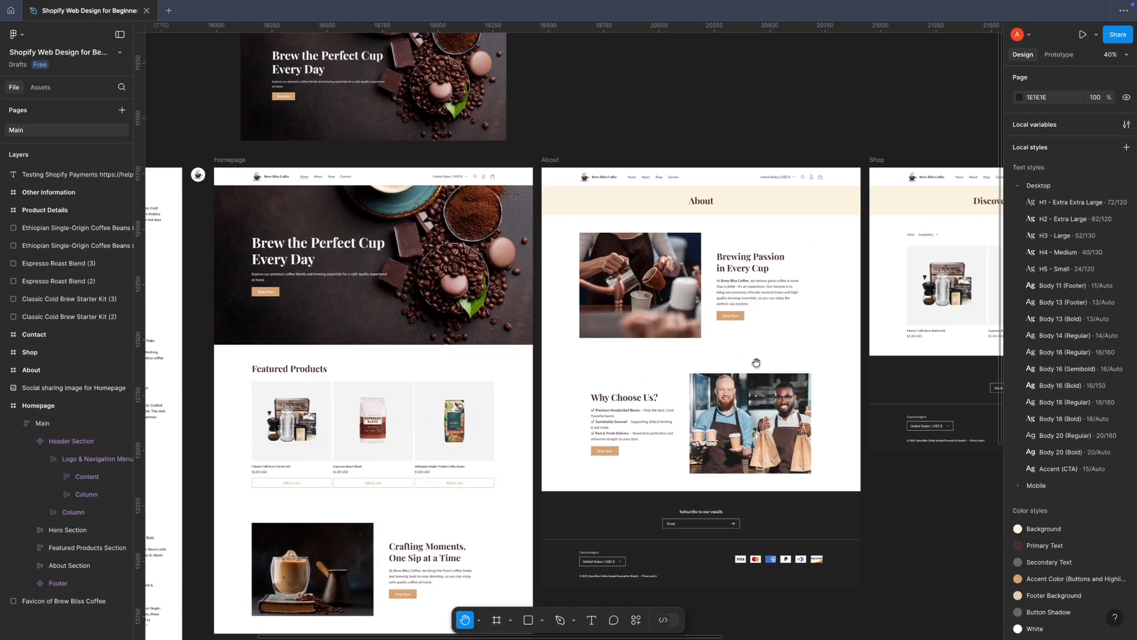
pyautogui.moveTo(937, 331); pyautogui.dragTo(177, 307)
pyautogui.scroll(-5, 595, 371)
pyautogui.moveTo(594, 371); pyautogui.dragTo(839, 324)
pyautogui.scroll(1, 597, 284)
pyautogui.moveTo(681, 305); pyautogui.dragTo(656, 300)
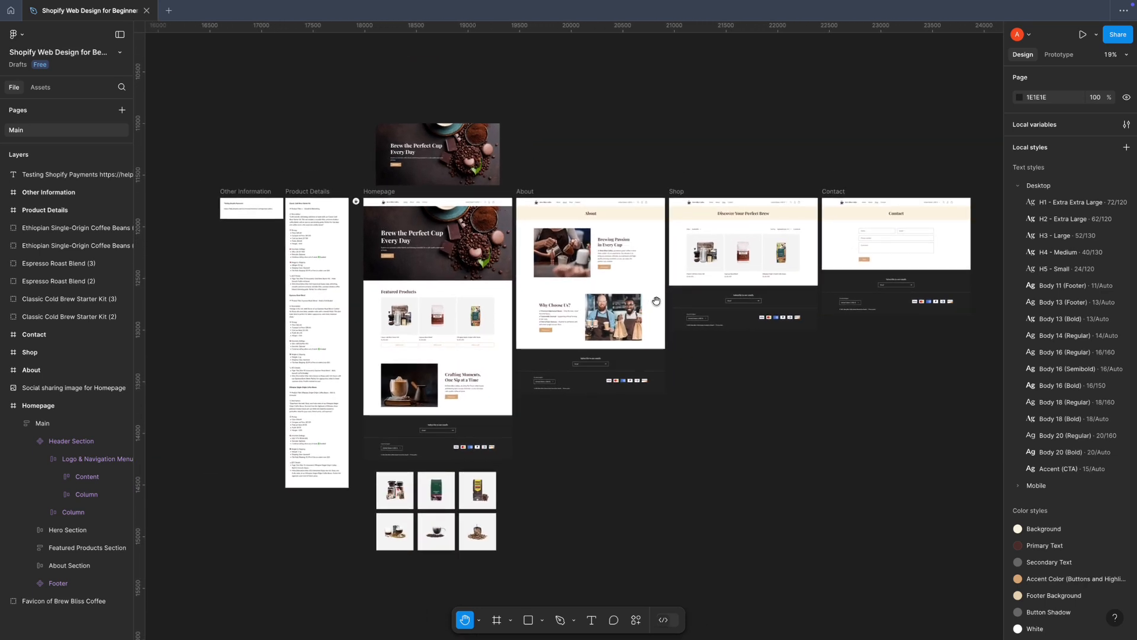